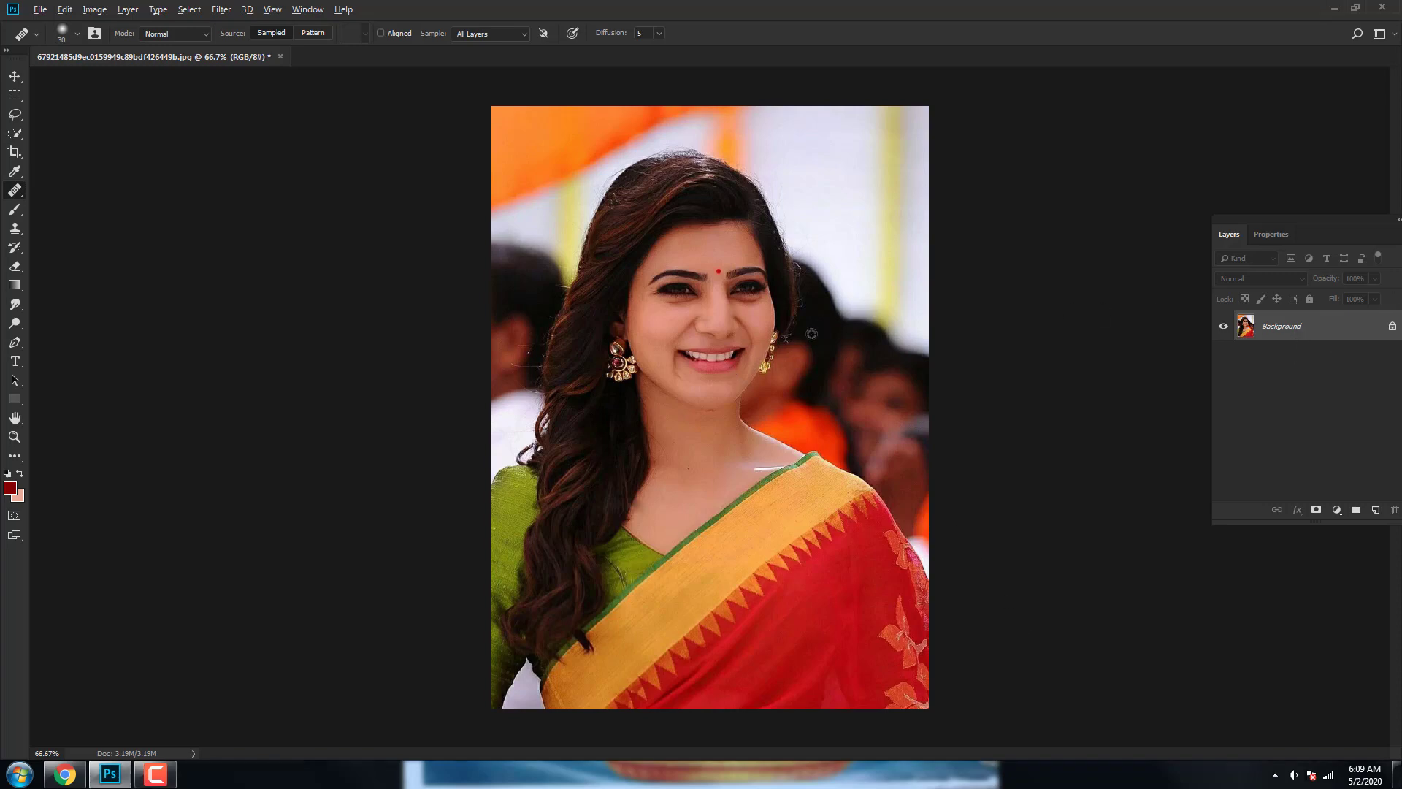
Unlock the Background layer and duplicate it as Layer 0 copy.
scroll(811, 334, "up", 1)
scroll(838, 345, "up", 1)
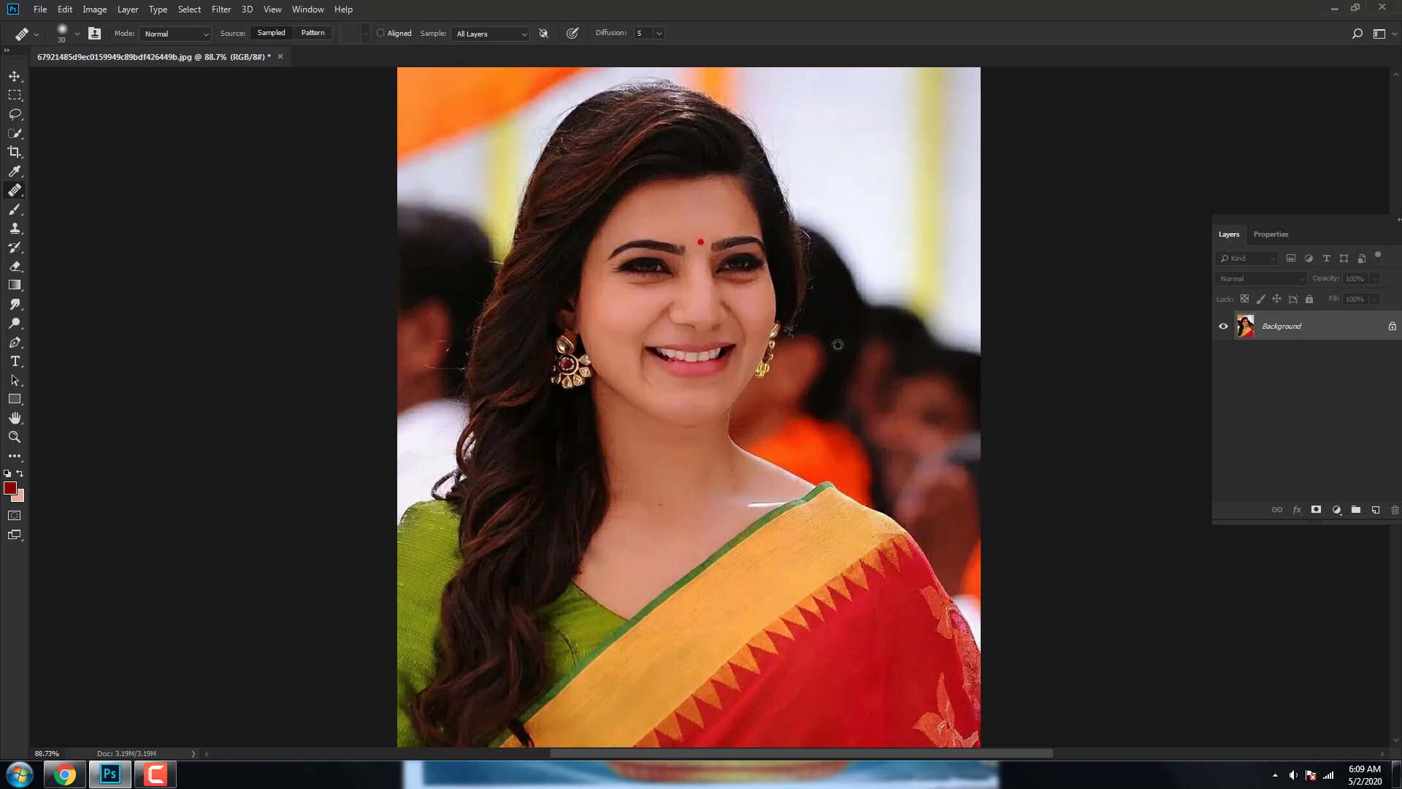
left_click(1393, 328)
right_click(1287, 334)
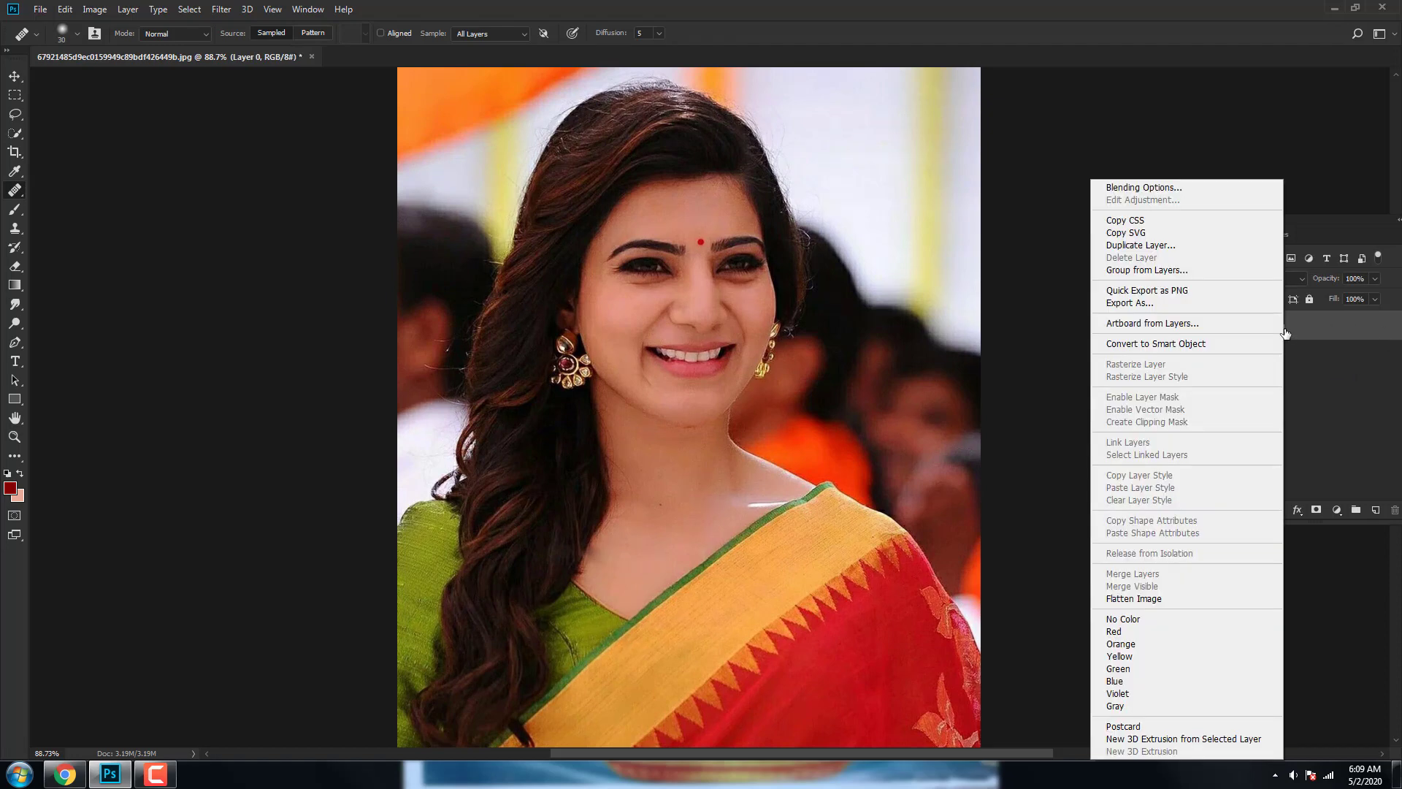
left_click(1162, 246)
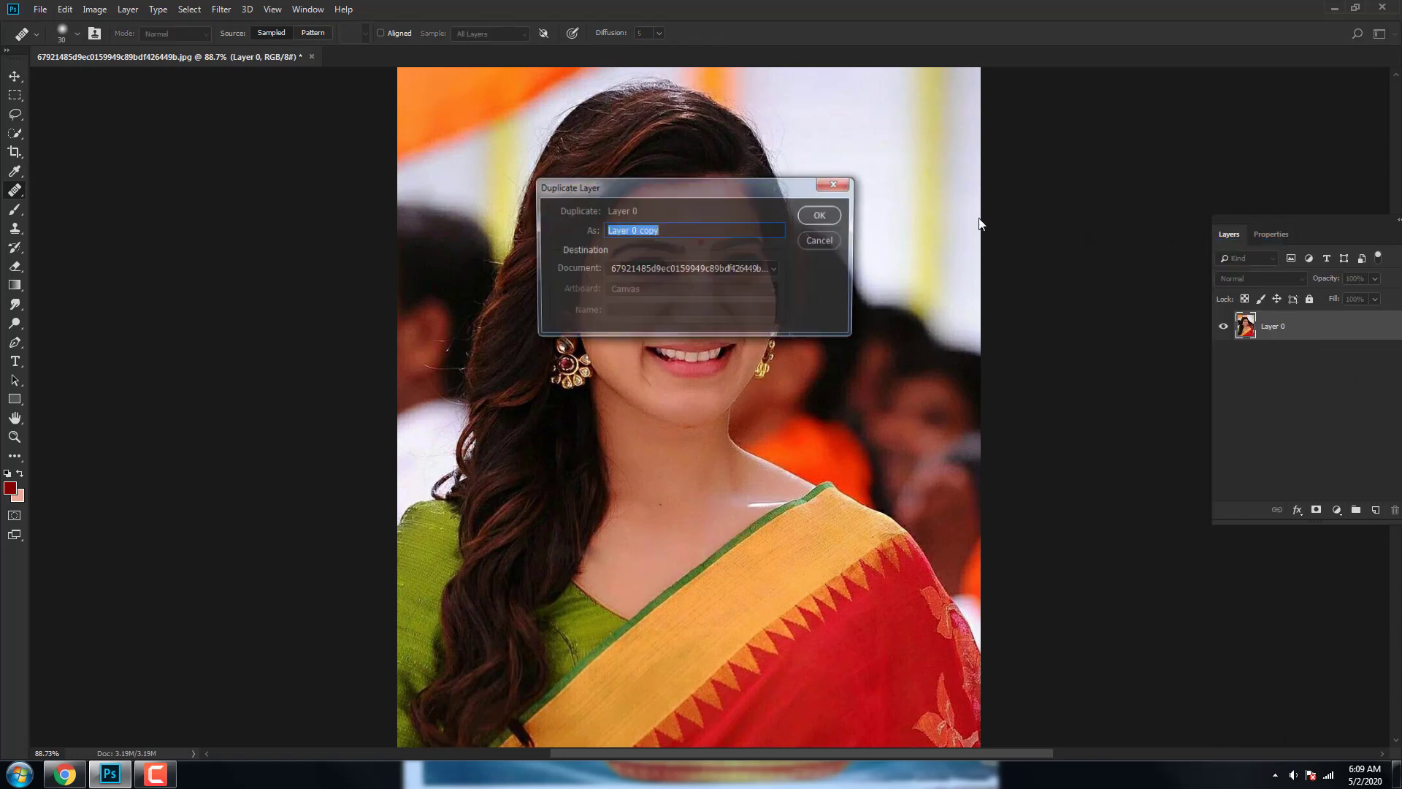
left_click(822, 215)
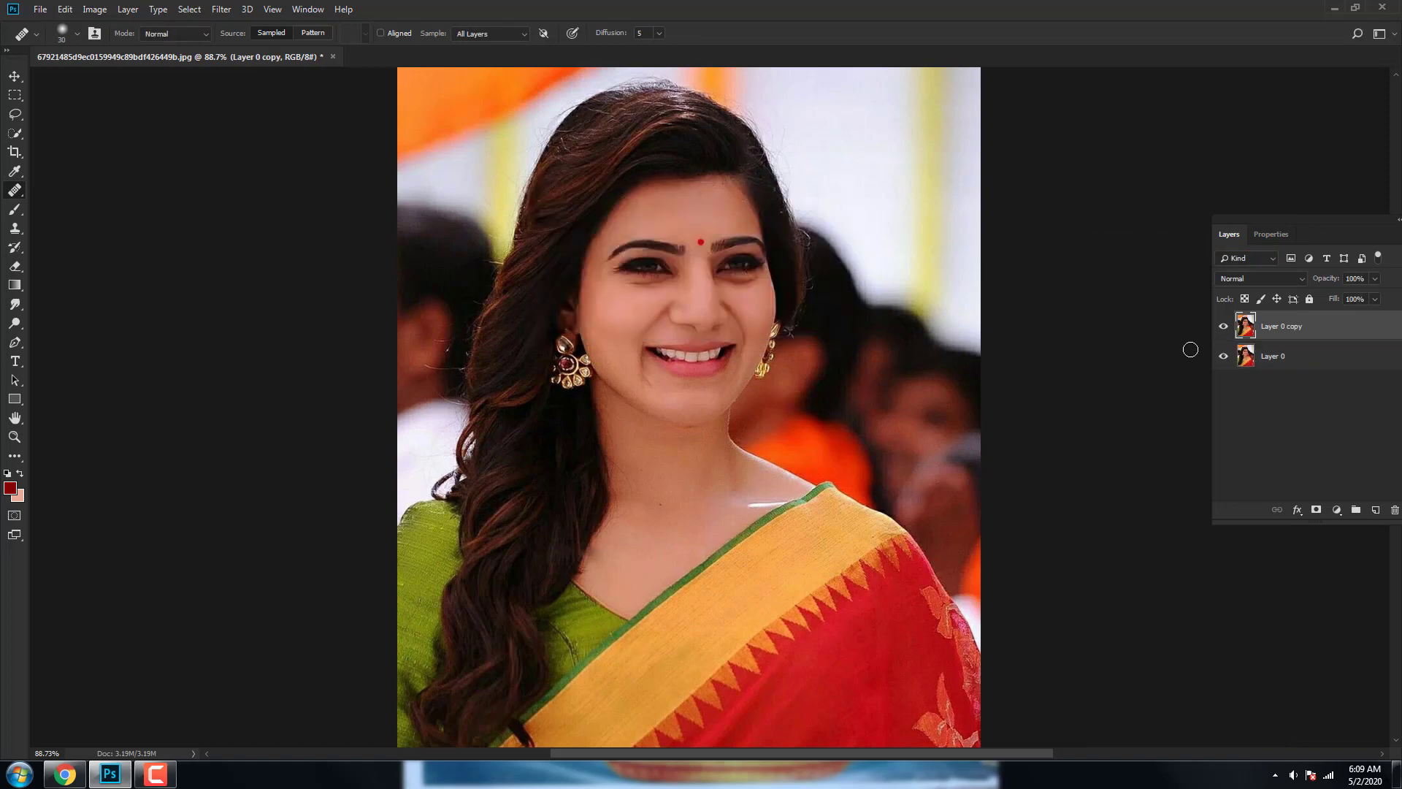
Rename Layer 0 to 'original' and select Layer 0 copy.
double_click(1274, 358)
type("original")
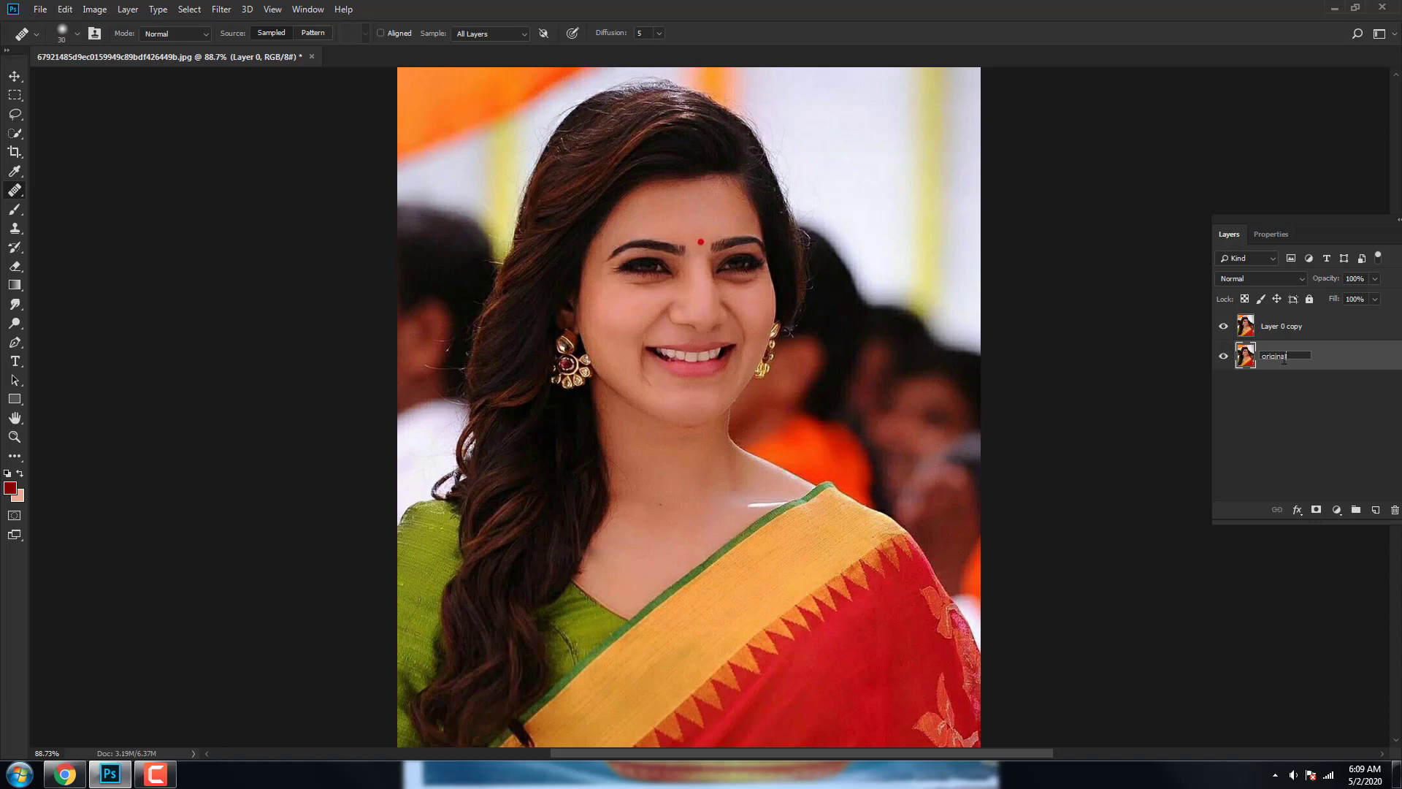
key("Return")
left_click(1283, 333)
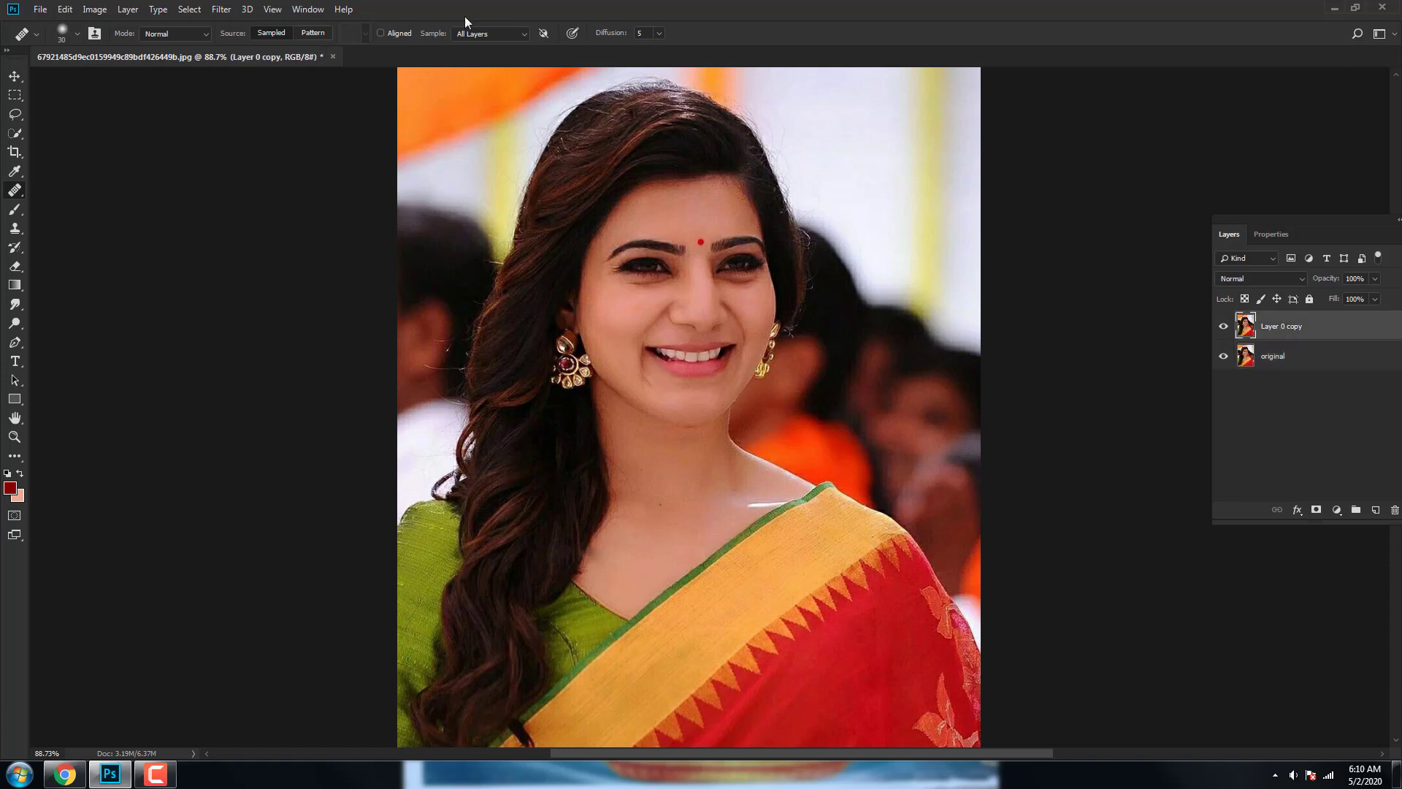
left_click(234, 10)
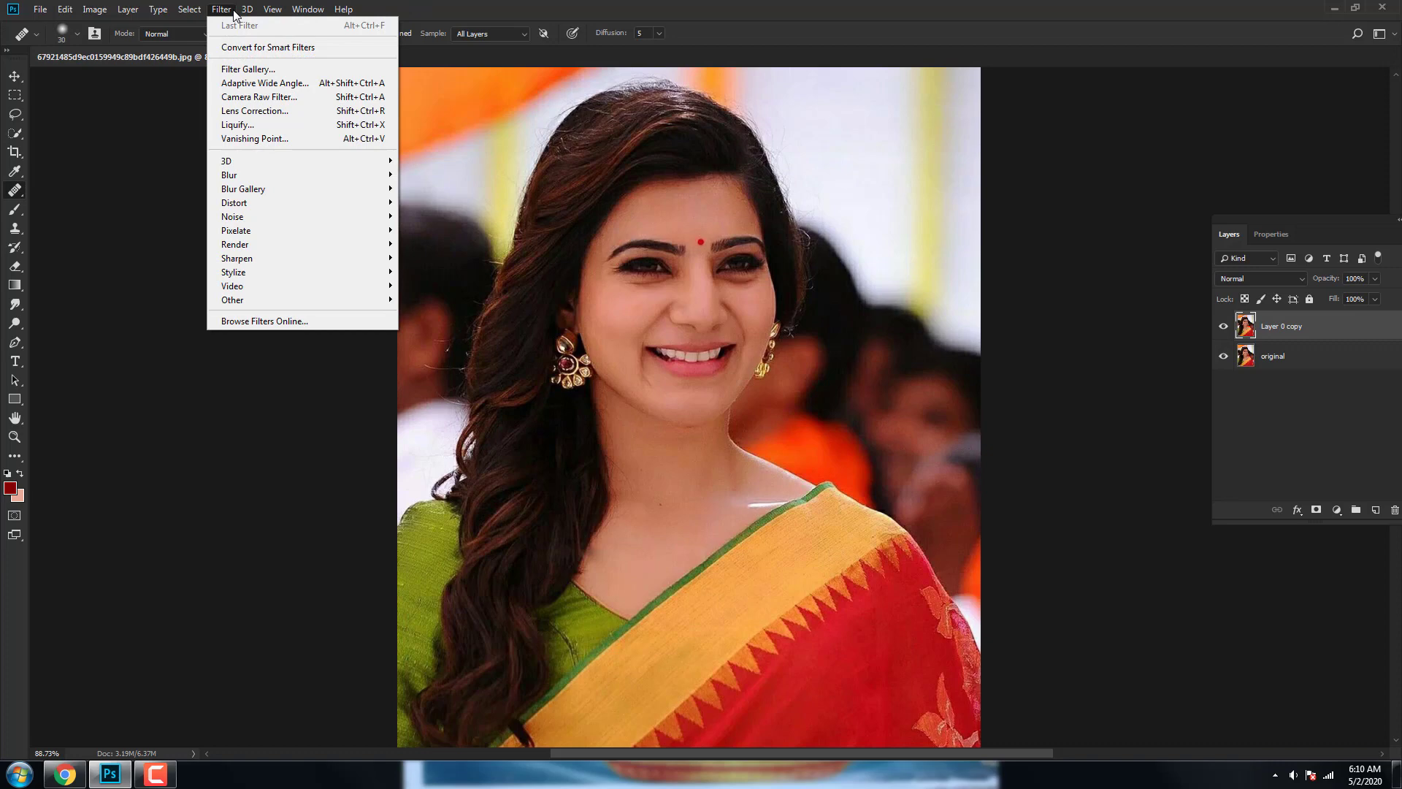
Apply Camera Raw Detail: Luminance 85, Luminance Detail 36, sharpening Amount 31, Radius 0.7, Detail 100.
left_click(253, 97)
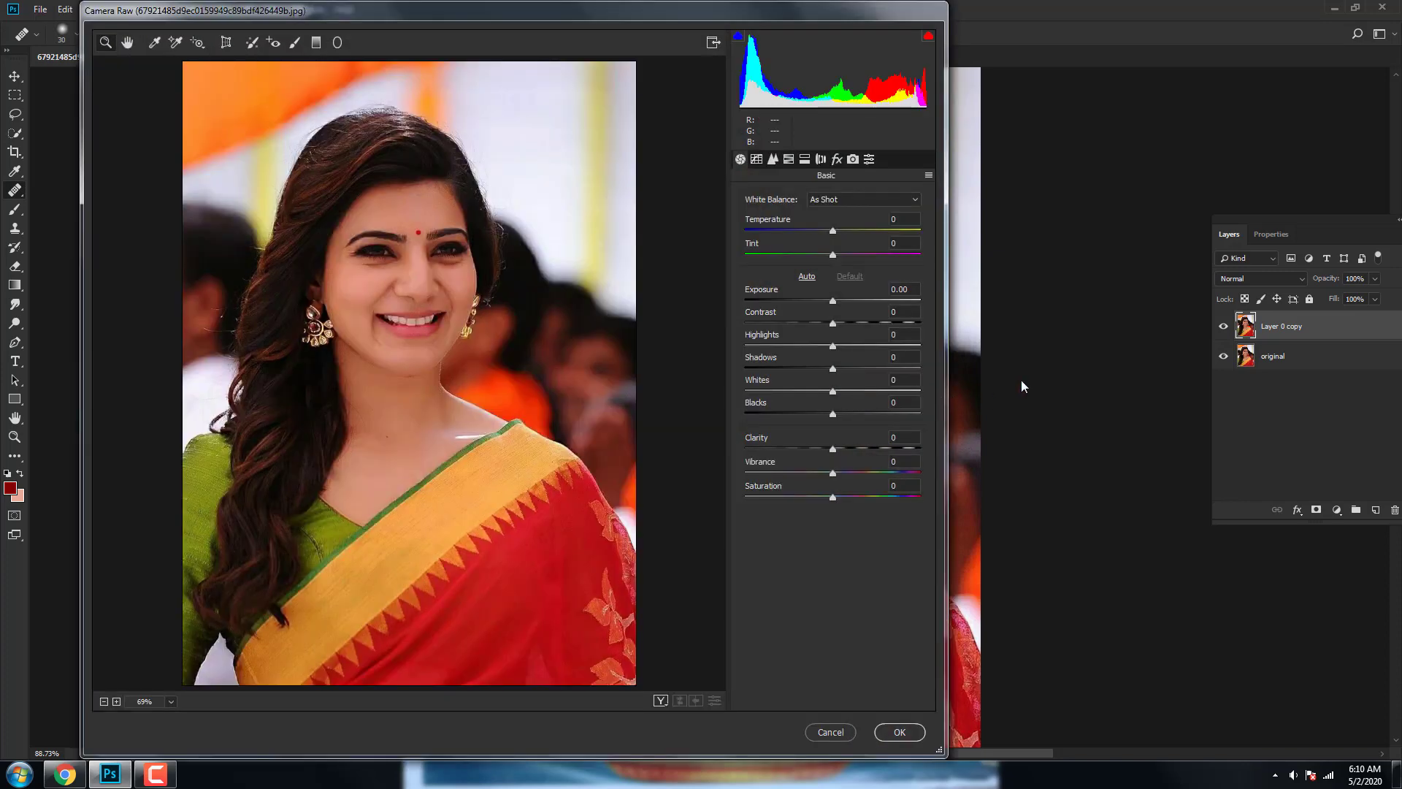
left_click(774, 162)
left_click_drag(754, 342, 804, 340)
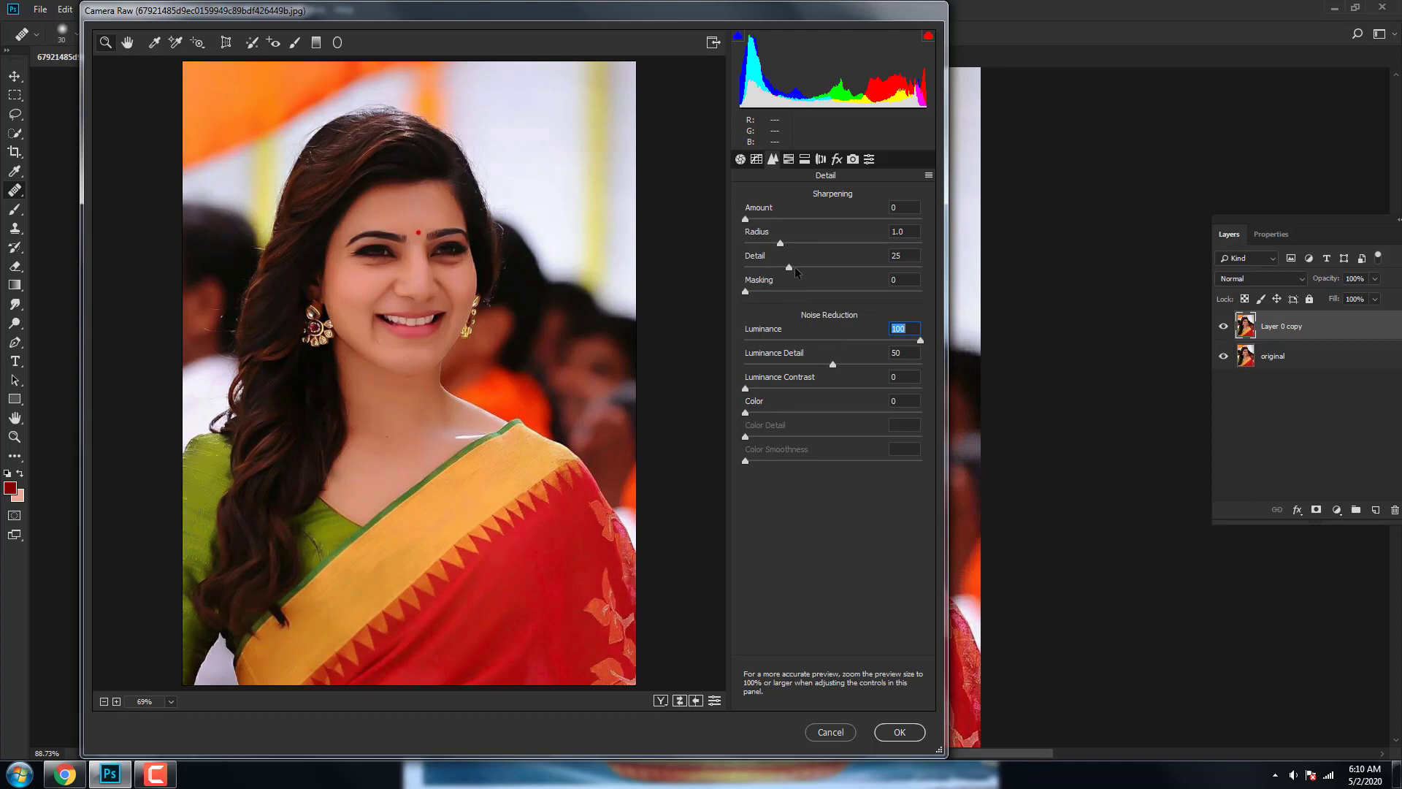
left_click_drag(790, 267, 941, 271)
mouse_move(779, 247)
left_mouse_down()
mouse_move(755, 245)
mouse_move(794, 226)
left_mouse_up()
left_click_drag(852, 222, 779, 222)
left_click_drag(794, 369, 845, 369)
left_click(893, 341)
left_click(888, 733)
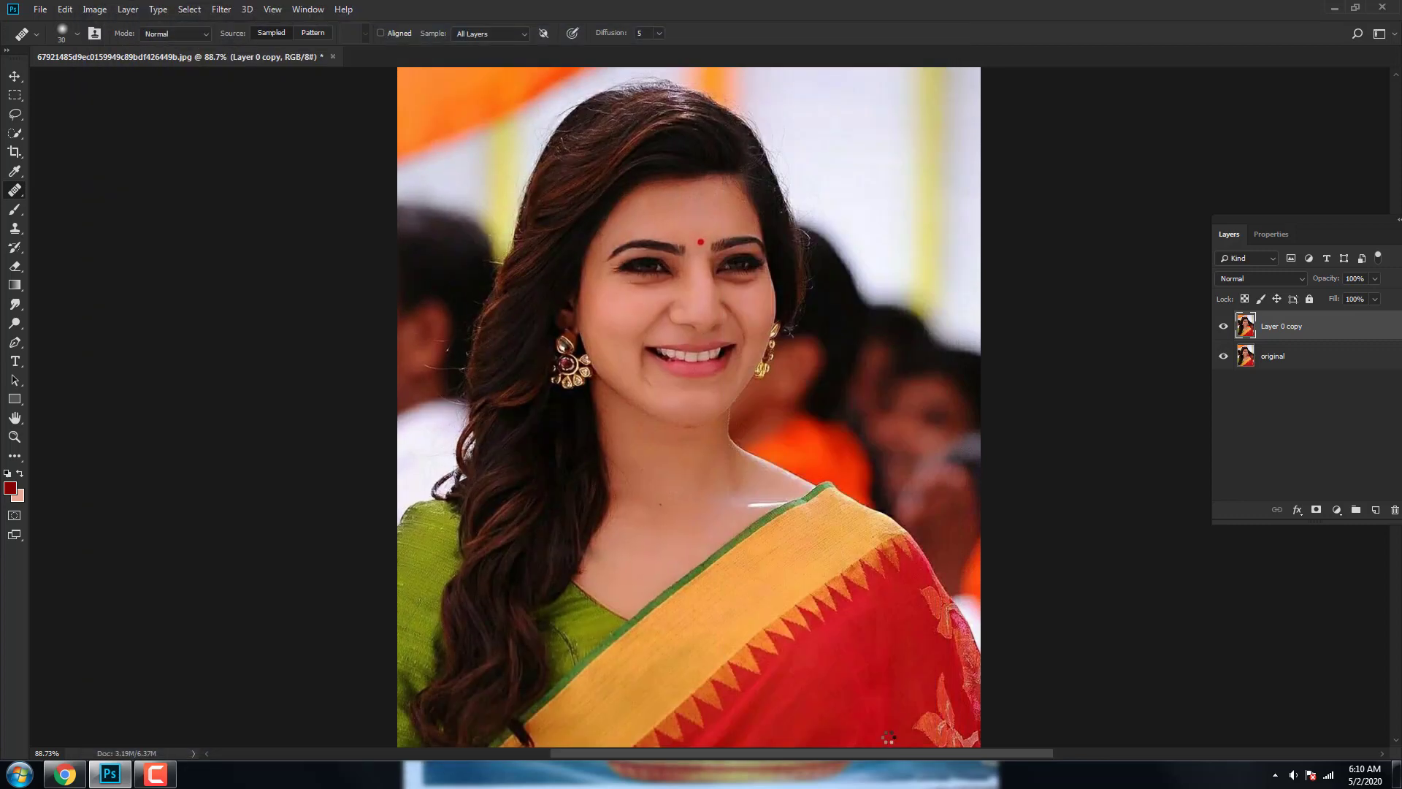
Zoom in on the face and duplicate Layer 0 copy as Layer 0 copy 2.
scroll(709, 363, "up", 3)
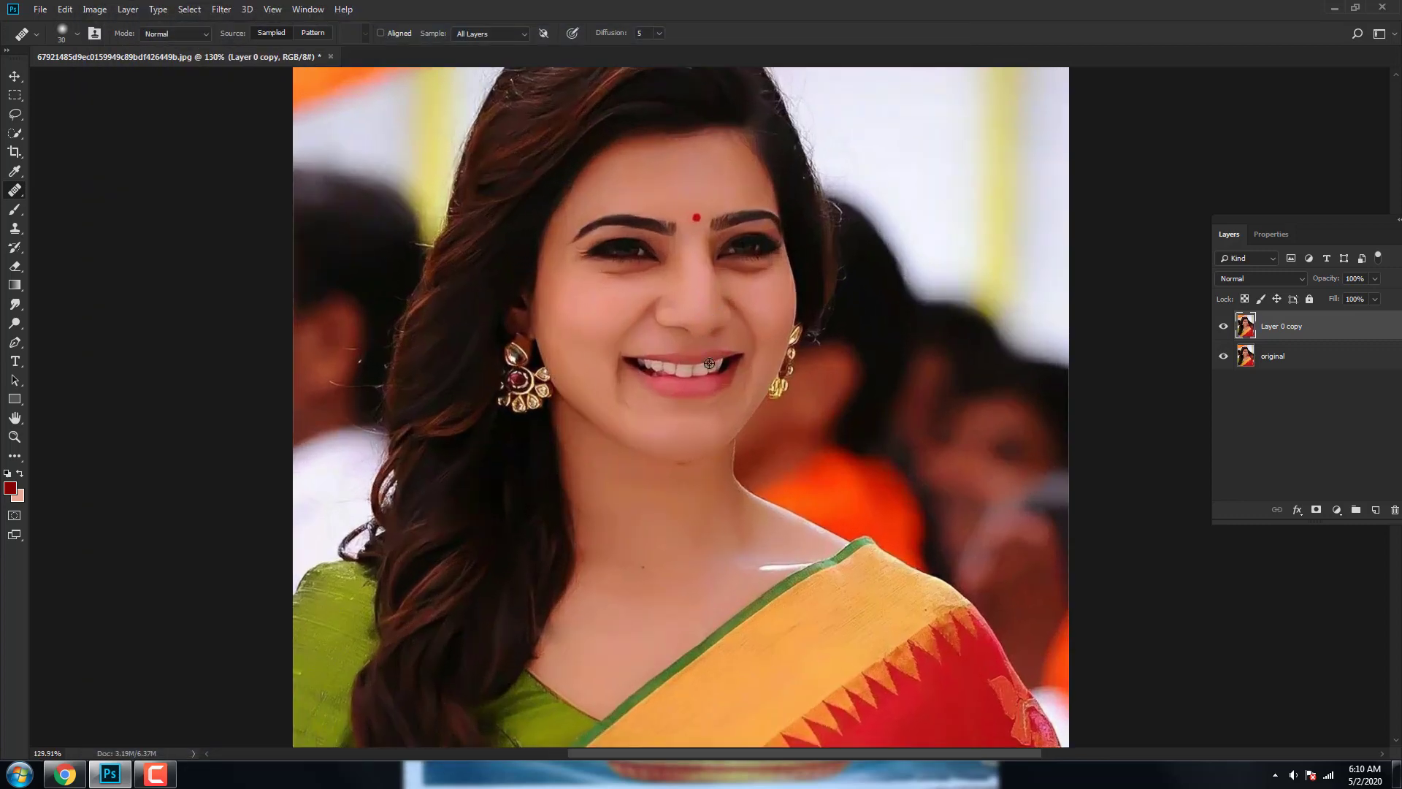
scroll(709, 363, "up", 1)
scroll(711, 354, "up", 1)
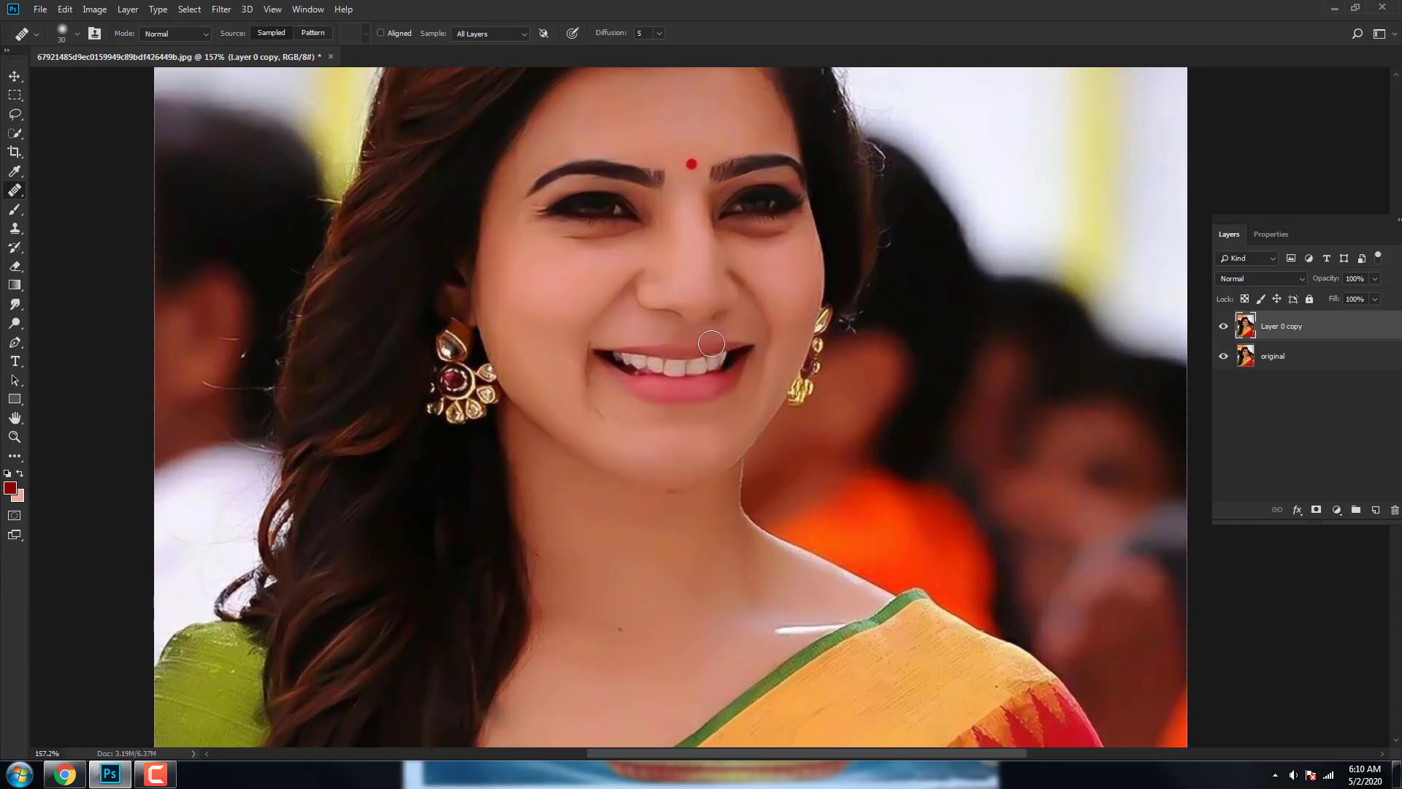
scroll(711, 343, "up", 1)
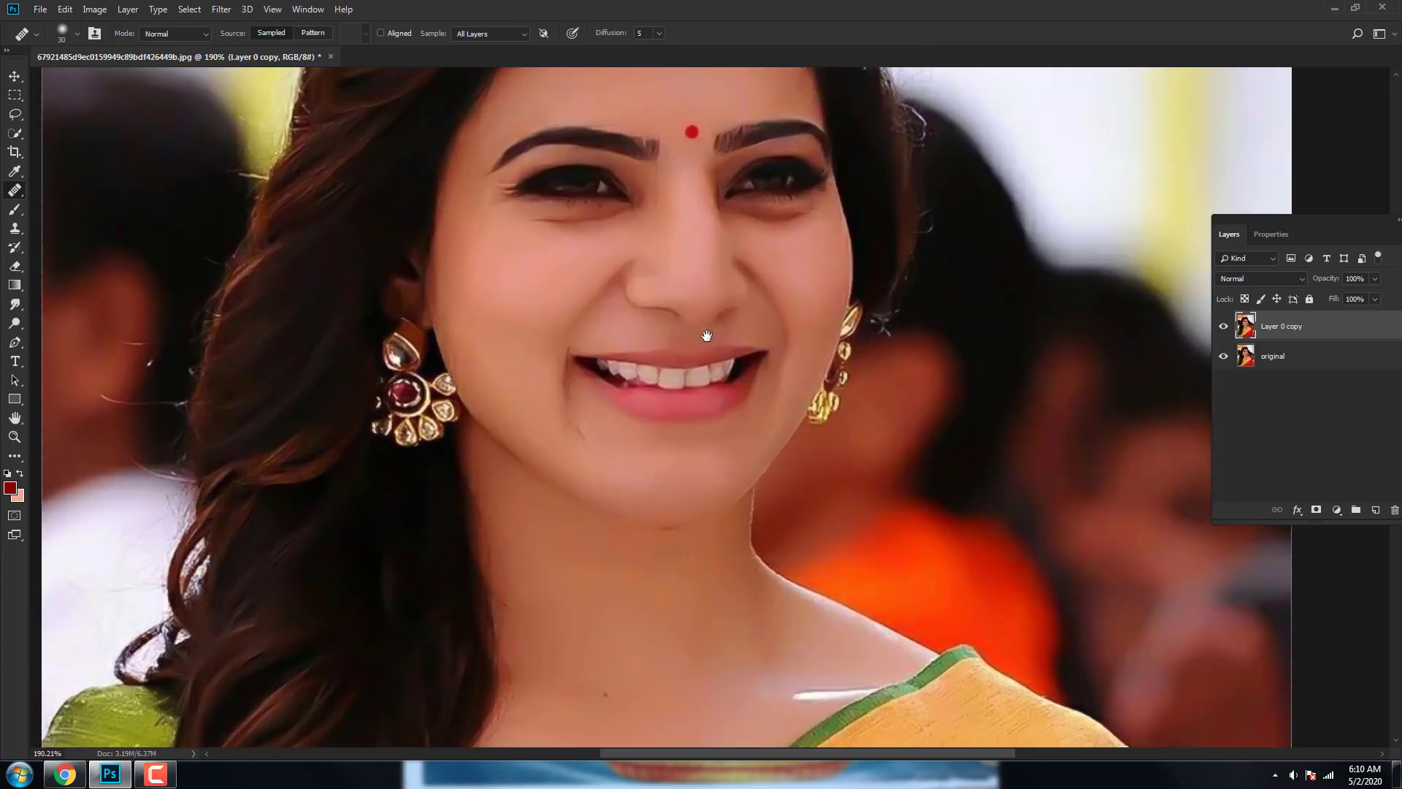
scroll(705, 328, "up", 1)
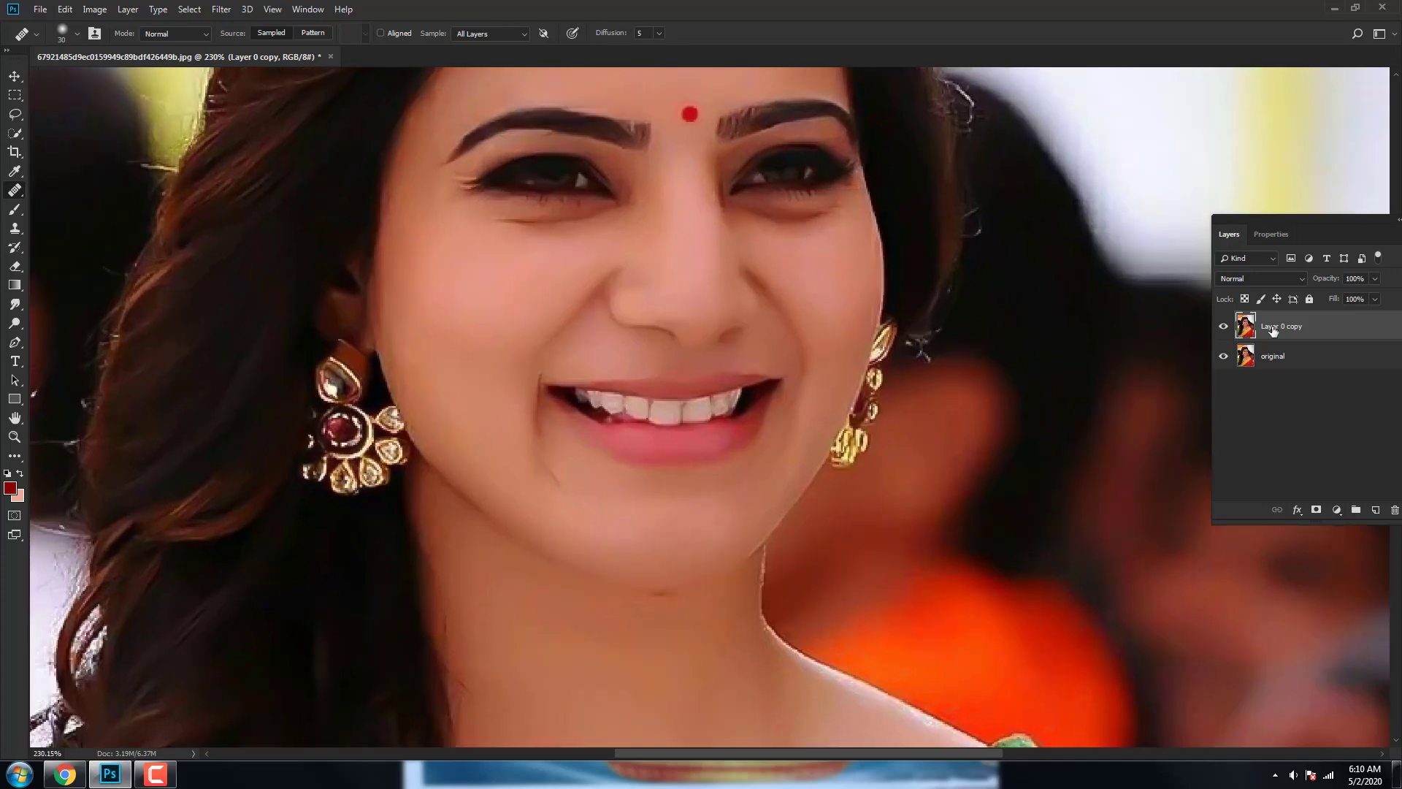
right_click(1279, 330)
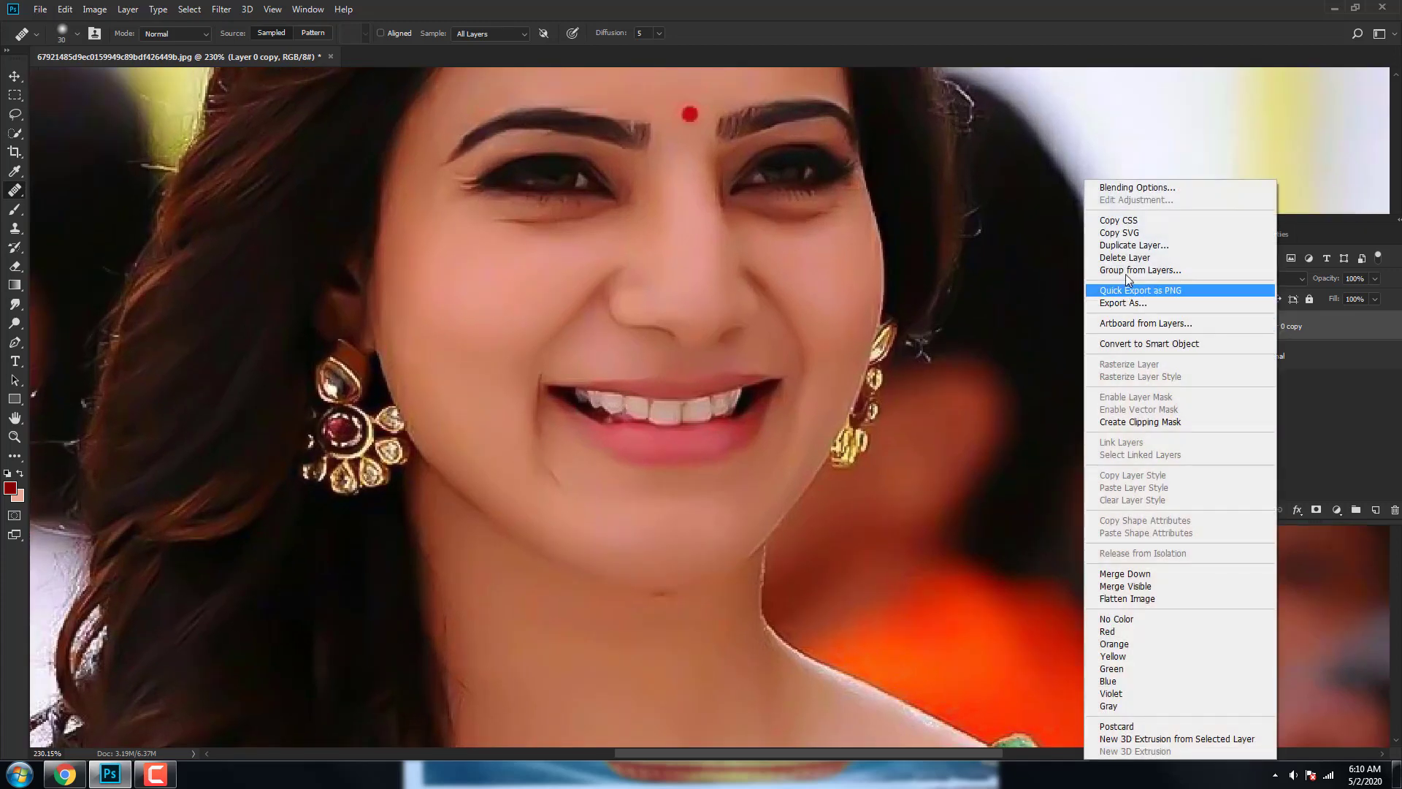
left_click(1133, 246)
left_click(823, 216)
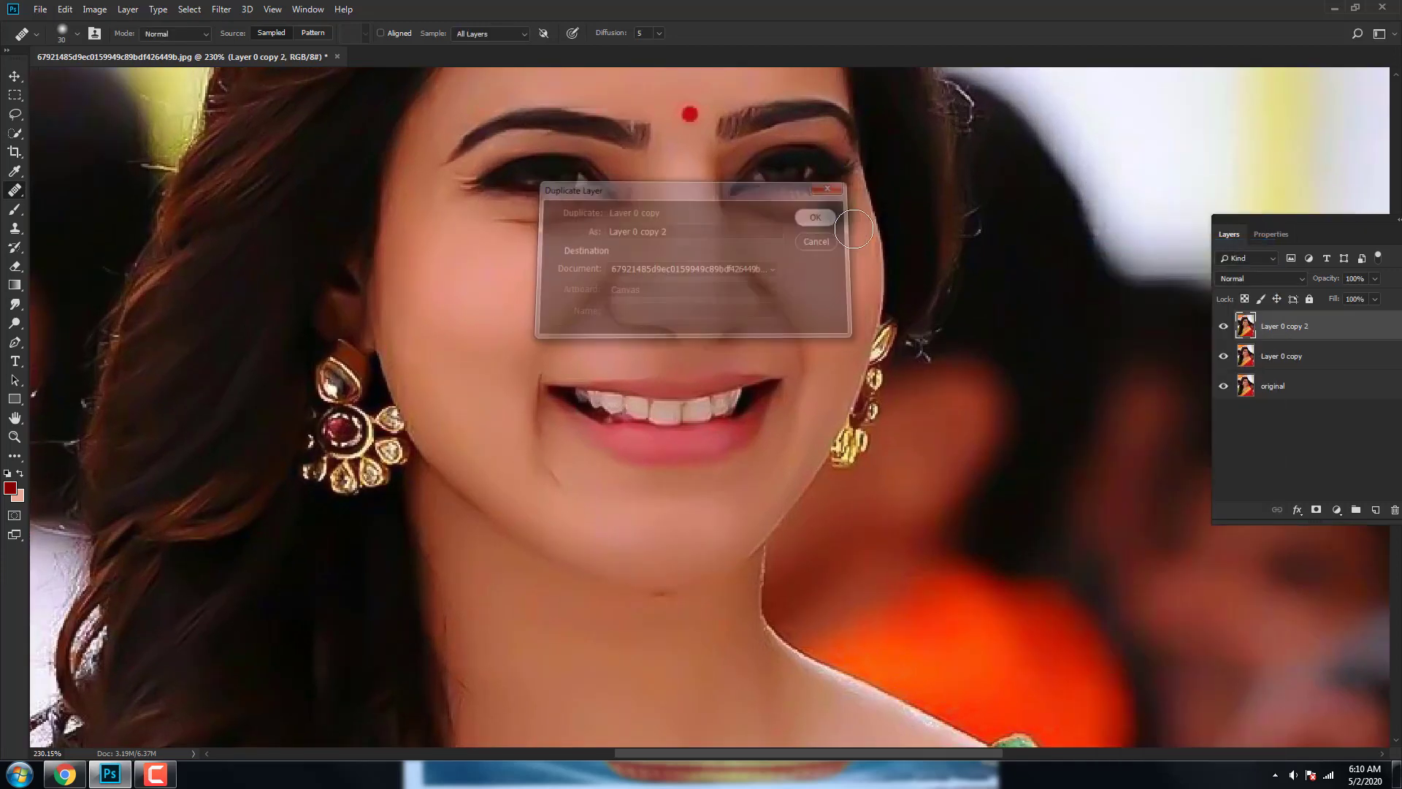
Apply Unsharp Mask at 150%, radius 1.0 pixels, threshold 0 to Layer 0 copy 2.
left_click(221, 10)
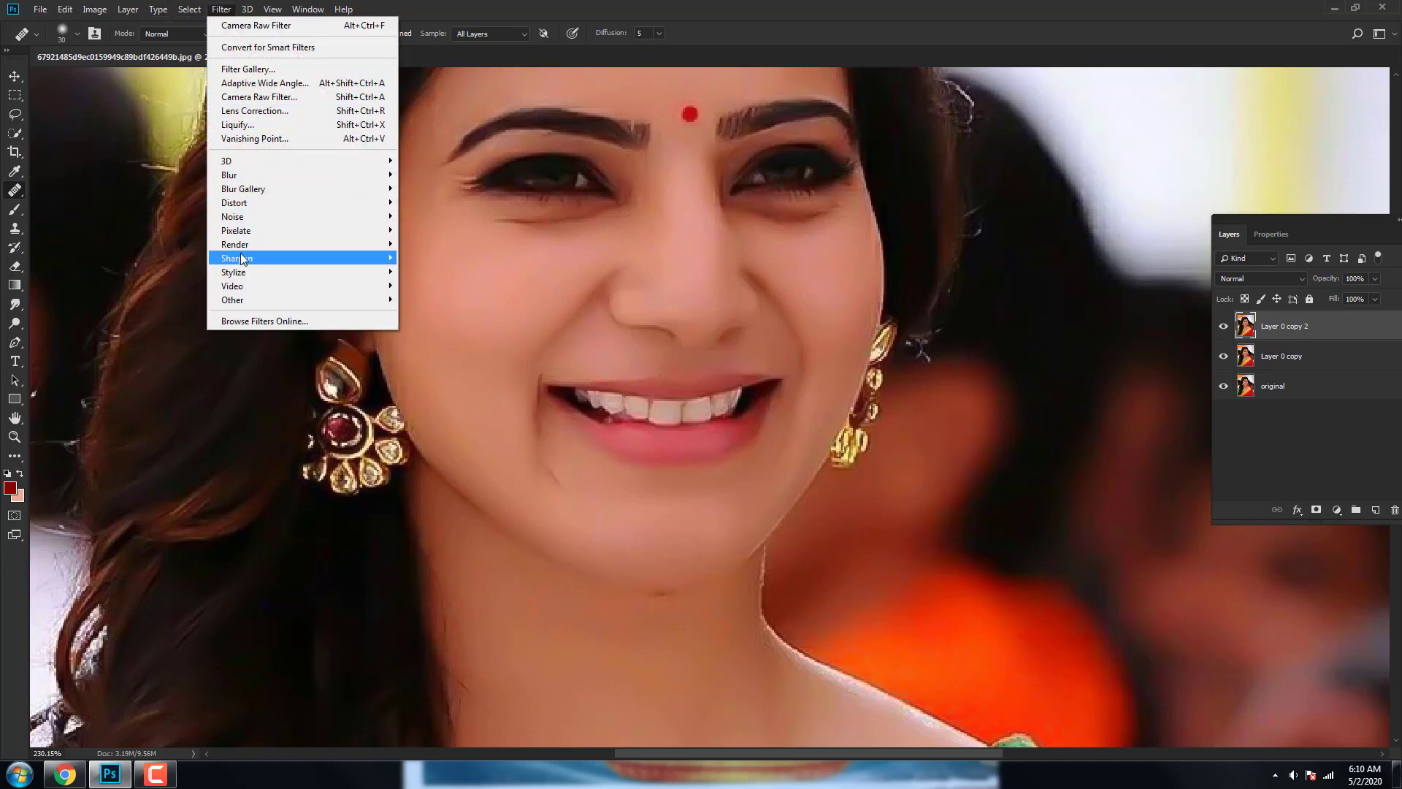
mouse_move(236, 257)
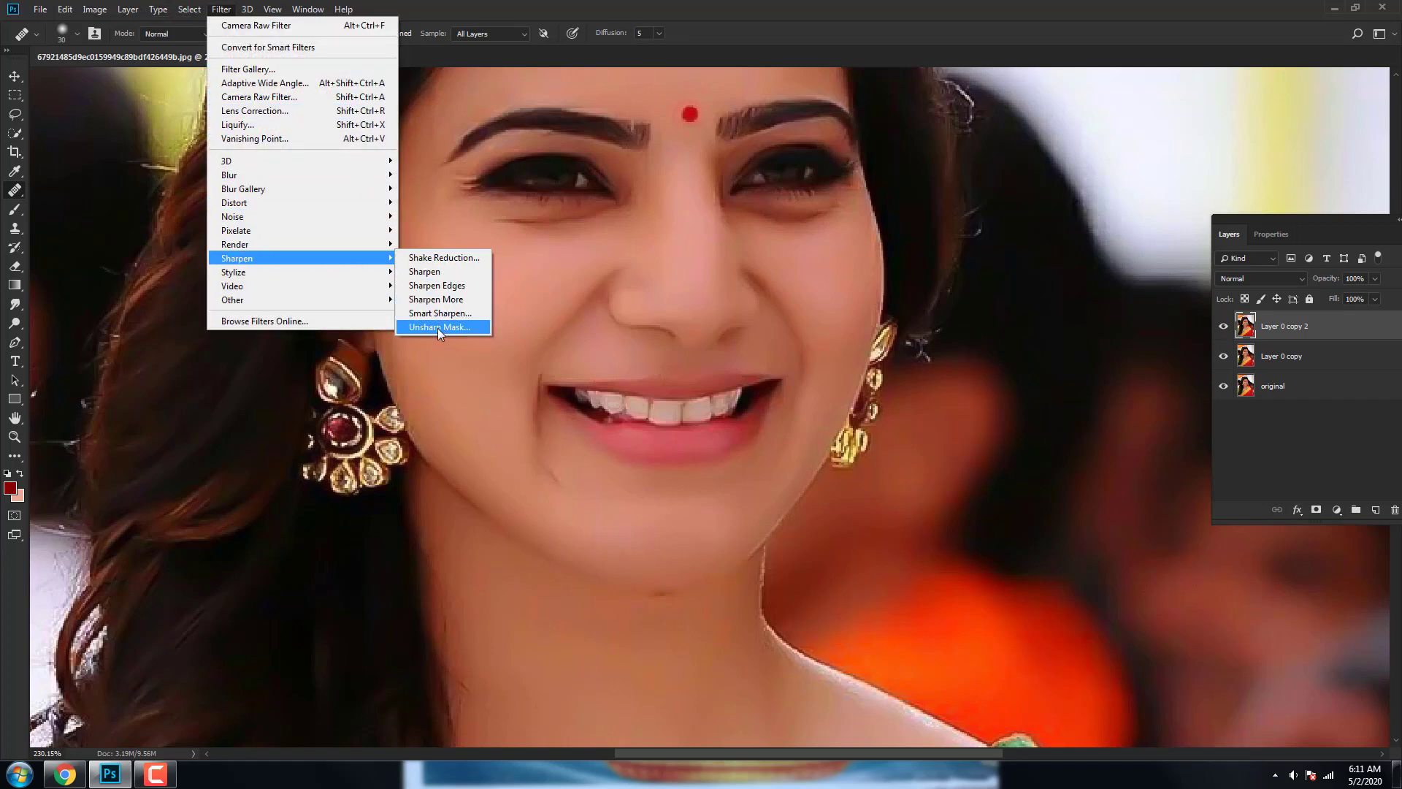
left_click(438, 329)
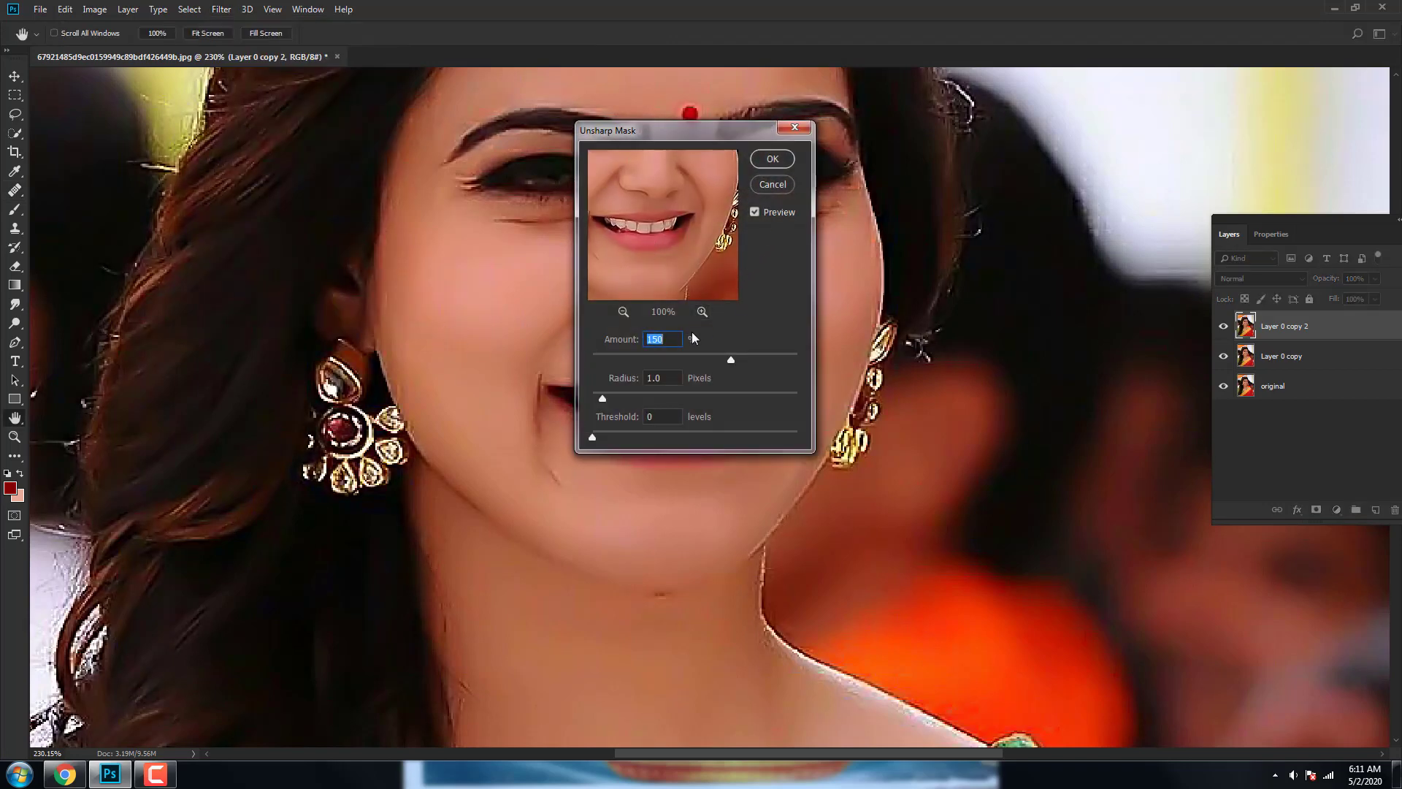
key("Tab")
key("Tab")
left_click(772, 160)
key("j")
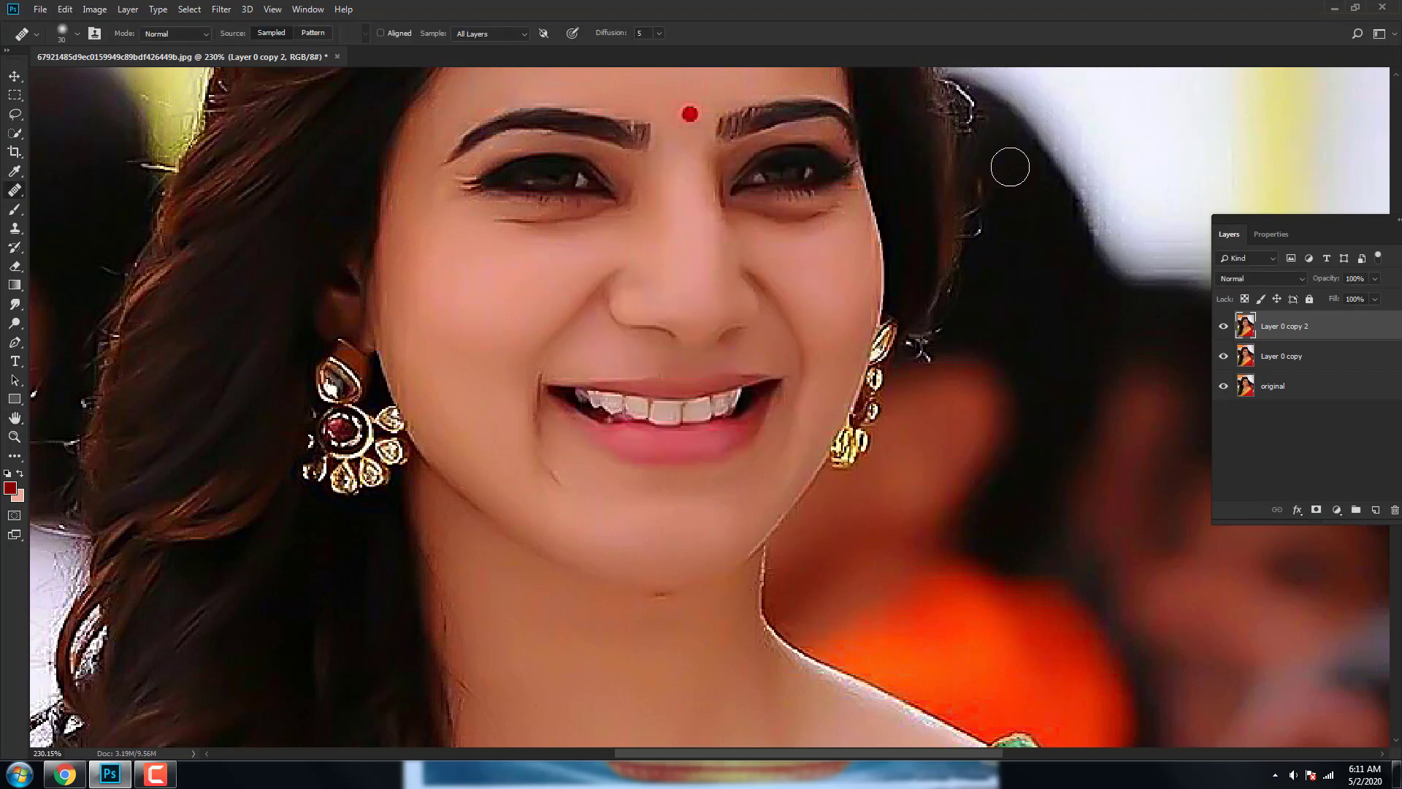
Add a layer mask to Layer 0 copy 2 and ready a size-30 black brush for the skin.
left_click(1221, 327)
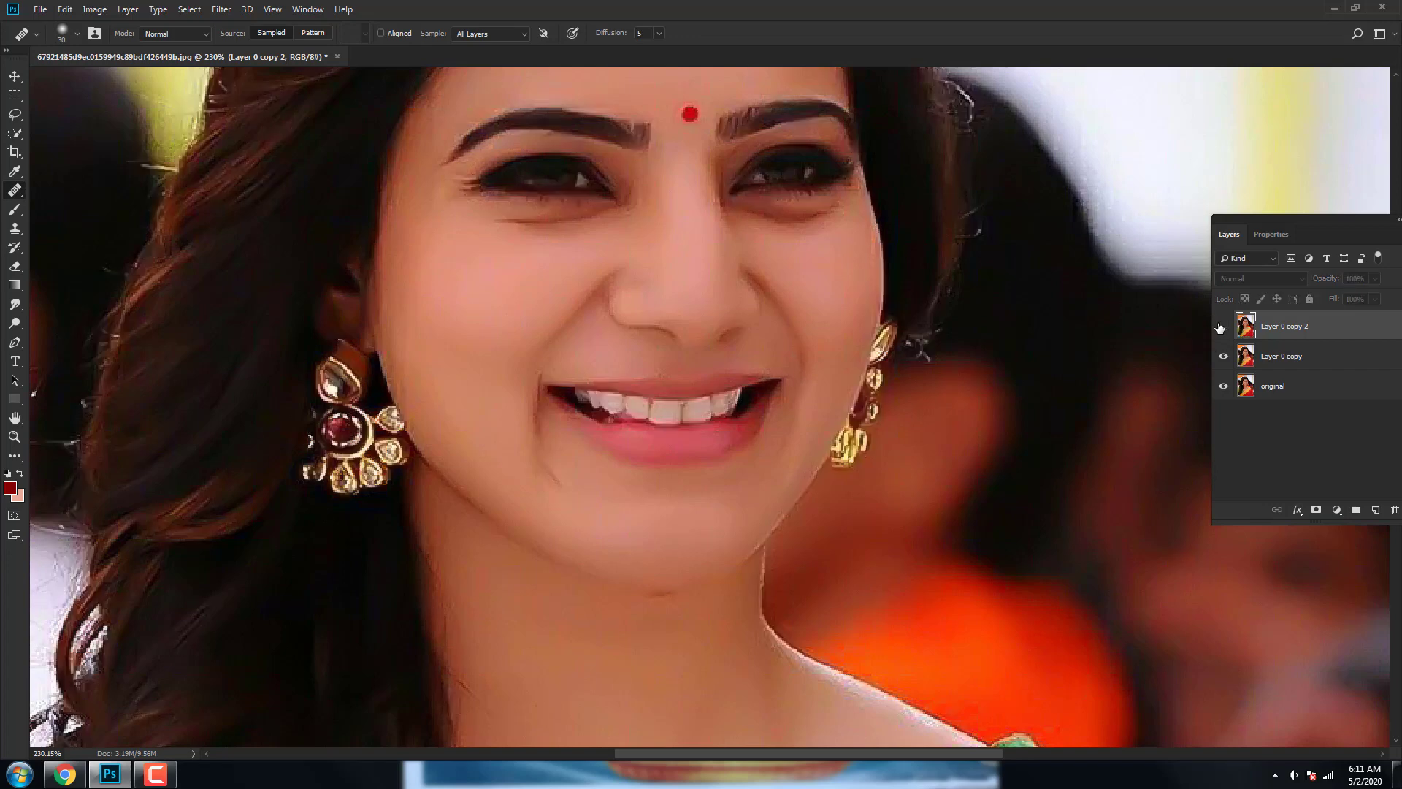
left_click(1221, 326)
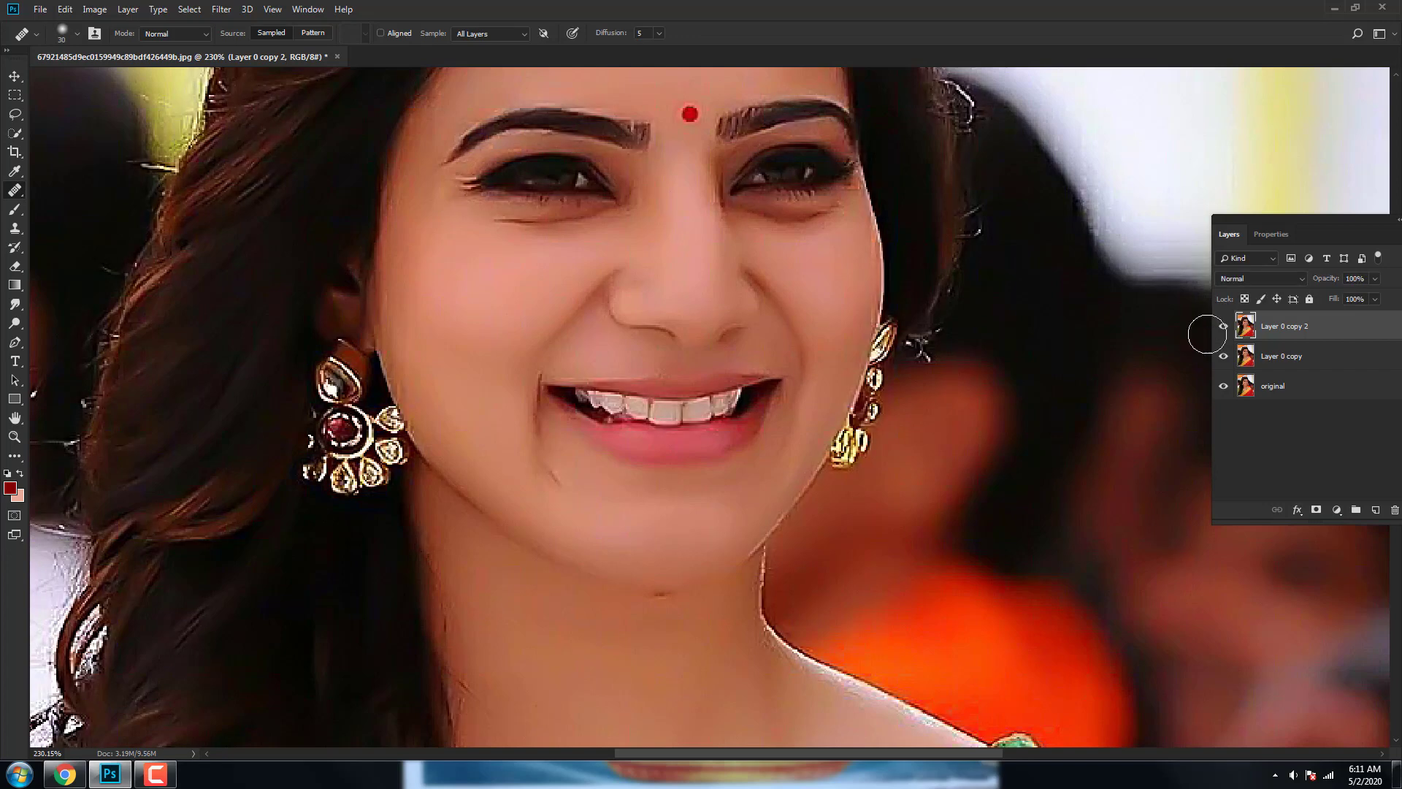
left_click(1316, 511)
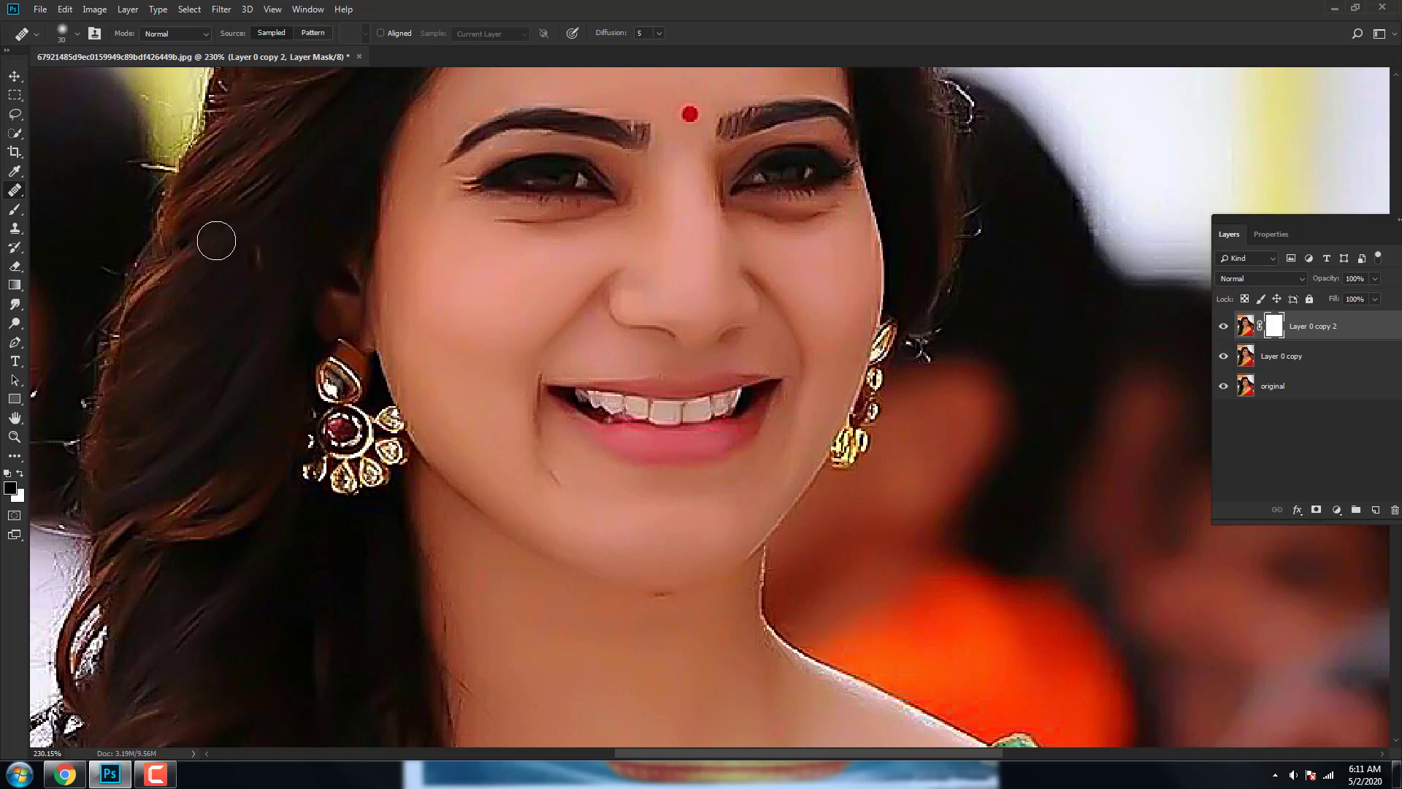
left_click(15, 210)
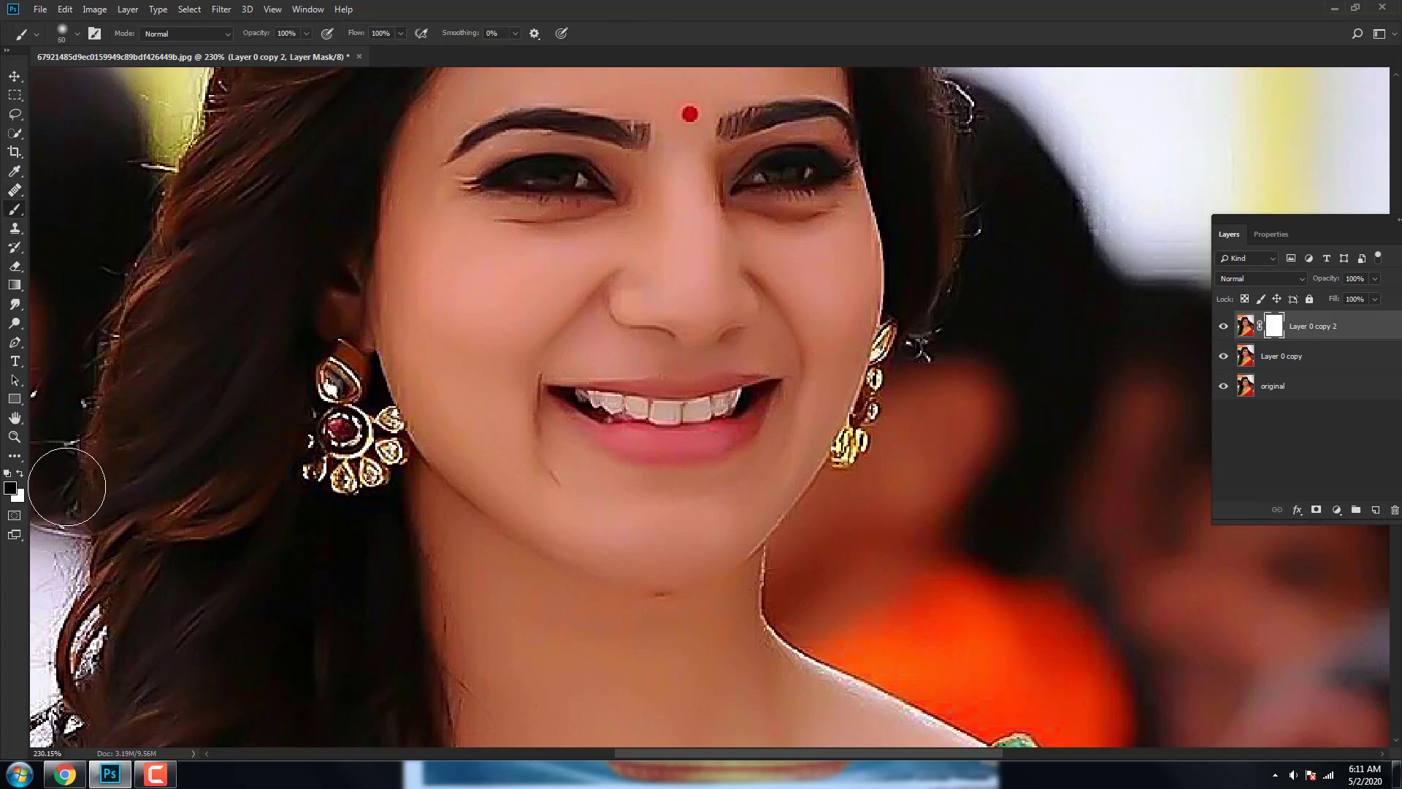
key("bracketleft")
key("bracketleft")
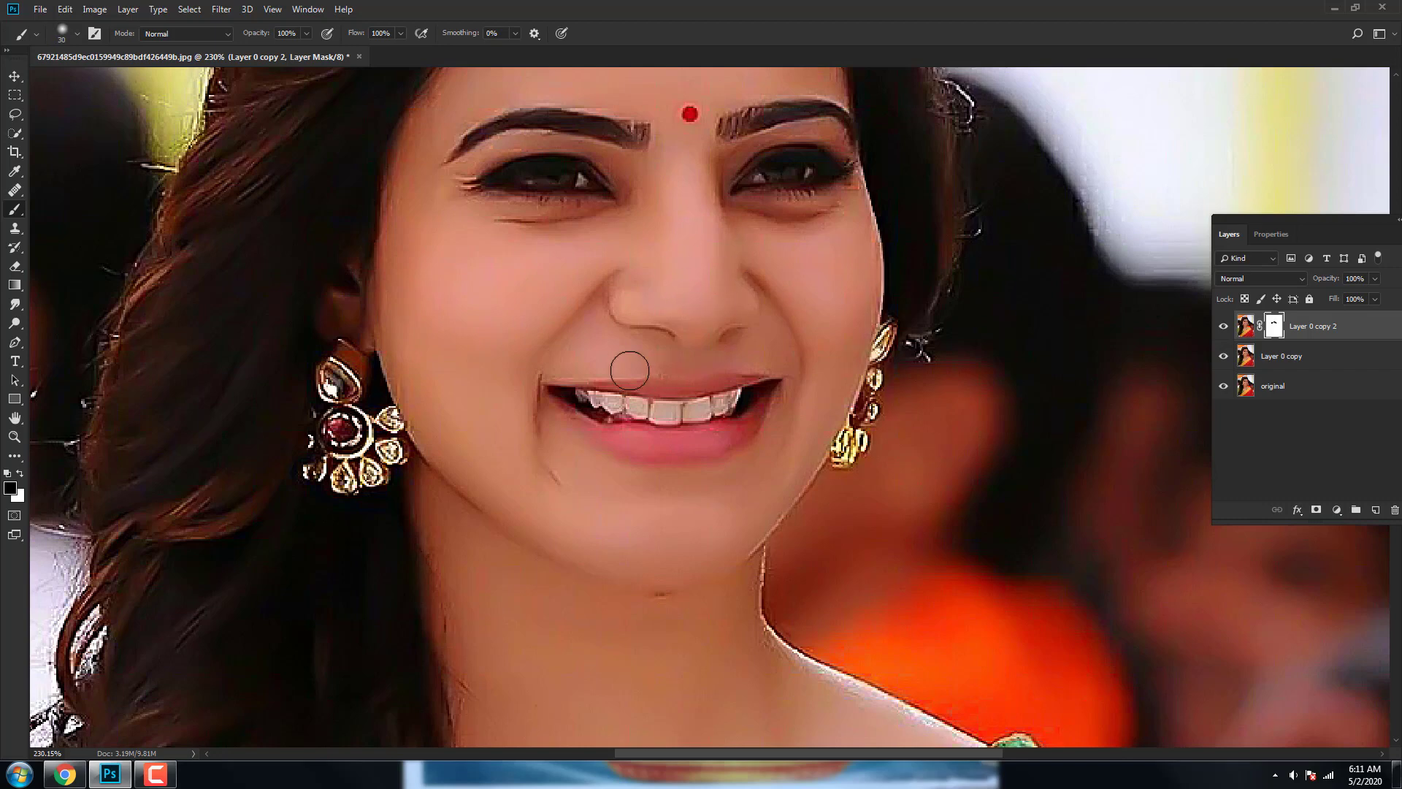
scroll(436, 401, "up", 3)
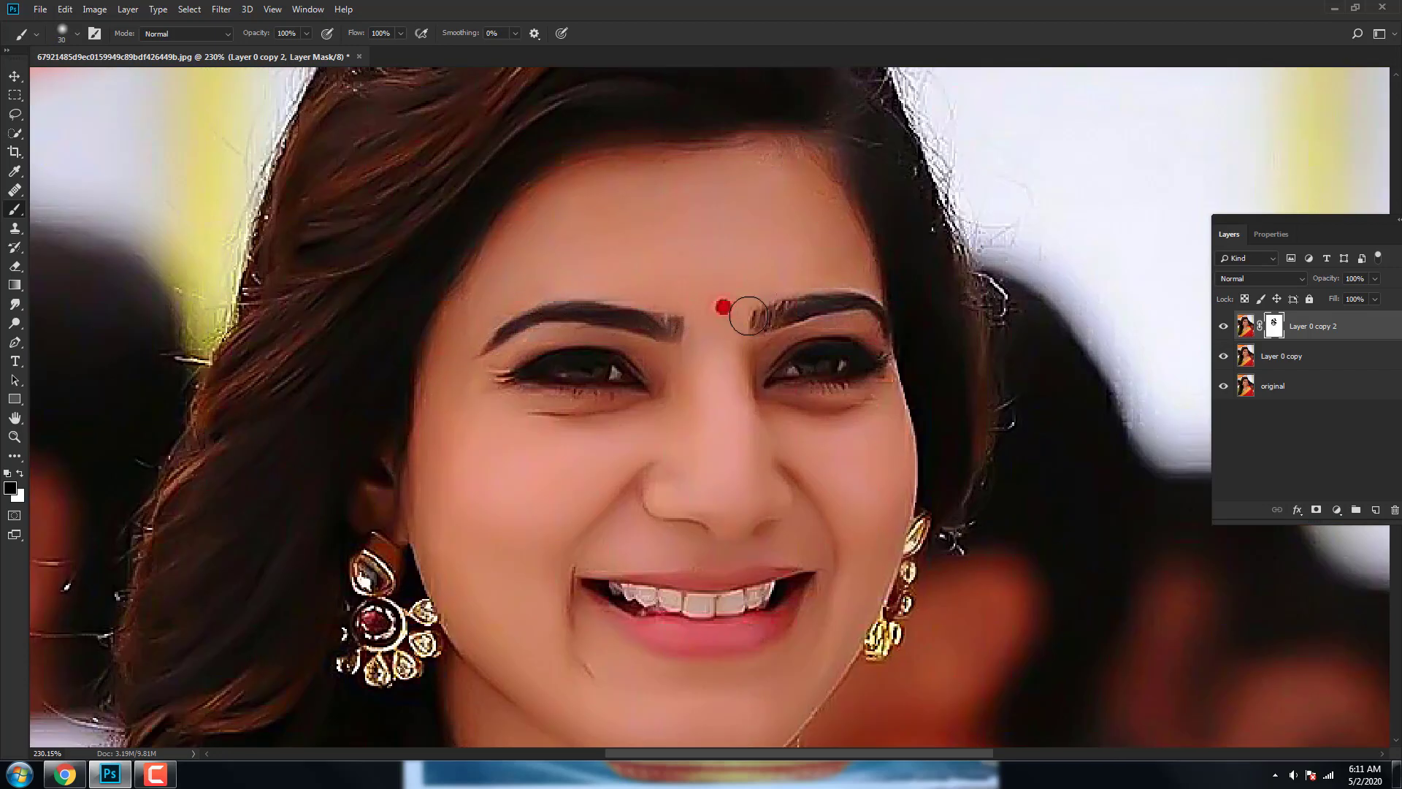
scroll(667, 410, "down", 4)
scroll(593, 614, "down", 3)
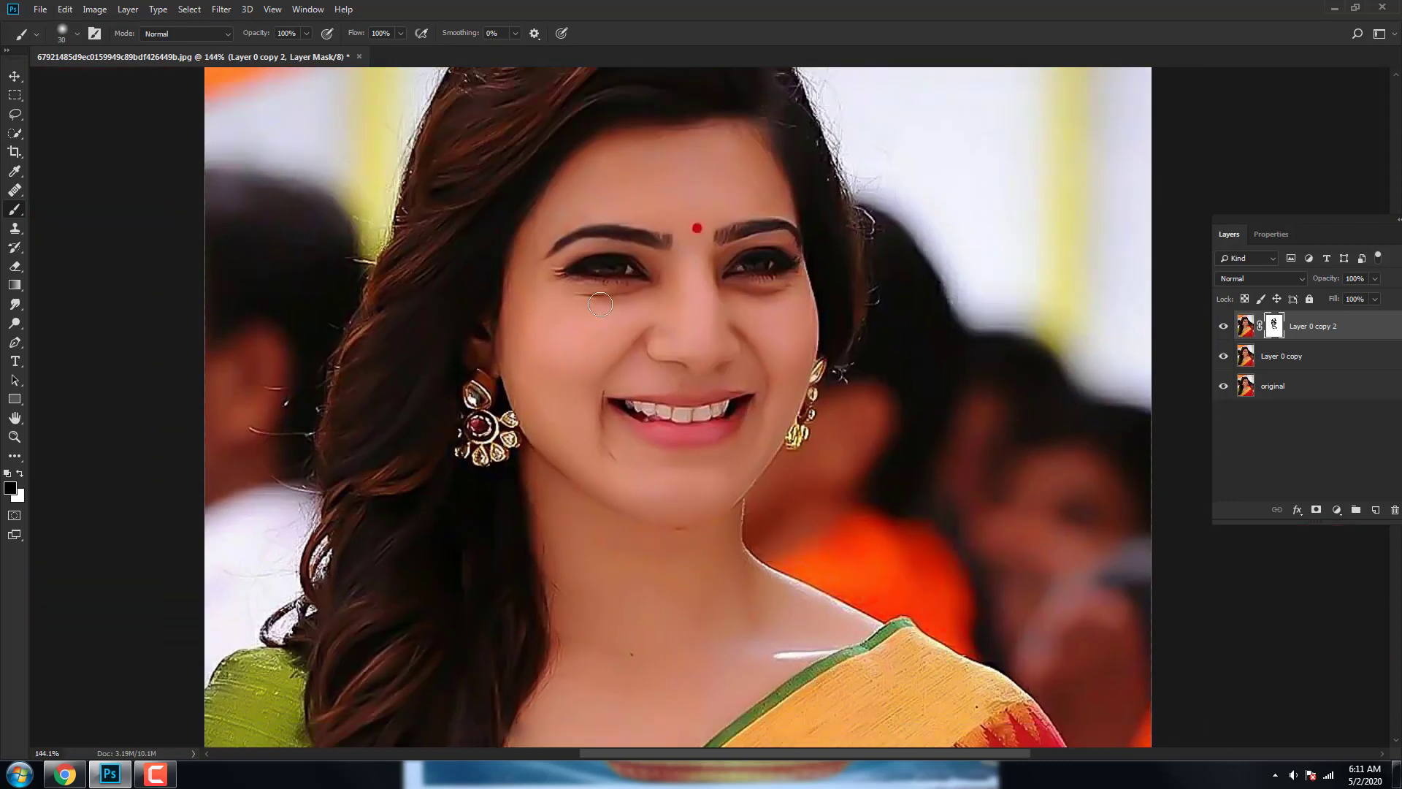
scroll(614, 322, "up", 3)
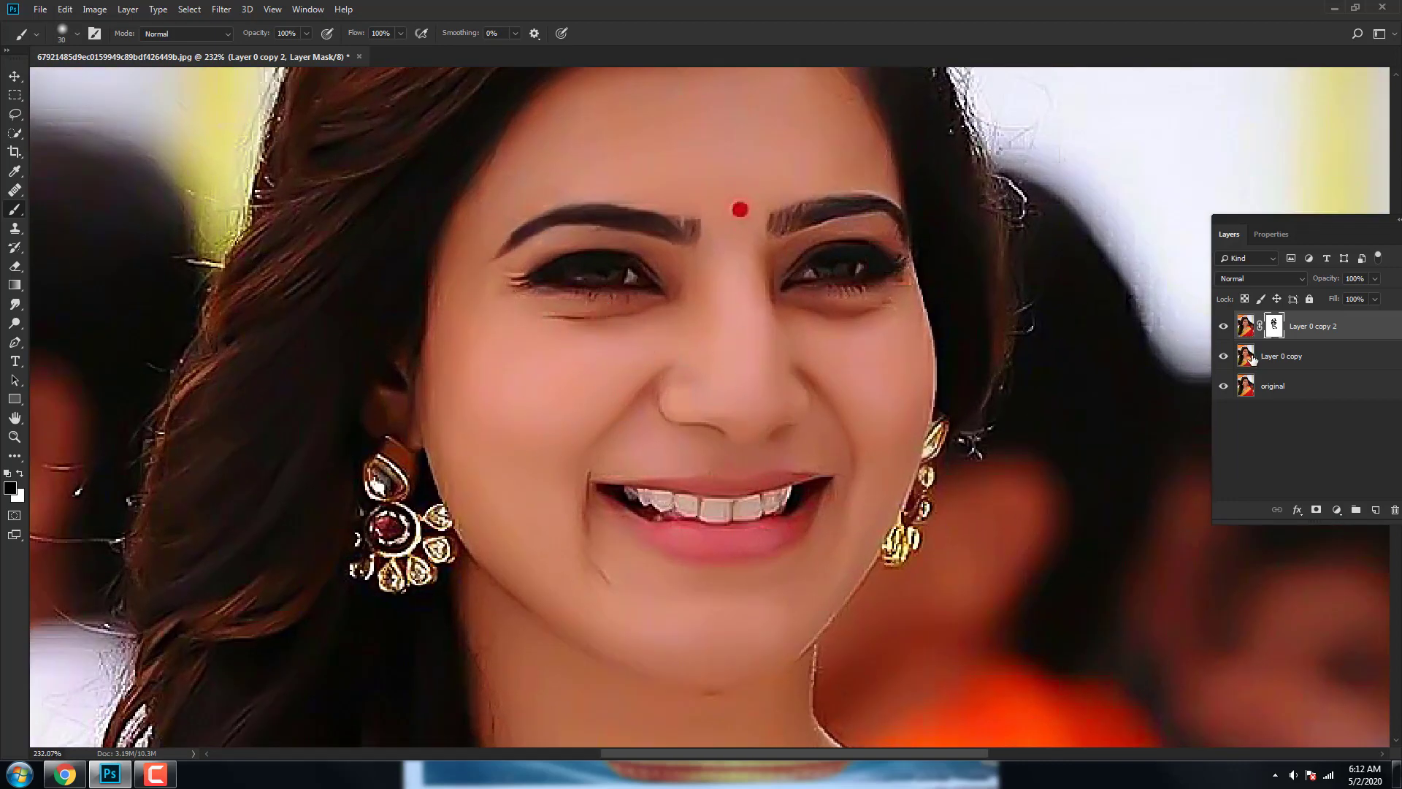
Duplicate the original layer as original copy.
left_click(1265, 387)
right_click(1264, 387)
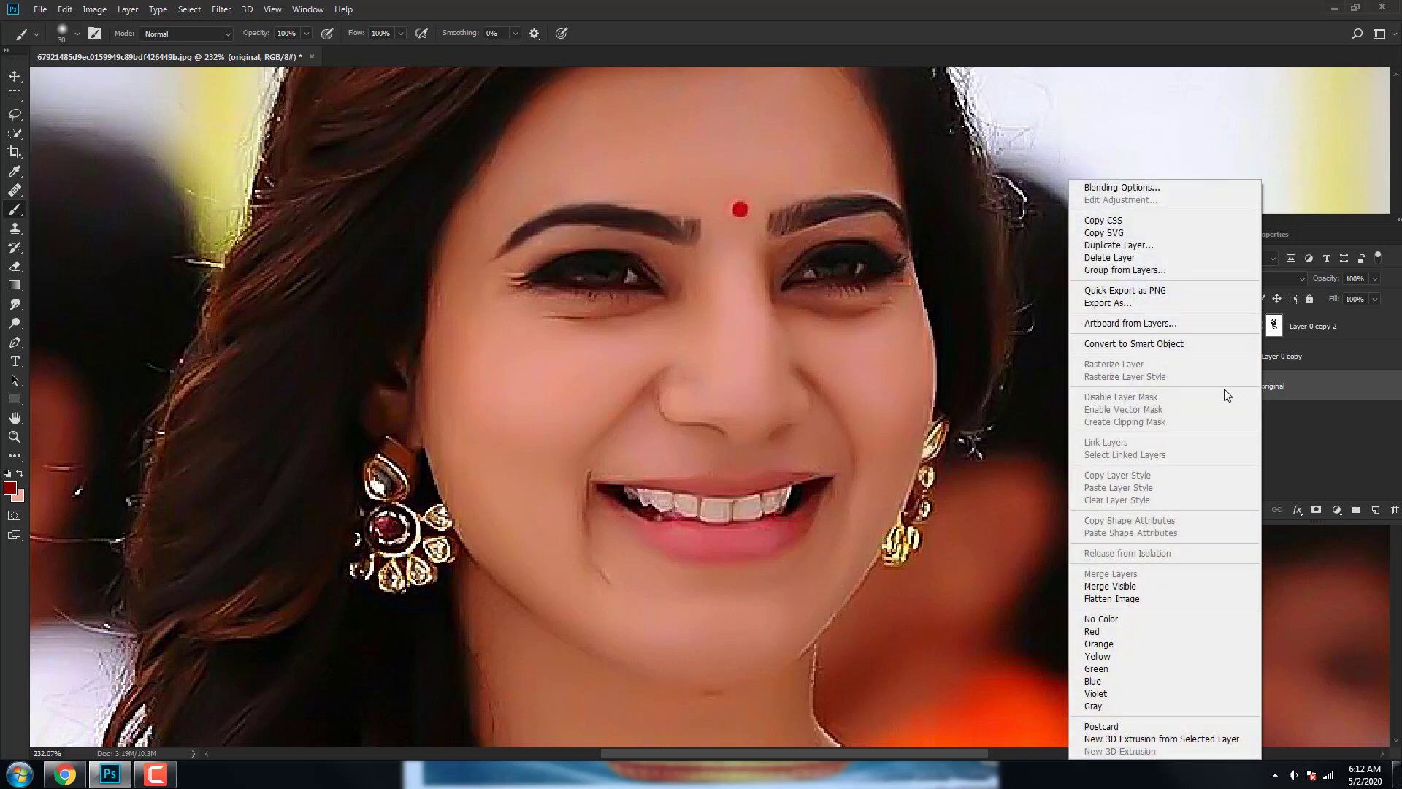
left_click(1121, 245)
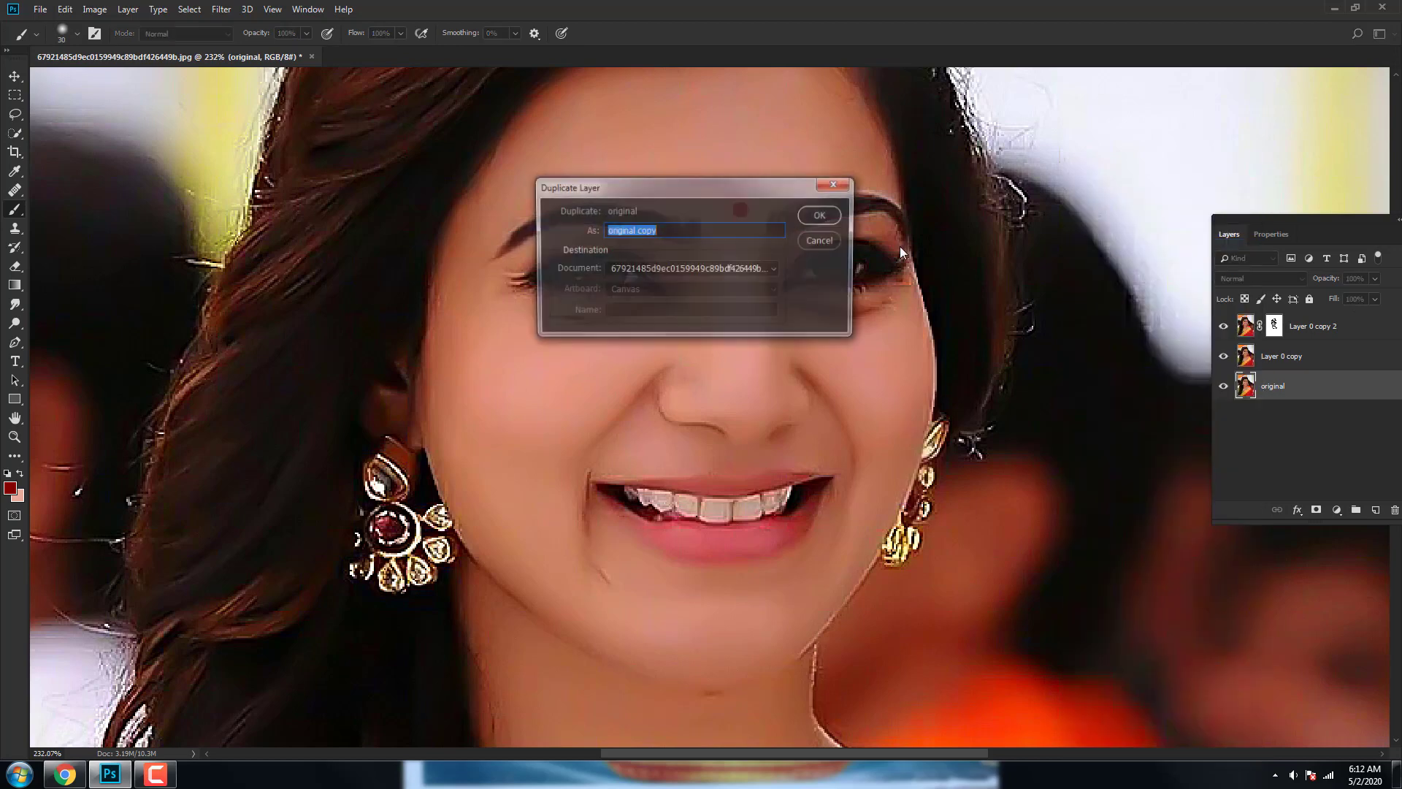
left_click(823, 216)
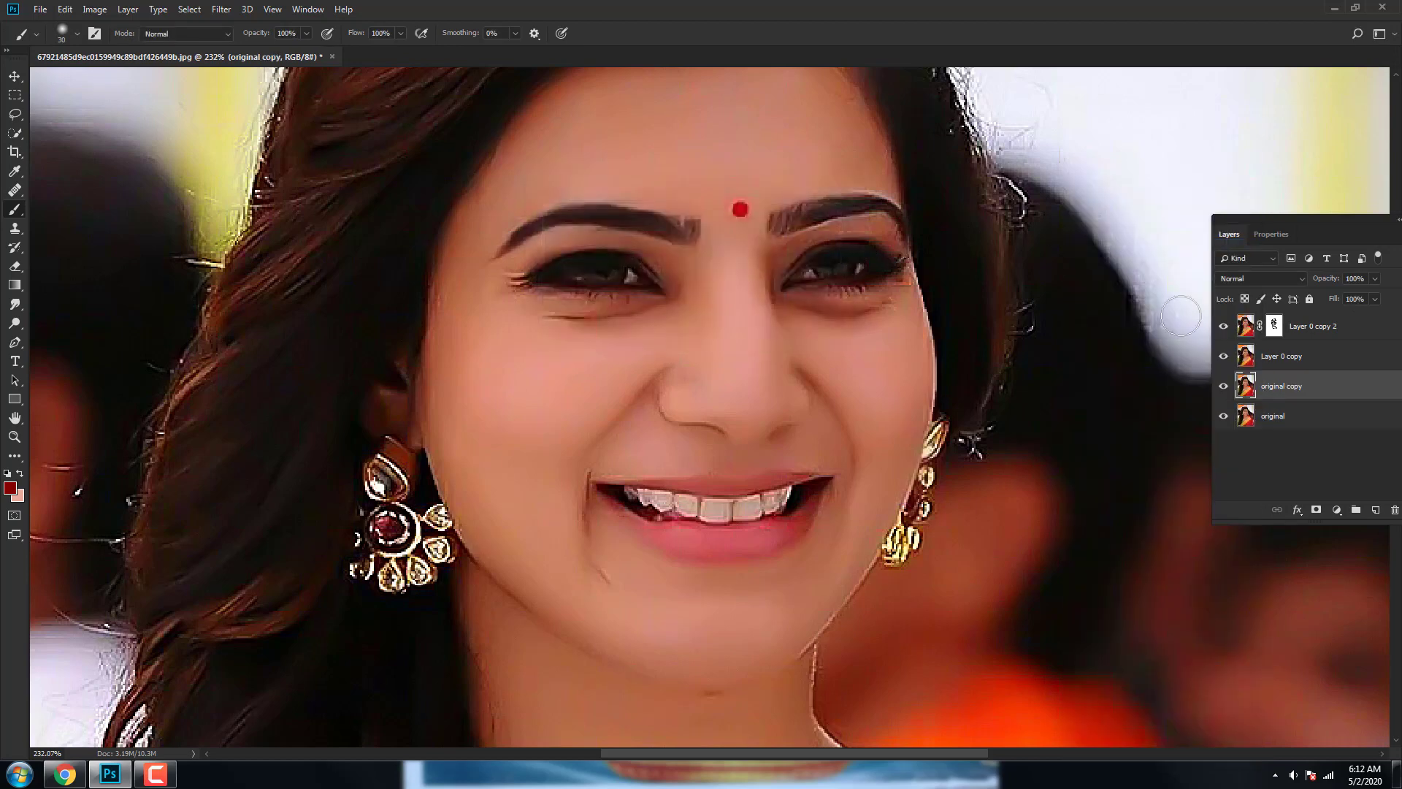
Merge the retouched layers into Layer 0 copy 2 and duplicate it as Layer 0 copy 3.
left_click(1311, 326, "shift")
right_click(1311, 328)
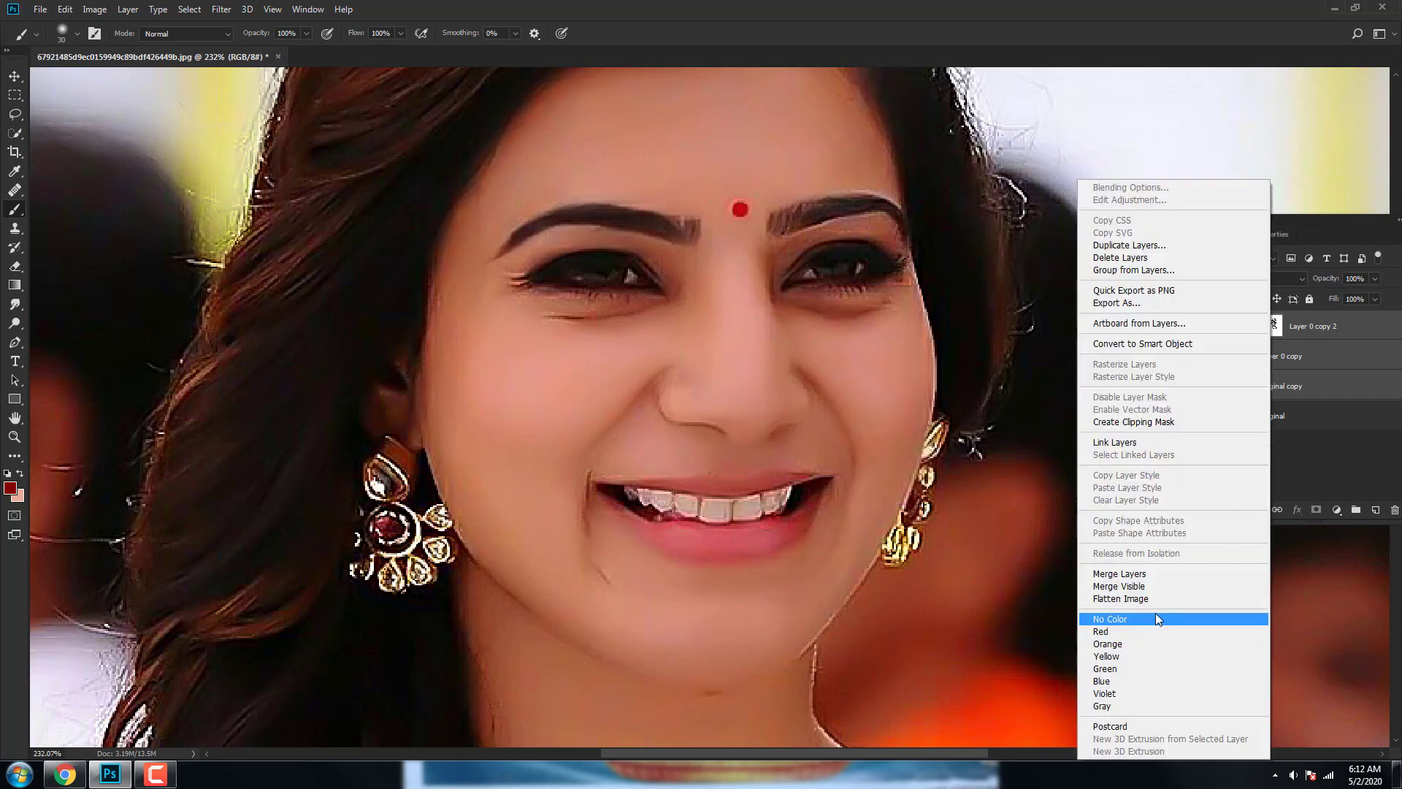
left_click(1129, 575)
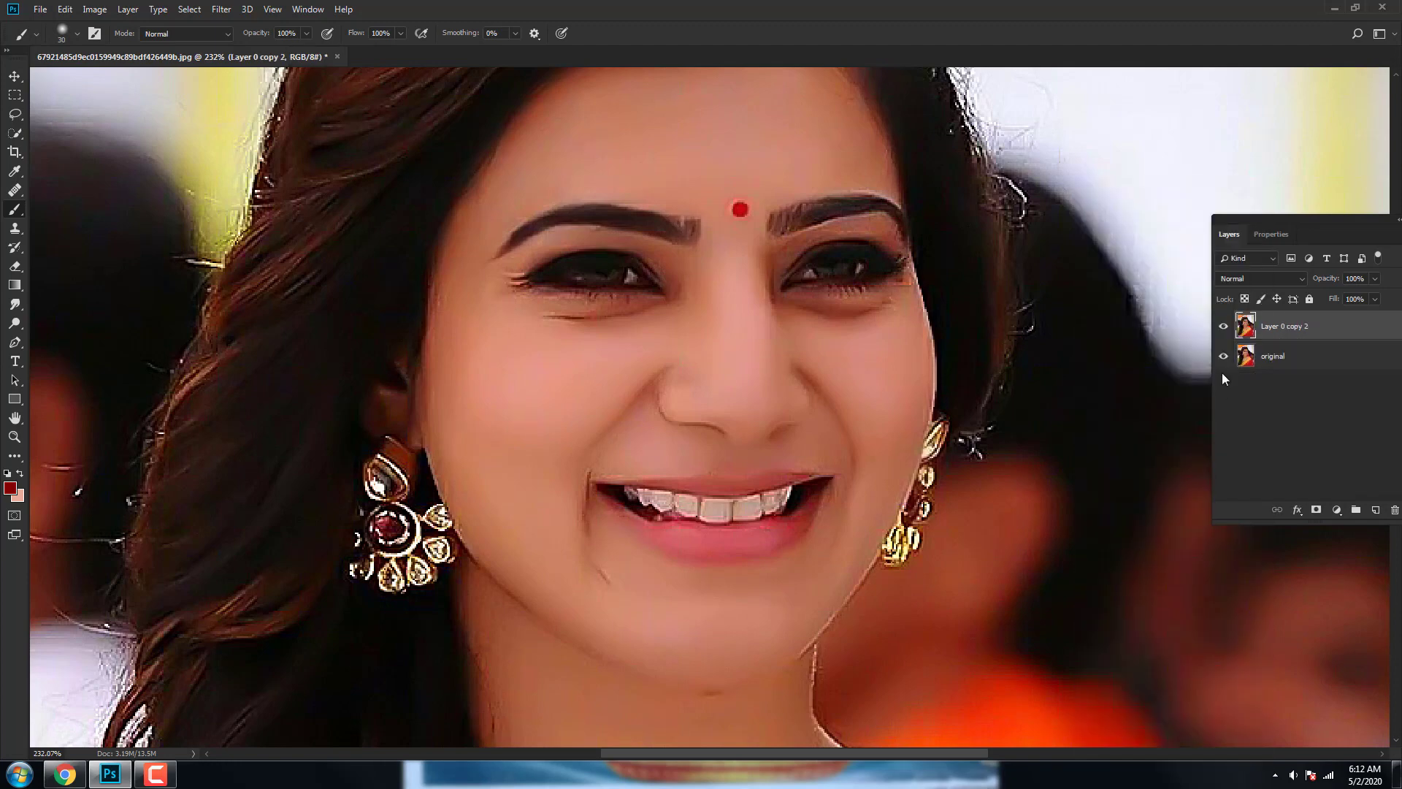
left_click(1224, 328)
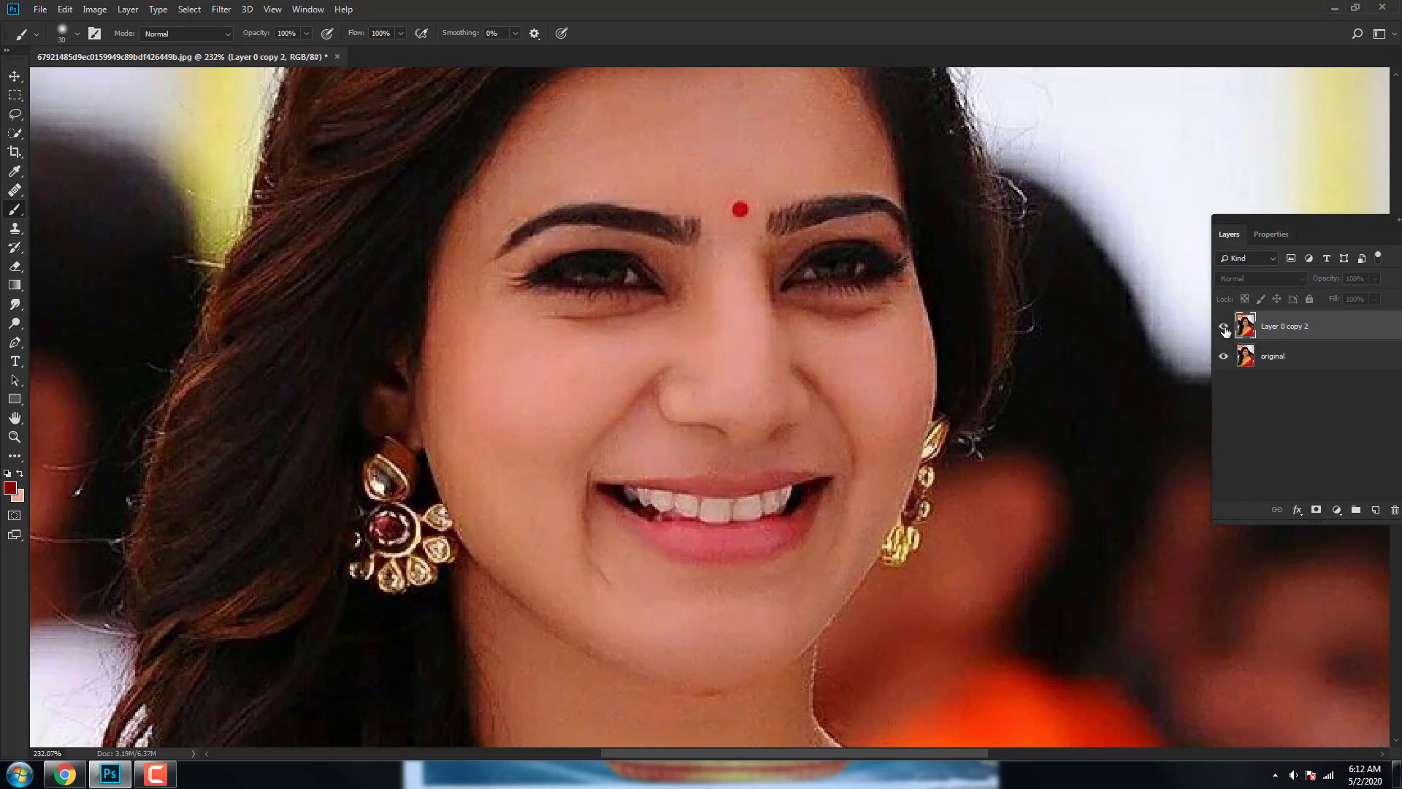
left_click(1224, 328)
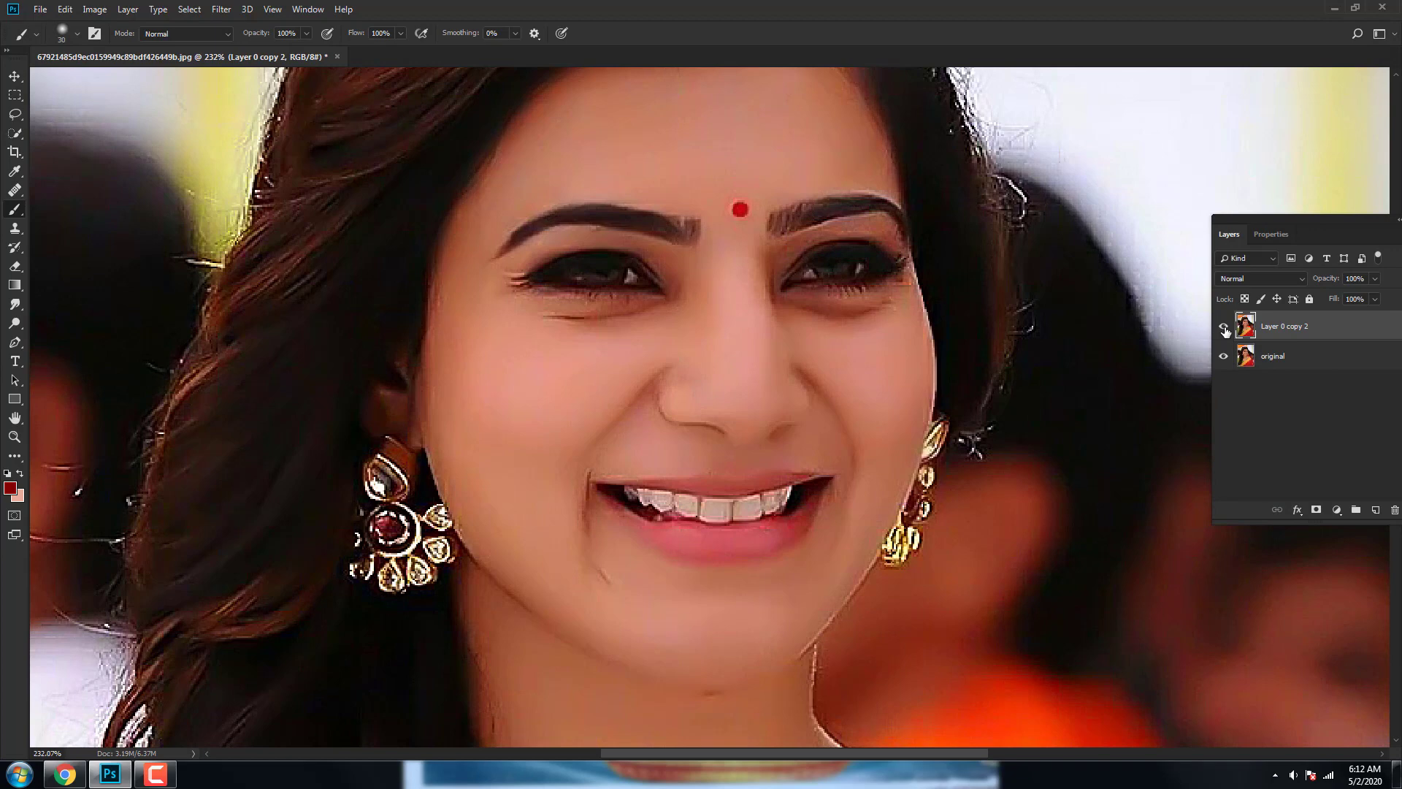
right_click(1277, 336)
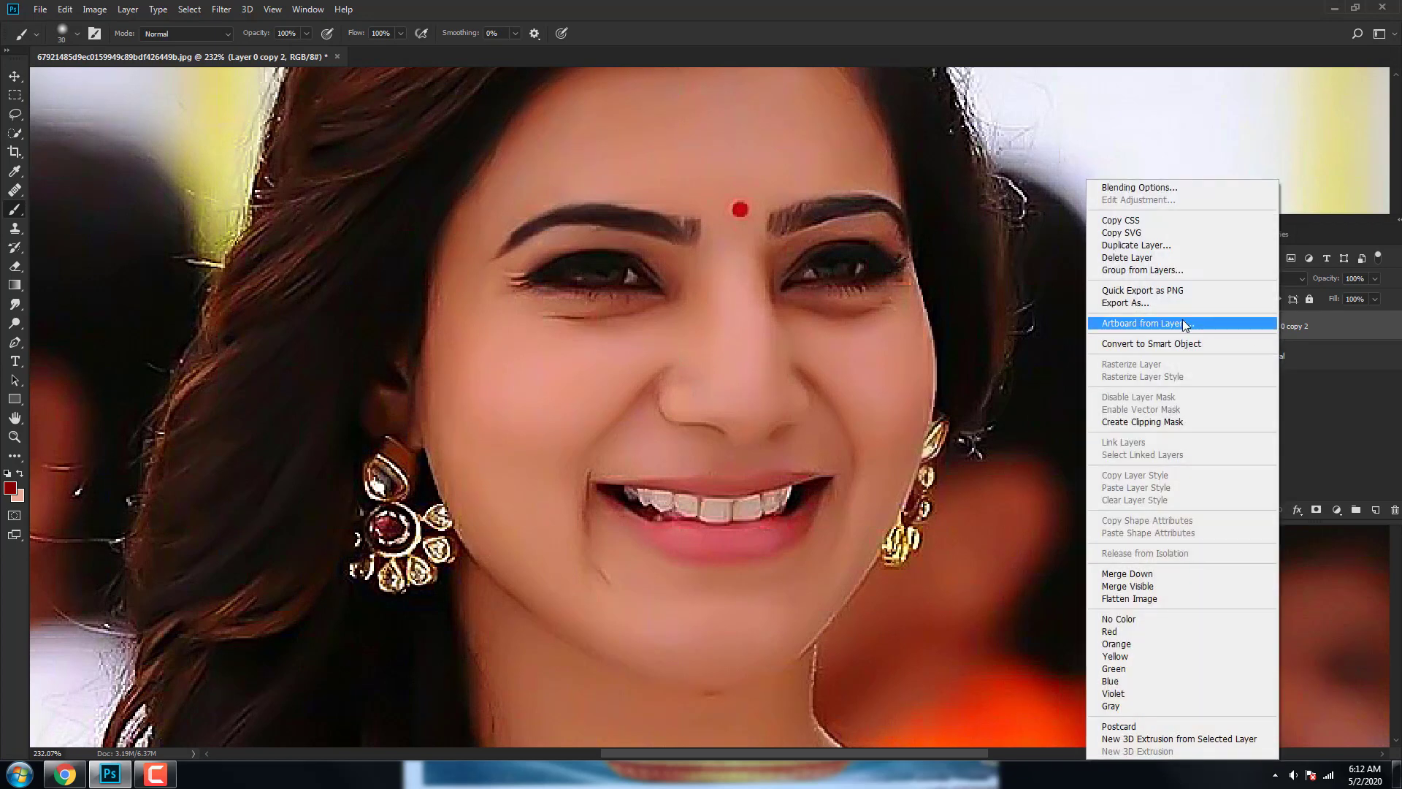
left_click(1135, 245)
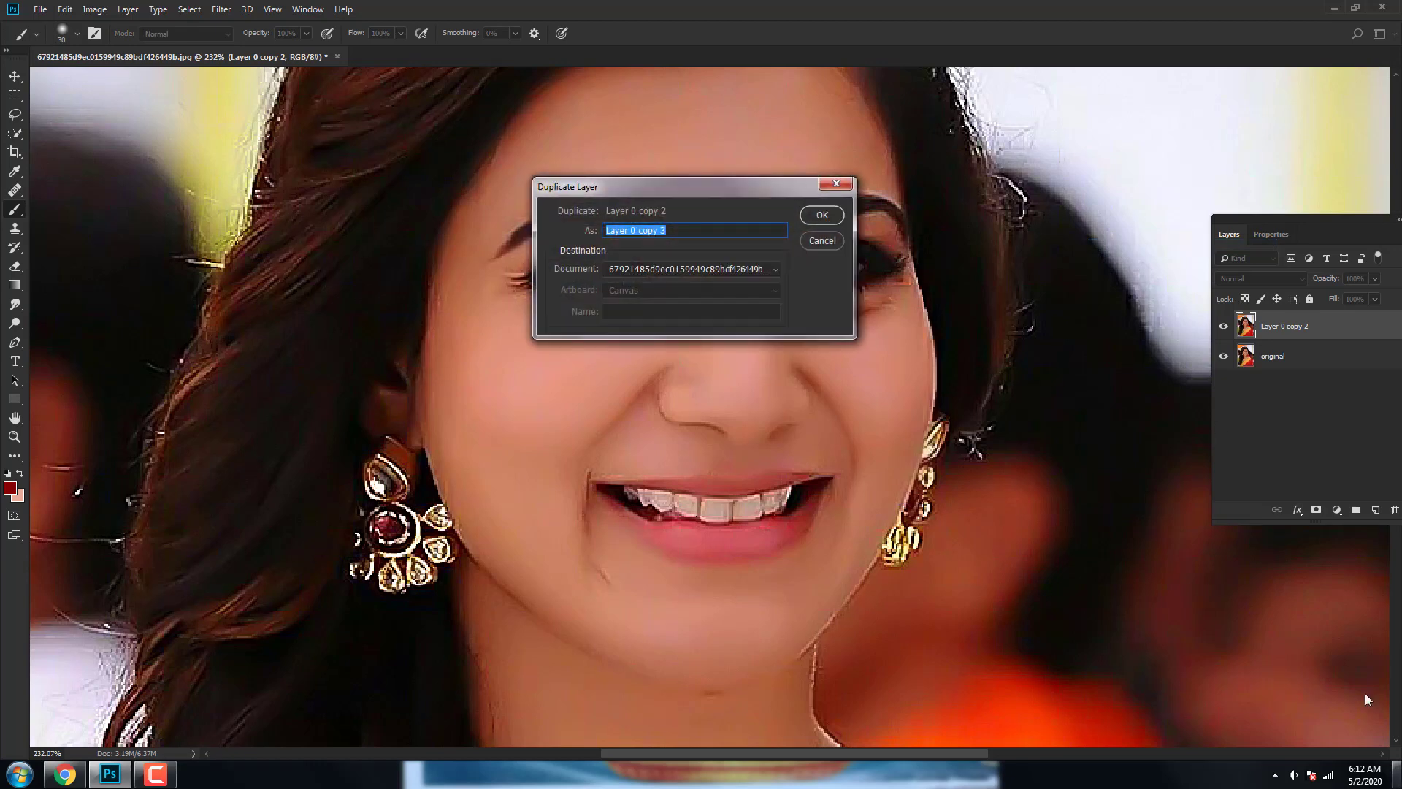
left_click(819, 215)
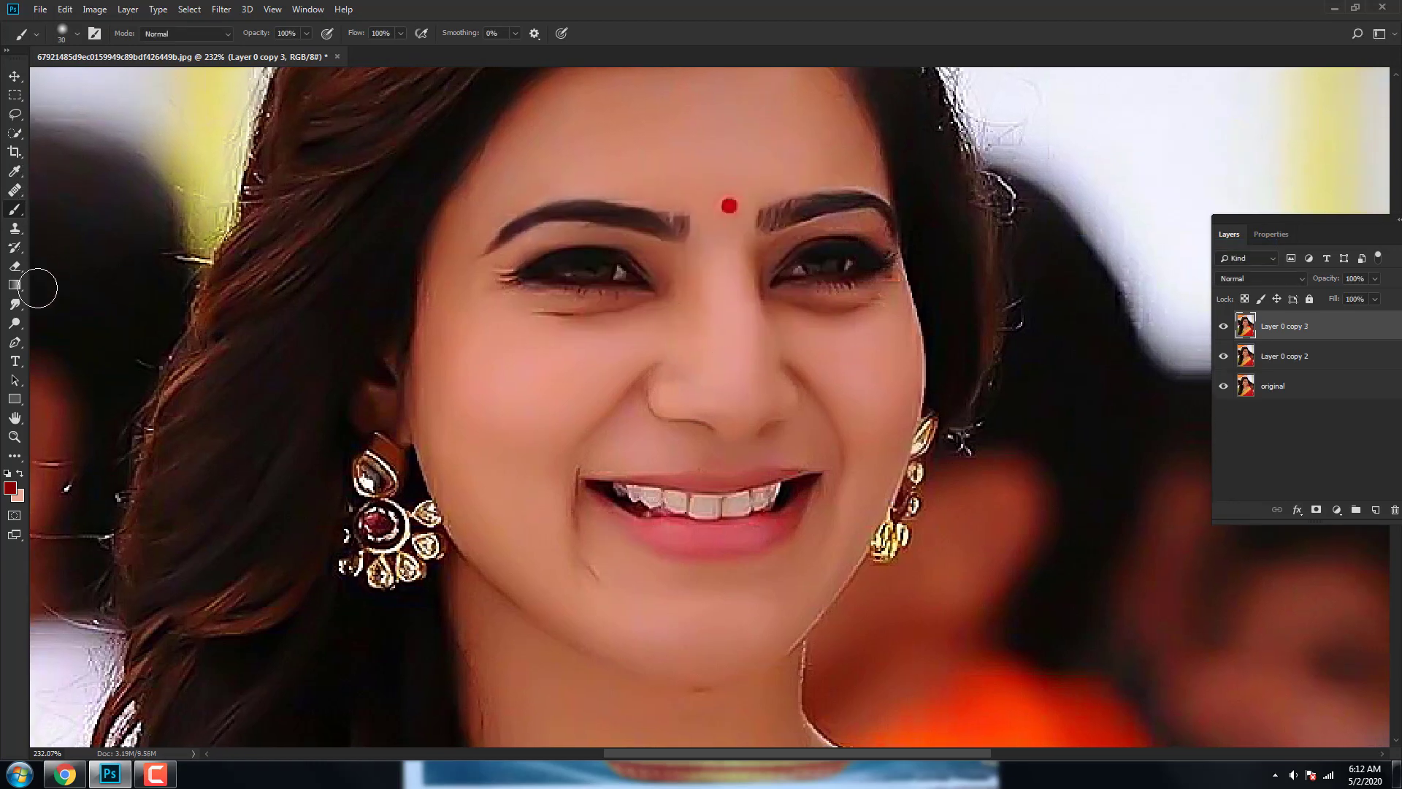
Set up the Smudge tool with low strength and a tiny brush, zoomed on the eyes.
left_click(20, 302)
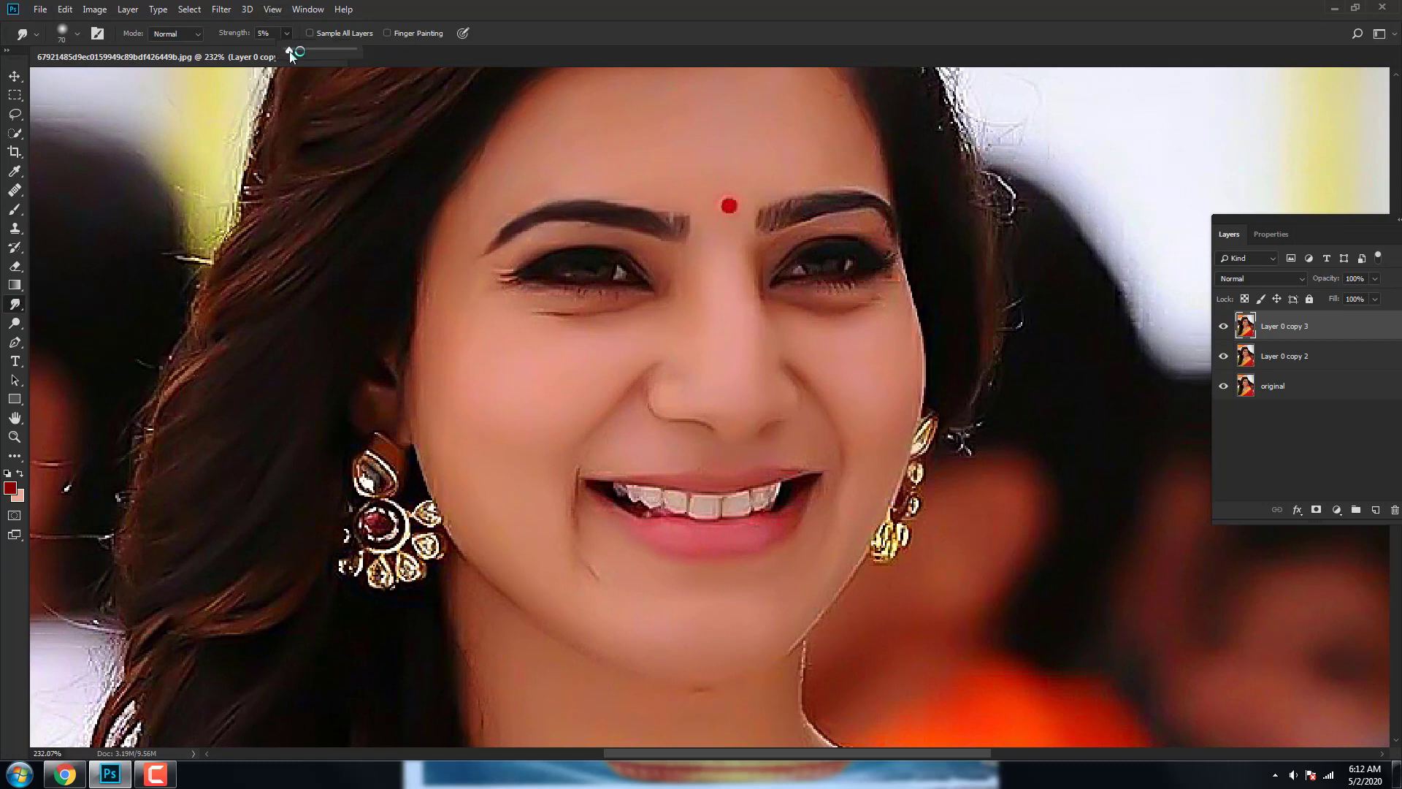
left_click_drag(294, 55, 292, 56)
scroll(475, 219, "up", 1)
scroll(647, 125, "up", 1)
left_click_drag(647, 125, 620, 314)
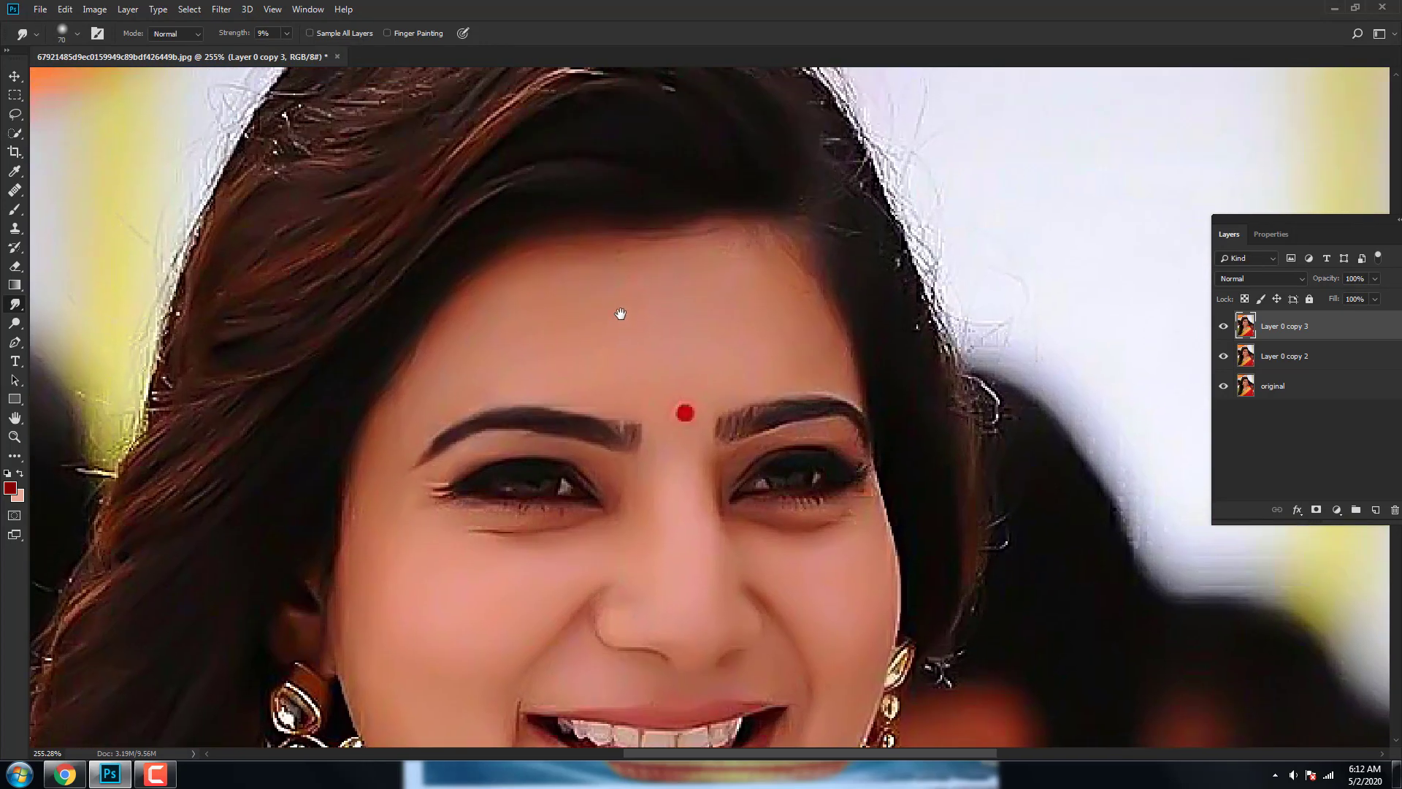
key("bracketleft")
key("bracketleft")
key("bracketleft")
key("bracketleft")
key("bracketleft")
key("bracketleft")
left_click_drag(587, 175, 654, 184)
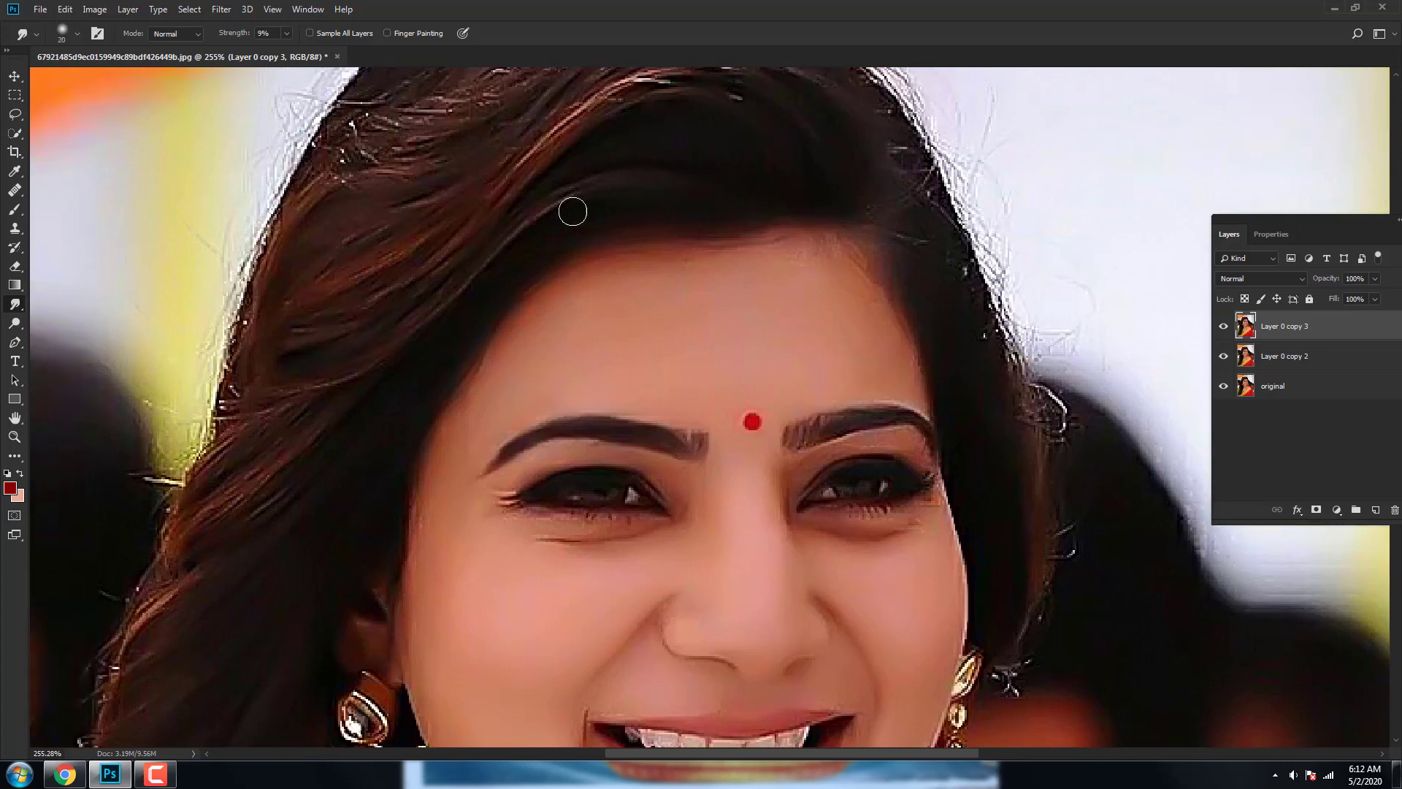
scroll(575, 228, "right", 2)
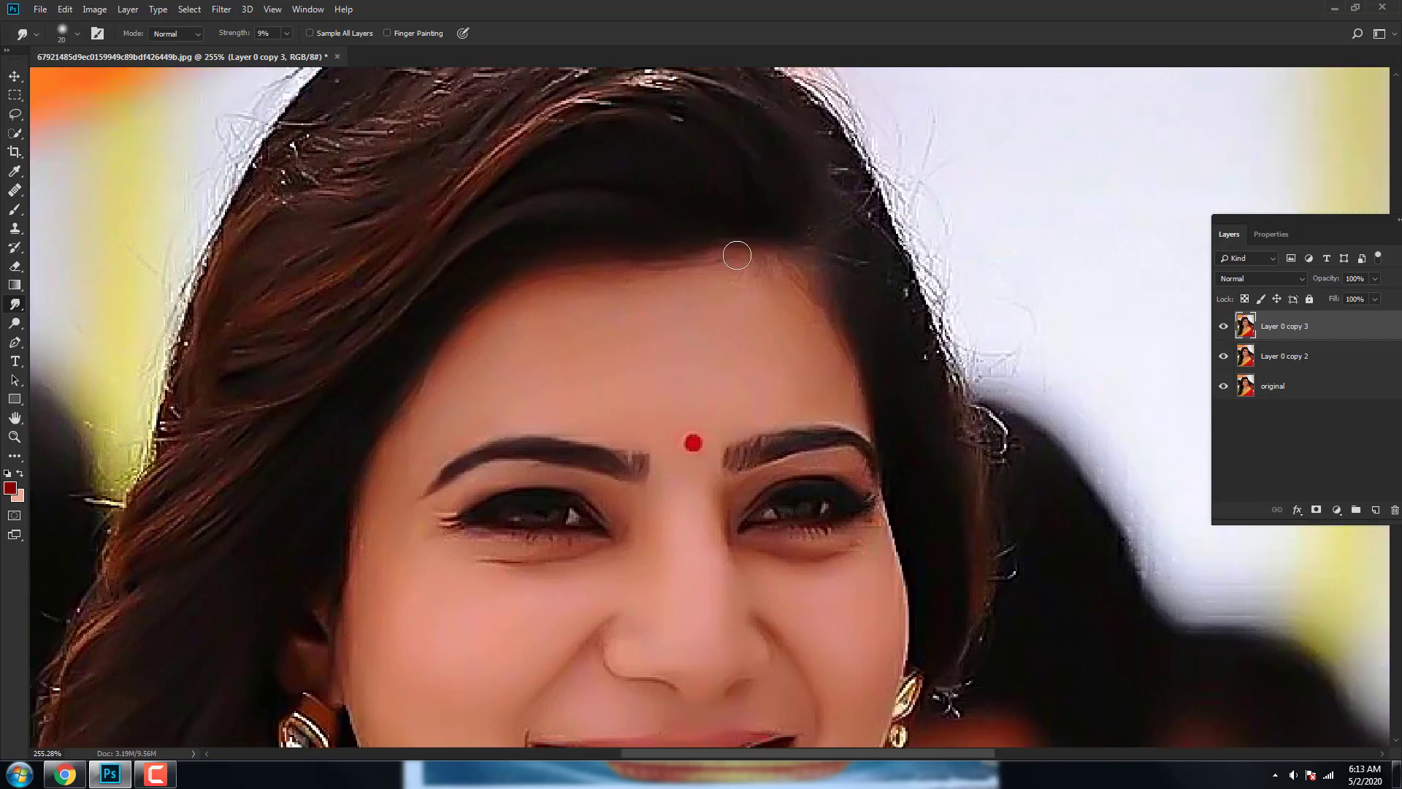
scroll(769, 289, "left", 3)
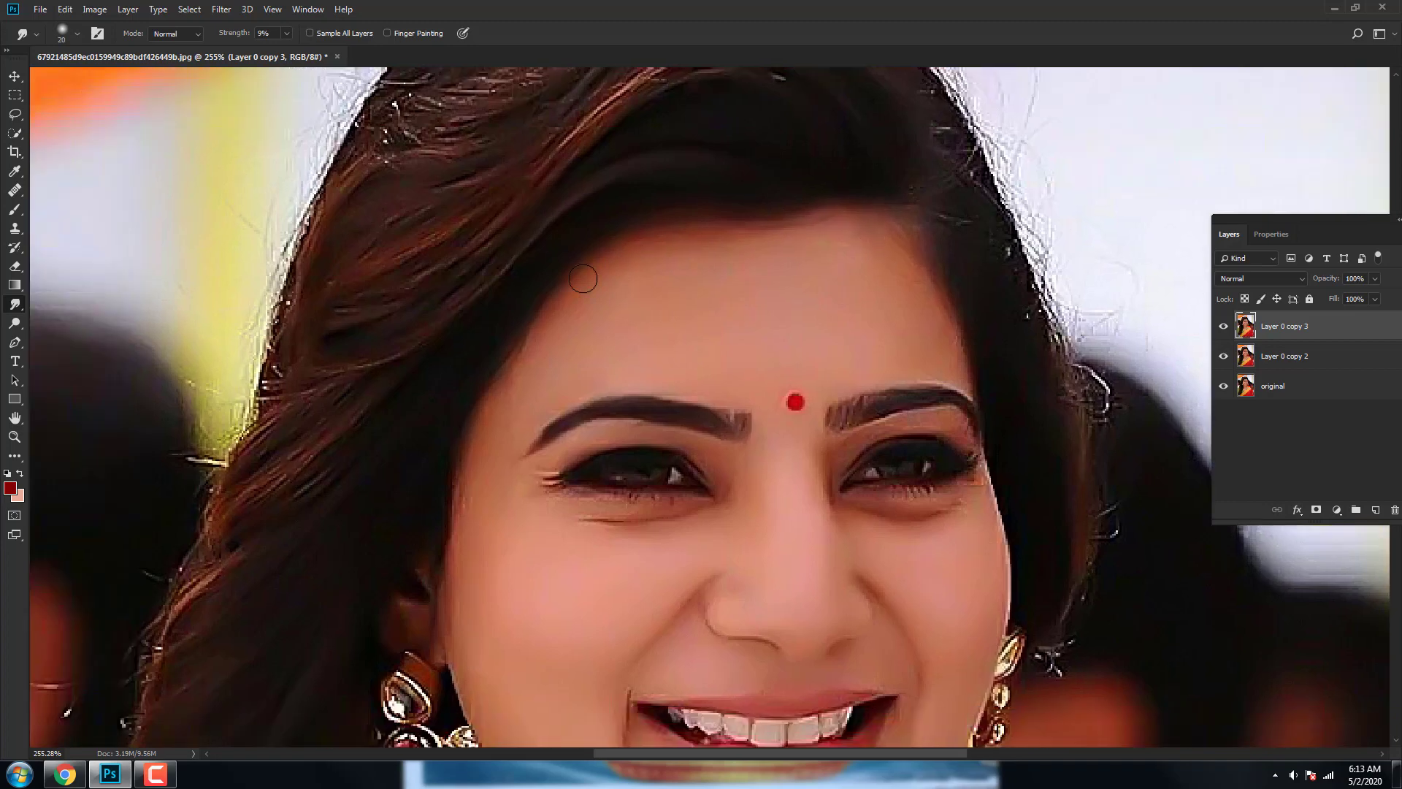
scroll(548, 292, "down", 1)
scroll(540, 277, "down", 2)
scroll(489, 325, "up", 1)
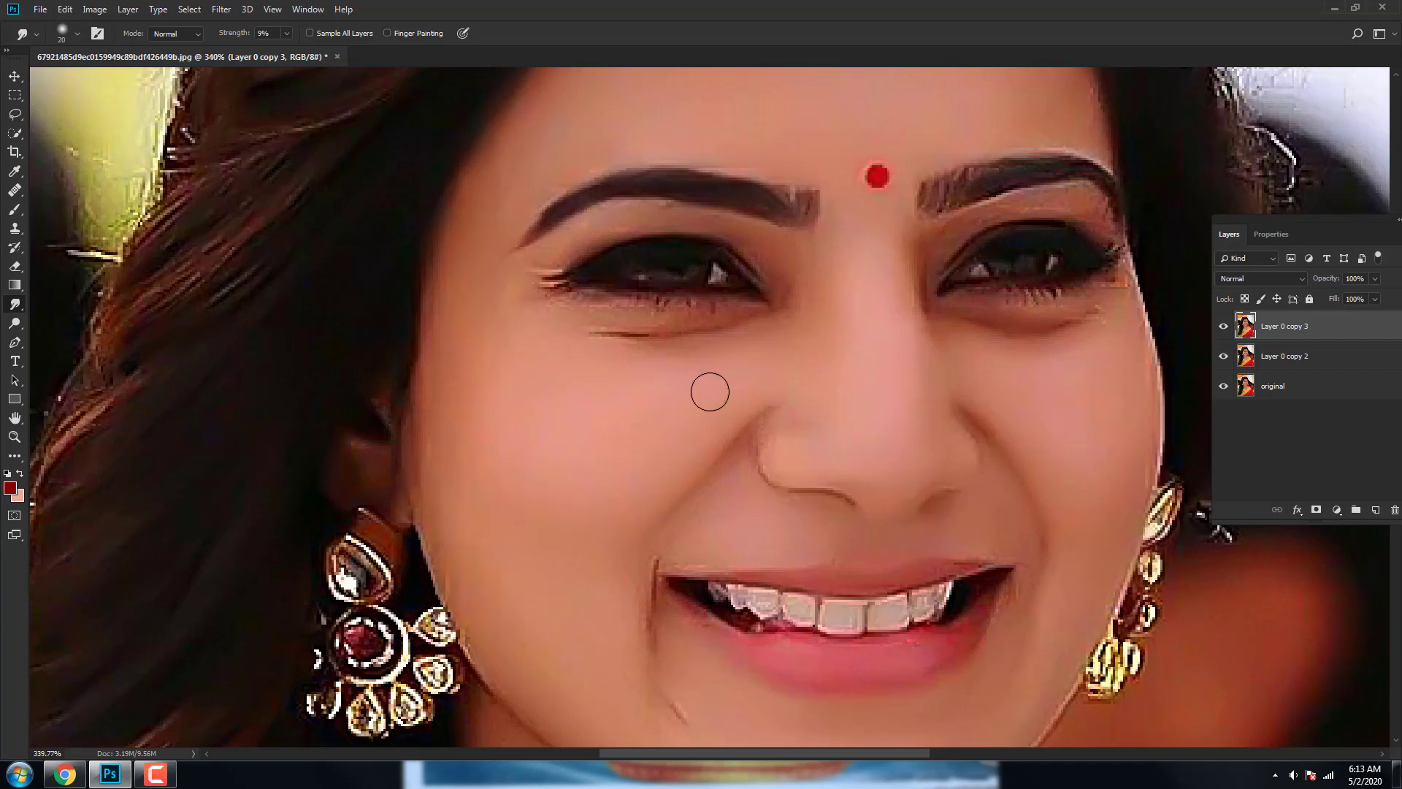
scroll(557, 313, "up", 2)
key("bracketleft")
key("bracketleft")
key("bracketleft")
scroll(664, 326, "up", 2)
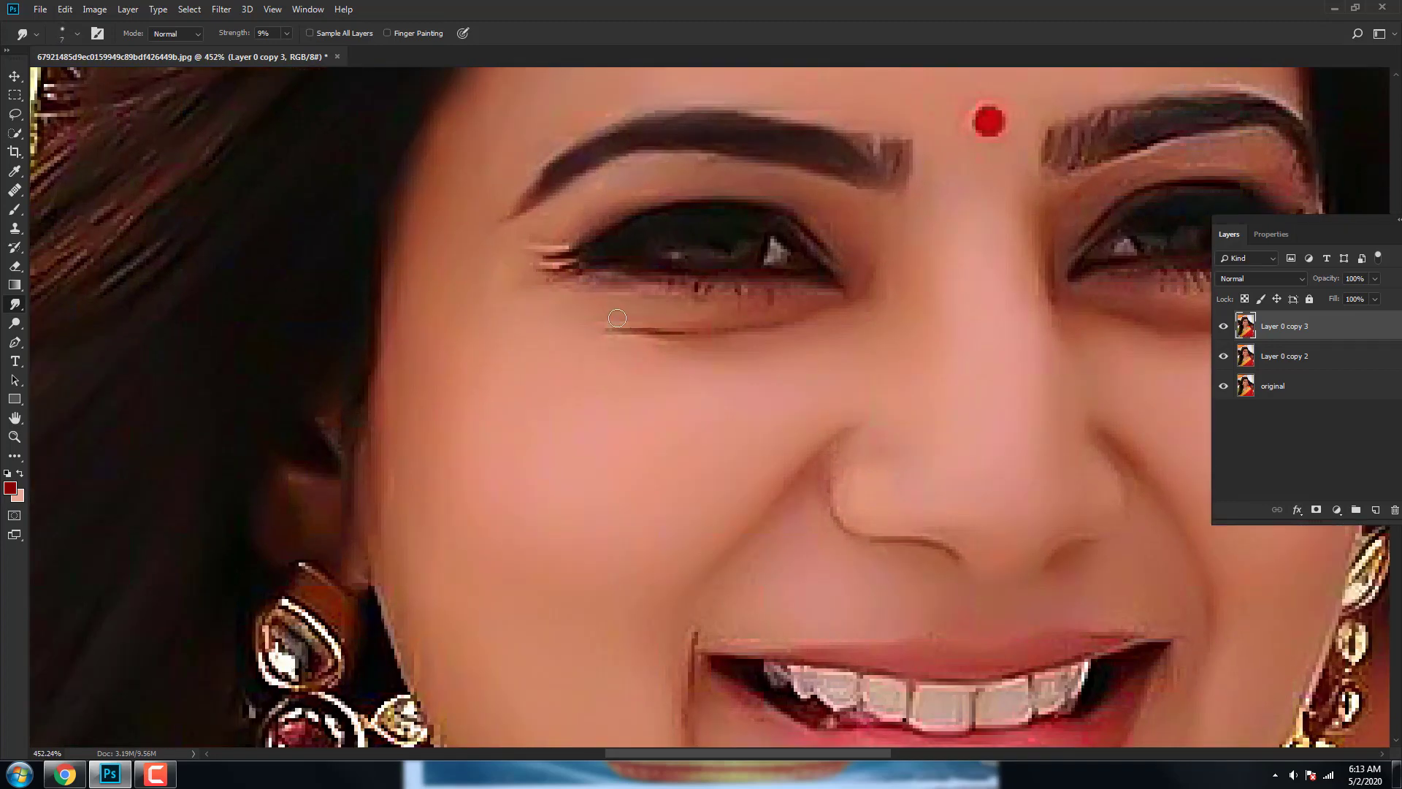
Smudge the left eye's lower lash line, then raise smudge strength to 17%.
mouse_move(811, 302)
left_mouse_down()
mouse_move(637, 281)
mouse_move(685, 302)
left_mouse_up()
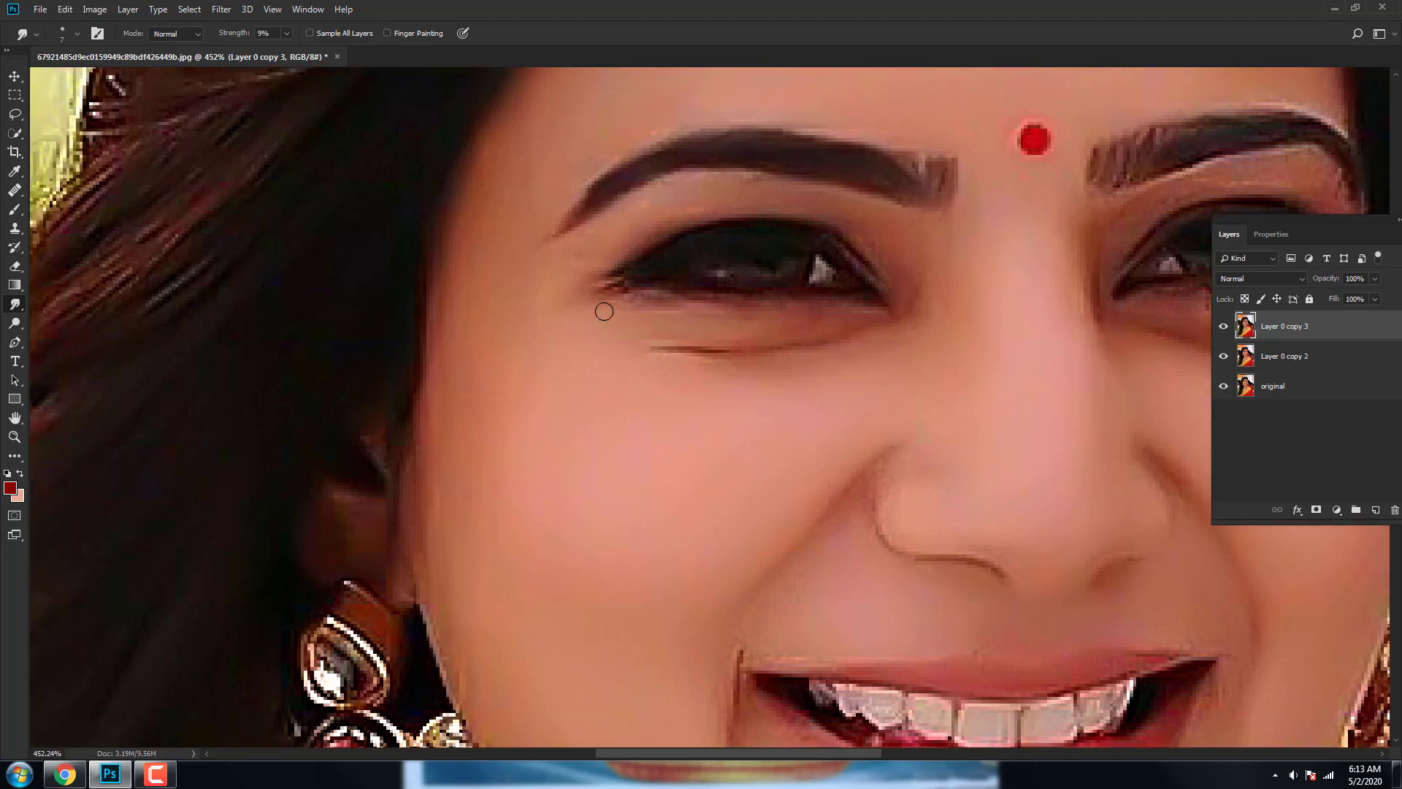
left_click_drag(291, 54, 296, 53)
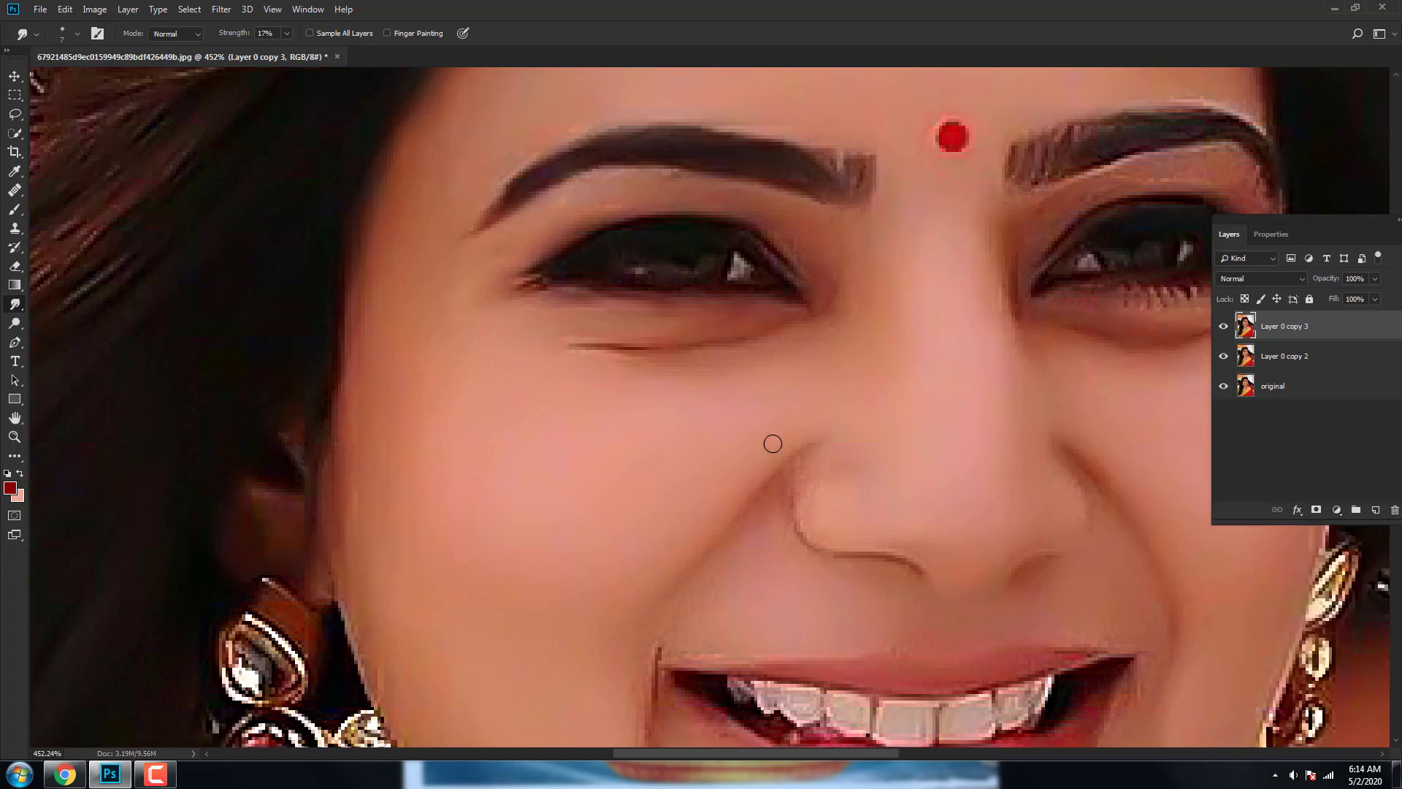
scroll(773, 441, "right", 2)
scroll(782, 453, "up", 1)
scroll(730, 512, "down", 3)
scroll(730, 511, "right", 1)
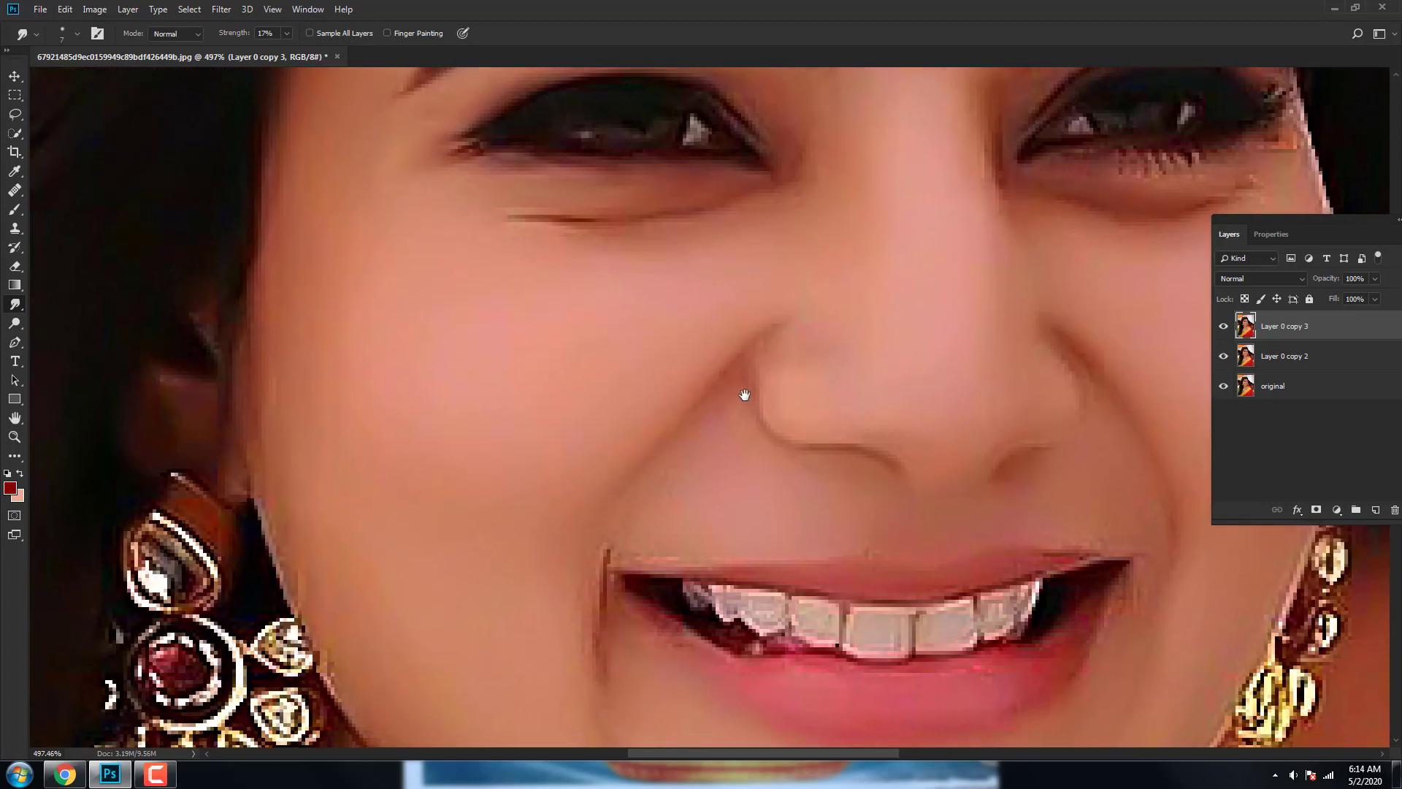
scroll(686, 490, "up", 2)
scroll(686, 490, "left", 1)
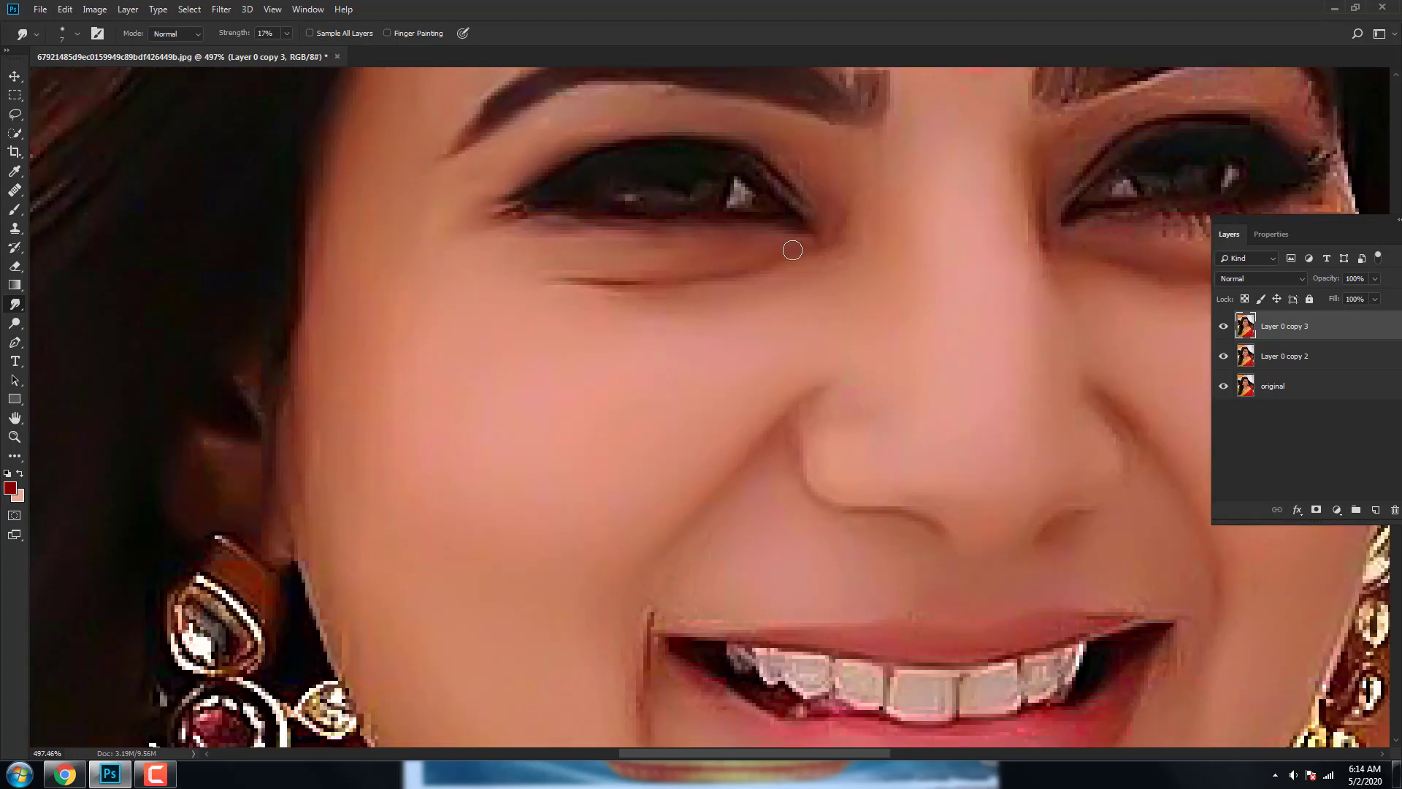
scroll(851, 212, "up", 1)
scroll(854, 234, "up", 3)
scroll(854, 256, "left", 2)
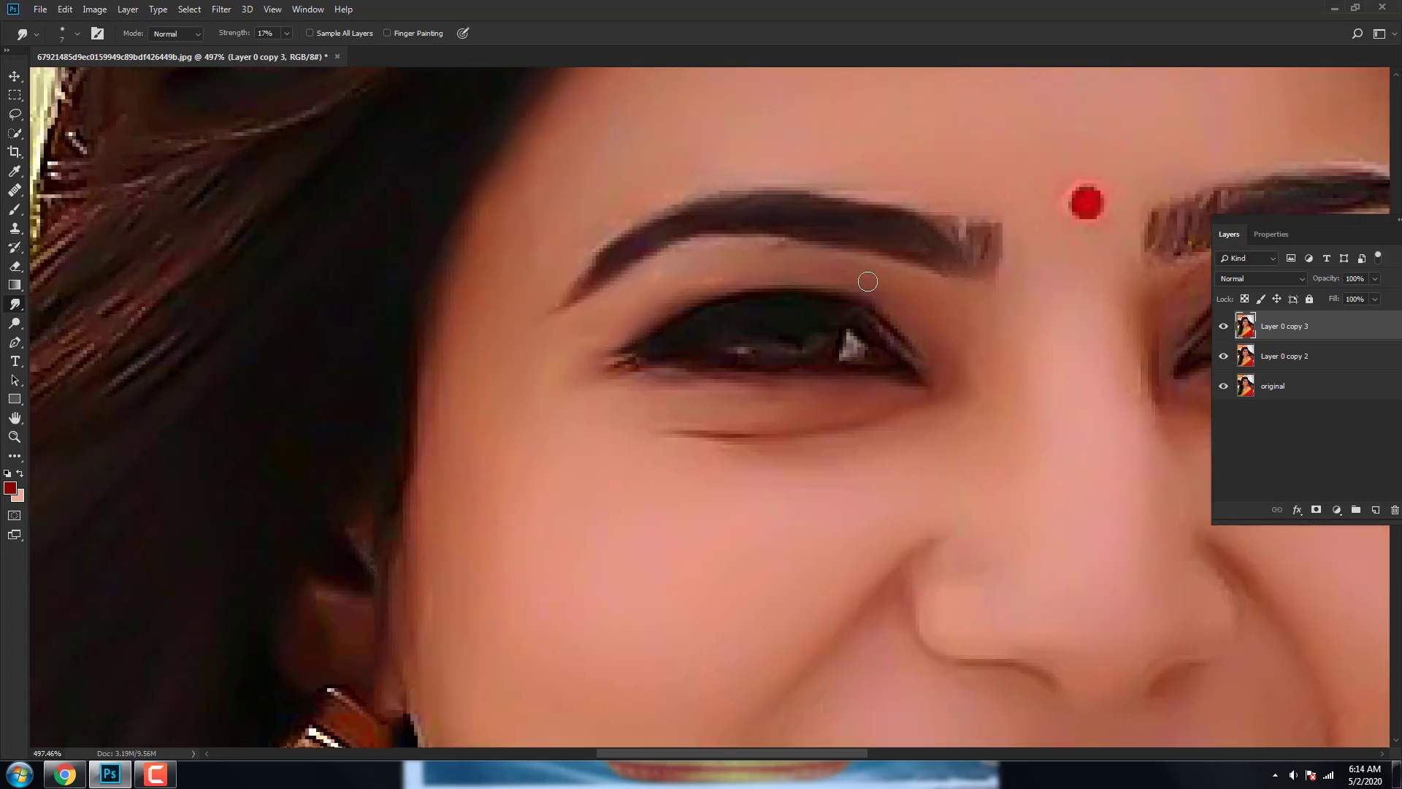
scroll(849, 262, "down", 1)
scroll(849, 262, "right", 1)
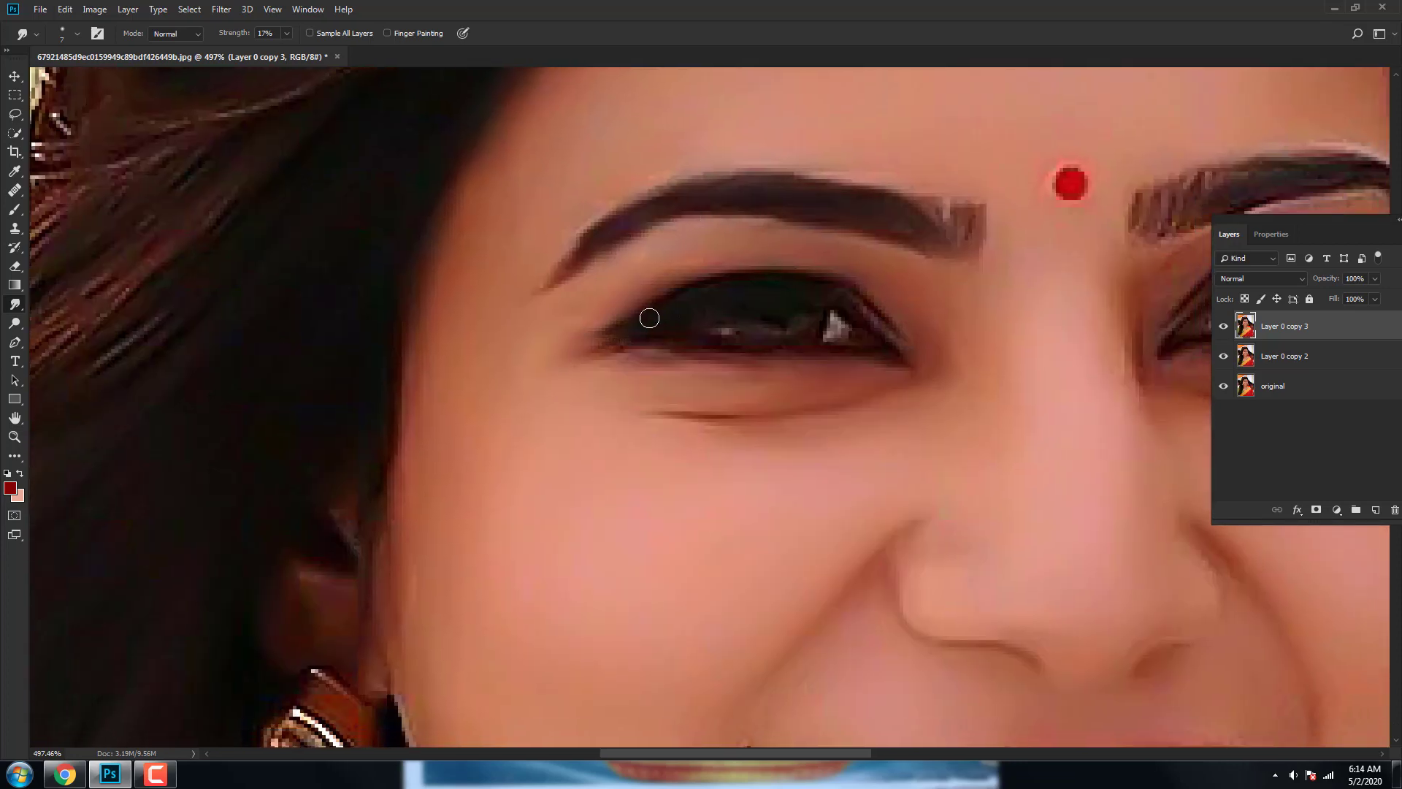
scroll(927, 339, "down", 10)
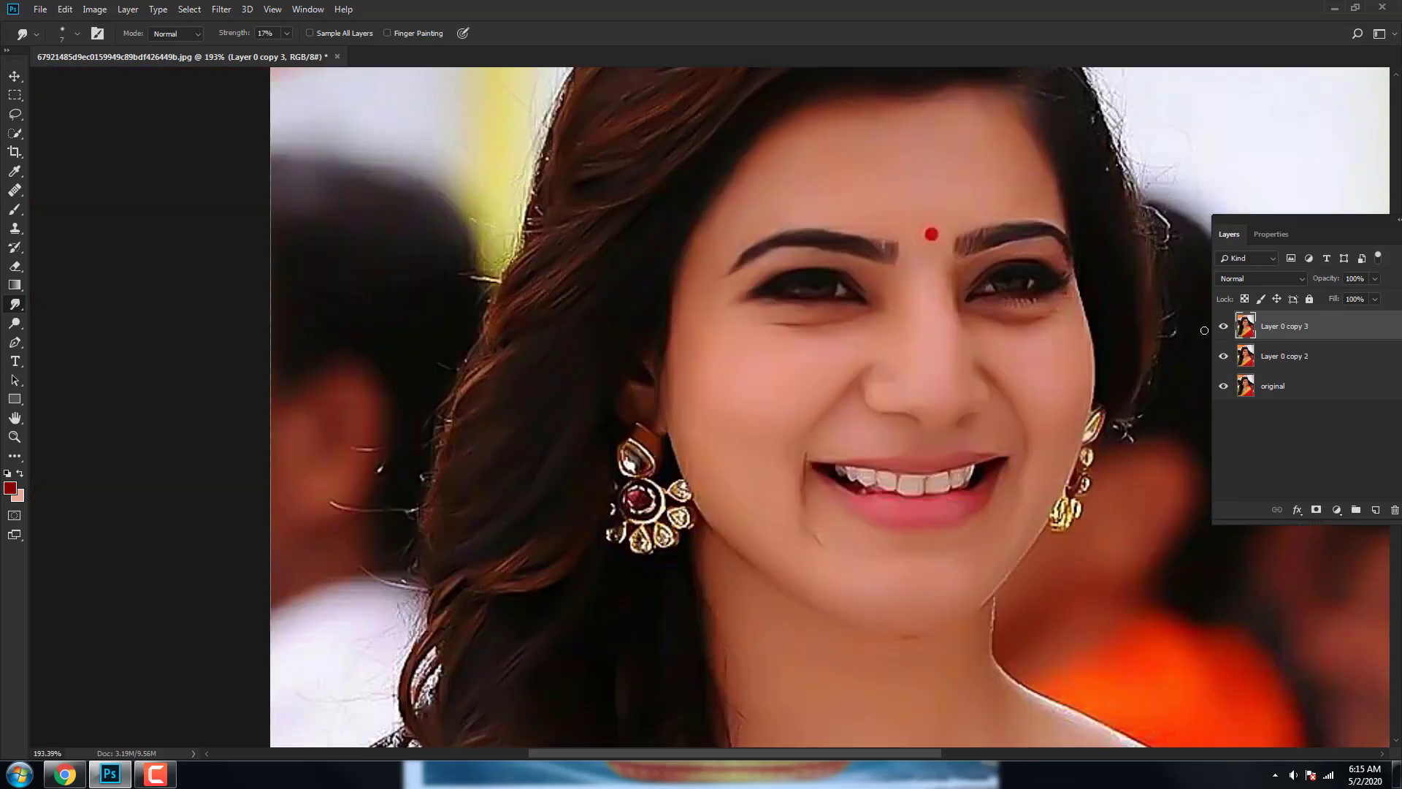
scroll(1034, 288, "up", 8)
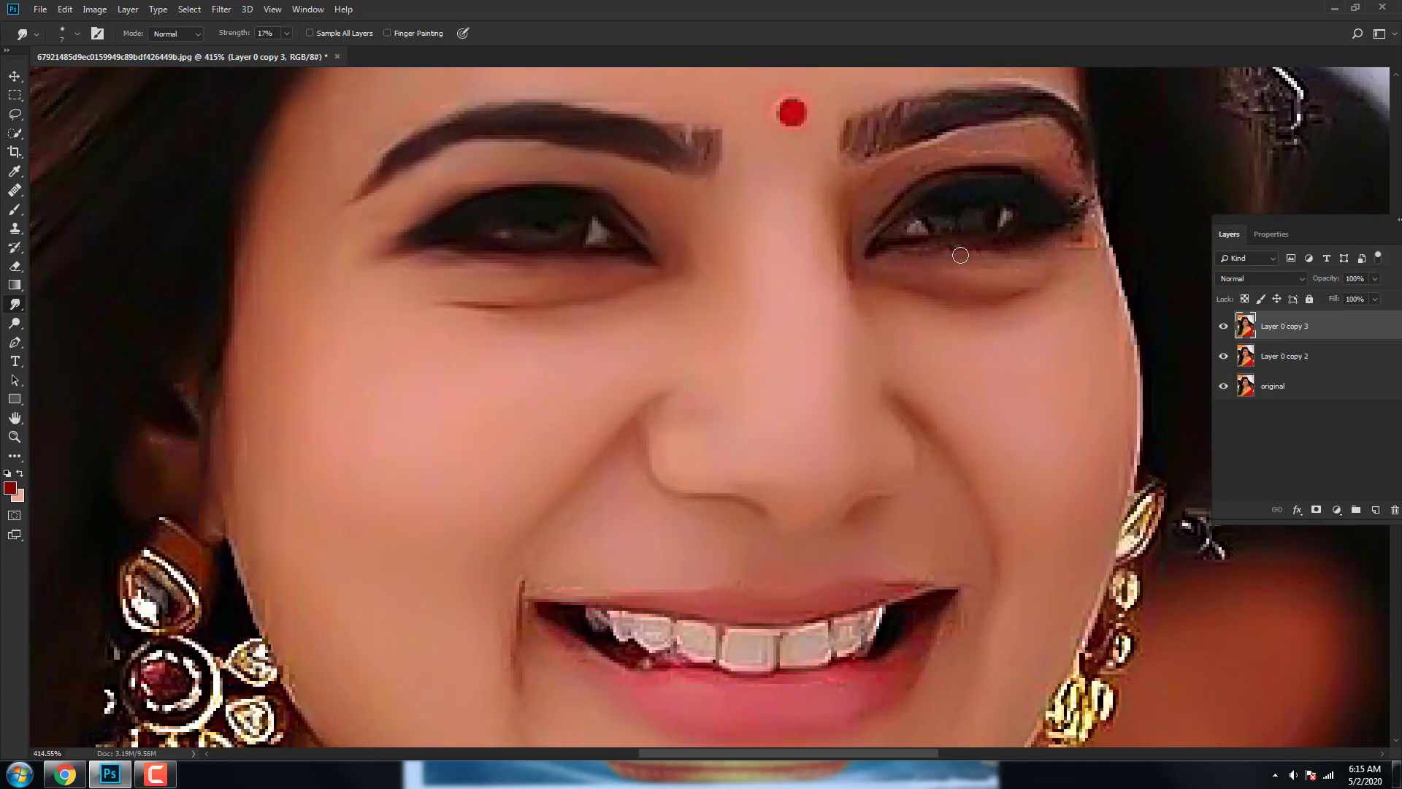
scroll(955, 259, "up", 1)
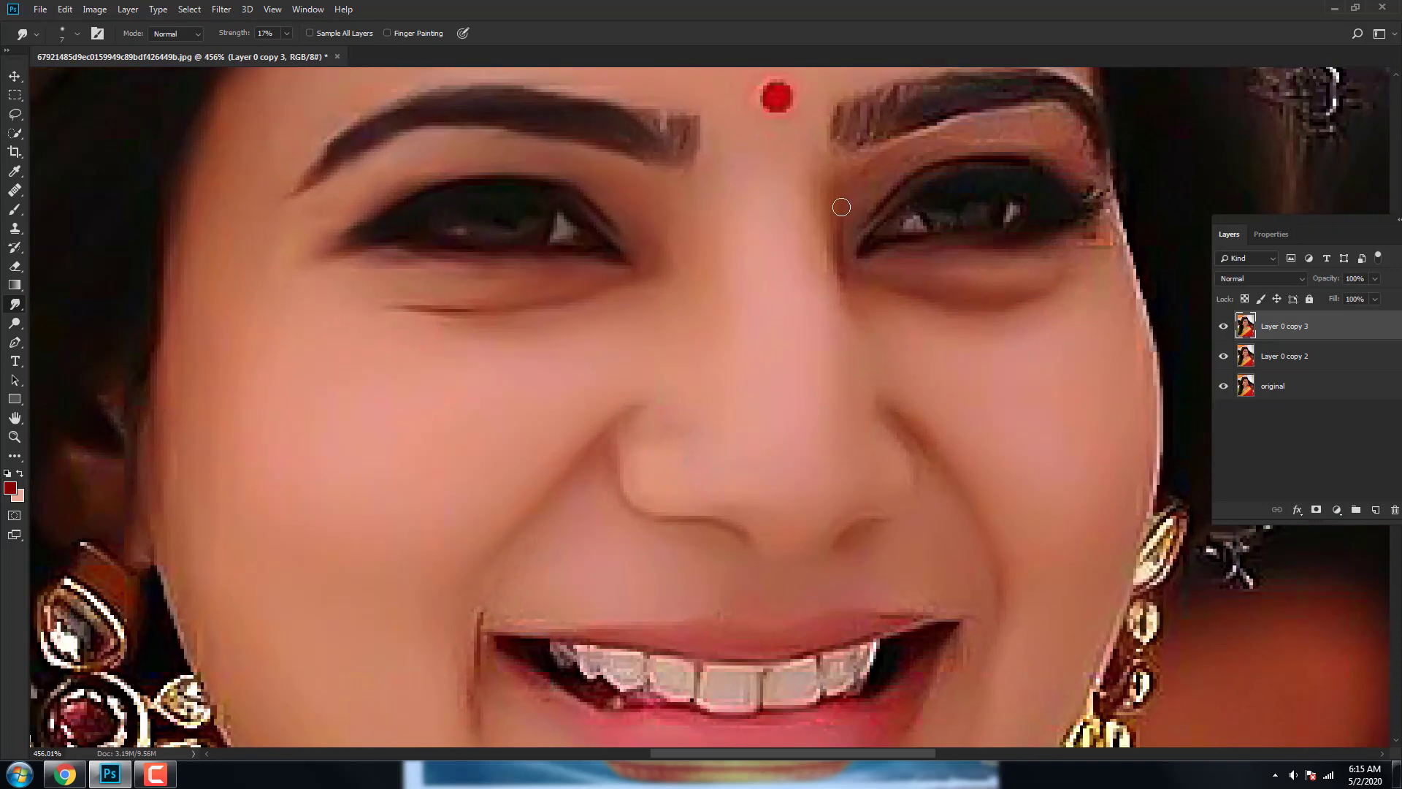
scroll(915, 157, "right", 1)
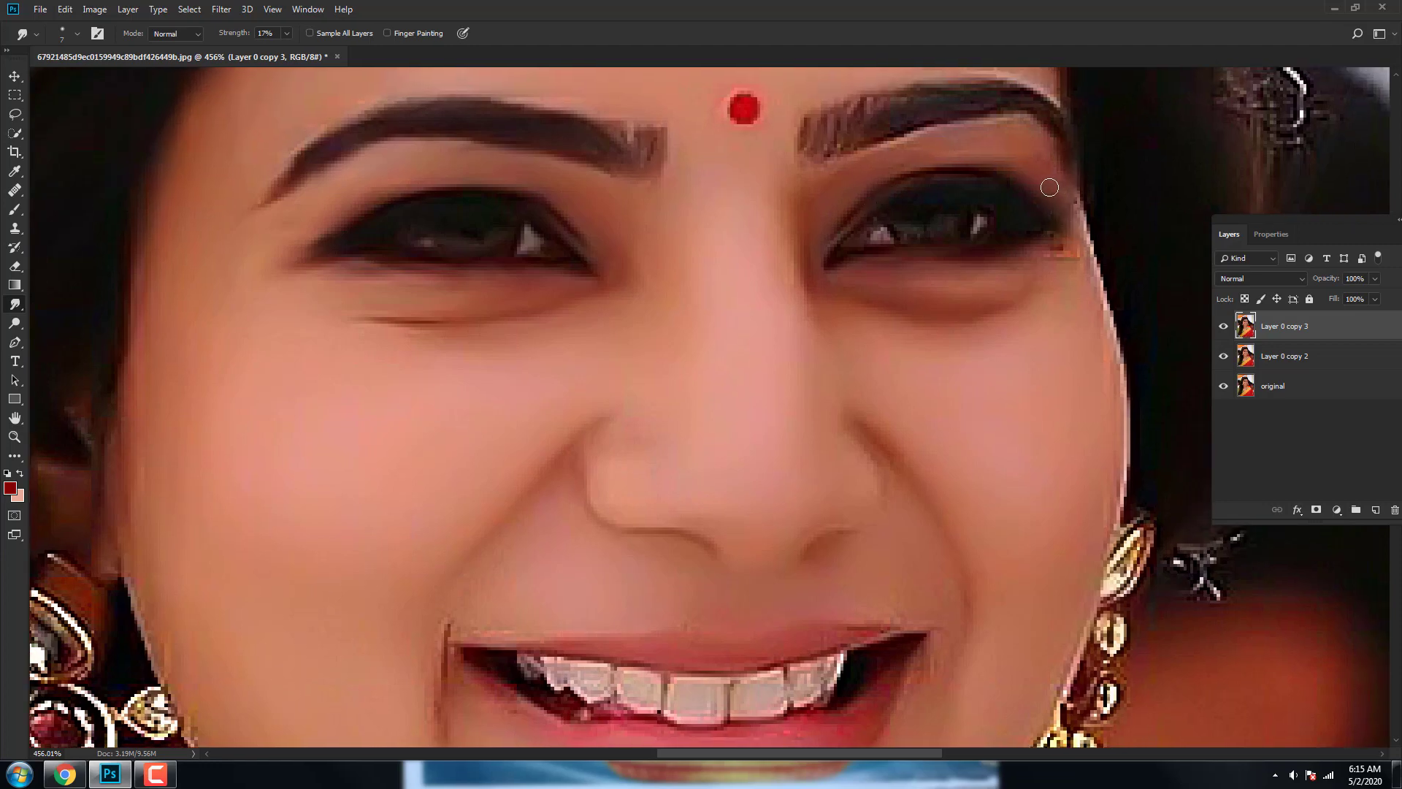
Smudge the lash strands at the eye's outer corner and inspect the result.
left_click_drag(1054, 182, 1030, 271)
scroll(821, 398, "down", 2)
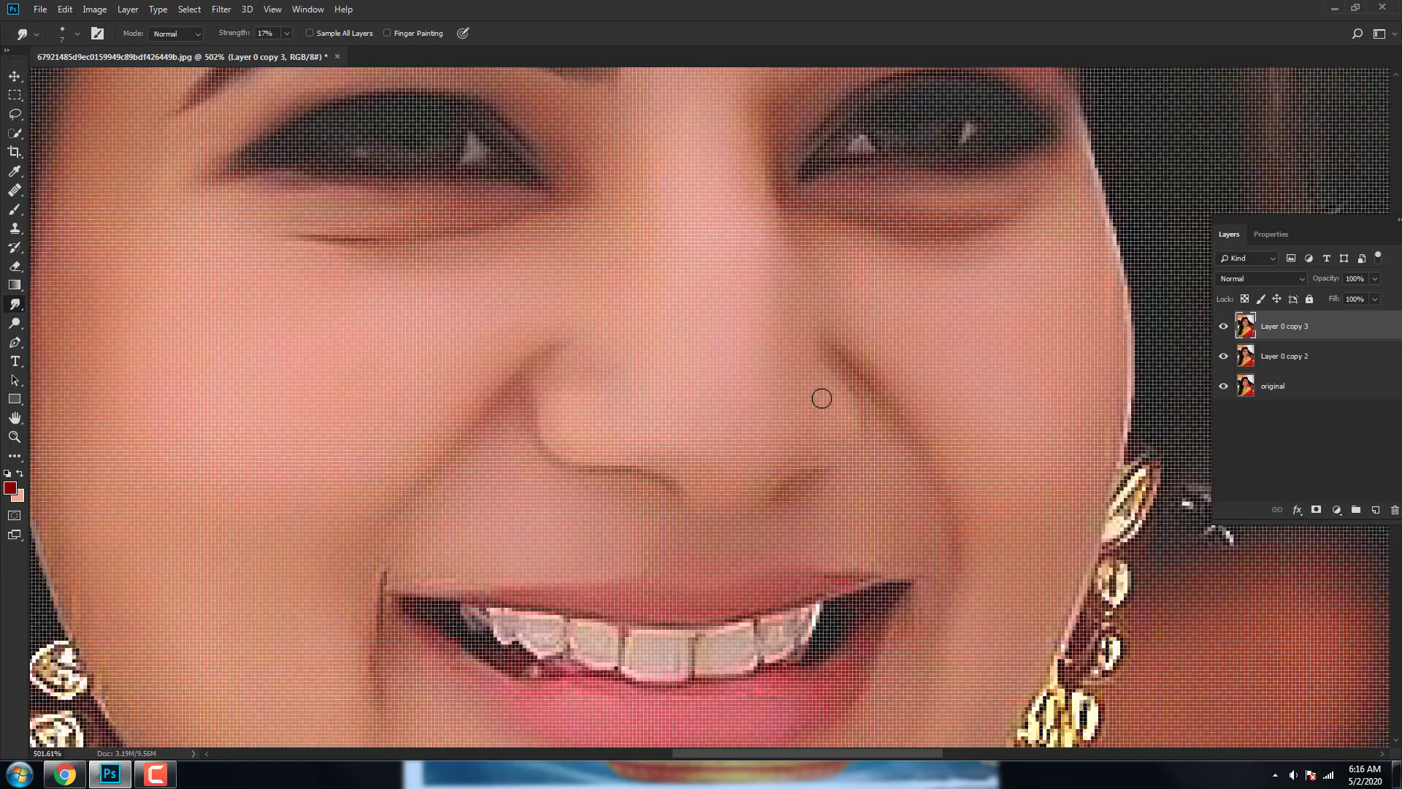
scroll(851, 354, "down", 3)
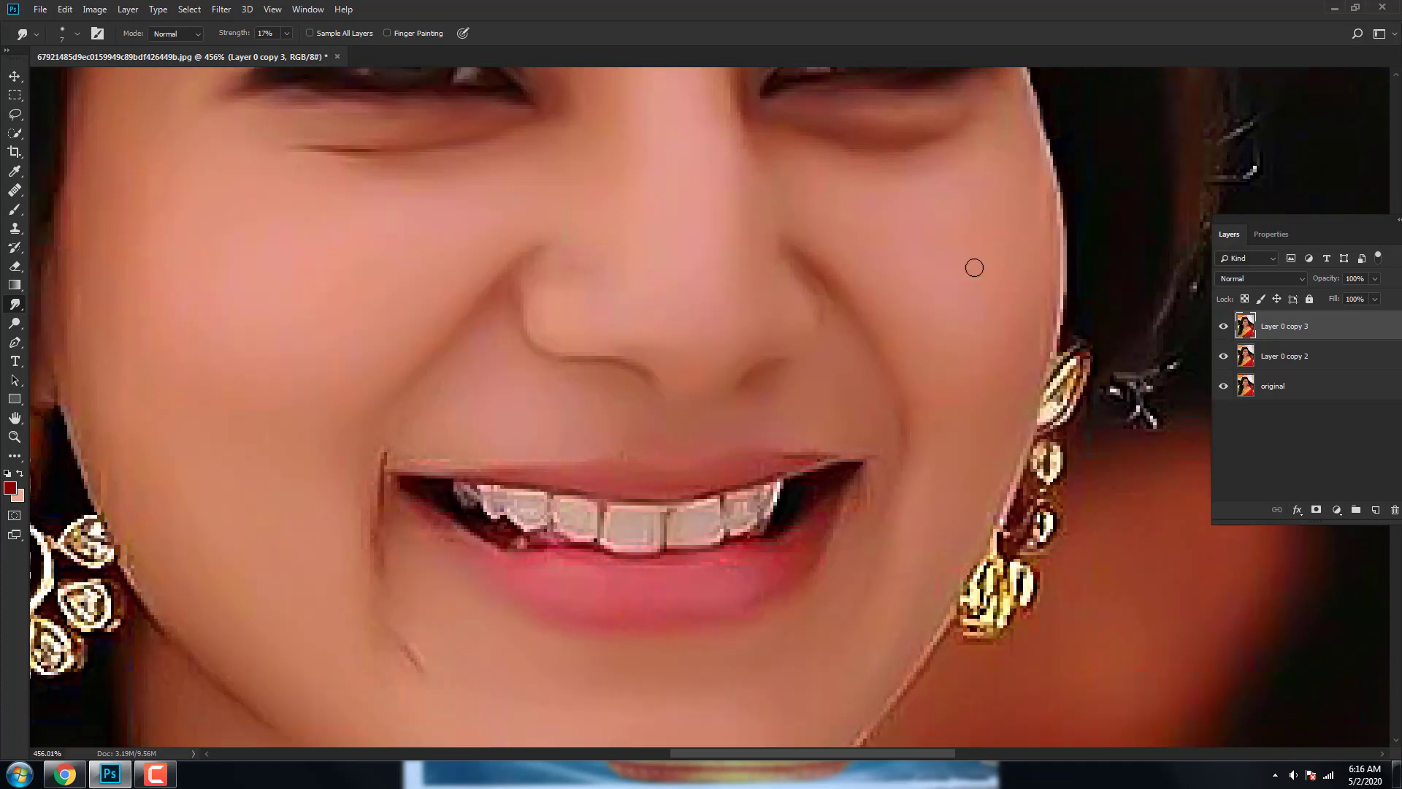
scroll(1039, 288, "down", 3)
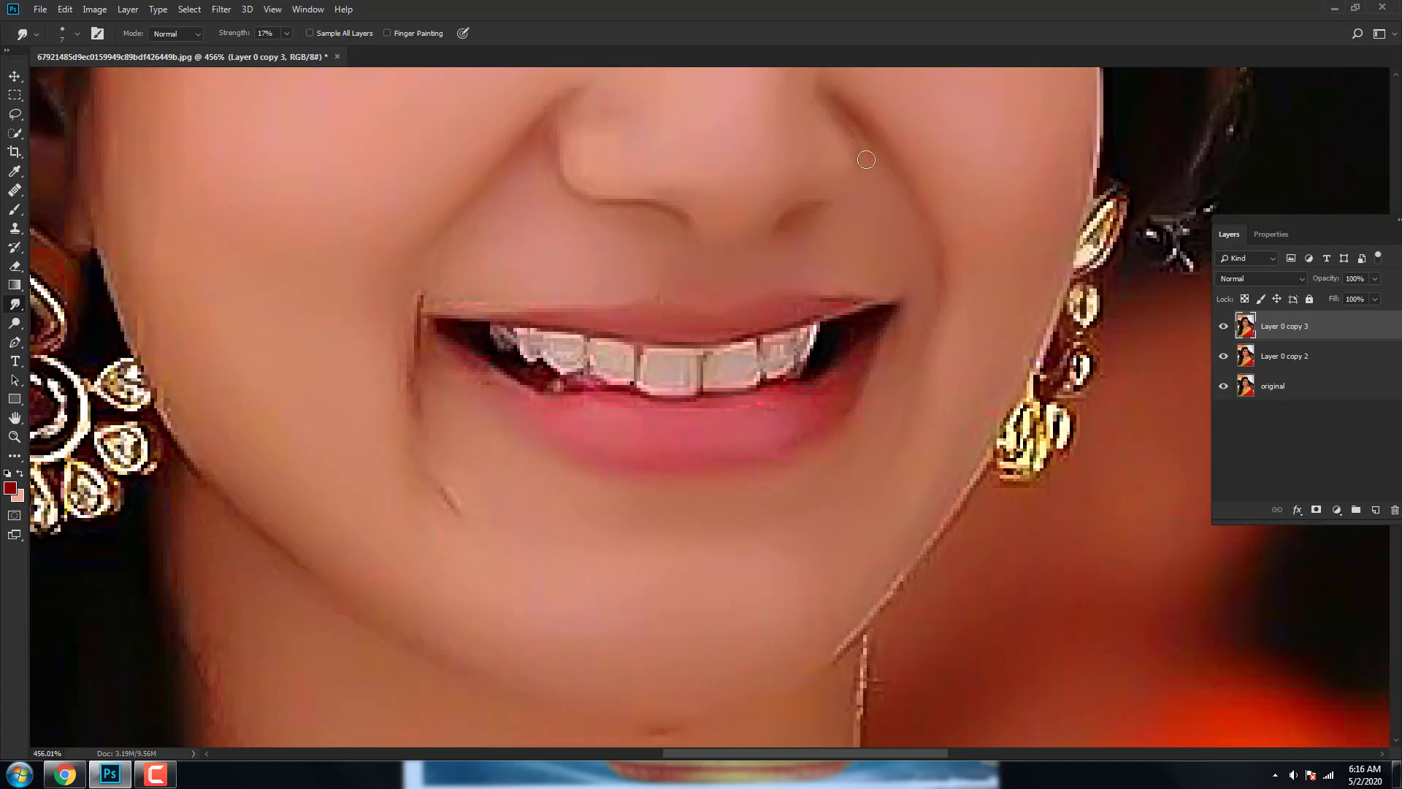
scroll(908, 279, "down", 1)
scroll(467, 242, "left", 5)
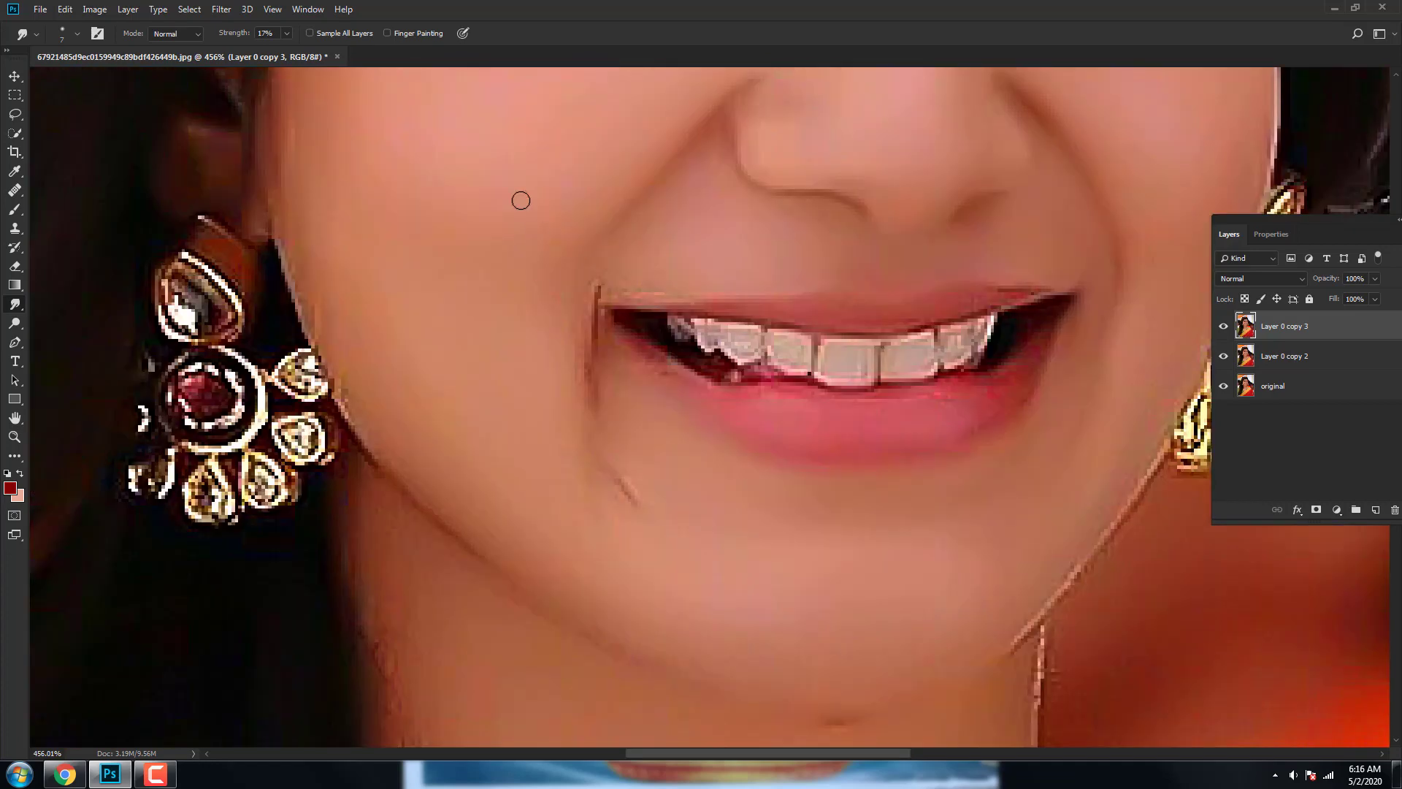
scroll(519, 200, "left", 3)
scroll(519, 200, "up", 3)
scroll(535, 306, "down", 3)
scroll(642, 409, "right", 4)
scroll(717, 366, "down", 5)
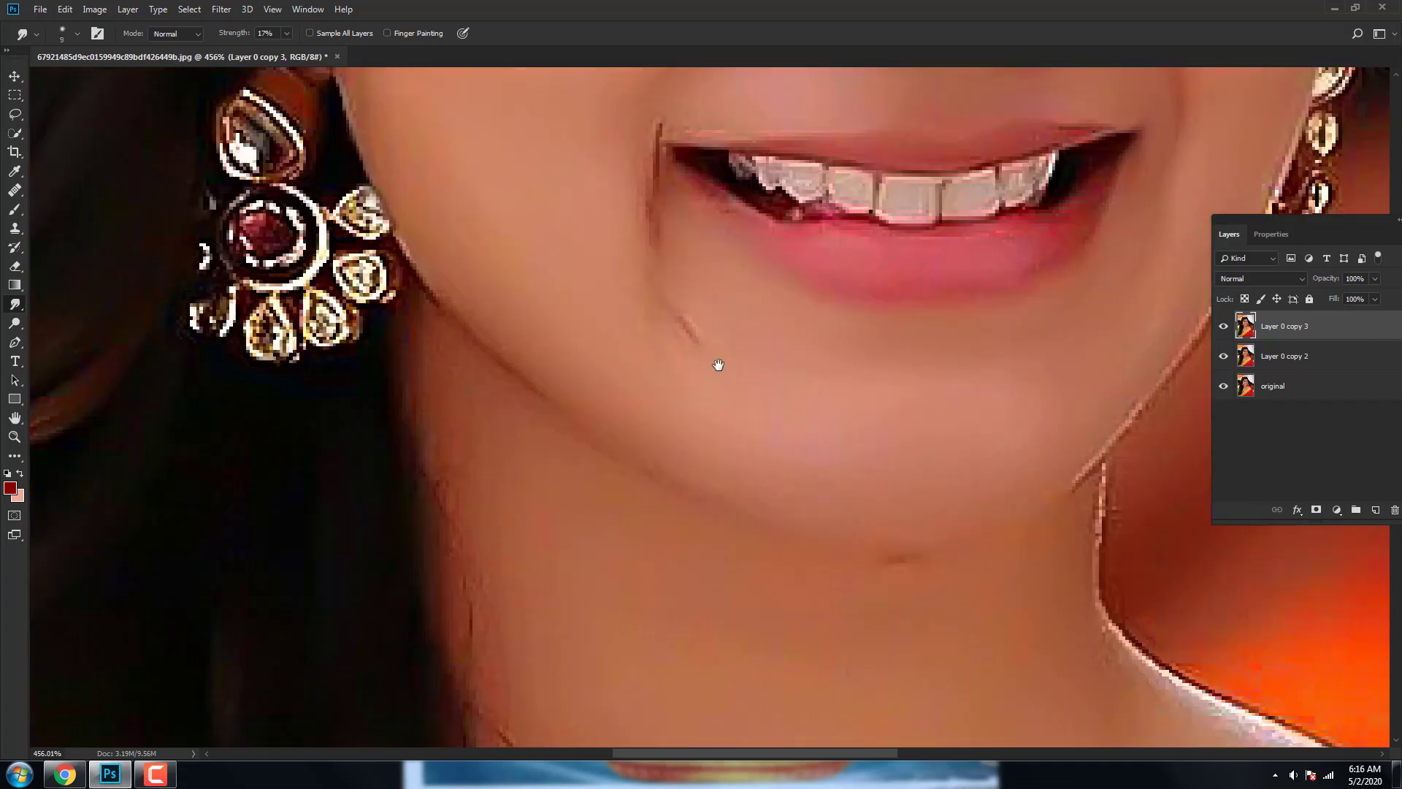
scroll(752, 501, "right", 4)
scroll(768, 288, "up", 4)
scroll(768, 288, "right", 3)
scroll(590, 289, "up", 4)
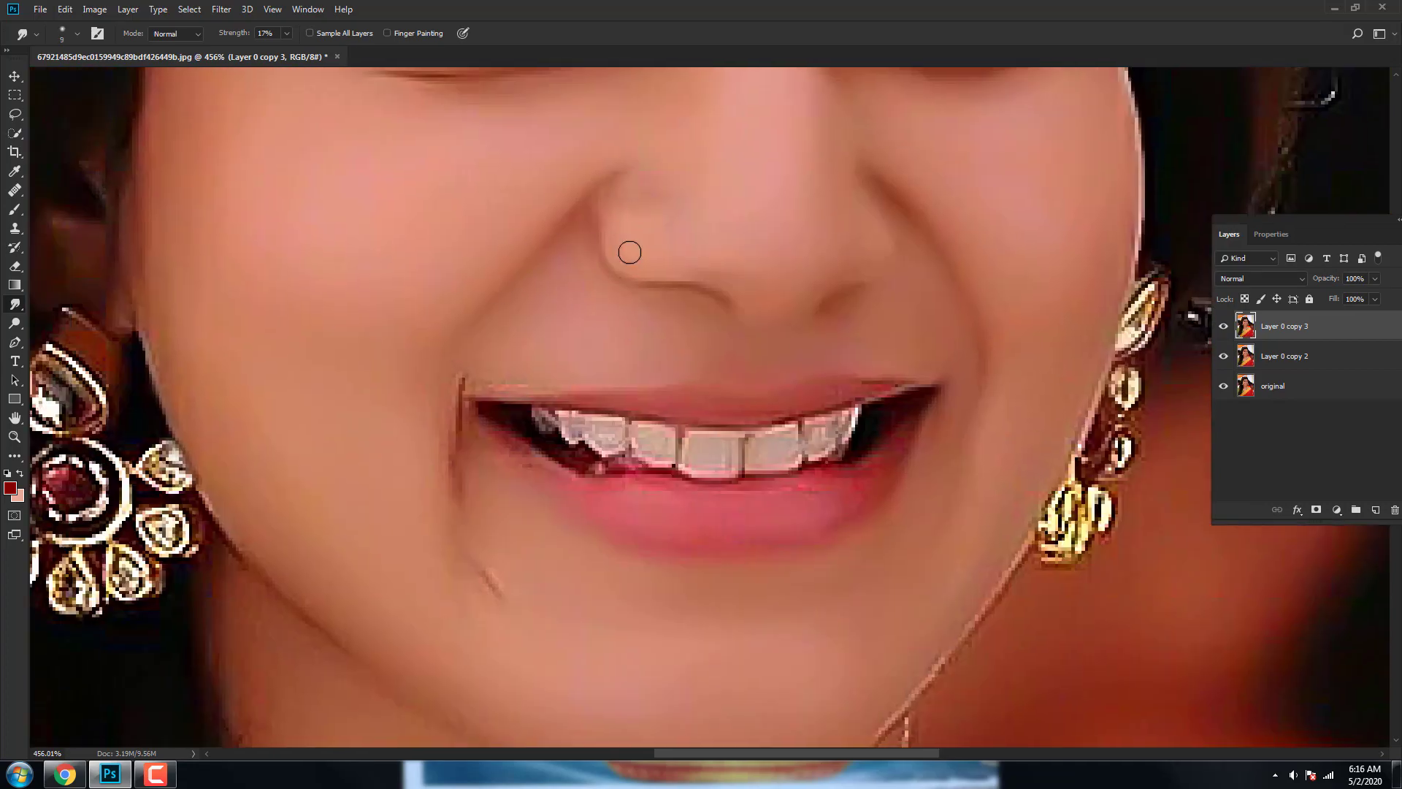
scroll(627, 250, "down", 3)
scroll(626, 250, "down", 2)
scroll(655, 295, "up", 4)
scroll(655, 295, "down", 2)
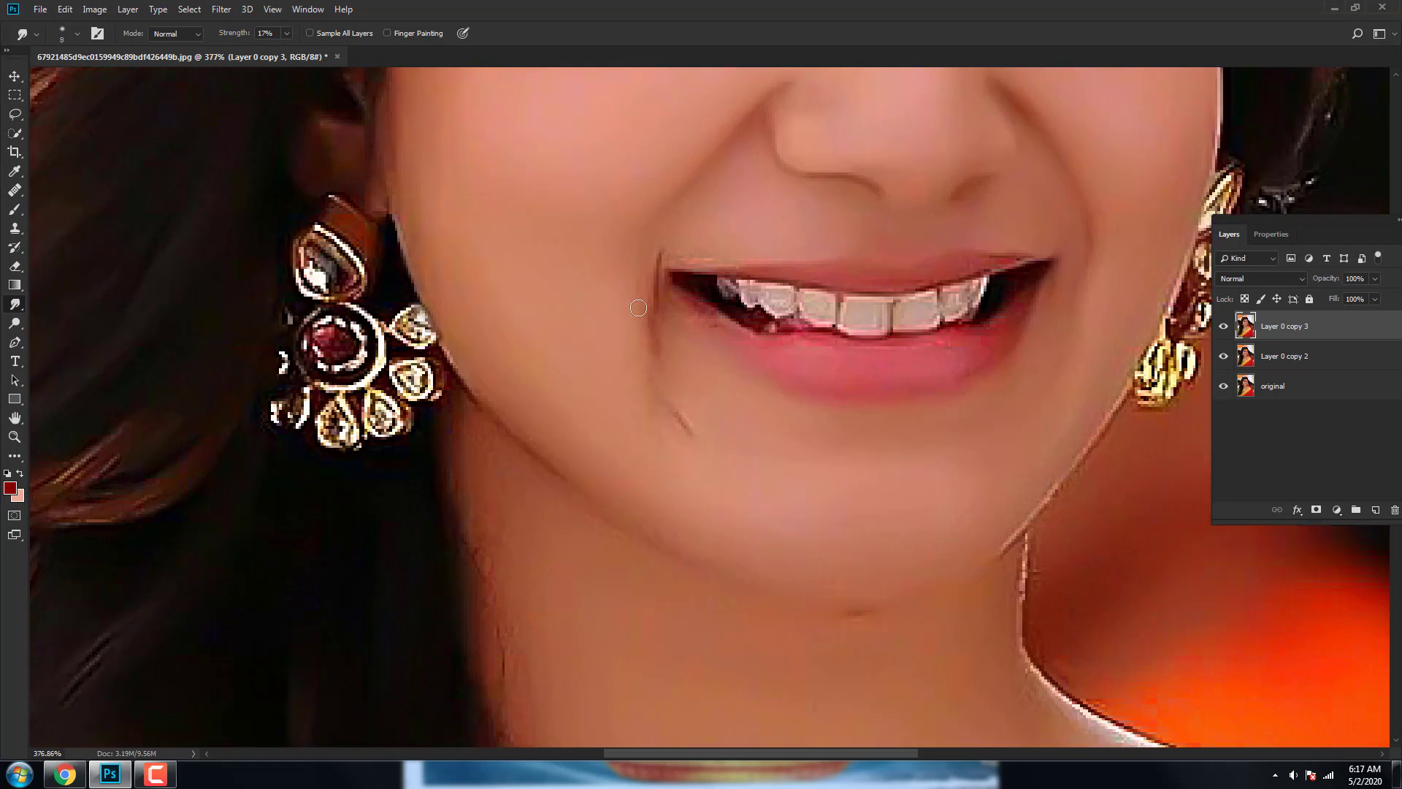
scroll(967, 360, "up", 3)
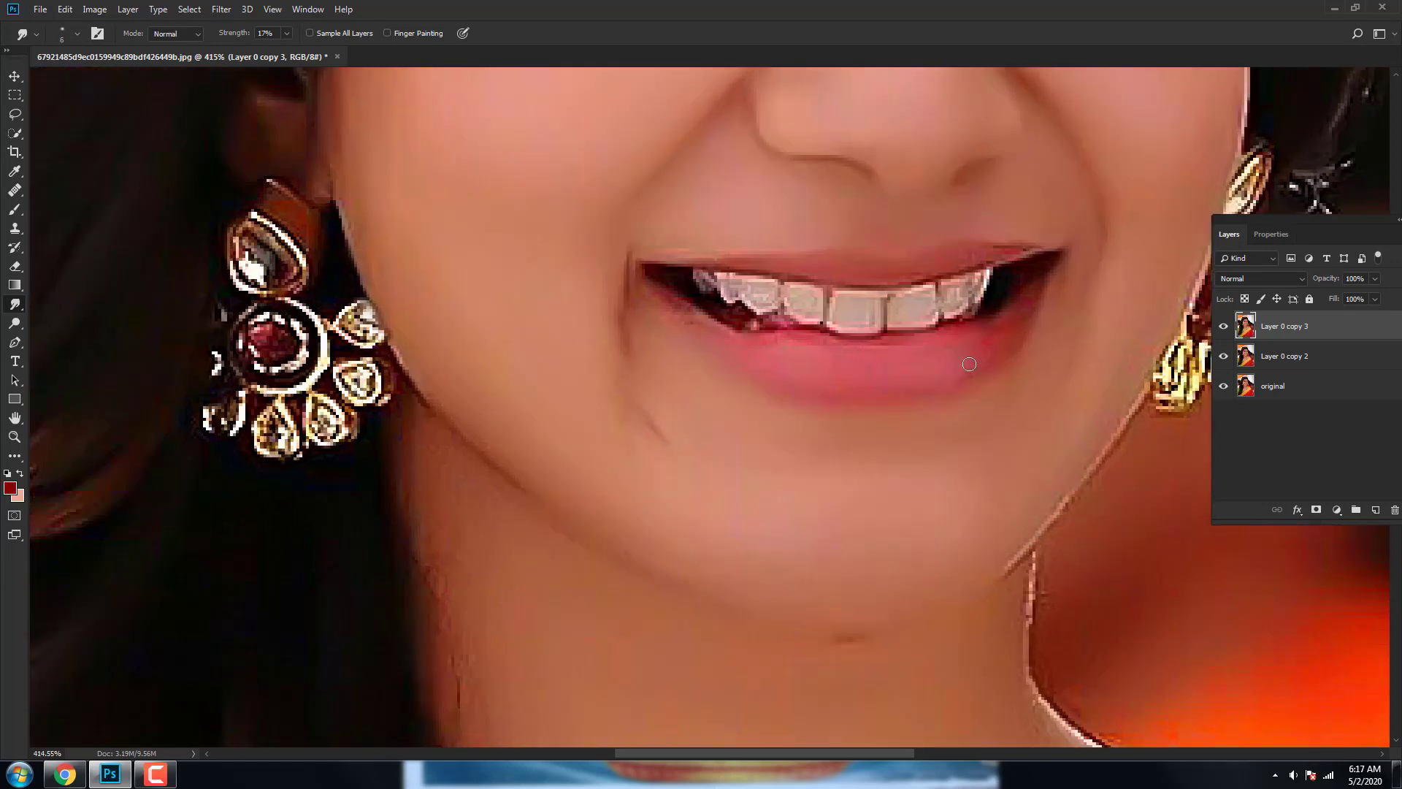
scroll(939, 378, "up", 1)
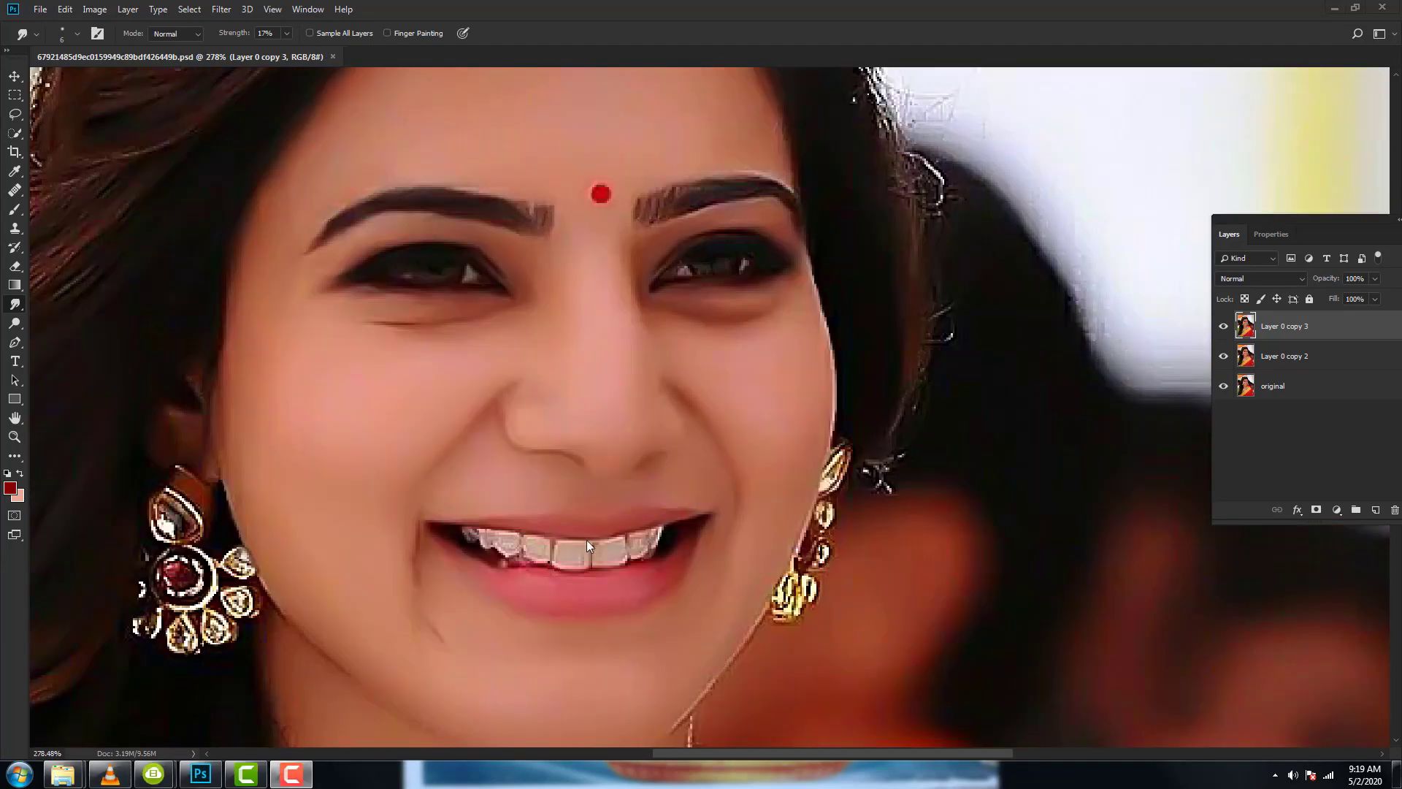
Shrink the smudge brush and smooth the ragged front edge of the teeth.
scroll(628, 533, "up", 2)
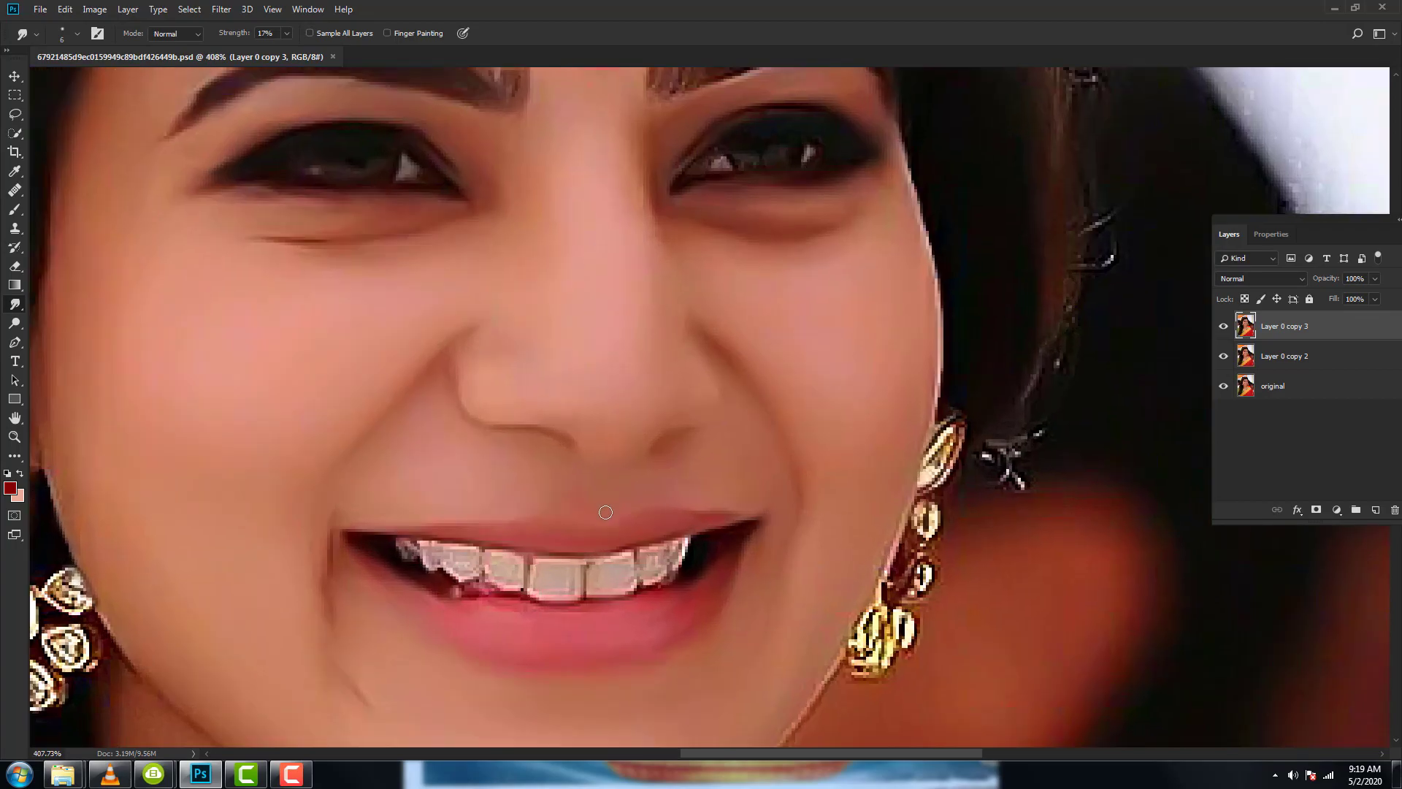
scroll(614, 544, "up", 2)
scroll(600, 558, "up", 2)
scroll(600, 557, "down", 2)
scroll(704, 431, "down", 1)
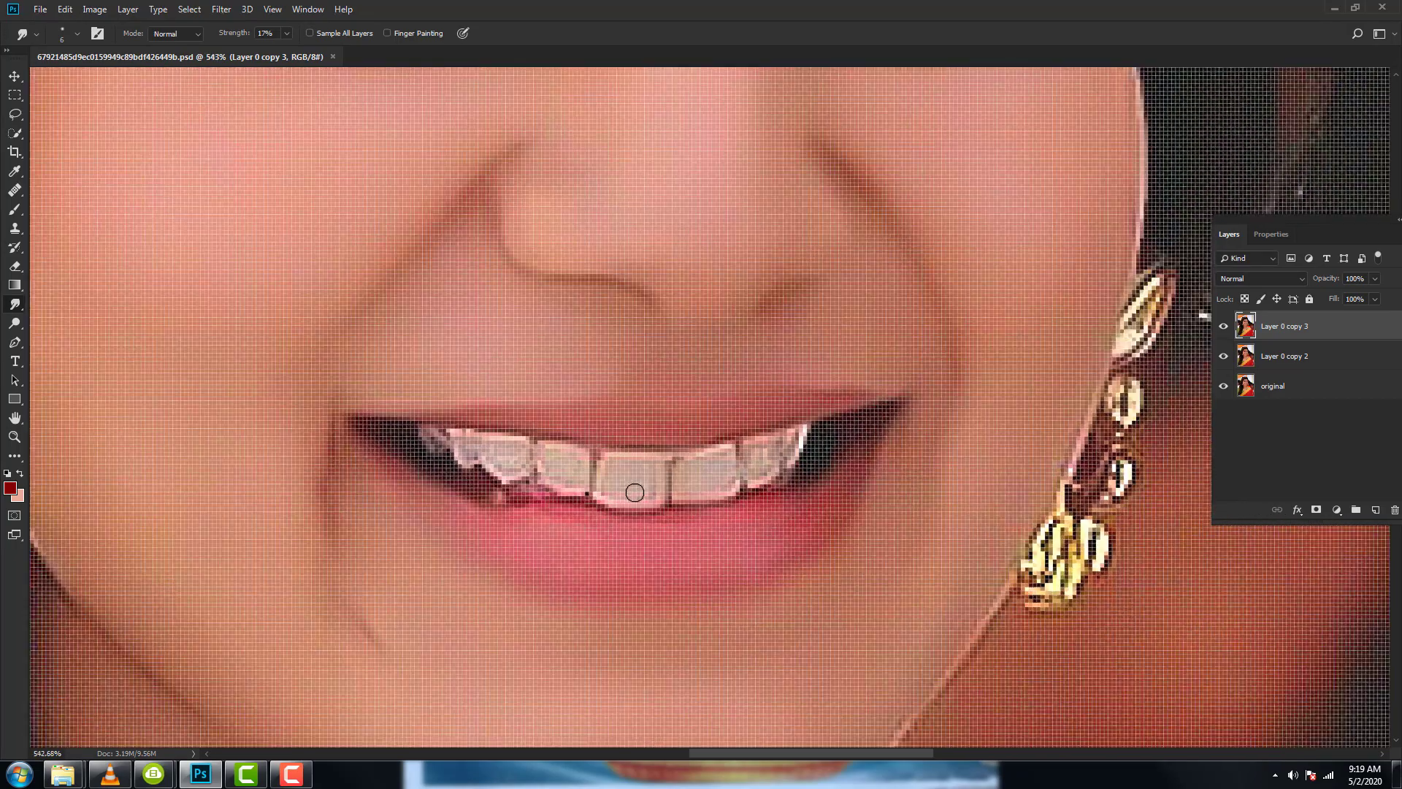
scroll(635, 492, "down", 3)
scroll(635, 485, "up", 2)
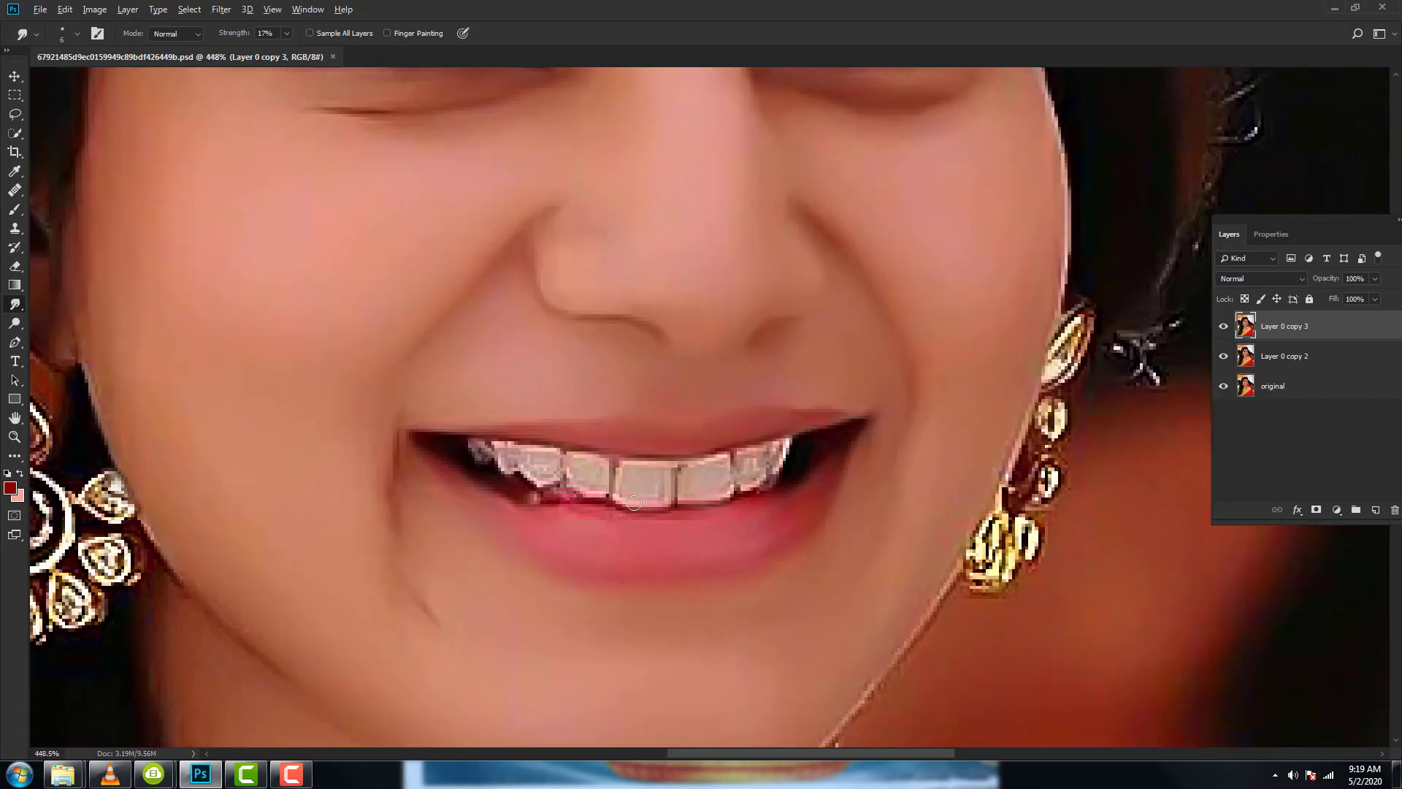
scroll(634, 502, "up", 2)
scroll(634, 501, "down", 1)
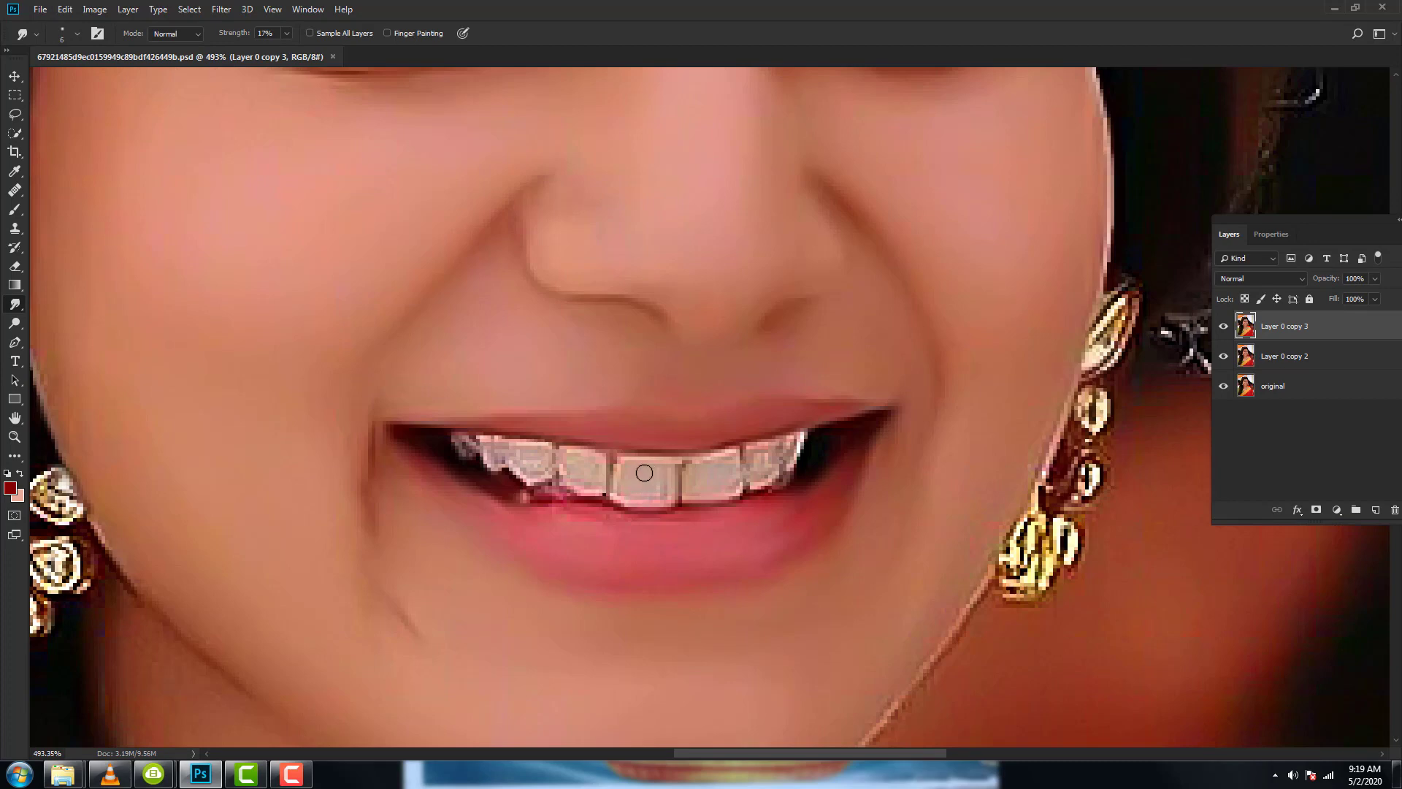
key("bracketleft")
key("bracketleft")
left_click_drag(644, 472, 621, 479)
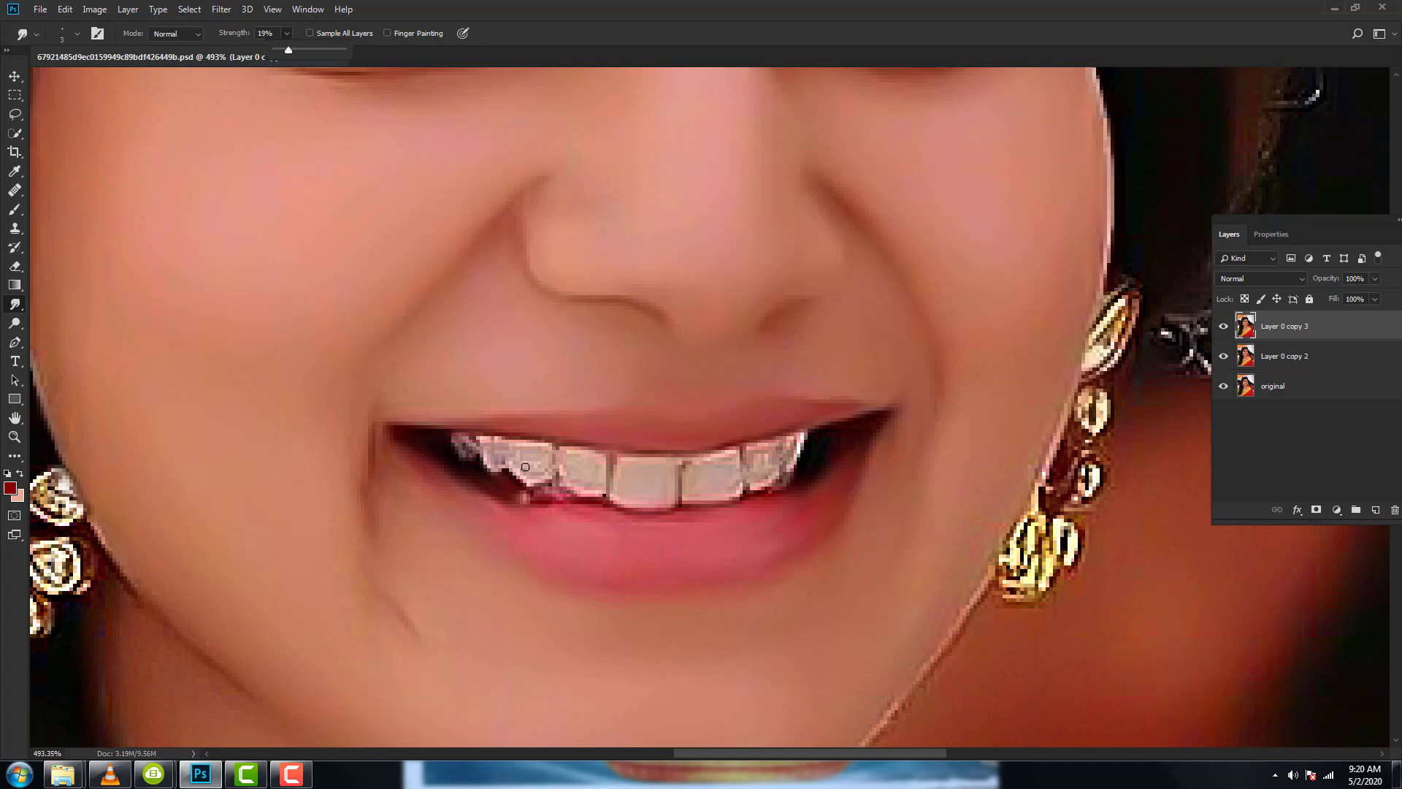
Smooth the lower tooth edge near the lip and the rightmost tooth.
scroll(555, 458, "down", 1)
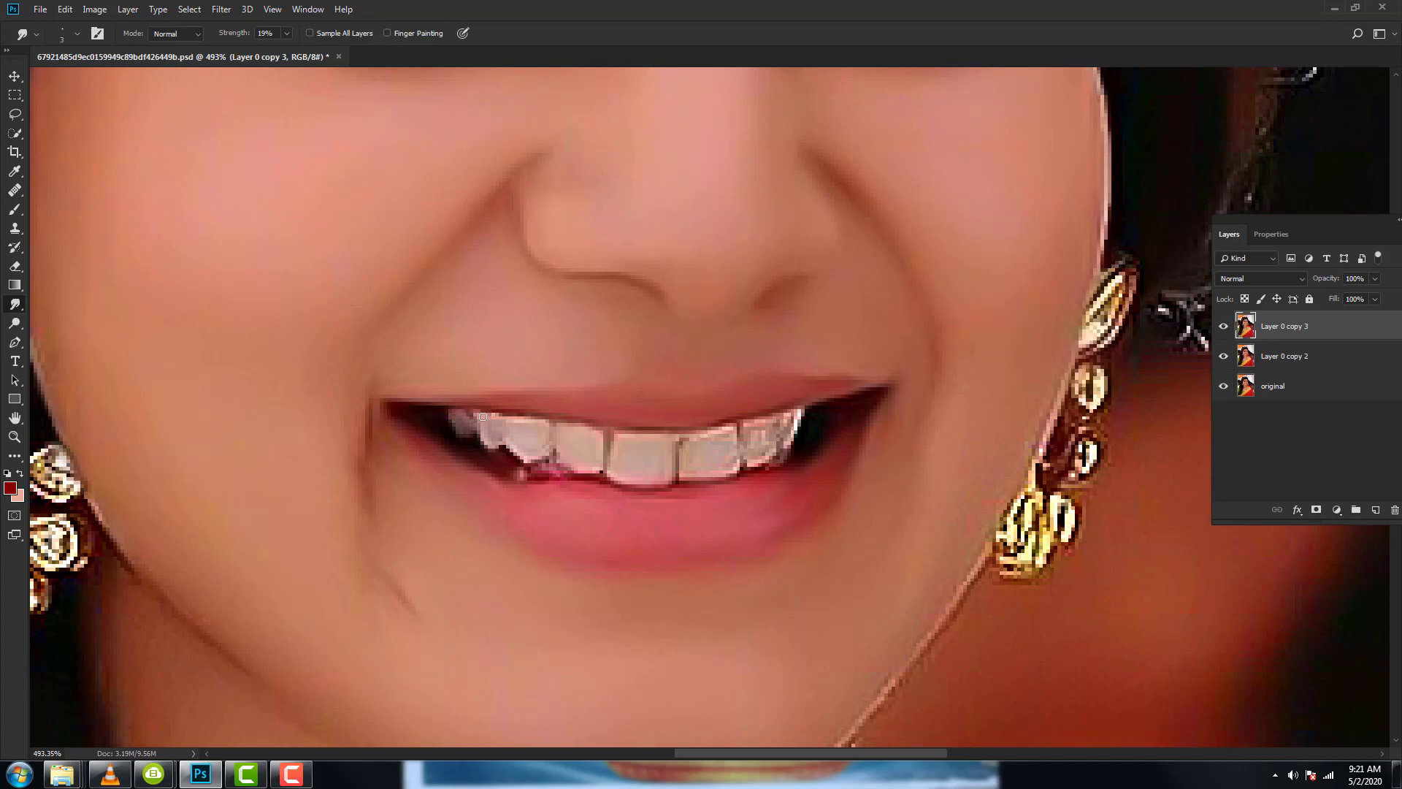
left_click_drag(538, 443, 488, 458)
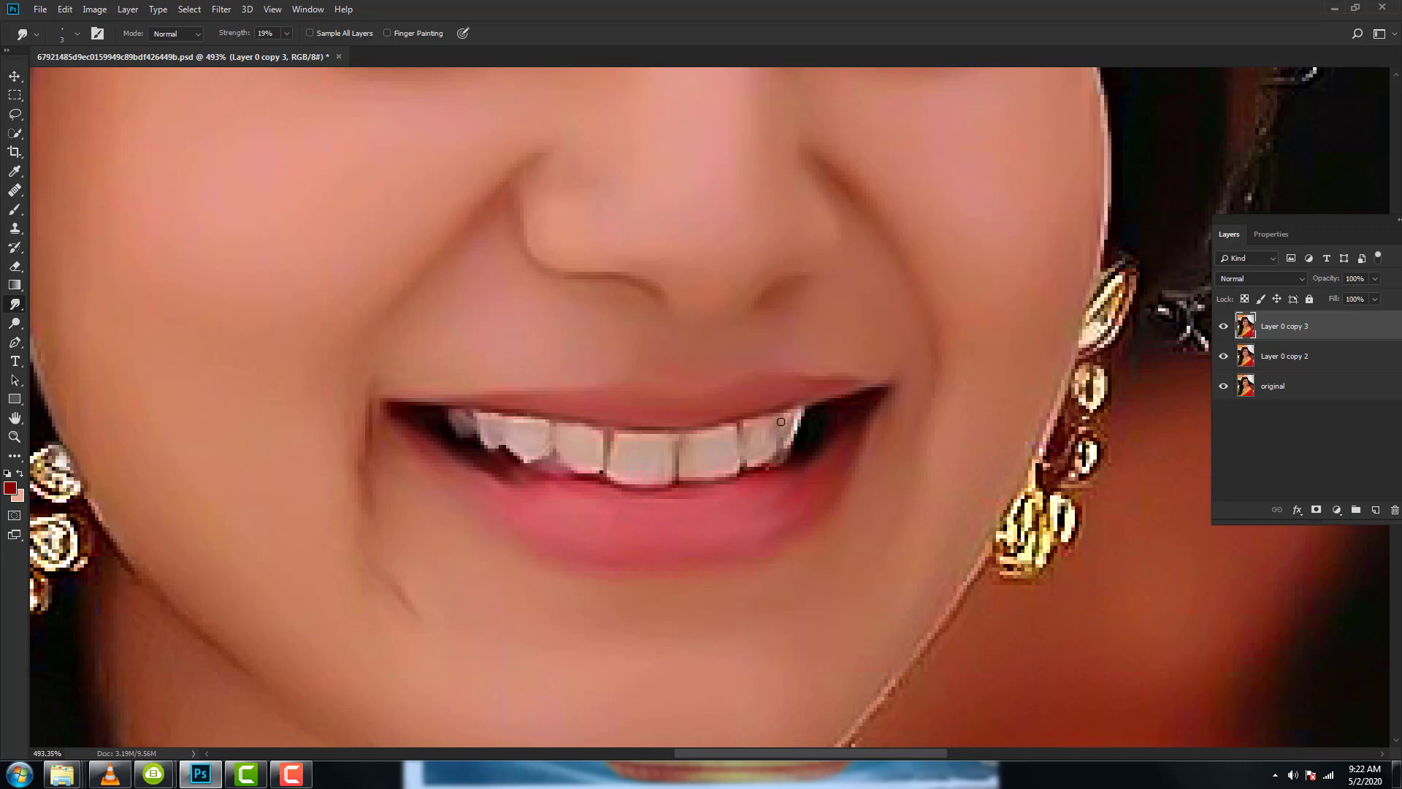
left_click_drag(781, 421, 790, 434)
left_click_drag(459, 478, 491, 482)
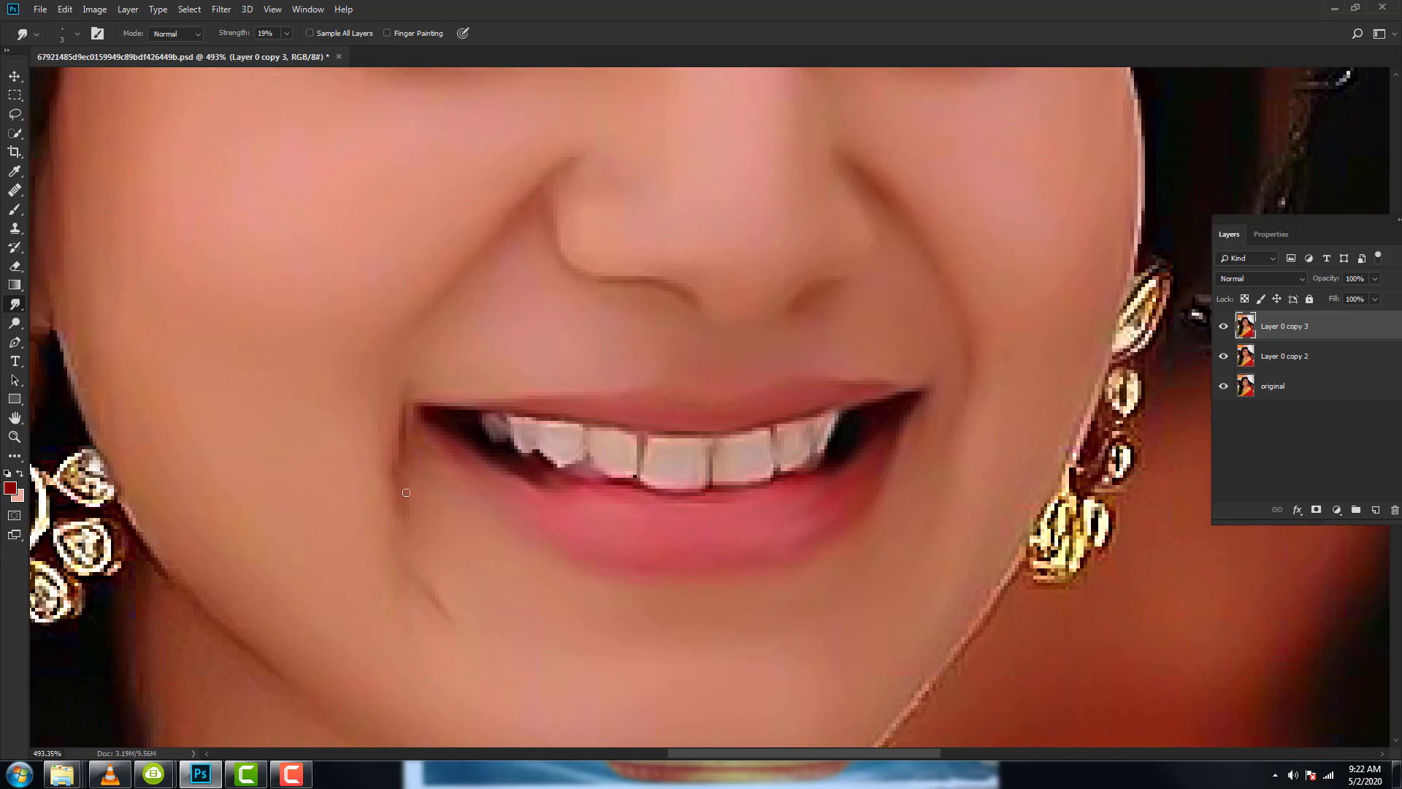
Add a Curves 1 adjustment with black point input 18 and invert its mask to black.
left_click(1335, 512)
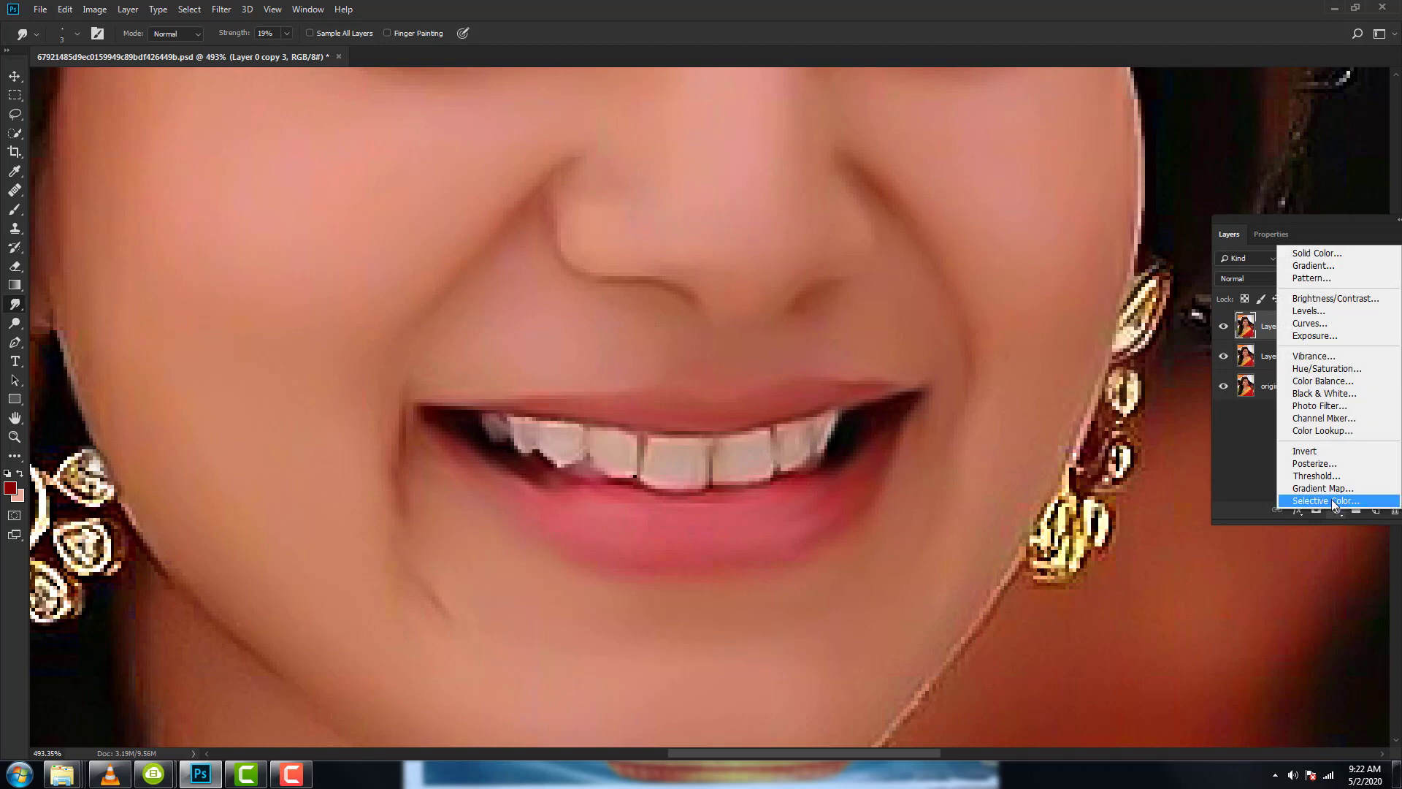
left_click(1305, 330)
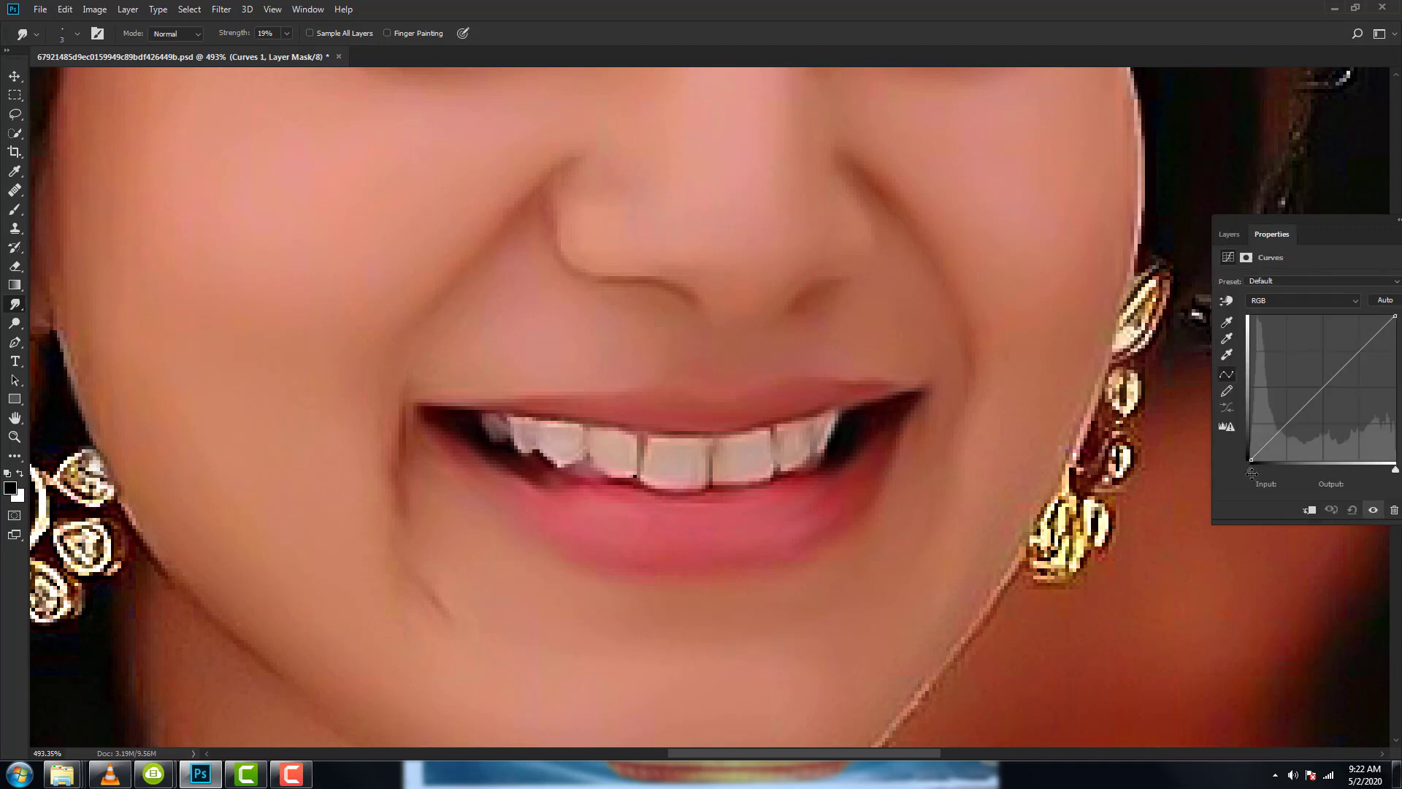
left_click_drag(1252, 472, 1262, 470)
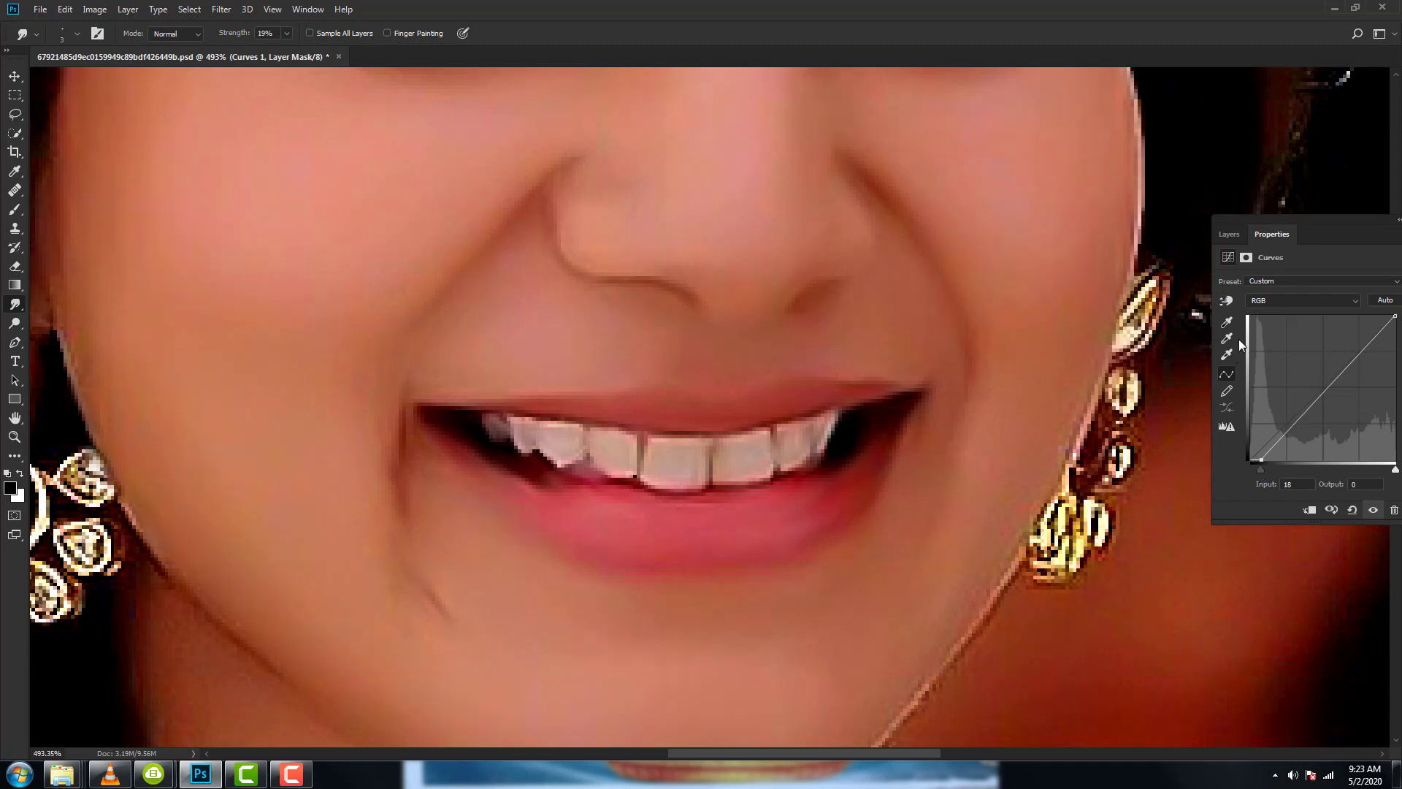
left_click(1229, 241)
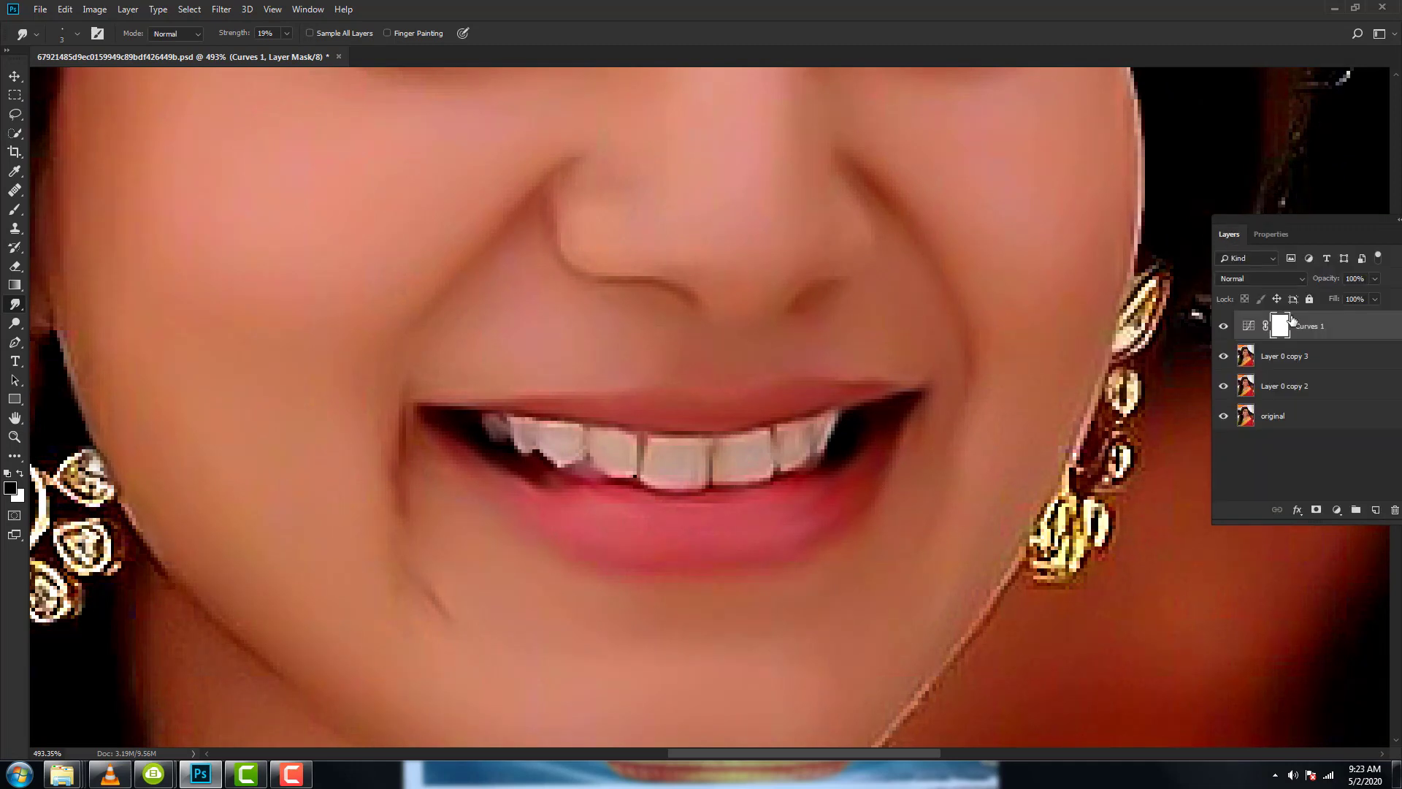
key("ctrl+i")
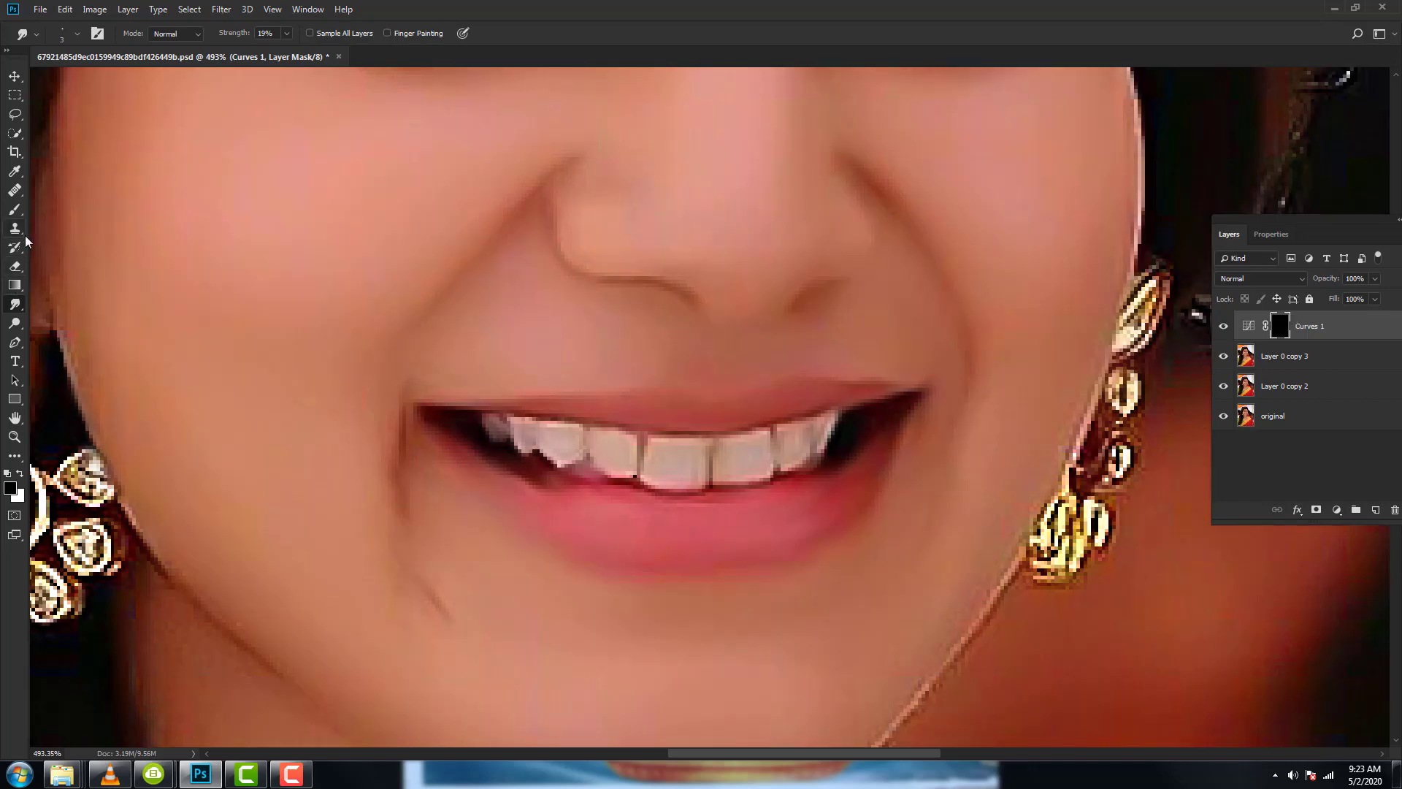
Set the Brush to 39% opacity, size 9, with white as foreground colour.
left_click(15, 210)
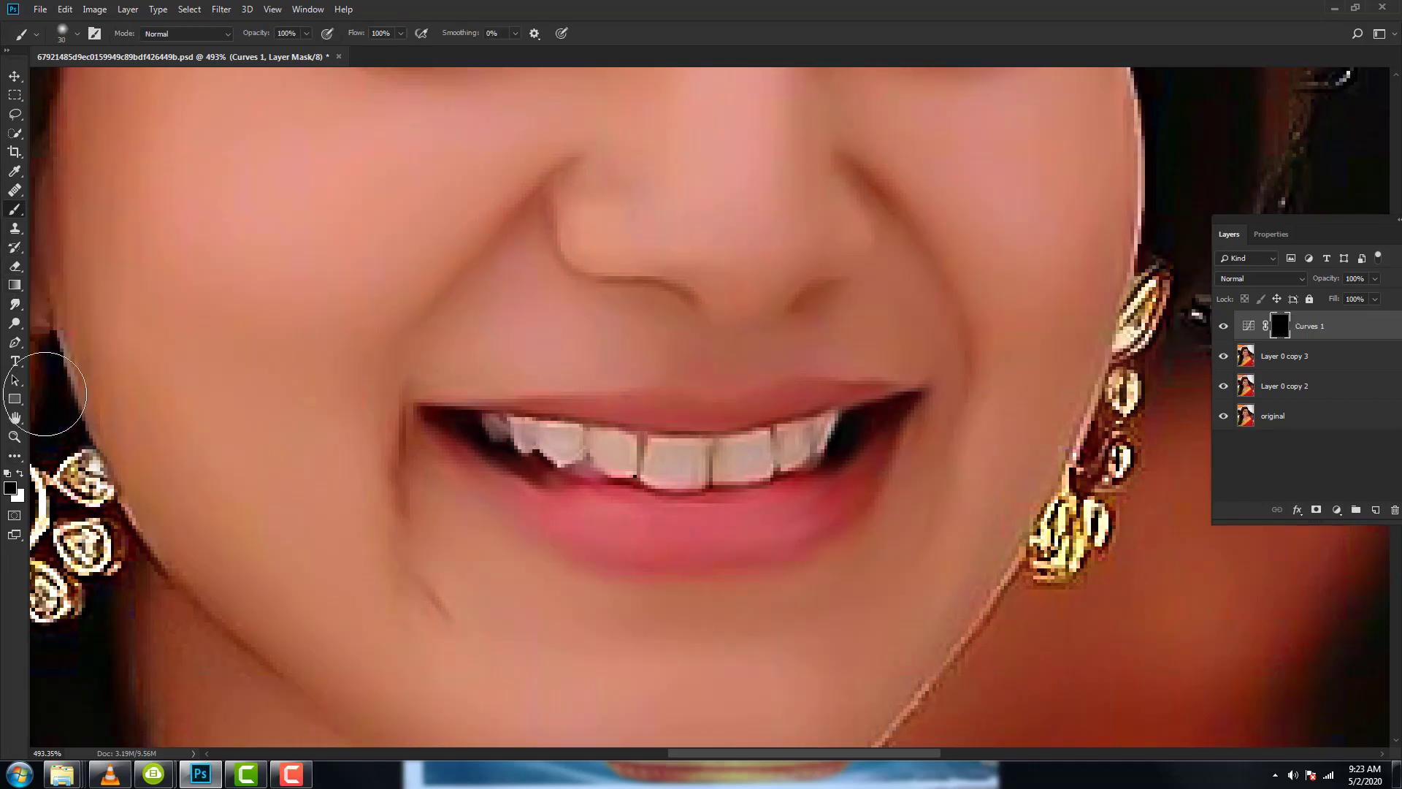
left_click(307, 34)
left_click_drag(272, 51, 264, 51)
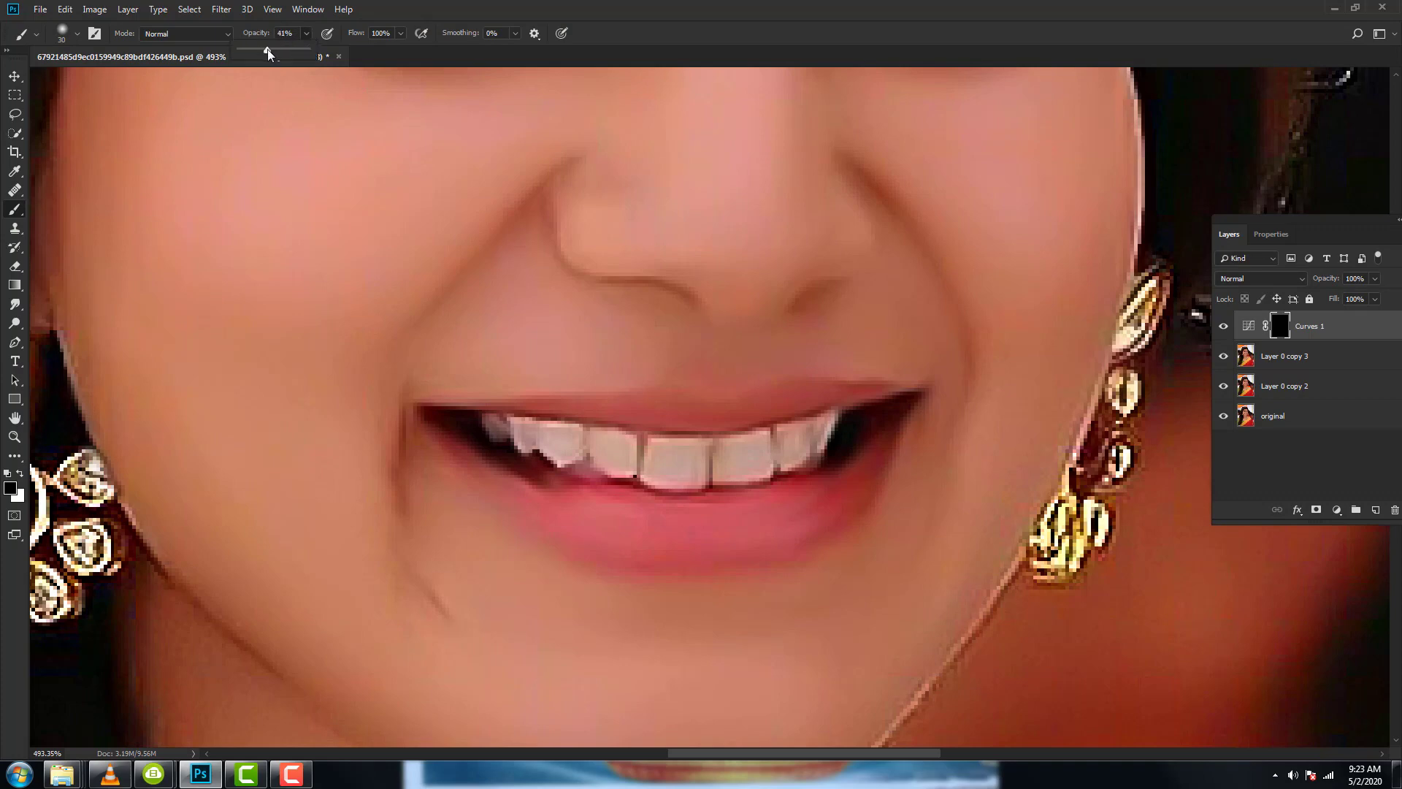
left_click_drag(641, 344, 620, 337)
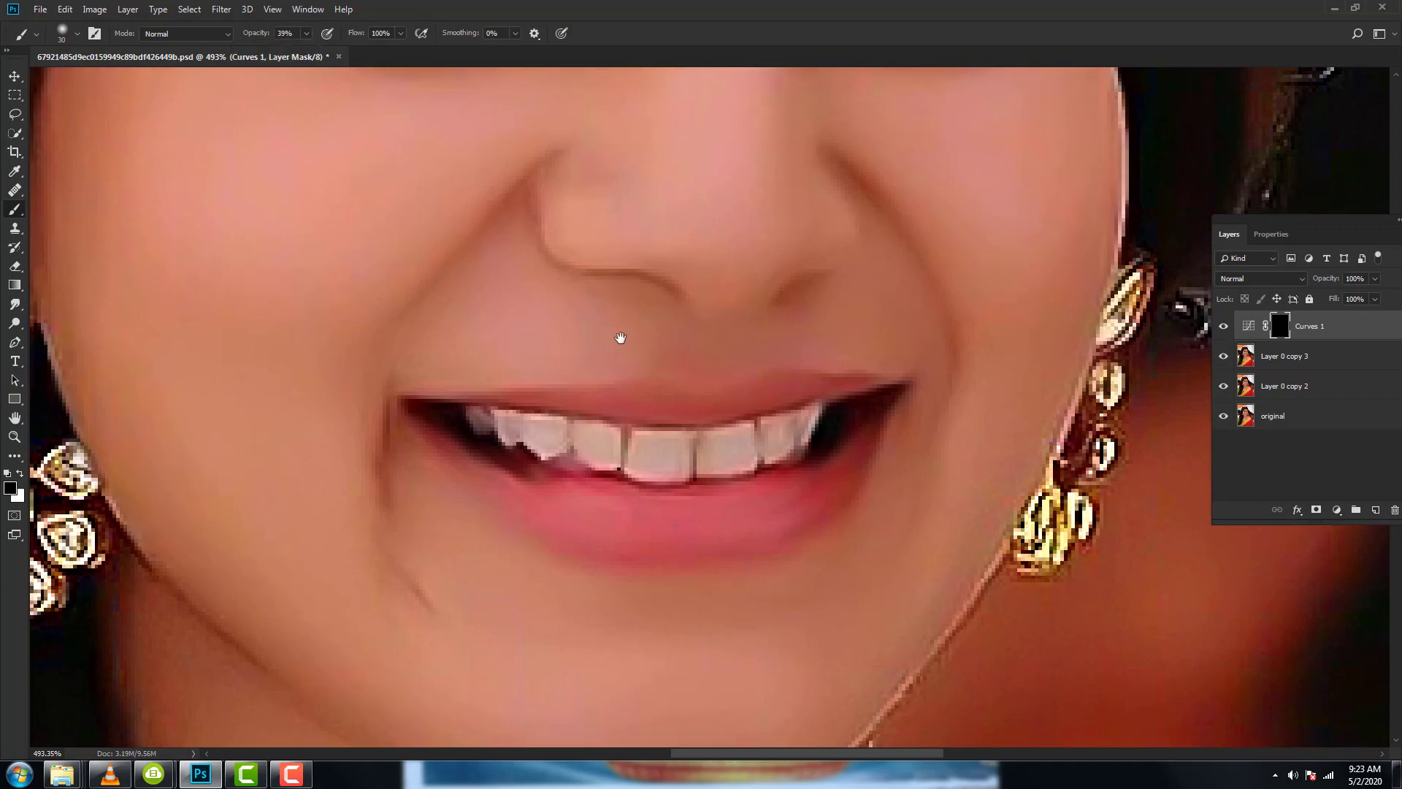
key("bracketleft")
key("bracketleft")
key("bracketleft")
key("bracketleft")
key("bracketleft")
key("x")
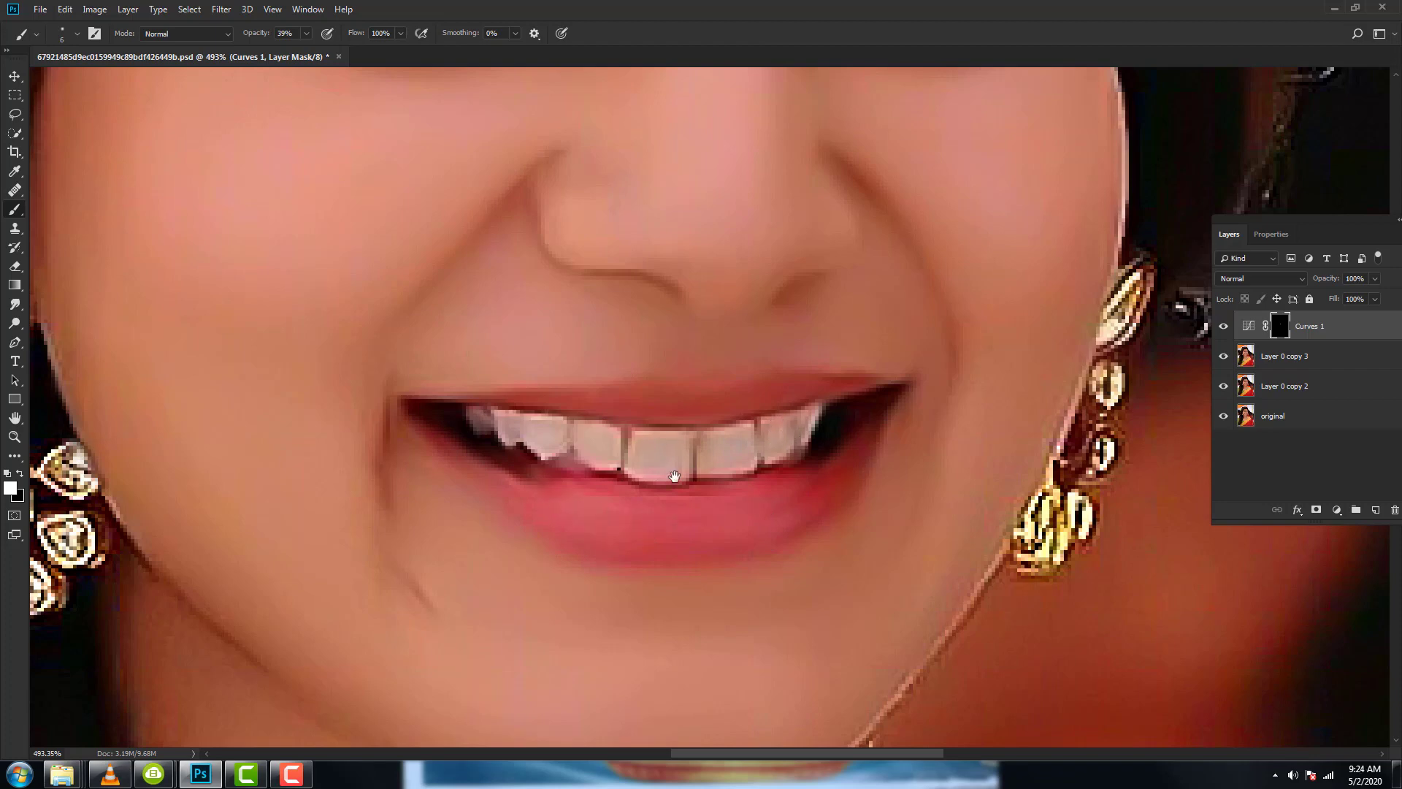
Pan and zoom around the face to inspect the area for masking.
scroll(713, 510, "up", 1)
scroll(751, 385, "right", 1)
scroll(755, 369, "up", 1)
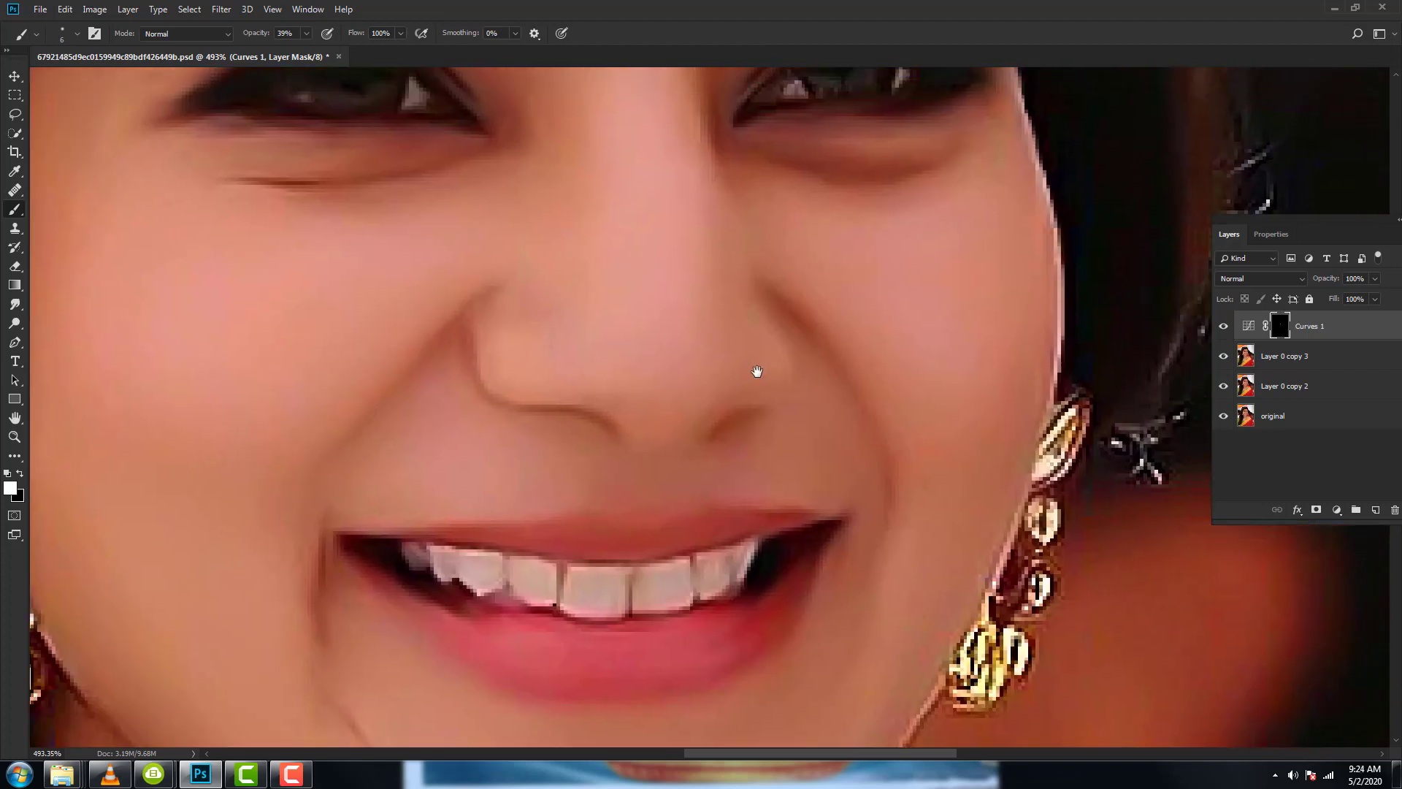
scroll(695, 438, "left", 2)
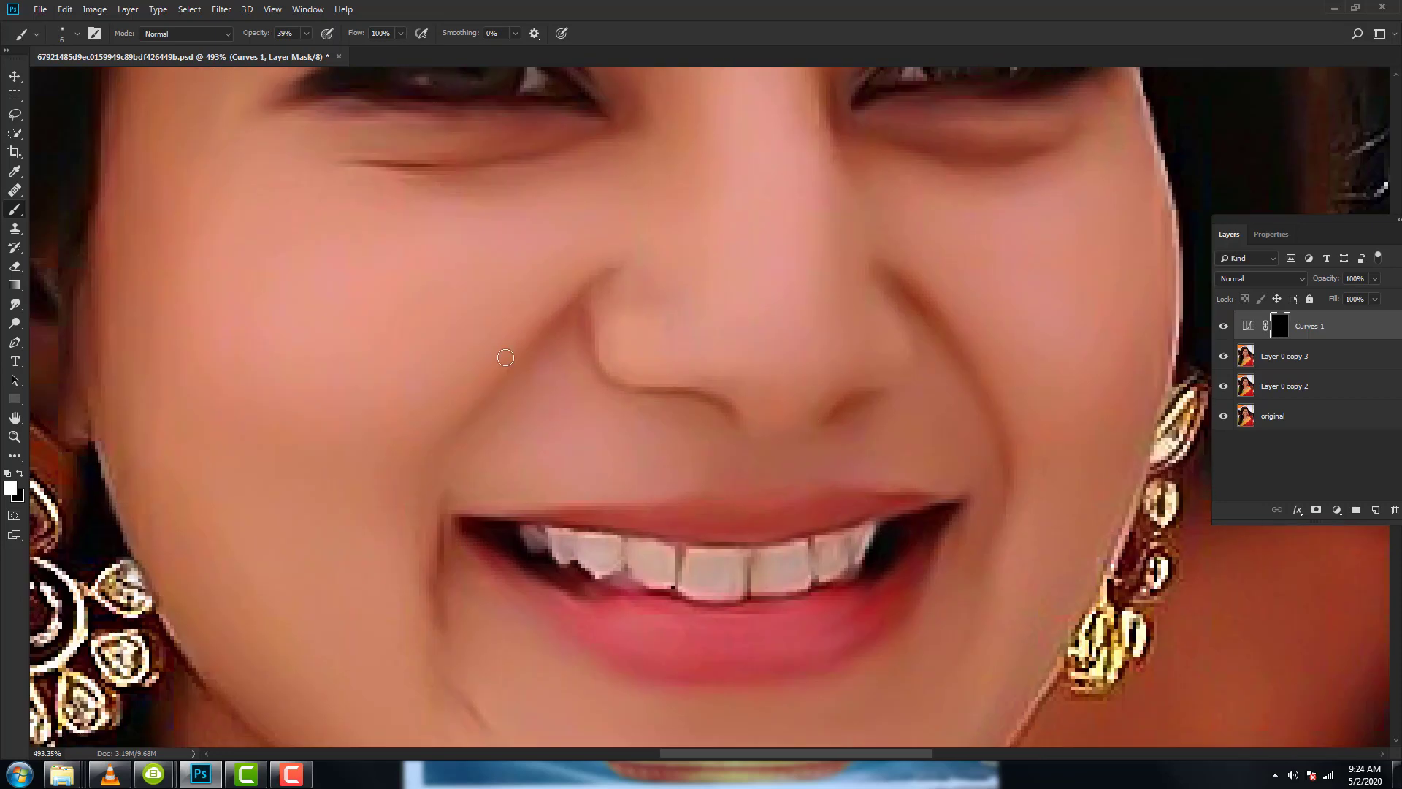
scroll(438, 489, "down", 1)
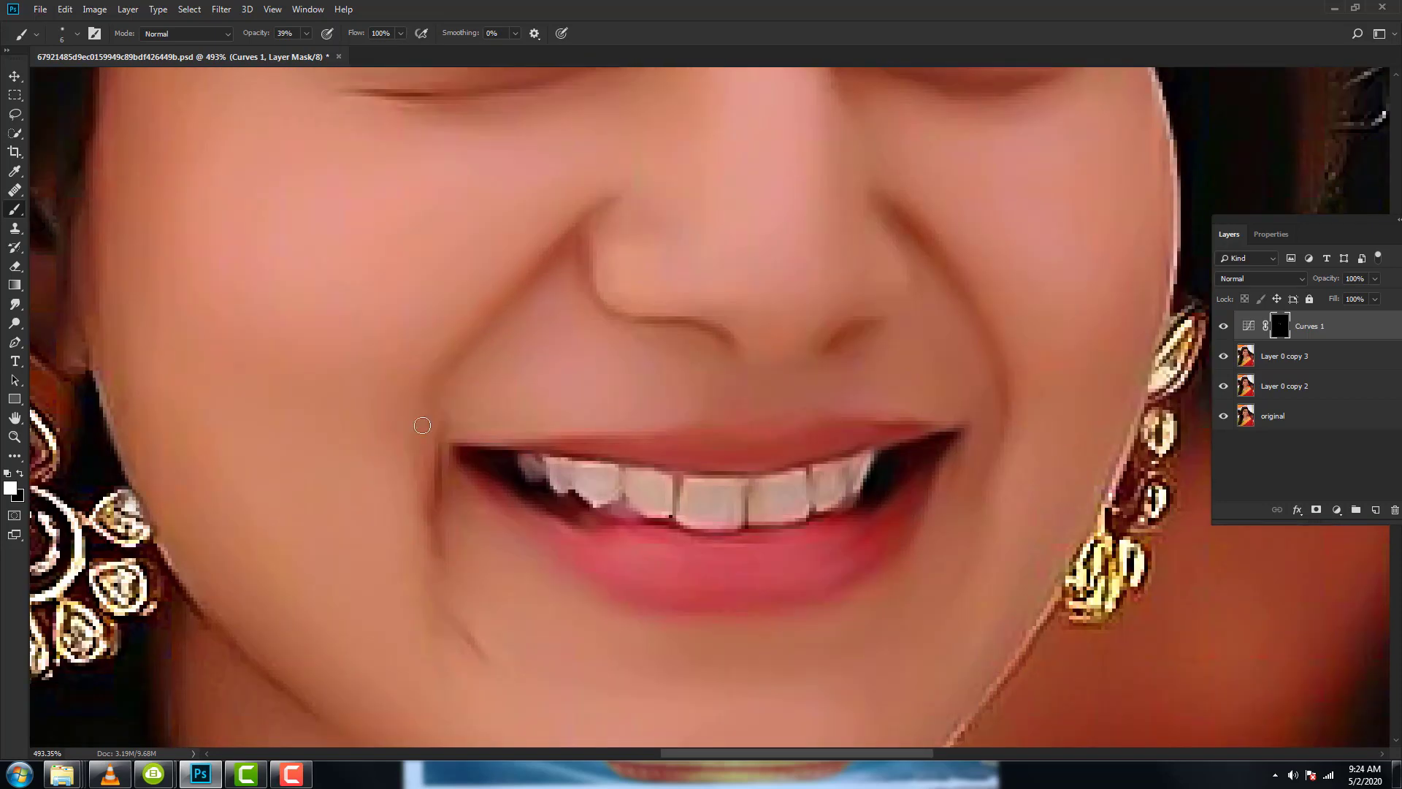
scroll(500, 495, "up", 3)
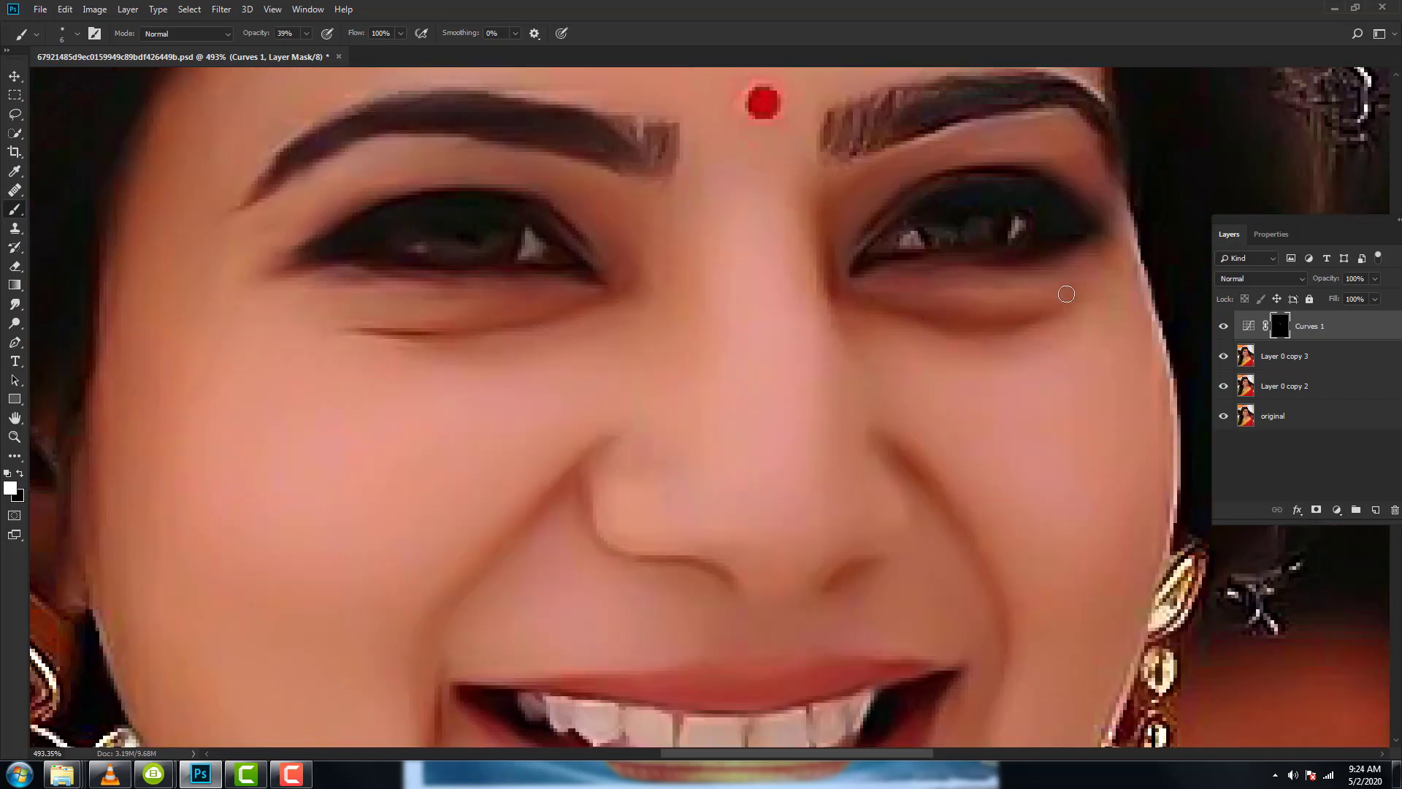
scroll(584, 328, "down", 3)
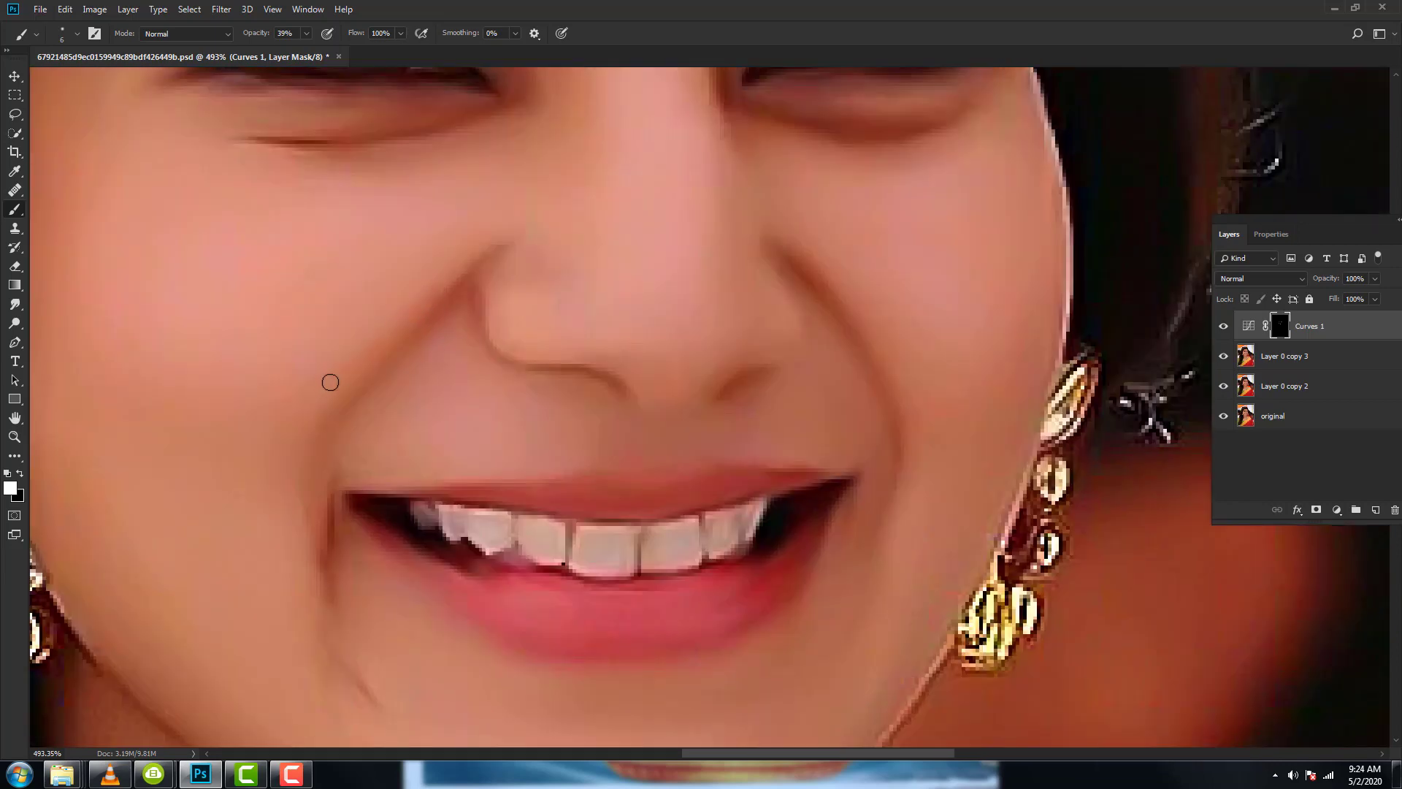
left_click(1336, 509)
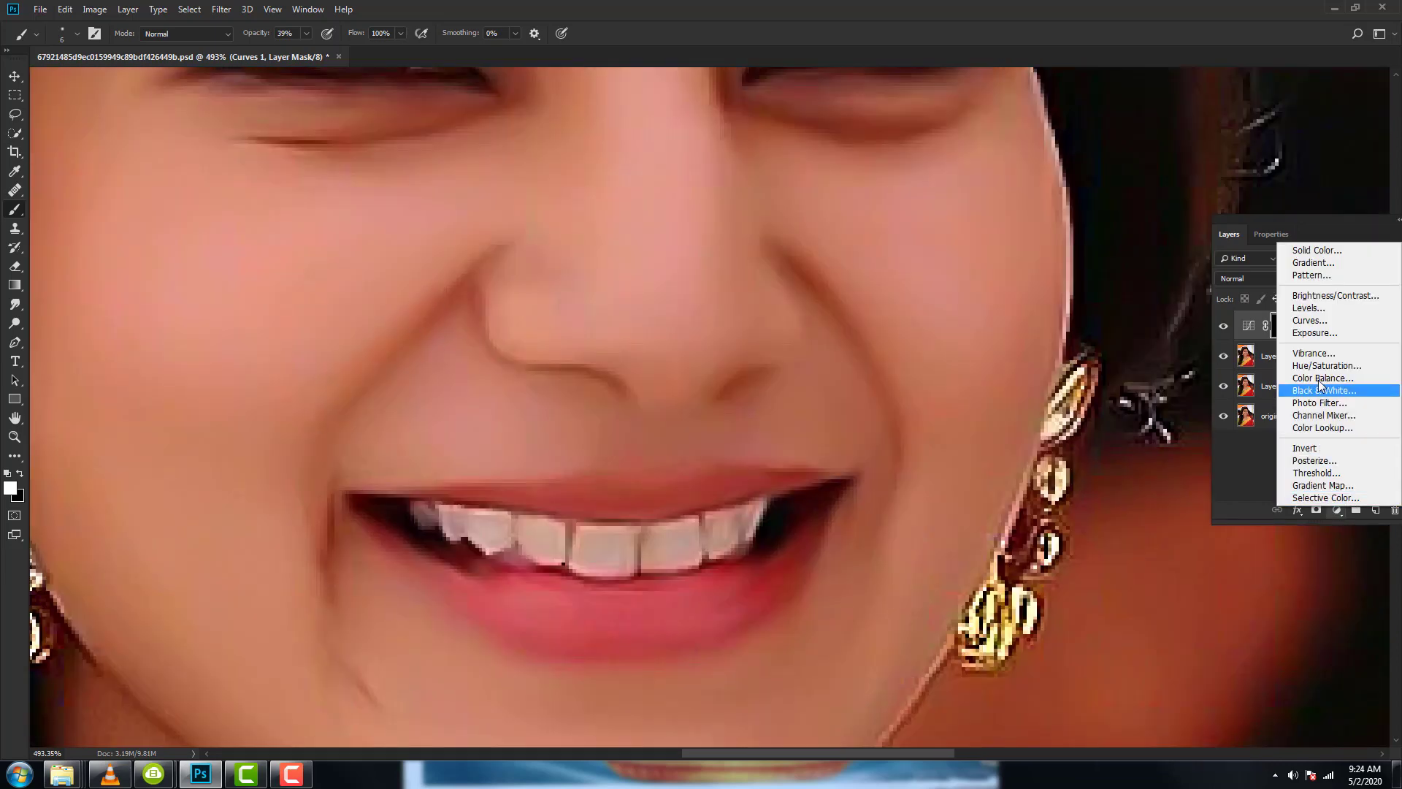
Add a Curves 2 layer with the white point lowered to 213 and an inverted black mask.
left_click(1309, 321)
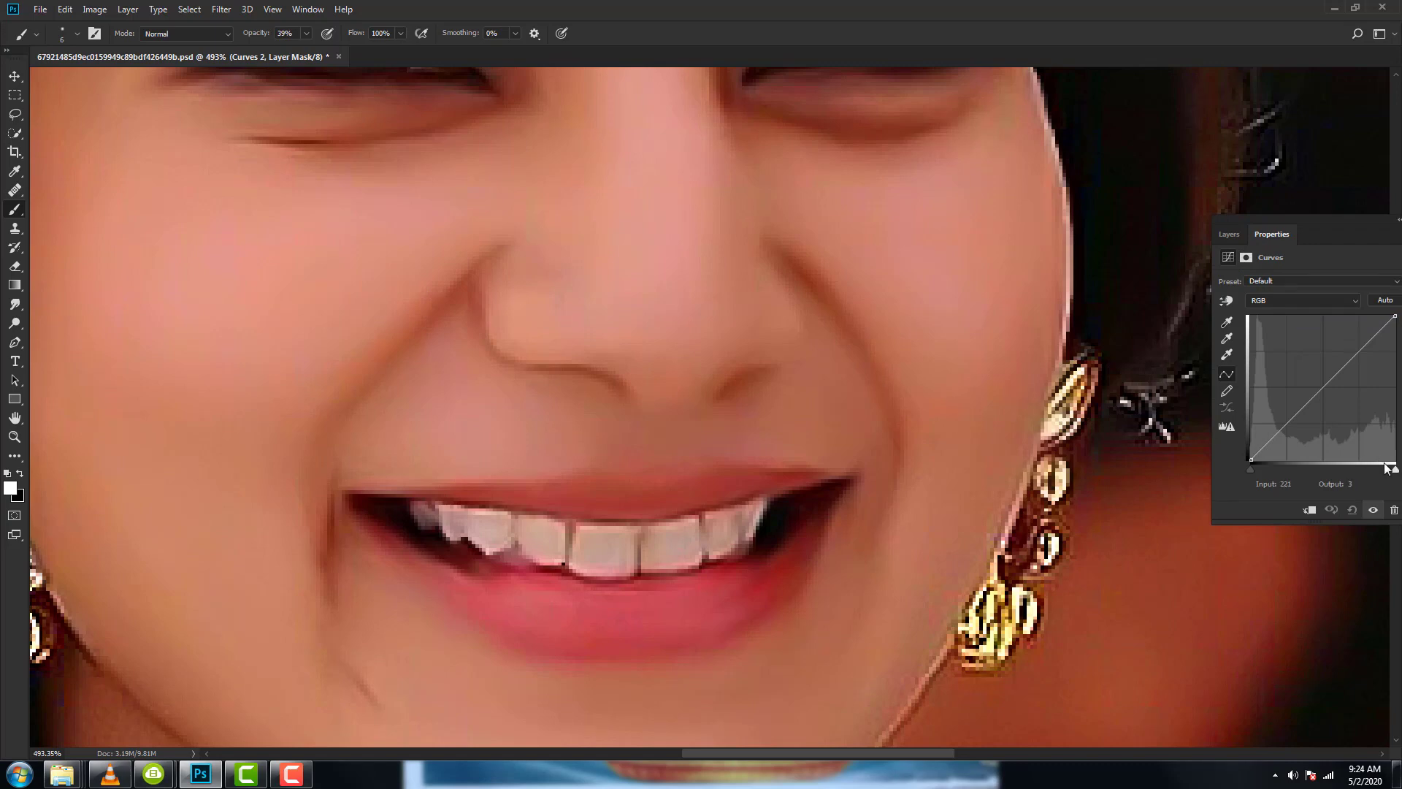
left_click_drag(1395, 470, 1371, 471)
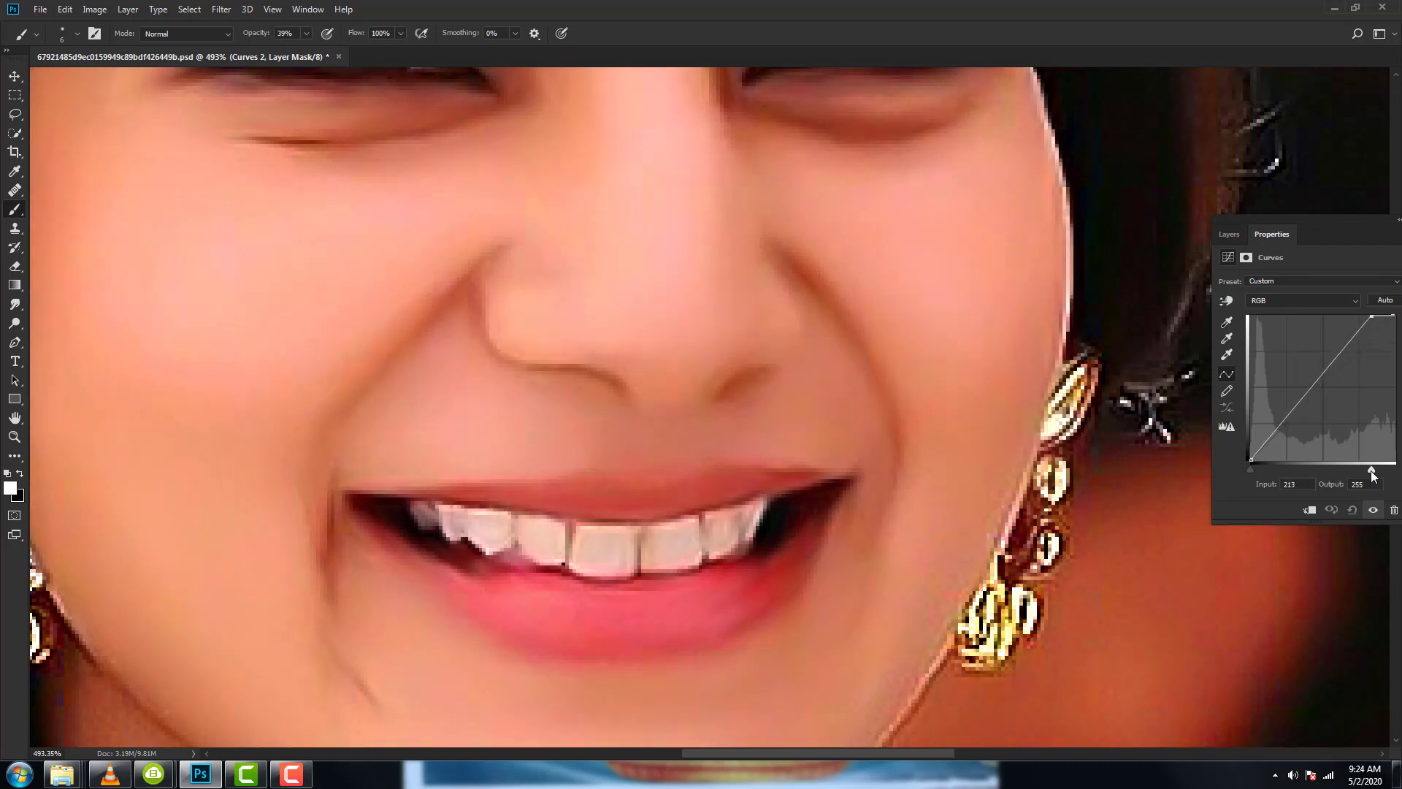
left_click(1228, 241)
key("ctrl+i")
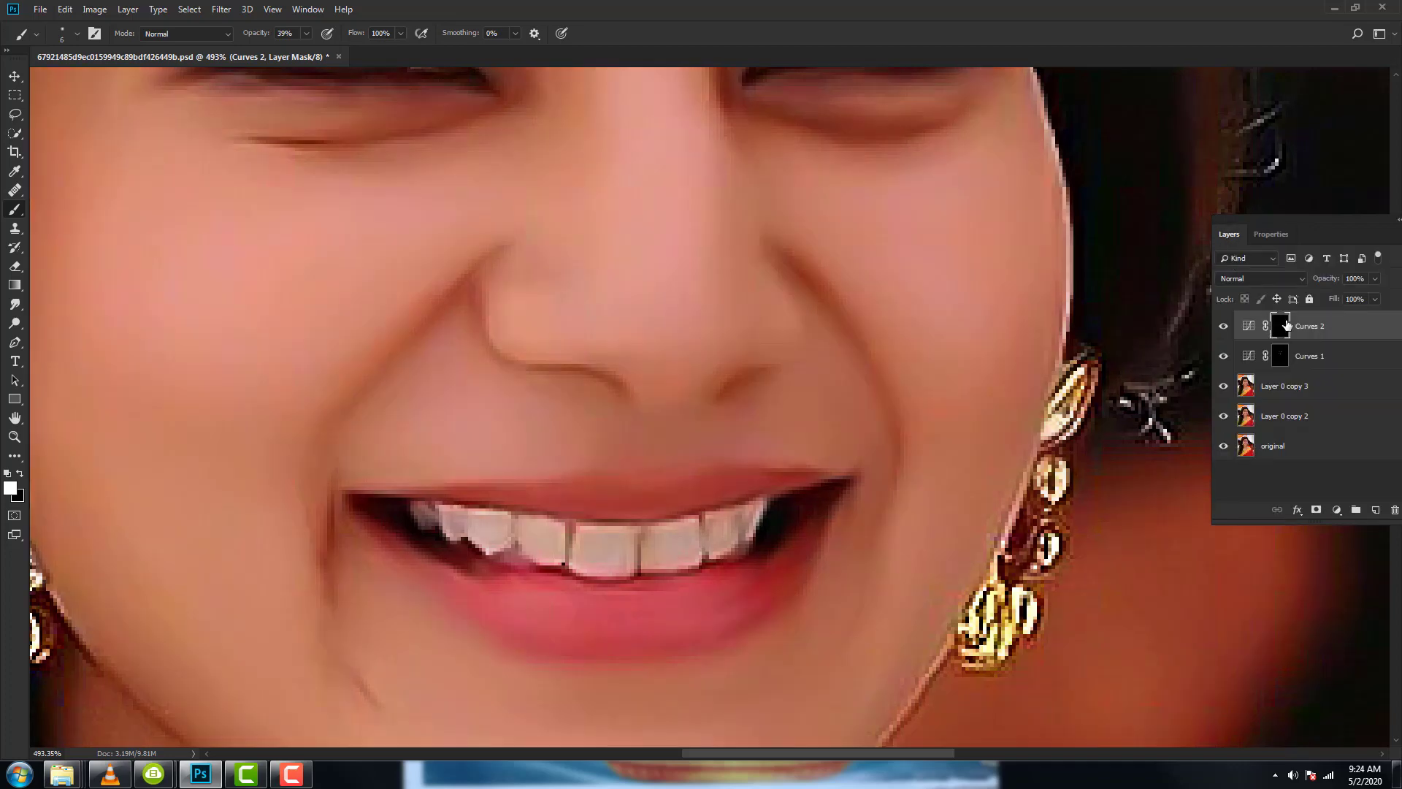
Paint white on the Curves 2 mask over the lower and upper teeth.
left_click_drag(748, 485, 715, 465)
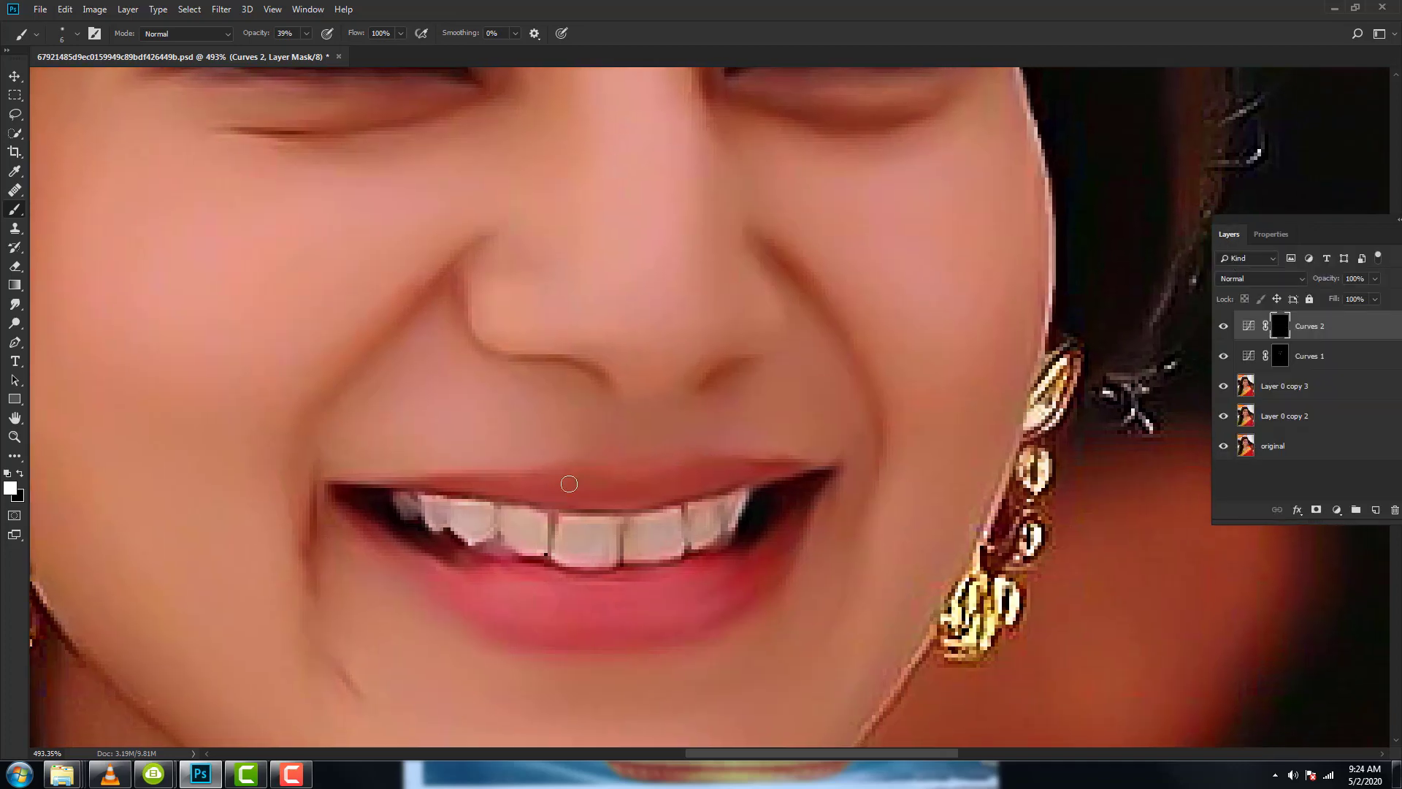
scroll(601, 524, "up", 1)
scroll(684, 451, "down", 1)
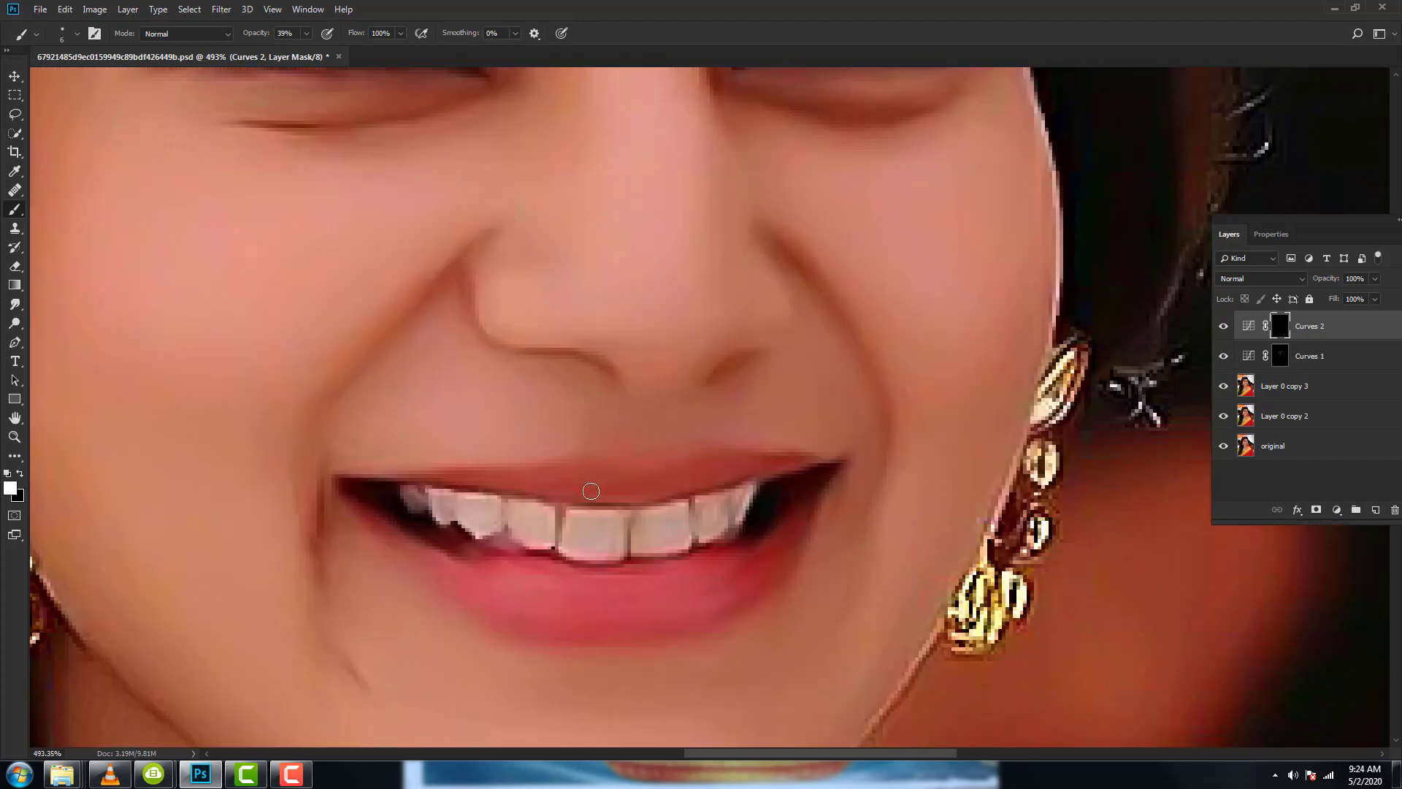
scroll(471, 562, "down", 1)
mouse_move(570, 538)
left_mouse_down()
mouse_move(595, 537)
mouse_move(451, 486)
mouse_move(620, 500)
mouse_move(713, 489)
left_mouse_up()
mouse_move(617, 466)
left_mouse_down()
mouse_move(632, 494)
mouse_move(677, 439)
left_mouse_up()
Brighten the nose tip, the fold beside the nose and the nose bridge.
scroll(638, 617, "up", 1)
scroll(664, 453, "up", 1)
left_click_drag(504, 403, 381, 502)
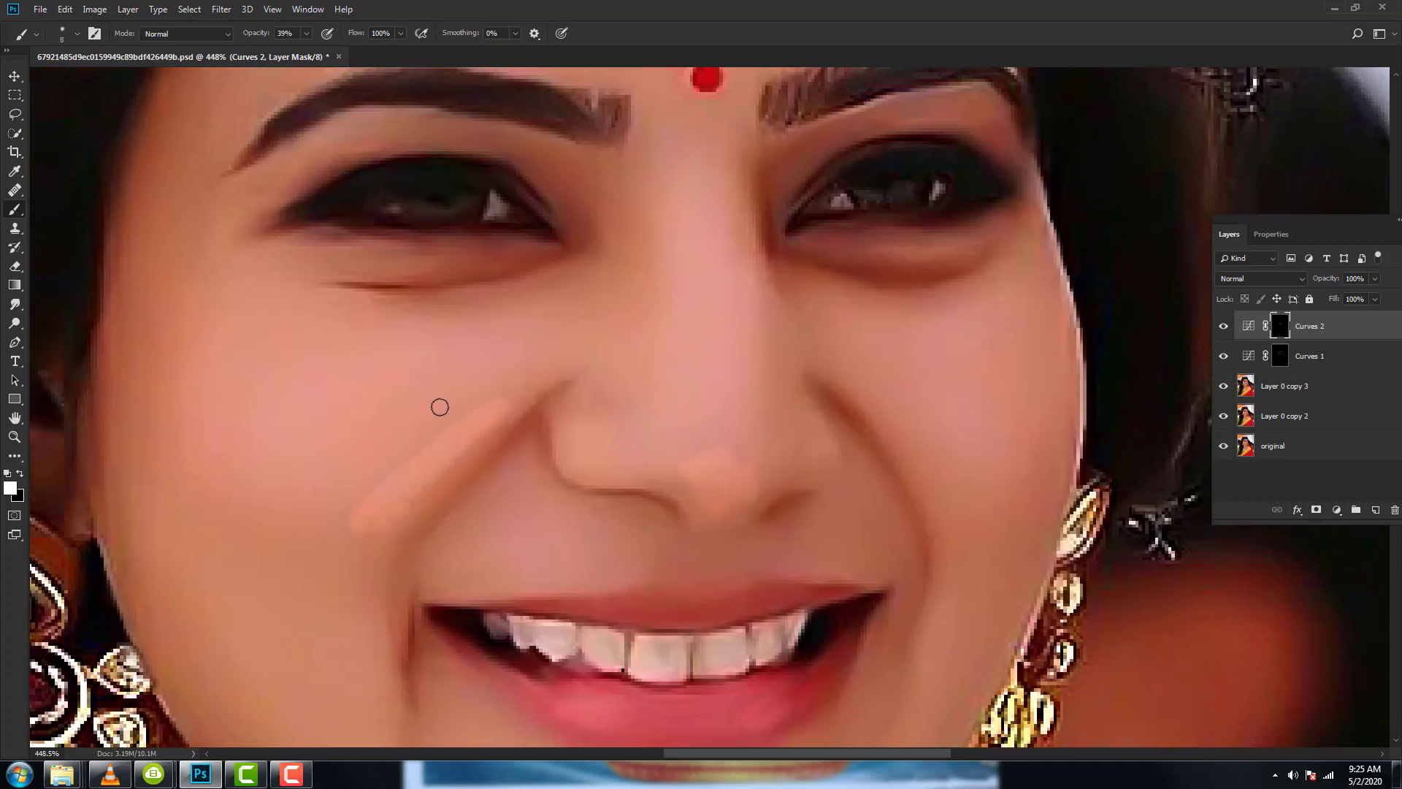
left_click_drag(438, 407, 379, 485)
scroll(511, 467, "up", 1)
mouse_move(690, 252)
left_mouse_down()
mouse_move(714, 469)
mouse_move(708, 319)
left_mouse_up()
Paint brightening over the right cheek, under the left eye and above the left eyebrow.
scroll(730, 314, "right", 2)
mouse_move(877, 278)
left_mouse_down()
mouse_move(795, 314)
mouse_move(835, 379)
mouse_move(867, 370)
left_mouse_up()
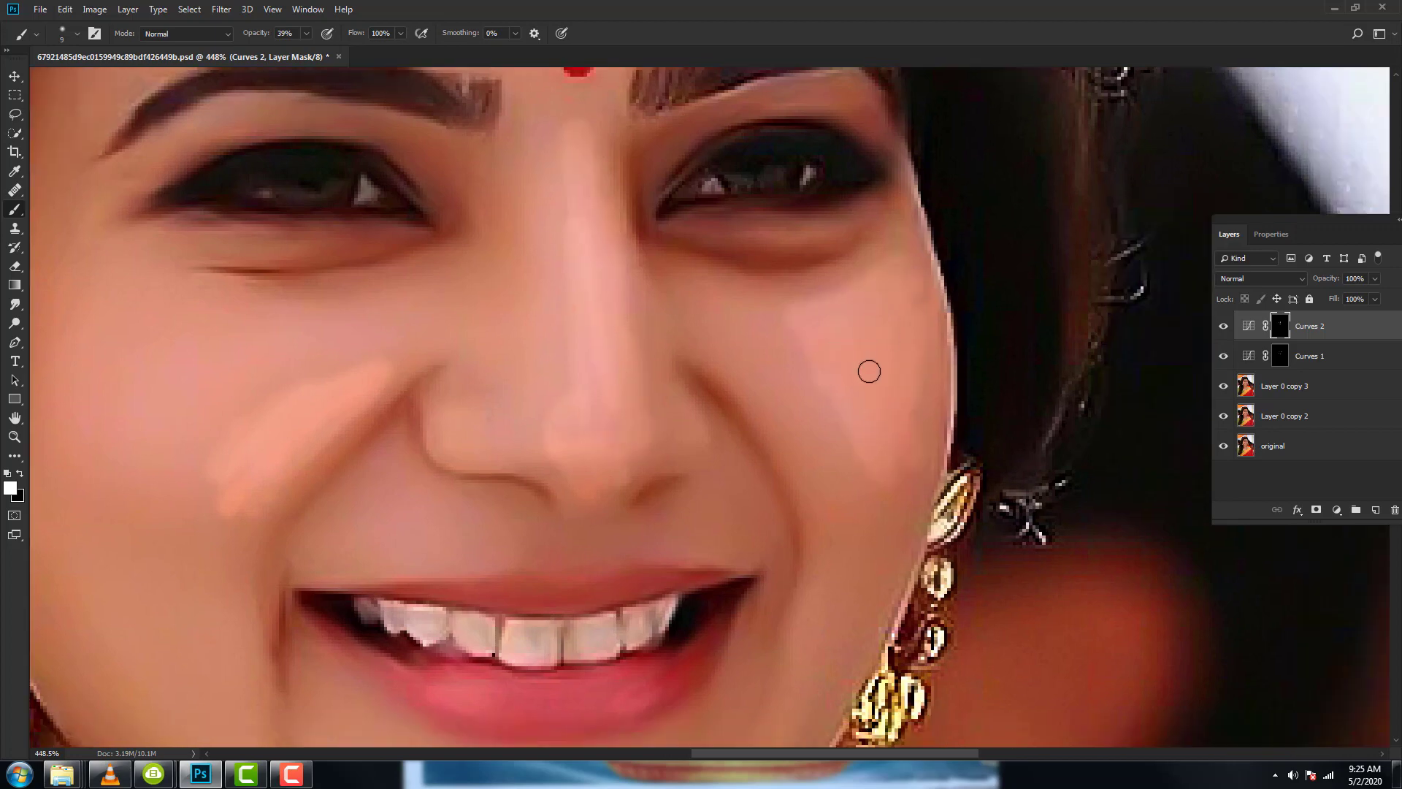
scroll(840, 438, "down", 1)
mouse_move(804, 482)
left_mouse_down()
mouse_move(720, 604)
mouse_move(467, 582)
mouse_move(418, 541)
left_mouse_up()
scroll(693, 591, "down", 1)
scroll(533, 582, "up", 1)
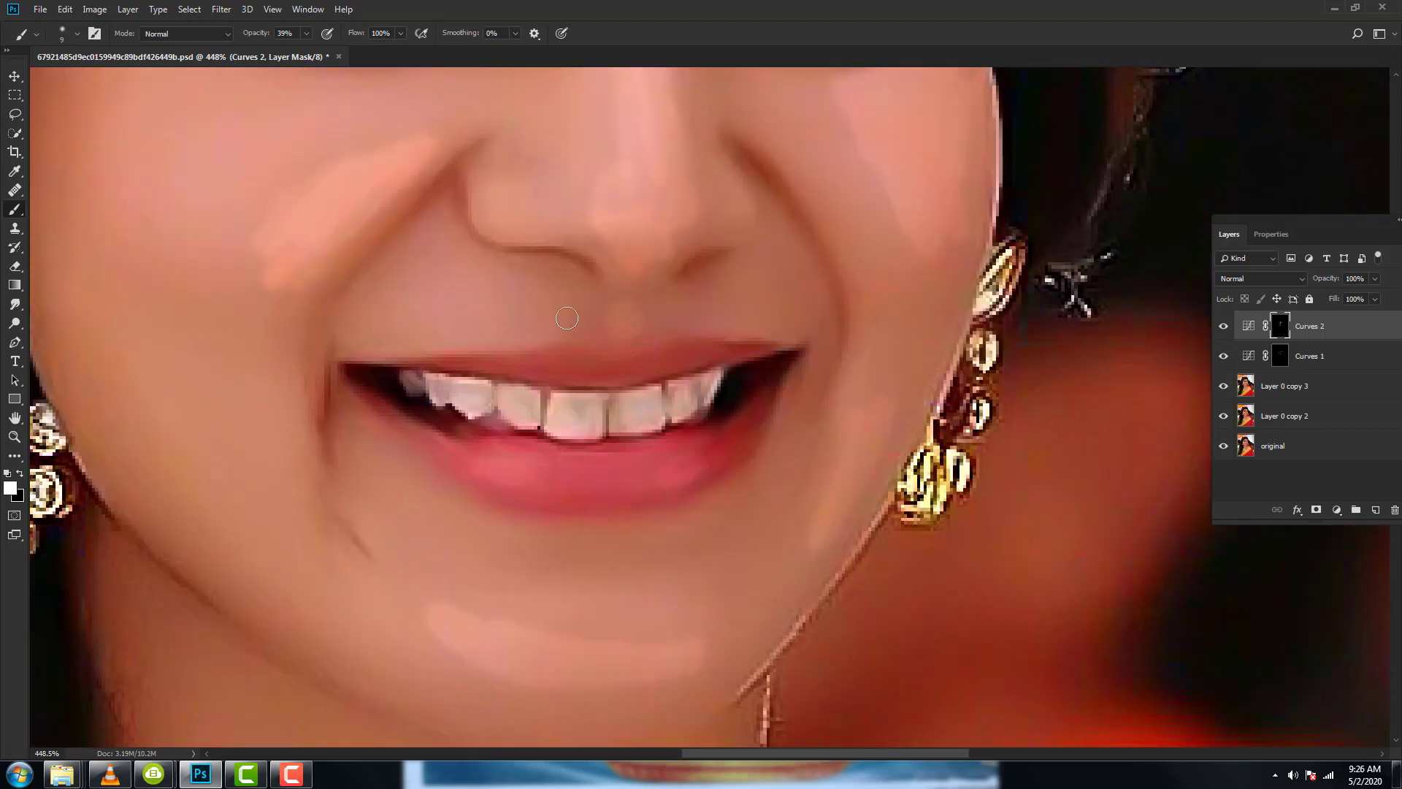
scroll(670, 517, "up", 3)
scroll(671, 516, "left", 3)
left_click_drag(482, 467, 751, 367)
scroll(658, 220, "up", 3)
scroll(657, 219, "right", 2)
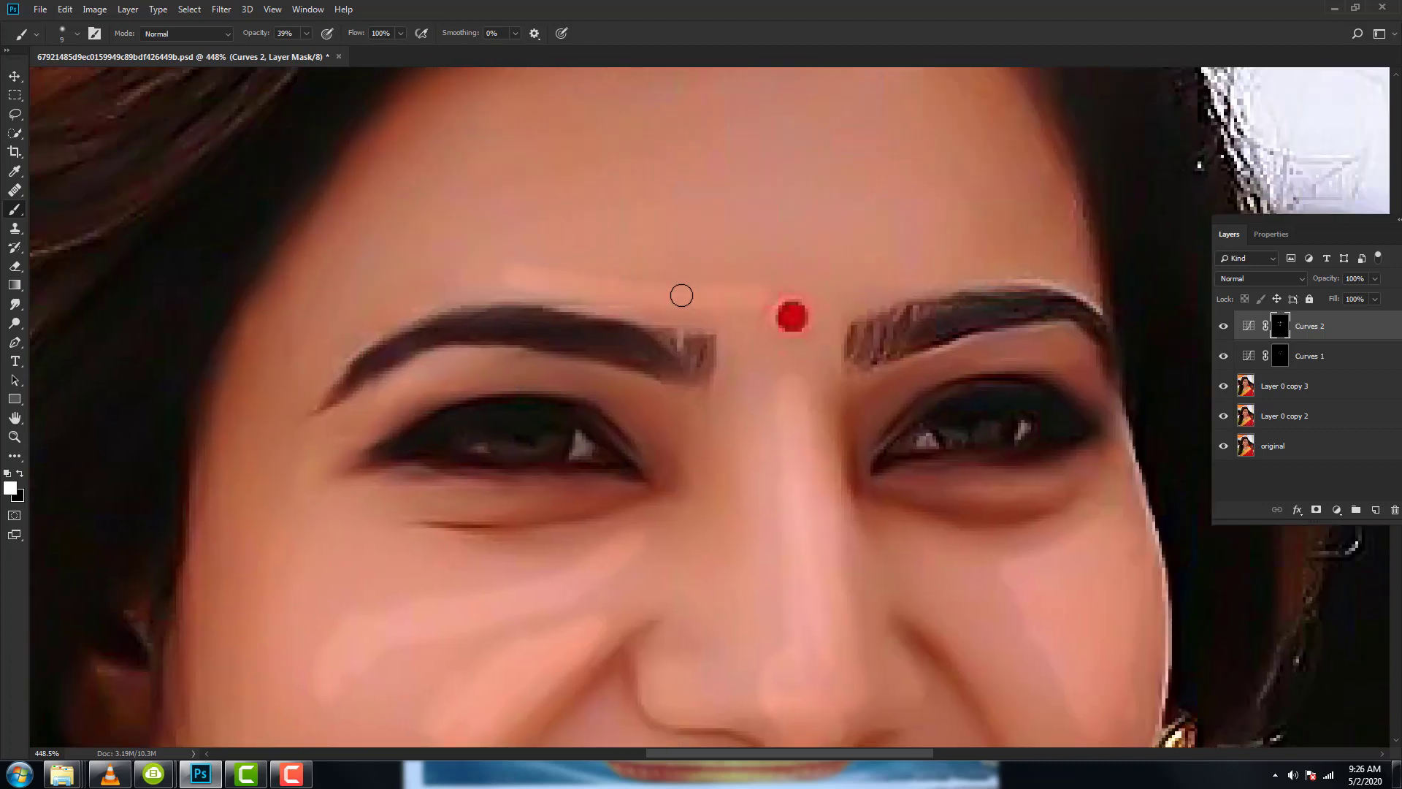
left_click_drag(679, 291, 441, 270)
scroll(658, 277, "right", 2)
scroll(821, 281, "down", 3)
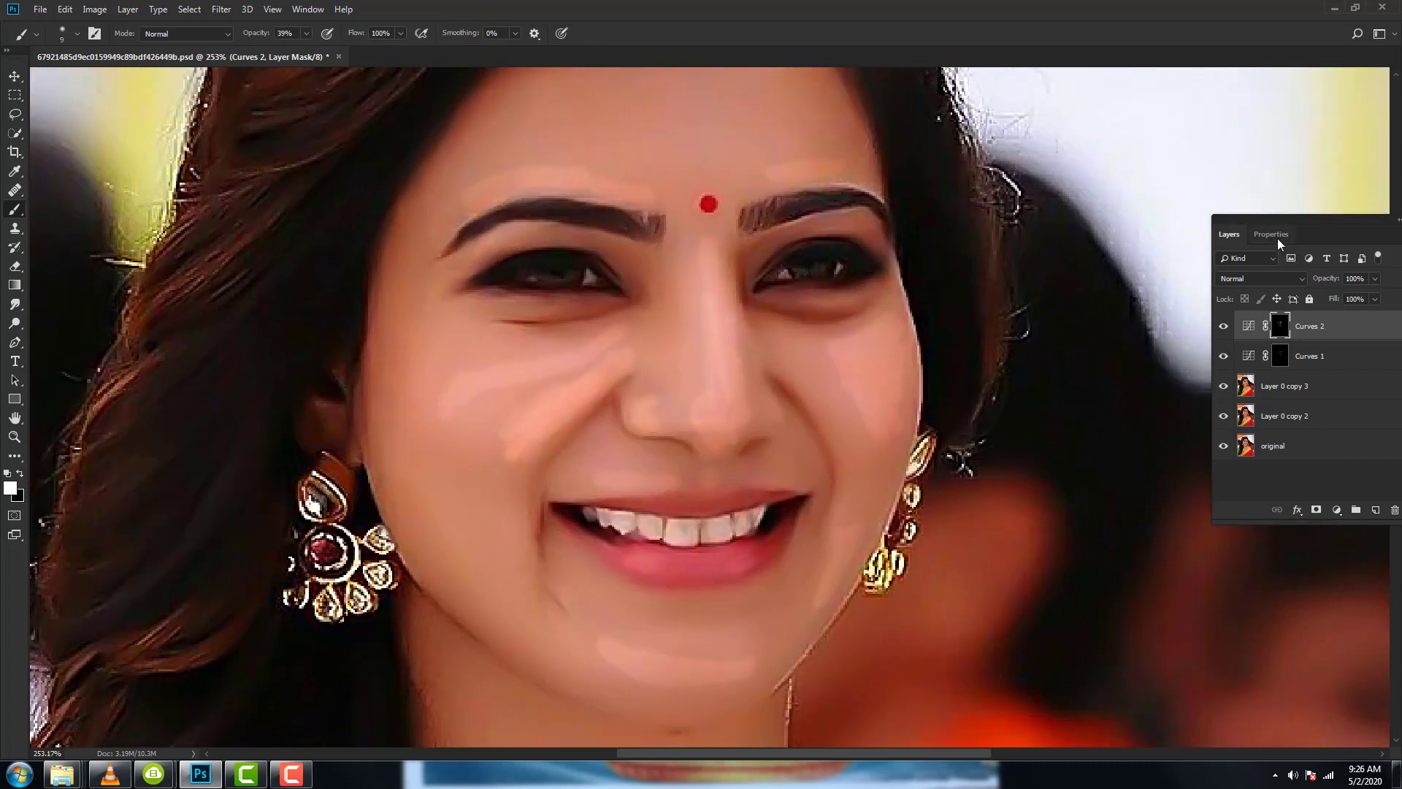
Feather the Curves 2 mask to 3.4 px in Properties.
left_click(1276, 235)
left_click_drag(1235, 372, 1248, 376)
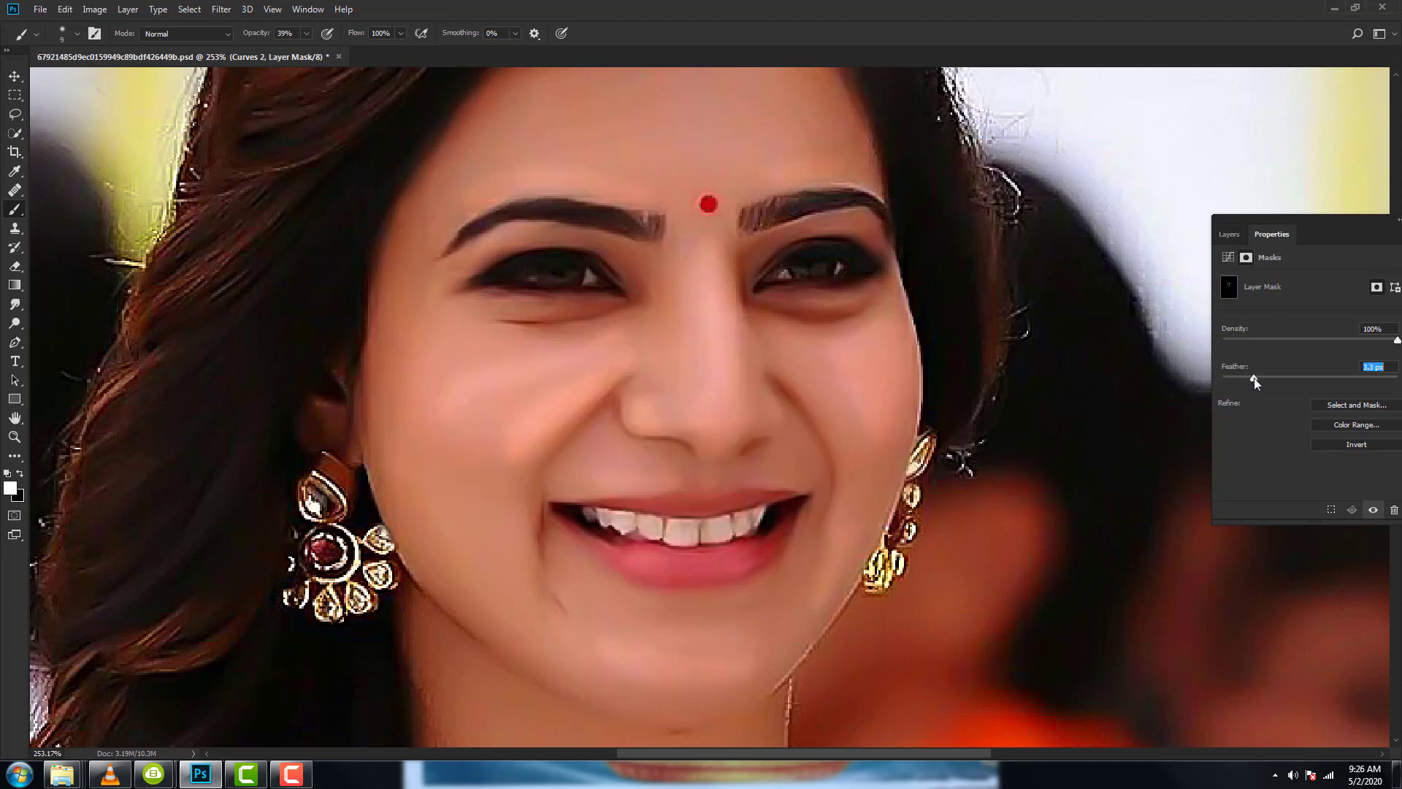
left_click_drag(1255, 378, 1254, 367)
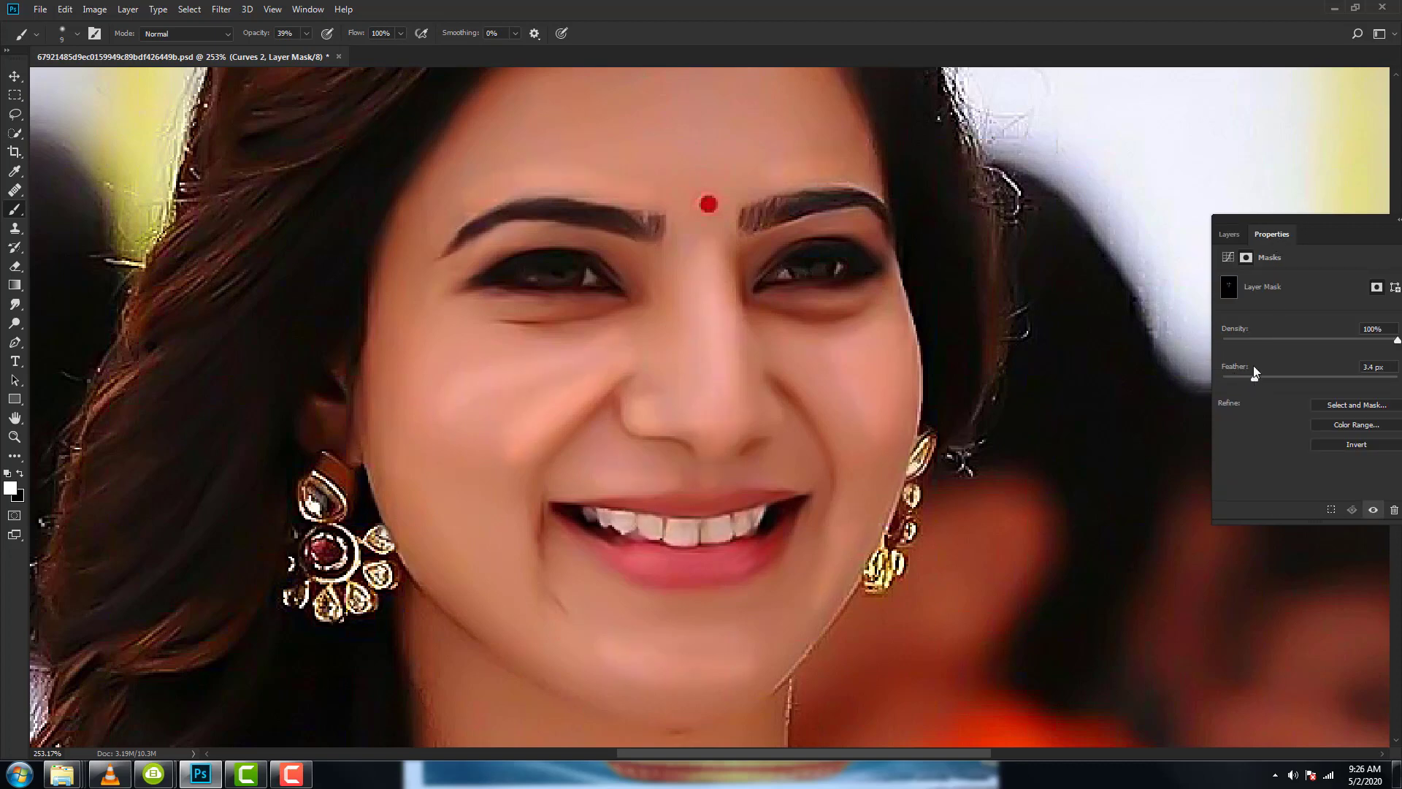
Set Curves 2 opacity to 50% and toggle its visibility to compare the cheeks.
left_click(1228, 235)
left_click(1376, 280)
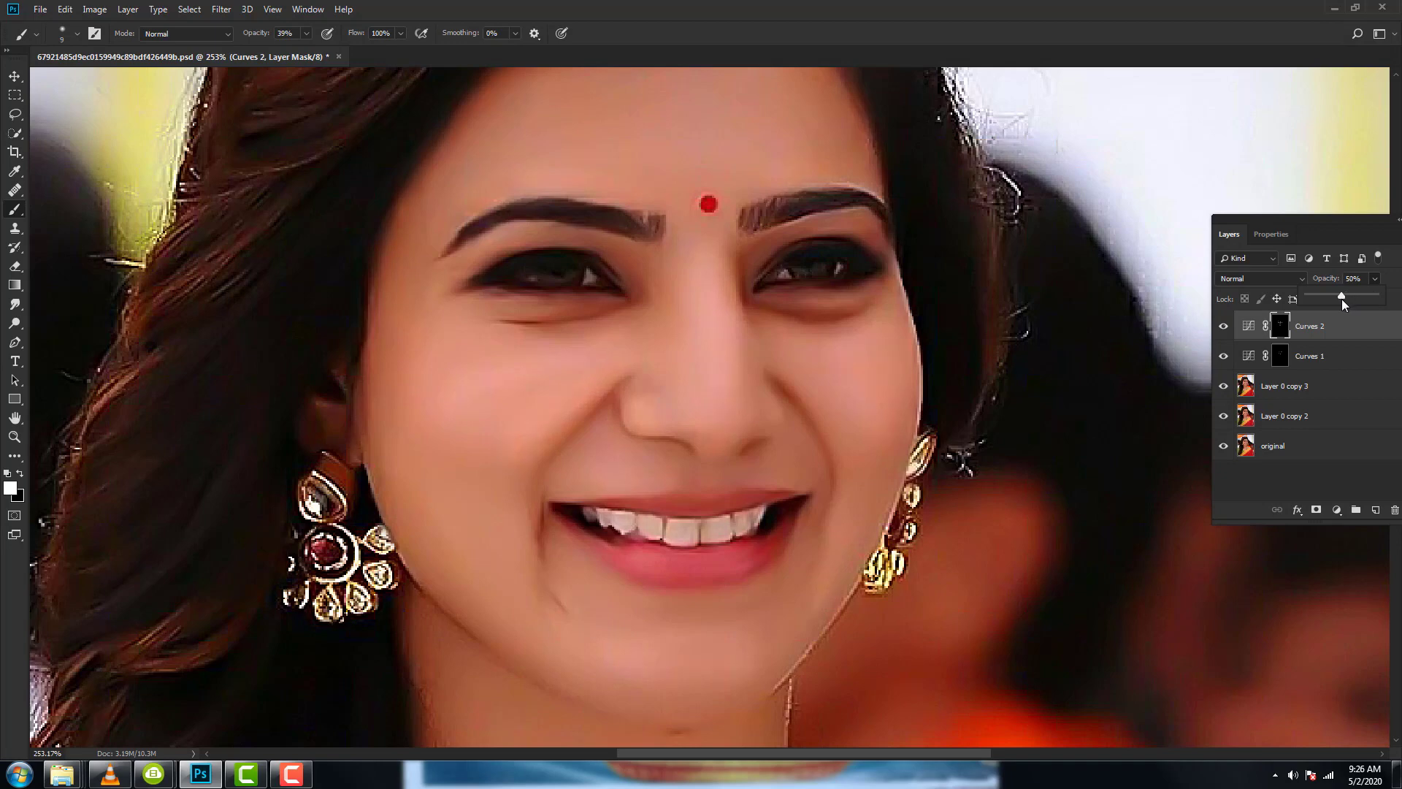
left_click(1224, 326)
left_click(1224, 327)
left_click(1224, 327)
key("bracketright")
key("bracketright")
key("bracketright")
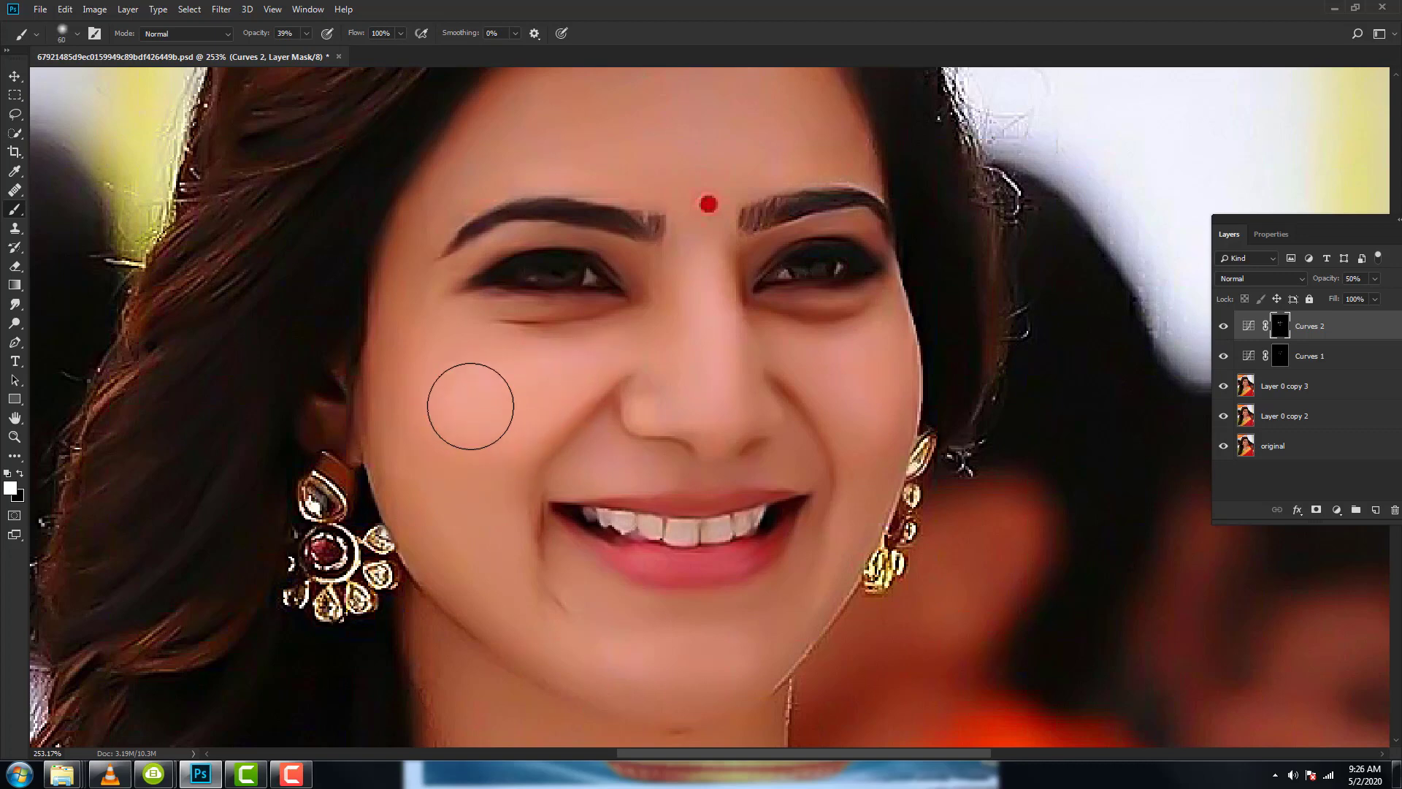
left_click(21, 474)
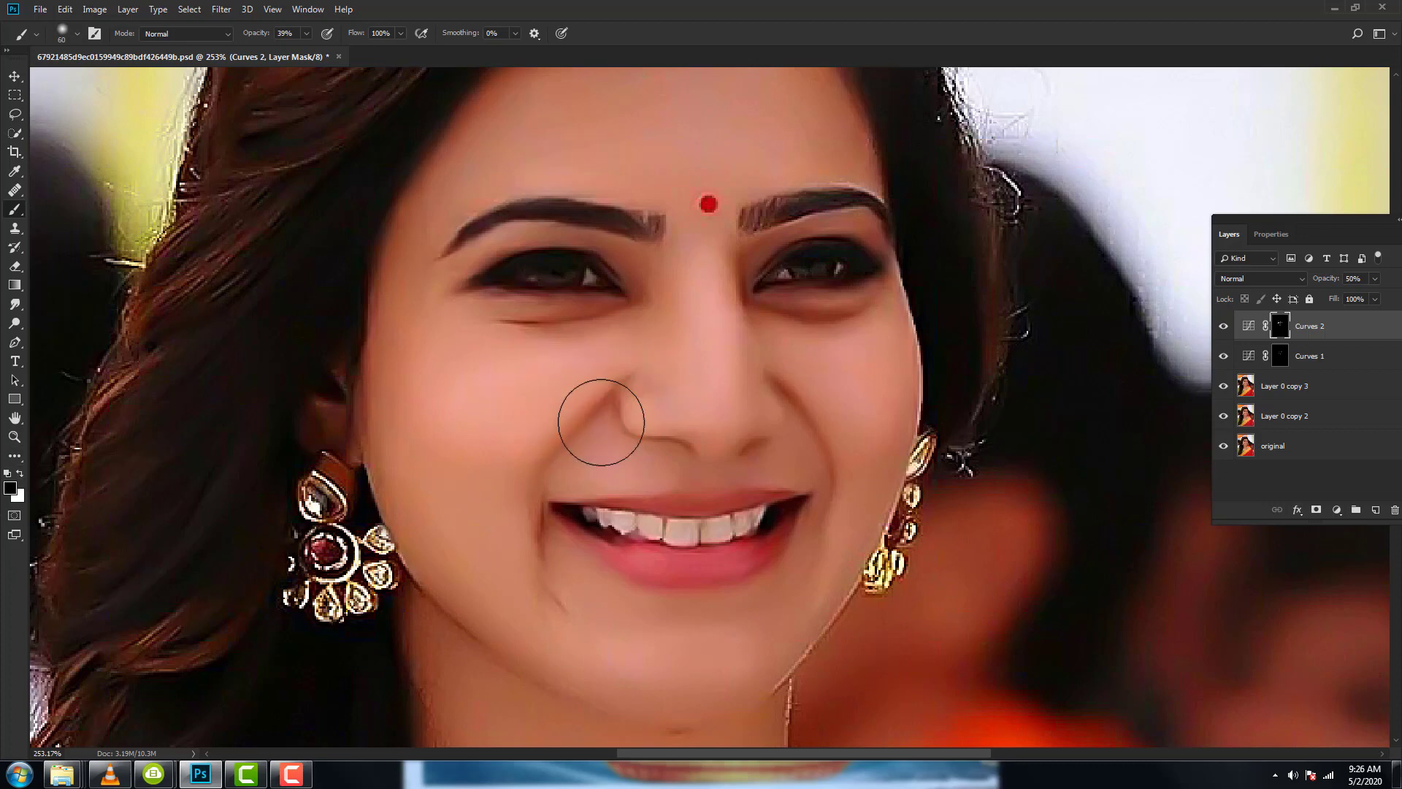
left_click(19, 475)
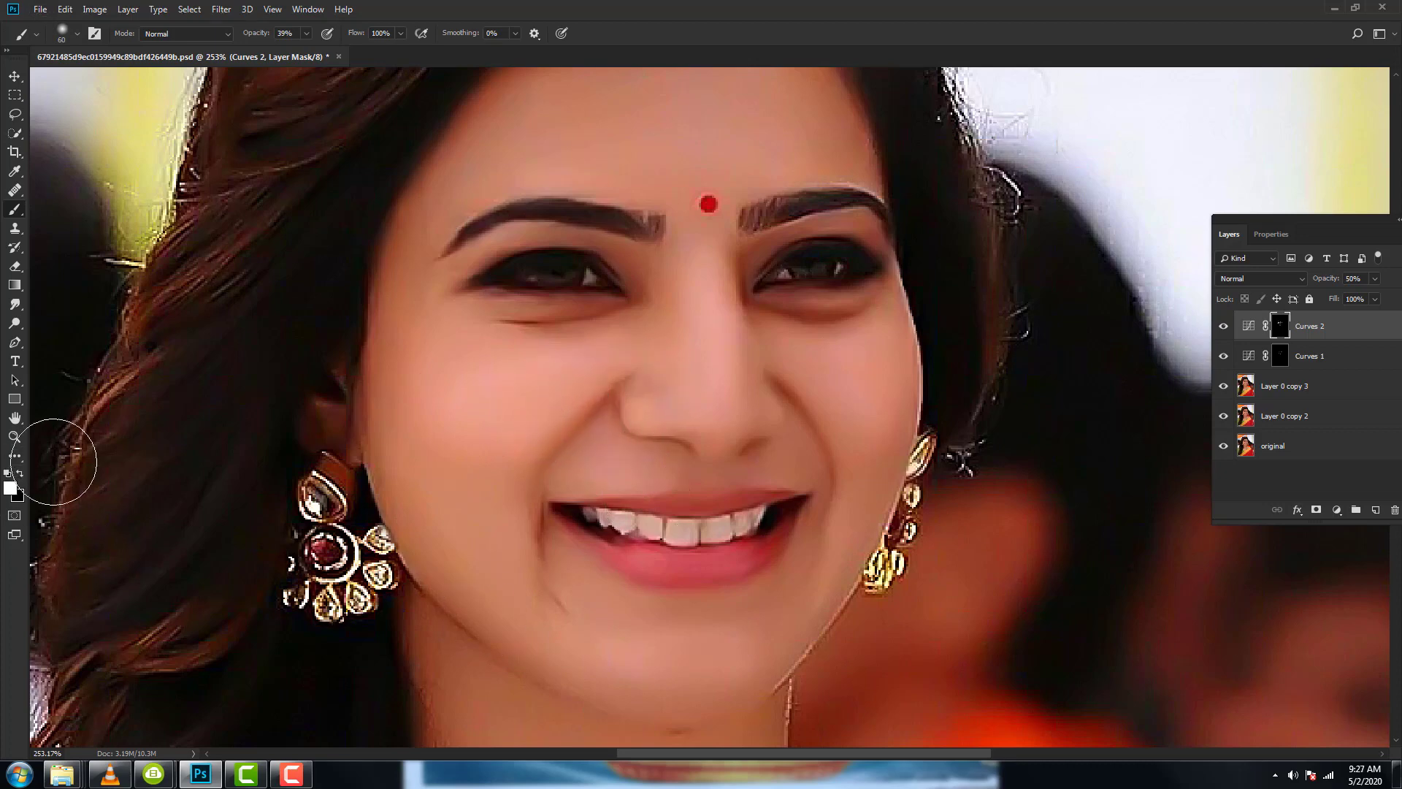
scroll(802, 466, "down", 2)
scroll(801, 466, "down", 2)
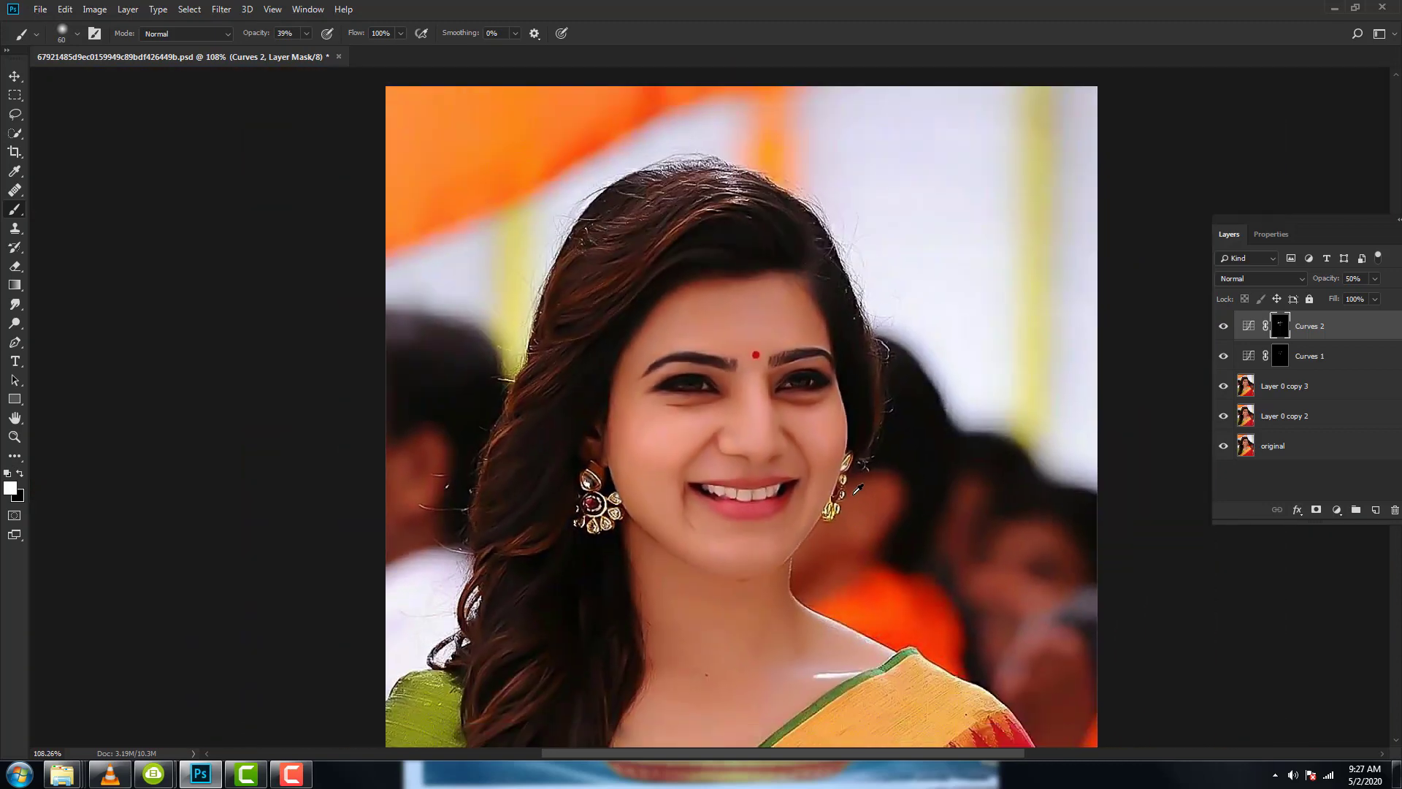
left_click(1224, 326)
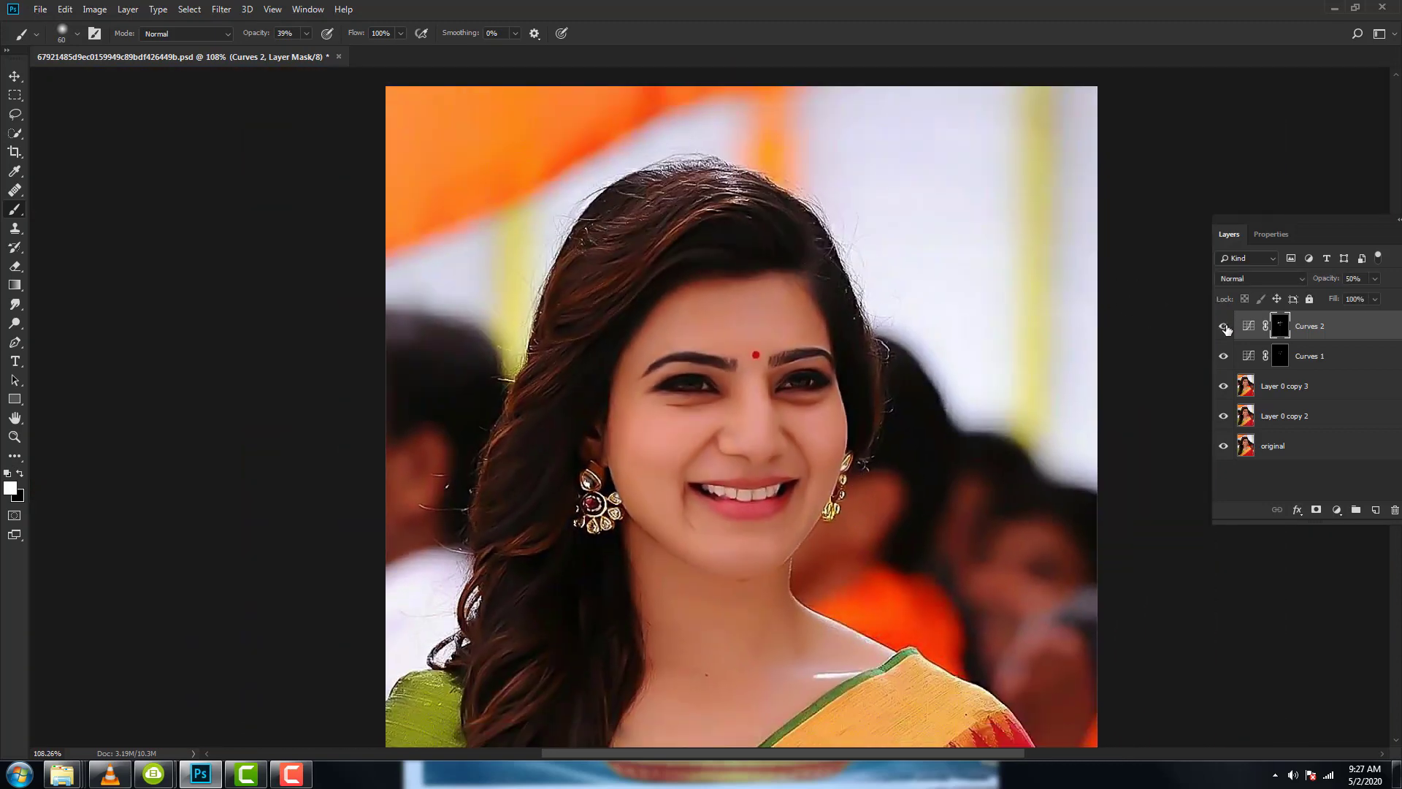
left_click(1224, 327)
scroll(864, 462, "up", 1)
scroll(752, 514, "up", 2)
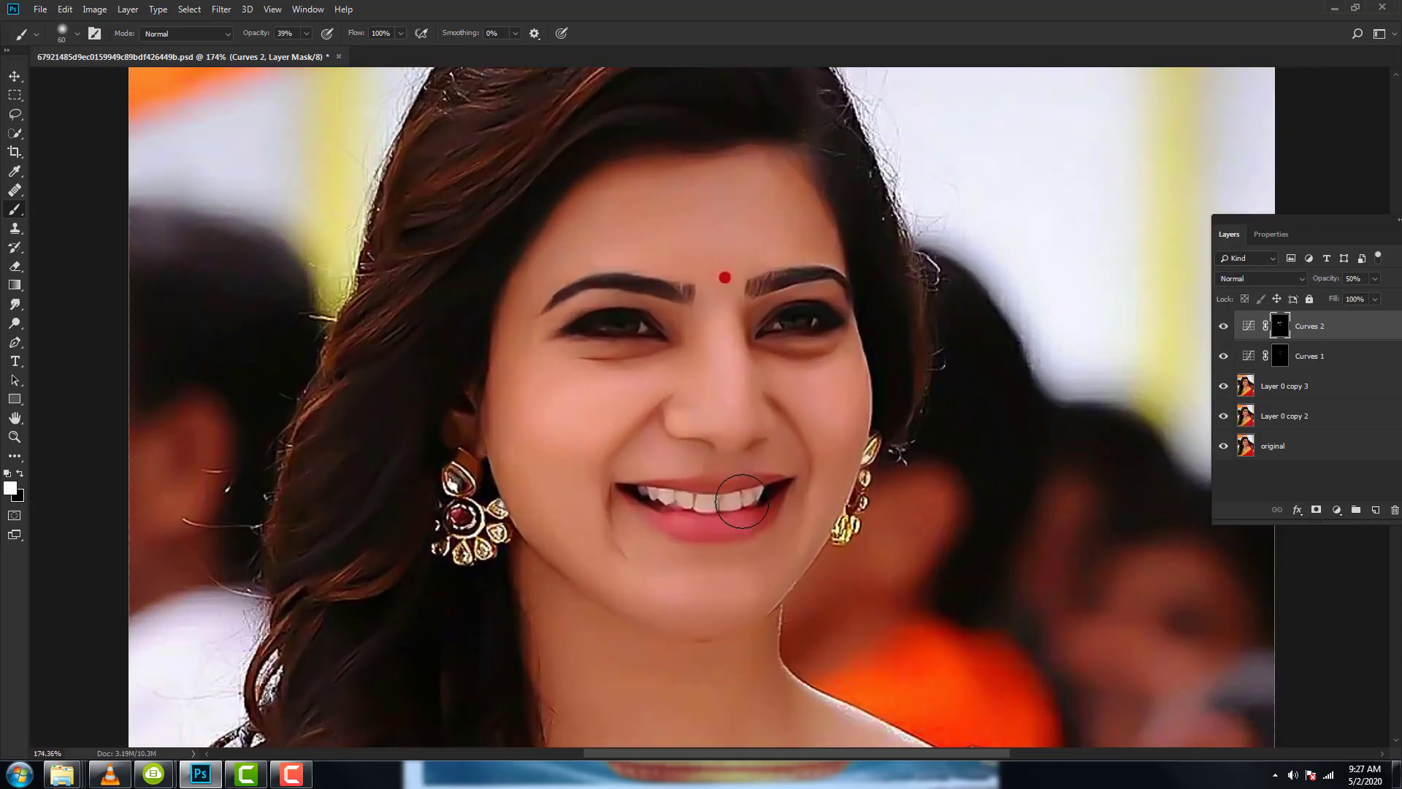
scroll(752, 513, "up", 1)
scroll(752, 513, "up", 1)
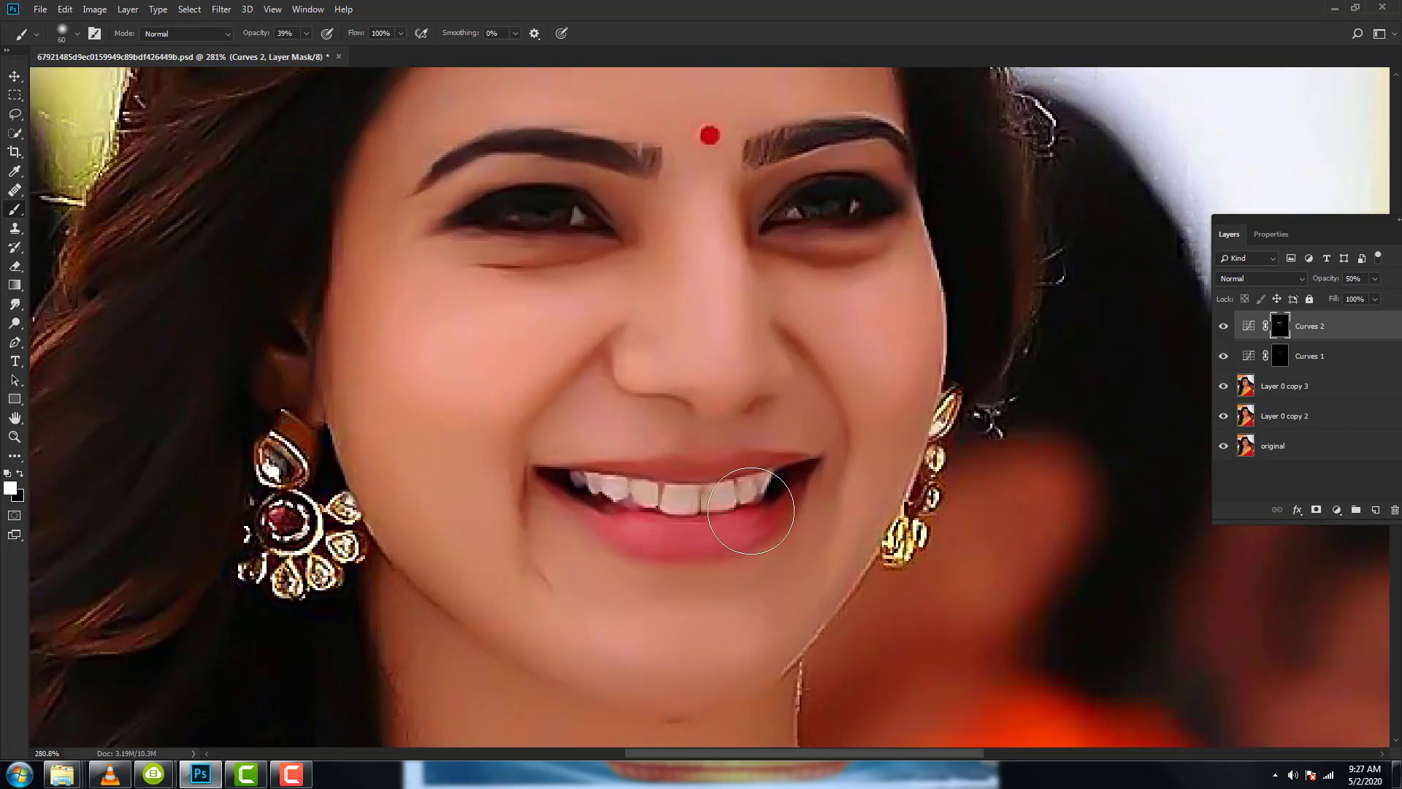
left_click_drag(648, 263, 670, 355)
scroll(763, 300, "up", 1)
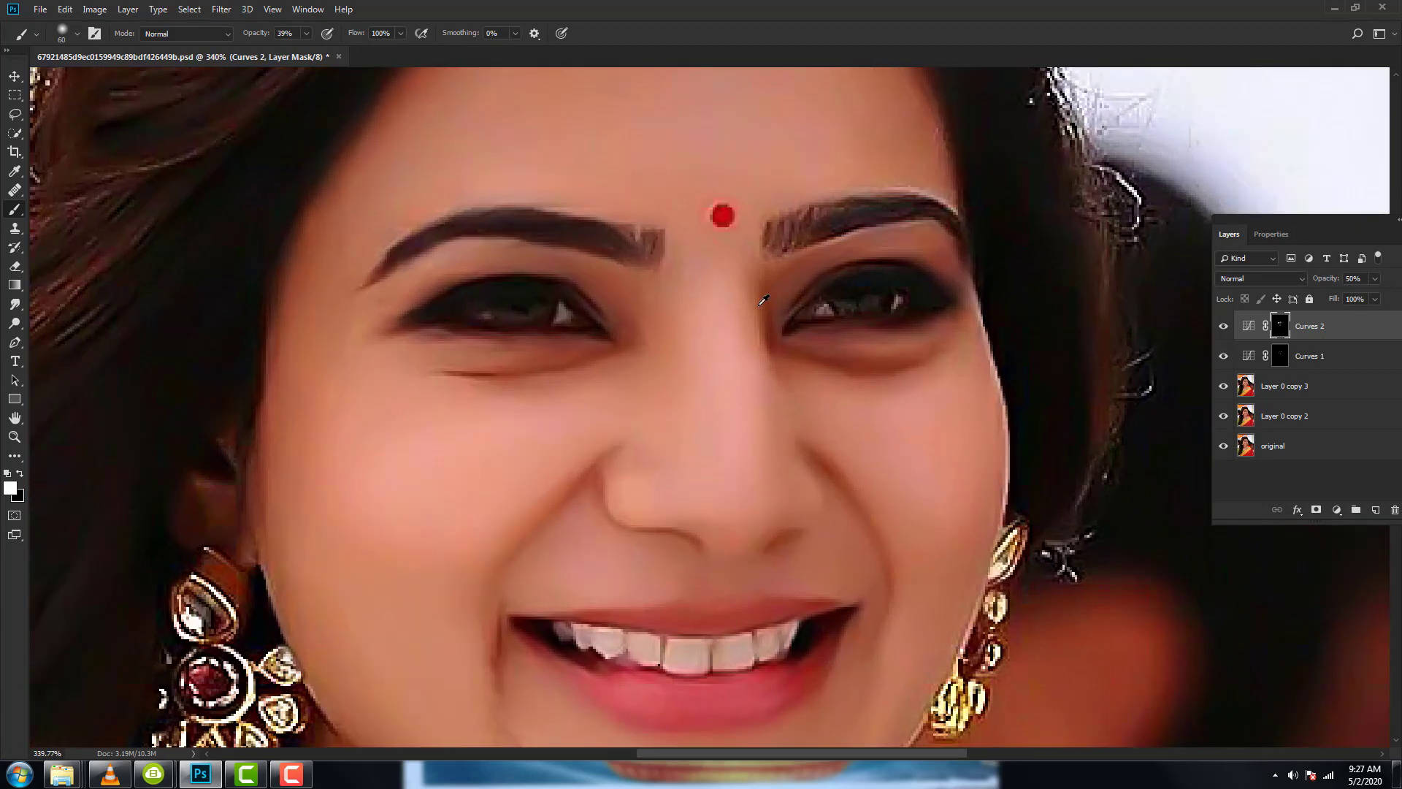
scroll(763, 303, "up", 1)
scroll(796, 406, "up", 1)
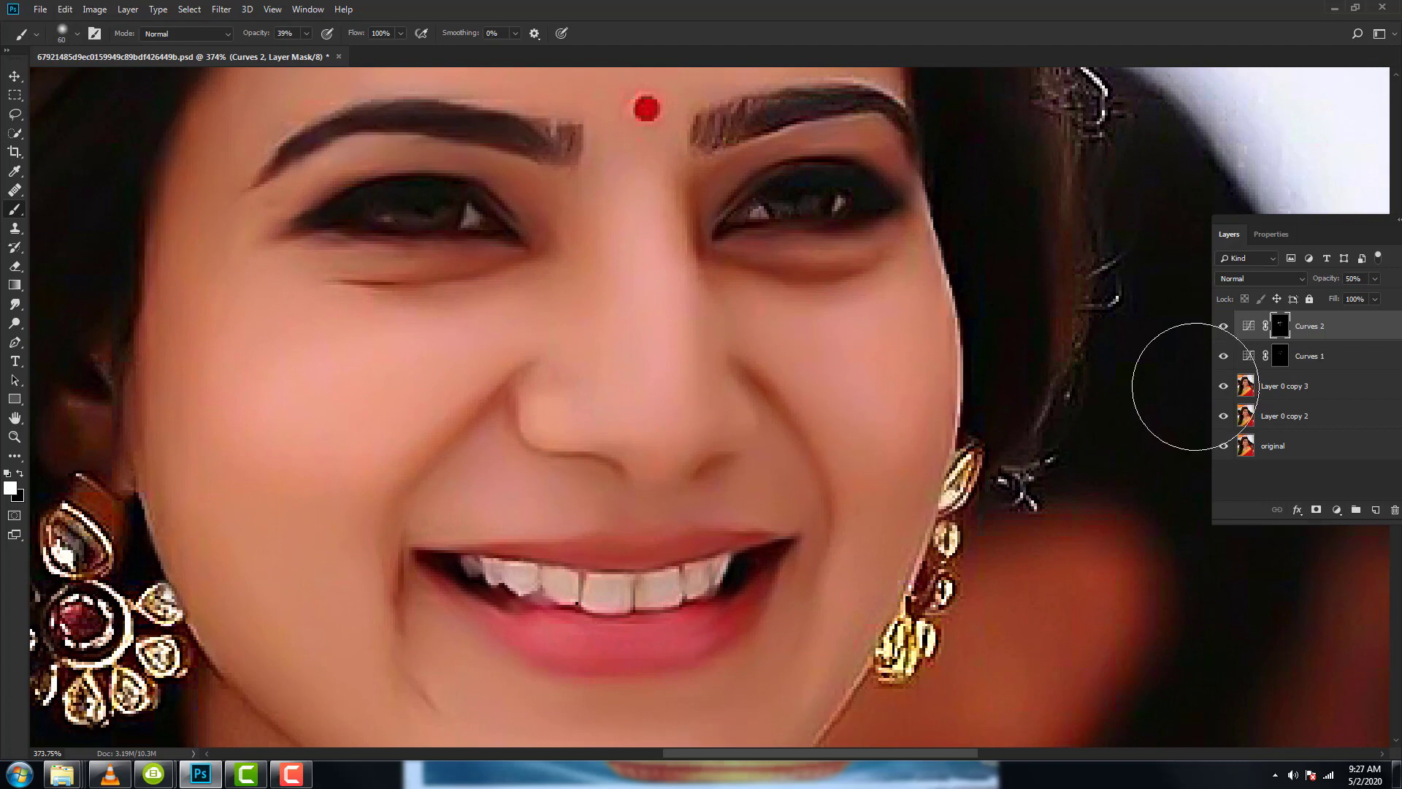
Merge the layers from the top down to Layer 0 copy 2 into one Curves 2 layer.
left_click(1289, 418, "shift")
right_click(1319, 372)
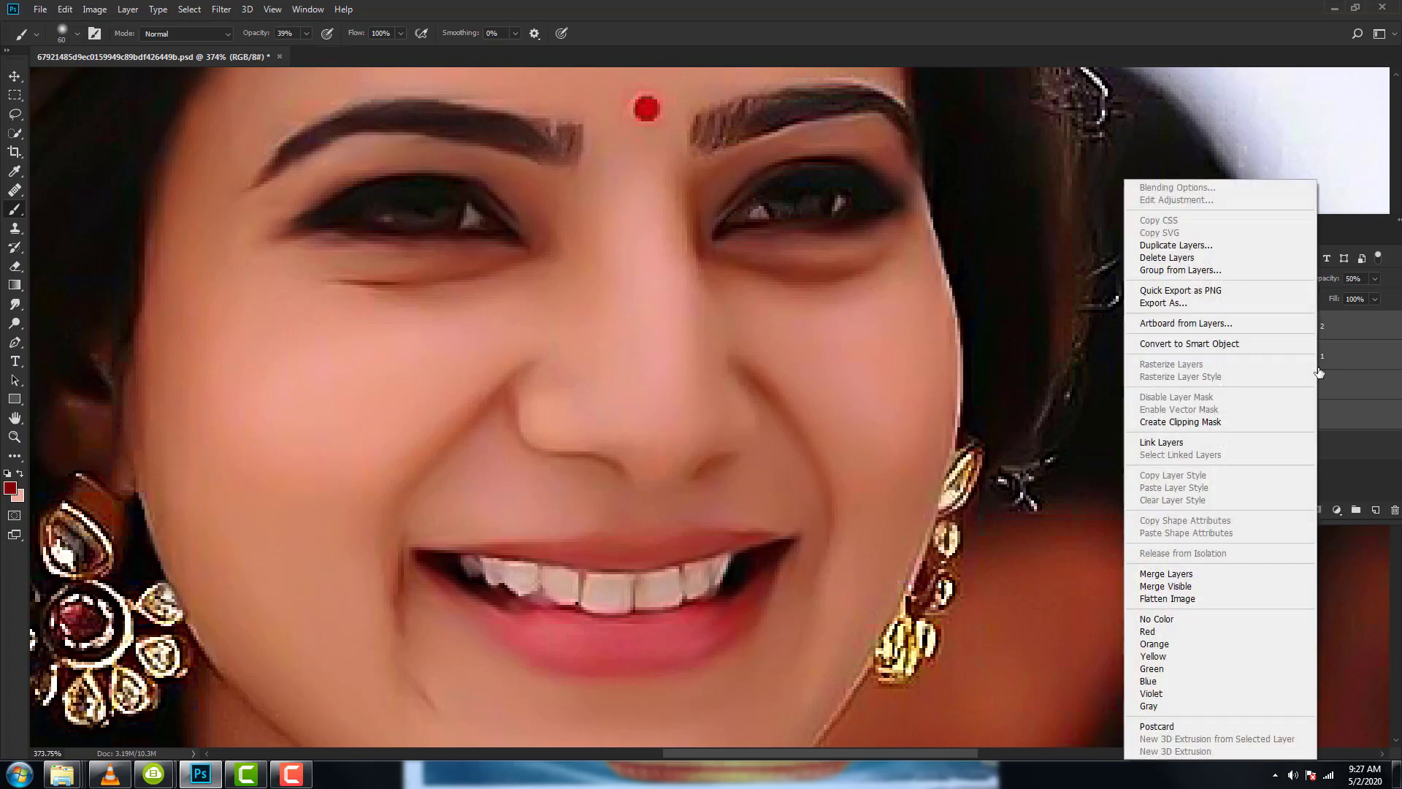
left_click(1167, 573)
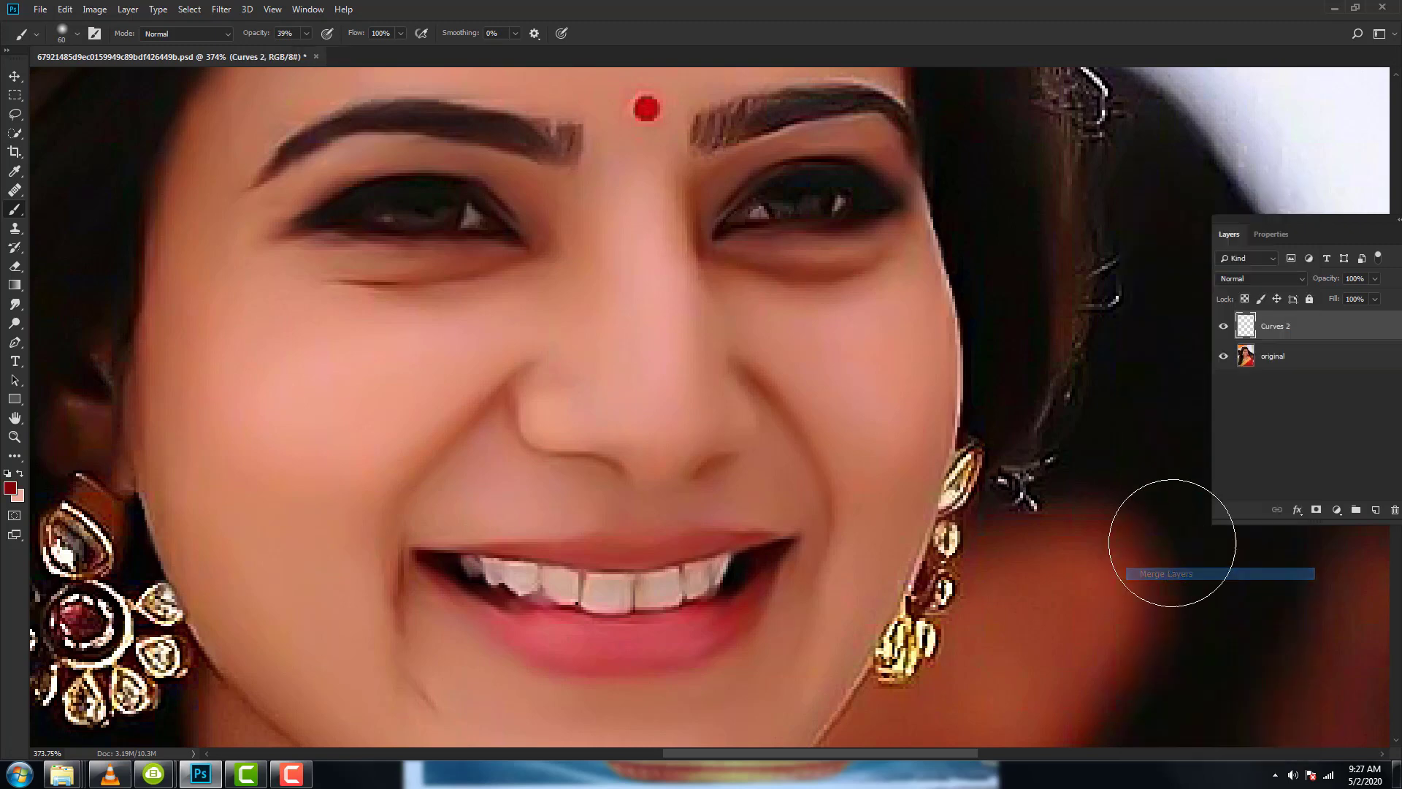
left_click(1227, 330)
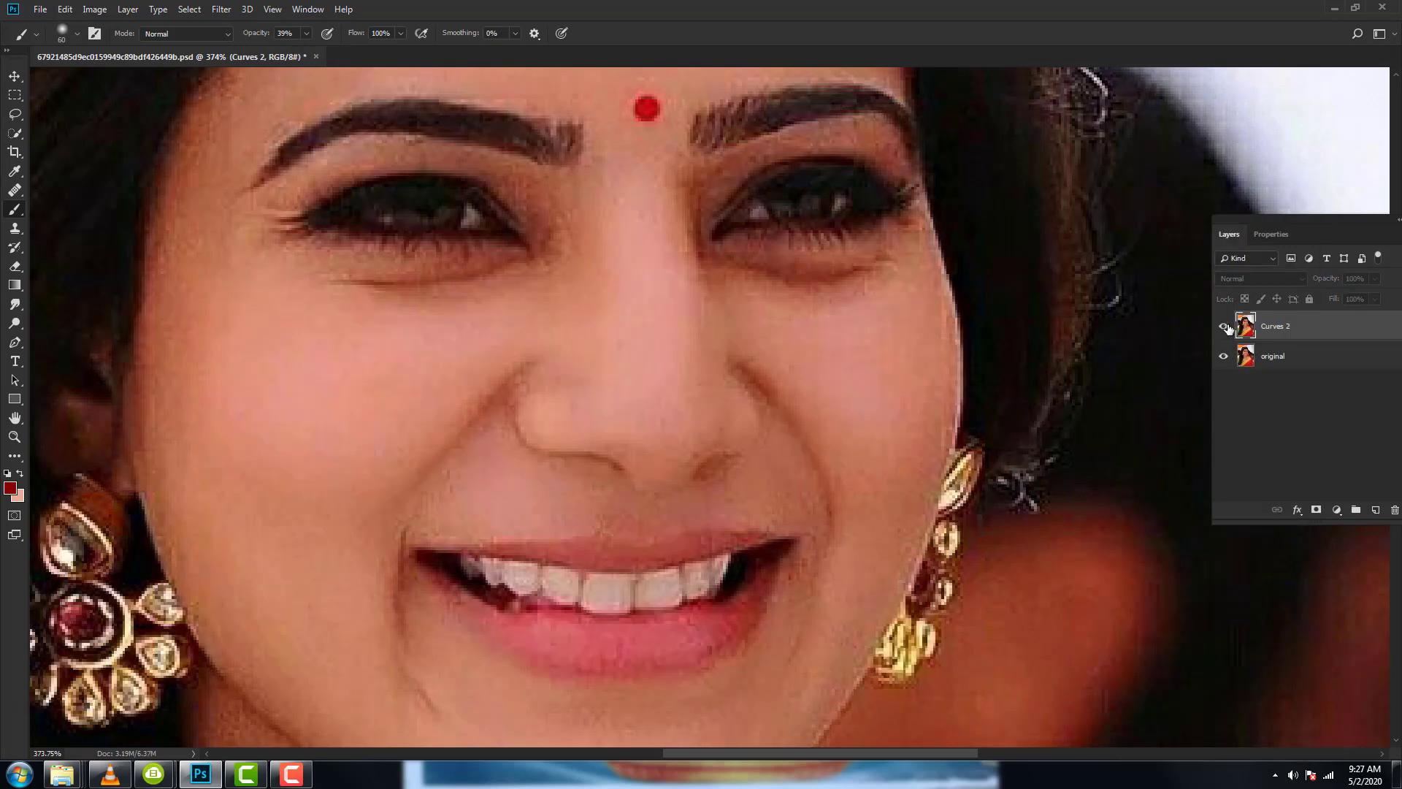
left_click(1227, 329)
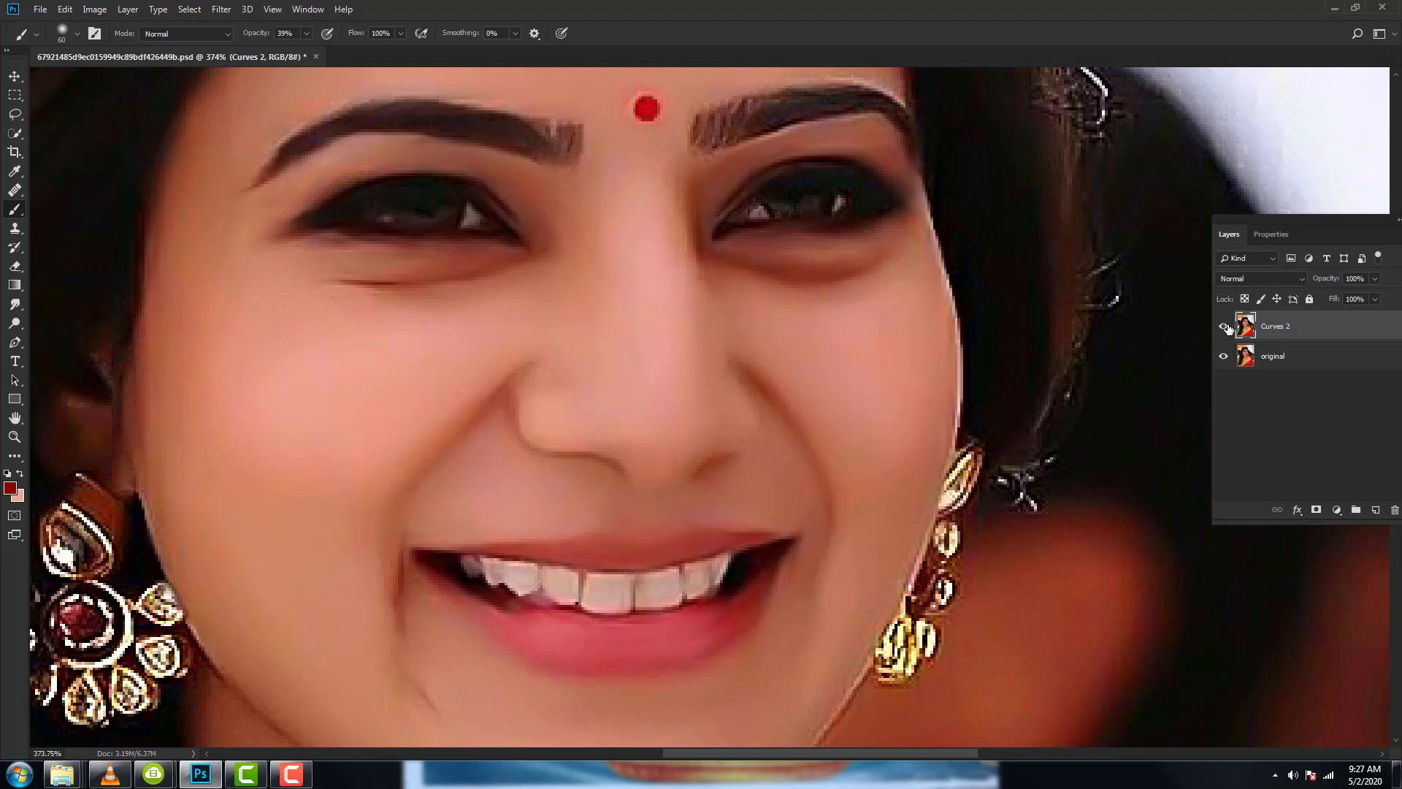
Duplicate the merged Curves 2 layer as Curves 2 copy.
right_click(1285, 330)
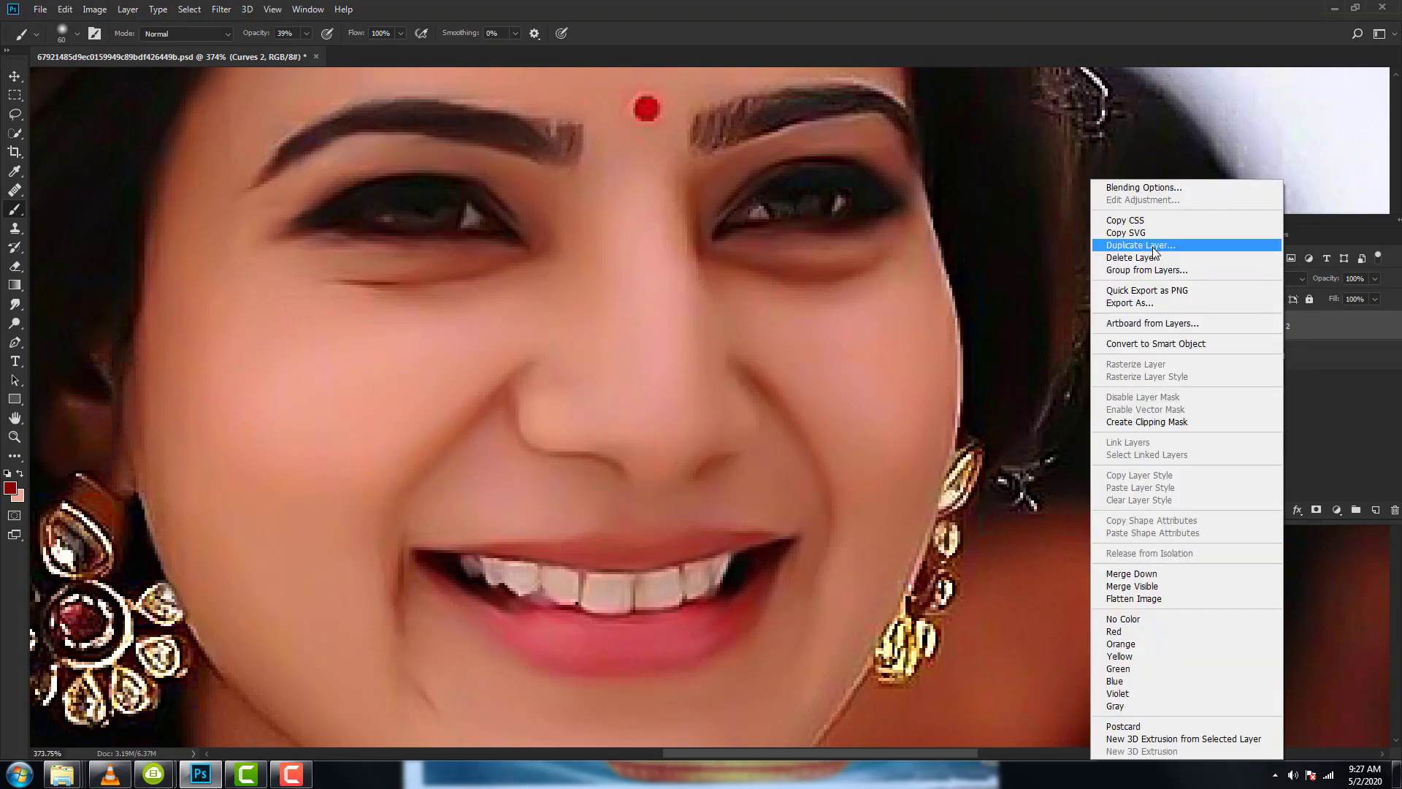
left_click(1153, 246)
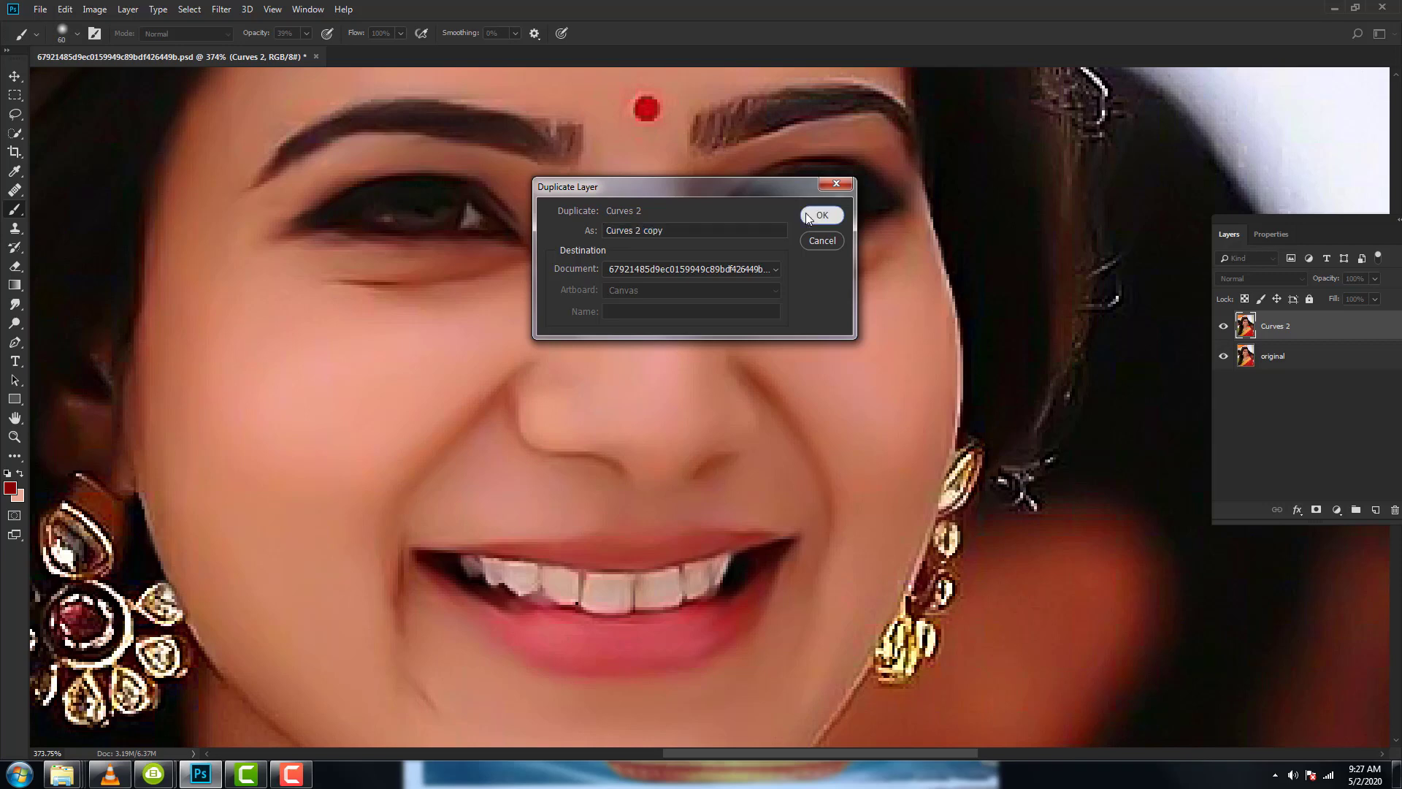
left_click(806, 214)
scroll(745, 388, "up", 1, "alt")
scroll(639, 324, "up", 1, "alt")
scroll(639, 324, "up", 1, "alt")
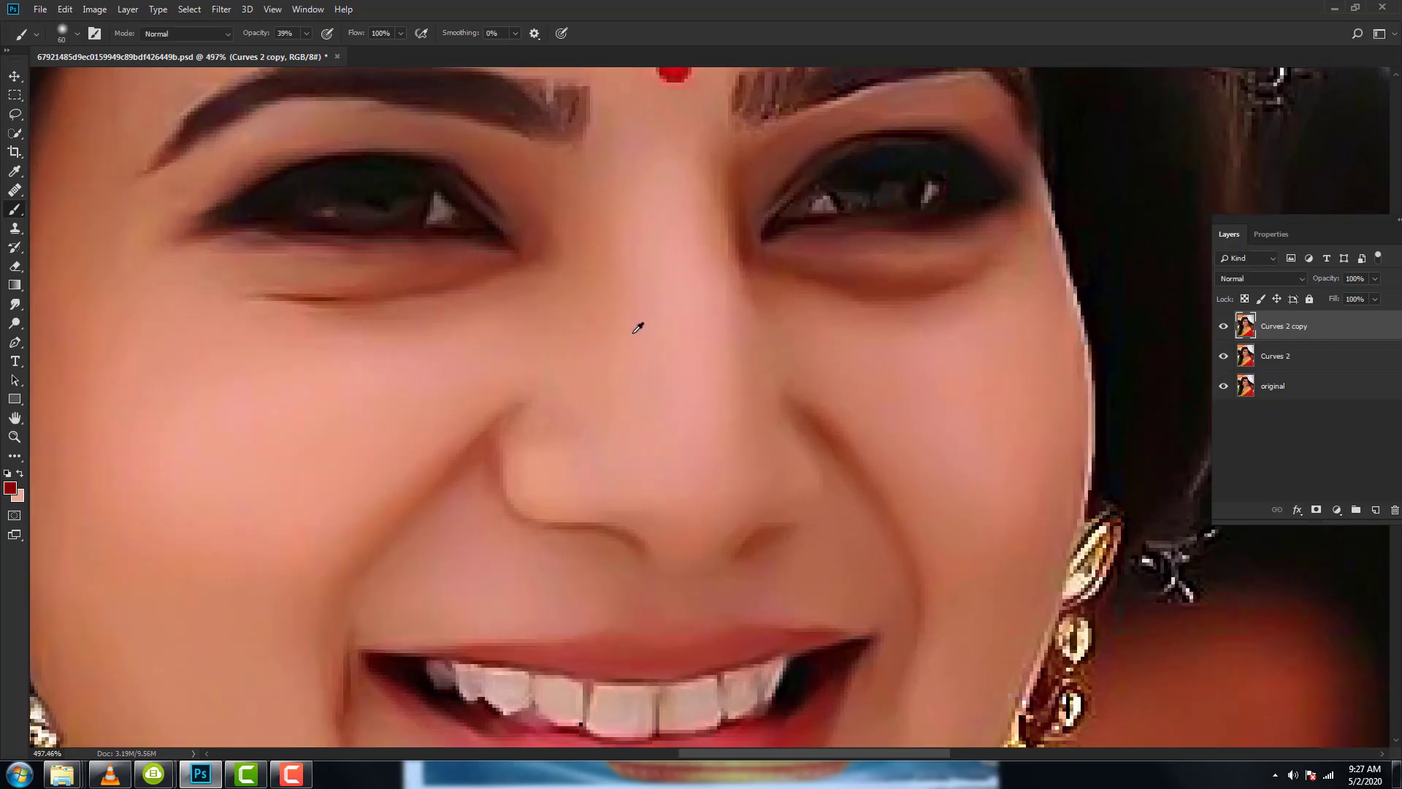
Pick the Smudge tool and work around the left eyebrow on Curves 2 copy.
left_click(19, 304)
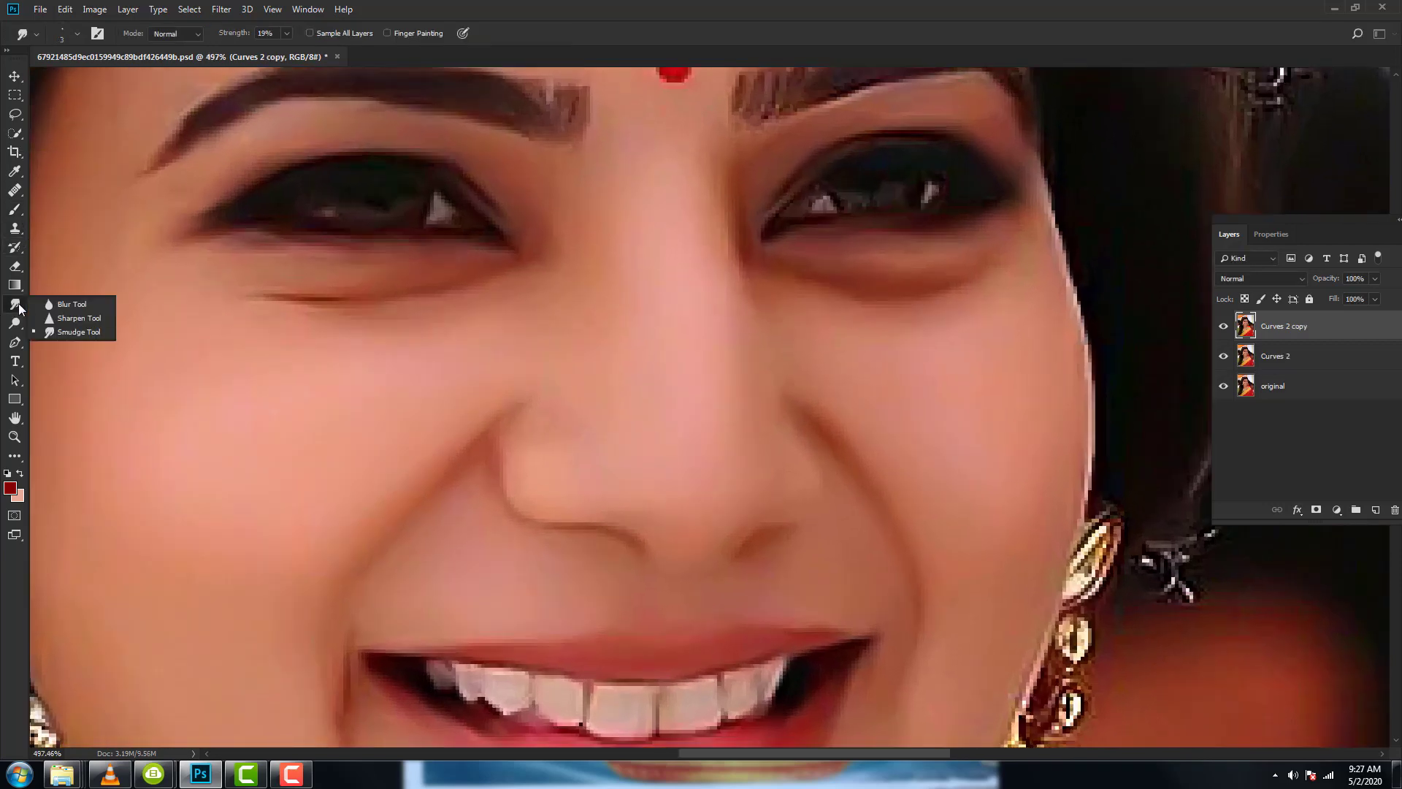
left_click(77, 330)
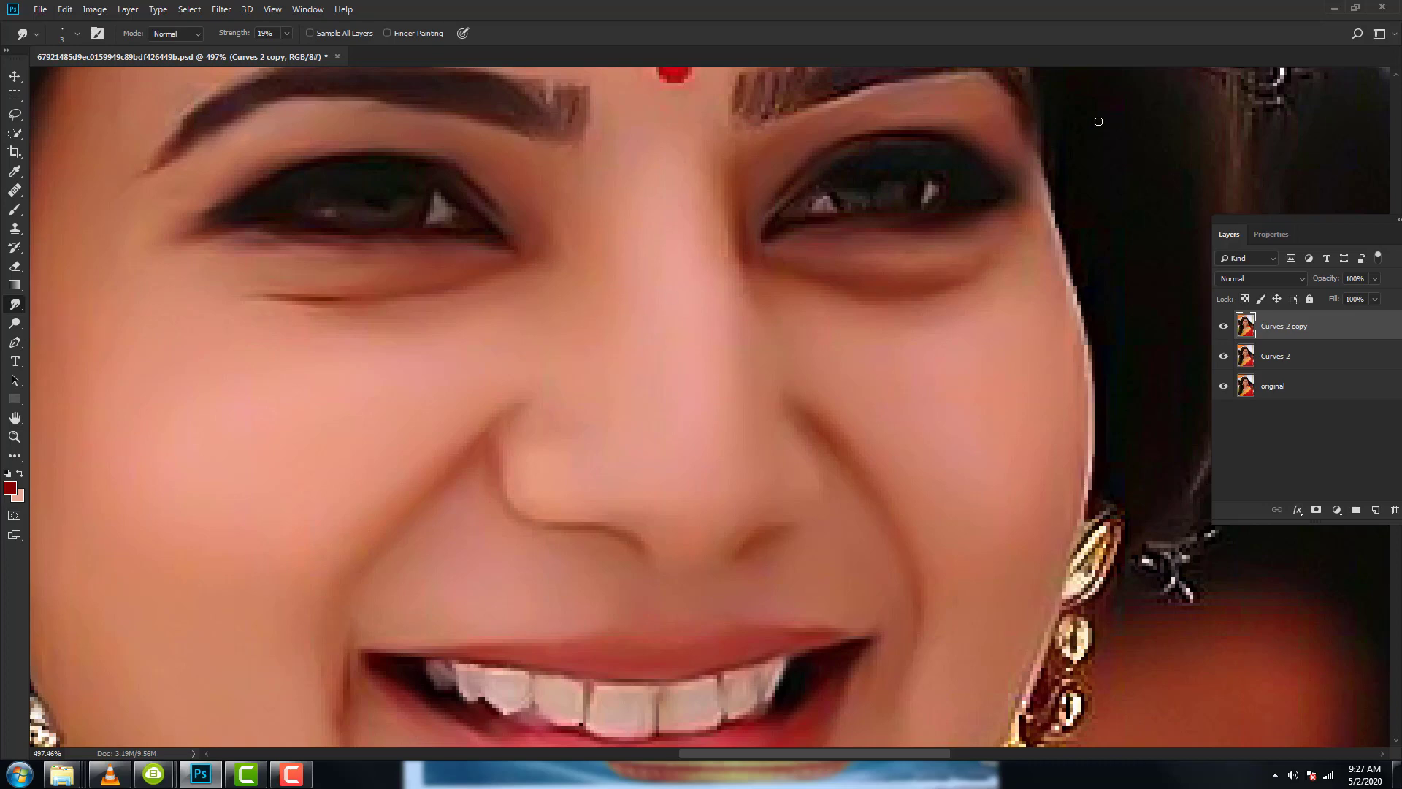
left_click_drag(608, 464, 820, 650)
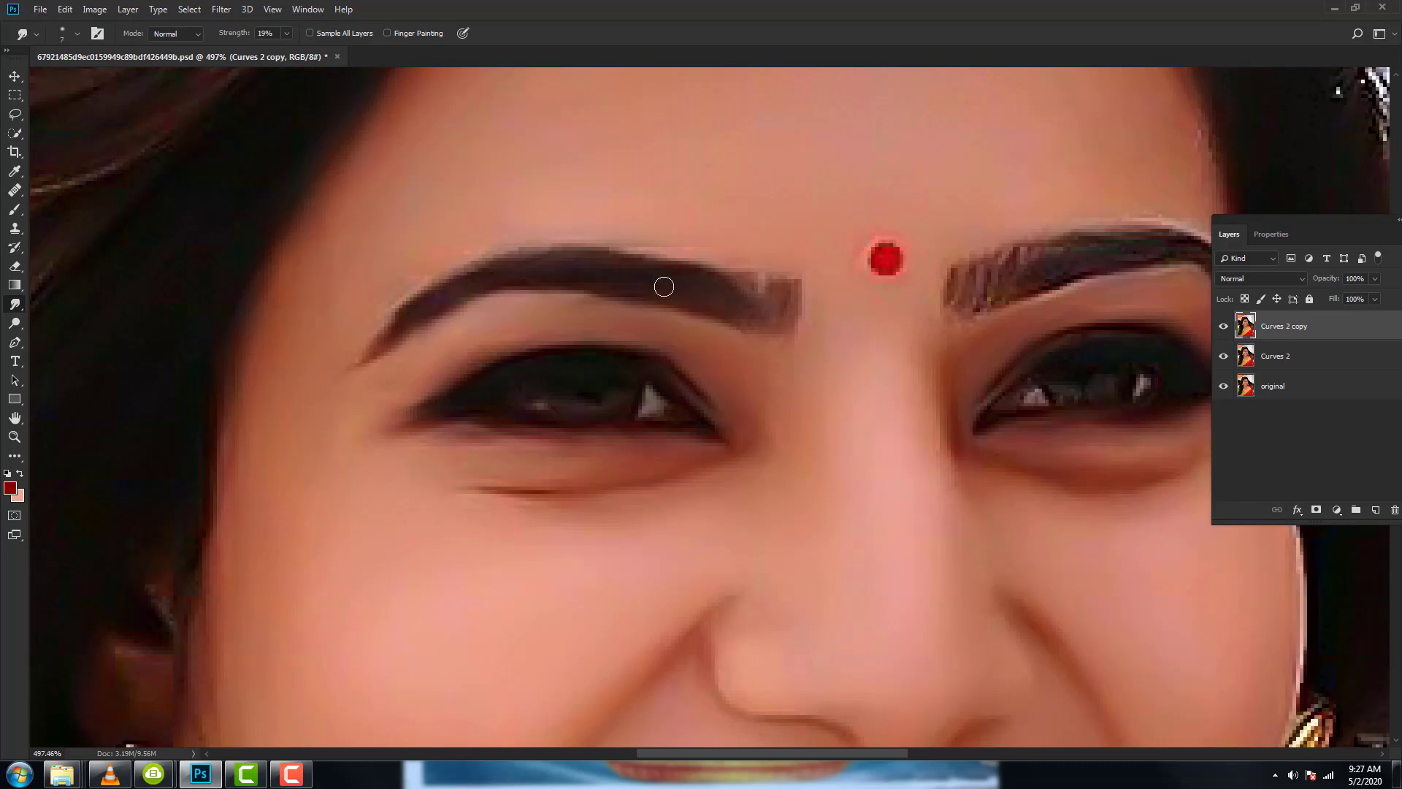
left_click_drag(664, 287, 742, 328)
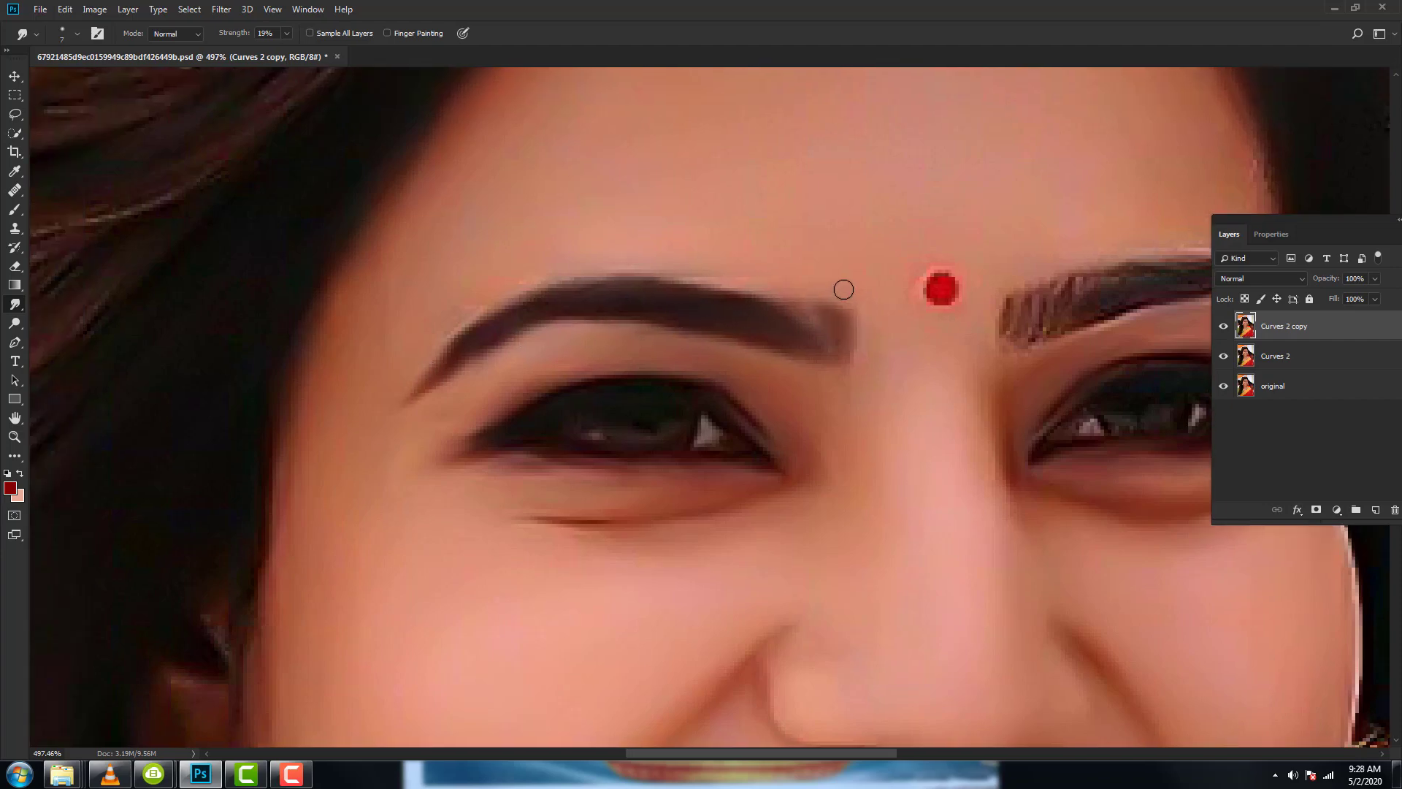
left_click_drag(678, 272, 780, 309)
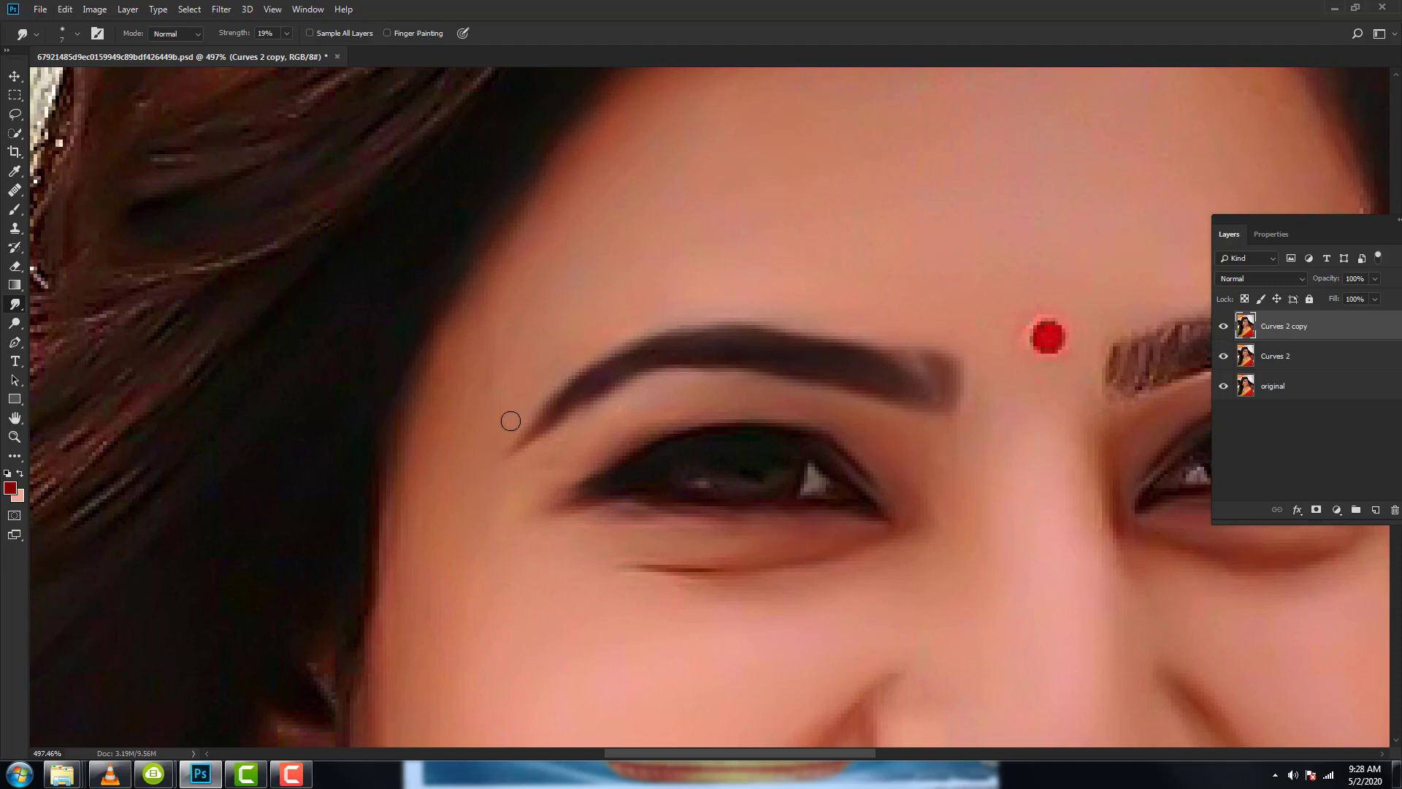
Pan around the face to check the smudged lash lines and under-eye areas.
scroll(1036, 401, "right", 2)
scroll(907, 295, "right", 3)
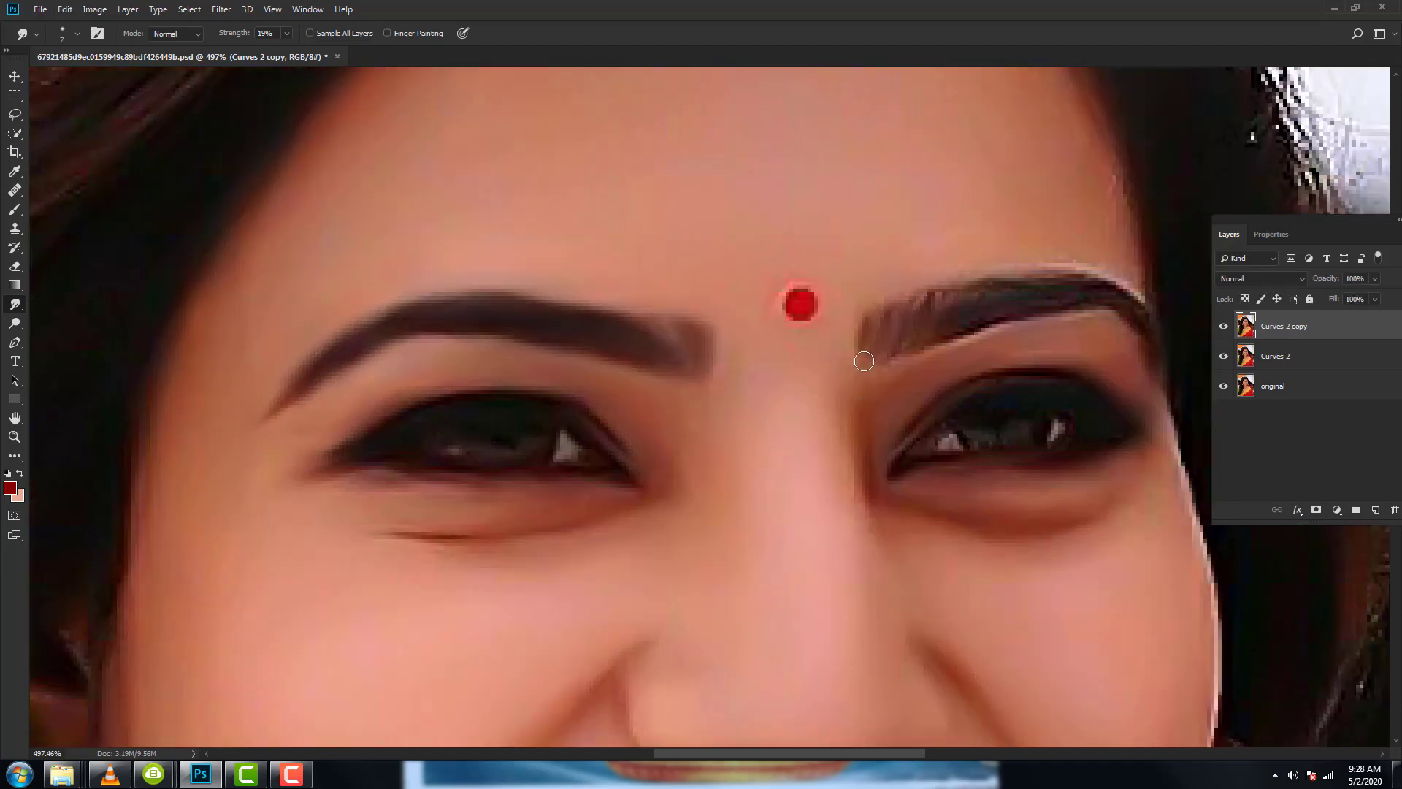
scroll(1072, 311, "right", 1)
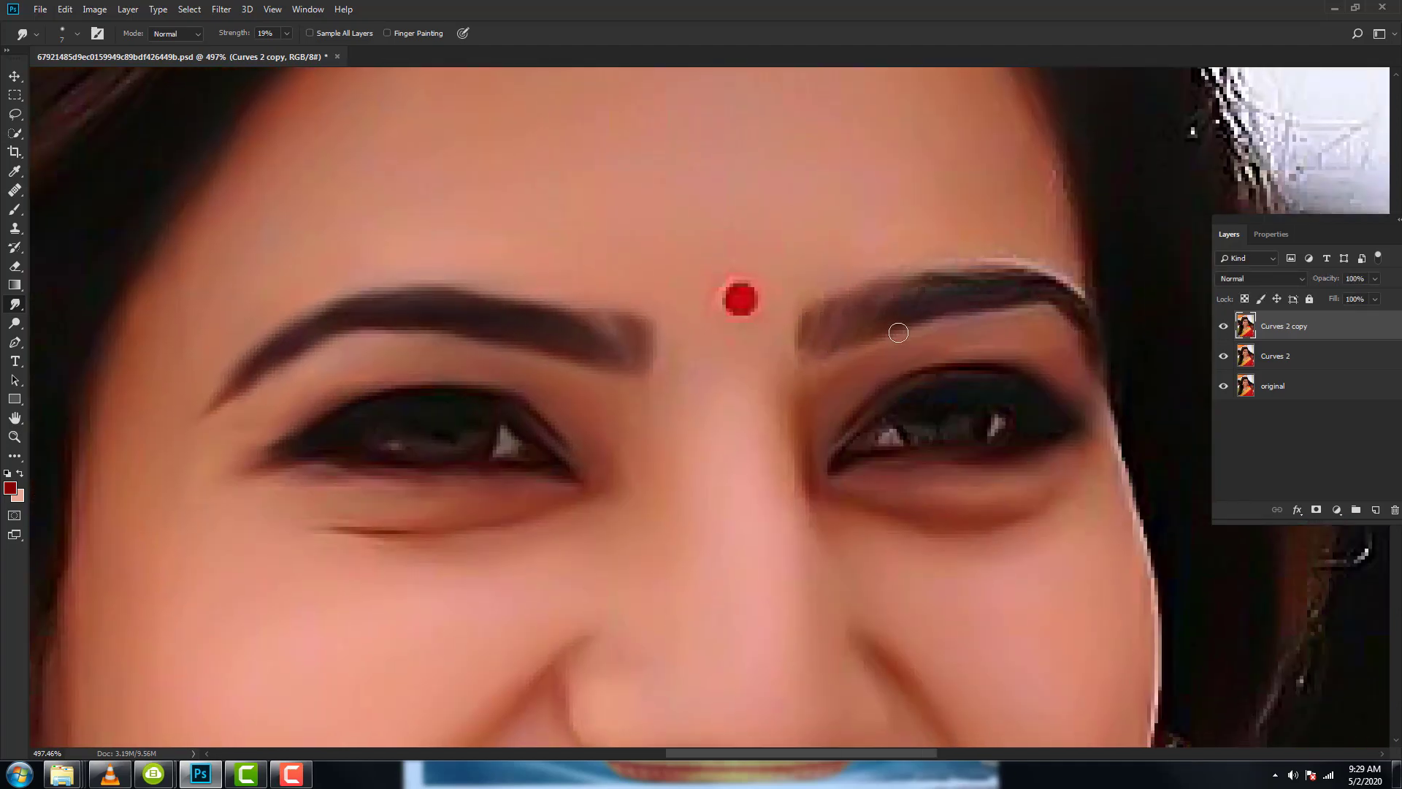
scroll(915, 302, "right", 2)
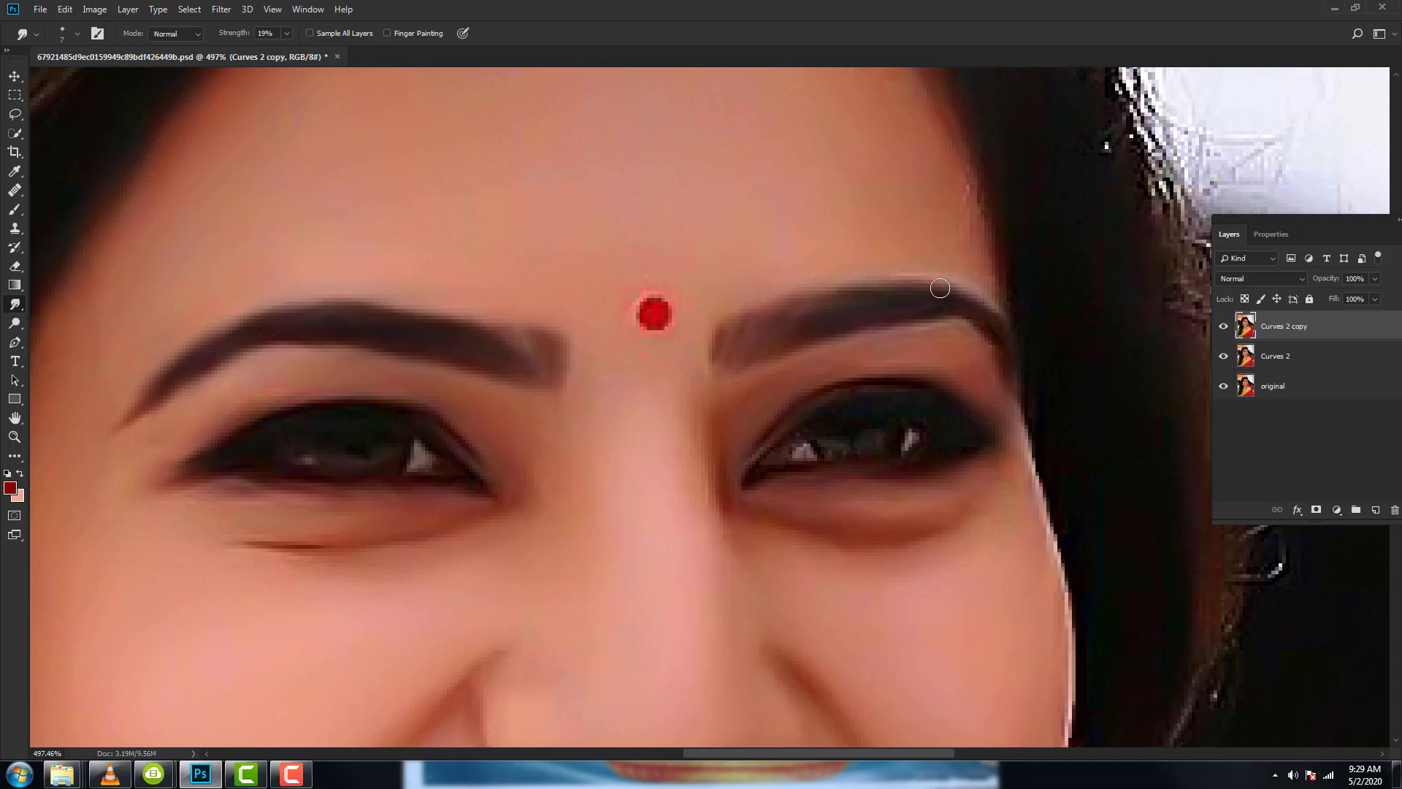
scroll(1011, 228, "down", 1)
scroll(1005, 316, "down", 2)
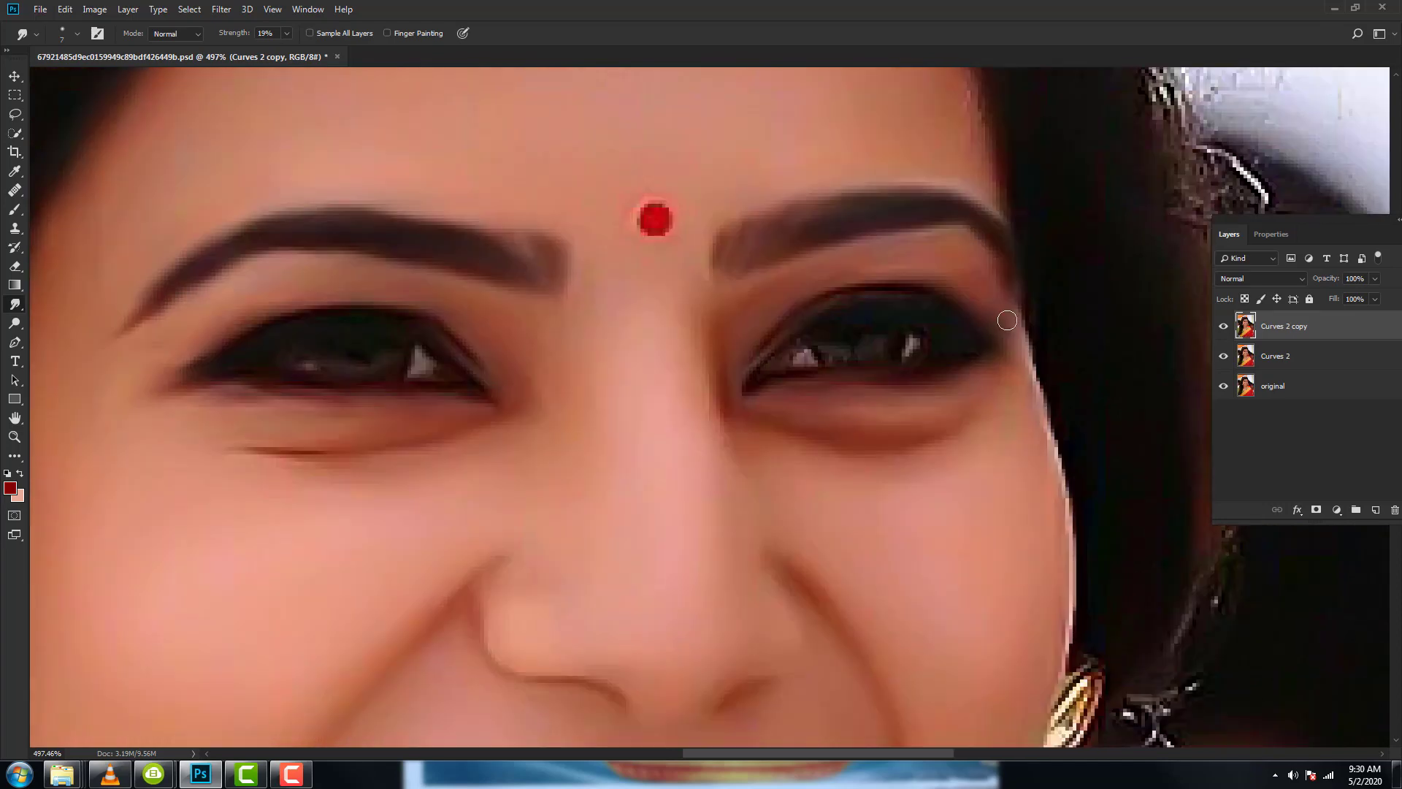
scroll(1011, 319, "down", 3)
scroll(1037, 471, "down", 3)
scroll(1021, 379, "down", 1)
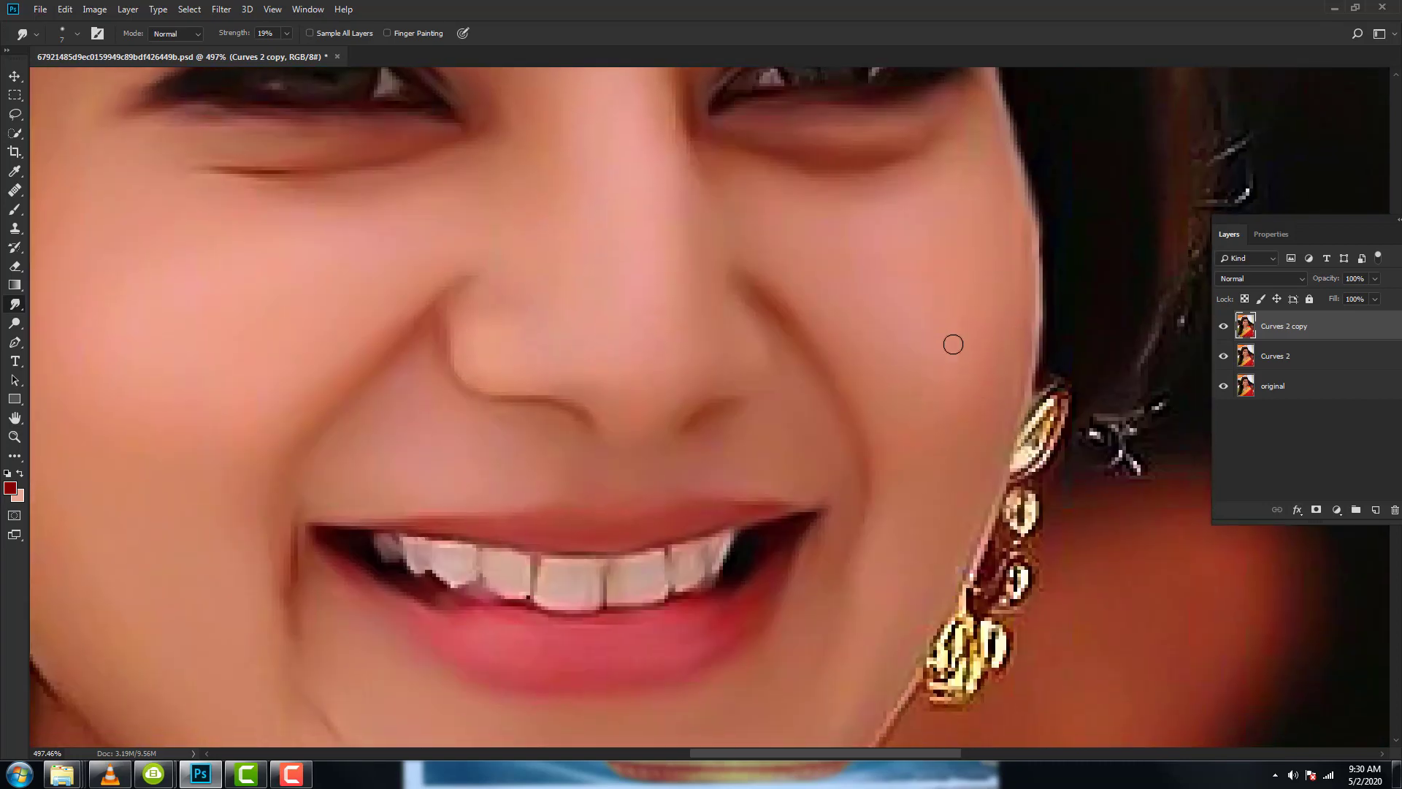
scroll(952, 345, "up", 2)
scroll(952, 344, "left", 1)
scroll(977, 275, "up", 2)
scroll(977, 275, "left", 1)
scroll(1015, 343, "up", 1)
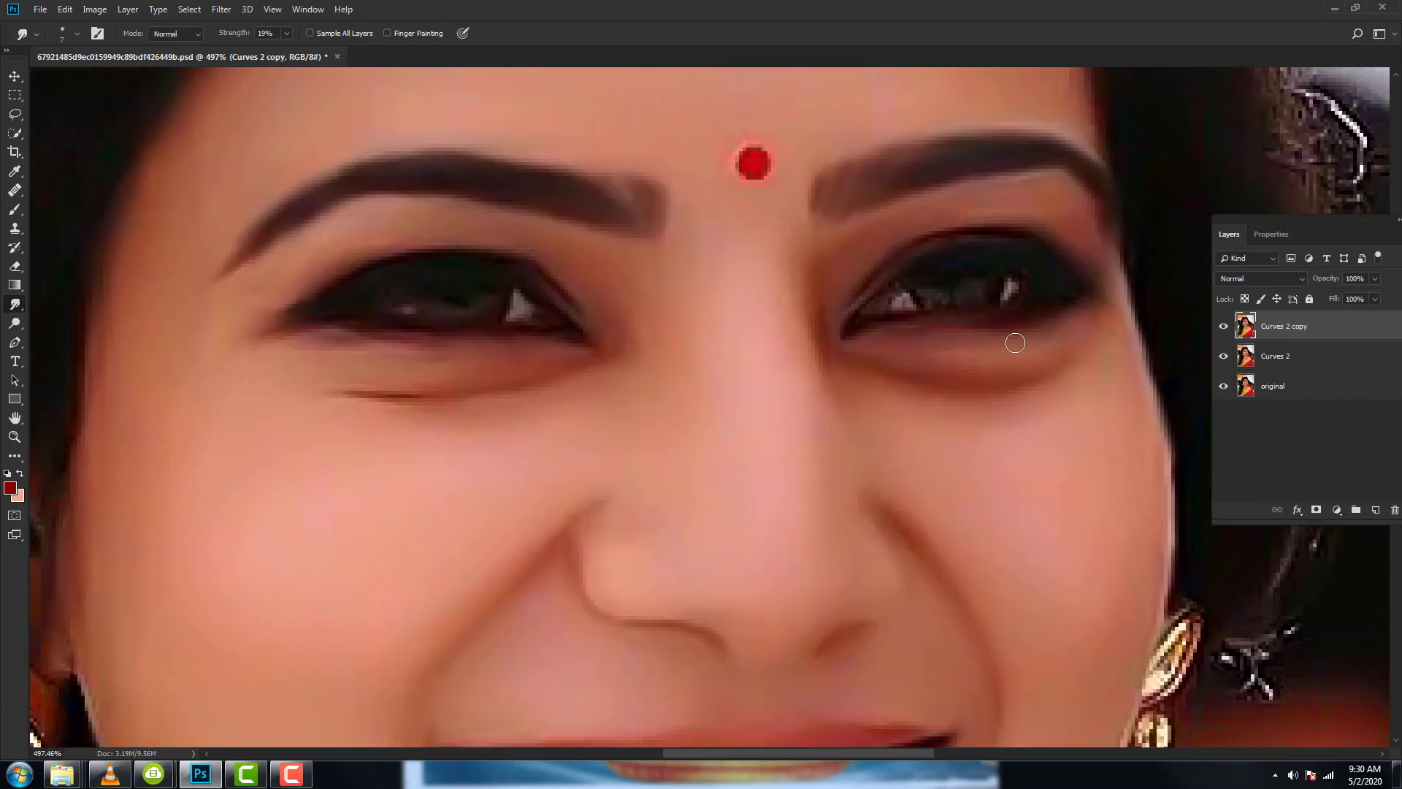
scroll(1015, 343, "up", 2)
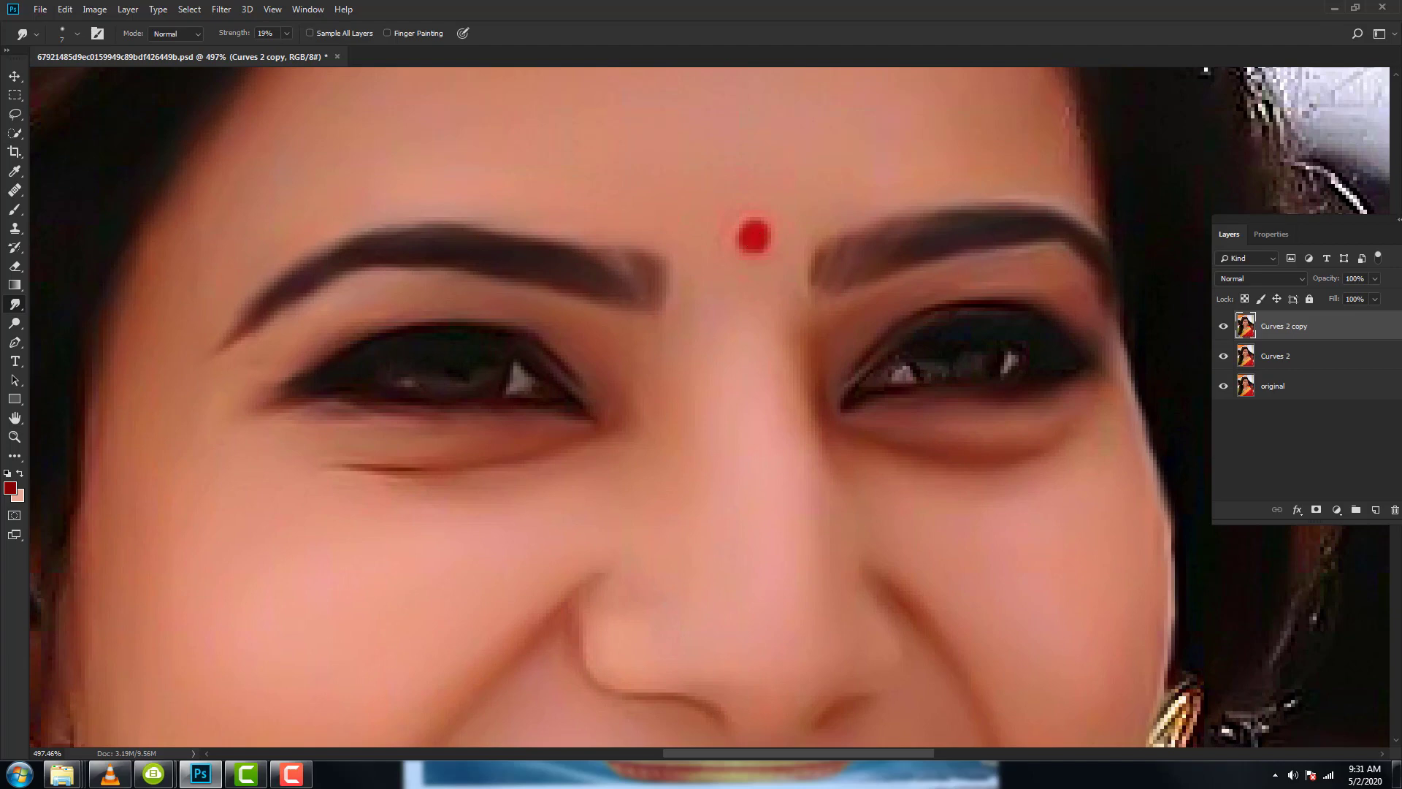
scroll(845, 263, "down", 2)
scroll(845, 263, "right", 1)
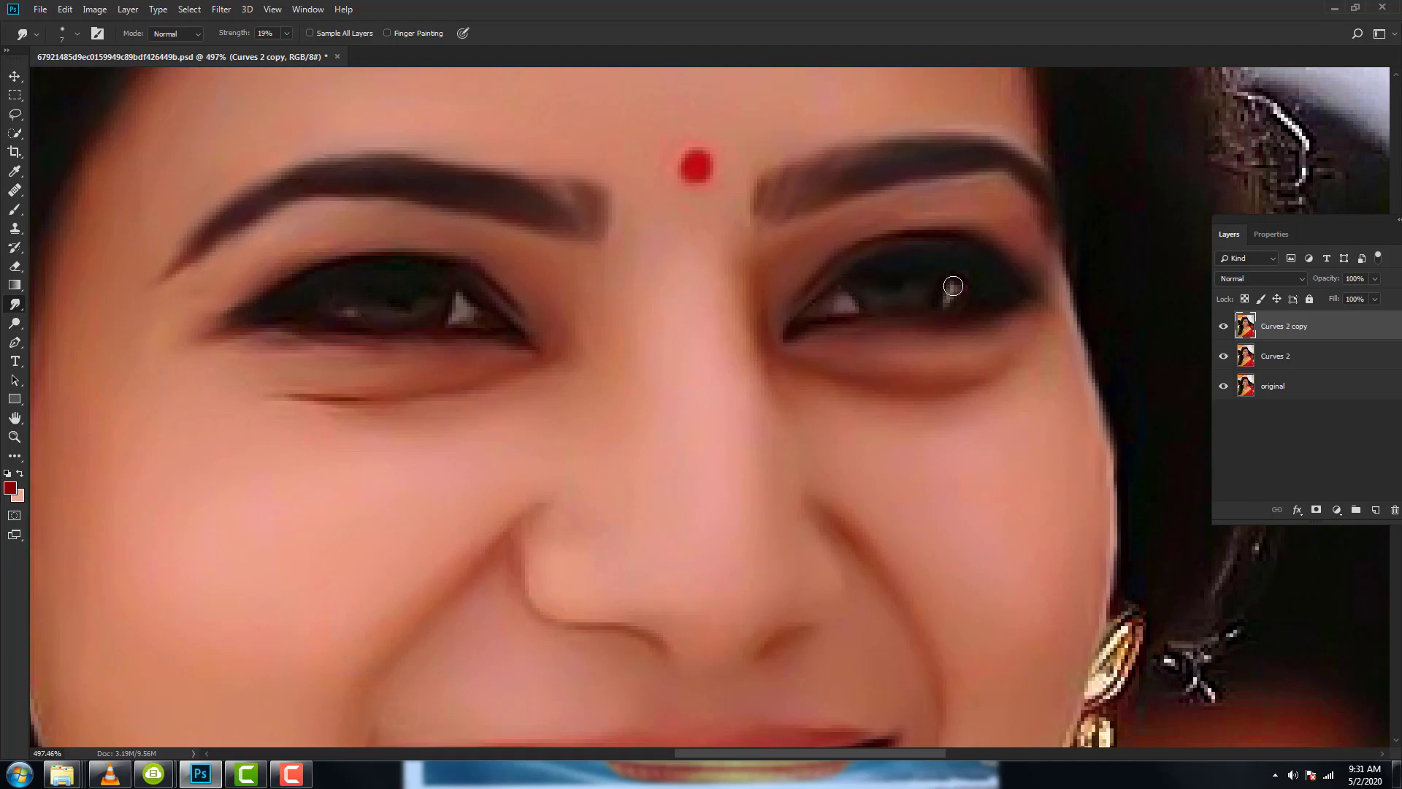
scroll(483, 296, "left", 4)
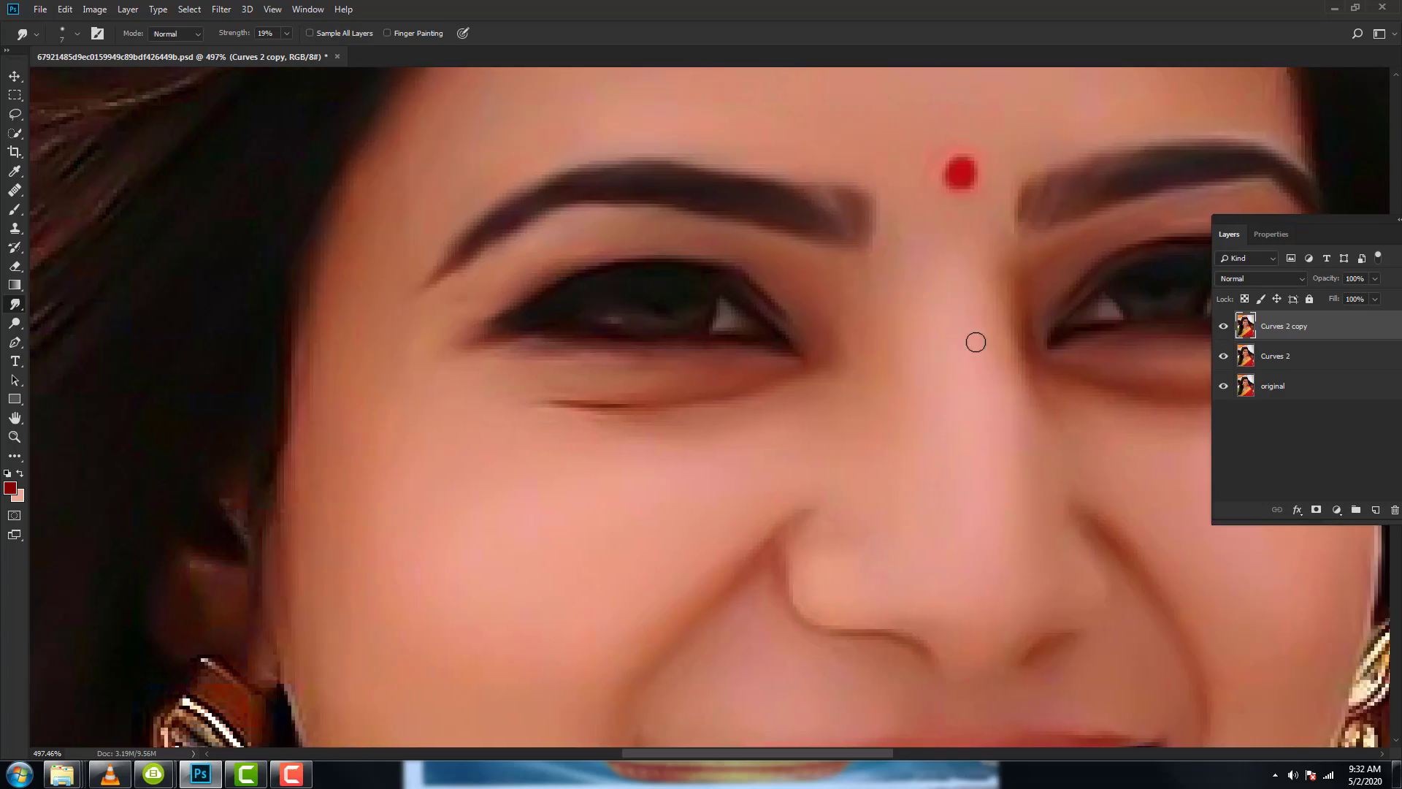
scroll(976, 342, "down", 5)
scroll(637, 319, "up", 1)
scroll(636, 320, "up", 1)
scroll(637, 320, "up", 2)
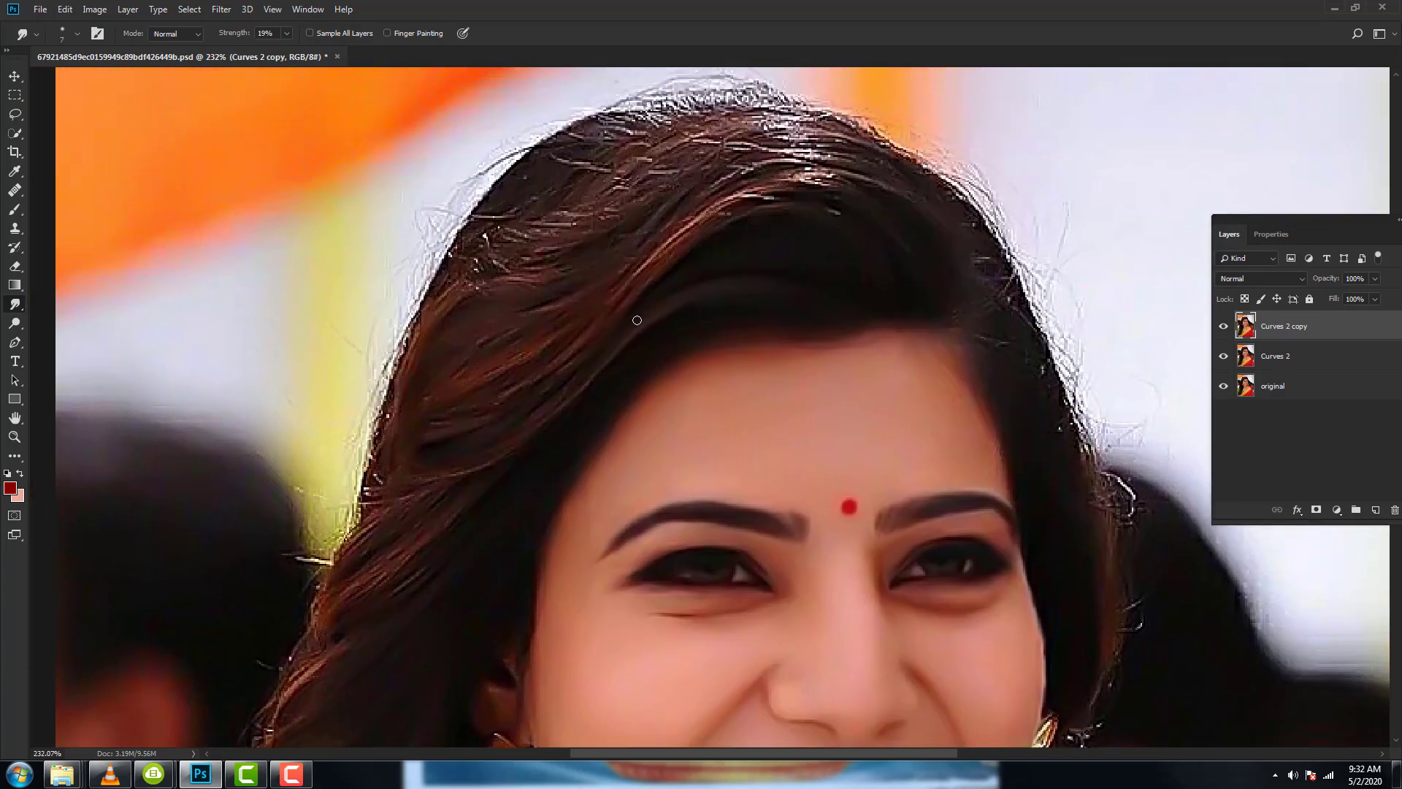
scroll(515, 460, "up", 1)
Set smudge strength to 67% and smooth stray hair near the hairline.
scroll(515, 461, "up", 1)
key("6")
key("7")
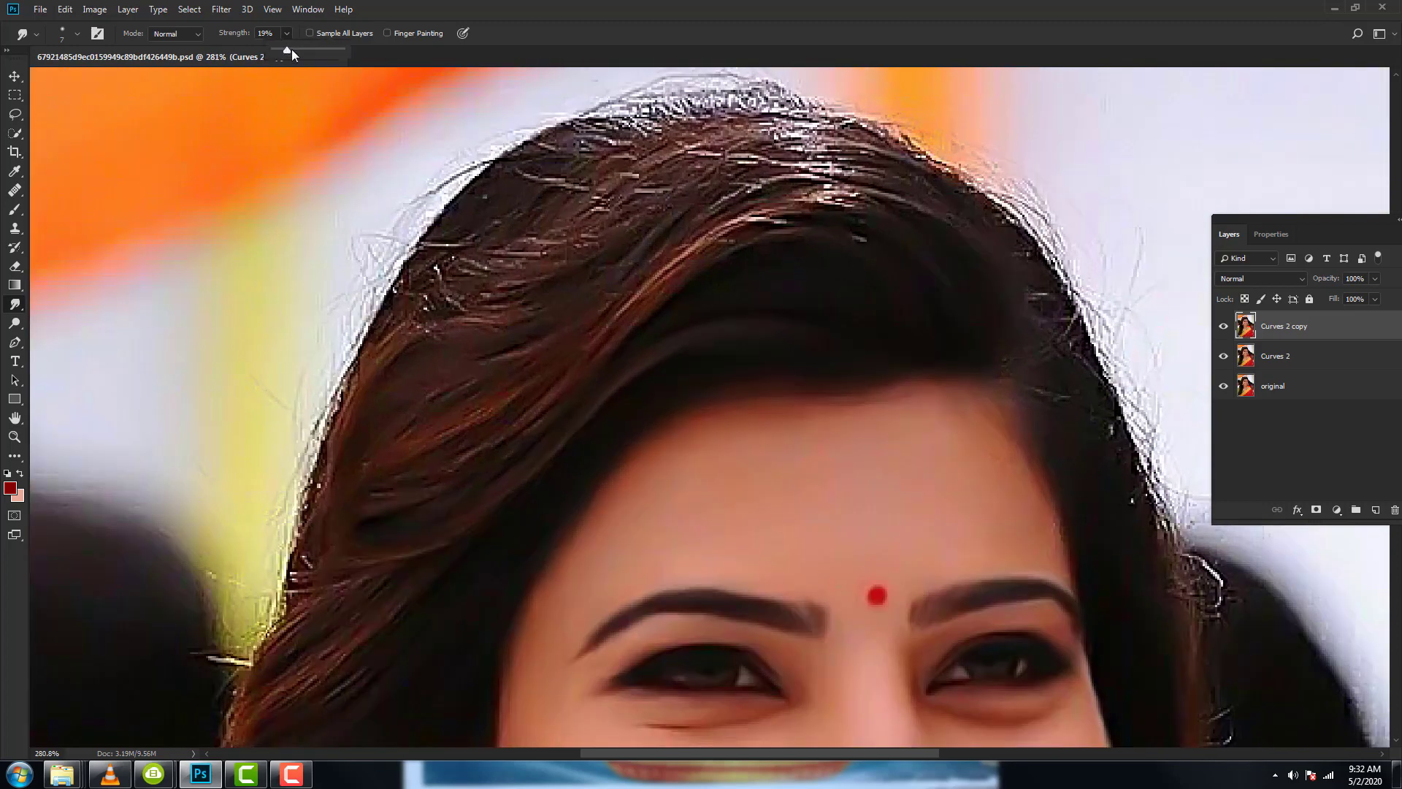
mouse_move(609, 321)
left_mouse_down()
mouse_move(701, 249)
mouse_move(782, 214)
left_mouse_up()
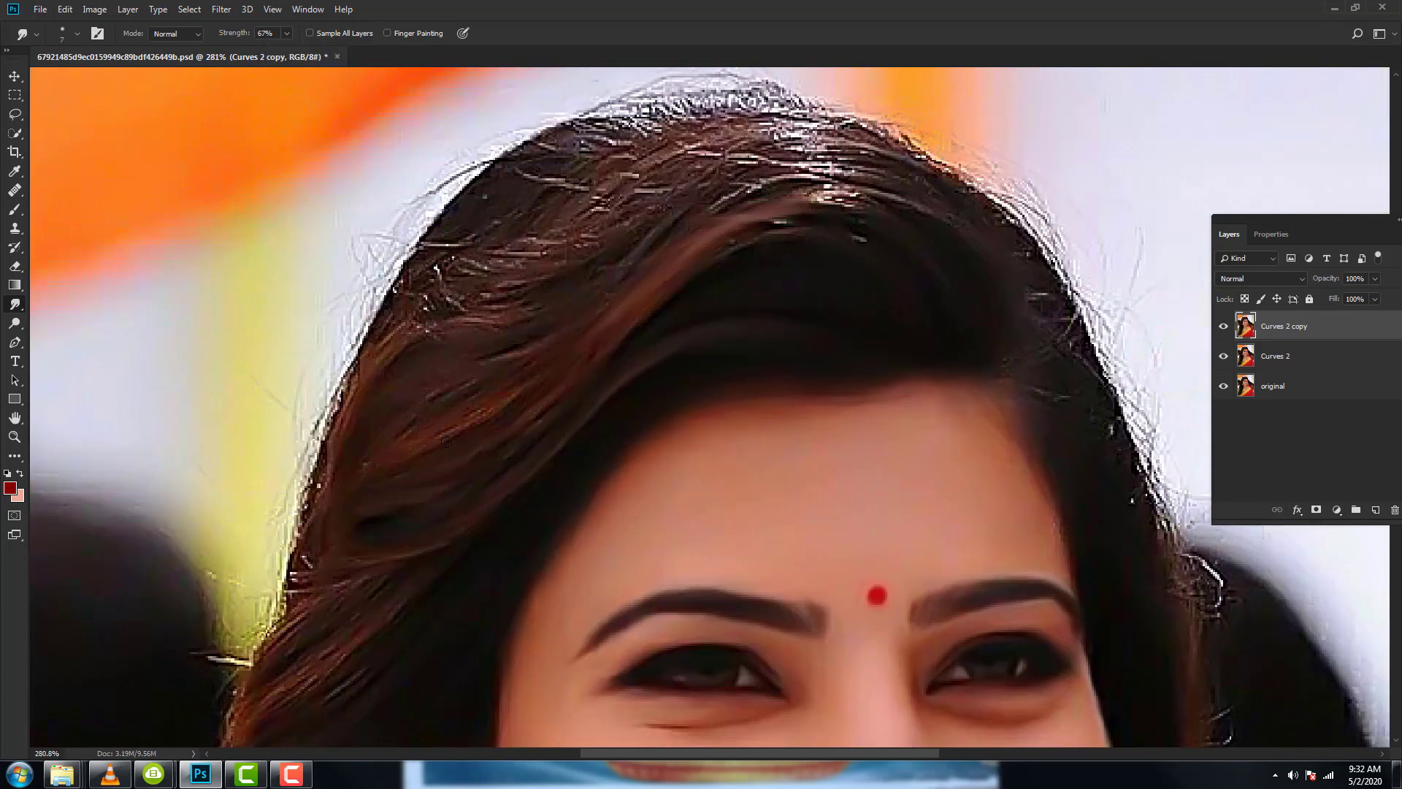
Blend the hair strands along the top of the head.
scroll(694, 241, "up", 1)
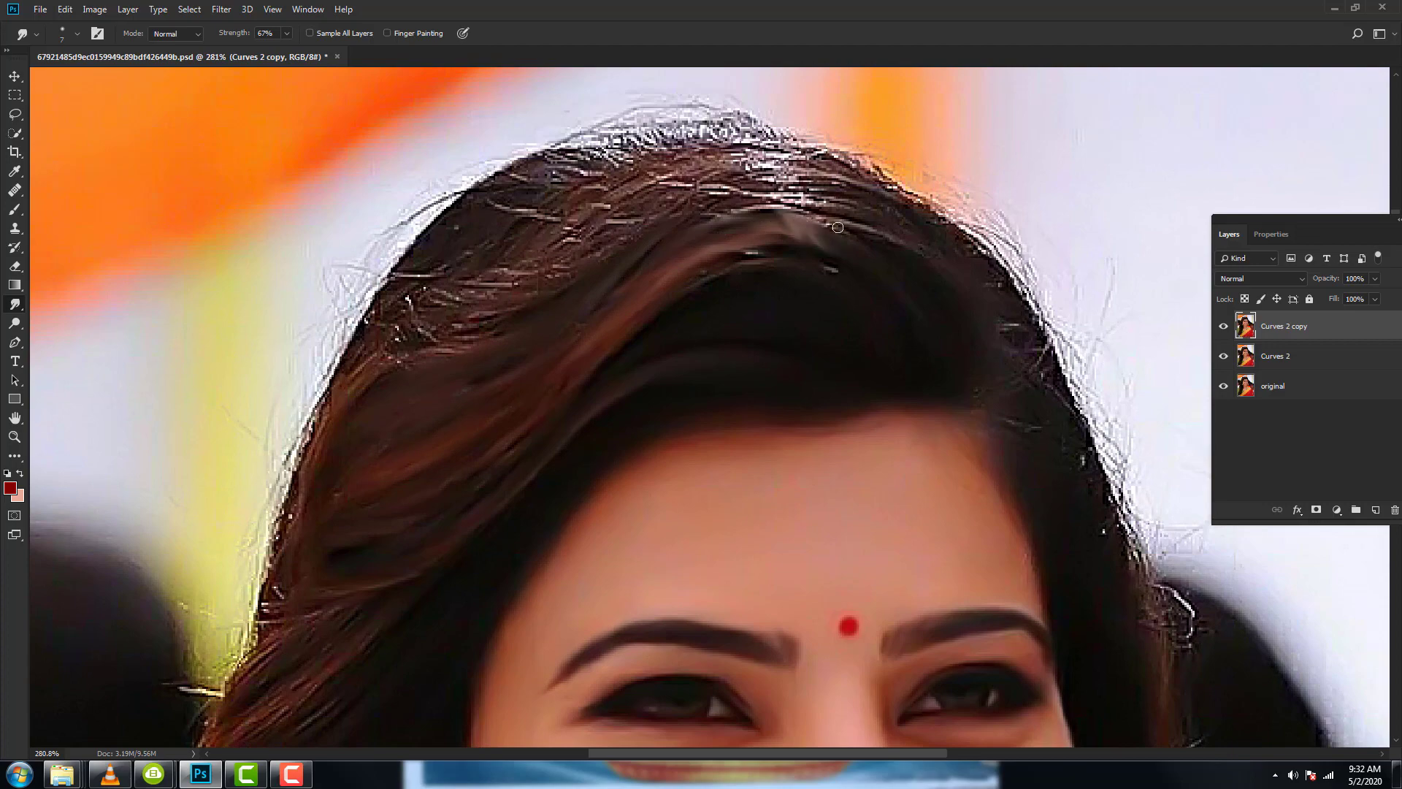
scroll(803, 252, "up", 2)
scroll(810, 263, "down", 3)
scroll(810, 262, "left", 5)
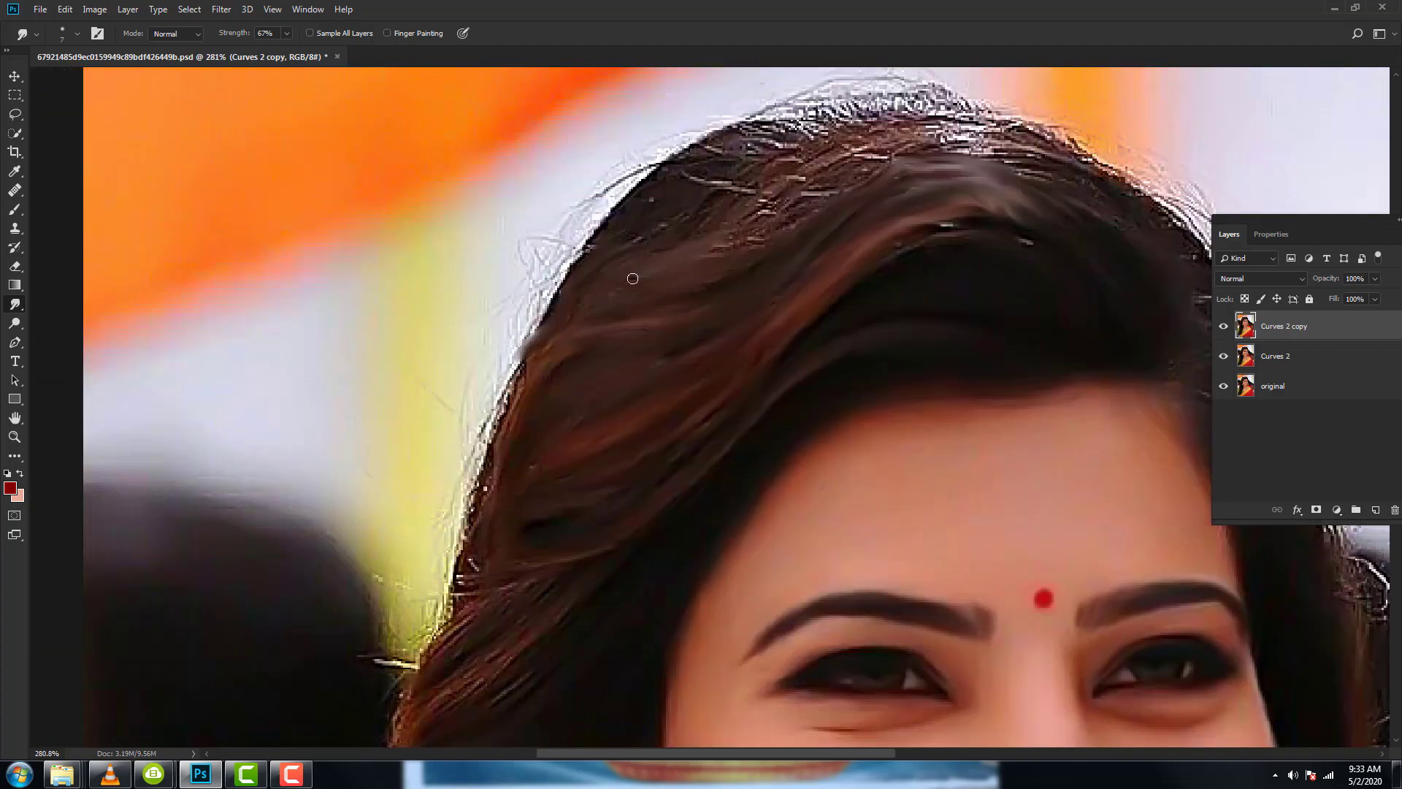
scroll(632, 275, "up", 1)
scroll(632, 275, "right", 2)
scroll(601, 244, "right", 3)
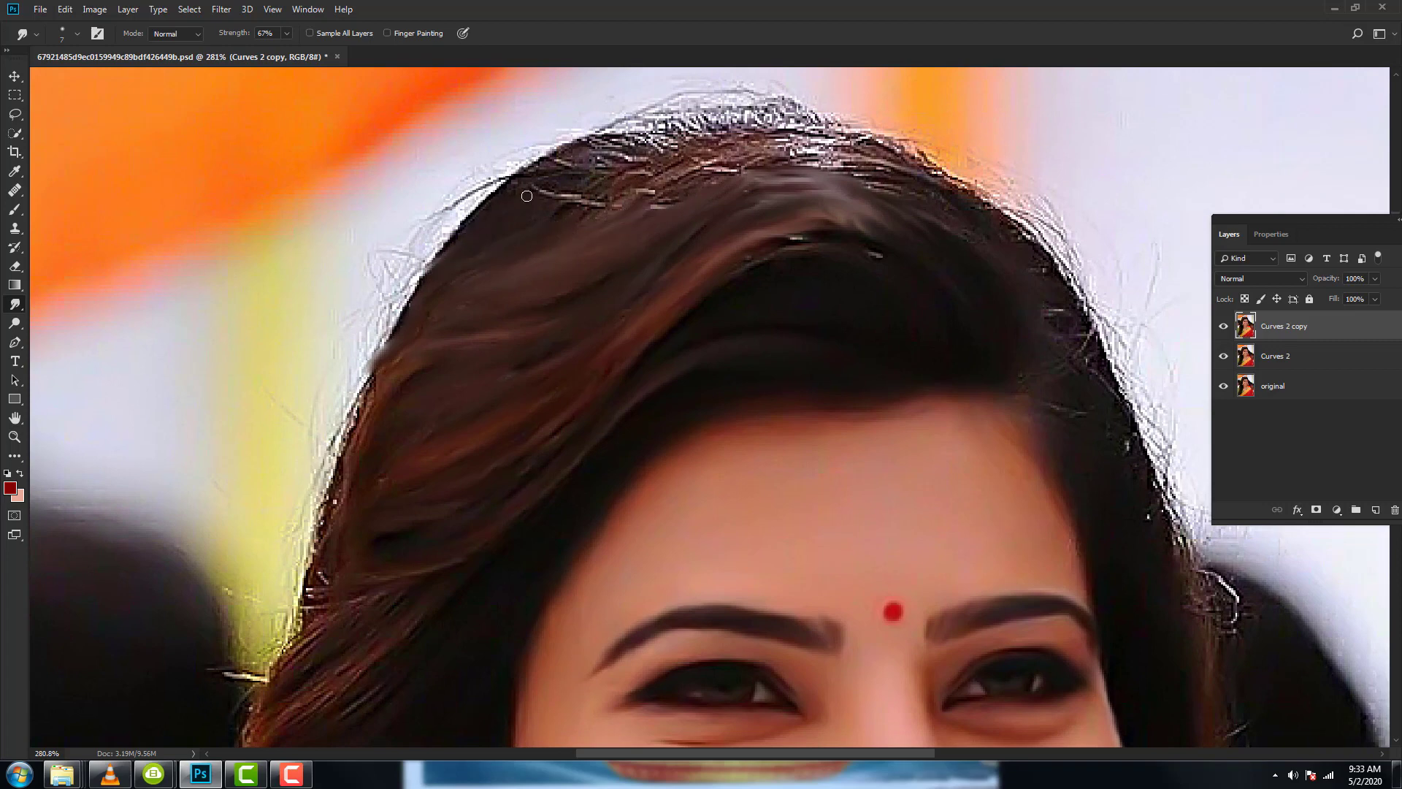
mouse_move(527, 195)
left_mouse_down()
mouse_move(620, 204)
mouse_move(701, 183)
mouse_move(576, 135)
mouse_move(750, 167)
mouse_move(614, 132)
mouse_move(811, 109)
left_mouse_up()
scroll(803, 117, "right", 3)
left_click_drag(731, 168, 711, 121)
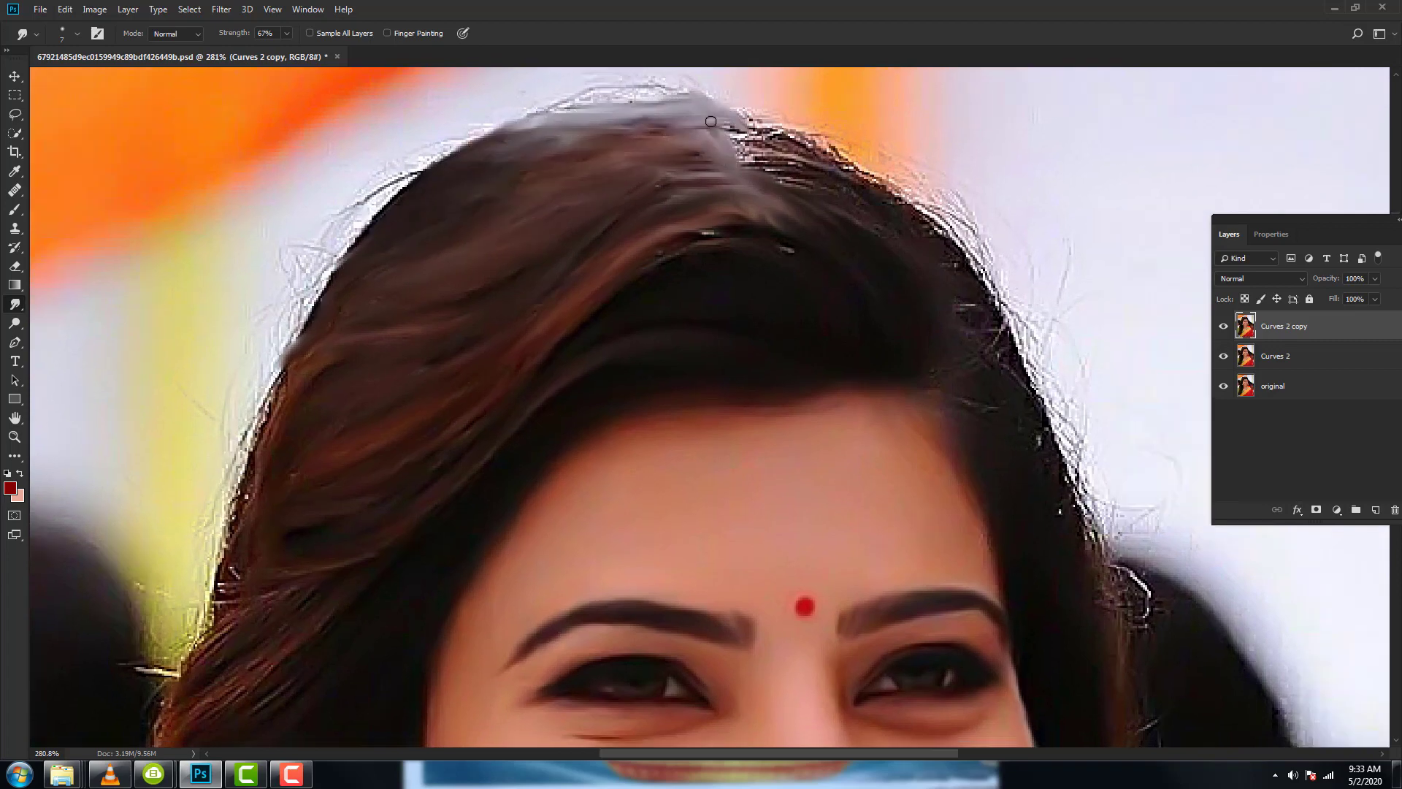
Smudge the stray strands running along the upper hairline.
scroll(711, 121, "down", 1)
scroll(711, 121, "right", 2)
scroll(711, 183, "down", 1)
scroll(711, 184, "right", 3)
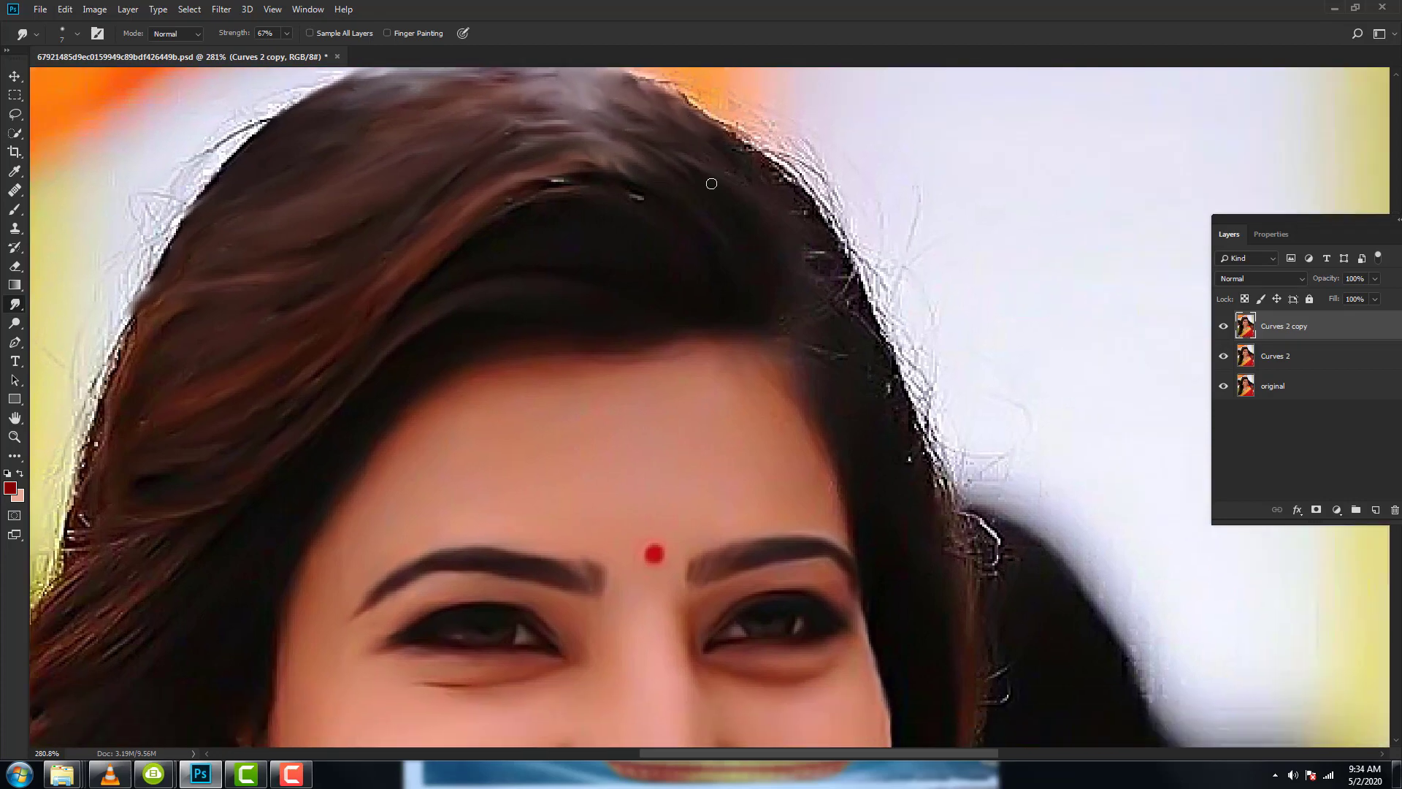
scroll(763, 293, "down", 2)
scroll(763, 293, "right", 1)
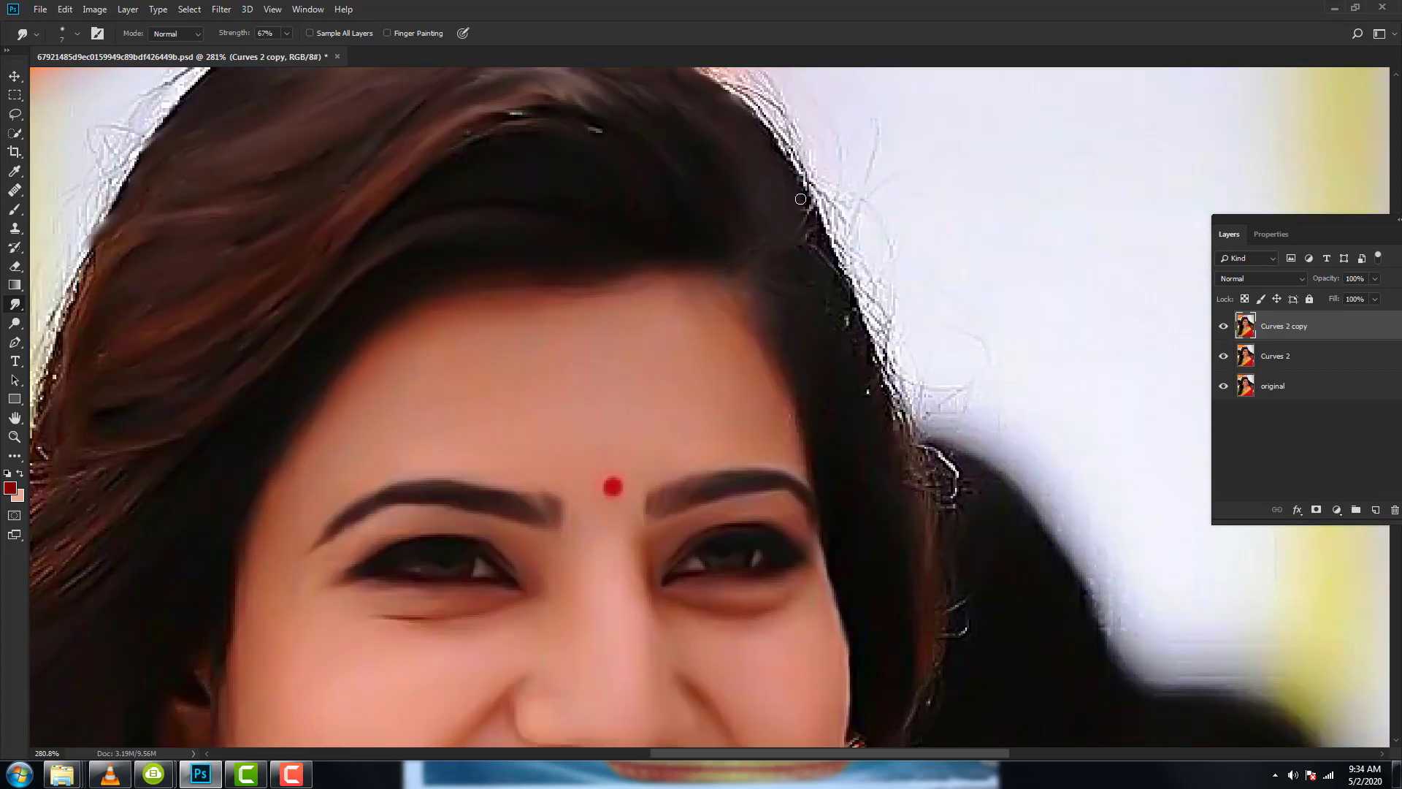
scroll(819, 258, "down", 1)
scroll(819, 257, "right", 1)
scroll(806, 256, "down", 2)
scroll(759, 279, "down", 1)
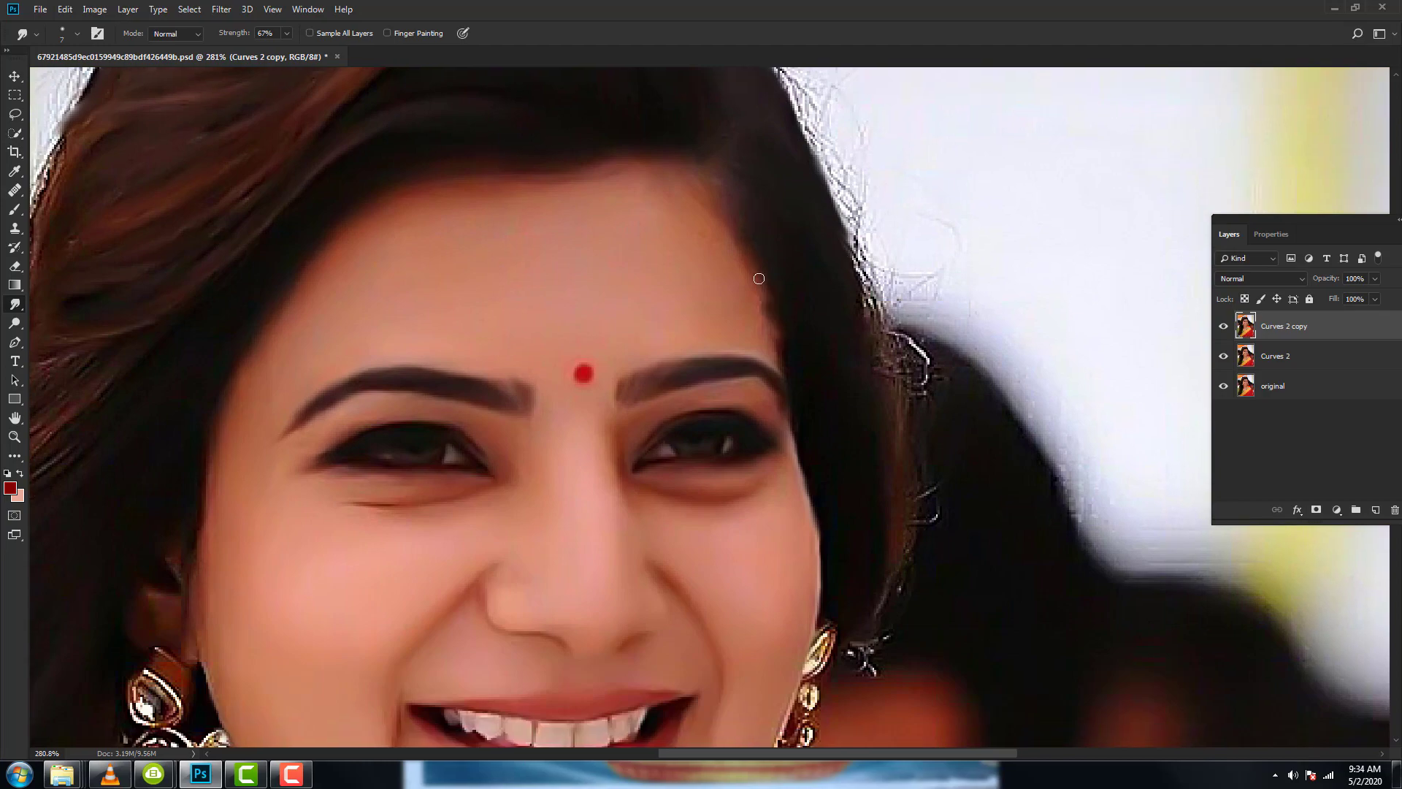
scroll(865, 457, "down", 3)
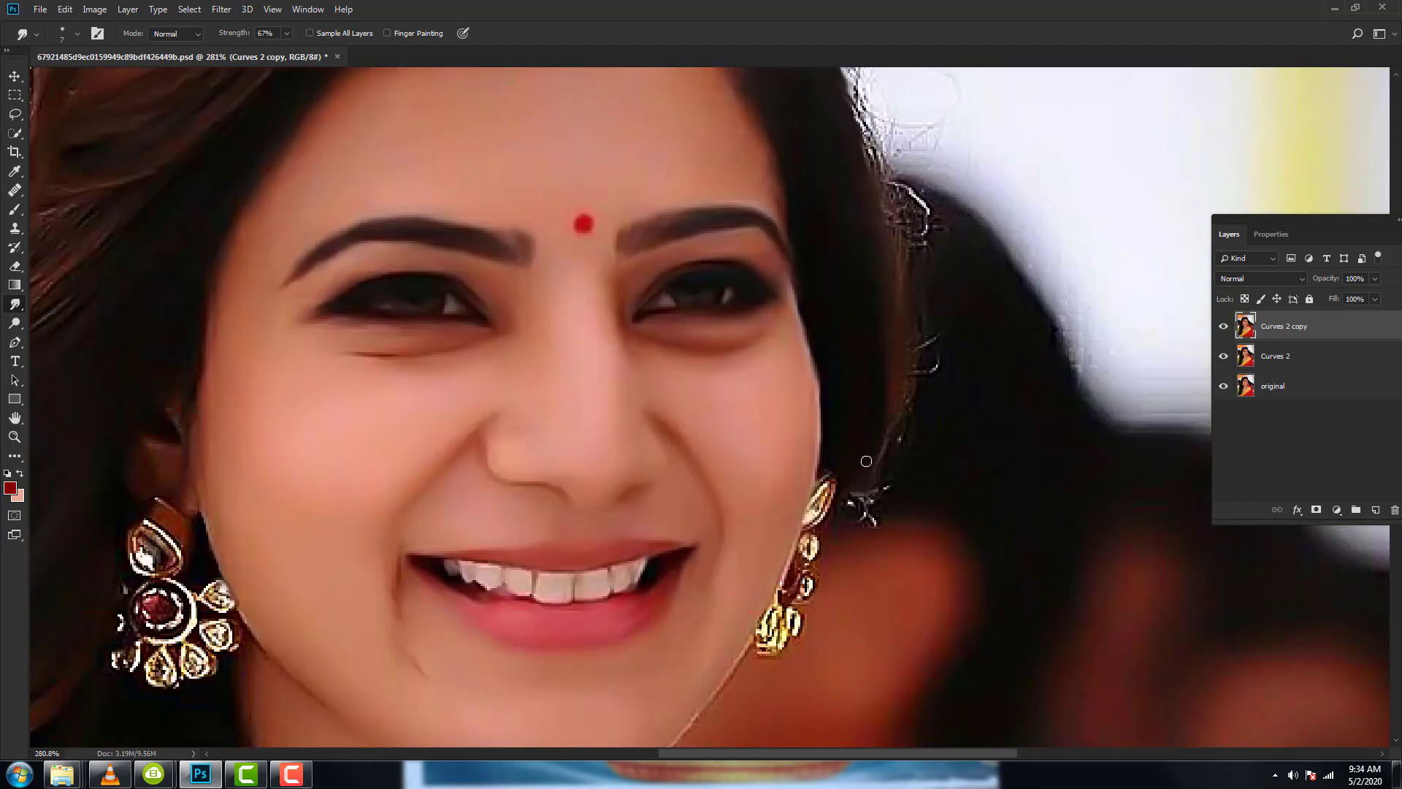
scroll(840, 413, "down", 3)
scroll(752, 153, "up", 5)
left_click_drag(688, 153, 815, 153)
Soften the flyaway strands at the left hair edge.
scroll(745, 161, "up", 1)
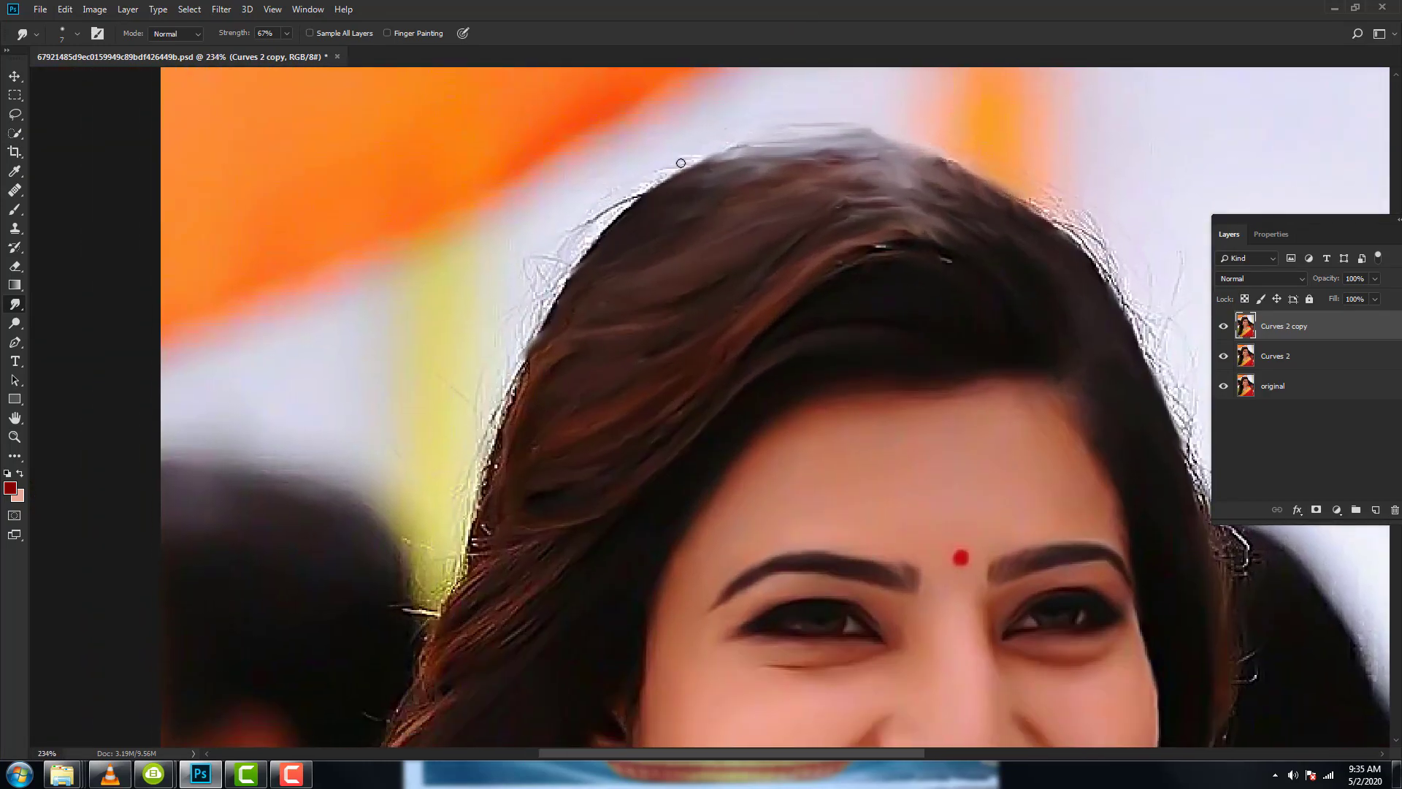
scroll(678, 168, "up", 1)
scroll(643, 195, "left", 3)
scroll(643, 196, "down", 1)
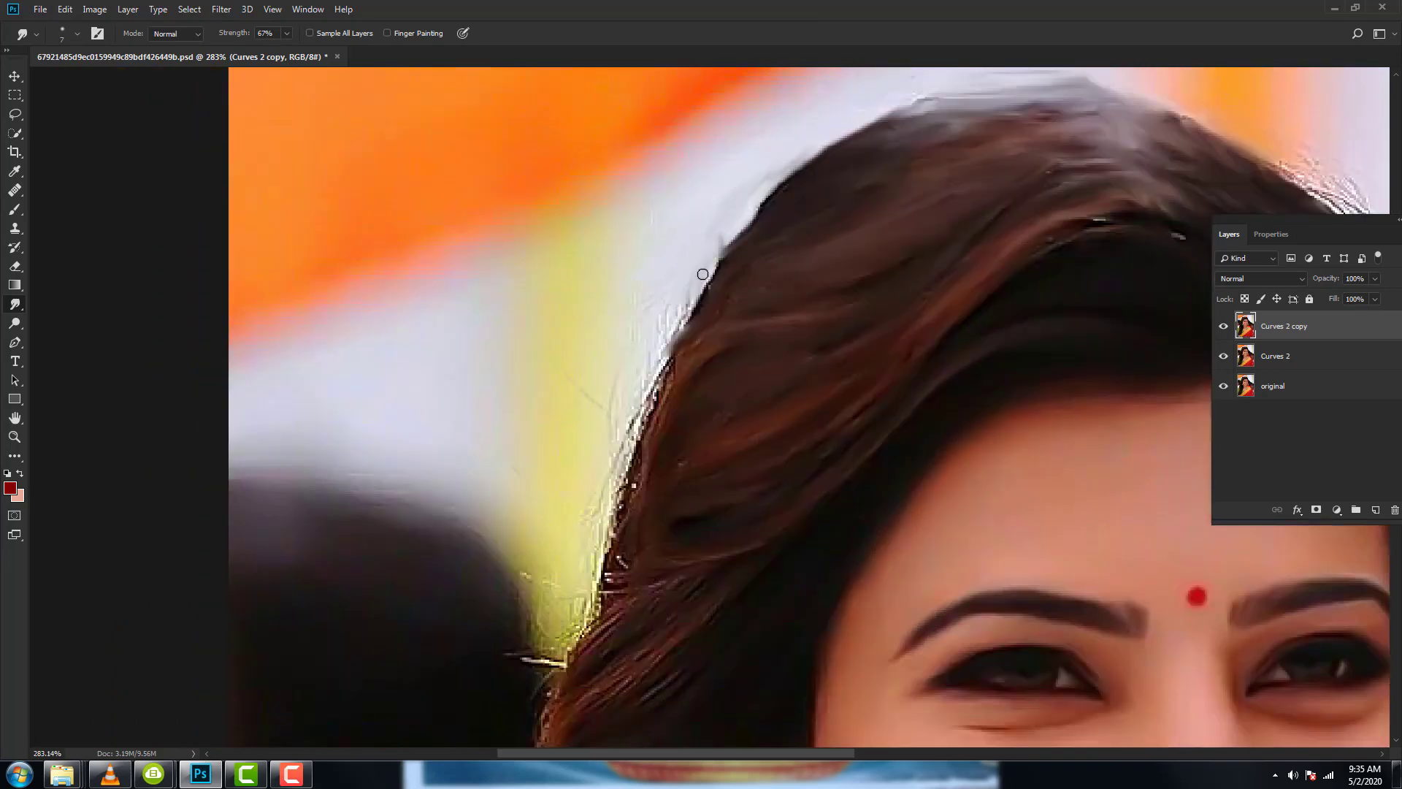
scroll(645, 250, "right", 2)
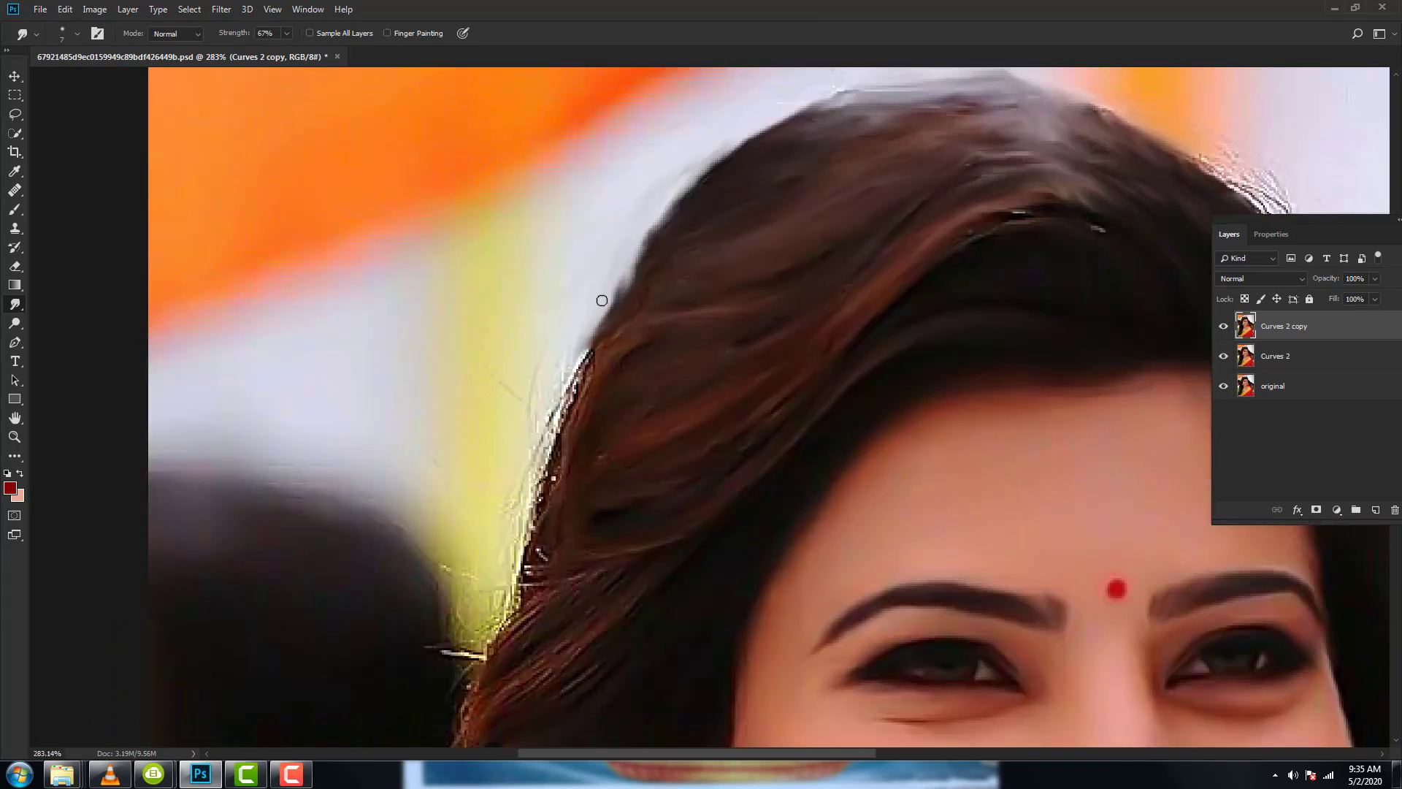
scroll(640, 222, "down", 2)
scroll(640, 222, "left", 2)
left_click_drag(591, 357, 642, 314)
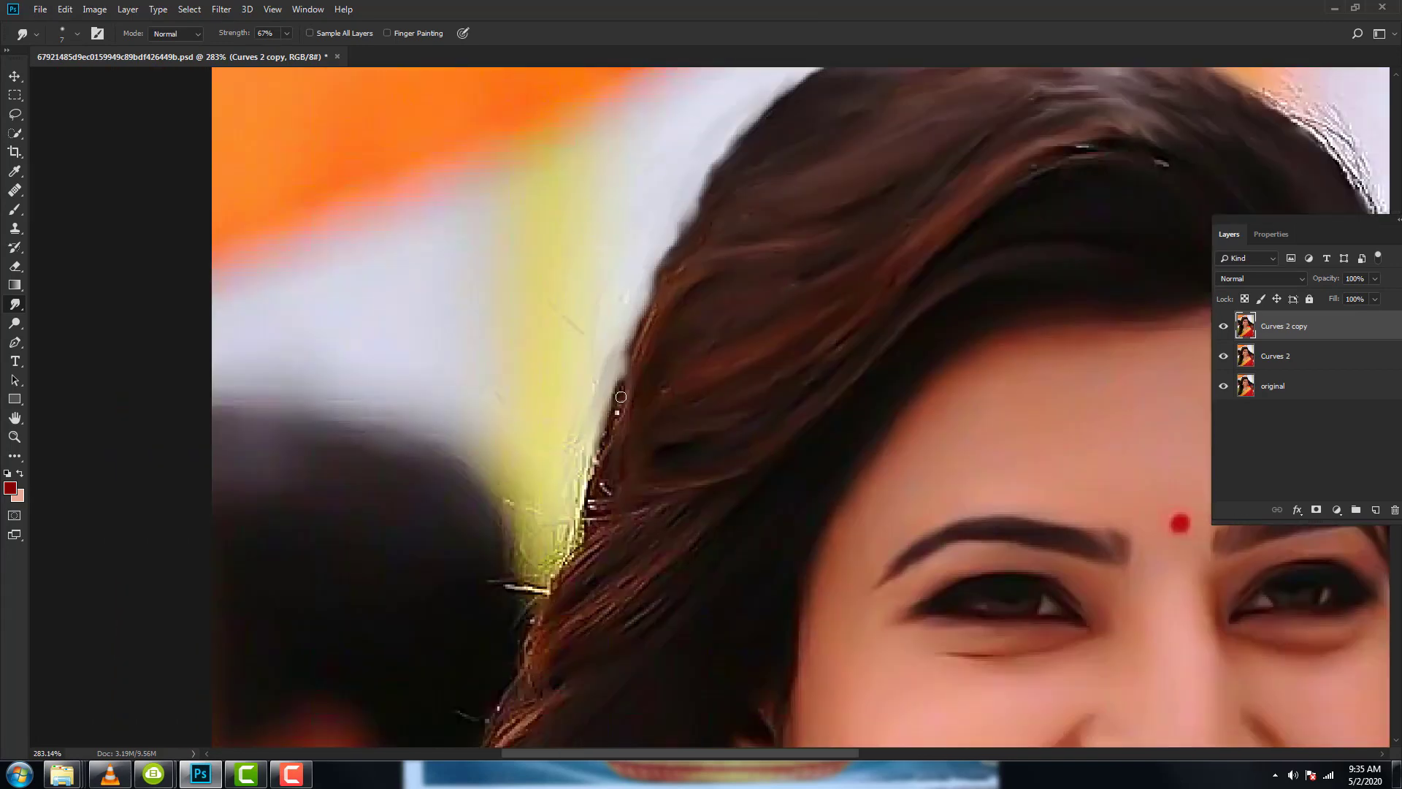
scroll(684, 300, "down", 2)
scroll(683, 299, "left", 1)
Smudge the stray hair strands beside the earring into the white cloth.
scroll(595, 276, "down", 4)
scroll(594, 276, "left", 1)
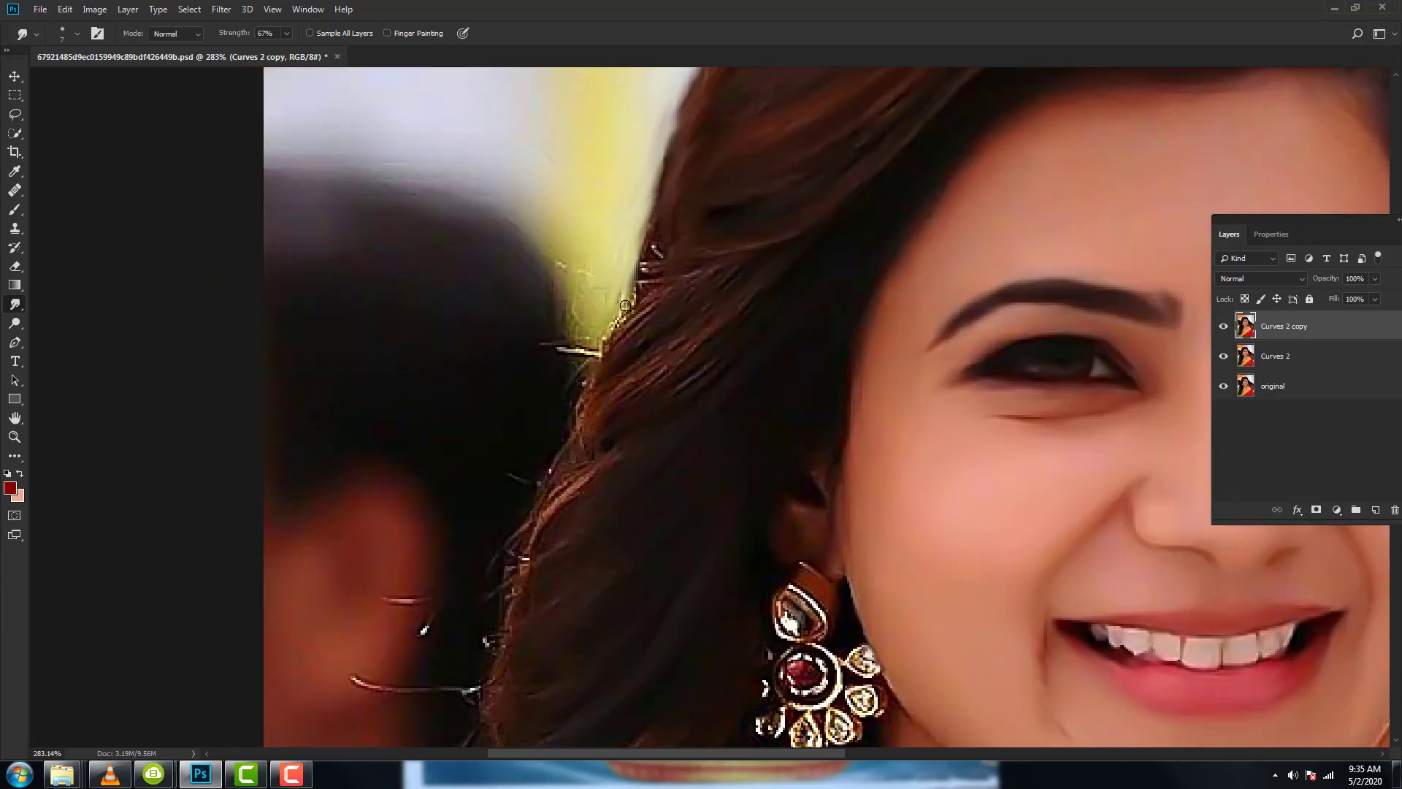
left_click_drag(614, 343, 658, 296)
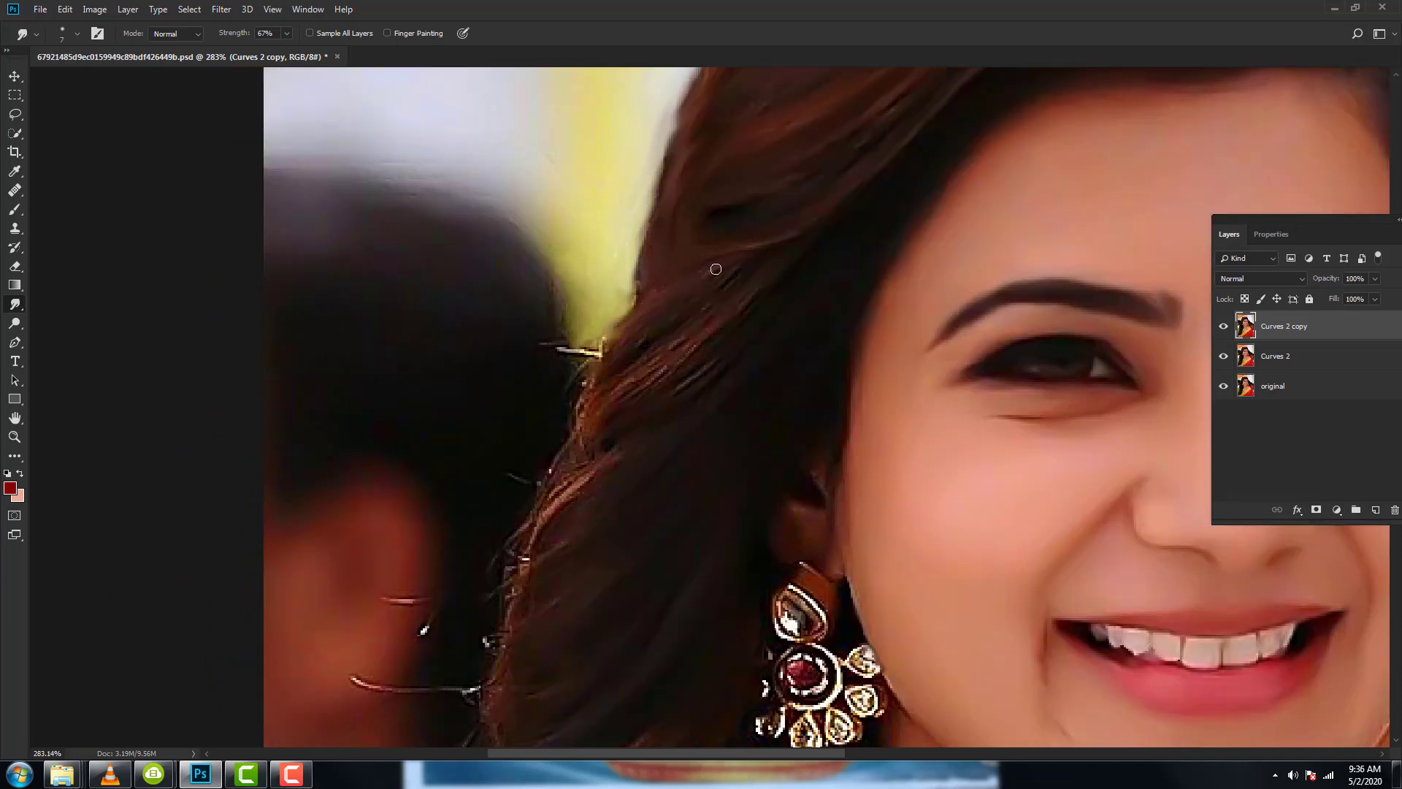
scroll(794, 306, "down", 1)
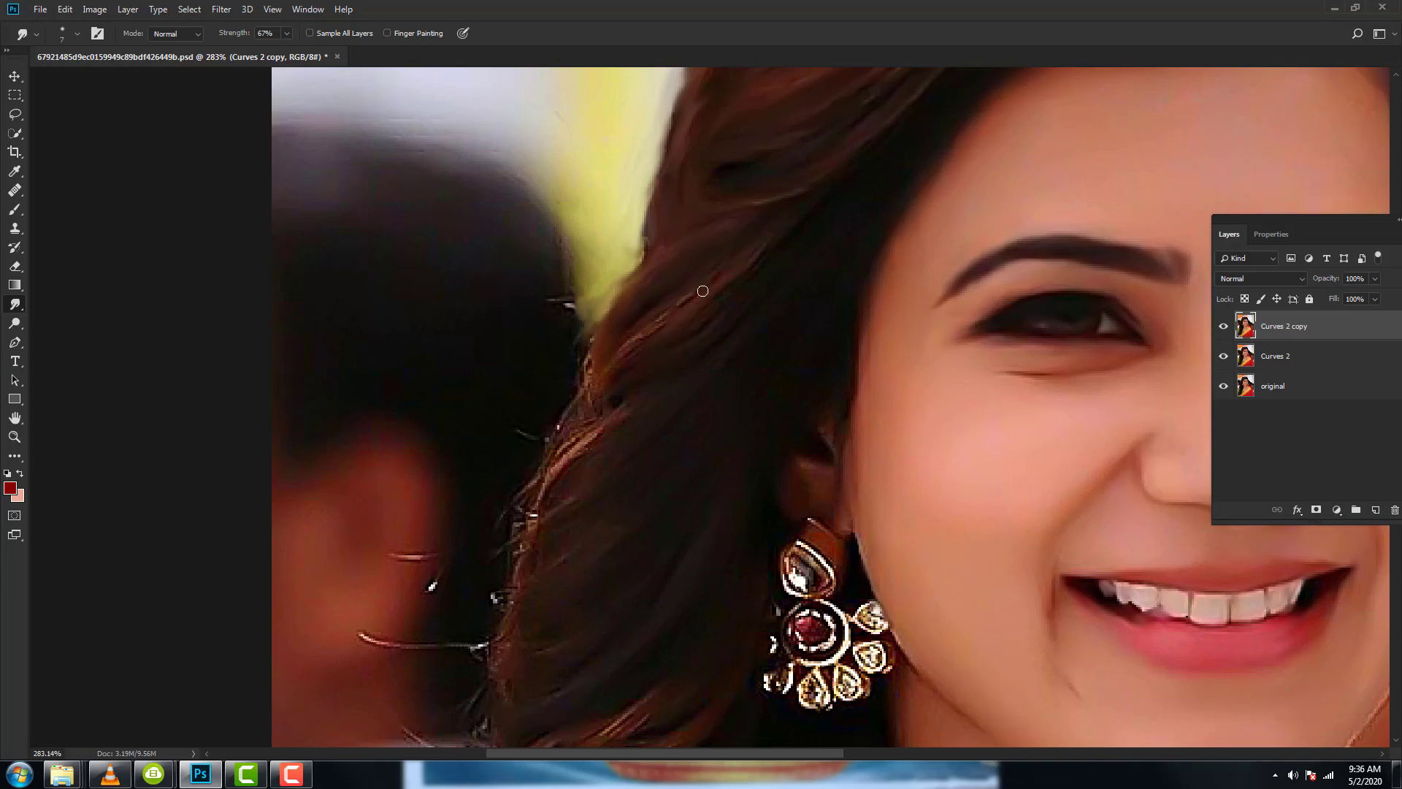
scroll(576, 362, "down", 2)
scroll(776, 194, "down", 1)
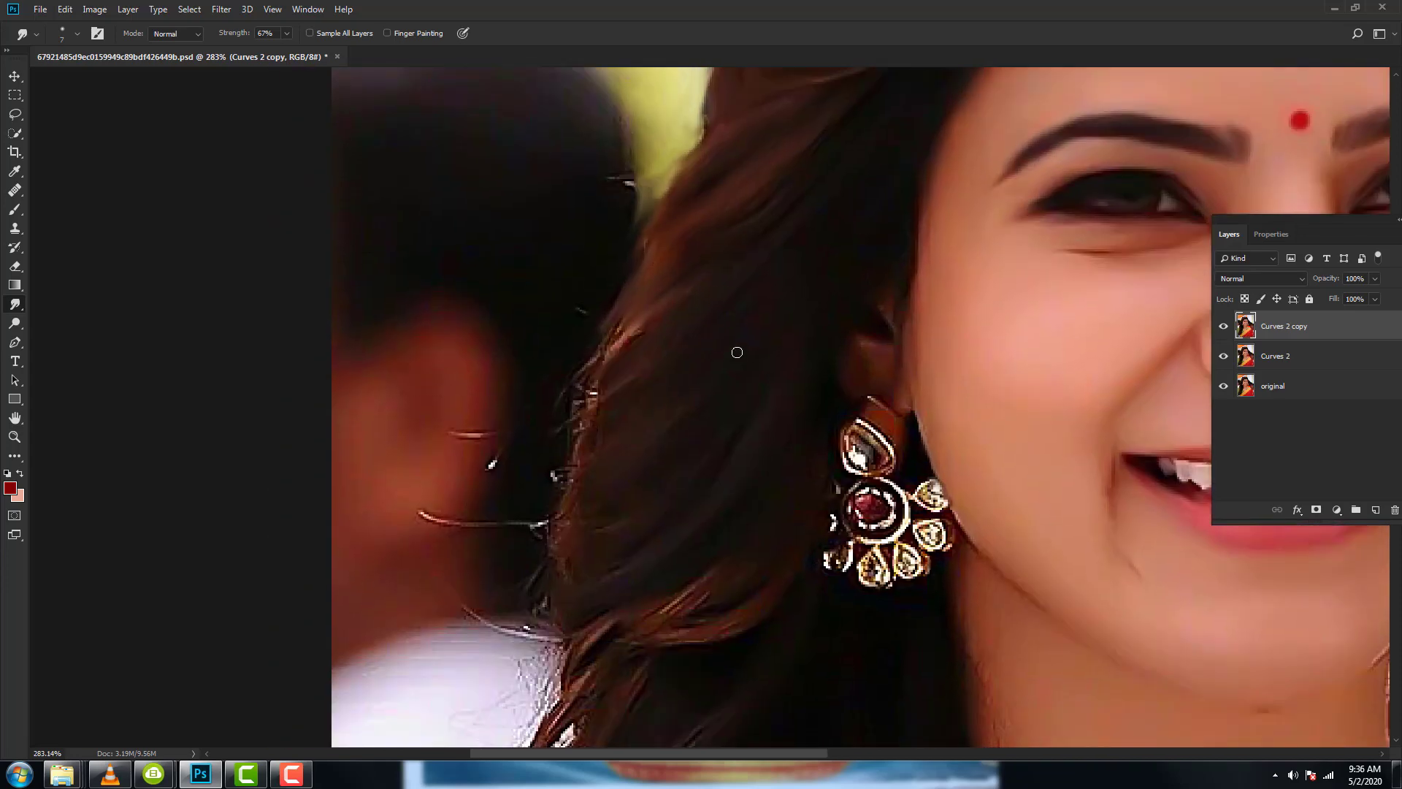
scroll(740, 355, "up", 5)
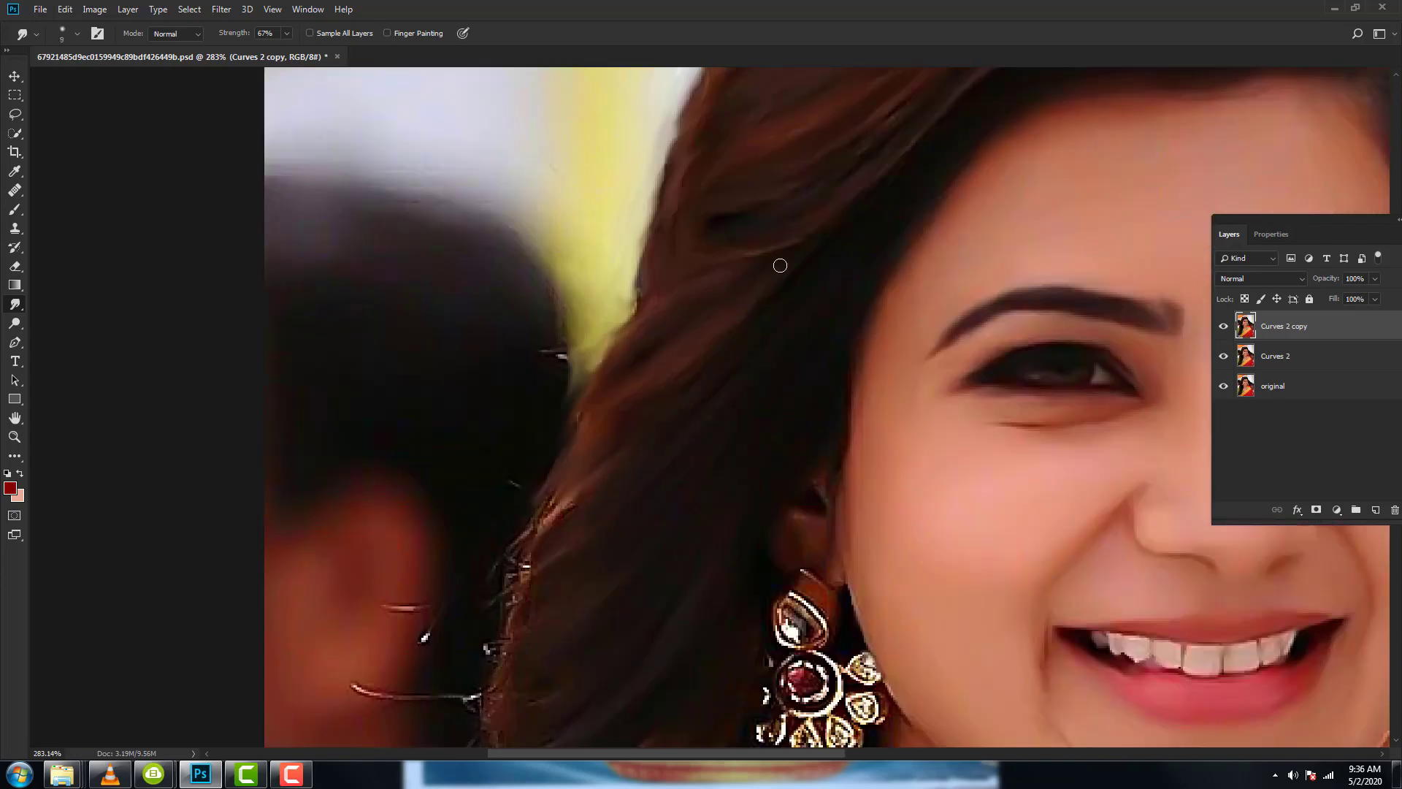
scroll(731, 307, "left", 2)
scroll(672, 439, "down", 3)
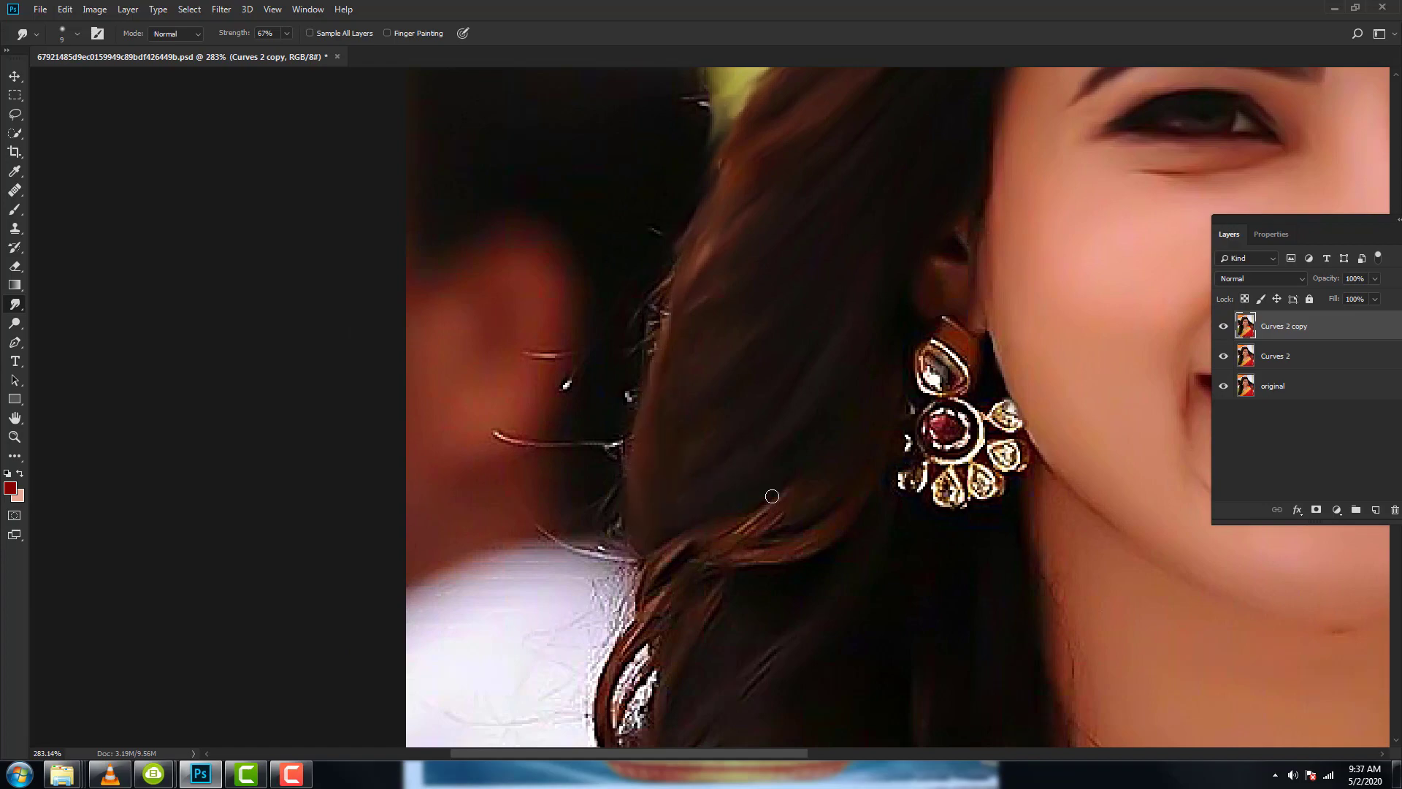
scroll(760, 482, "down", 1)
scroll(742, 504, "down", 1)
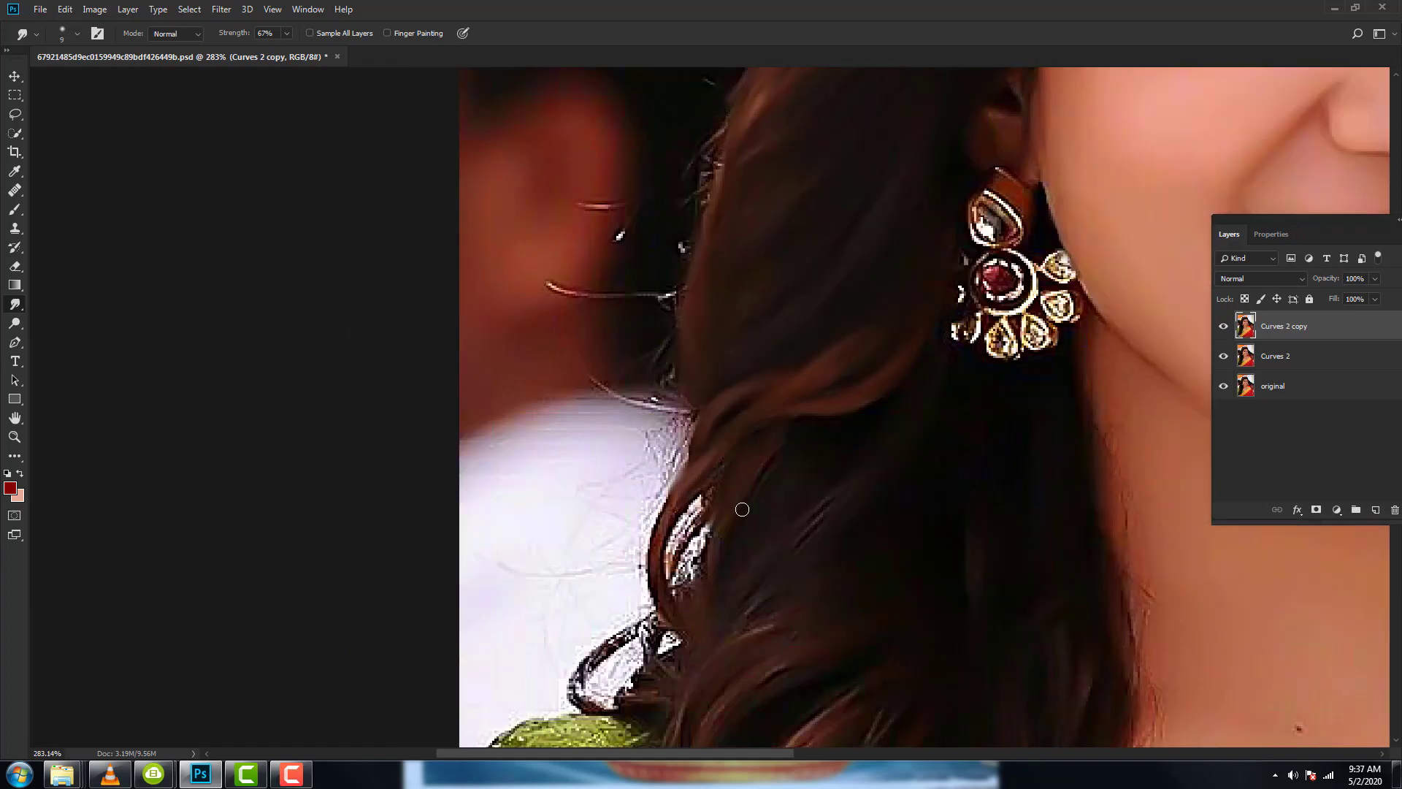
scroll(816, 395, "down", 1)
scroll(793, 433, "down", 2)
scroll(712, 485, "up", 3)
scroll(712, 486, "up", 2)
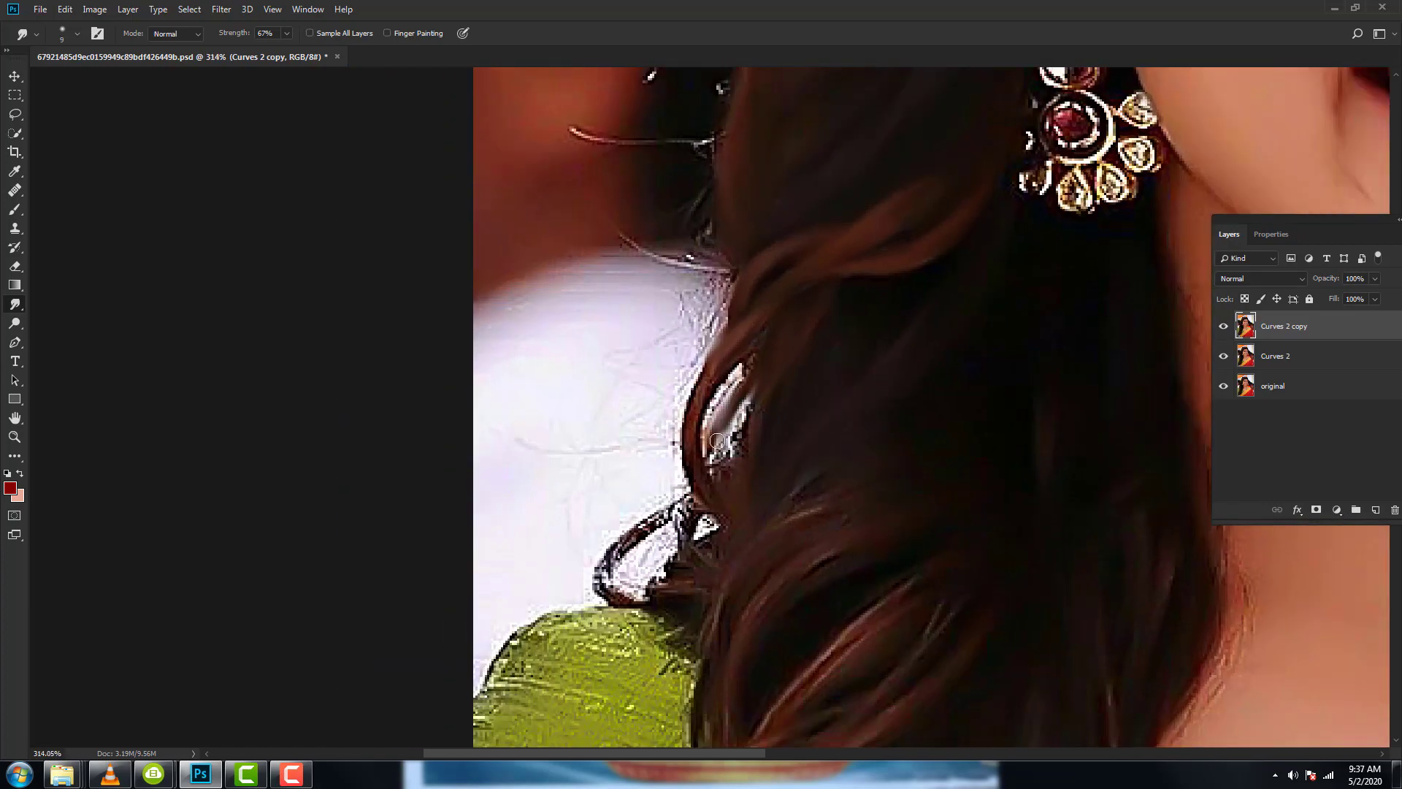
mouse_move(734, 343)
left_mouse_down()
mouse_move(709, 453)
mouse_move(714, 410)
left_mouse_up()
scroll(713, 410, "up", 1)
left_click_drag(730, 314, 690, 380)
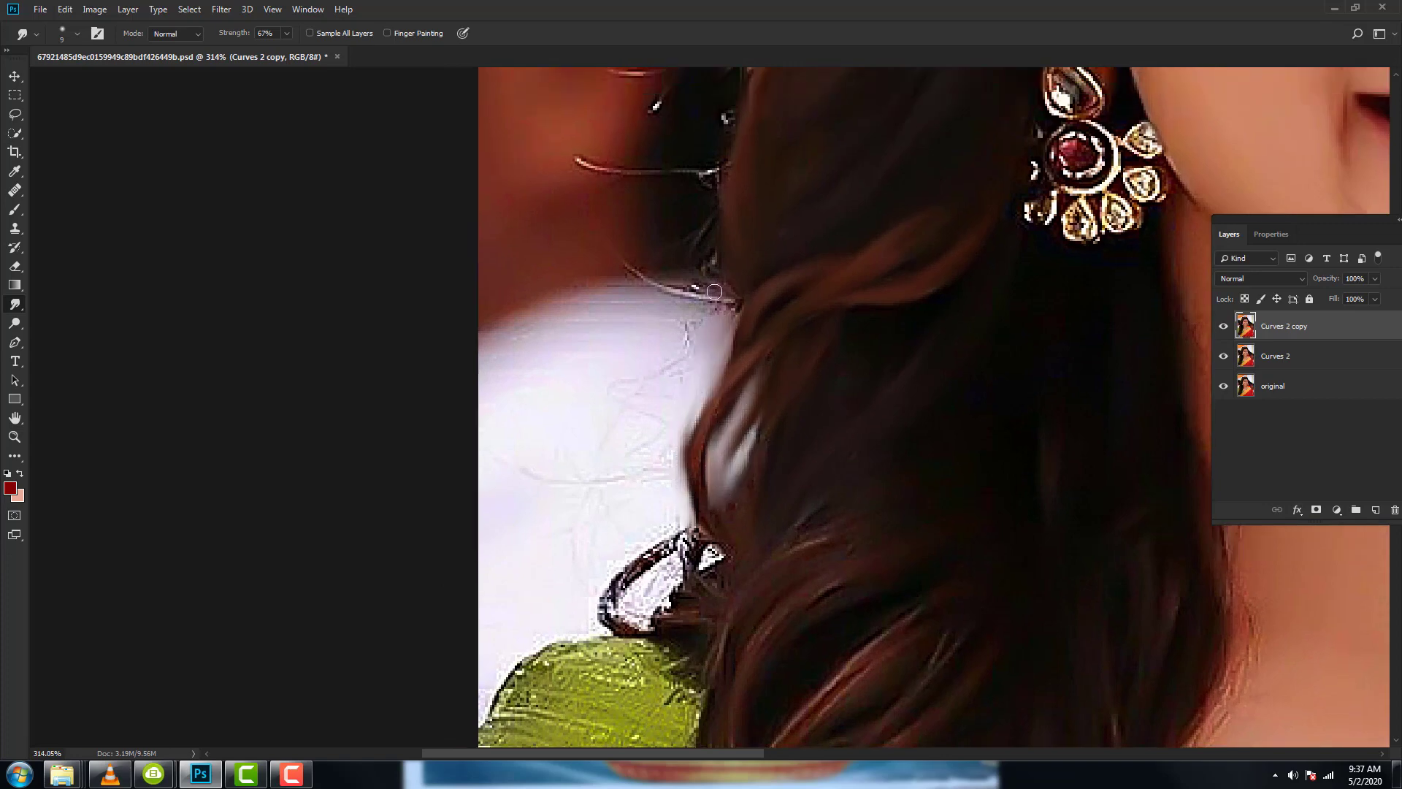
left_click_drag(719, 274, 692, 362)
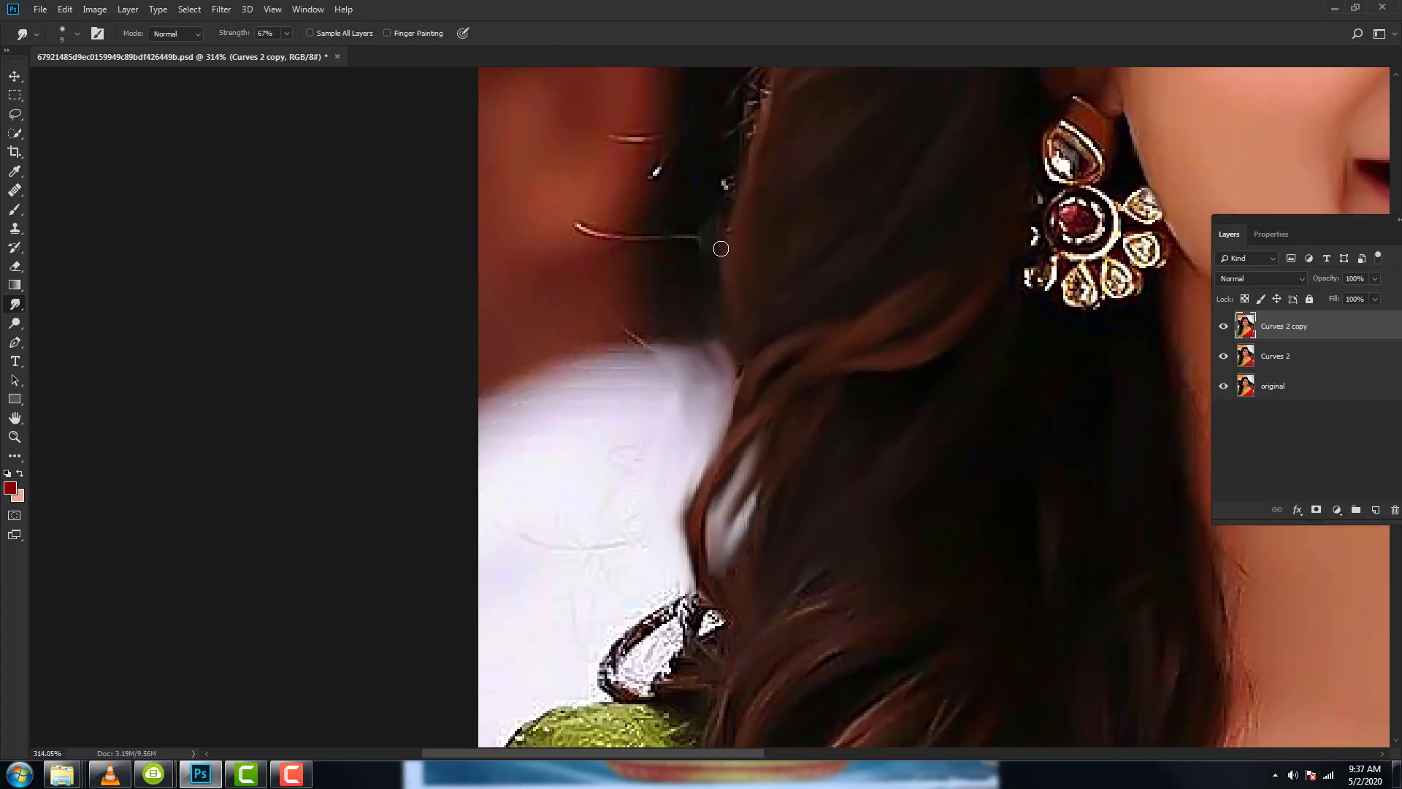
Enlarge the Smudge brush and blend the left hair edge into the background.
scroll(719, 246, "up", 2)
scroll(668, 316, "up", 2)
scroll(730, 179, "up", 3)
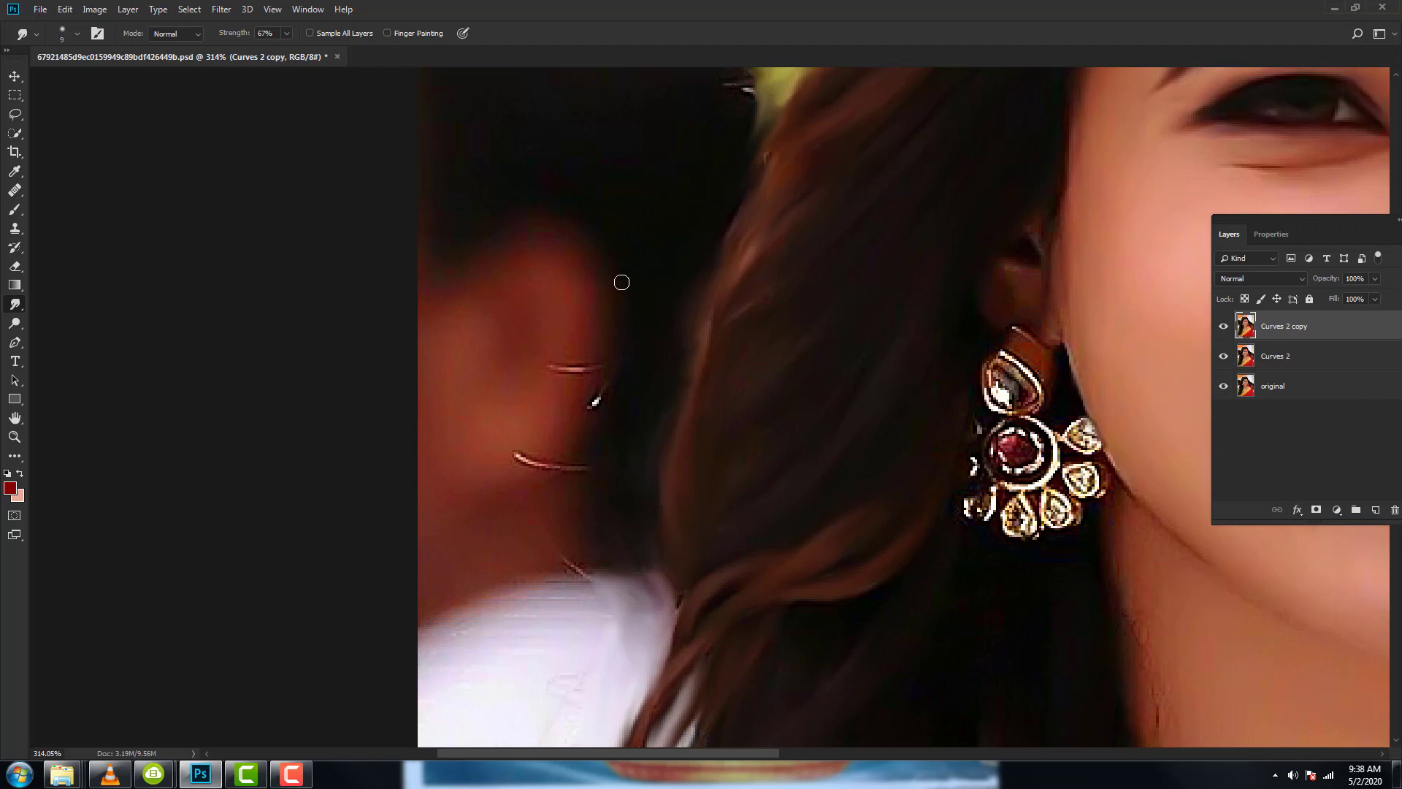
scroll(622, 282, "up", 3)
scroll(755, 197, "up", 4)
scroll(654, 517, "right", 2)
key("bracketright")
key("bracketright")
key("bracketright")
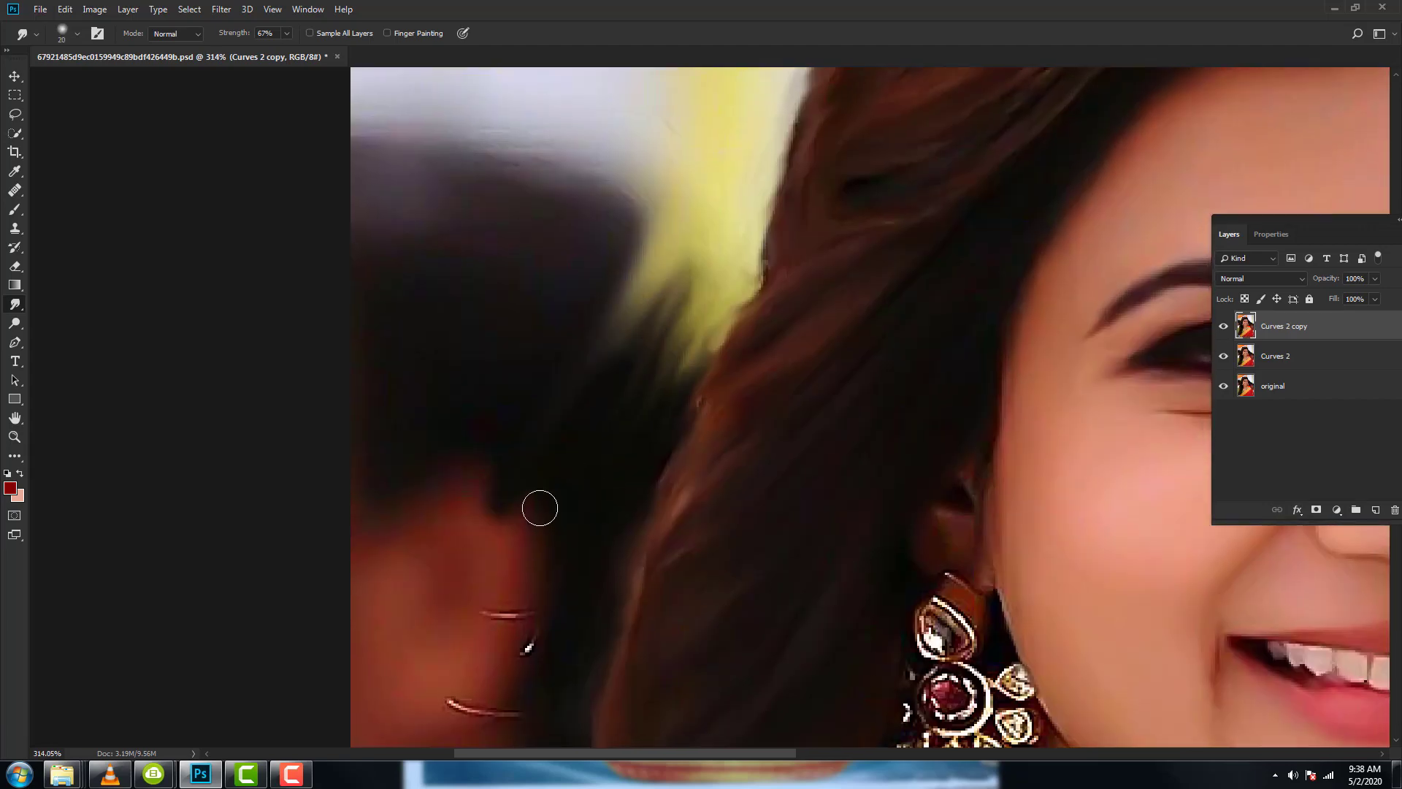
left_click_drag(628, 198, 465, 329)
left_click_drag(657, 95, 380, 314)
left_click_drag(408, 95, 438, 328)
left_click_drag(511, 277, 478, 497)
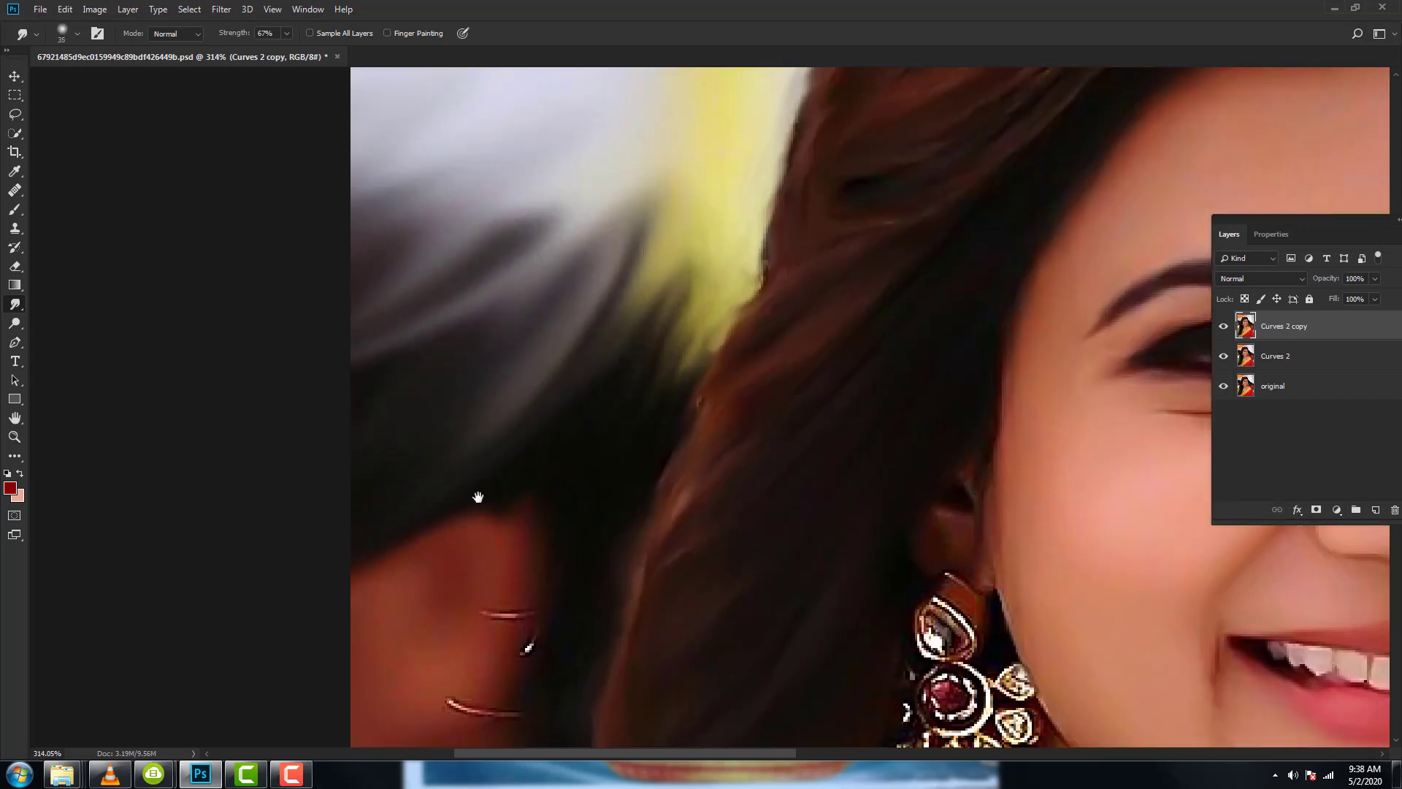
Smooth the dark lower-left hair beside the neck and over the green blouse.
scroll(478, 497, "down", 2)
mouse_move(328, 477)
left_mouse_down()
mouse_move(338, 721)
mouse_move(366, 376)
left_mouse_up()
scroll(391, 455, "down", 3)
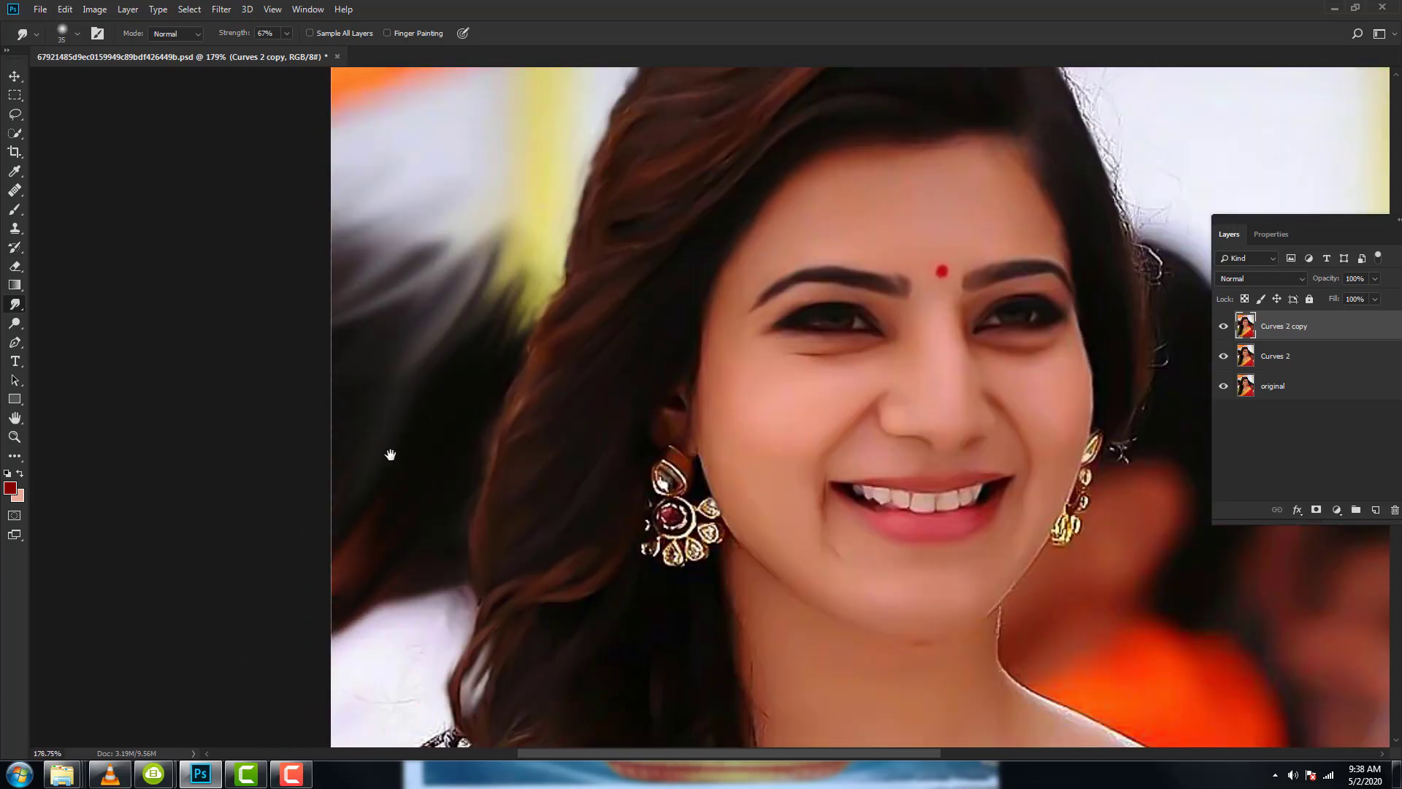
scroll(391, 455, "down", 2)
left_click_drag(351, 494, 409, 585)
mouse_move(453, 482)
left_mouse_down()
mouse_move(359, 556)
mouse_move(391, 567)
mouse_move(351, 601)
left_mouse_up()
scroll(351, 601, "down", 5)
scroll(511, 570, "up", 5)
mouse_move(555, 438)
left_mouse_down()
mouse_move(527, 569)
mouse_move(579, 413)
mouse_move(453, 693)
left_mouse_up()
scroll(798, 147, "down", 3)
left_click_drag(555, 552, 612, 406)
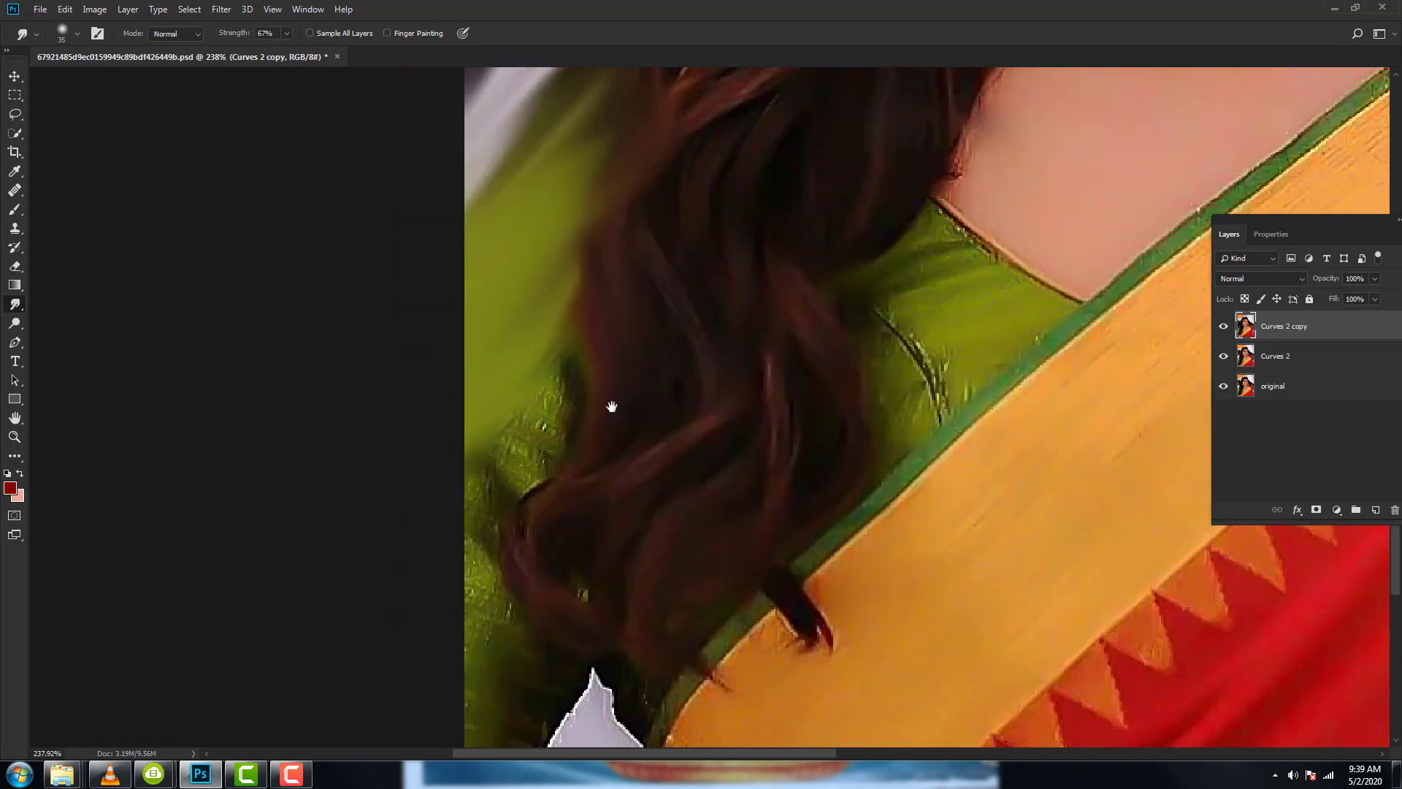
scroll(526, 460, "down", 3)
mouse_move(526, 460)
left_mouse_down()
mouse_move(538, 720)
mouse_move(588, 592)
left_mouse_up()
Smudge the hair edge beside the neck, then shrink the brush from 25 to 15.
scroll(723, 435, "down", 5)
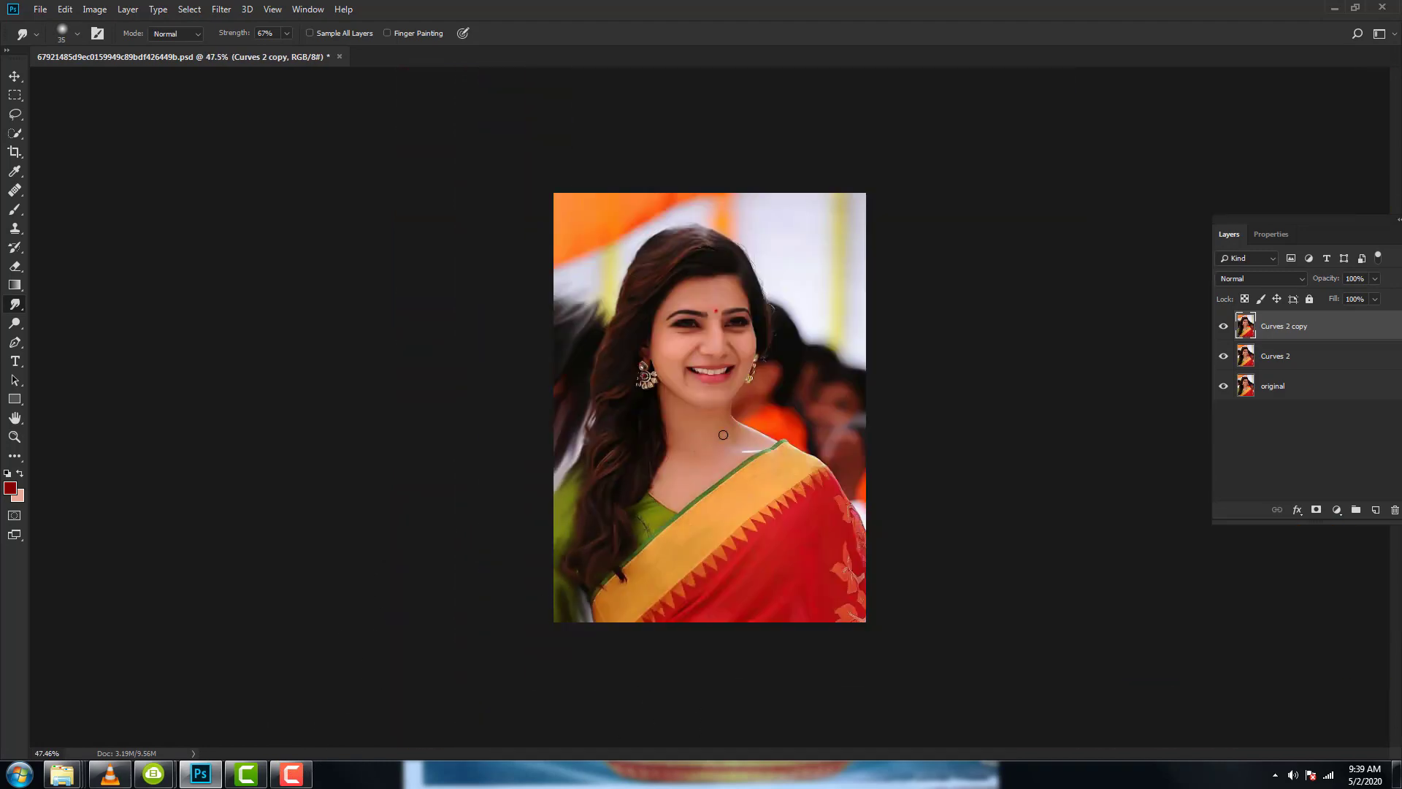
scroll(723, 435, "up", 5)
left_click_drag(528, 538, 501, 410)
scroll(523, 420, "down", 3)
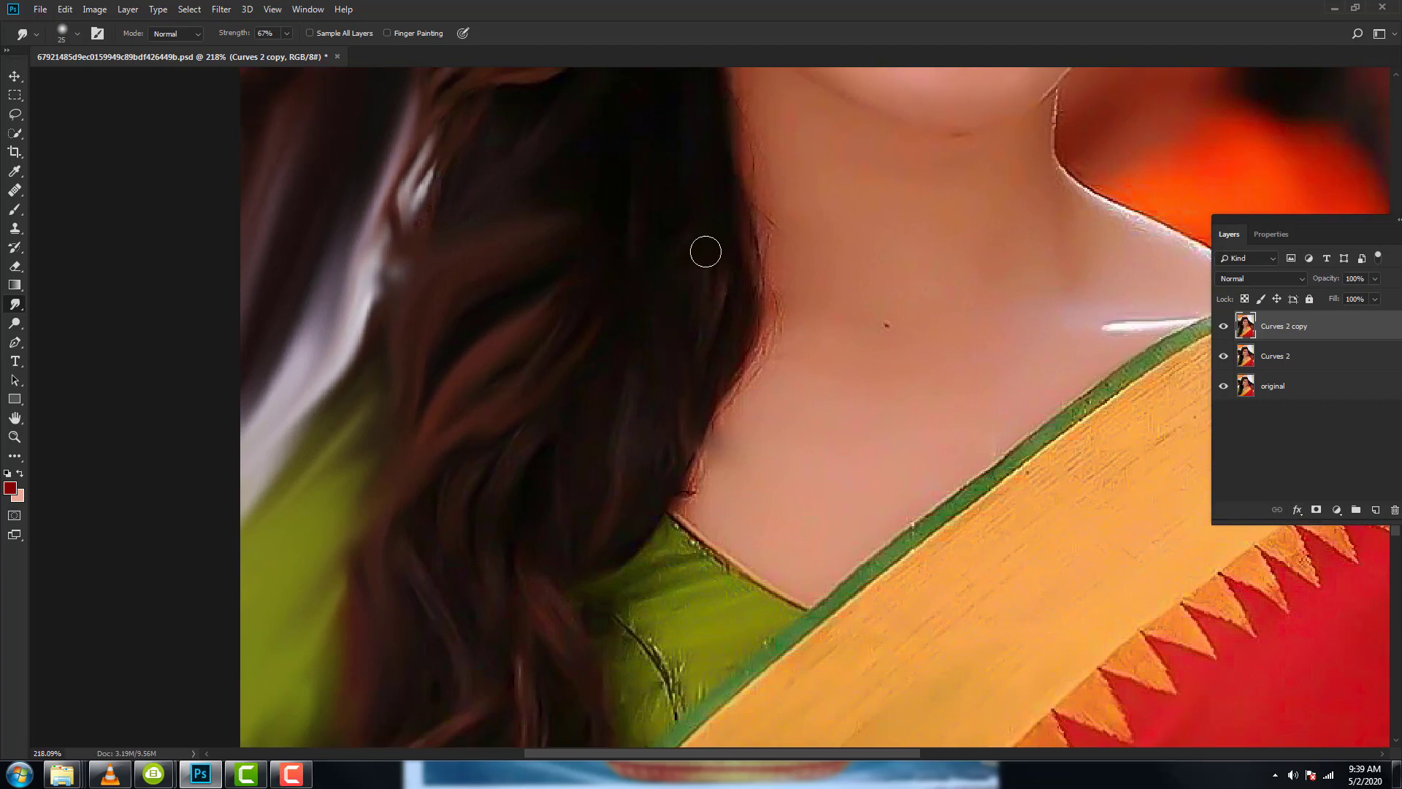
scroll(623, 456, "down", 1)
key("bracketleft")
Pan and zoom across the neck and hair to inspect the blend.
scroll(523, 504, "down", 2)
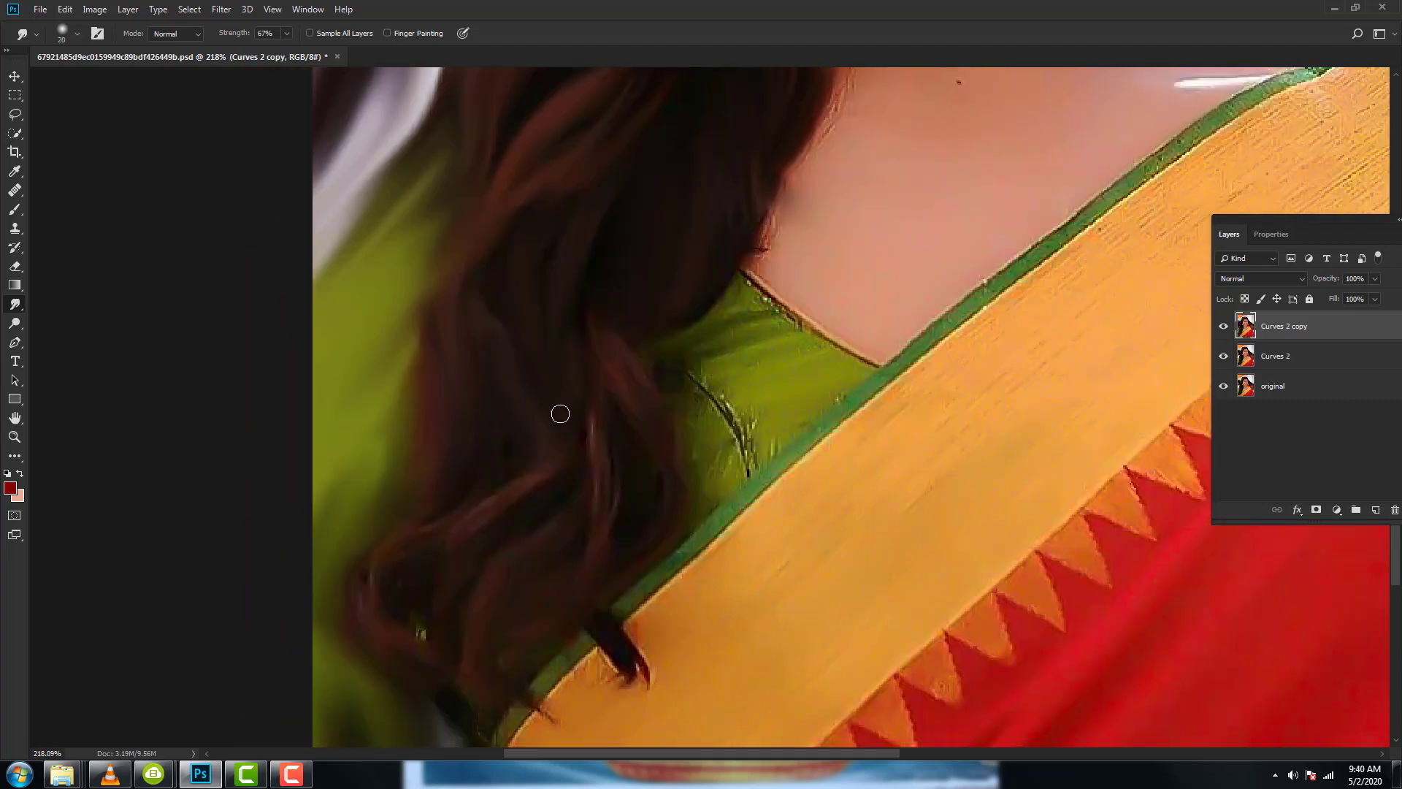
scroll(557, 409, "up", 1)
scroll(477, 499, "down", 1)
scroll(613, 515, "up", 3)
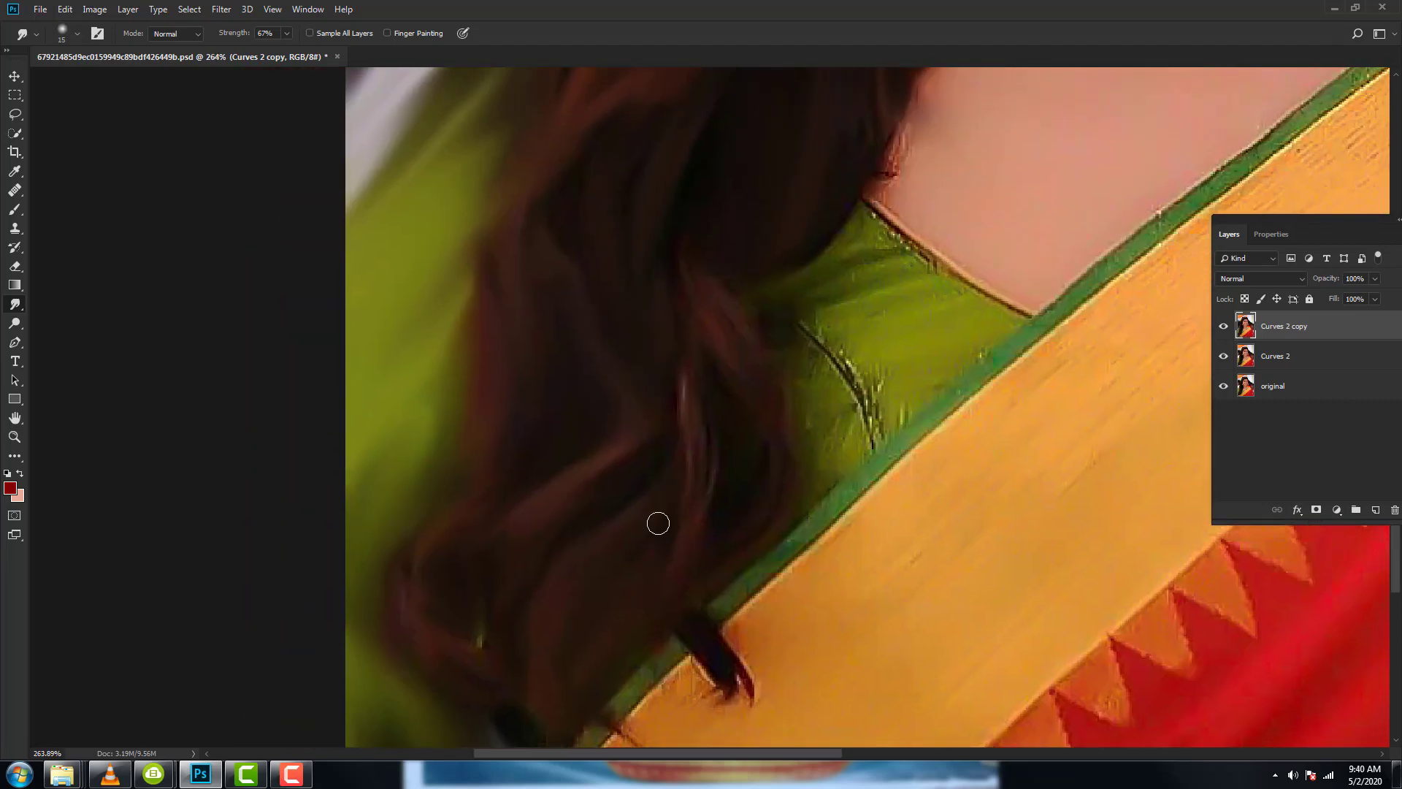
scroll(679, 453, "up", 1)
scroll(703, 307, "down", 6)
scroll(700, 292, "up", 4)
scroll(667, 291, "up", 2)
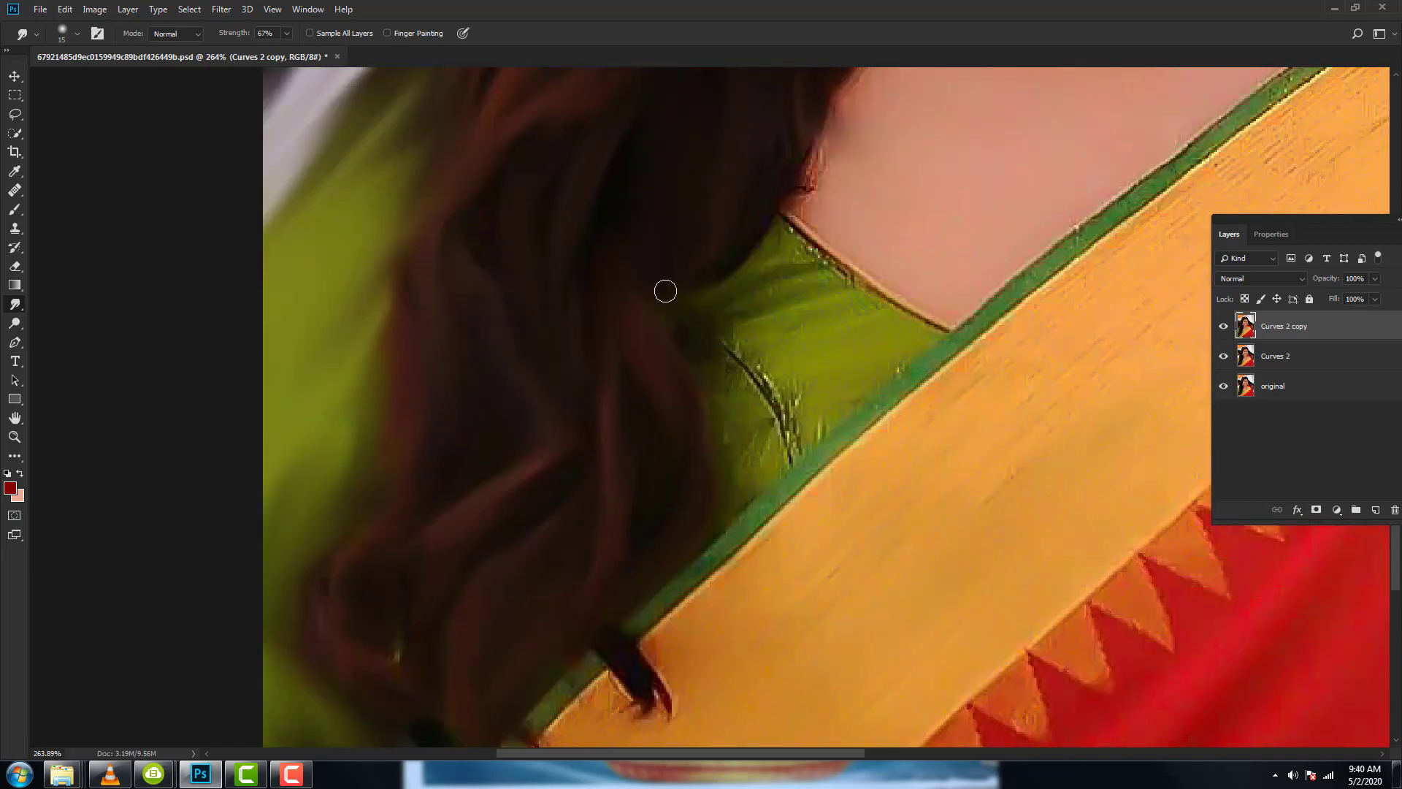
scroll(686, 285, "up", 3)
scroll(424, 480, "up", 3)
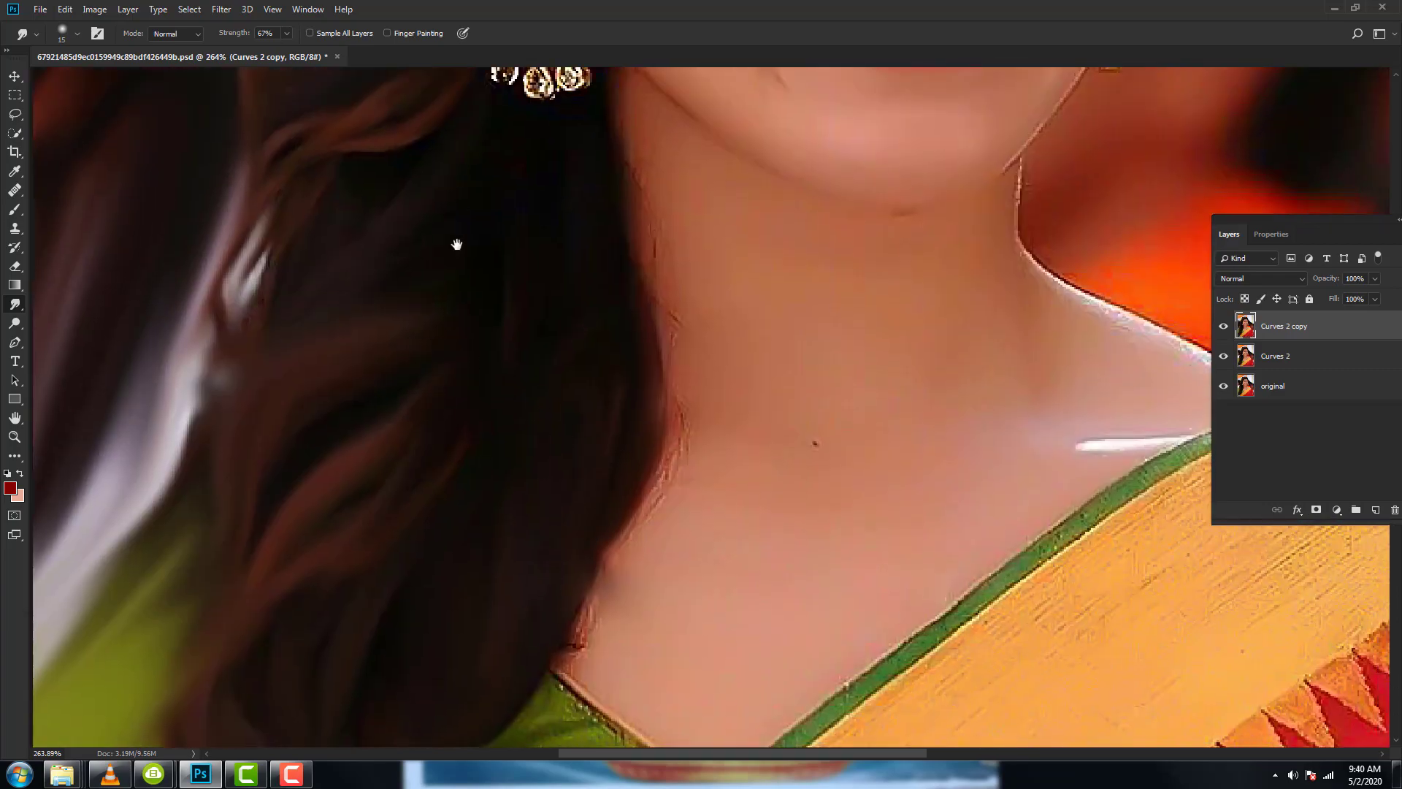
left_click_drag(457, 244, 604, 244)
scroll(701, 194, "up", 2)
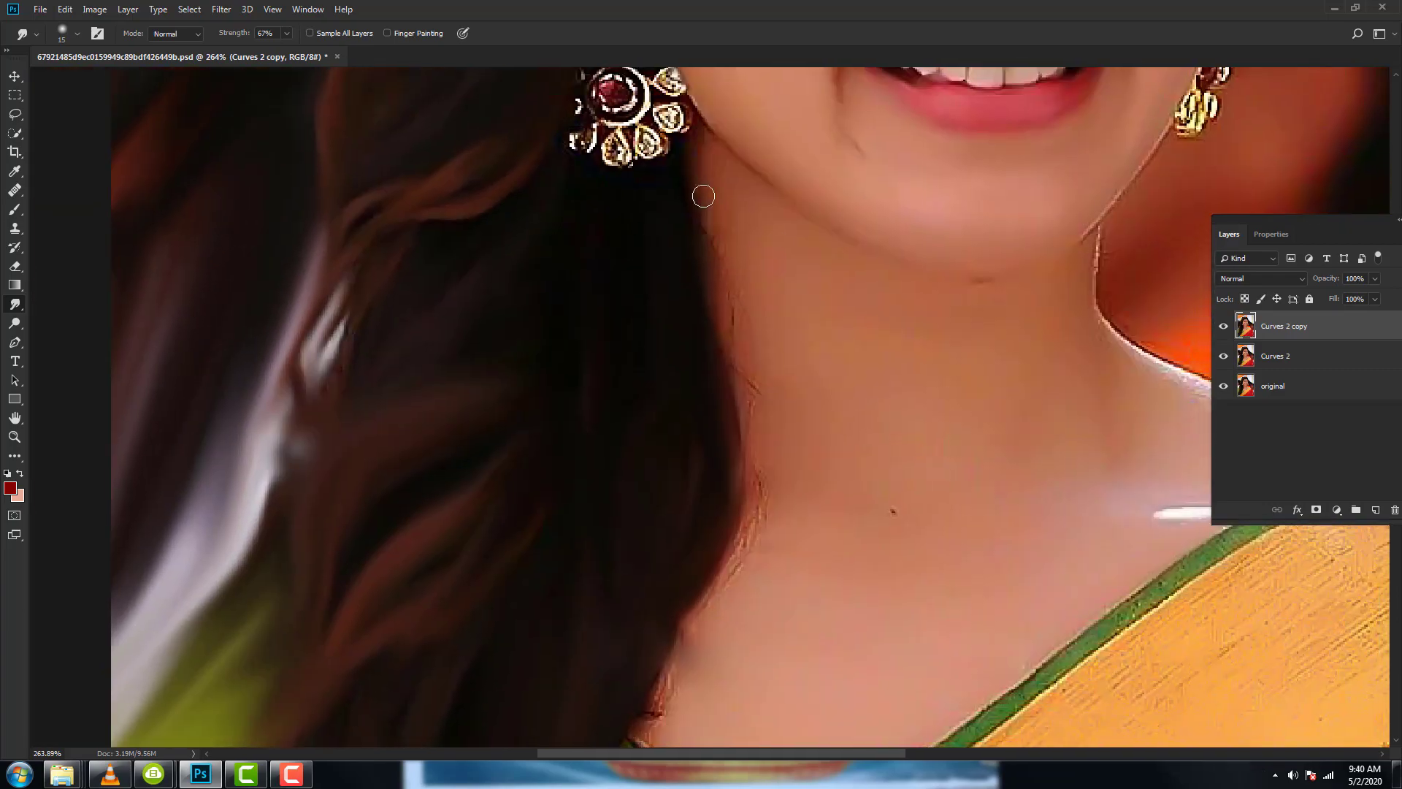
scroll(738, 141, "up", 2, "alt")
scroll(758, 279, "down", 2)
scroll(701, 435, "down", 3)
scroll(702, 435, "down", 2)
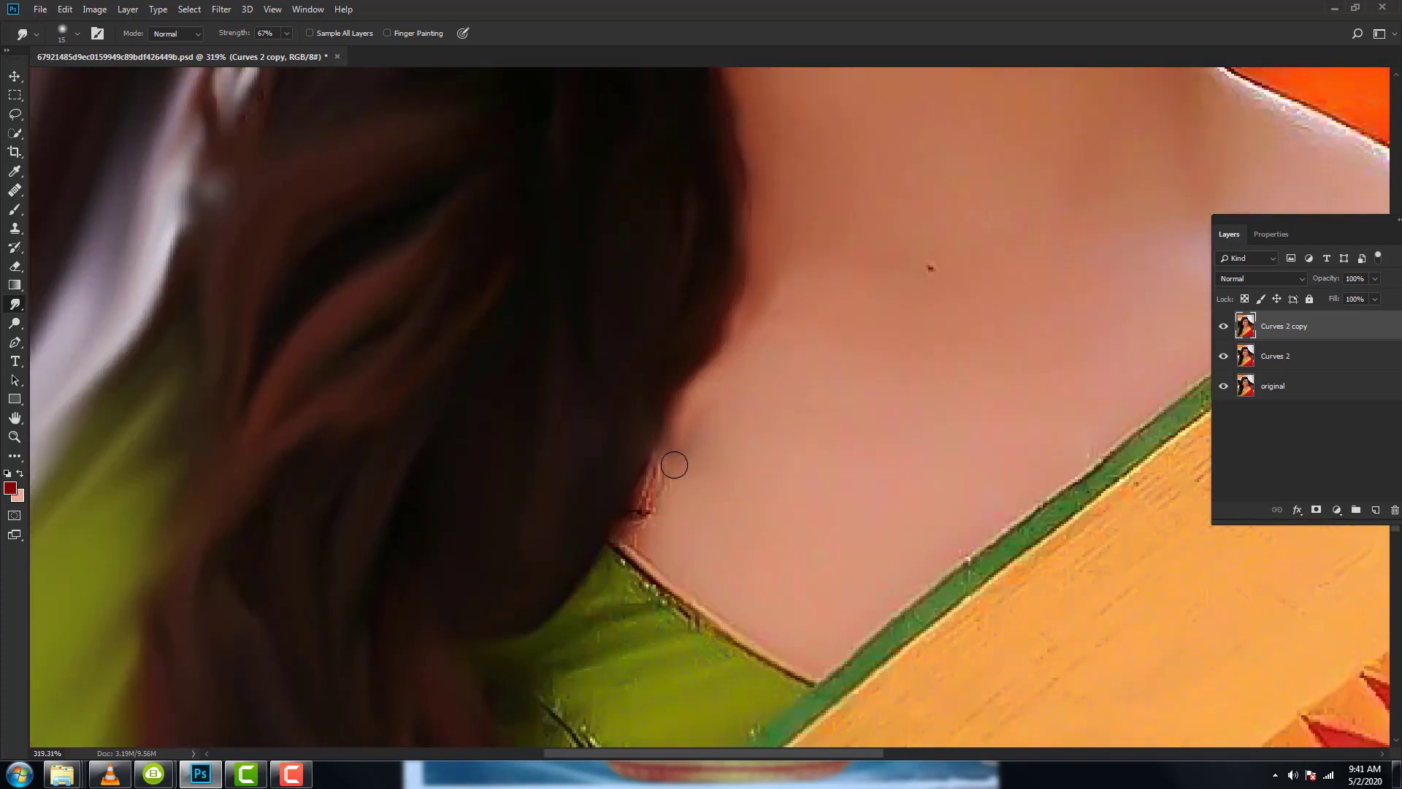
scroll(669, 463, "down", 2)
scroll(792, 309, "down", 1)
scroll(889, 317, "up", 2)
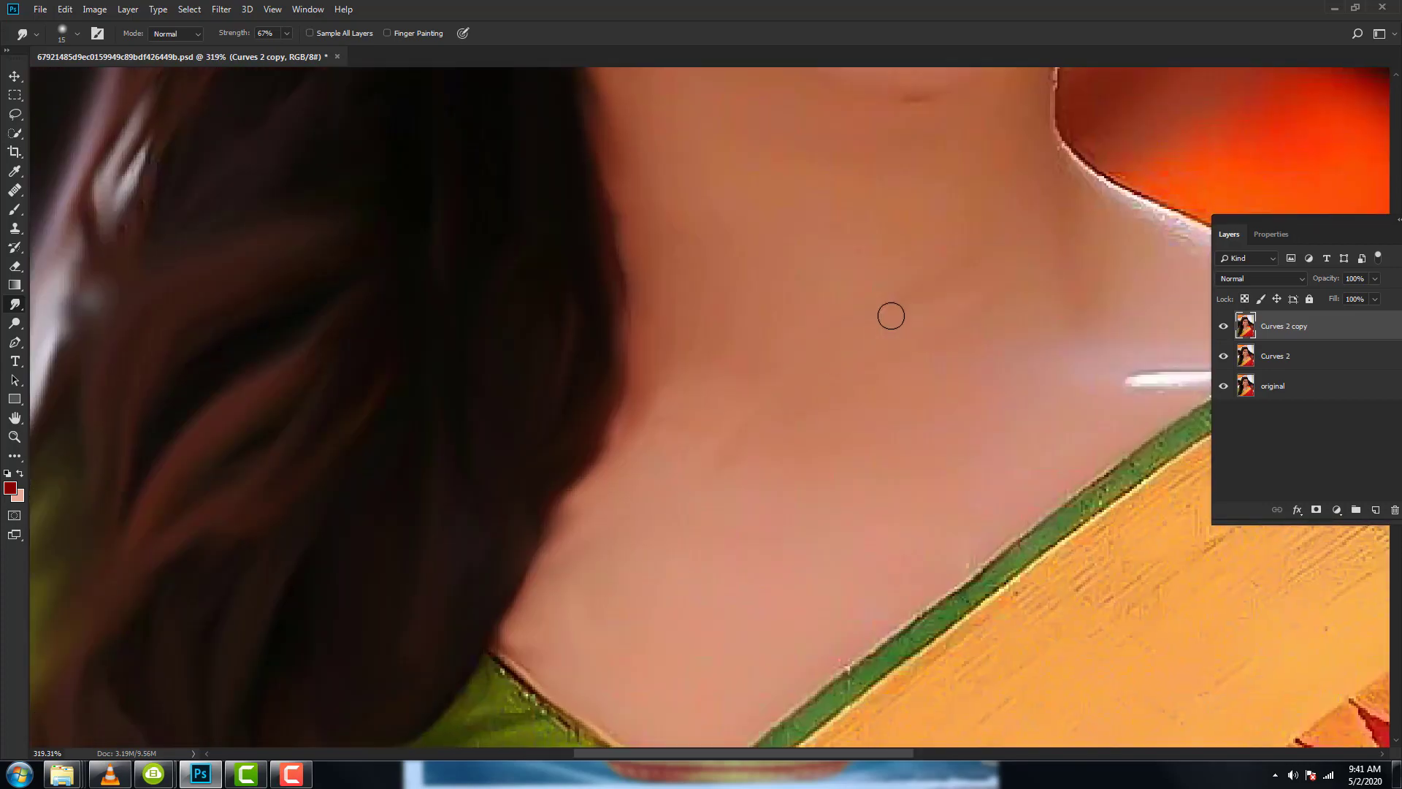
scroll(845, 238, "up", 2)
scroll(923, 322, "right", 2)
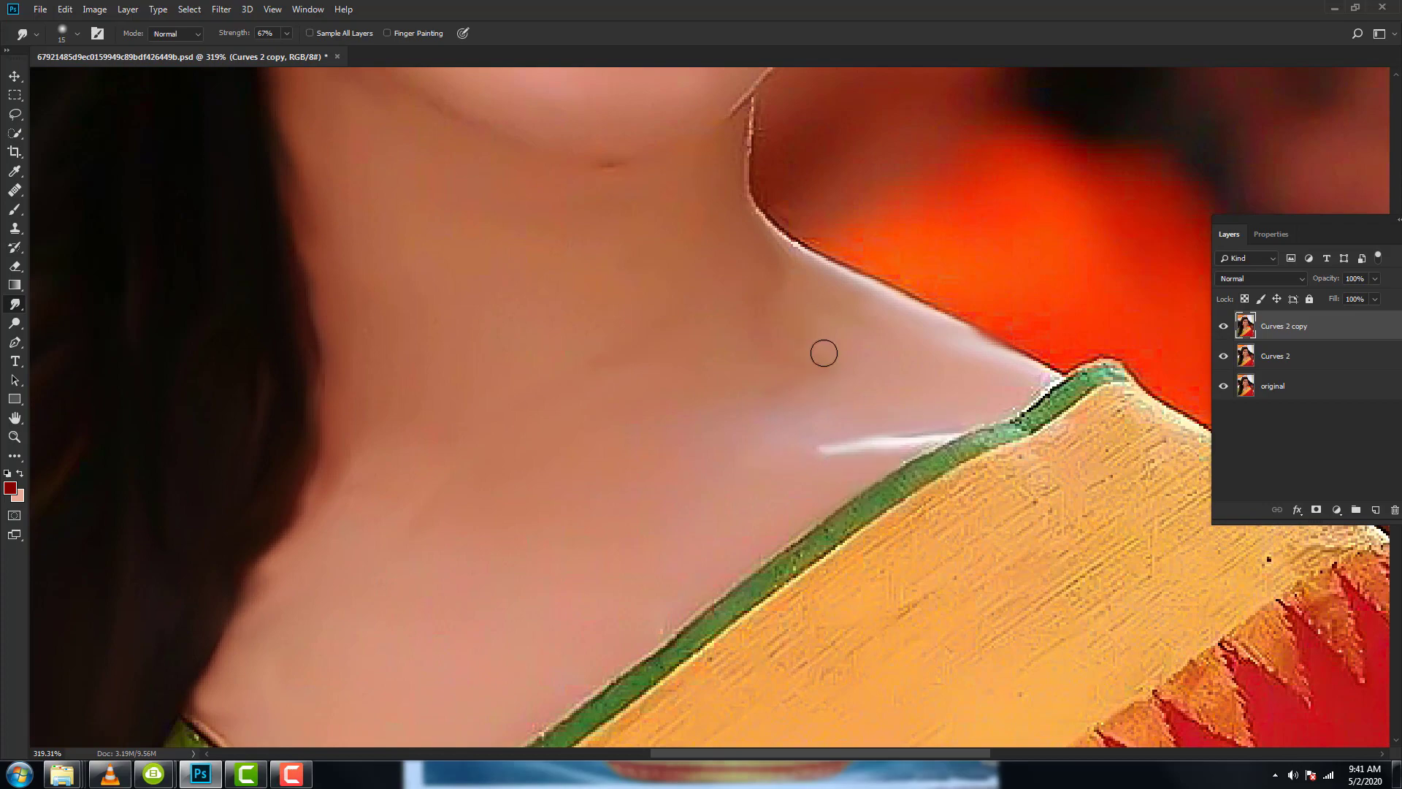
scroll(824, 354, "up", 2)
scroll(763, 256, "up", 2)
scroll(802, 248, "up", 1, "alt")
scroll(796, 326, "up", 1, "alt")
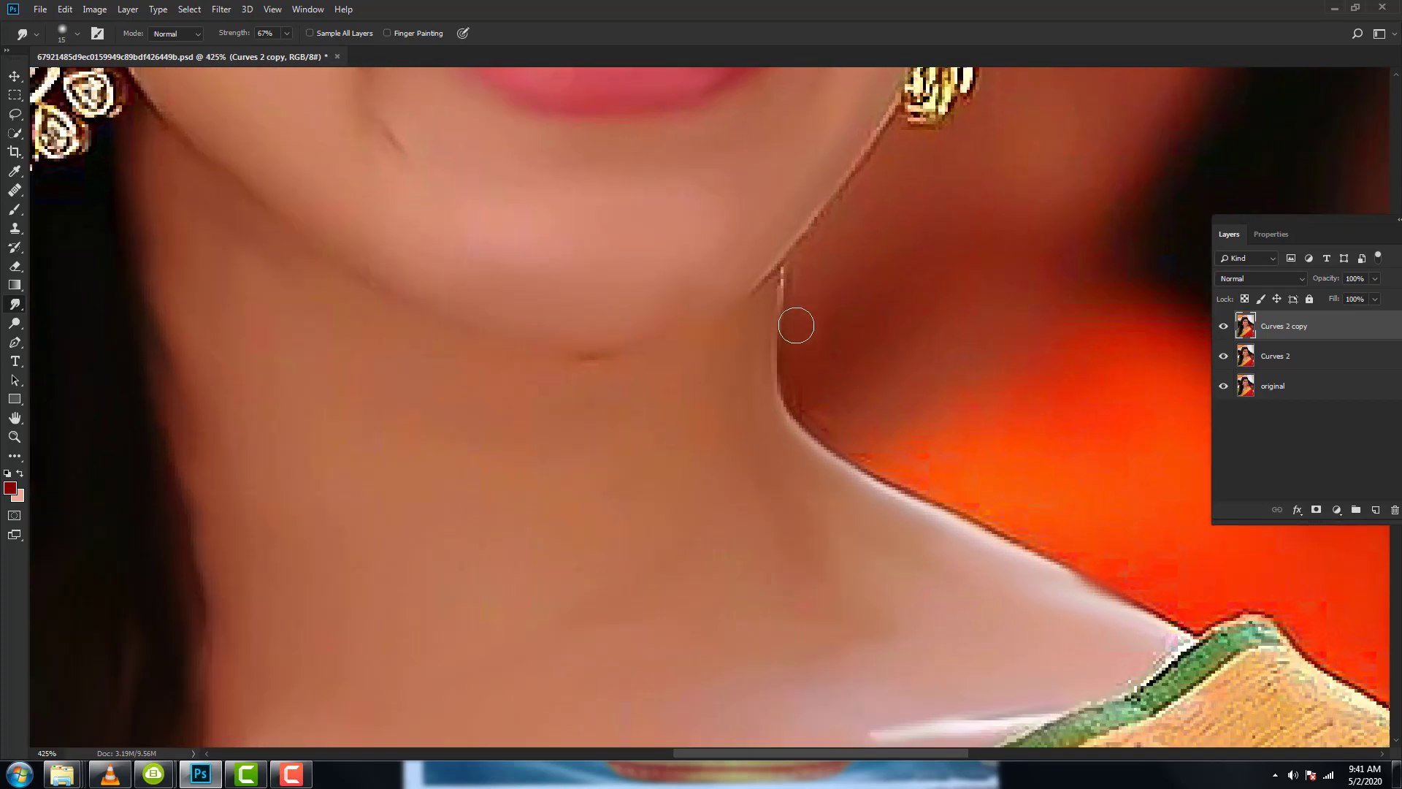
scroll(876, 431, "down", 1)
scroll(876, 431, "right", 2)
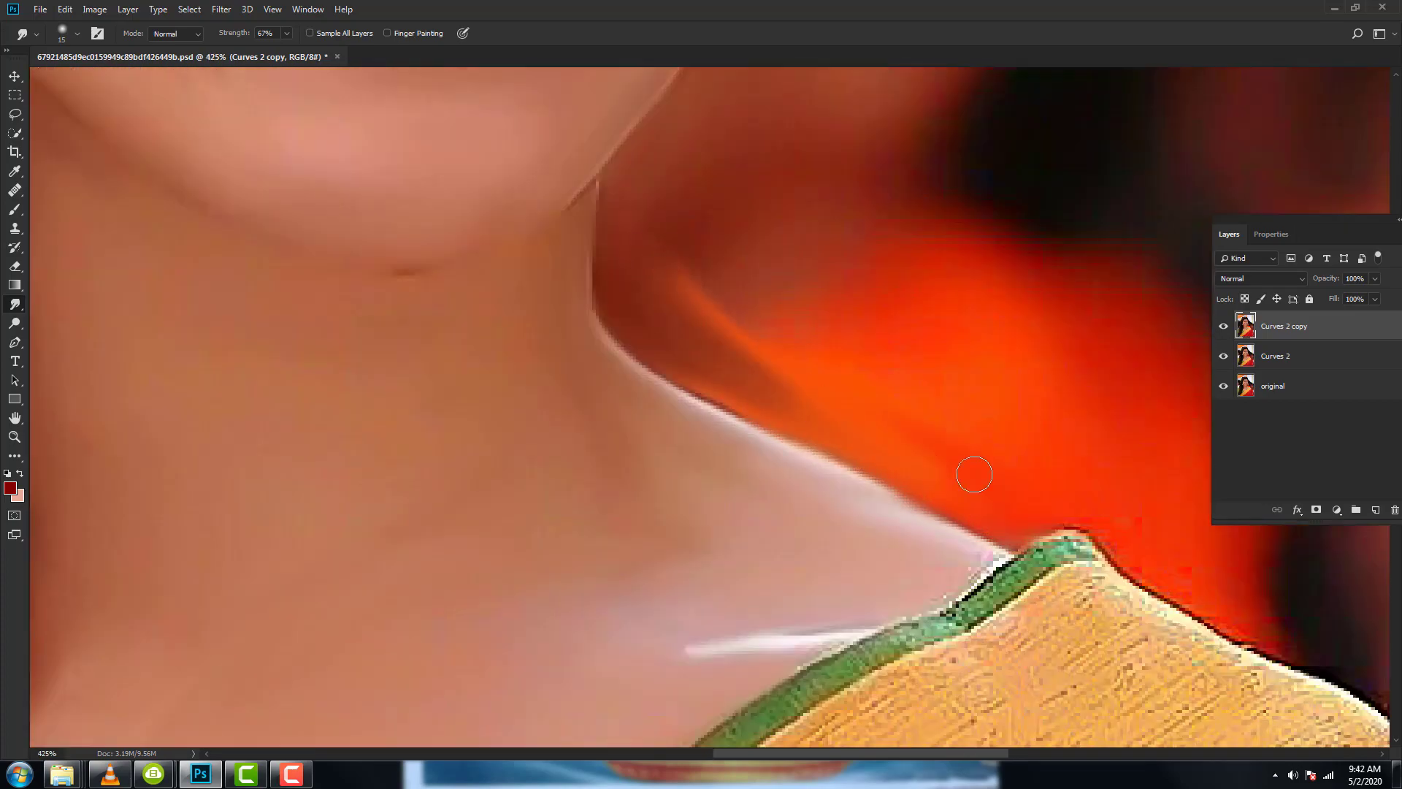
scroll(776, 319, "down", 2, "alt")
scroll(729, 322, "down", 1, "alt")
scroll(713, 494, "up", 2, "alt")
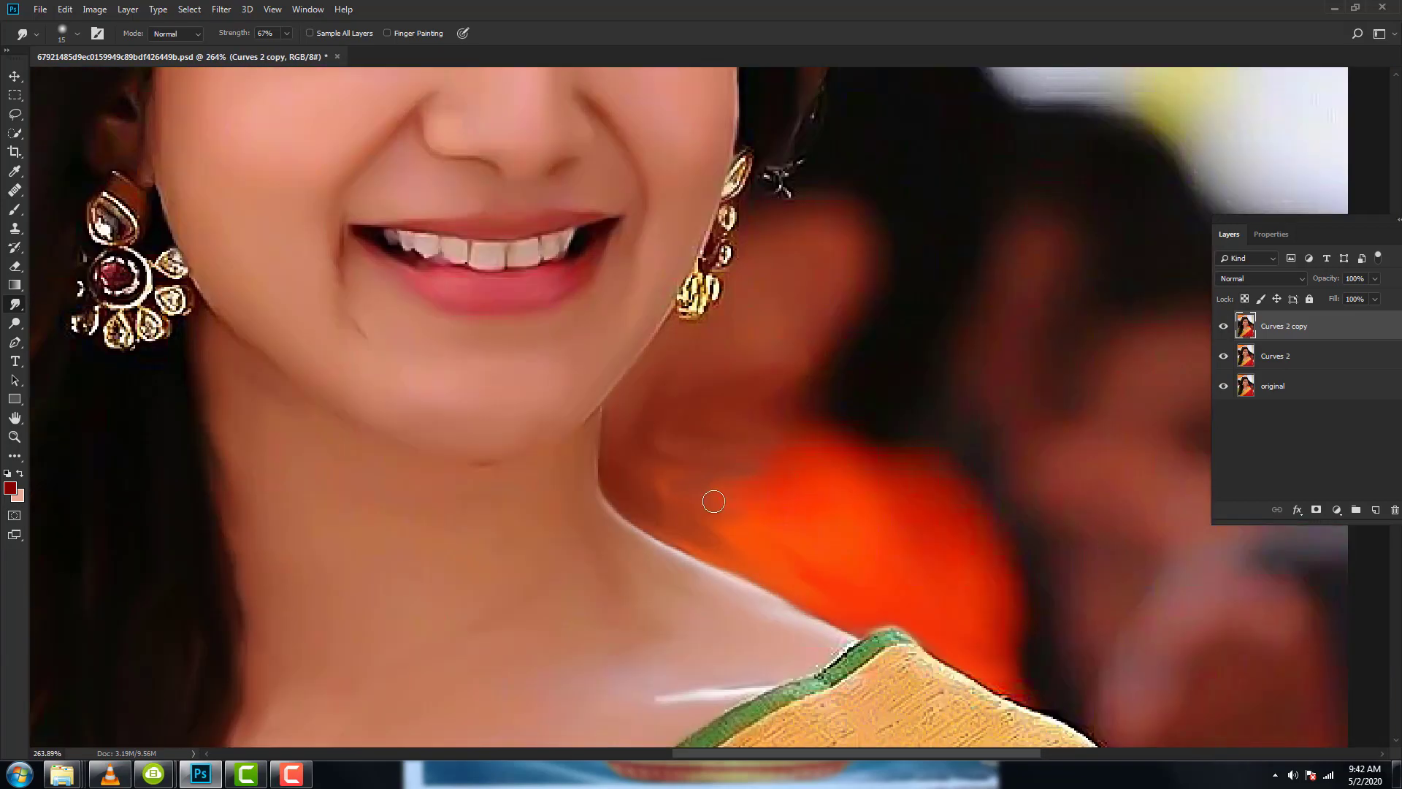
scroll(996, 654, "up", 2, "alt")
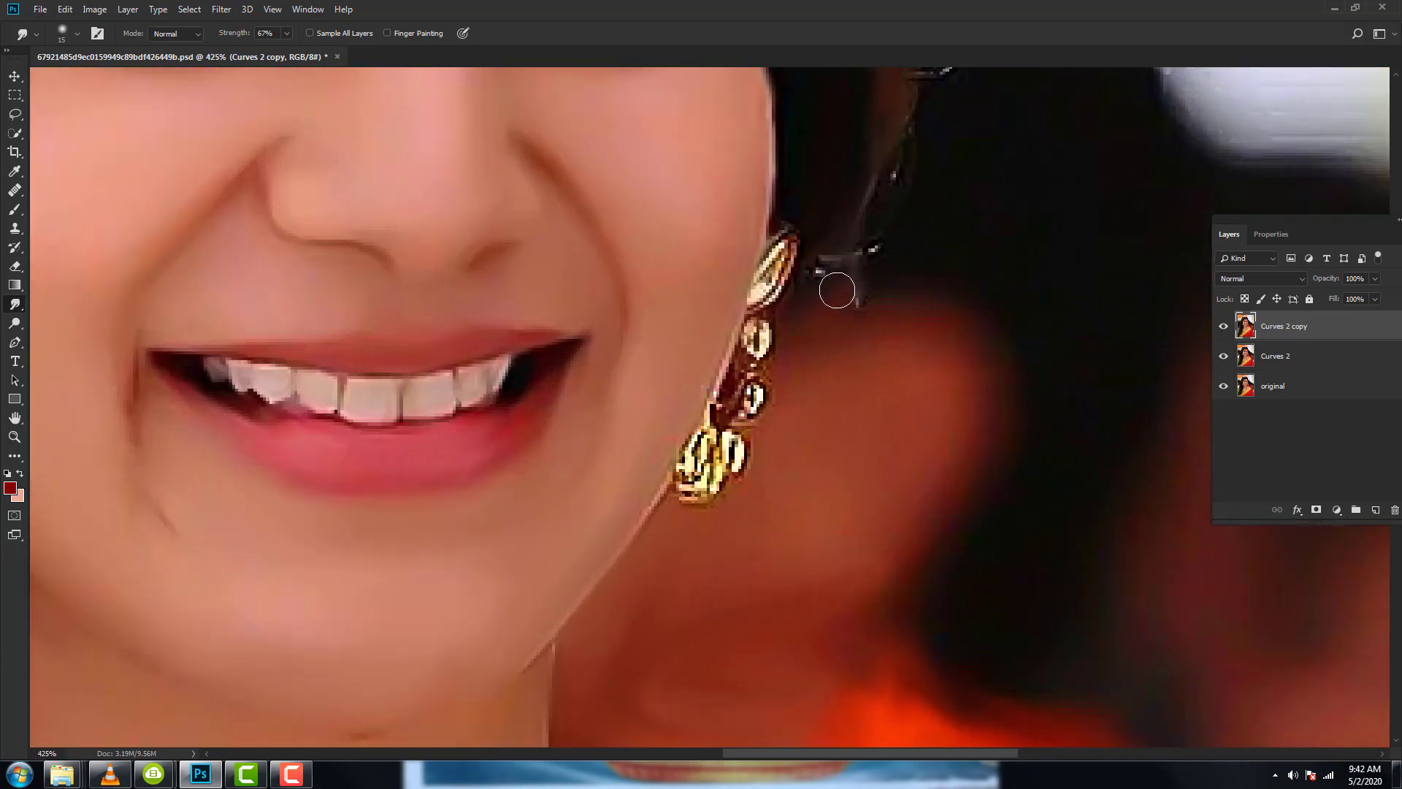
Move the view across the face and earring, zooming in and out to inspect.
left_click_drag(992, 149, 939, 261)
scroll(939, 261, "up", 1)
scroll(908, 307, "up", 2)
scroll(861, 329, "up", 1)
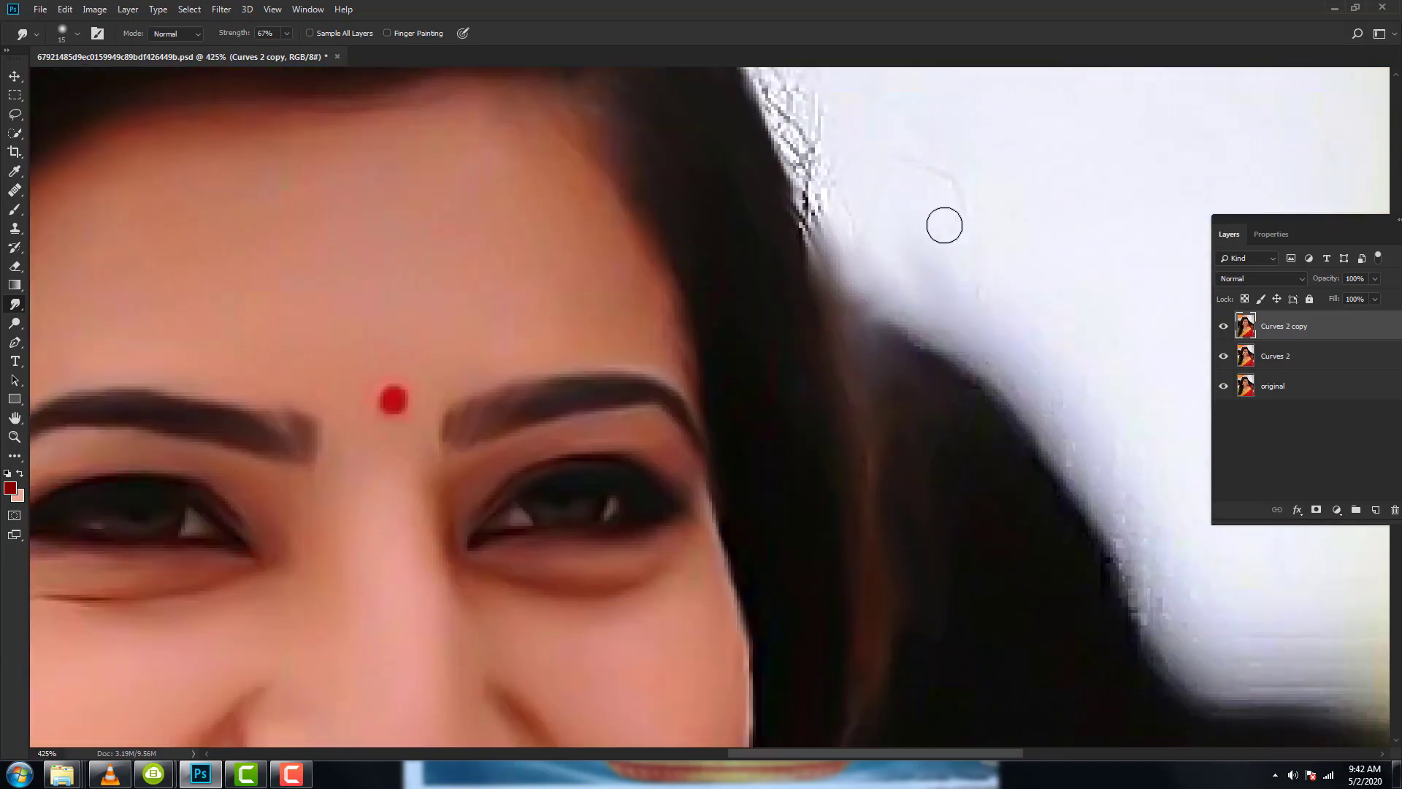
scroll(942, 222, "up", 1)
scroll(845, 210, "up", 2)
scroll(989, 297, "up", 1)
scroll(958, 392, "up", 1)
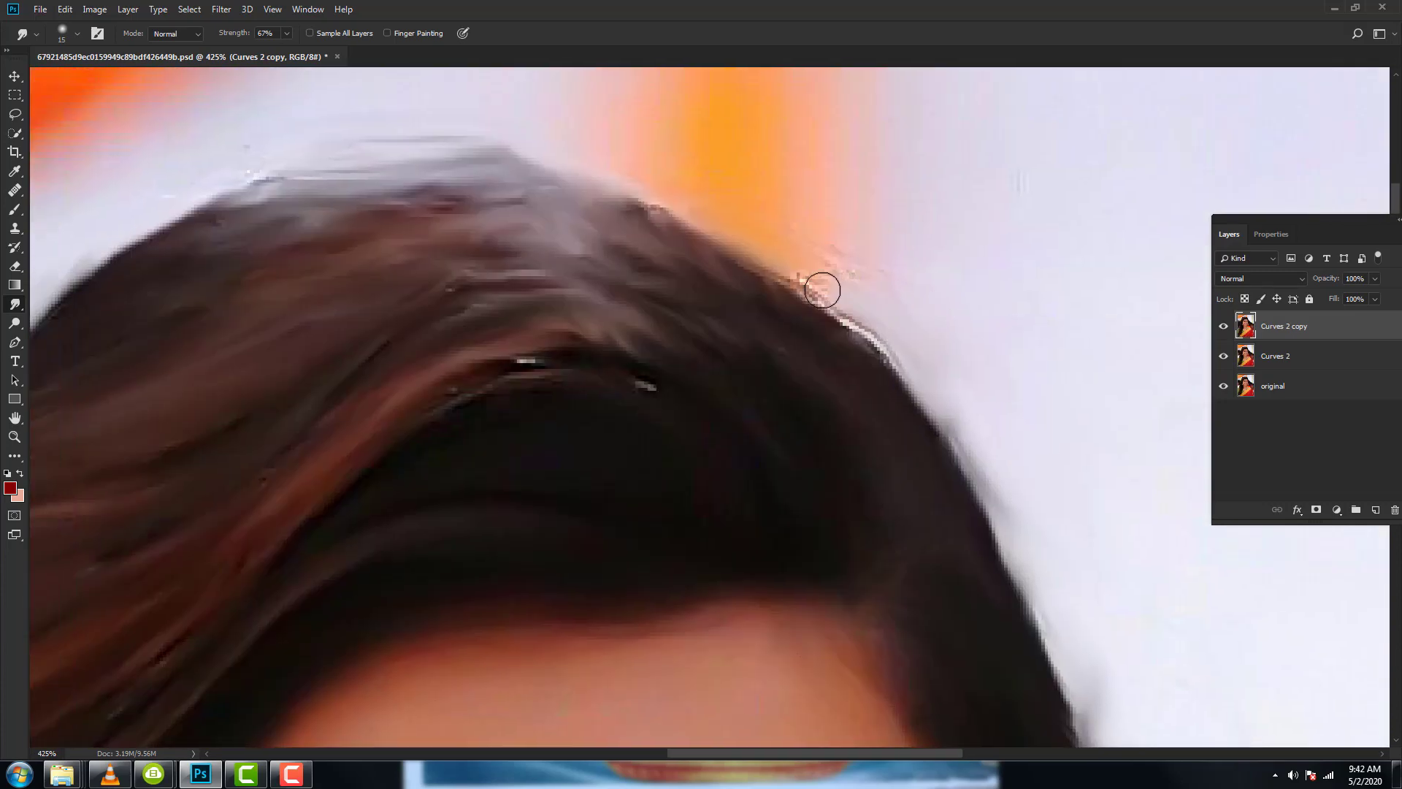
scroll(803, 271, "down", 2)
scroll(741, 299, "down", 1)
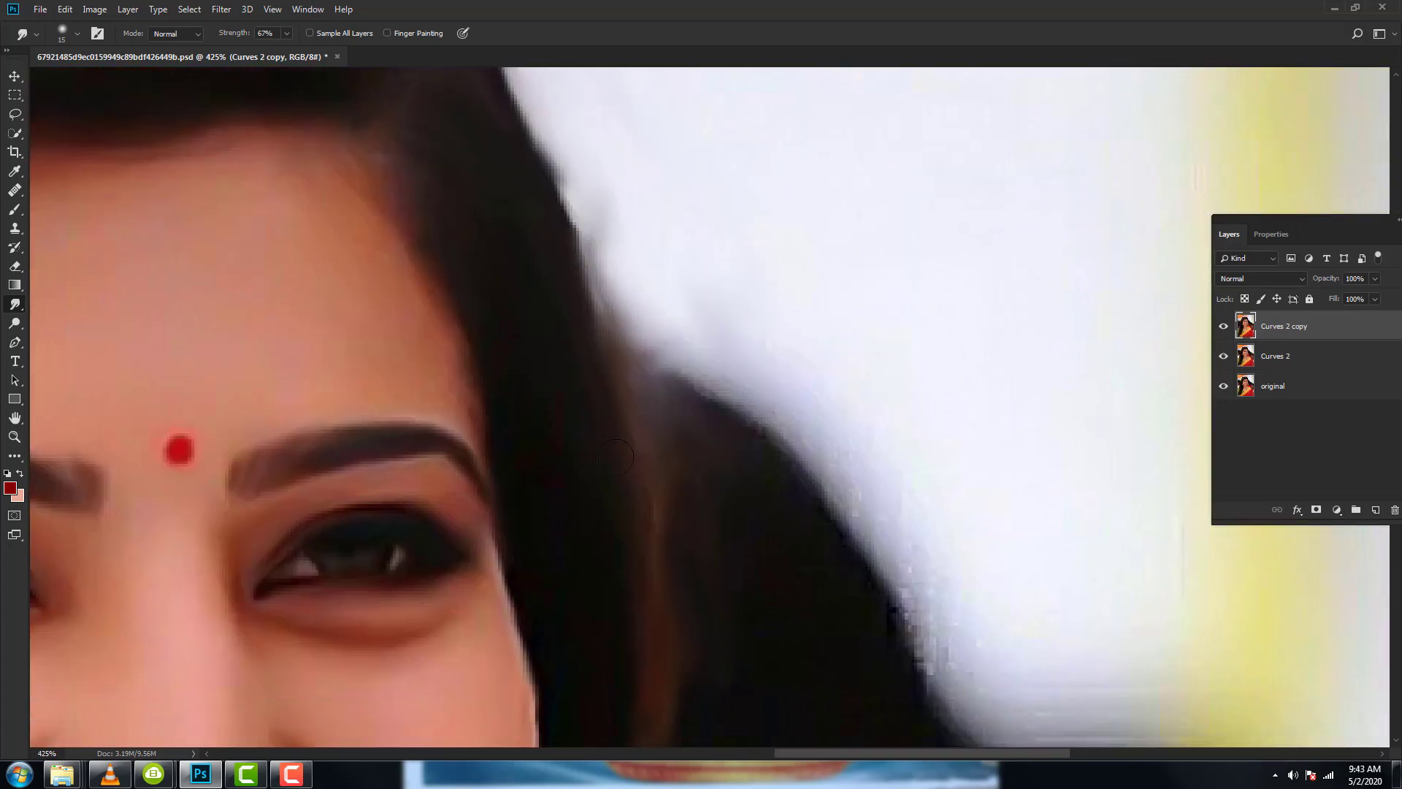
scroll(694, 380, "down", 1)
scroll(711, 391, "down", 2)
scroll(747, 475, "down", 1)
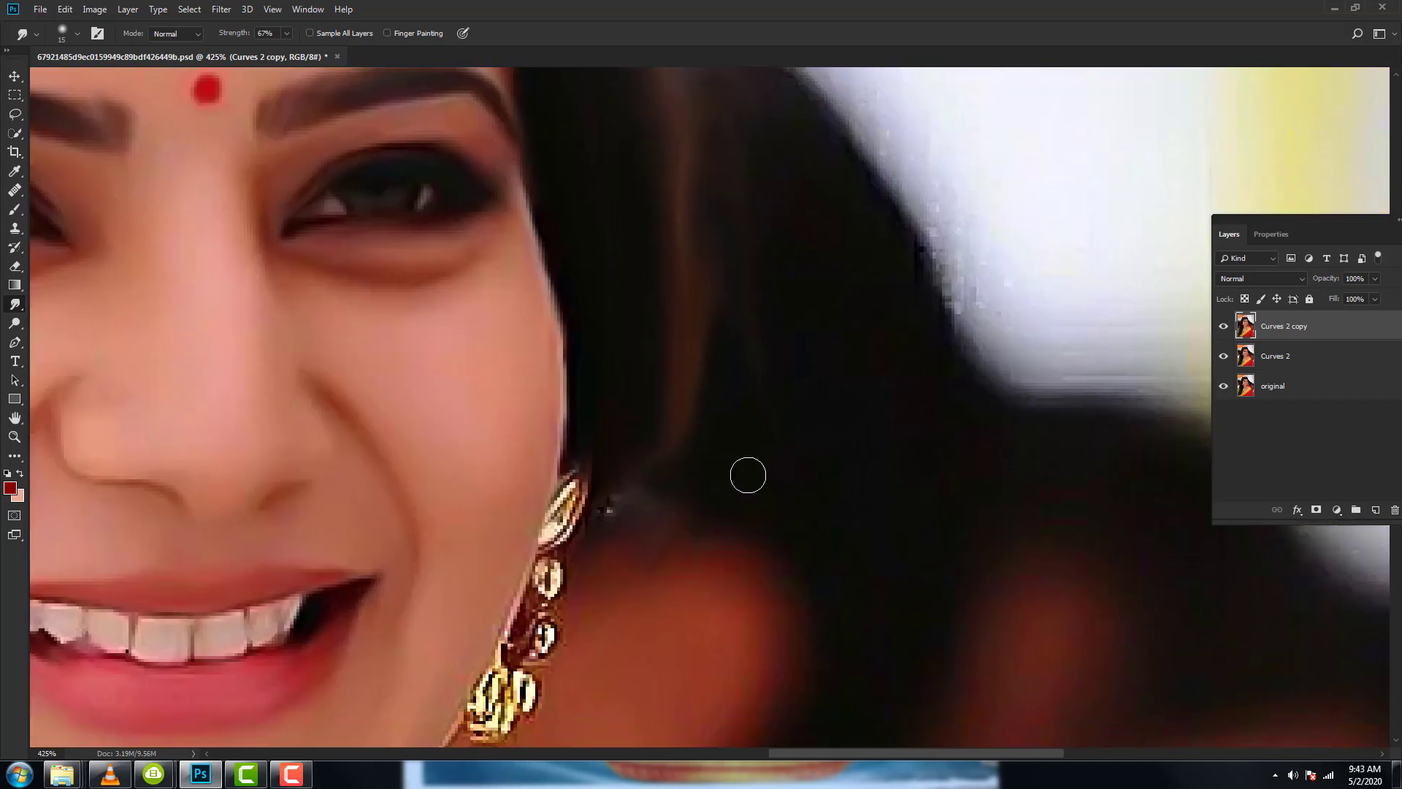
scroll(757, 484, "down", 2)
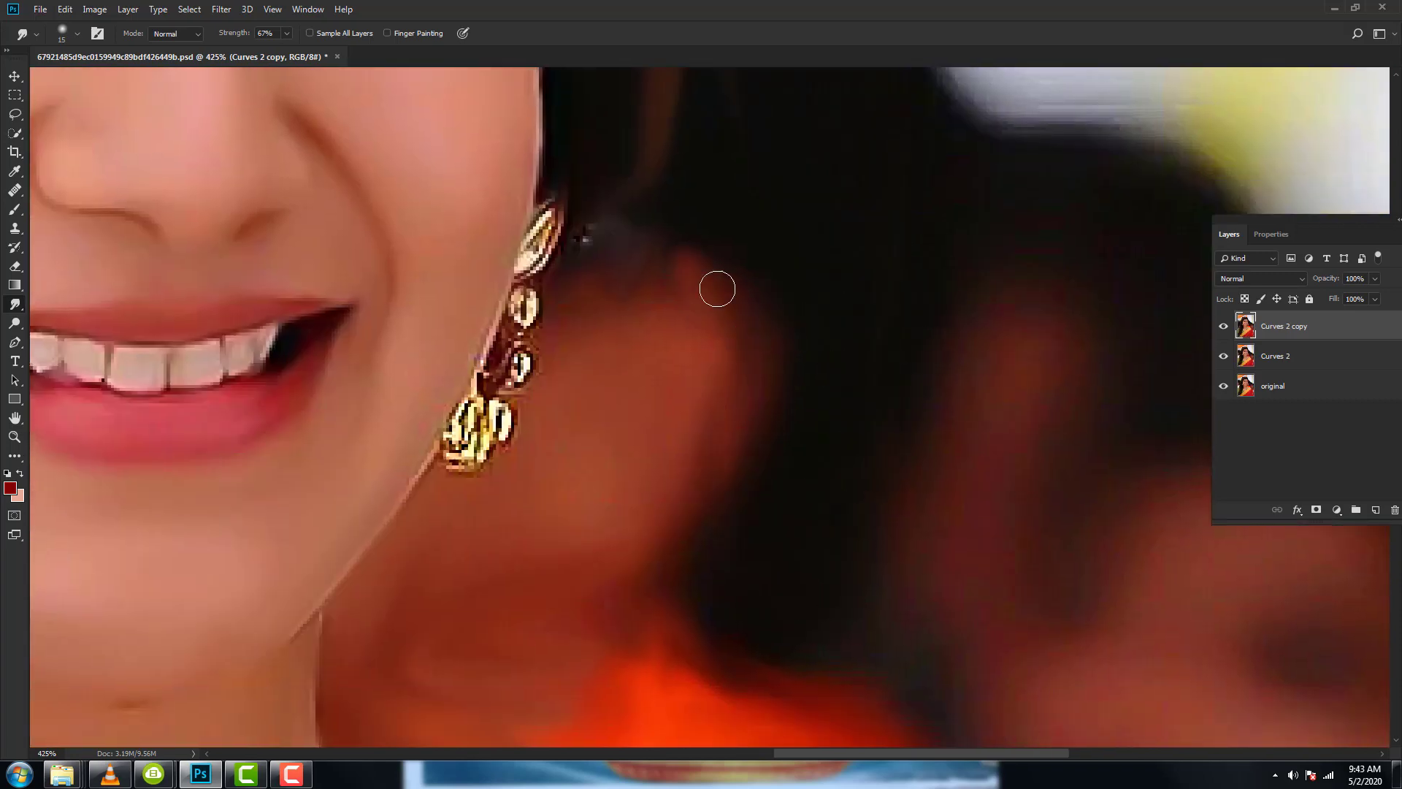
scroll(651, 458, "left", 2)
scroll(811, 395, "up", 2)
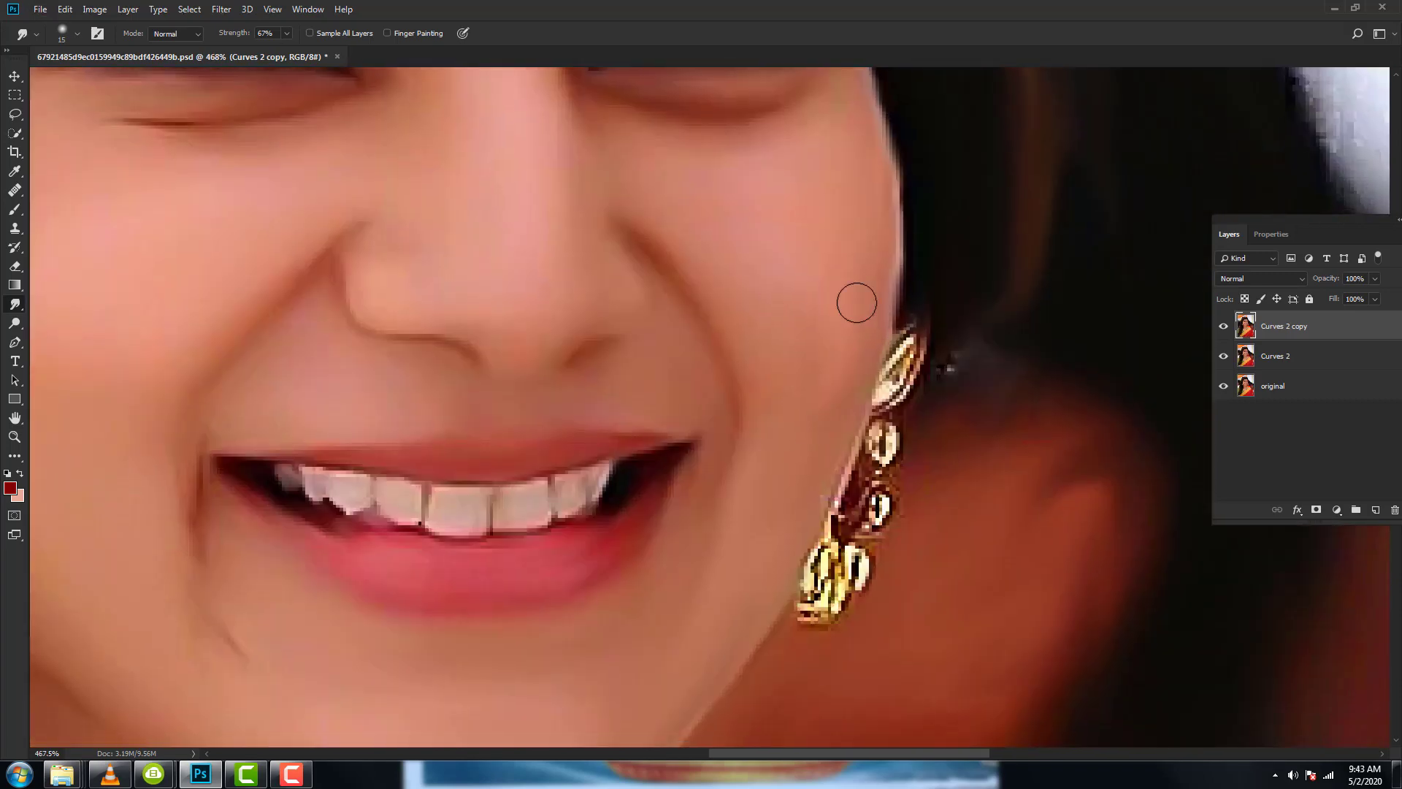
scroll(554, 248, "left", 2)
scroll(661, 331, "up", 1)
Smudge the first earring's lower pendant and small beads into a soft blur.
scroll(661, 330, "down", 2)
scroll(813, 378, "right", 1)
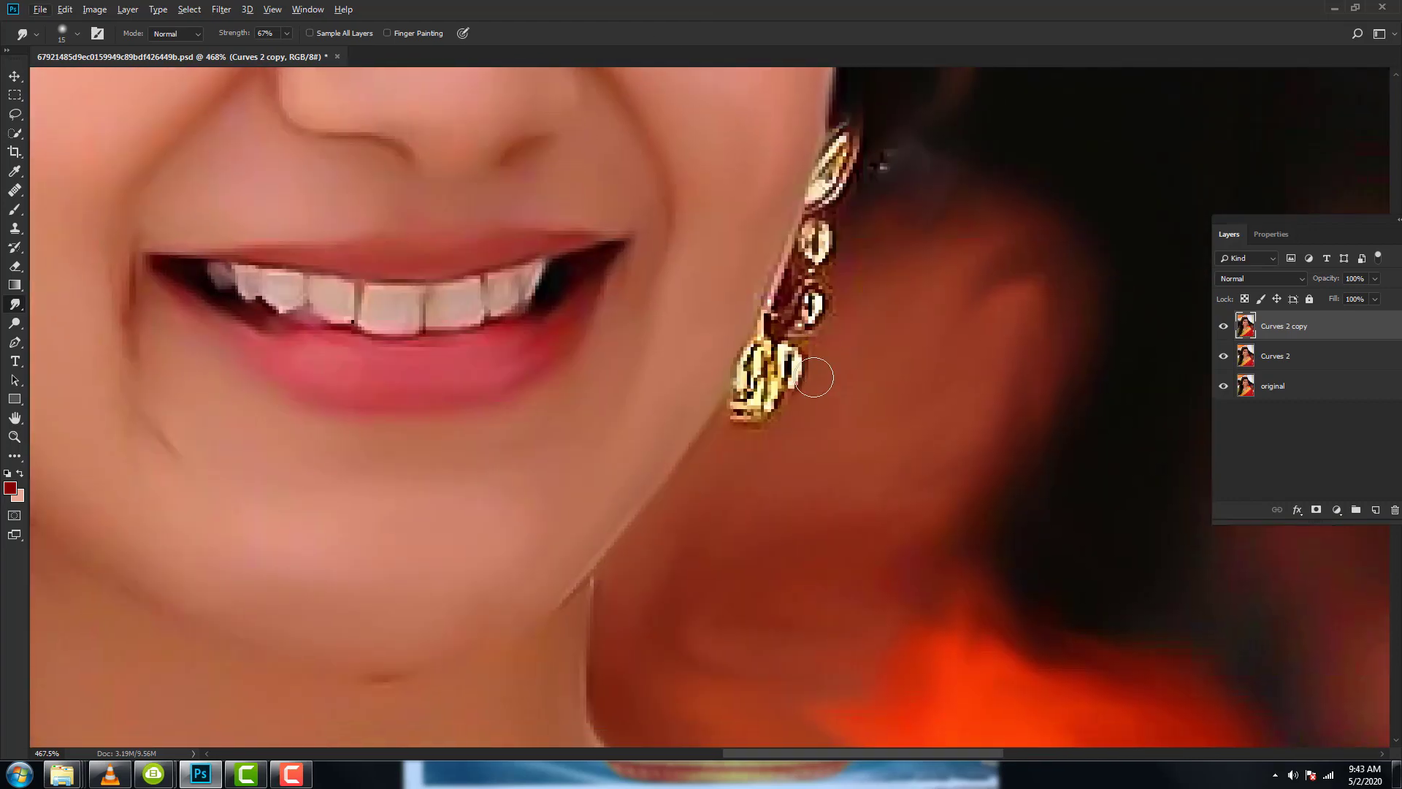
left_click_drag(751, 363, 771, 357)
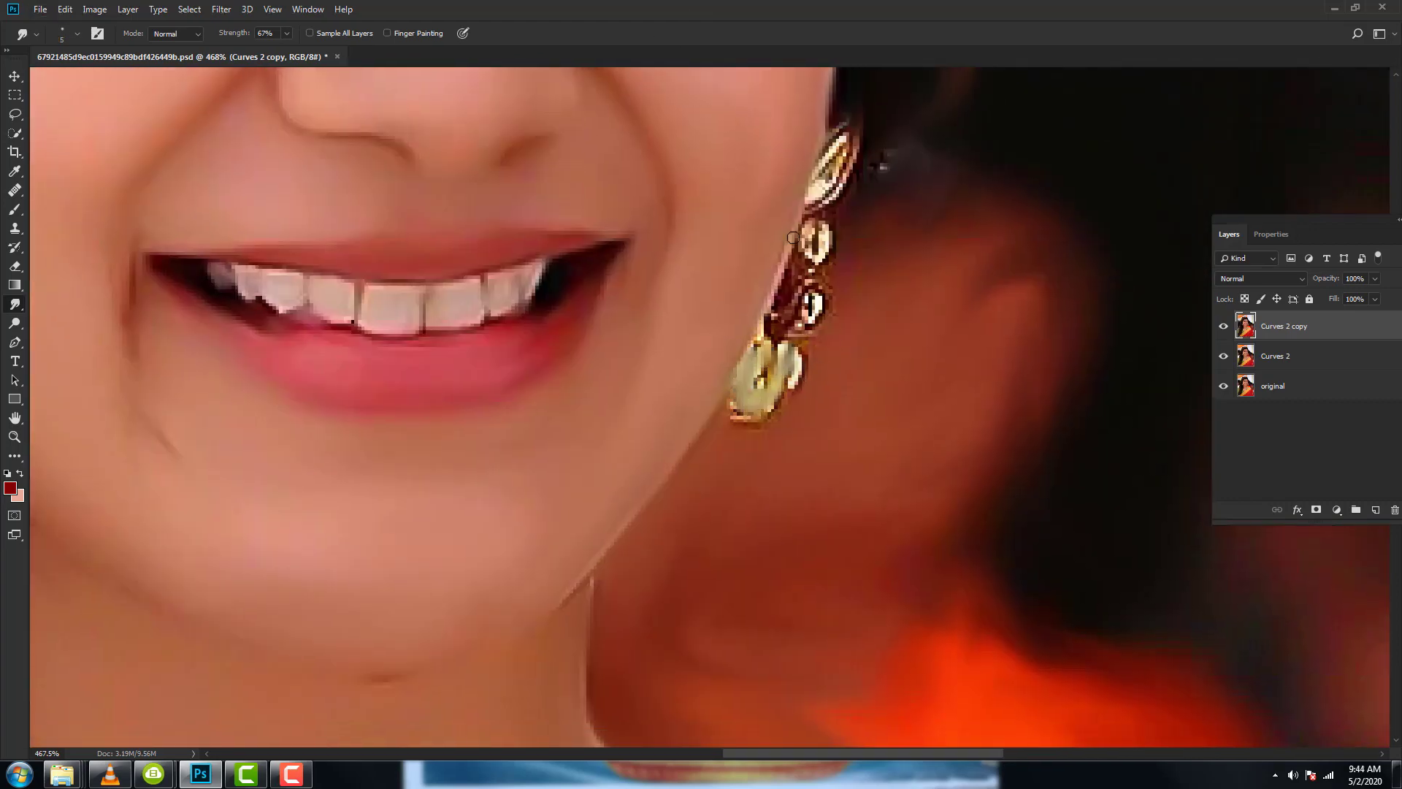
scroll(809, 185, "up", 1)
scroll(809, 185, "right", 1)
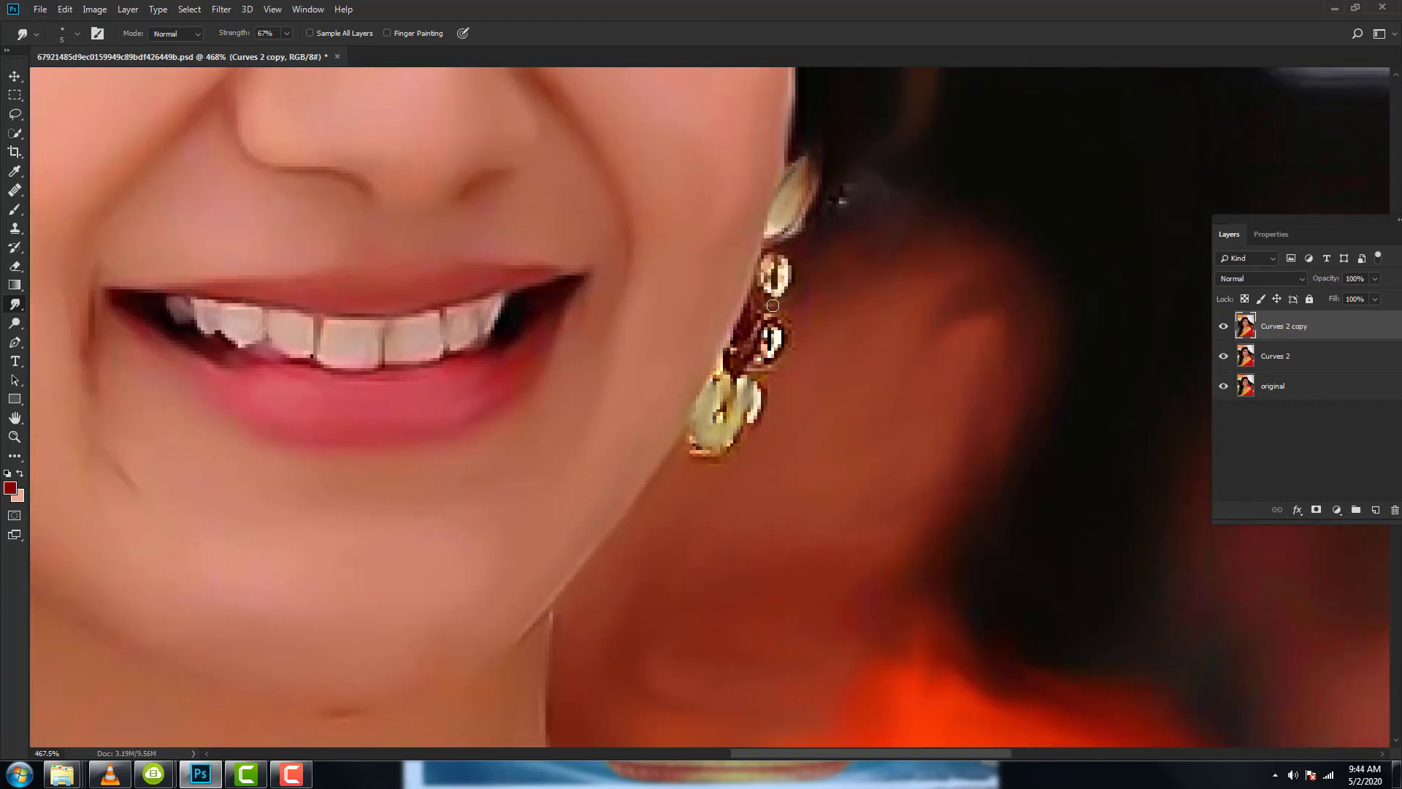
mouse_move(767, 346)
left_mouse_down()
mouse_move(775, 274)
mouse_move(754, 395)
left_mouse_up()
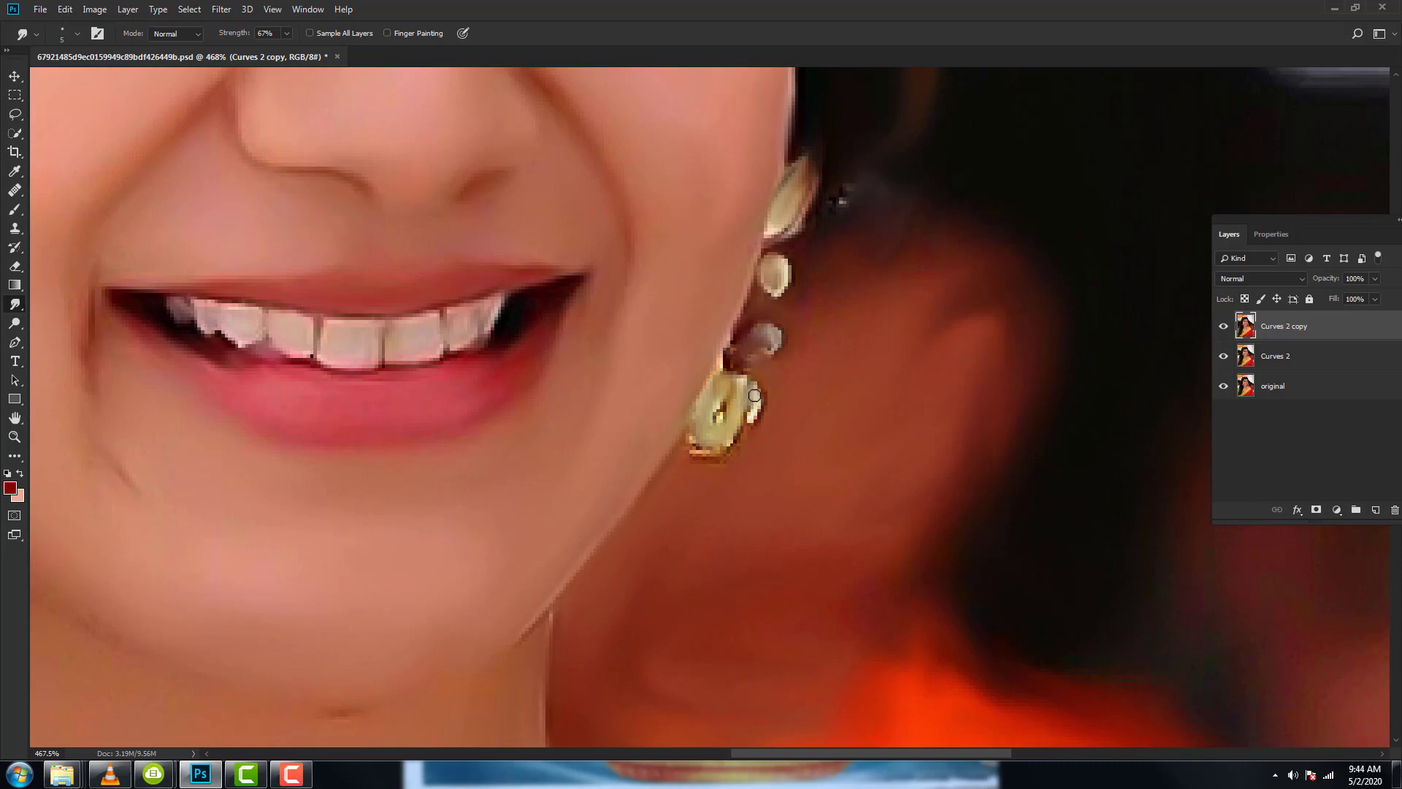
scroll(693, 455, "down", 10)
scroll(775, 320, "up", 9)
scroll(775, 319, "down", 2)
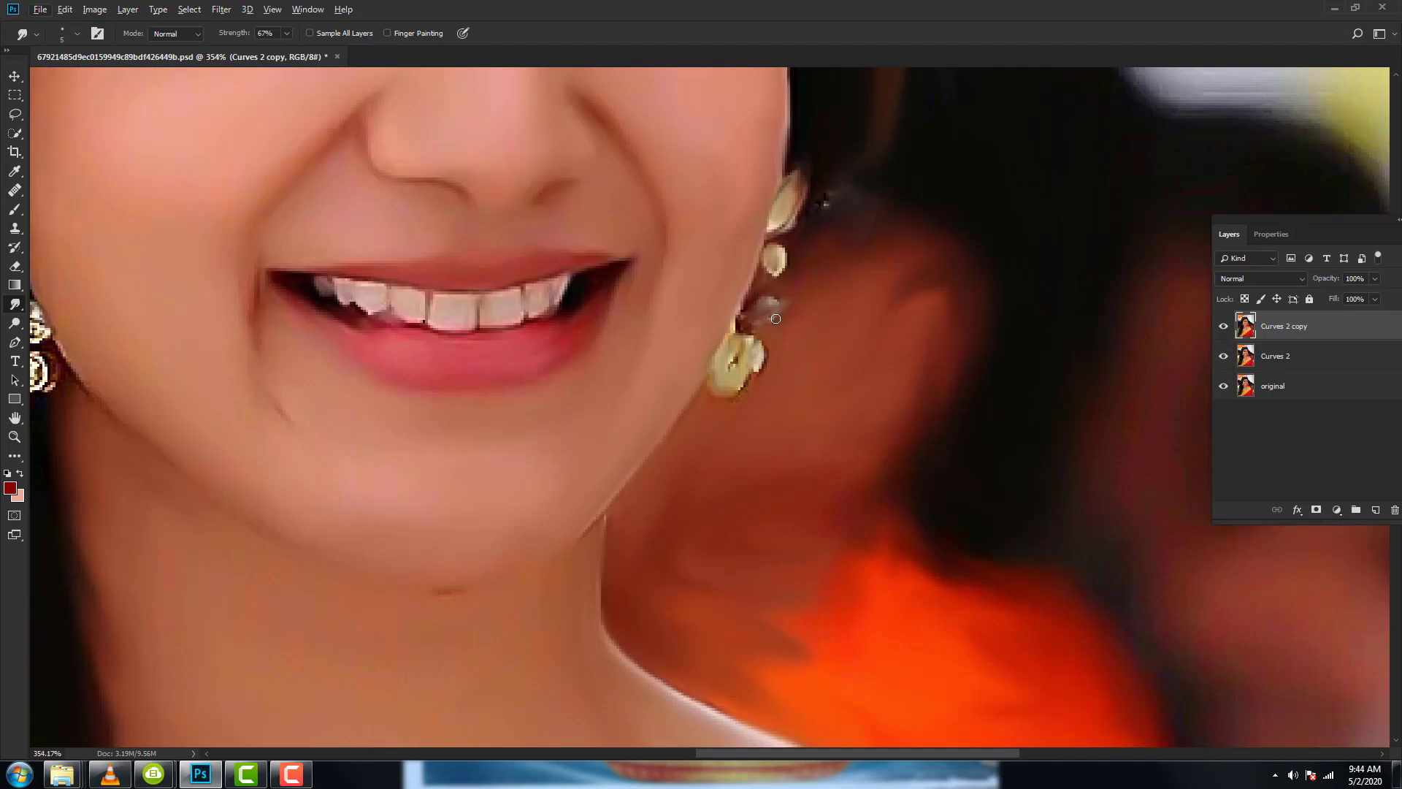
scroll(780, 217, "left", 10)
scroll(714, 228, "up", 1)
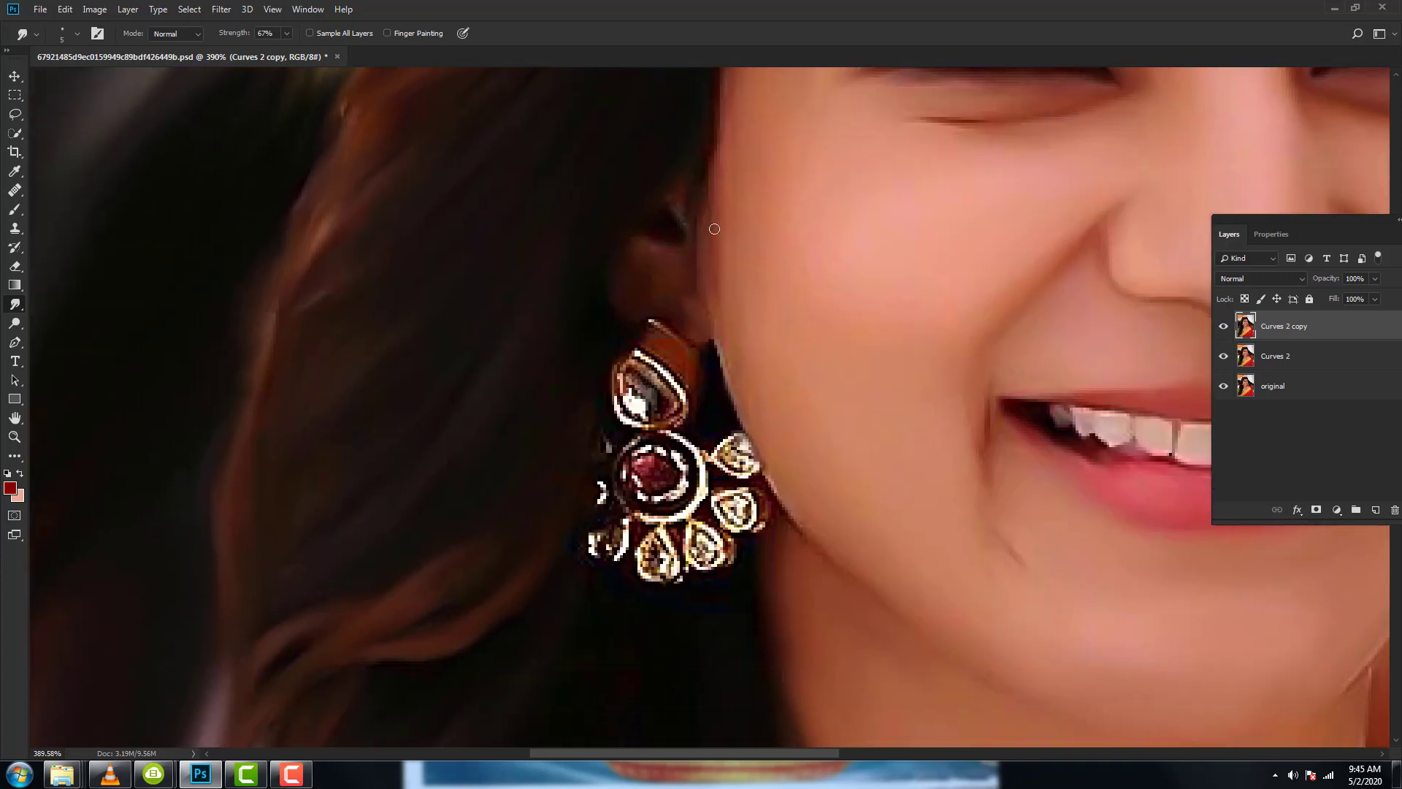
scroll(700, 326, "down", 5)
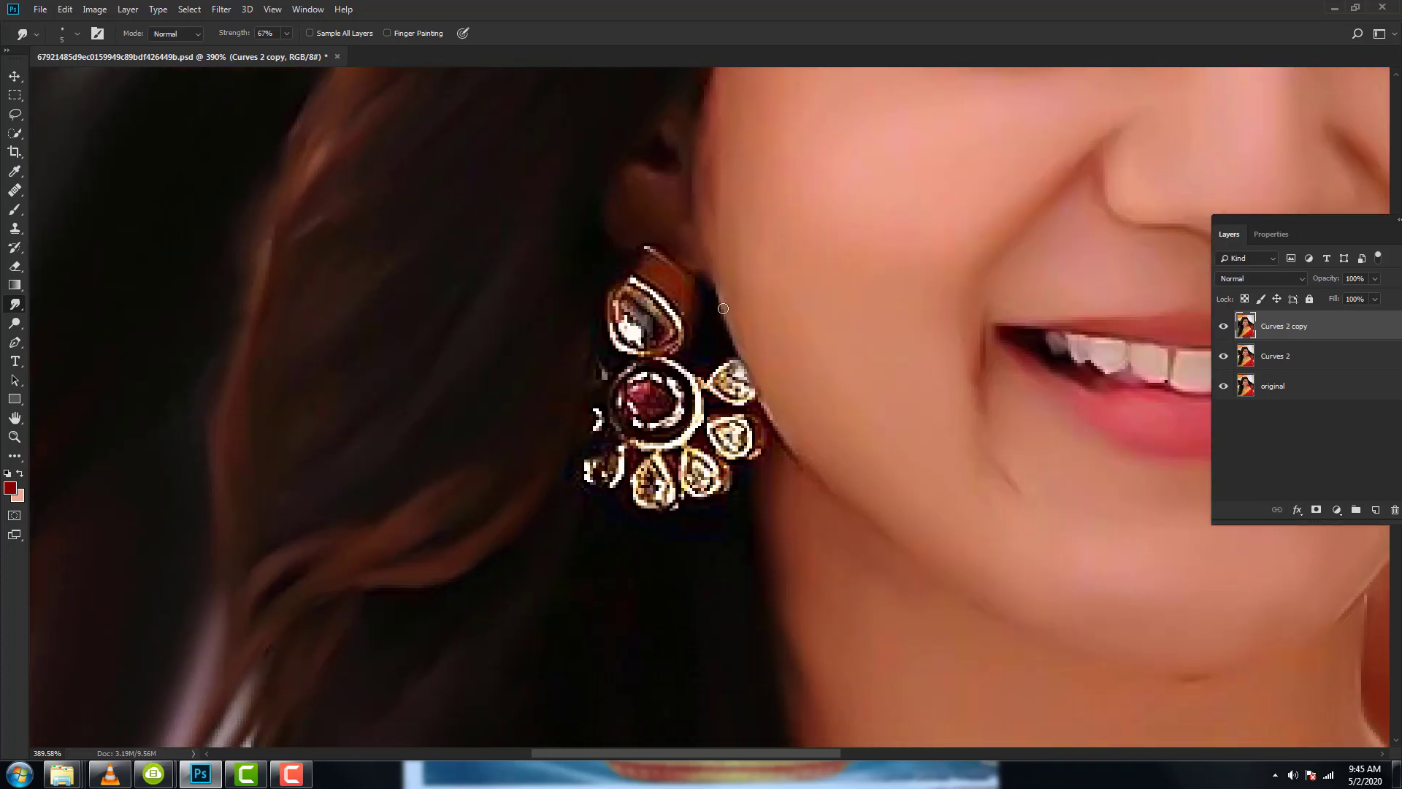
scroll(679, 247, "left", 2)
Blur the other earring's top drop, red stone and gold drops into pale glossy shapes.
left_click_drag(661, 251, 661, 314)
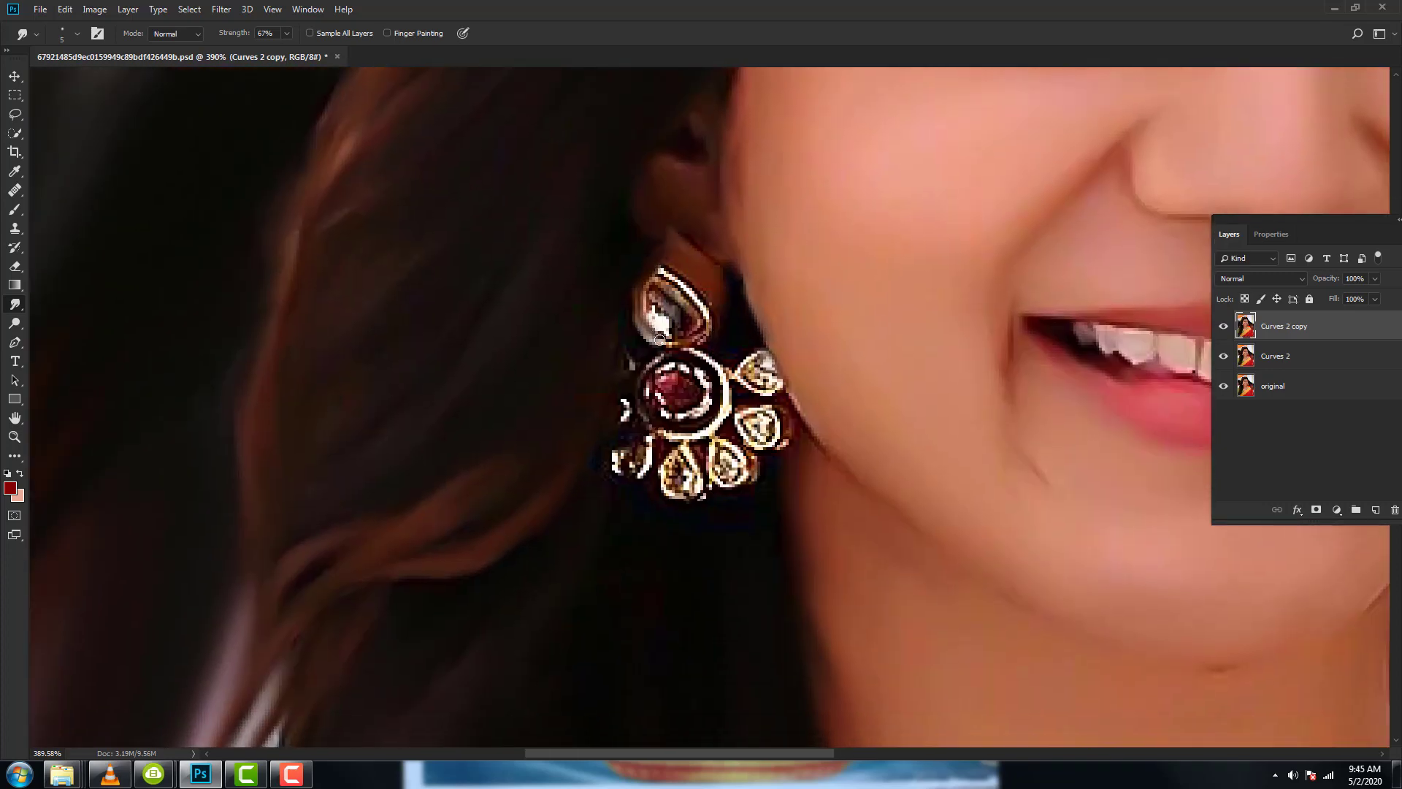
scroll(680, 332, "down", 3)
scroll(680, 332, "left", 2)
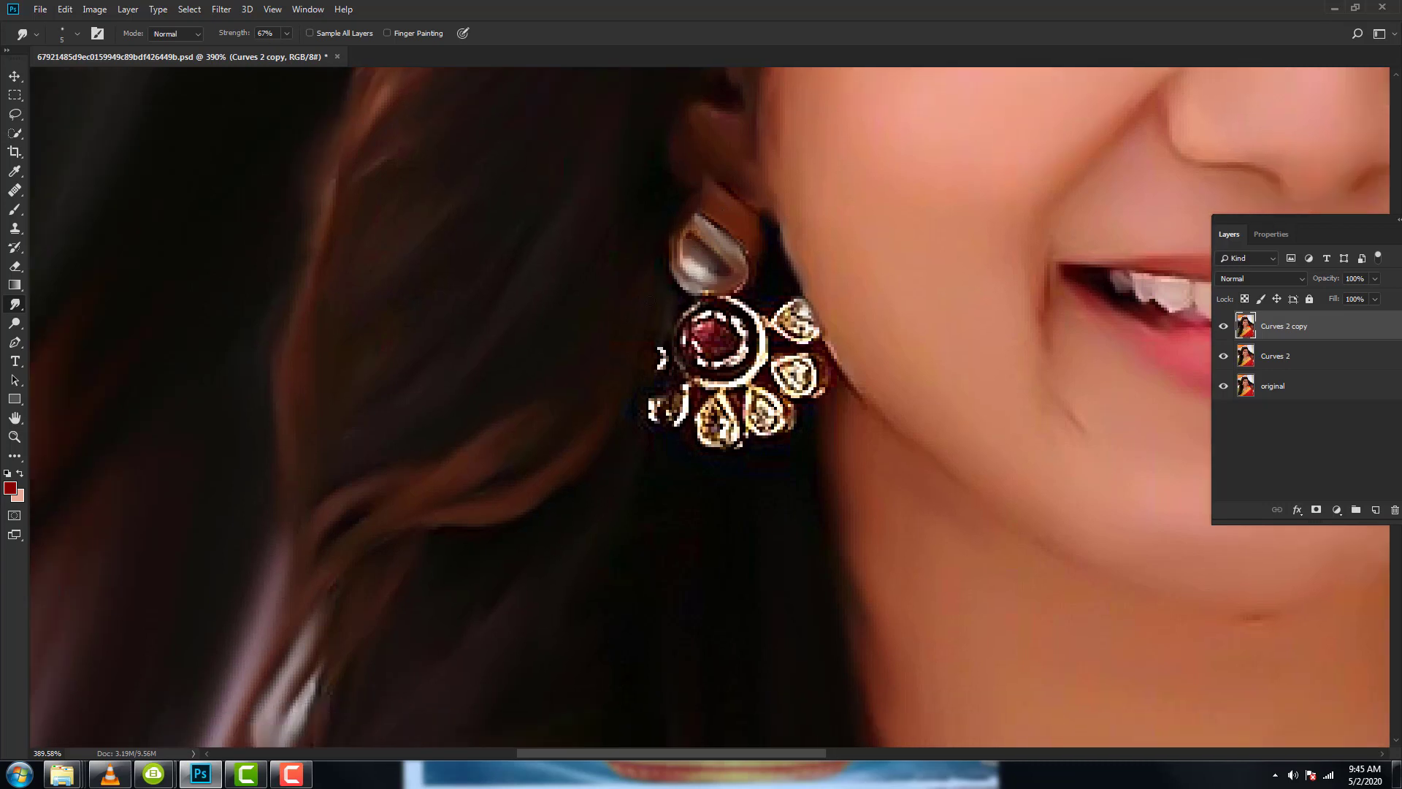
left_click_drag(694, 330, 720, 365)
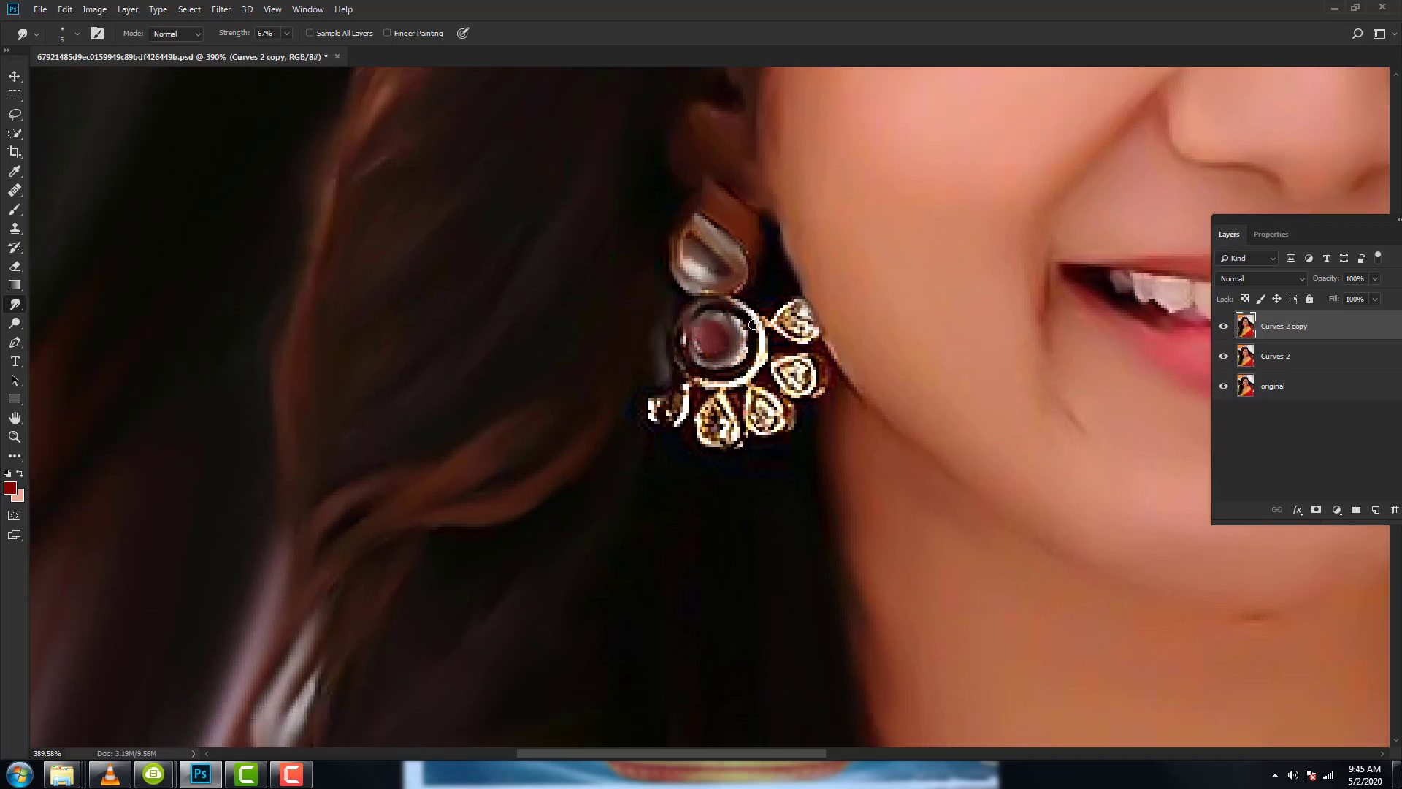
left_click_drag(765, 325, 777, 299)
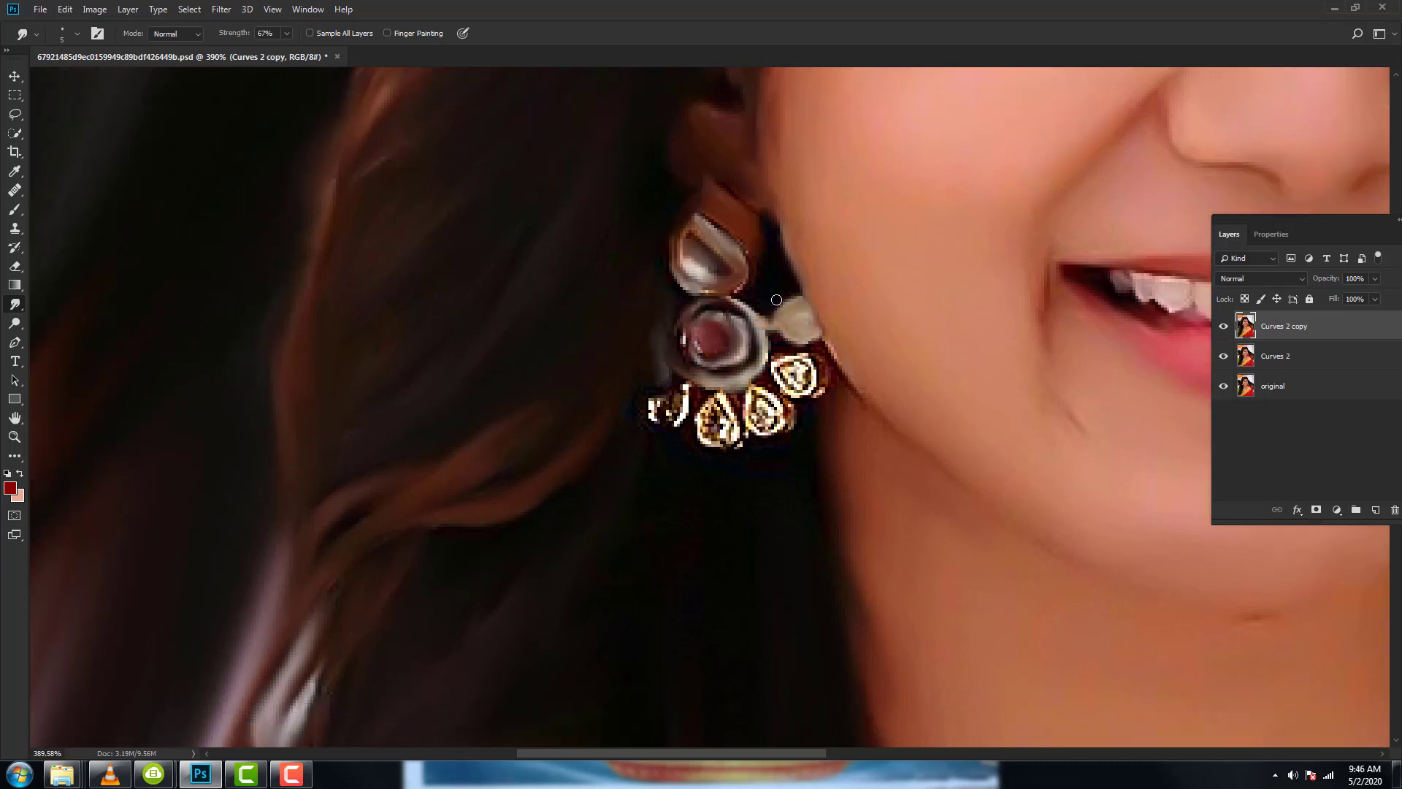
mouse_move(828, 370)
left_mouse_down()
mouse_move(760, 388)
mouse_move(723, 419)
mouse_move(741, 404)
left_mouse_up()
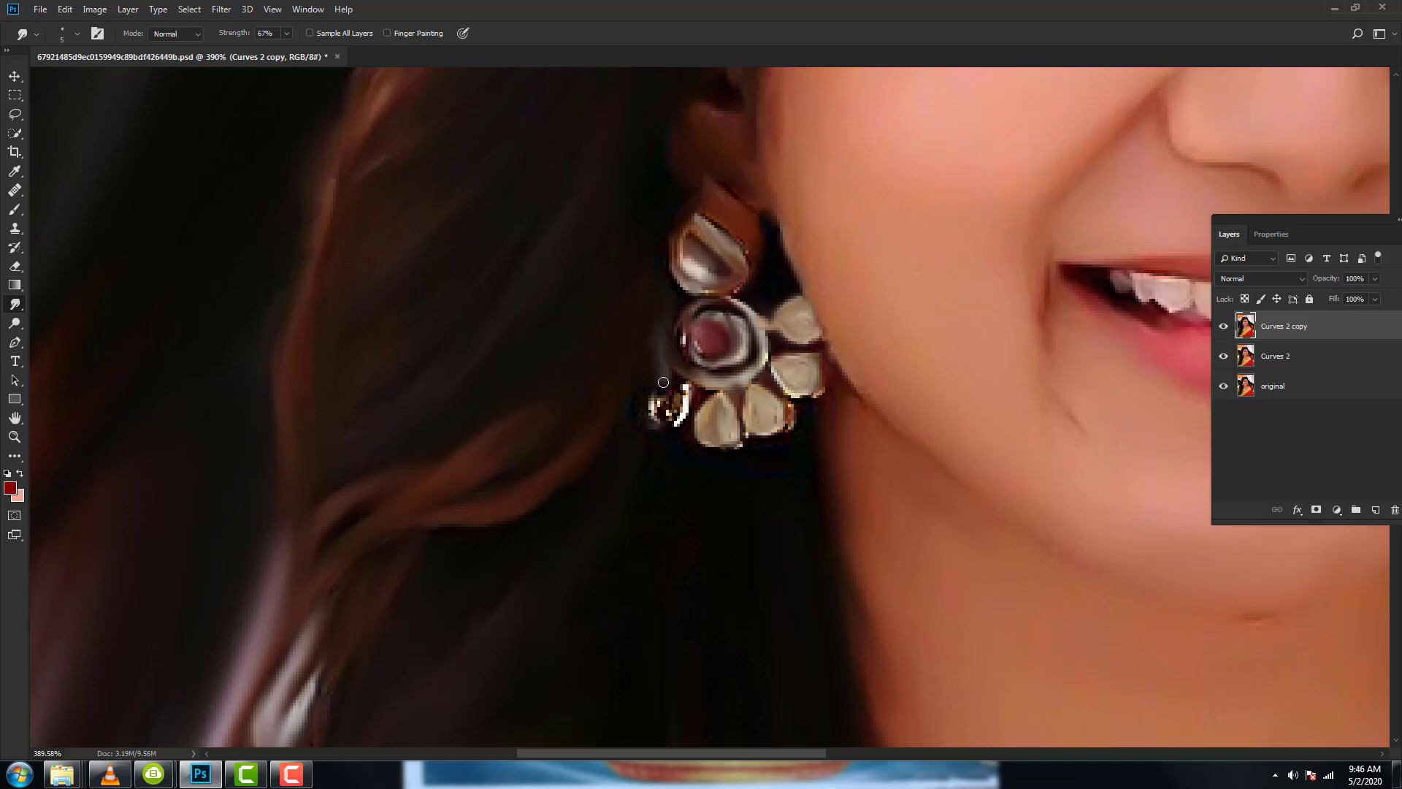
left_click_drag(663, 382, 686, 382)
scroll(801, 397, "down", 5)
Enlarge the Smudge brush two sizes and frame the background around the head.
scroll(986, 235, "down", 3)
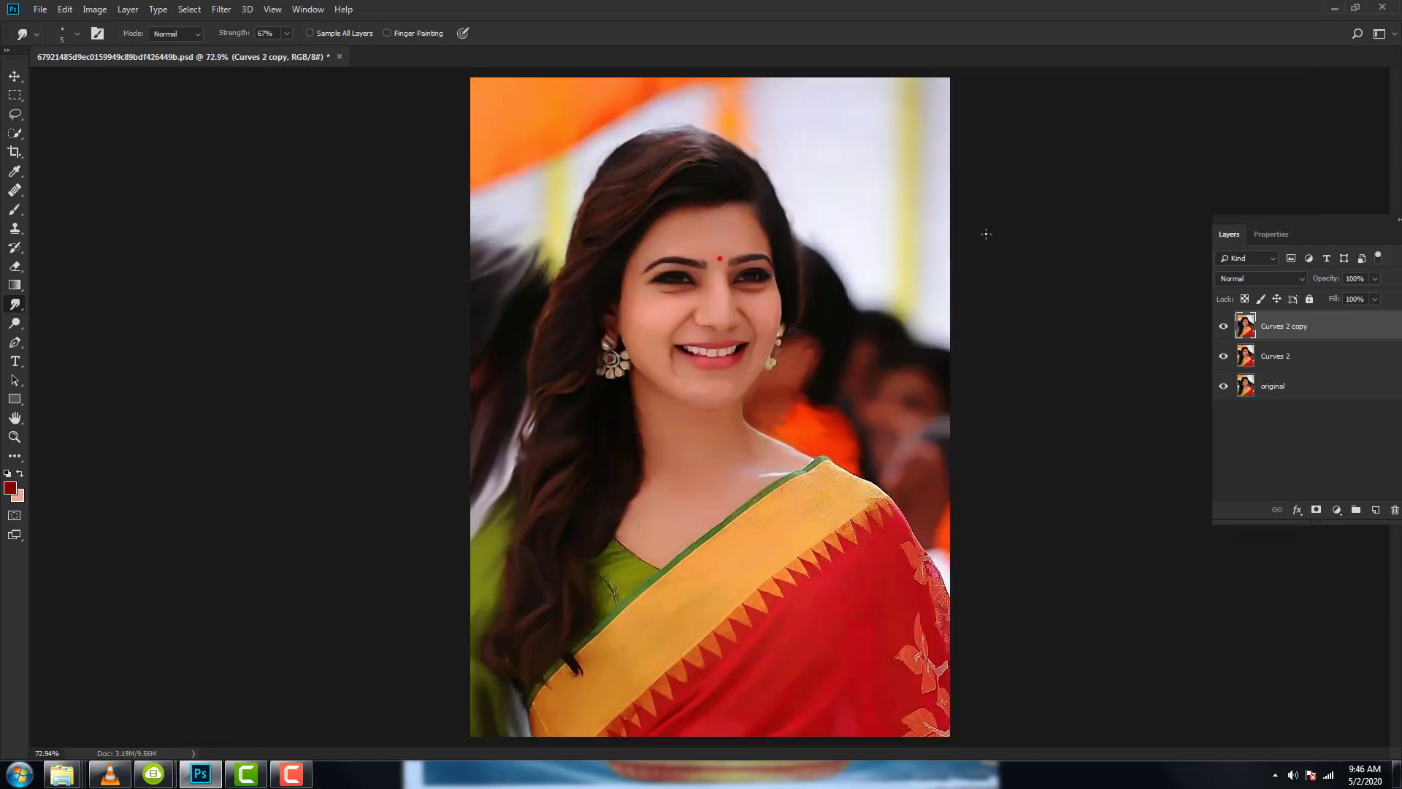
scroll(986, 235, "up", 5)
key("bracketright")
key("bracketright")
key("bracketright")
scroll(979, 398, "down", 1)
scroll(961, 460, "down", 1)
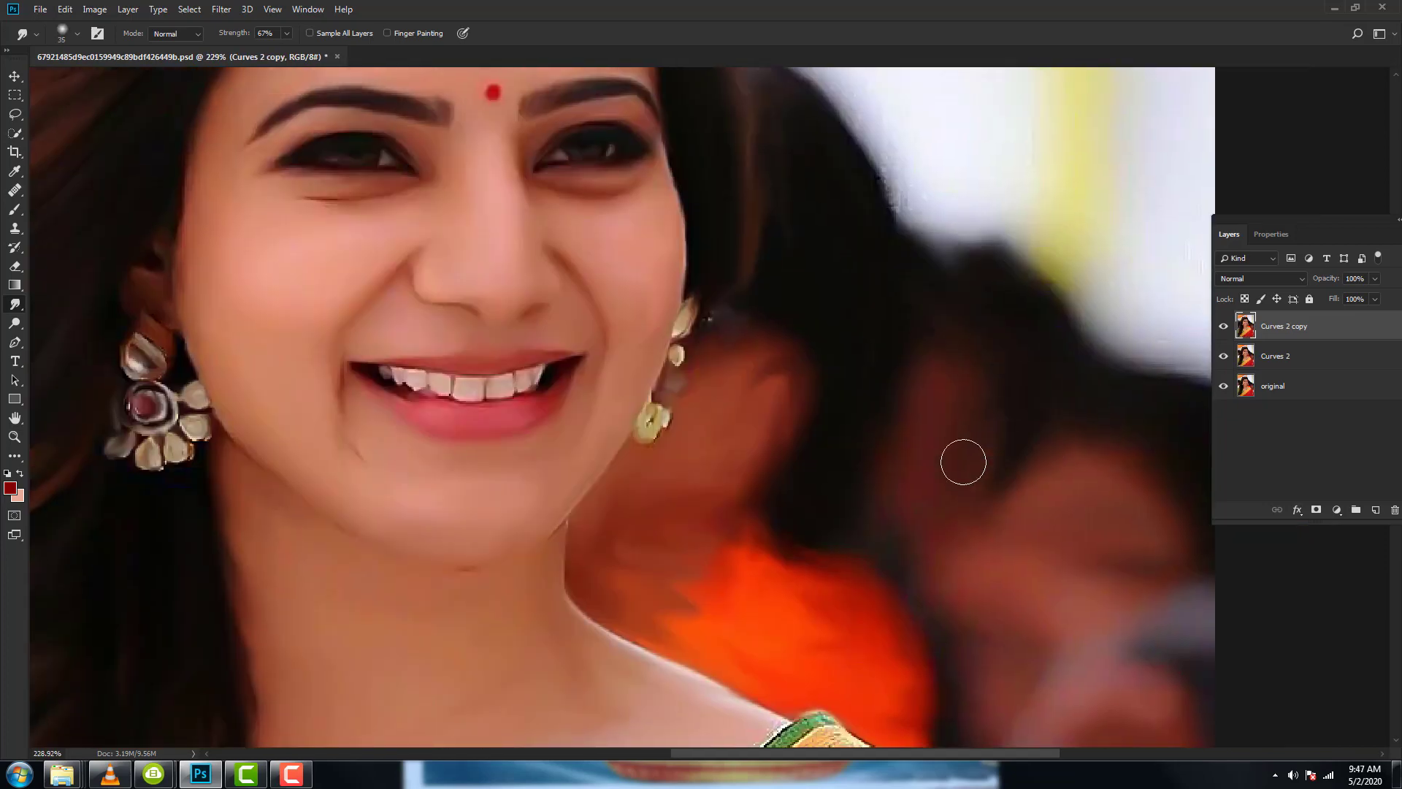
scroll(961, 460, "down", 2)
scroll(1086, 659, "down", 3)
scroll(974, 297, "up", 1)
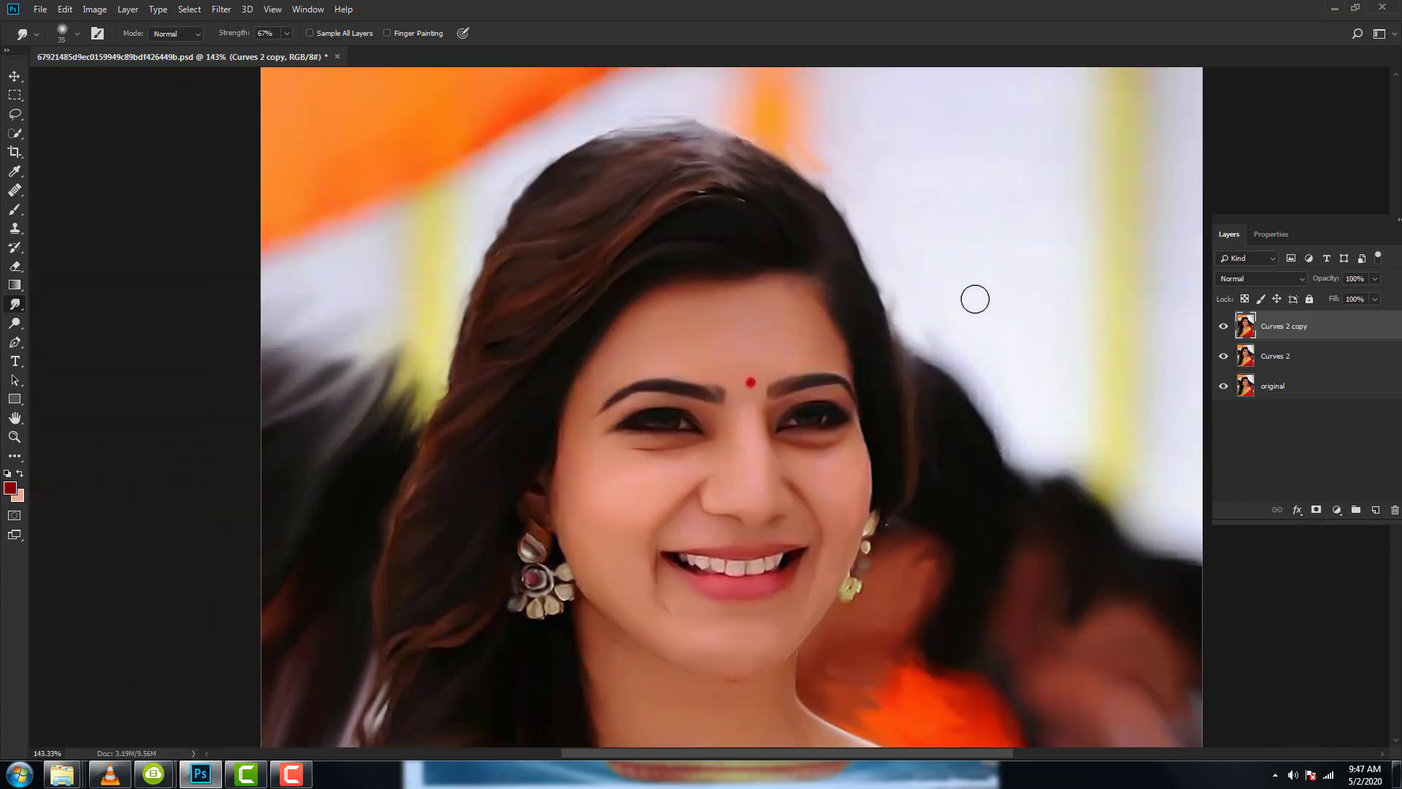
key("bracketright")
key("bracketright")
key("bracketright")
scroll(995, 475, "down", 3)
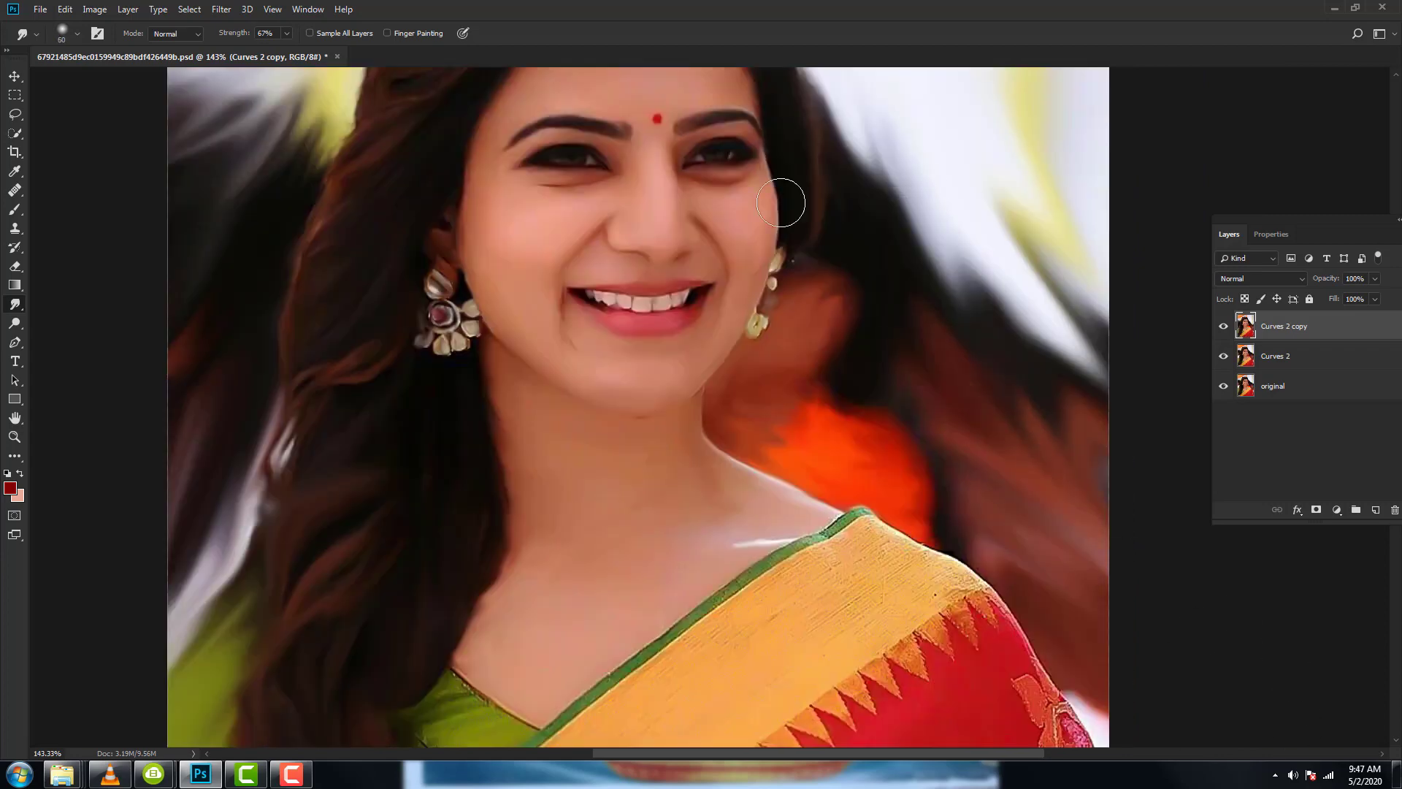
scroll(804, 219, "up", 5)
scroll(767, 270, "up", 2)
scroll(767, 271, "left", 3)
Streak orange into the white background above and to the right of the head.
mouse_move(675, 263)
left_mouse_down()
mouse_move(914, 288)
mouse_move(735, 235)
mouse_move(1058, 275)
mouse_move(992, 197)
mouse_move(1133, 500)
mouse_move(824, 204)
mouse_move(1074, 526)
mouse_move(948, 442)
mouse_move(1089, 360)
left_mouse_up()
scroll(1059, 453, "right", 1)
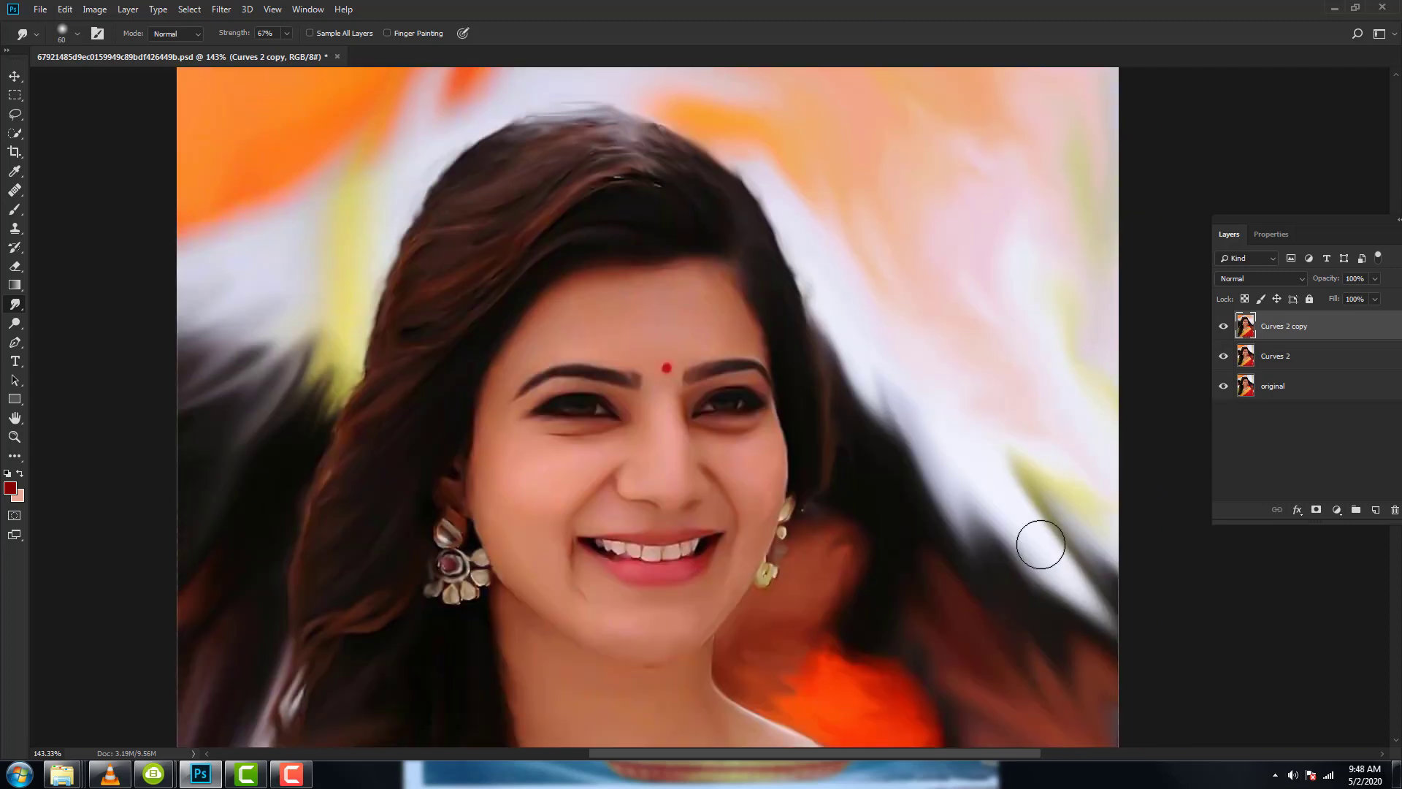
left_click_drag(1039, 541, 1070, 463)
scroll(949, 336, "left", 4)
scroll(949, 336, "up", 1)
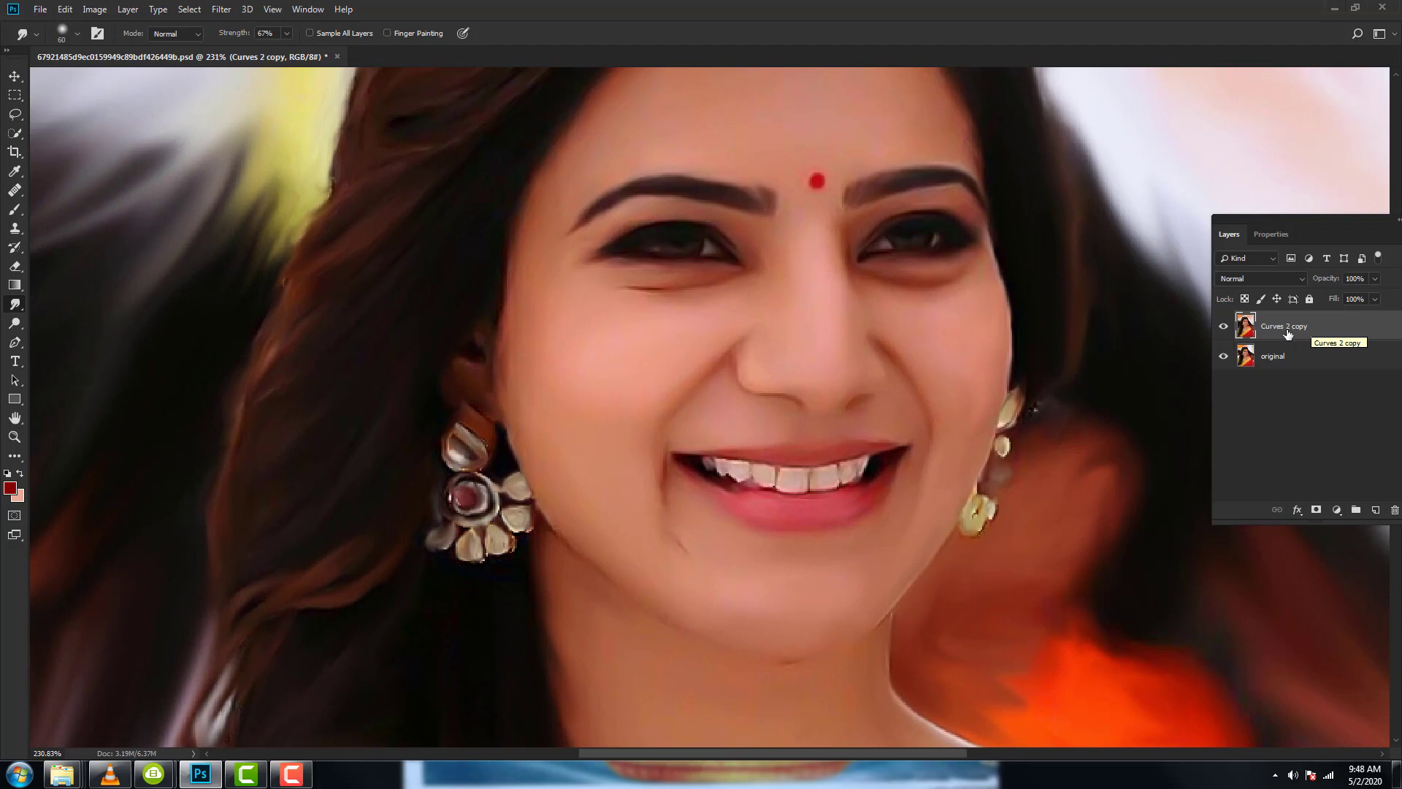
Duplicate the Curves 2 copy layer as Curves 2 copy 2.
right_click(1286, 330)
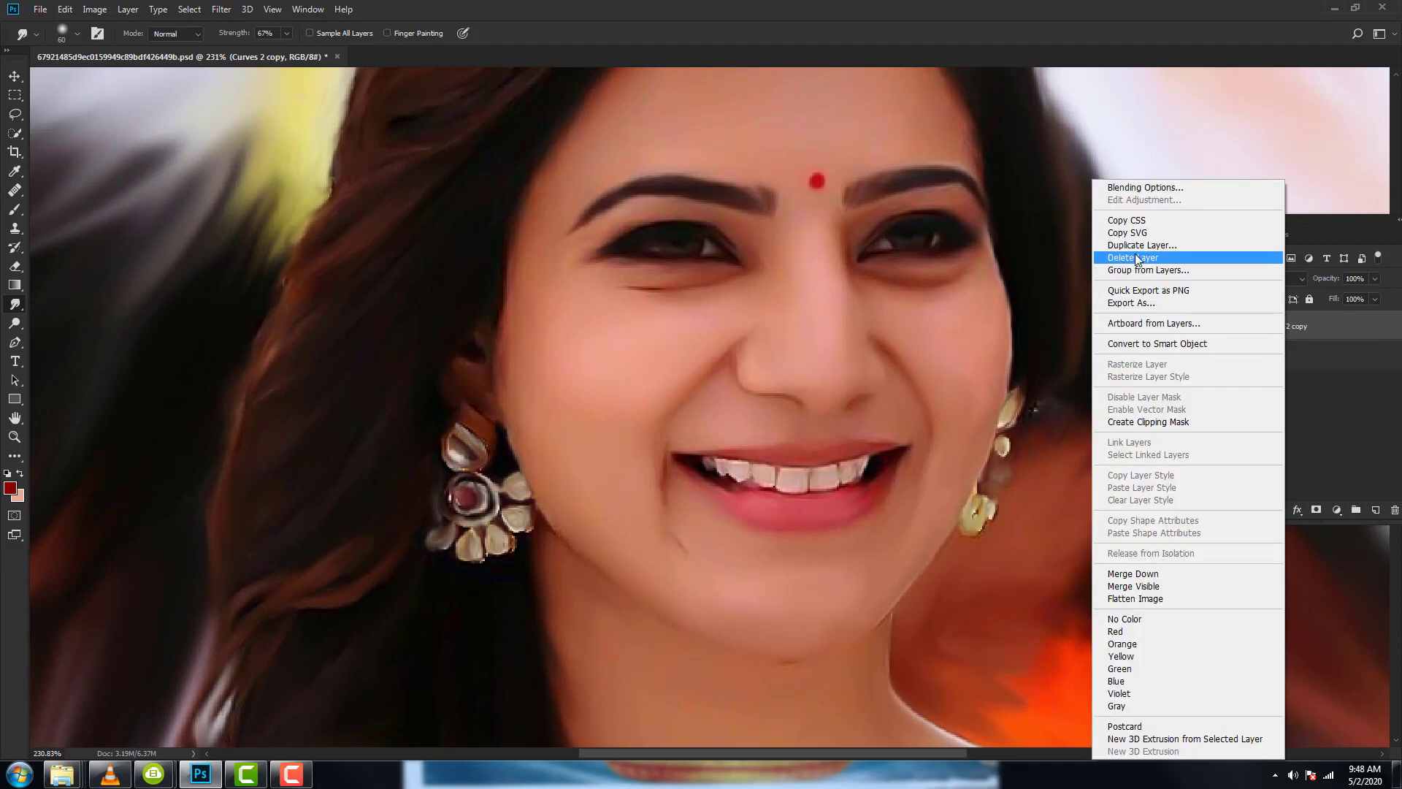
left_click(1154, 245)
left_click(822, 214)
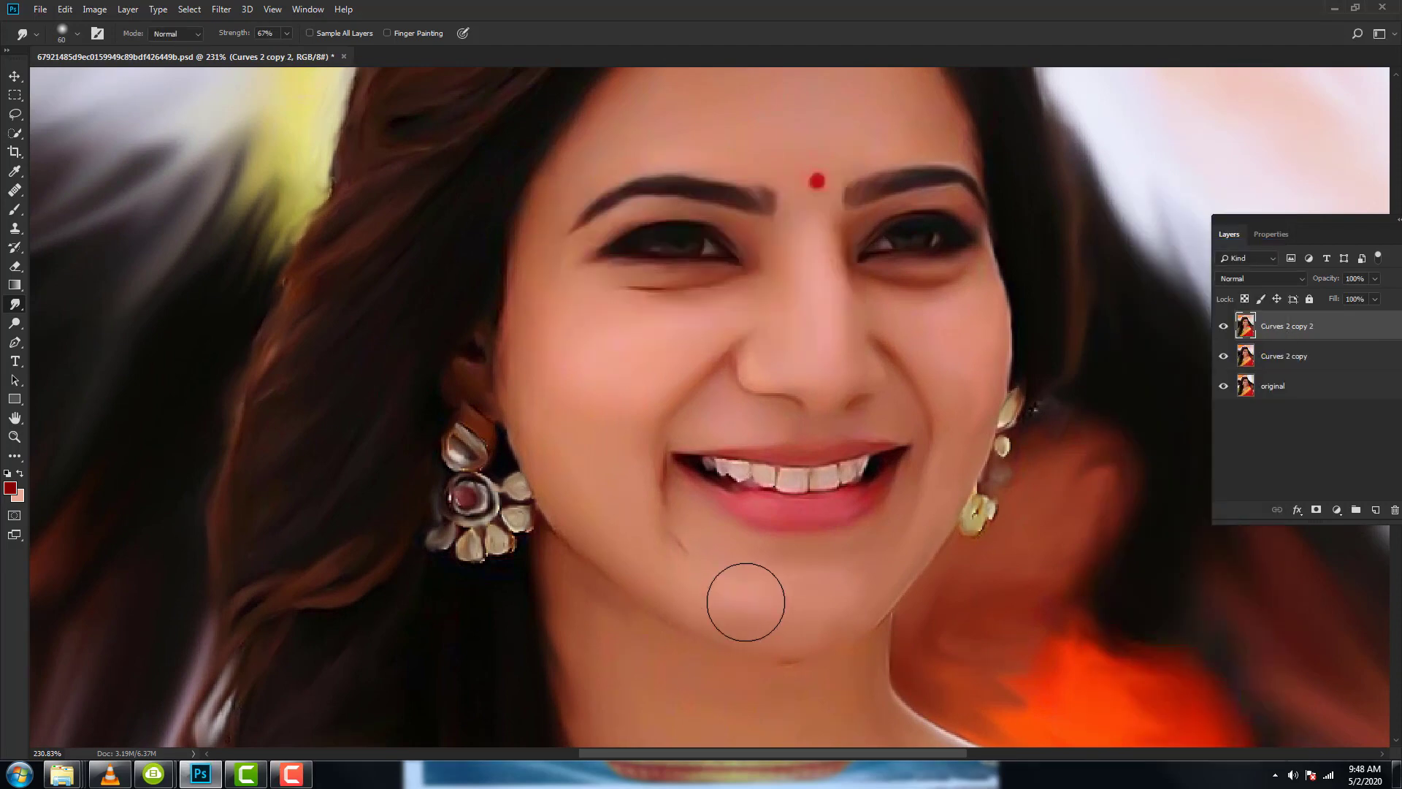
scroll(822, 482, "up", 5)
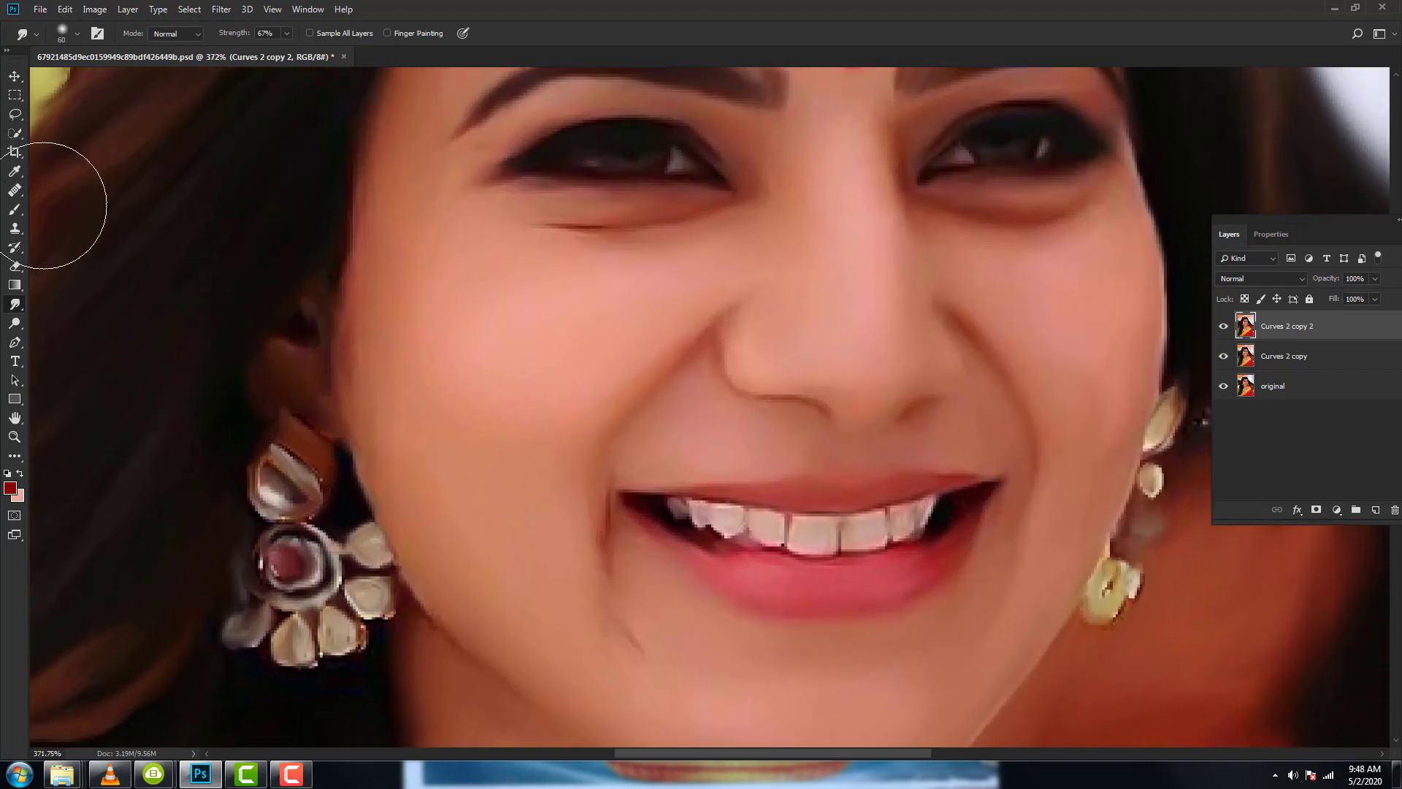
Set the foreground colour to soft pink #db7ac5.
left_click(12, 489)
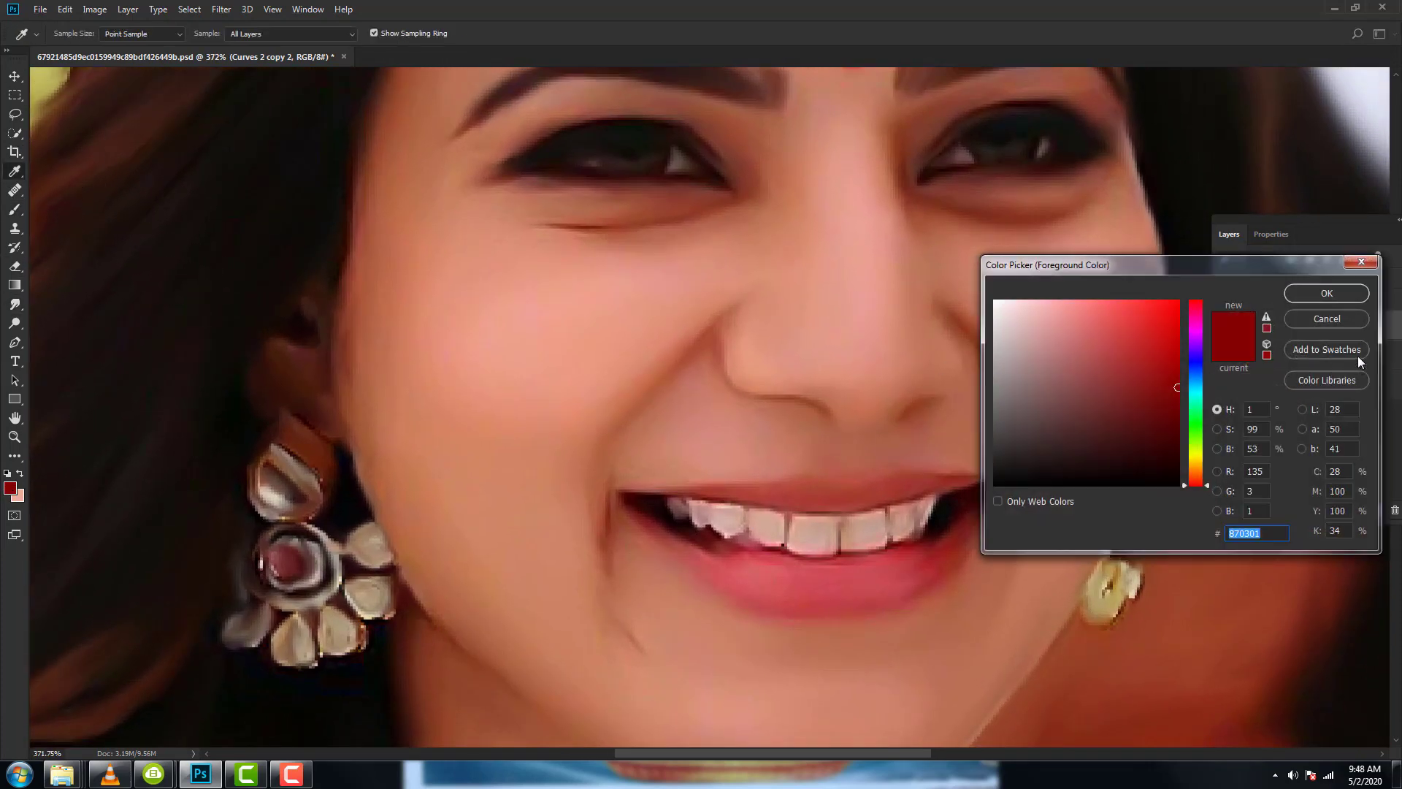
left_click_drag(1196, 347, 1200, 325)
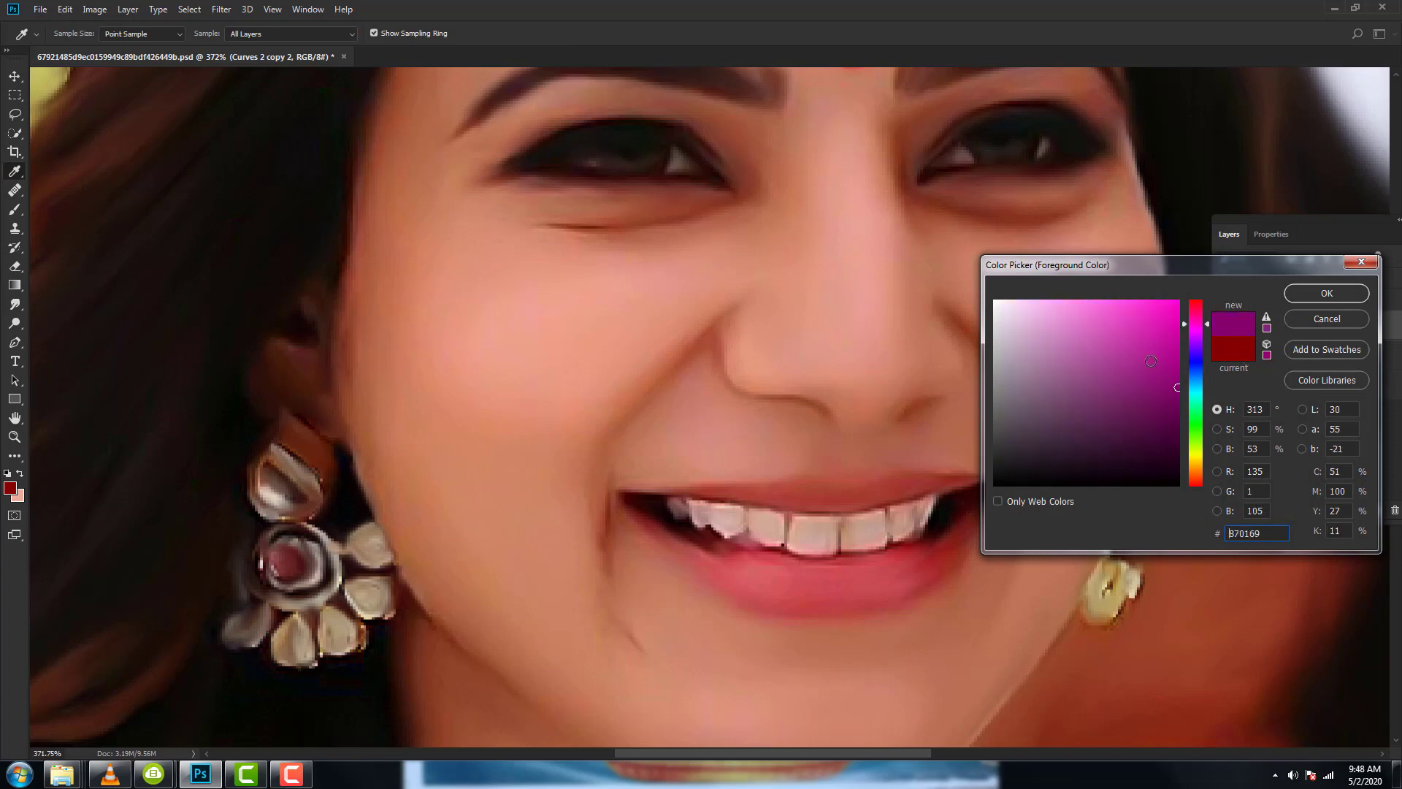
left_click_drag(1177, 387, 1086, 322)
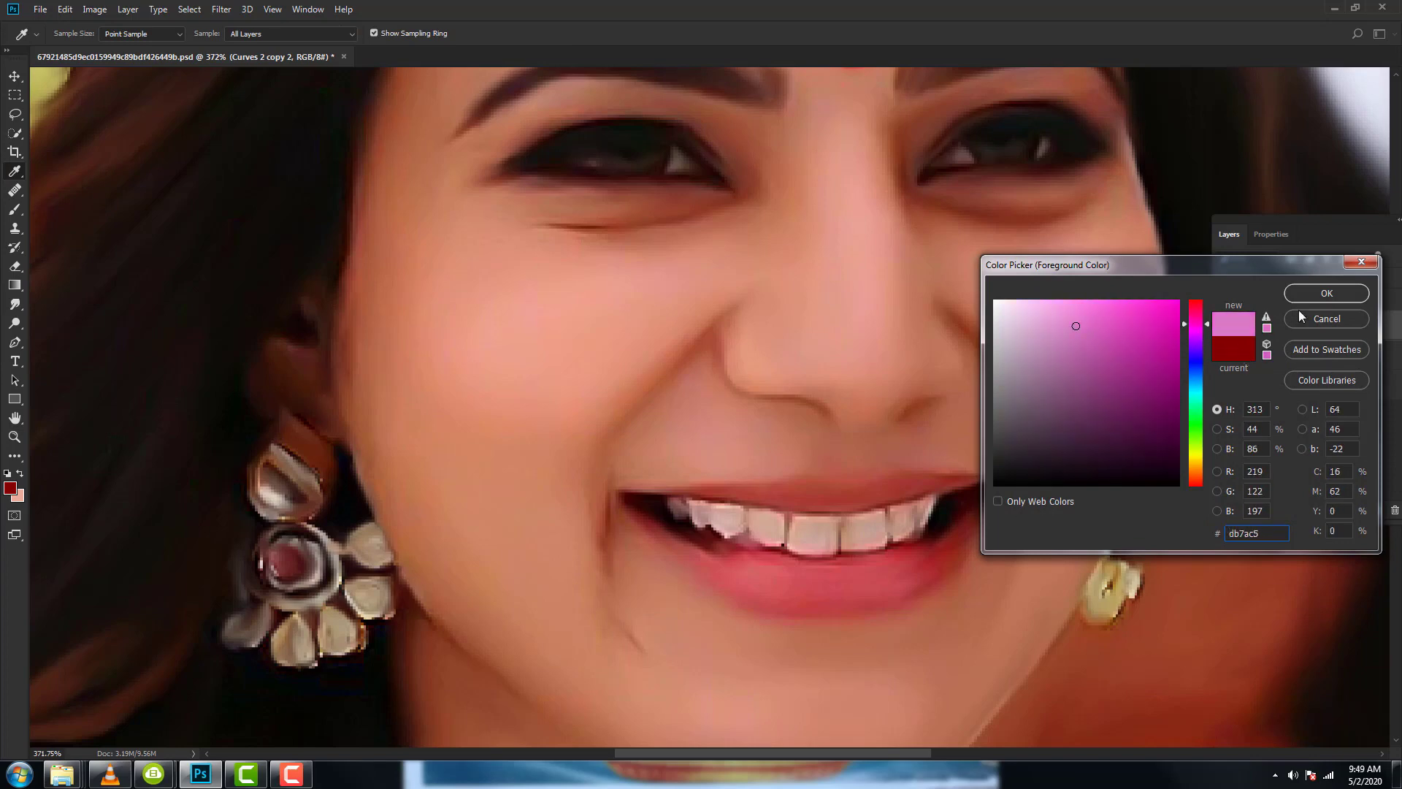
left_click(1328, 293)
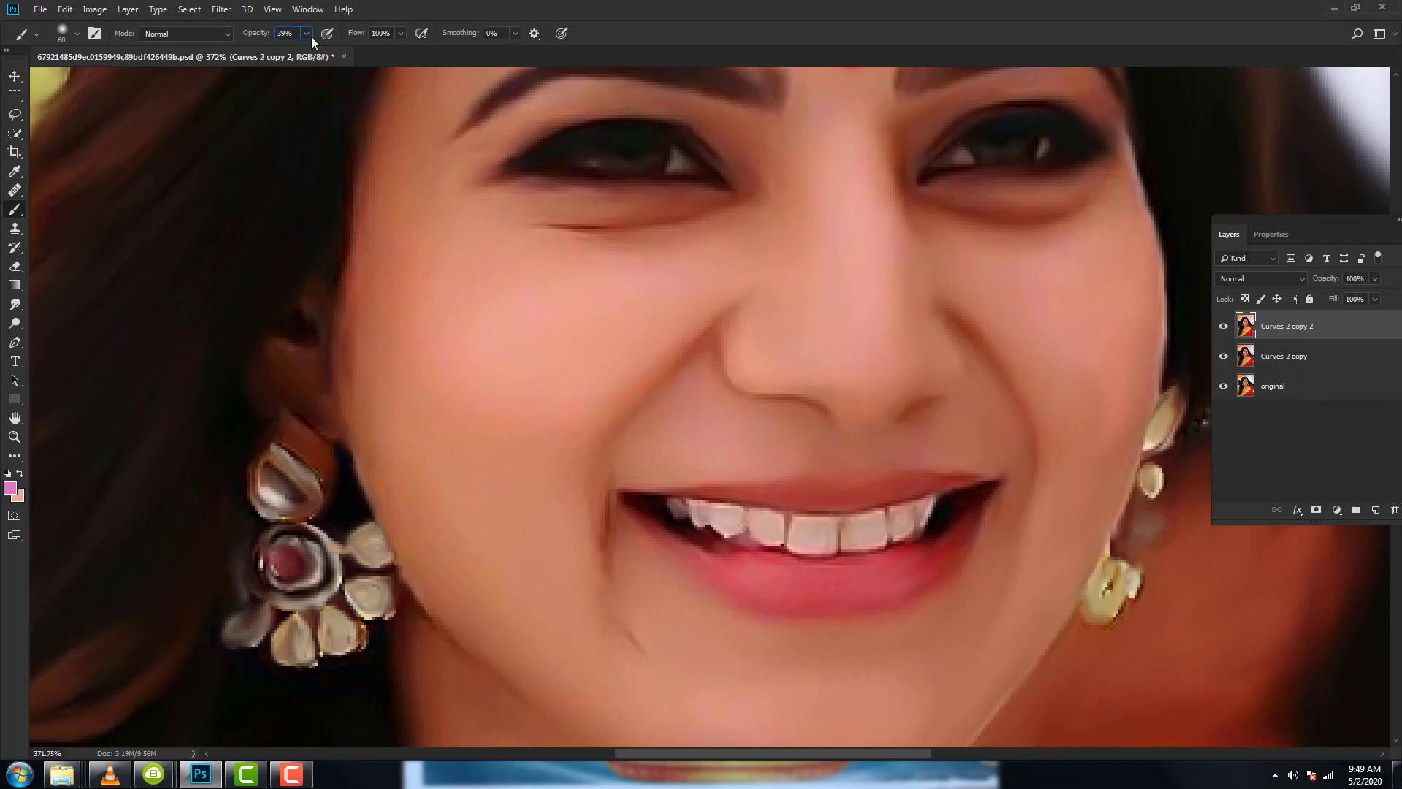
Set brush opacity to 21% and size 35, and add a new empty layer.
type("21")
scroll(616, 422, "up", 1)
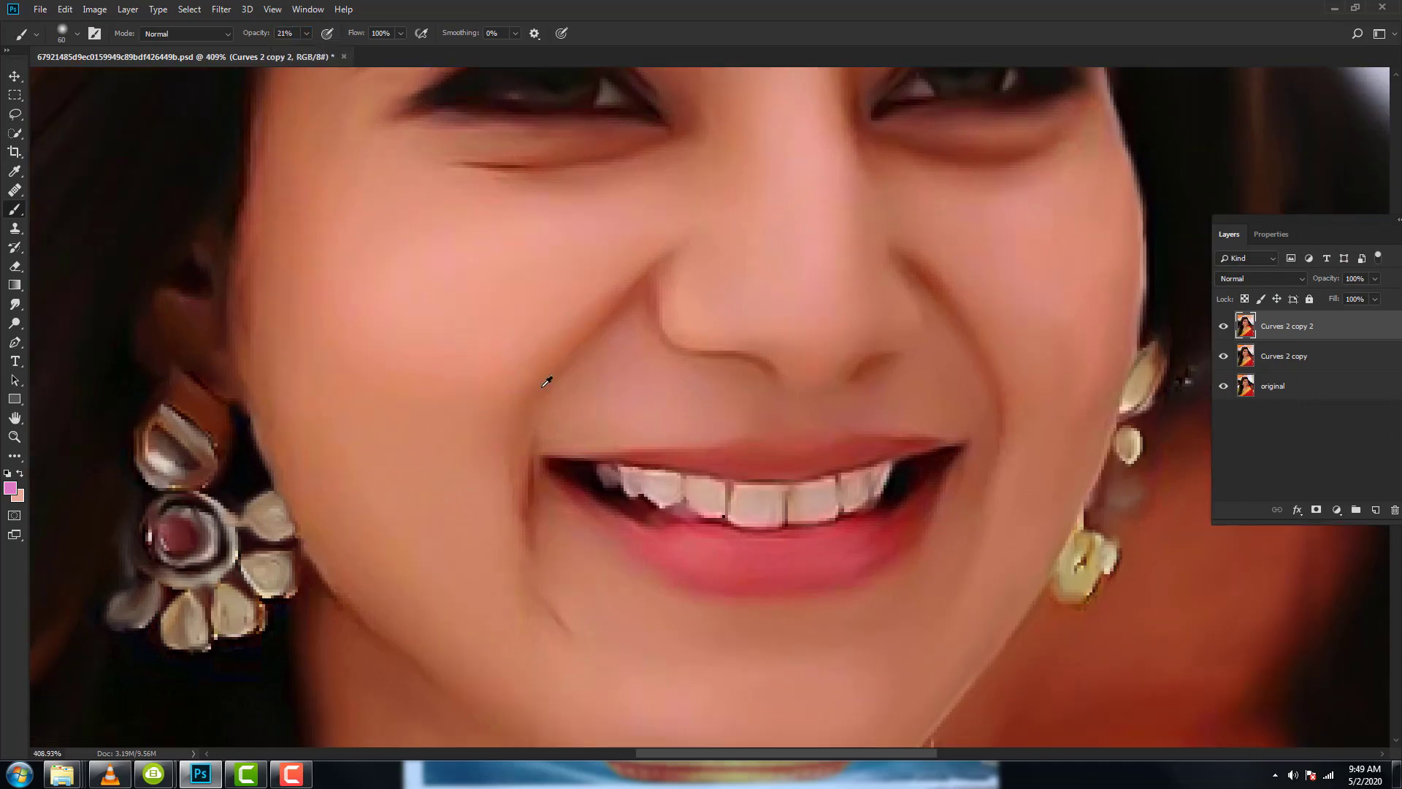
key("bracketleft")
key("bracketleft")
key("bracketleft")
key("bracketleft")
key("bracketleft")
left_click(1375, 510)
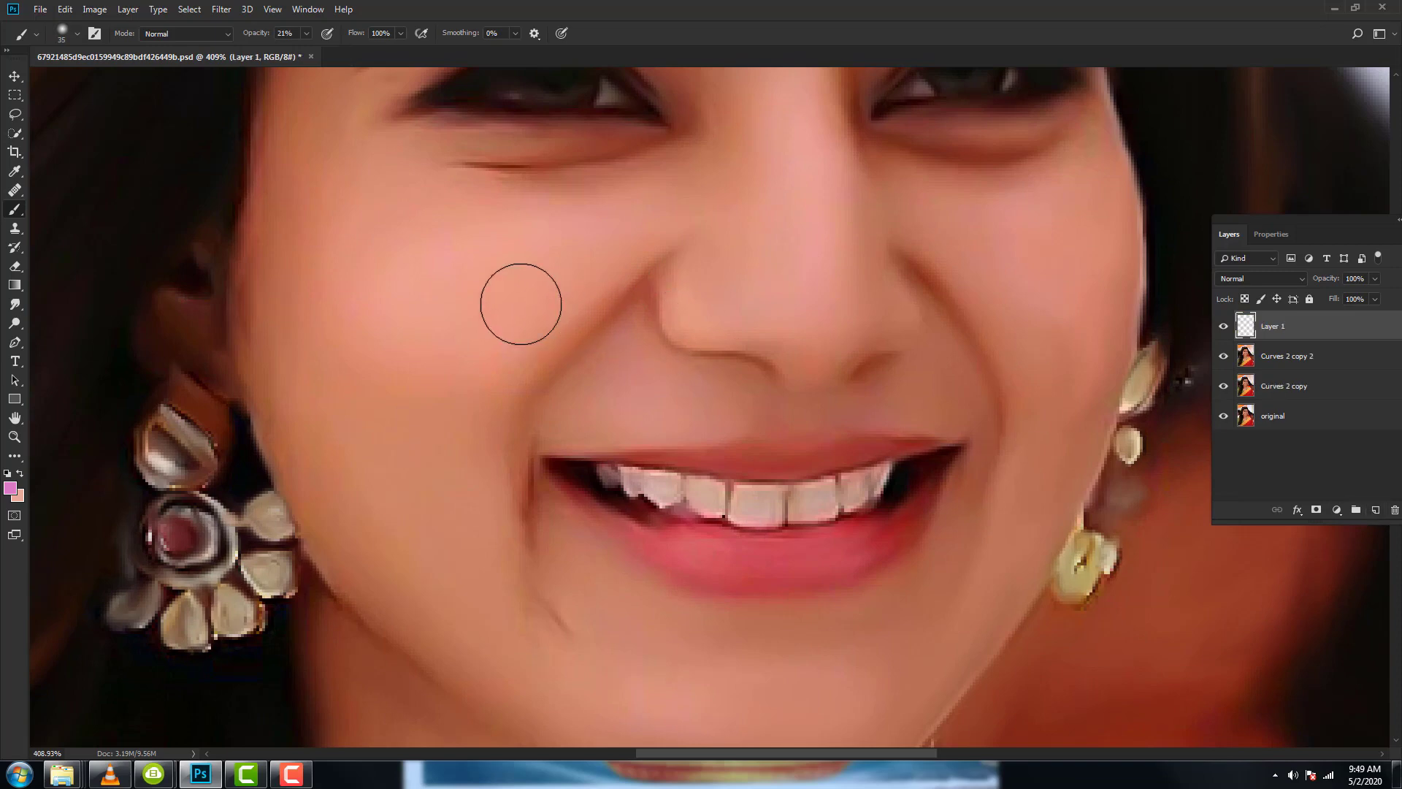
Paint pink blush onto the cheeks on the new layer.
left_click_drag(446, 255, 465, 300)
mouse_move(300, 269)
left_mouse_down()
mouse_move(281, 314)
mouse_move(292, 438)
left_mouse_up()
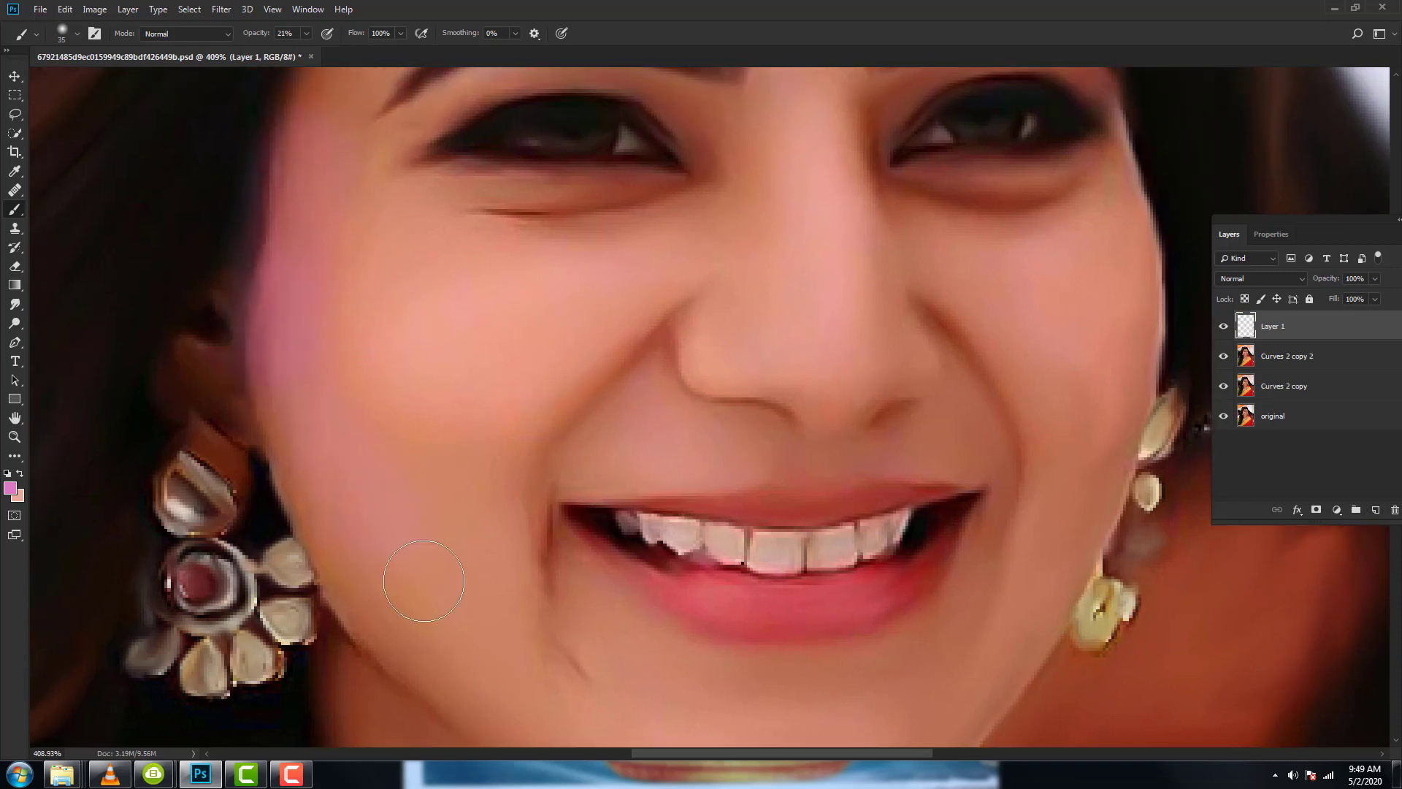
left_click_drag(485, 625, 420, 621)
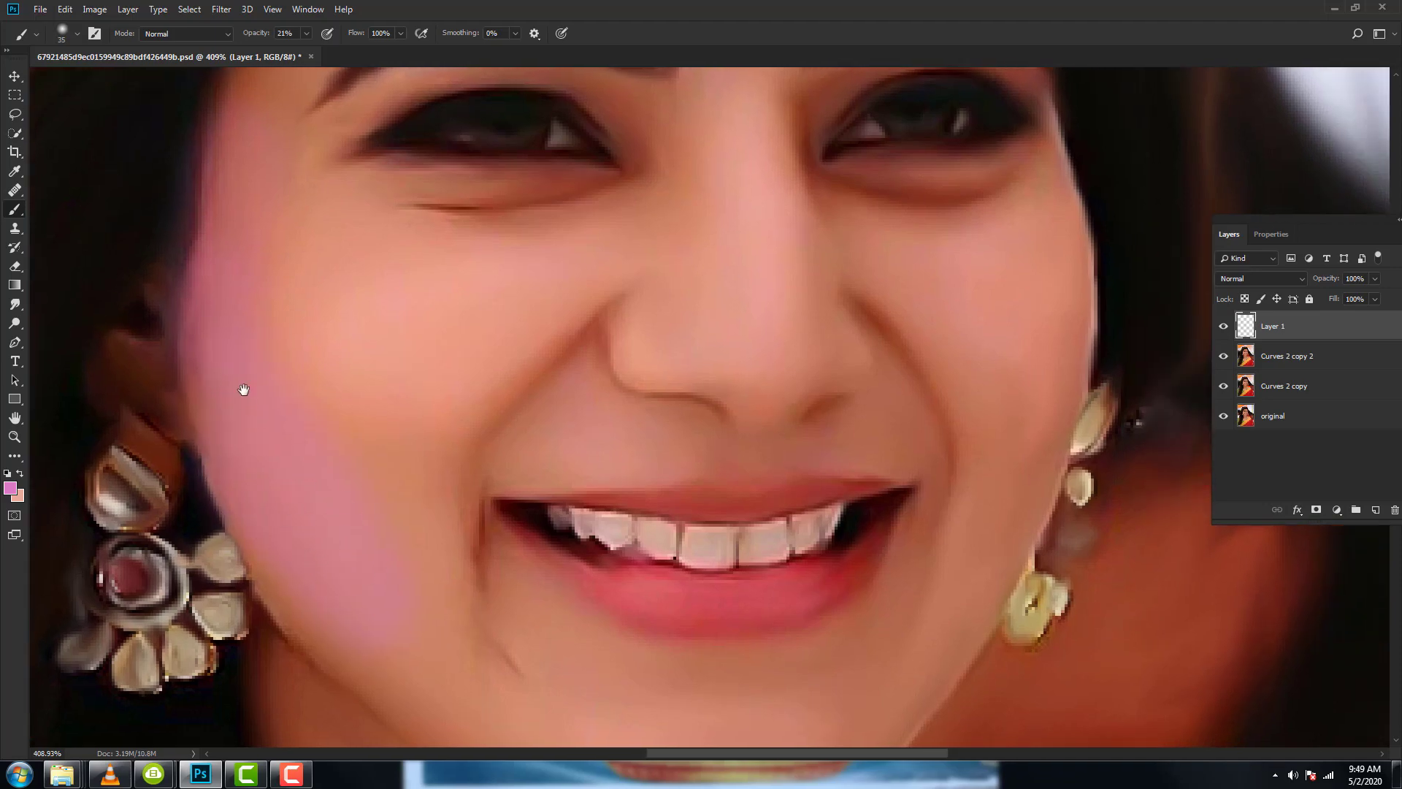
mouse_move(241, 392)
left_mouse_down()
mouse_move(335, 566)
mouse_move(361, 304)
mouse_move(388, 194)
mouse_move(364, 269)
mouse_move(407, 215)
left_mouse_up()
mouse_move(547, 621)
left_mouse_down()
mouse_move(350, 422)
mouse_move(266, 401)
left_mouse_up()
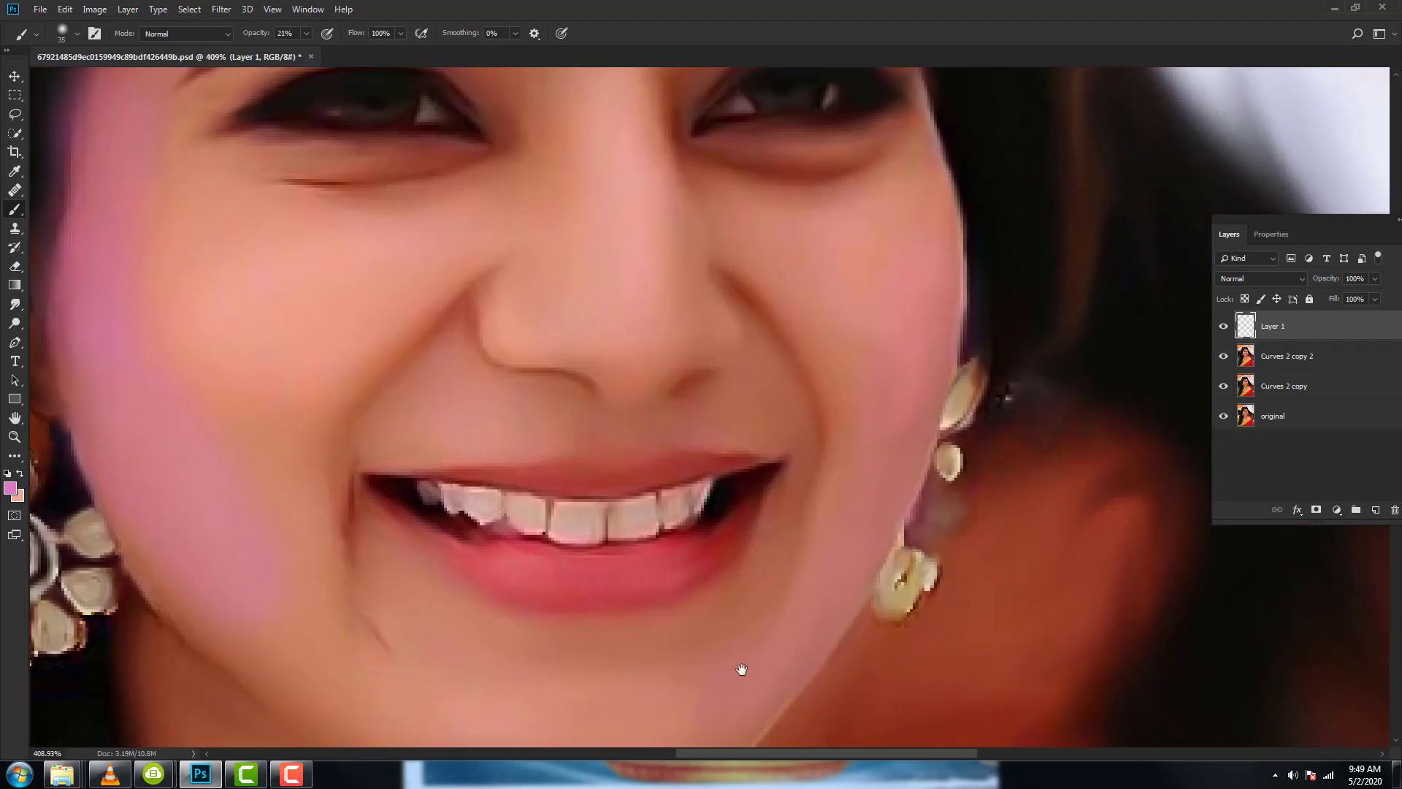
left_click_drag(742, 667, 903, 535)
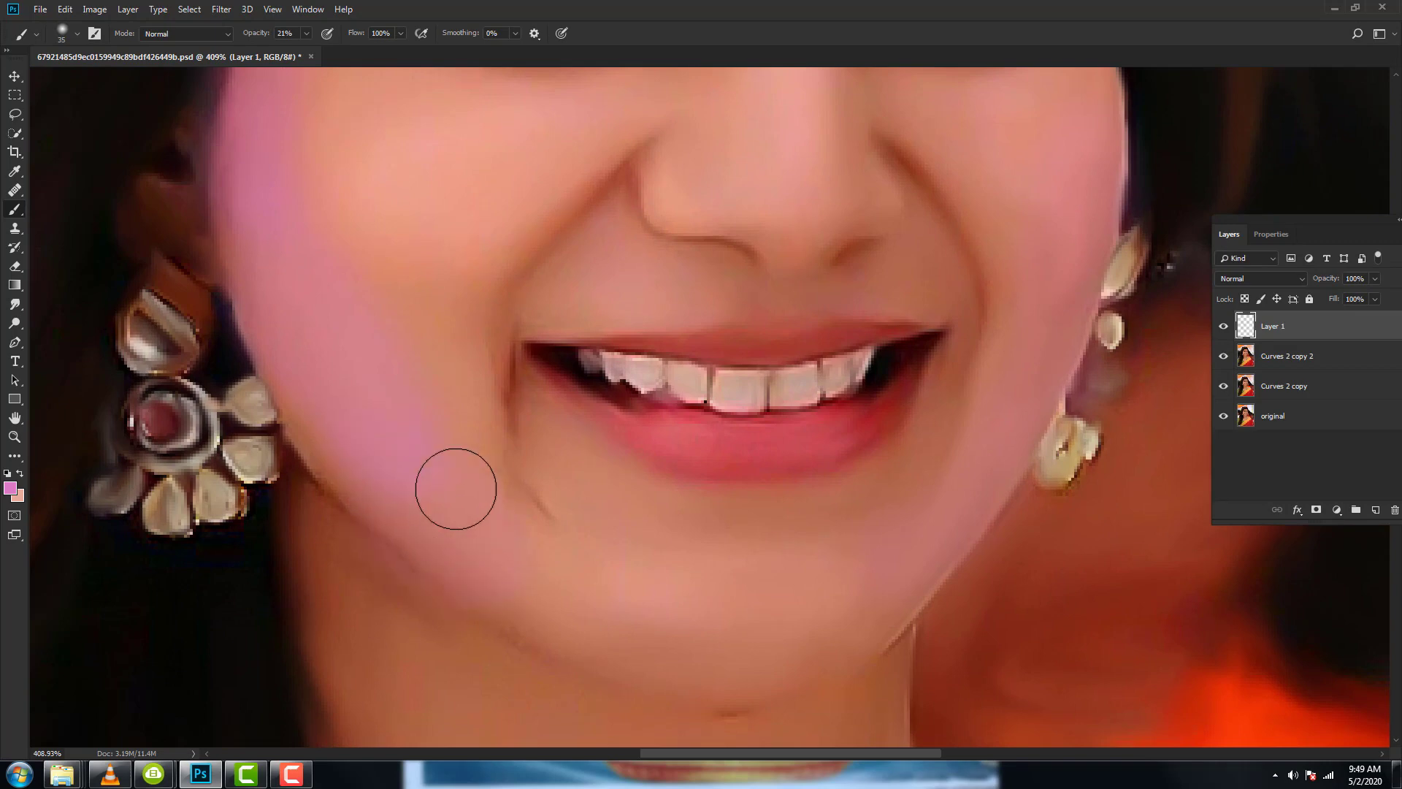
left_click_drag(700, 380, 789, 591)
Blend the blush layer as Soft Light and add an empty Layer 2 above it.
left_click(1263, 279)
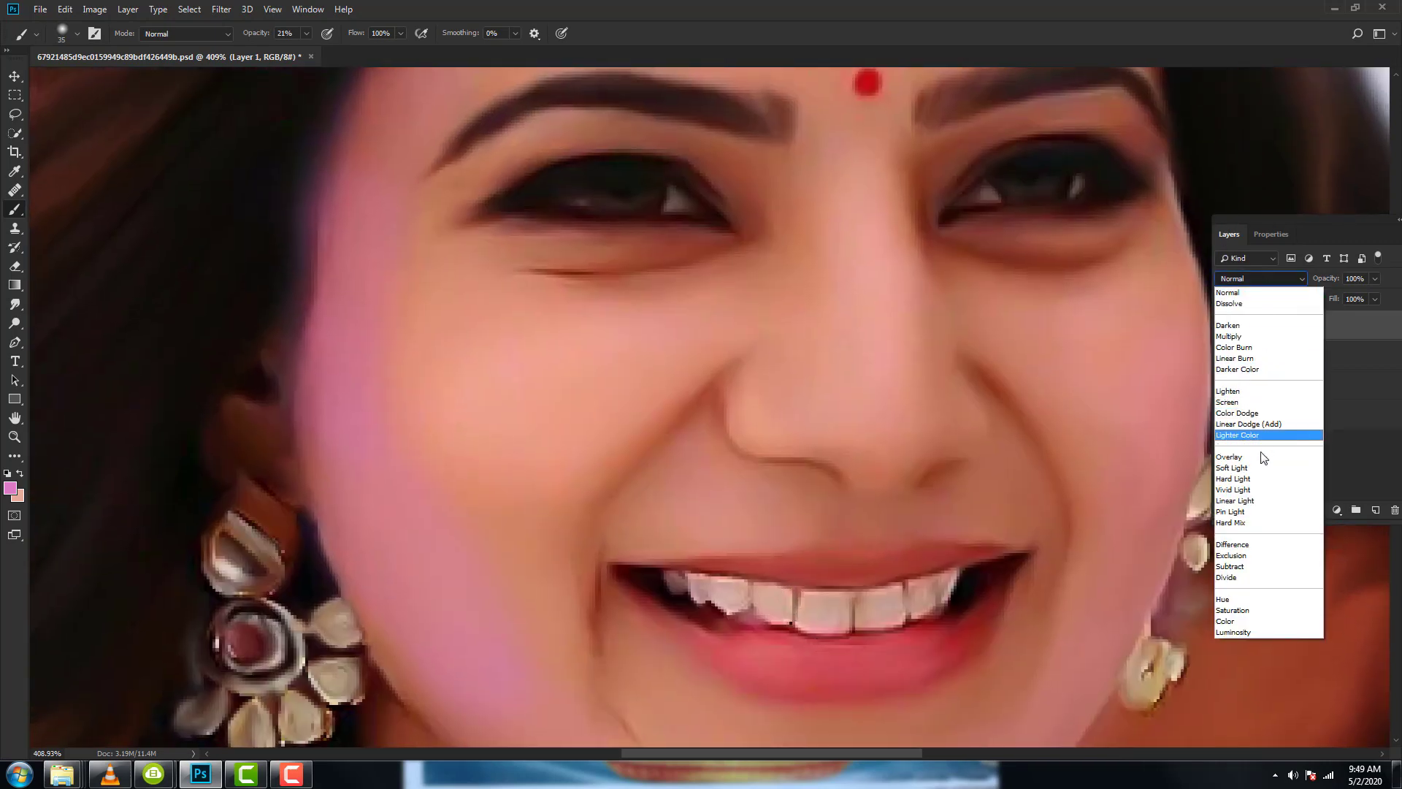
left_click(1240, 468)
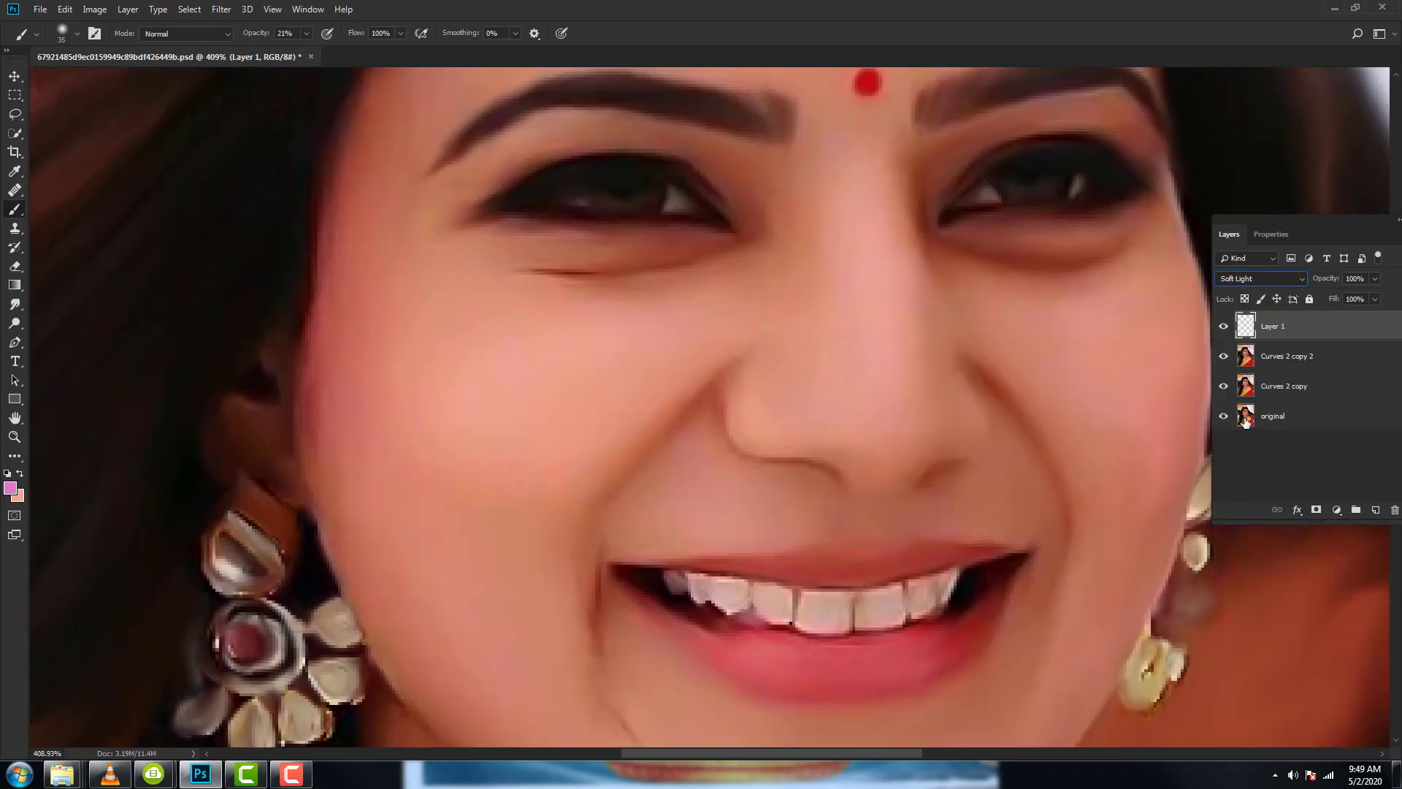
left_click(1225, 327)
left_click_drag(940, 421, 914, 394)
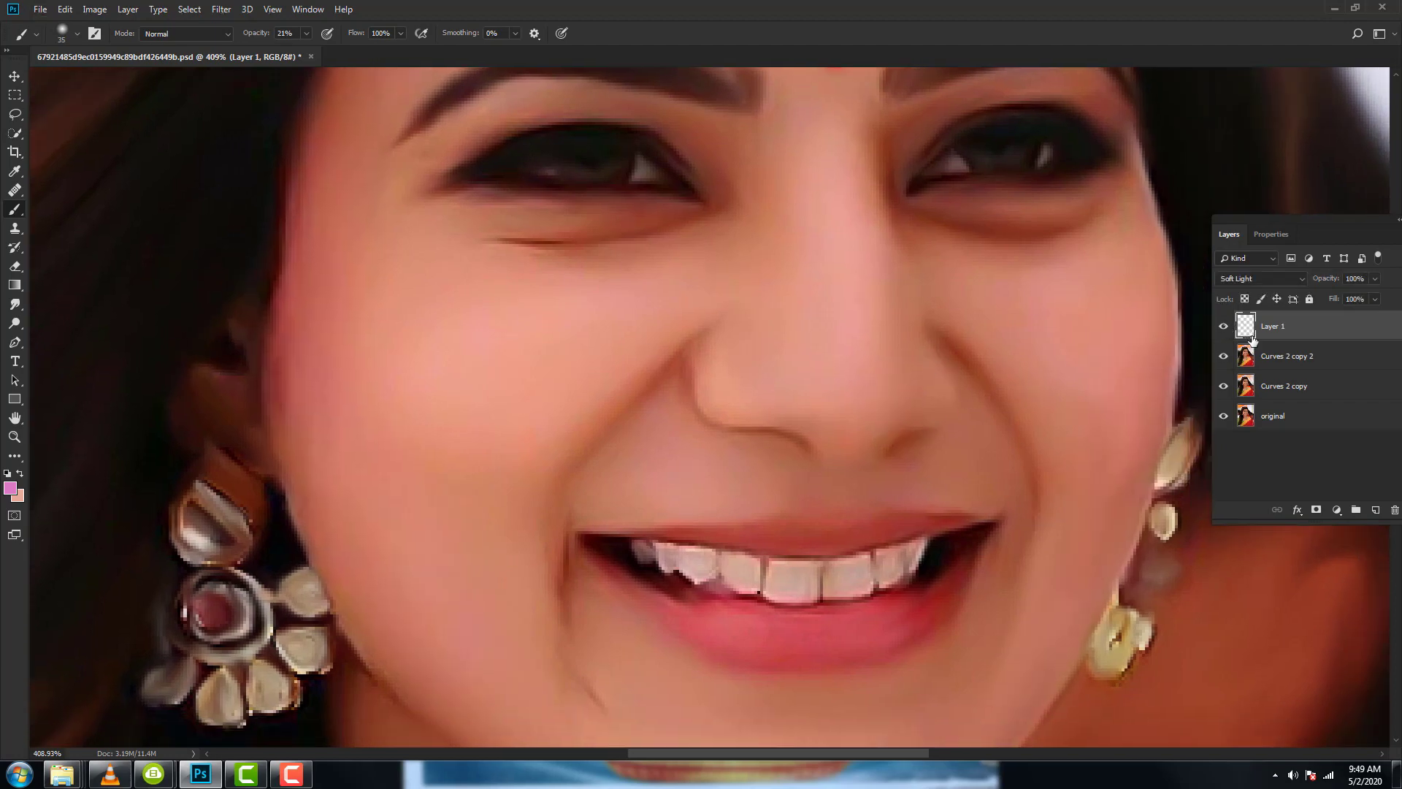
left_click(1376, 510)
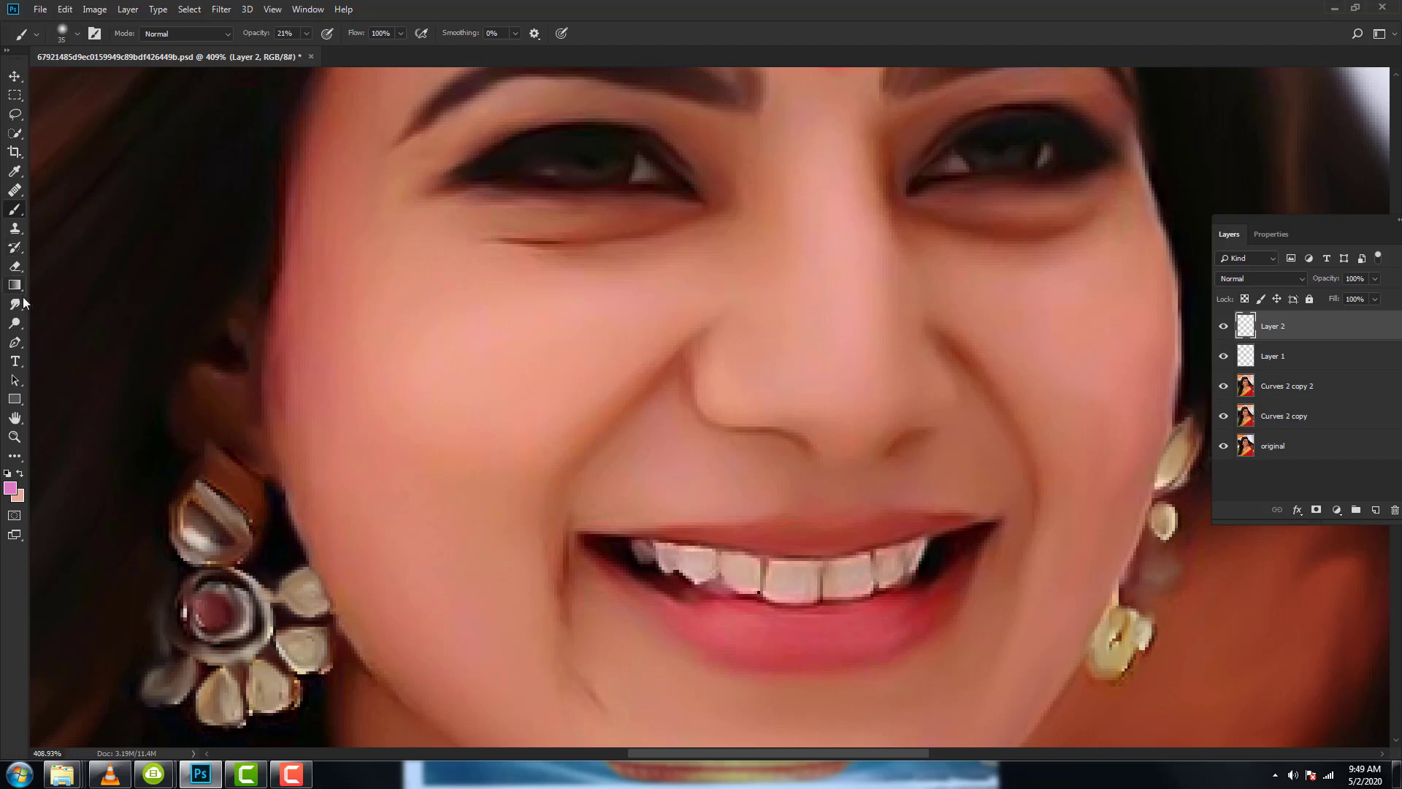
Set a pale green foreground, 11% brush opacity and brush size 25.
left_click(10, 488)
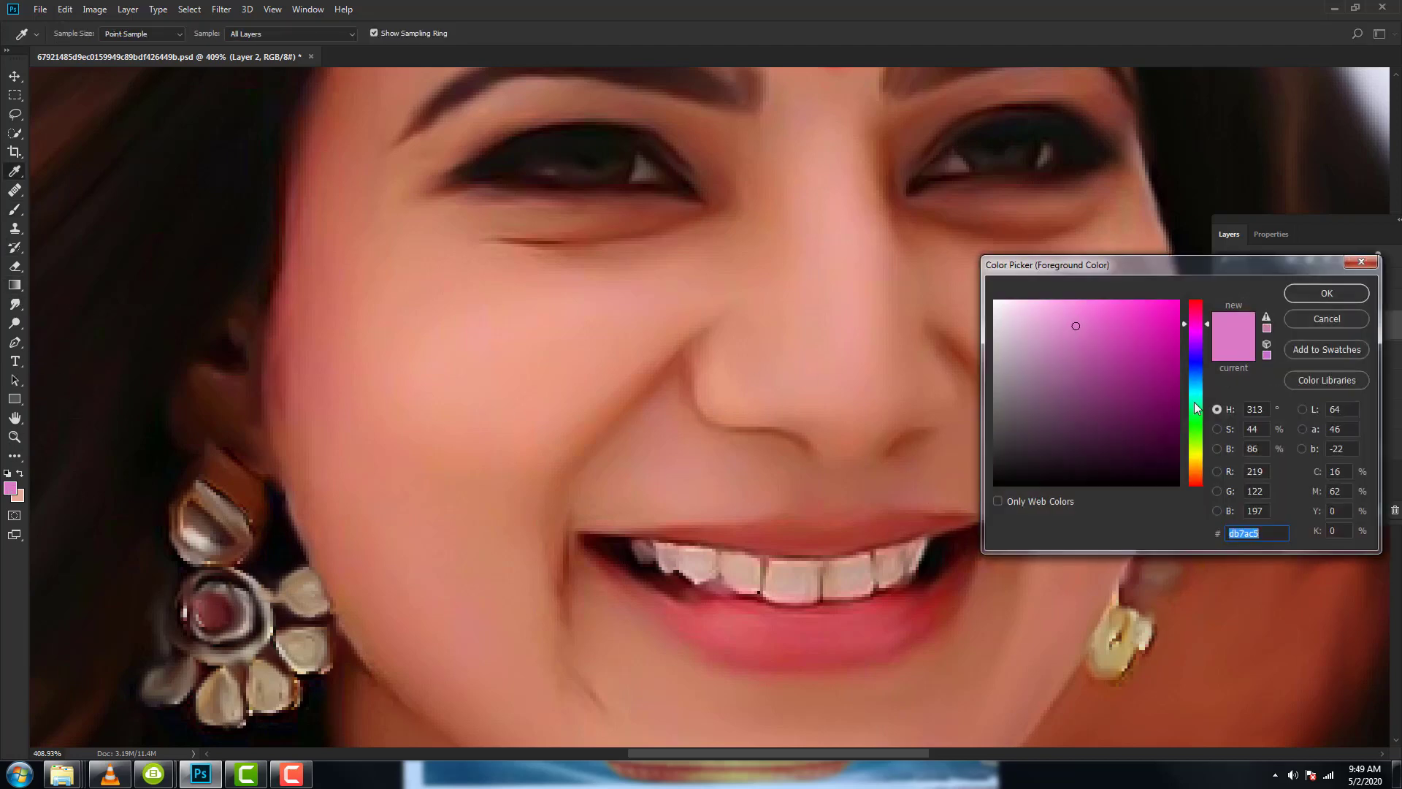
left_click_drag(1194, 402, 1197, 415)
left_click_drag(1039, 303, 1024, 301)
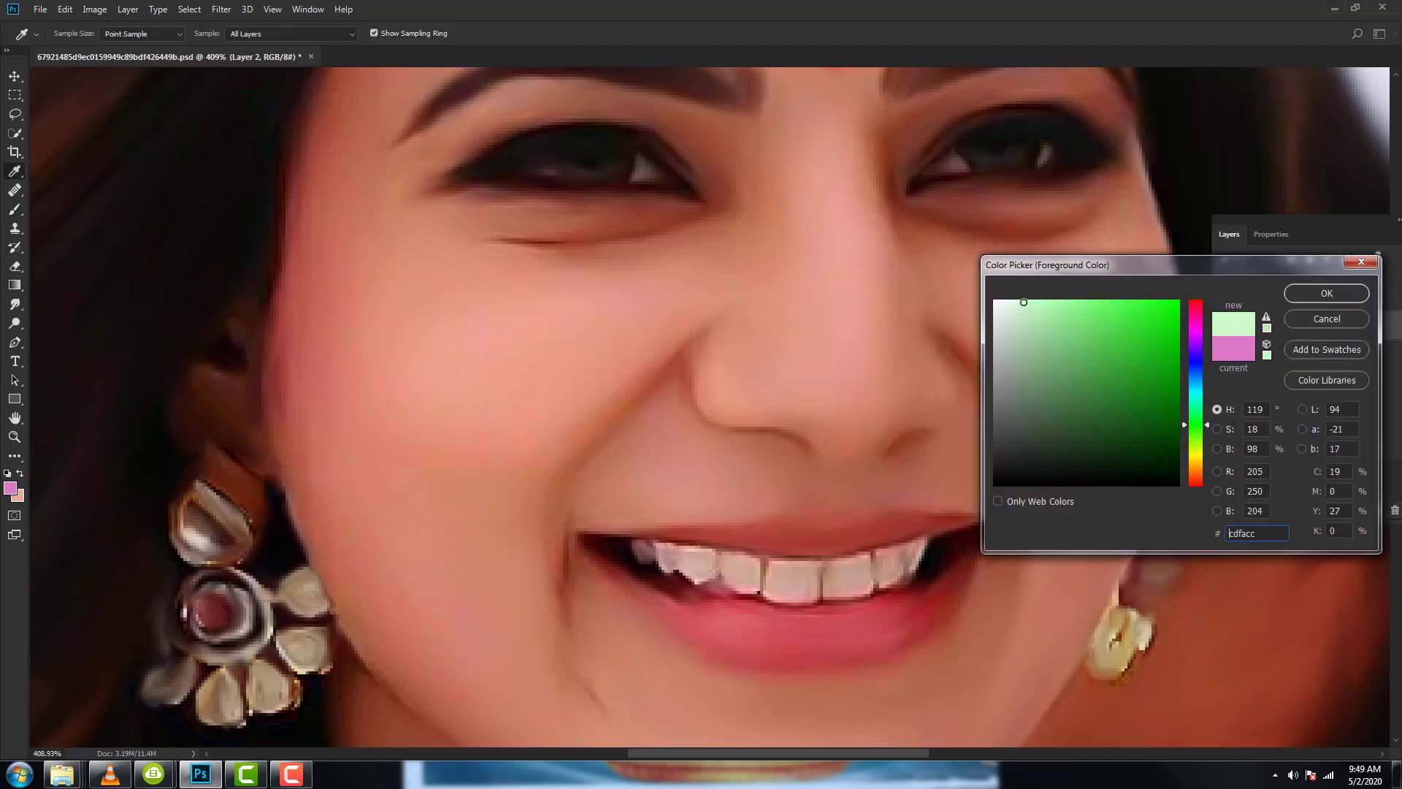
left_click(1326, 294)
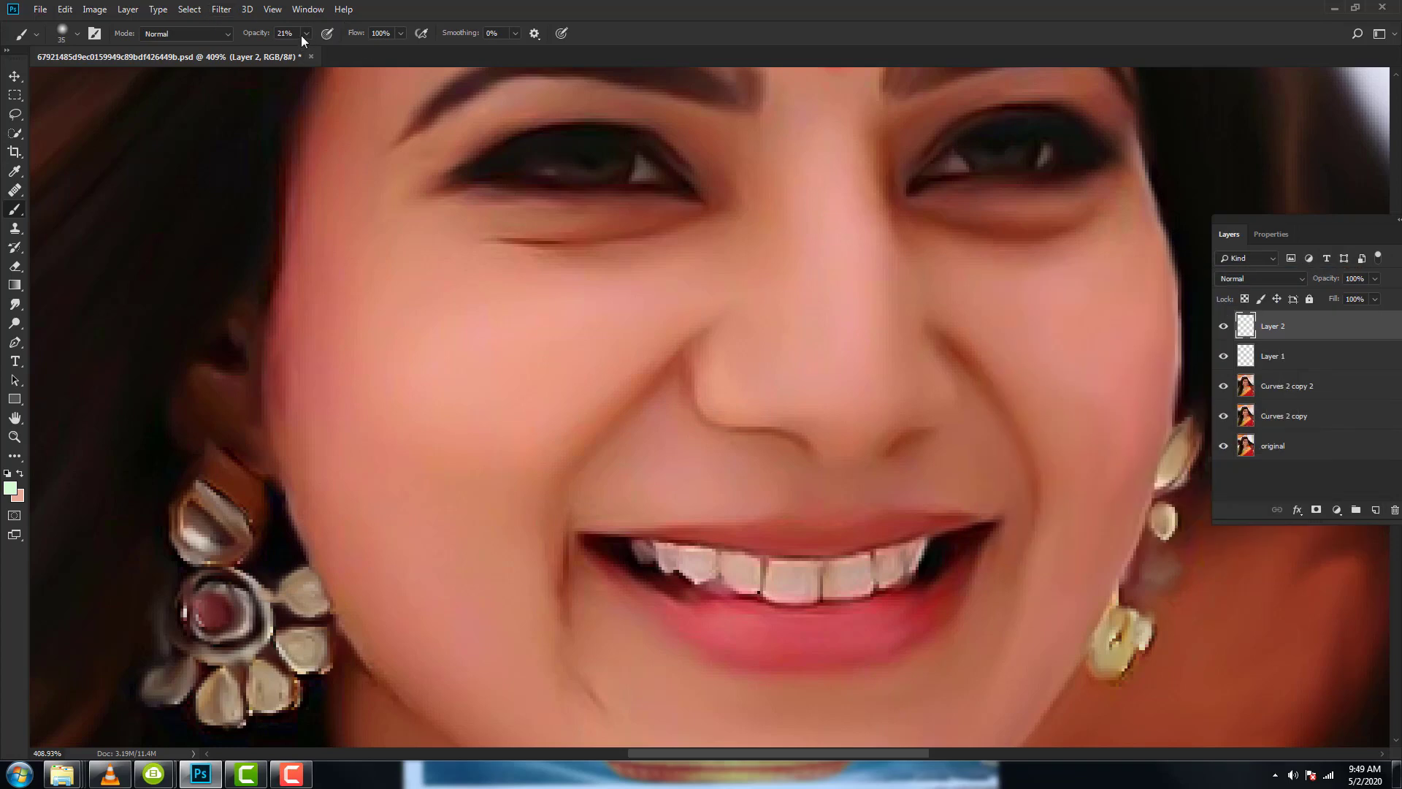
left_click_drag(300, 51, 299, 52)
left_click_drag(739, 312, 648, 410)
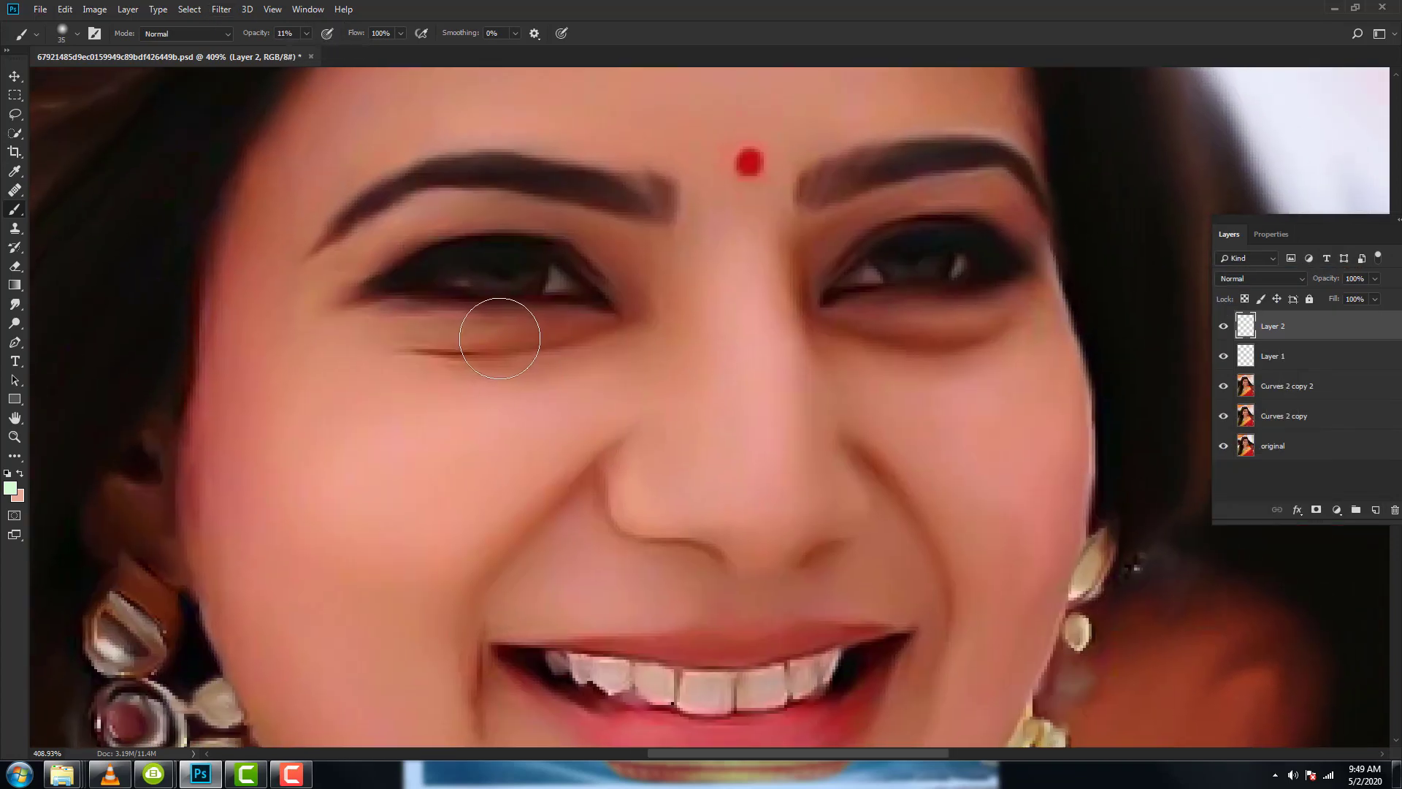
key("bracketleft")
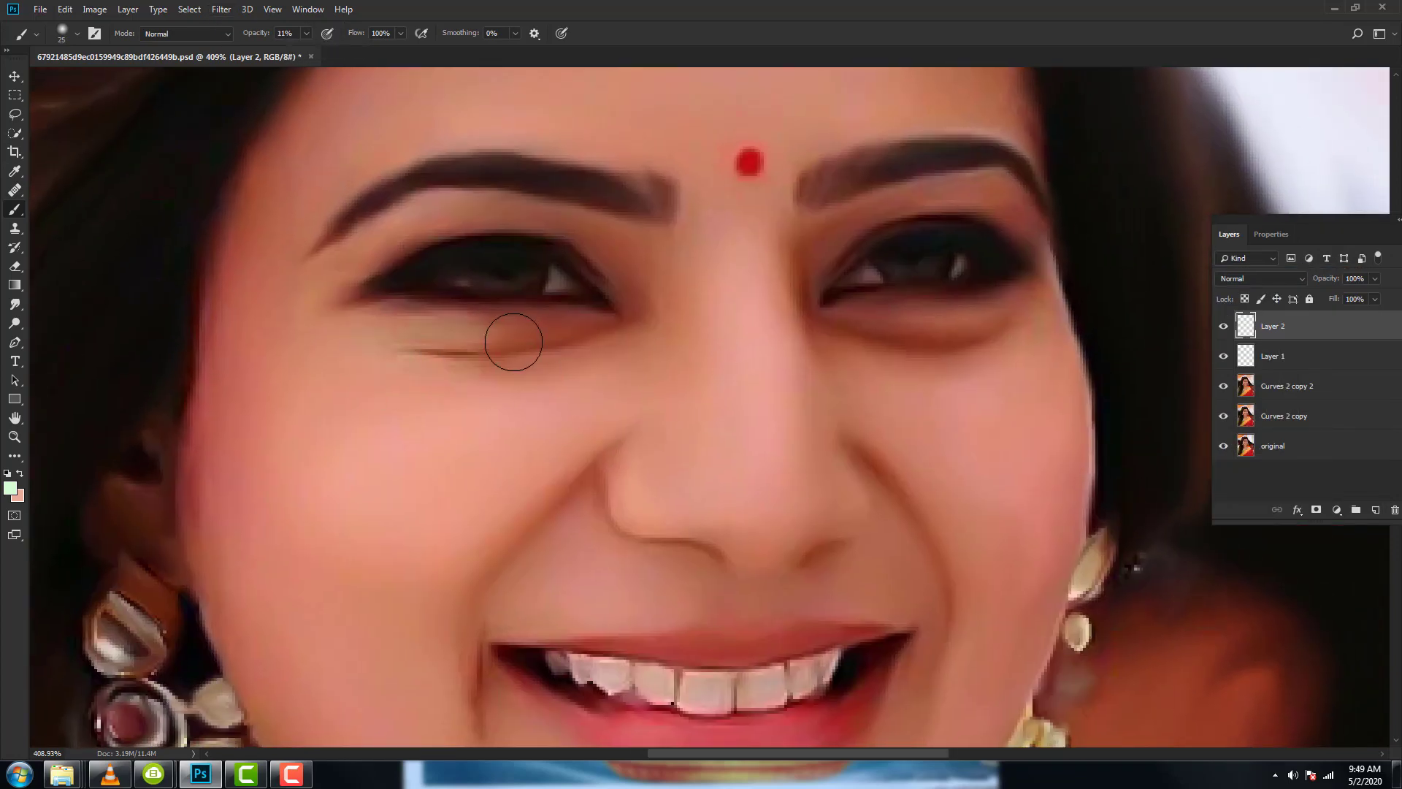
Lighten the dark shadows under both eyes on Layer 2.
mouse_move(508, 335)
left_mouse_down()
mouse_move(531, 344)
mouse_move(470, 338)
mouse_move(573, 313)
mouse_move(388, 323)
mouse_move(414, 350)
left_mouse_up()
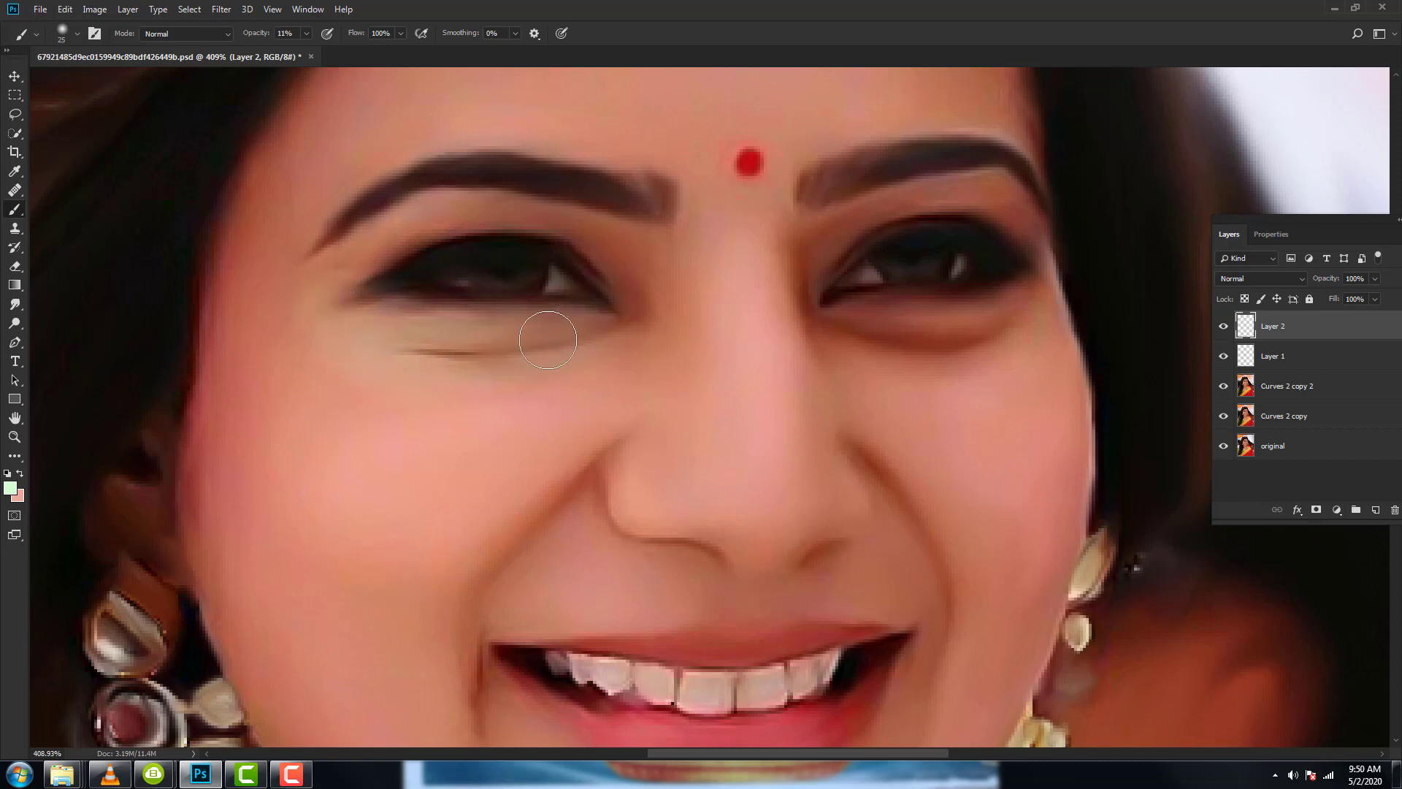
left_click_drag(808, 410, 720, 422)
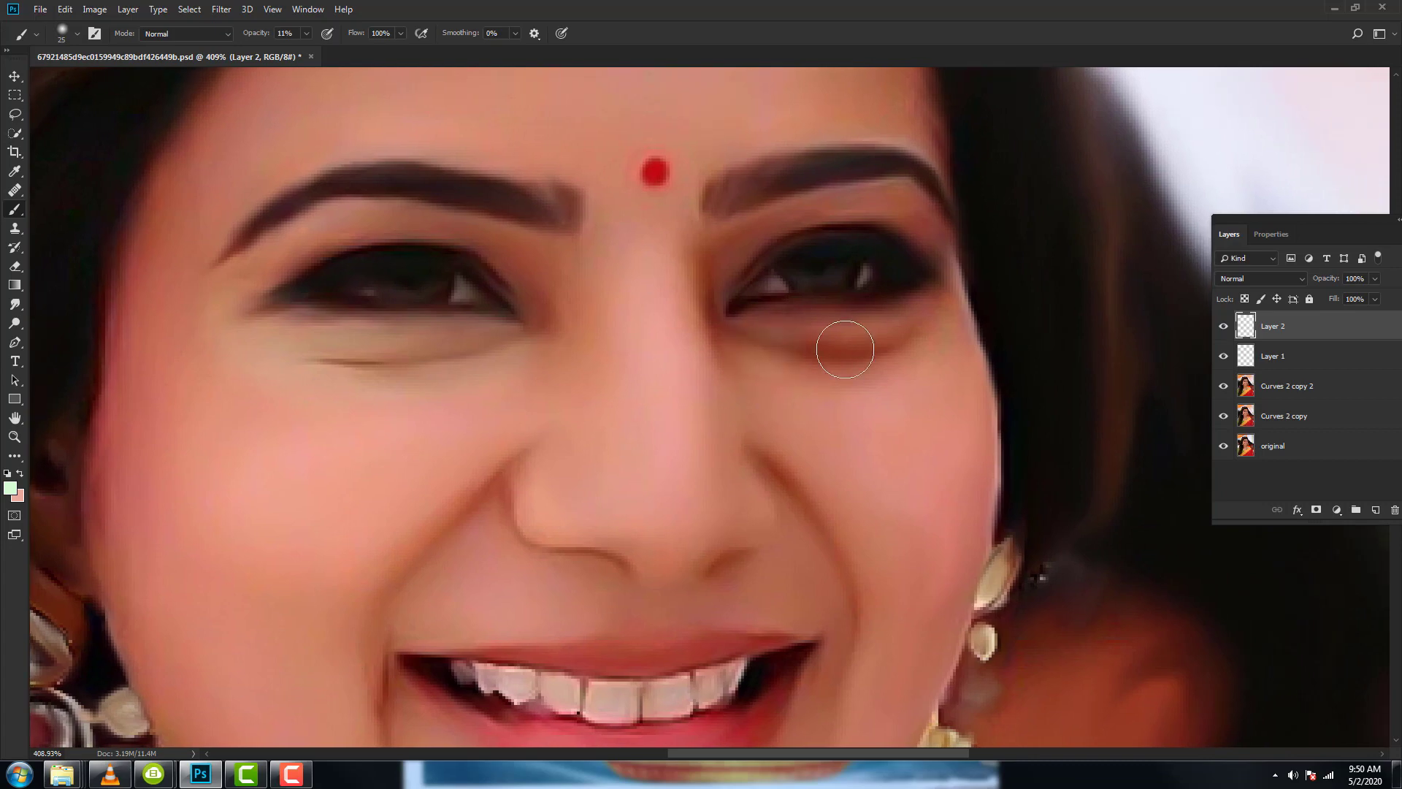
mouse_move(845, 350)
left_mouse_down()
mouse_move(907, 313)
mouse_move(760, 338)
mouse_move(930, 304)
mouse_move(695, 325)
mouse_move(704, 275)
mouse_move(924, 344)
mouse_move(788, 343)
mouse_move(861, 349)
left_mouse_up()
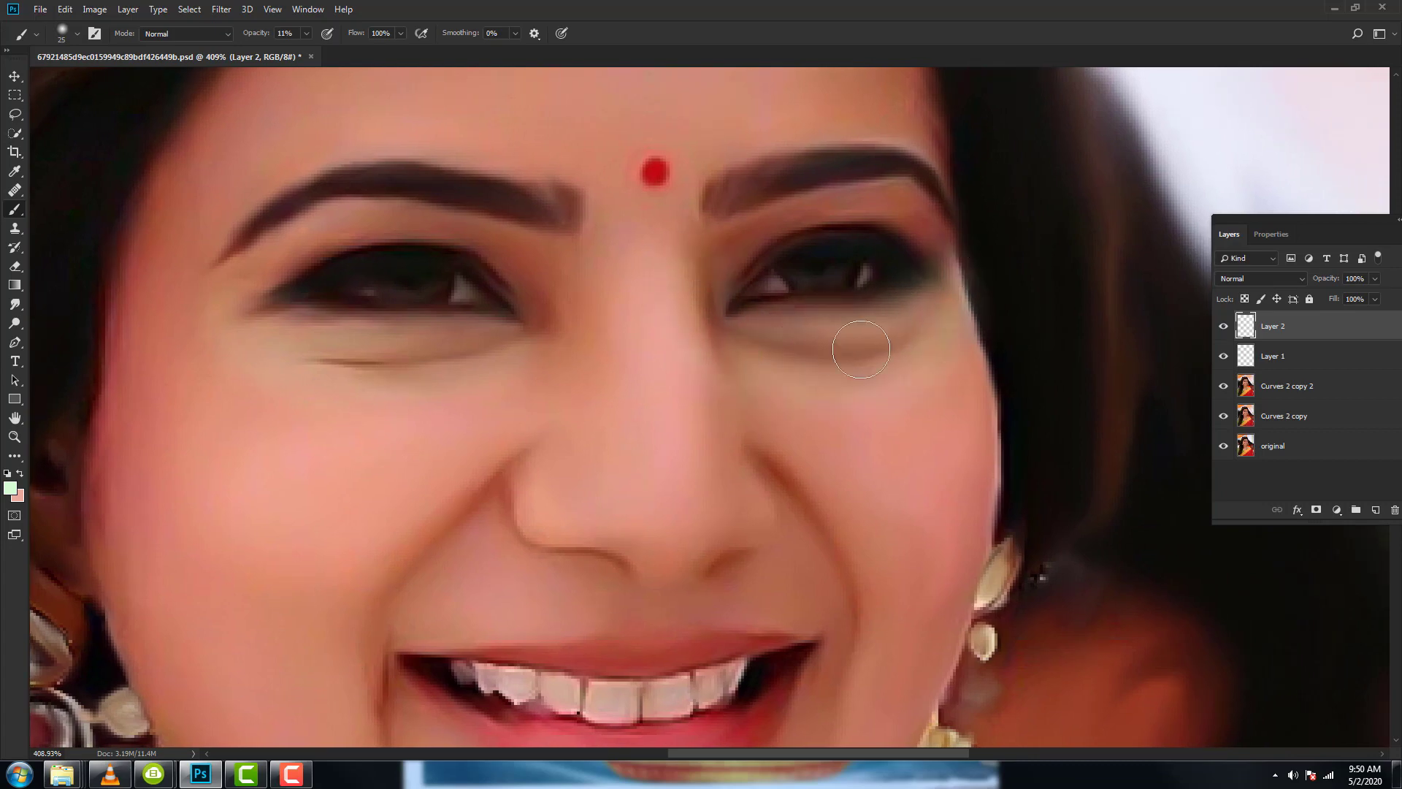
left_click_drag(838, 417, 963, 497)
mouse_move(584, 431)
left_mouse_down()
mouse_move(380, 380)
mouse_move(651, 429)
left_mouse_up()
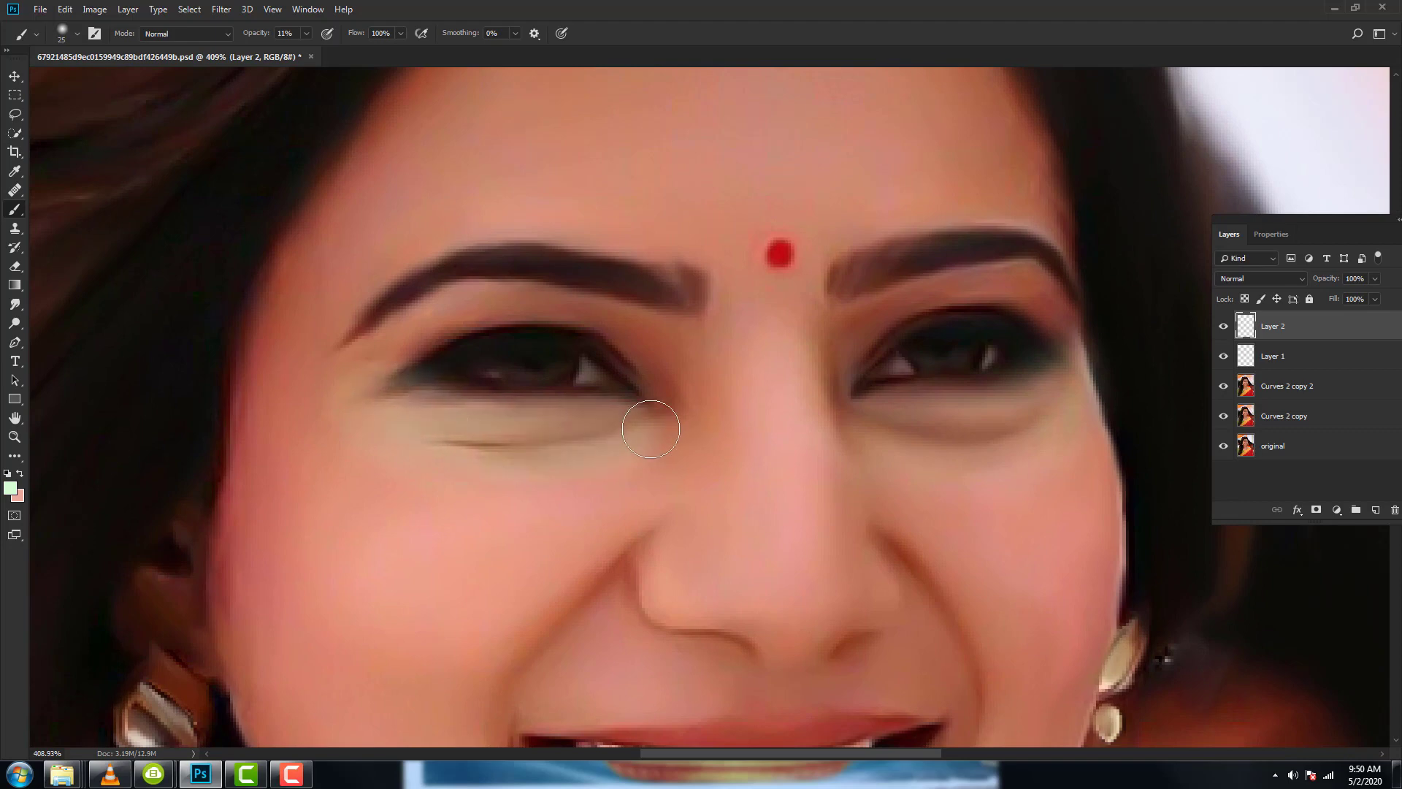
mouse_move(964, 407)
left_mouse_down()
mouse_move(860, 407)
mouse_move(1079, 393)
left_mouse_up()
Softly lighten the forehead above the right eyebrow and the upper lip corner.
left_click_drag(757, 371, 759, 404)
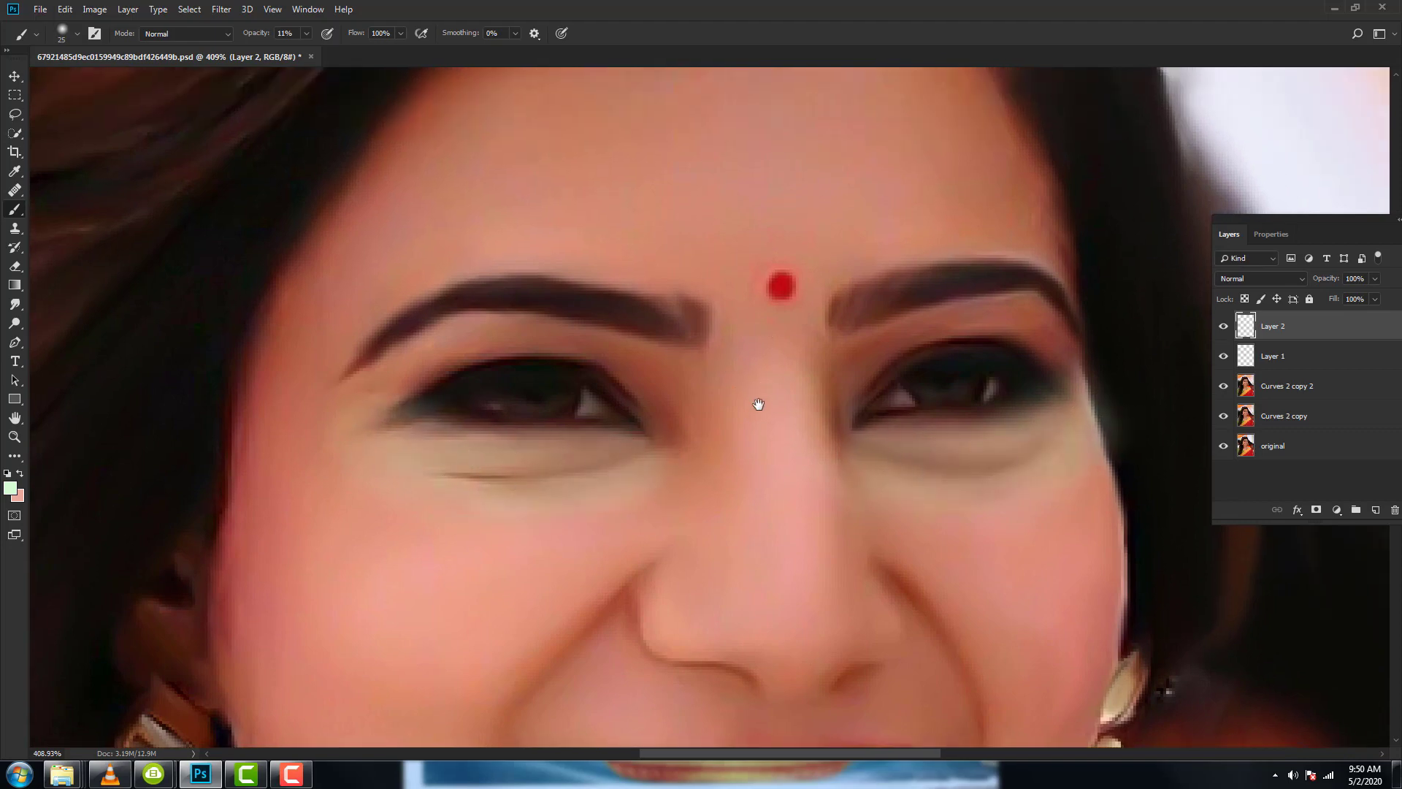
scroll(701, 343, "up", 1)
scroll(555, 314, "up", 1)
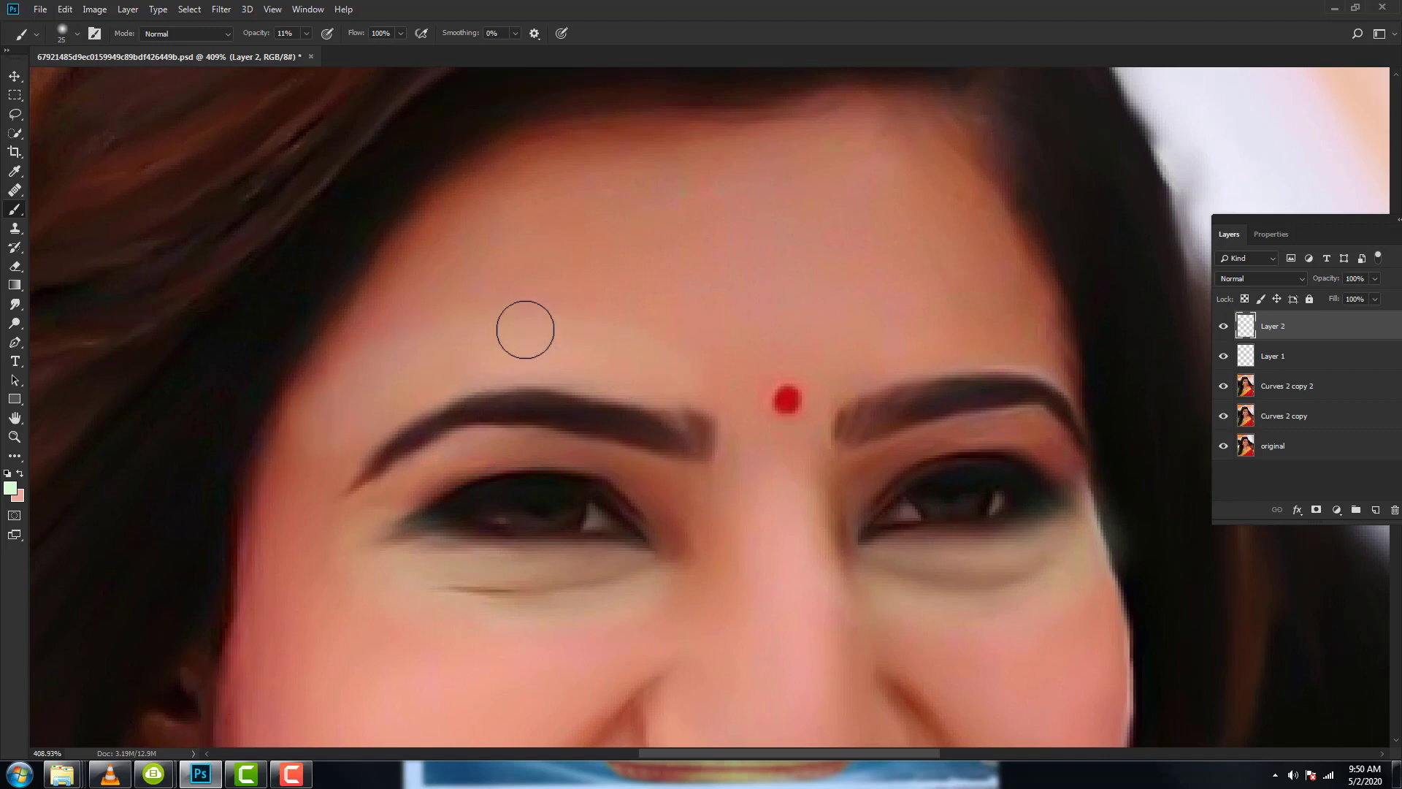
mouse_move(839, 363)
left_mouse_down()
mouse_move(977, 329)
mouse_move(910, 328)
left_mouse_up()
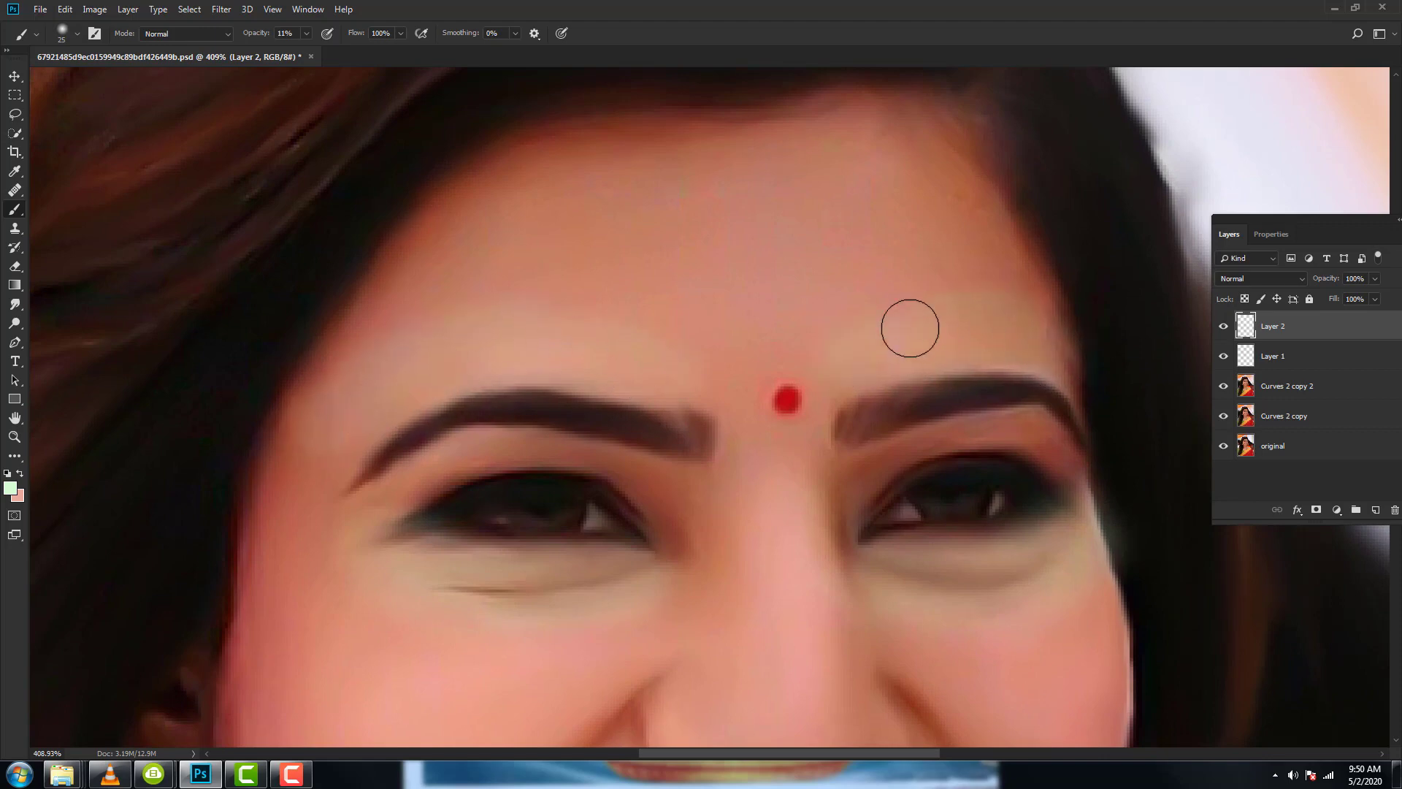
scroll(887, 392, "down", 5)
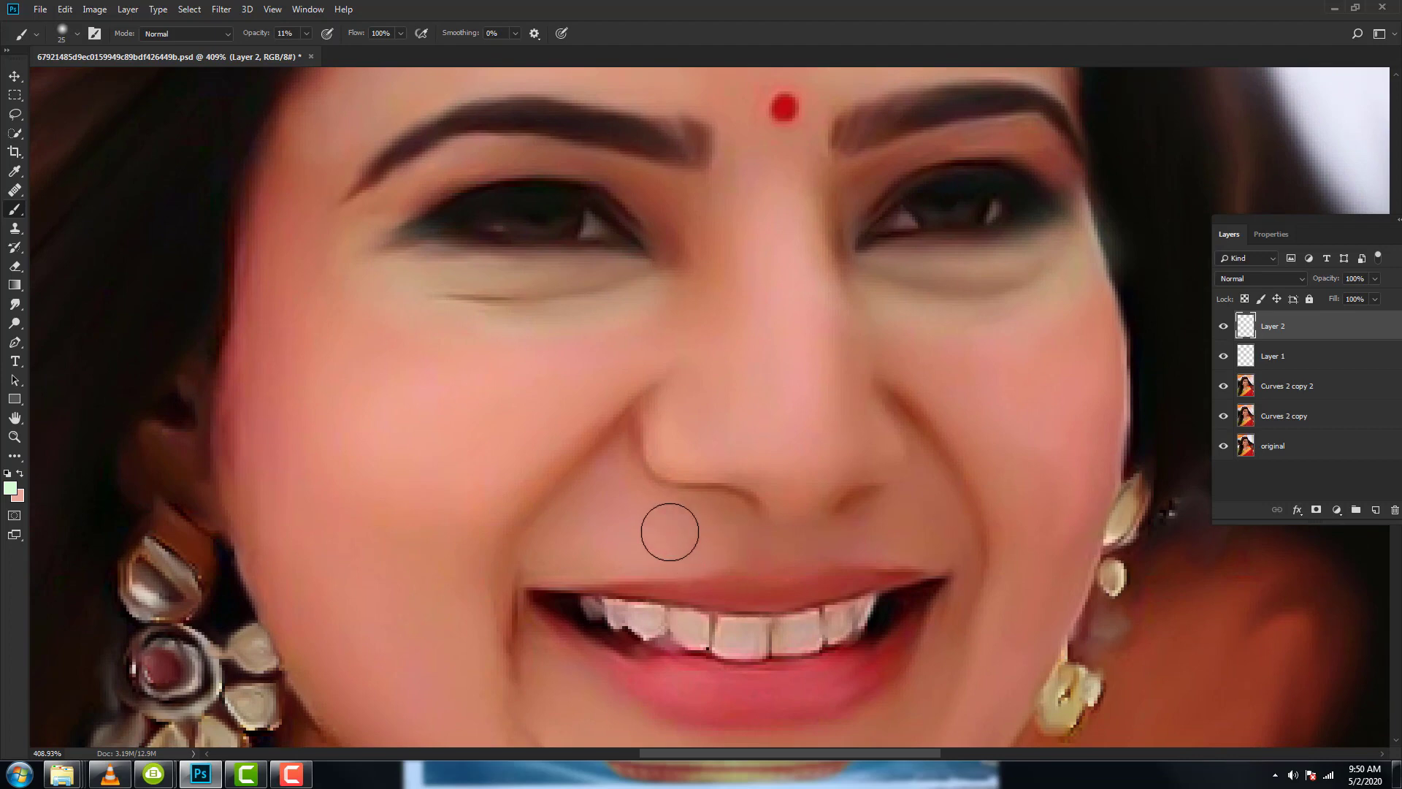
left_click_drag(927, 538, 871, 541)
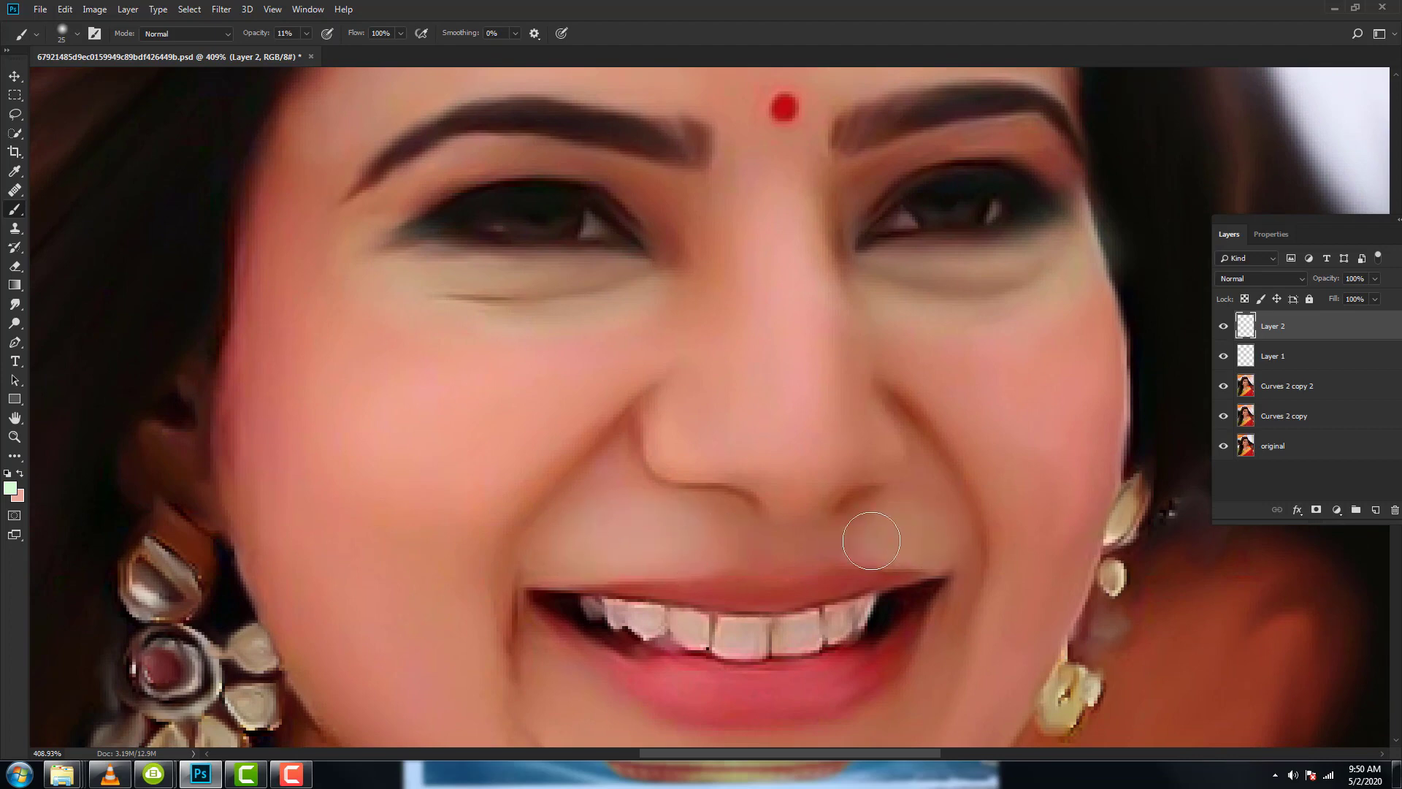
left_click_drag(940, 636, 918, 453)
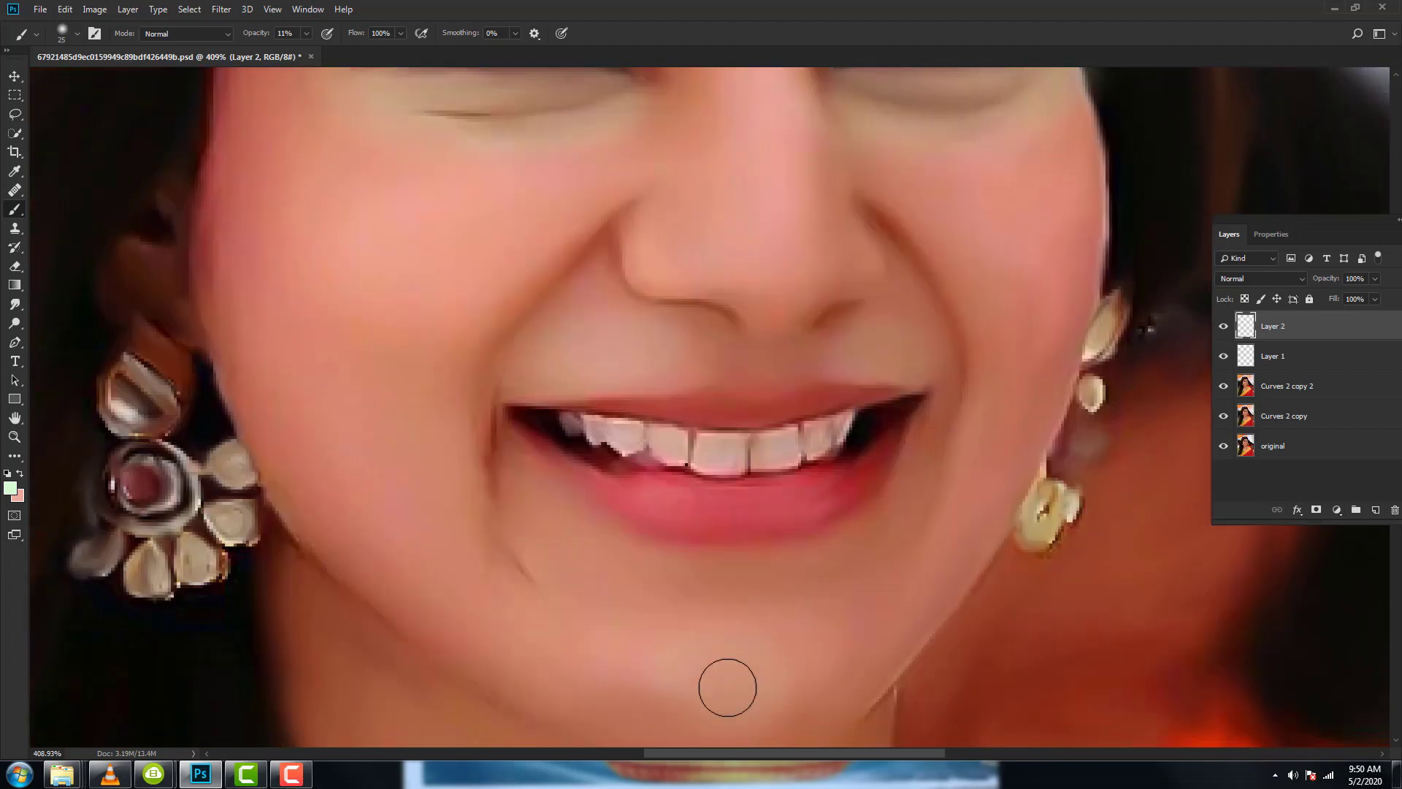
scroll(797, 597, "down", 3)
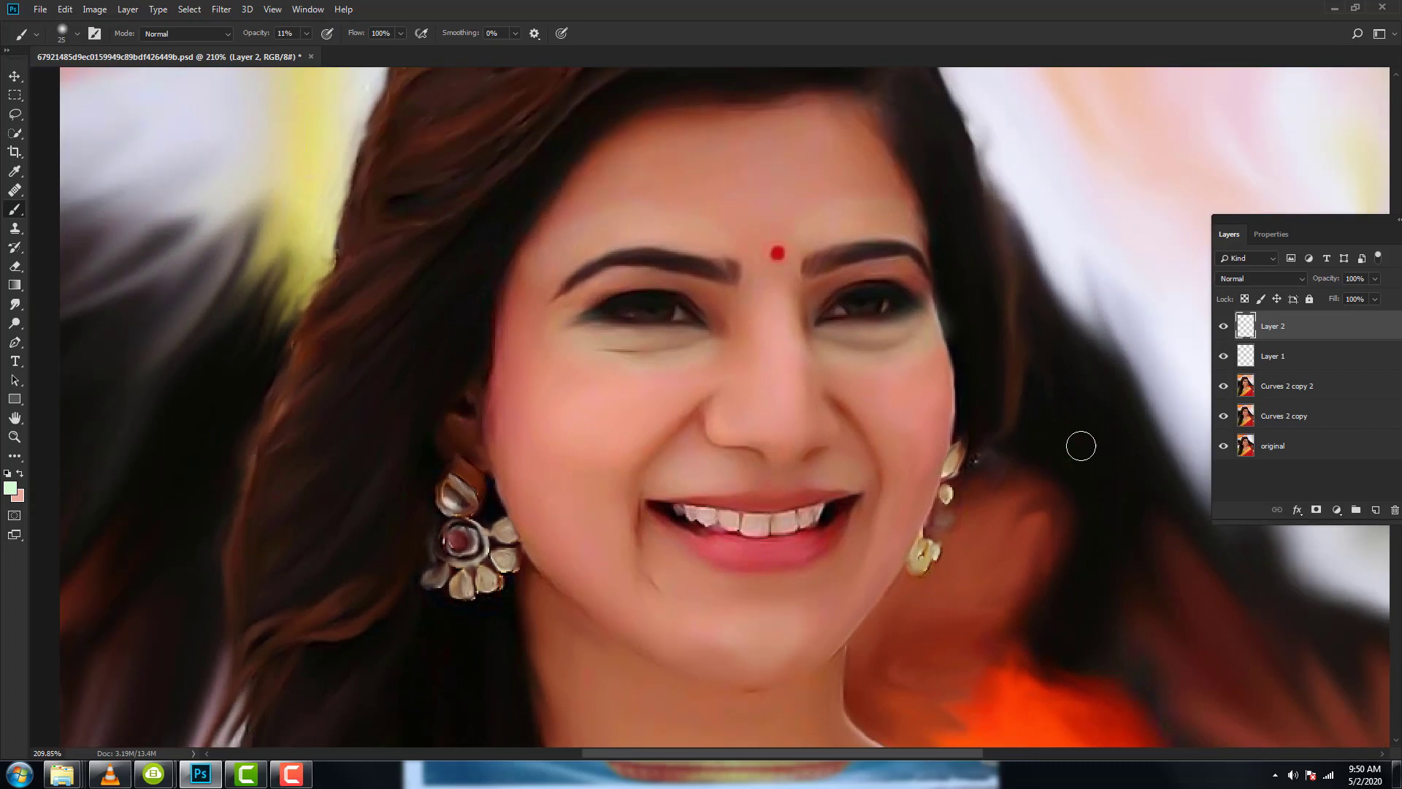
Set Layer 2's blend mode to Soft Light and compare it hidden and shown.
left_click(1242, 278)
left_click(1224, 464)
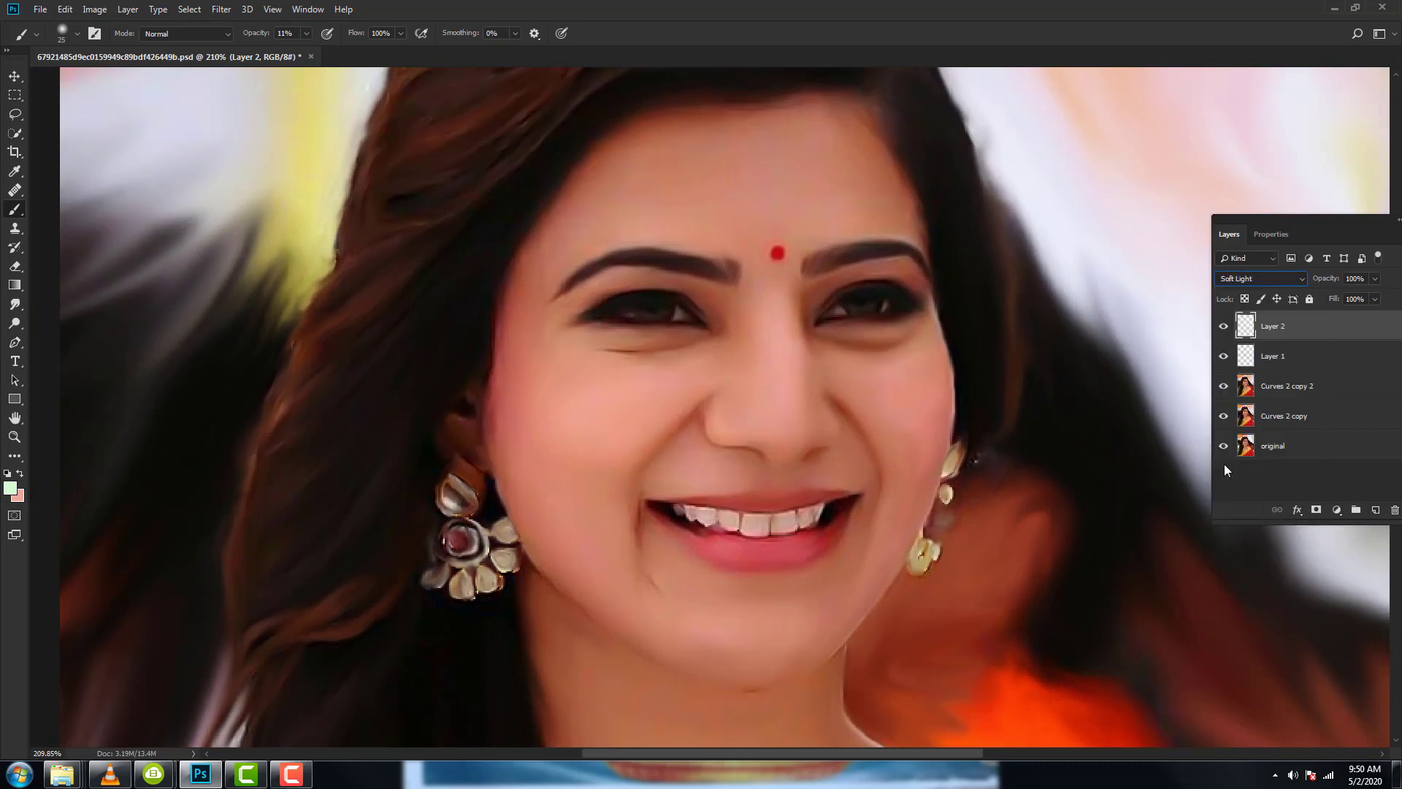
left_click(1222, 326)
left_click_drag(902, 386, 880, 367)
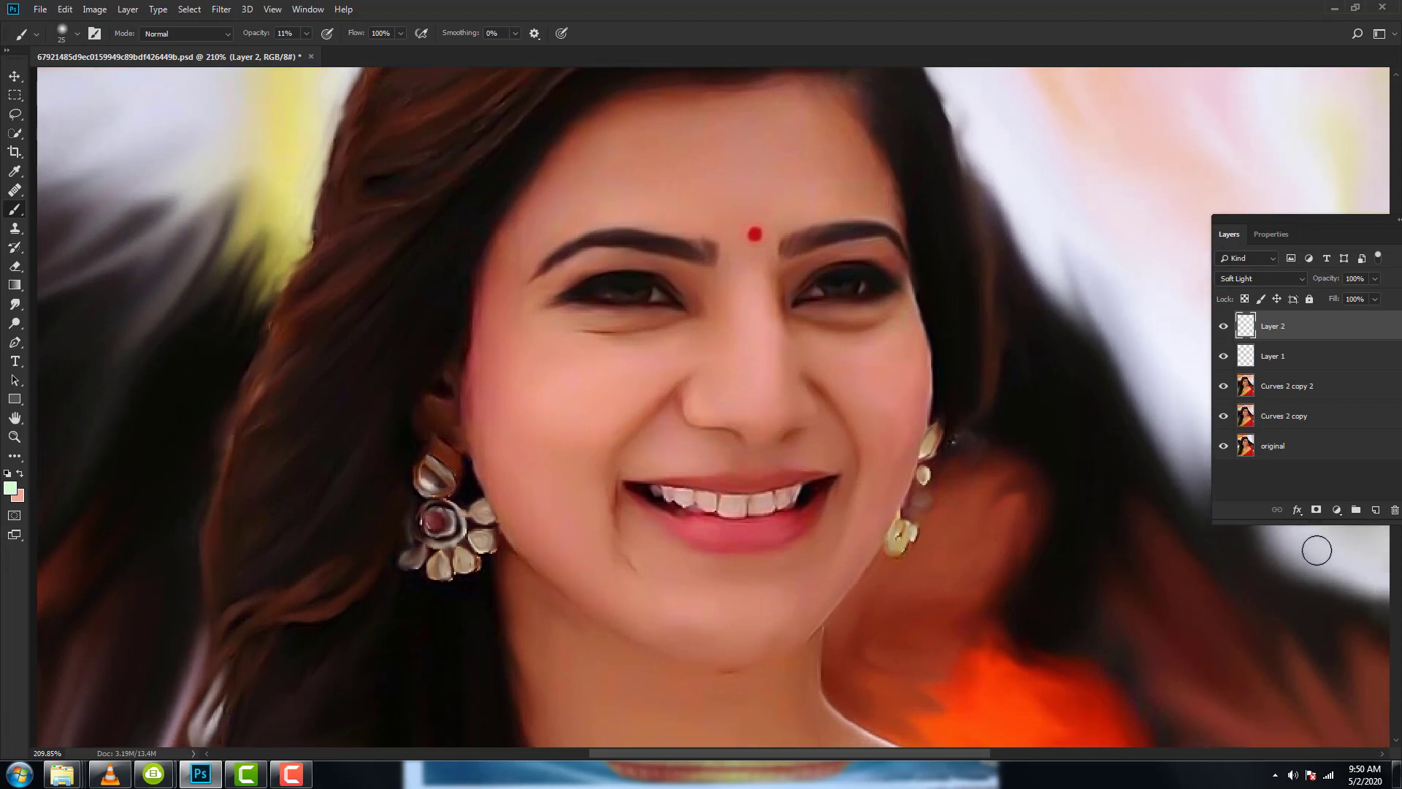
Add a new Layer 3 and set the foreground to dark blue 094b71 for the brush.
left_click(1377, 509)
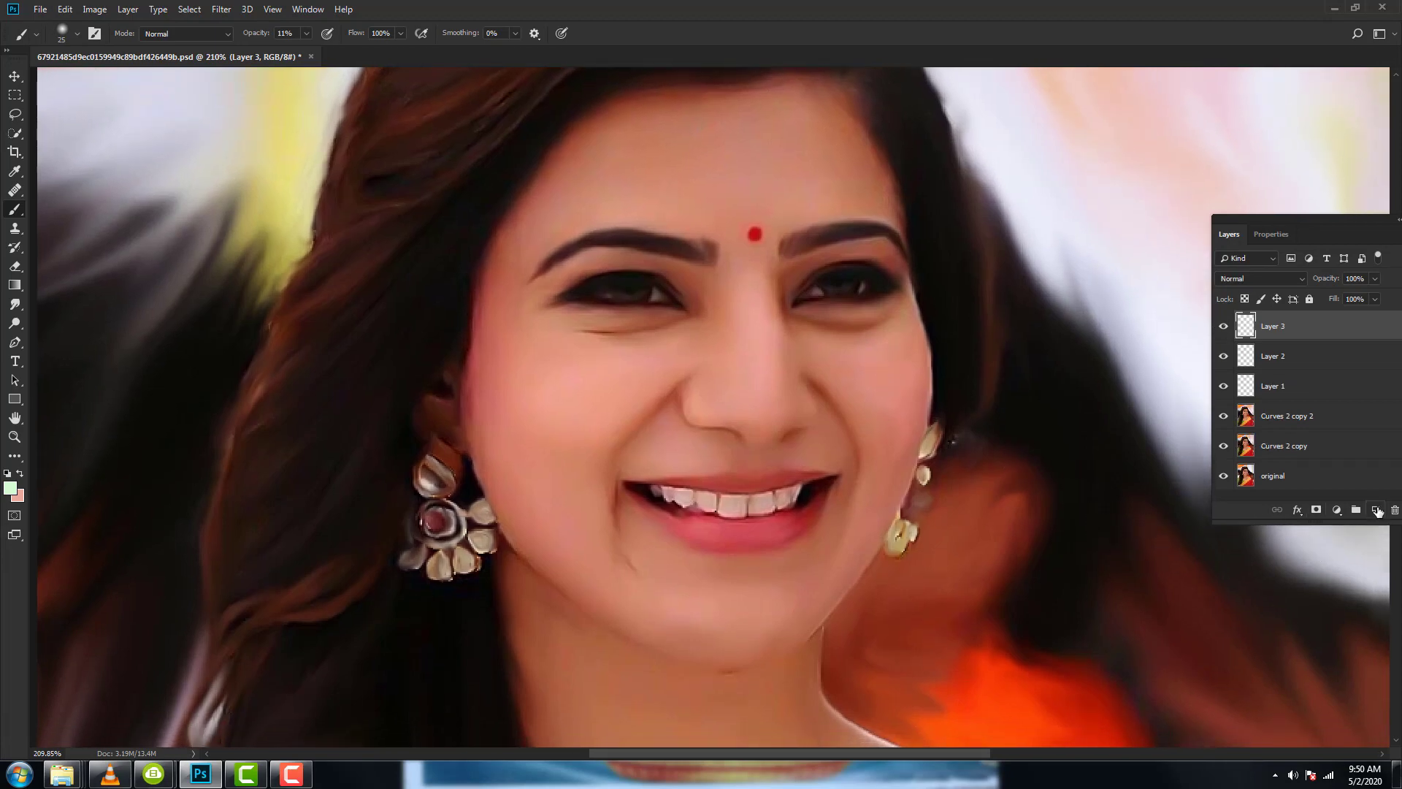
left_click(10, 488)
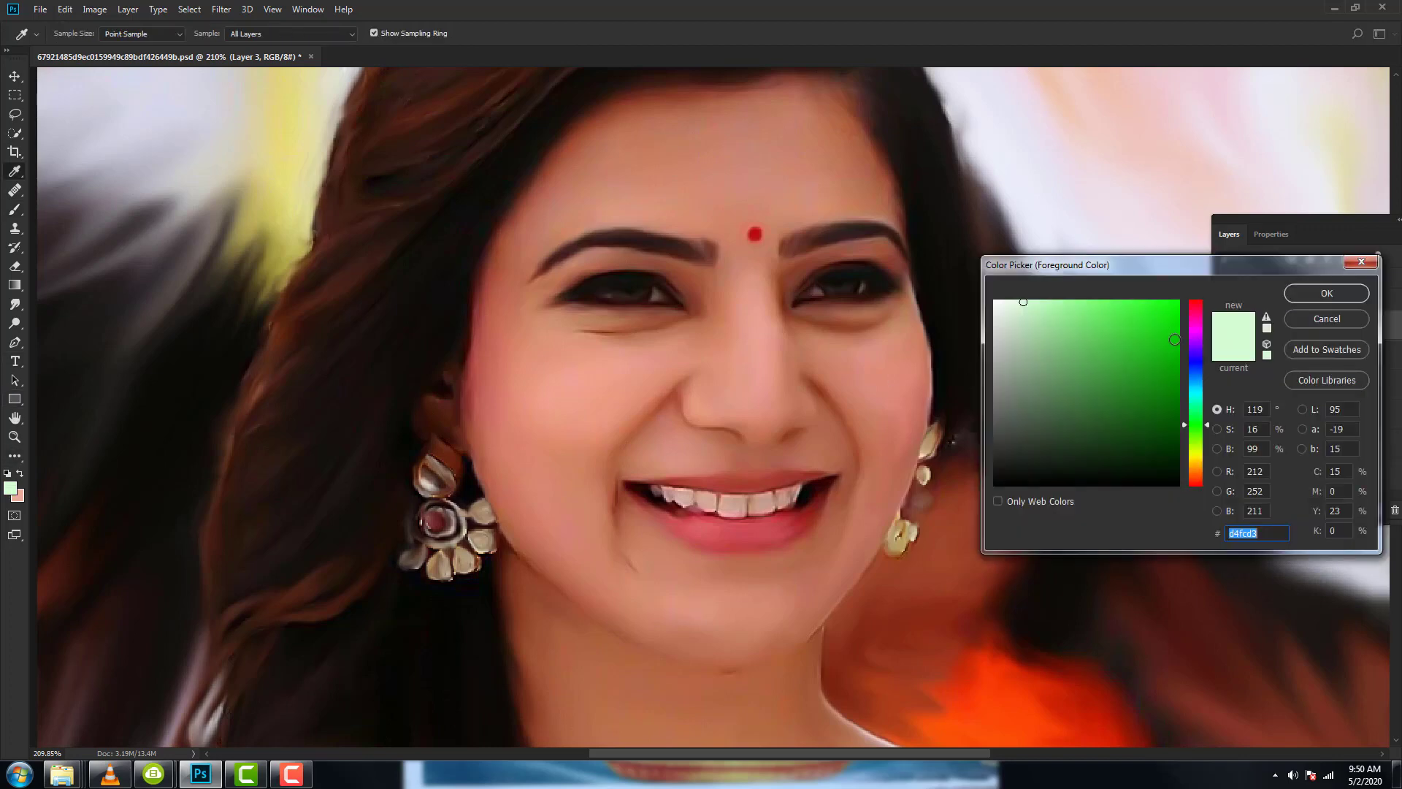
left_click(1198, 381)
left_click_drag(1143, 354, 1165, 404)
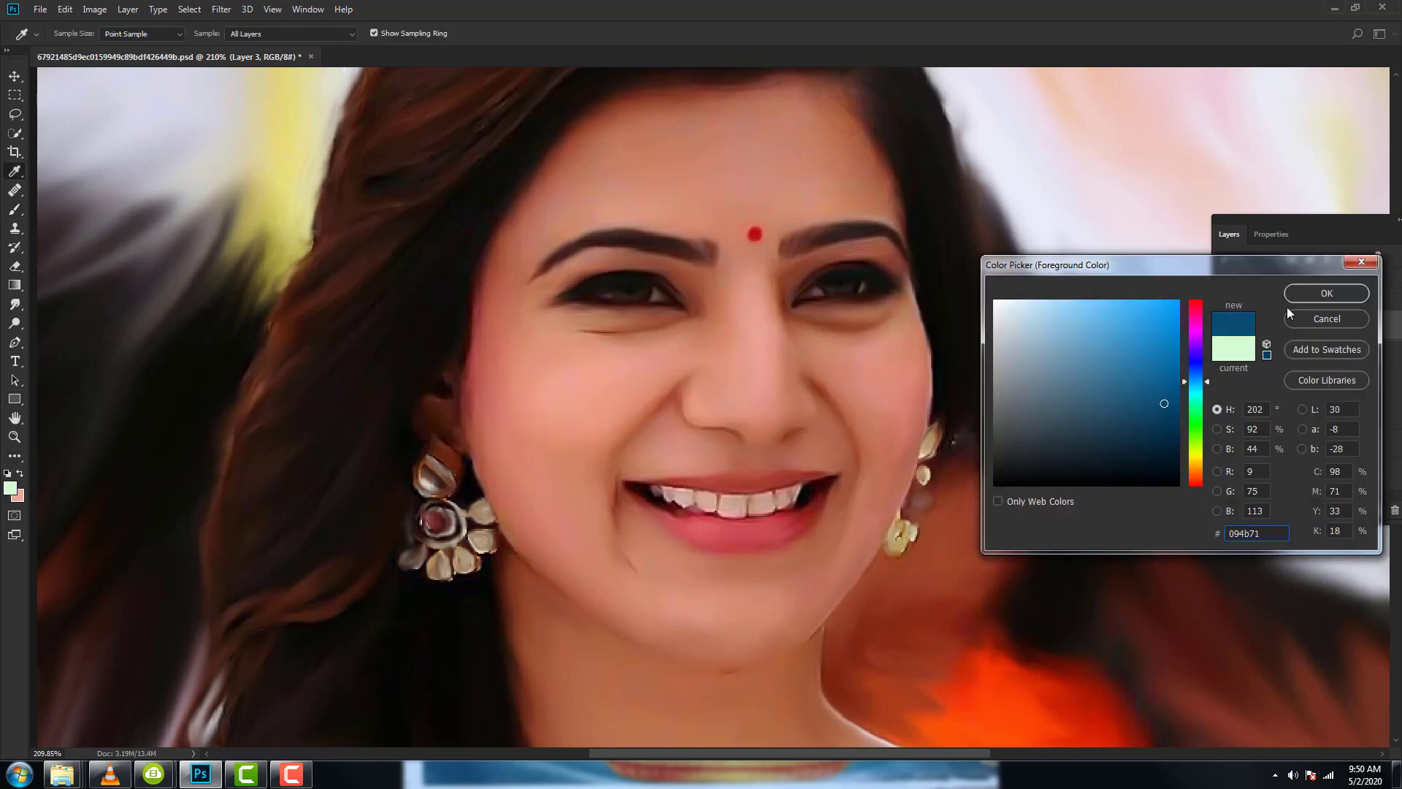
left_click(1314, 293)
key("b")
Brush dark blue eyeshadow over the left and right upper eyelids.
scroll(656, 439, "down", 1)
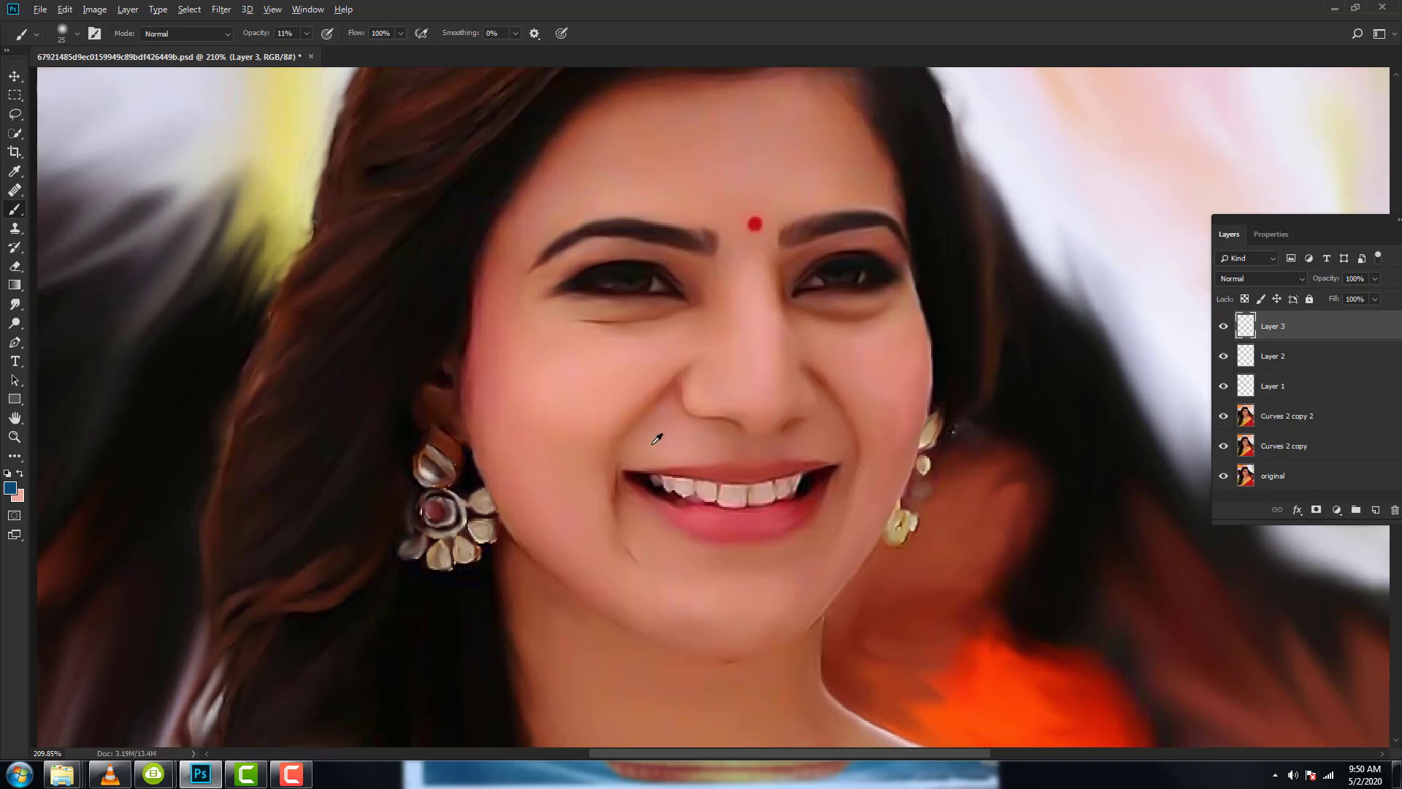
scroll(657, 439, "up", 2)
scroll(713, 516, "up", 1)
scroll(657, 365, "up", 1)
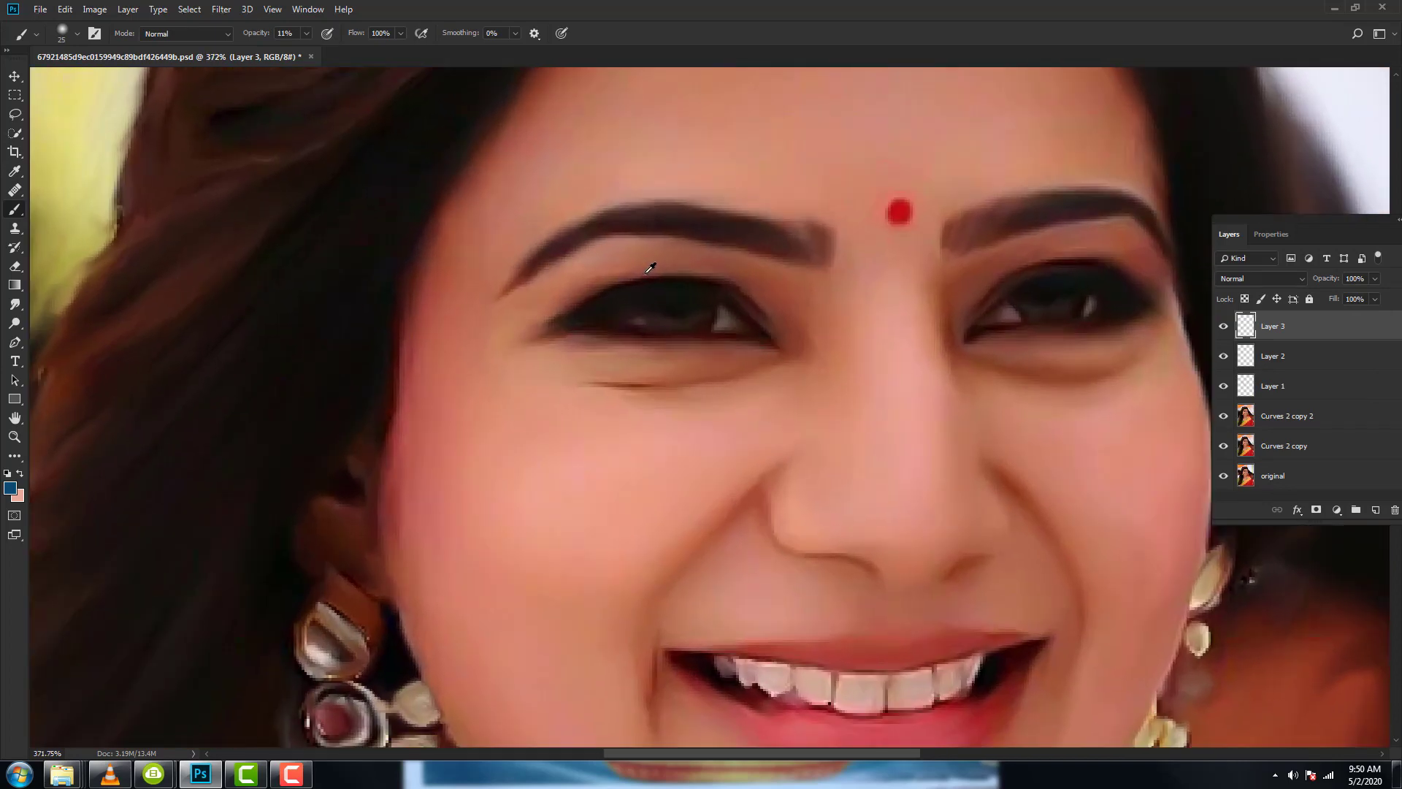
mouse_move(650, 268)
left_mouse_down()
mouse_move(580, 298)
mouse_move(617, 275)
mouse_move(732, 279)
mouse_move(780, 316)
mouse_move(748, 284)
mouse_move(670, 263)
mouse_move(827, 255)
left_mouse_up()
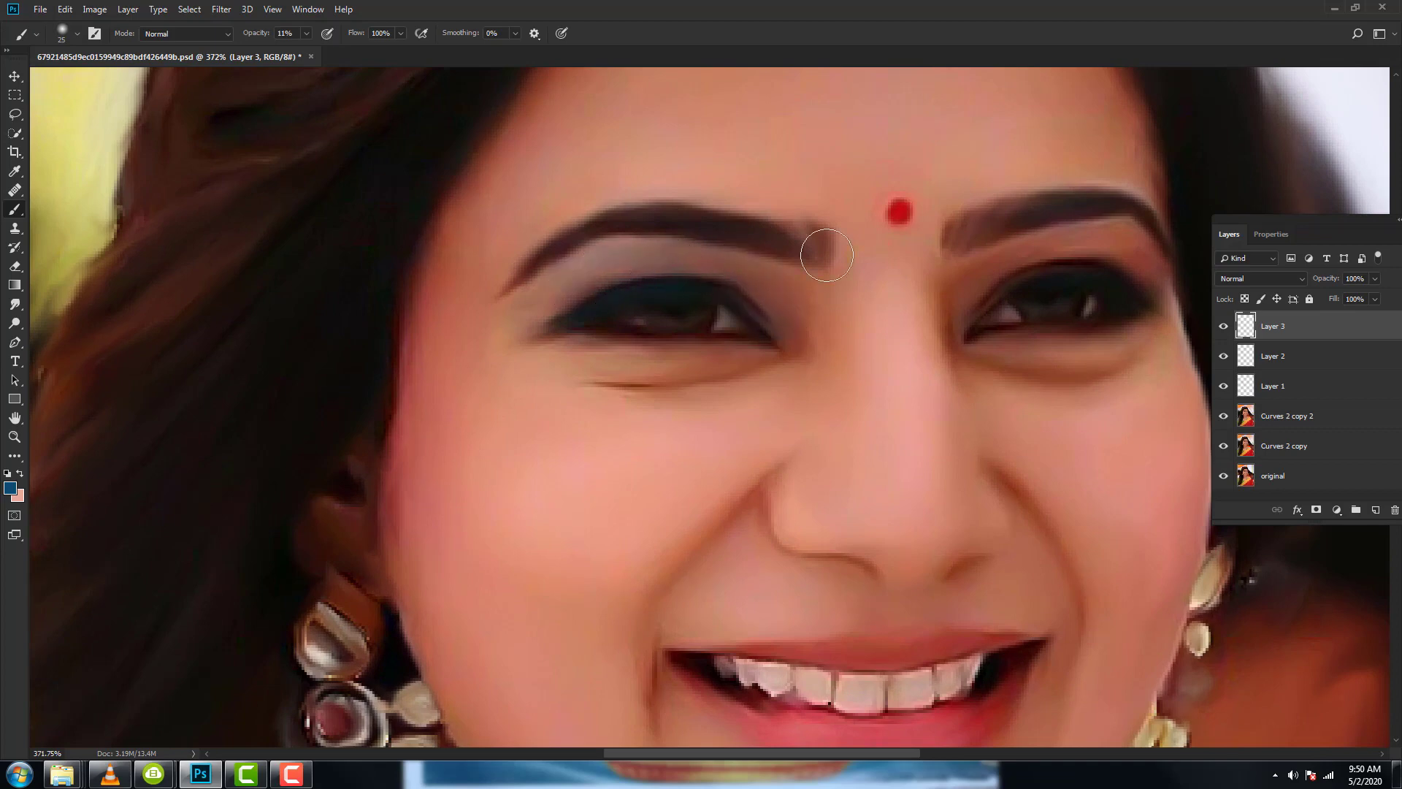
mouse_move(1067, 257)
left_mouse_down()
mouse_move(989, 291)
mouse_move(1033, 251)
mouse_move(1148, 281)
mouse_move(1133, 244)
mouse_move(961, 278)
mouse_move(1027, 263)
left_mouse_up()
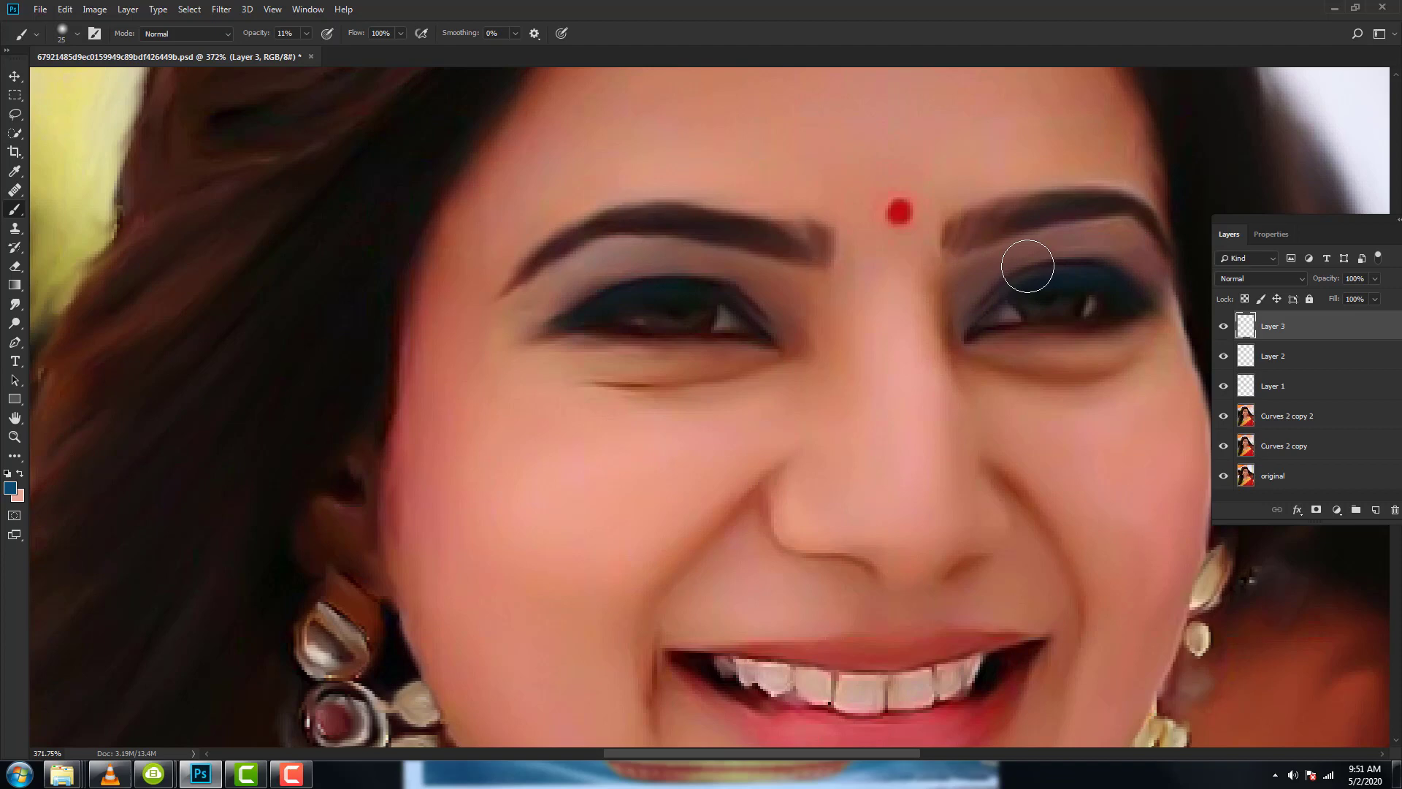
Set the eyeshadow layer's blend mode to Soft Light.
left_click(1269, 281)
left_click(1236, 471)
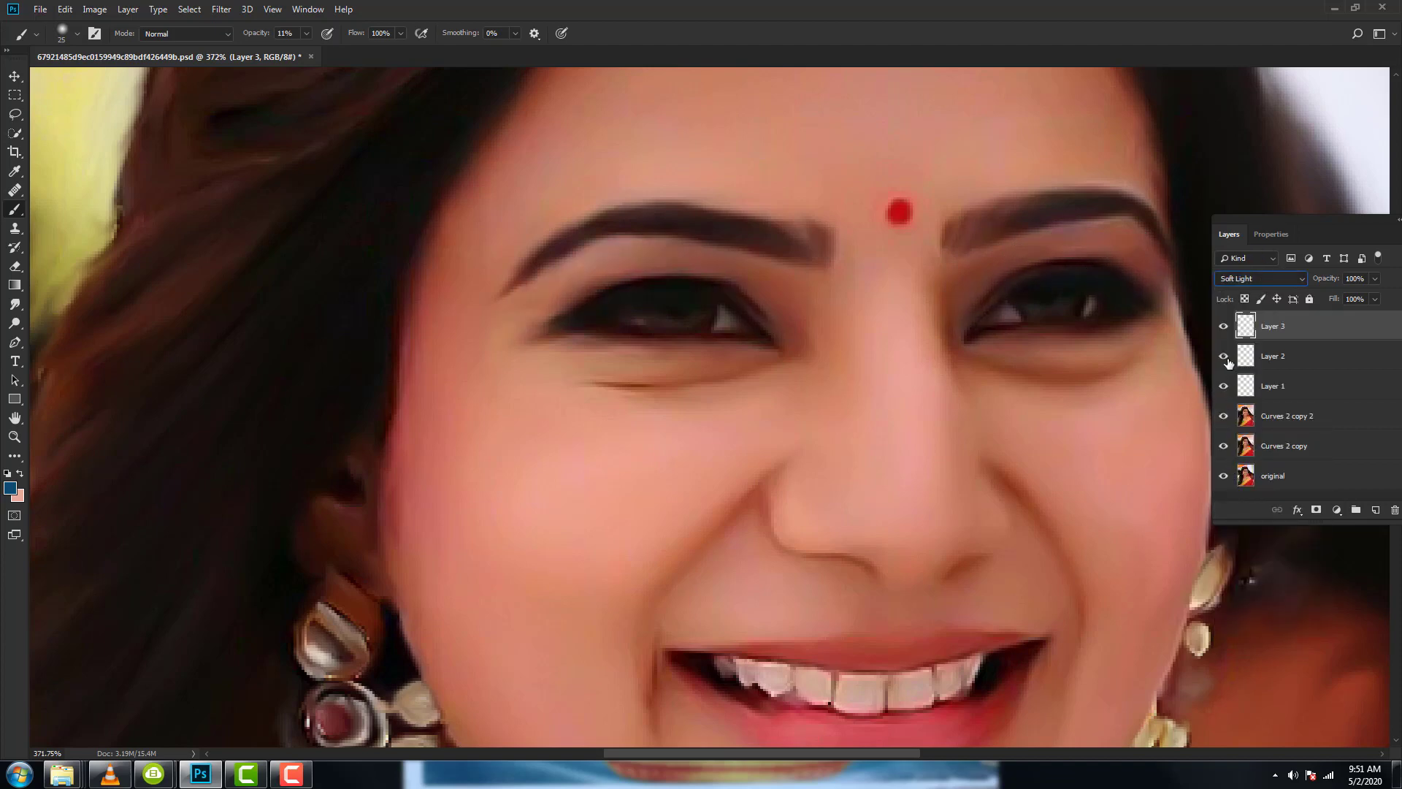
left_click_drag(949, 414, 890, 374)
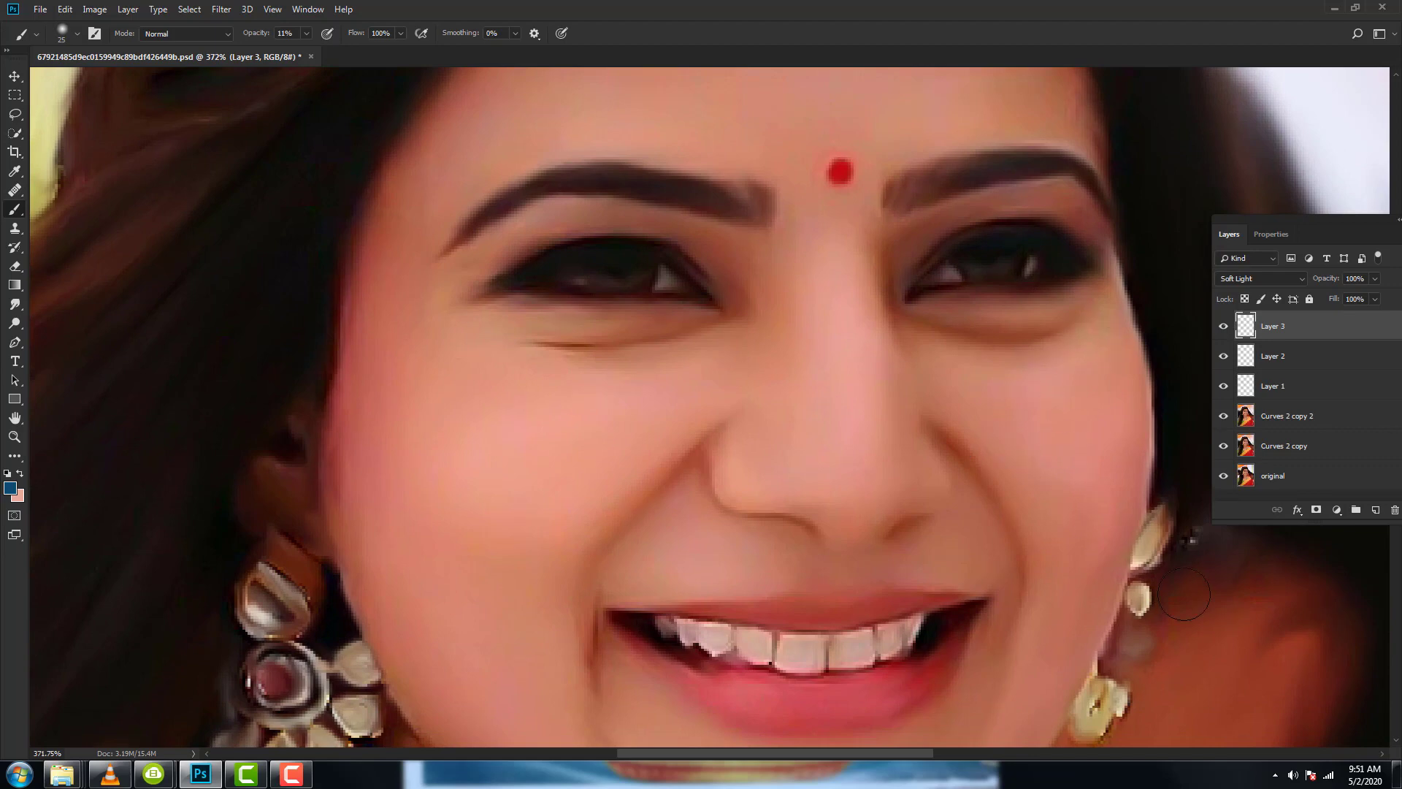
Add a Levels adjustment with the Green channel black input raised.
left_click(1338, 510)
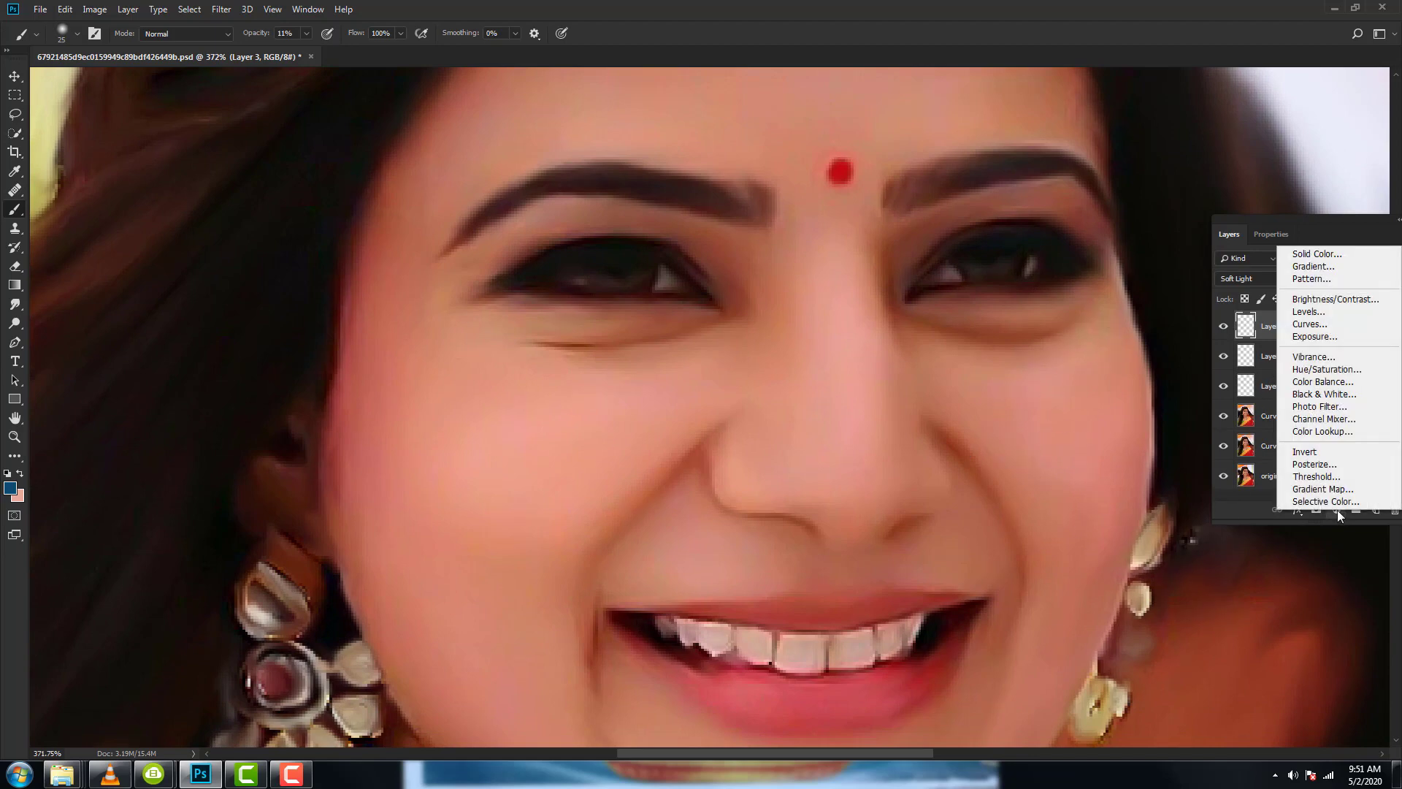
left_click(1299, 311)
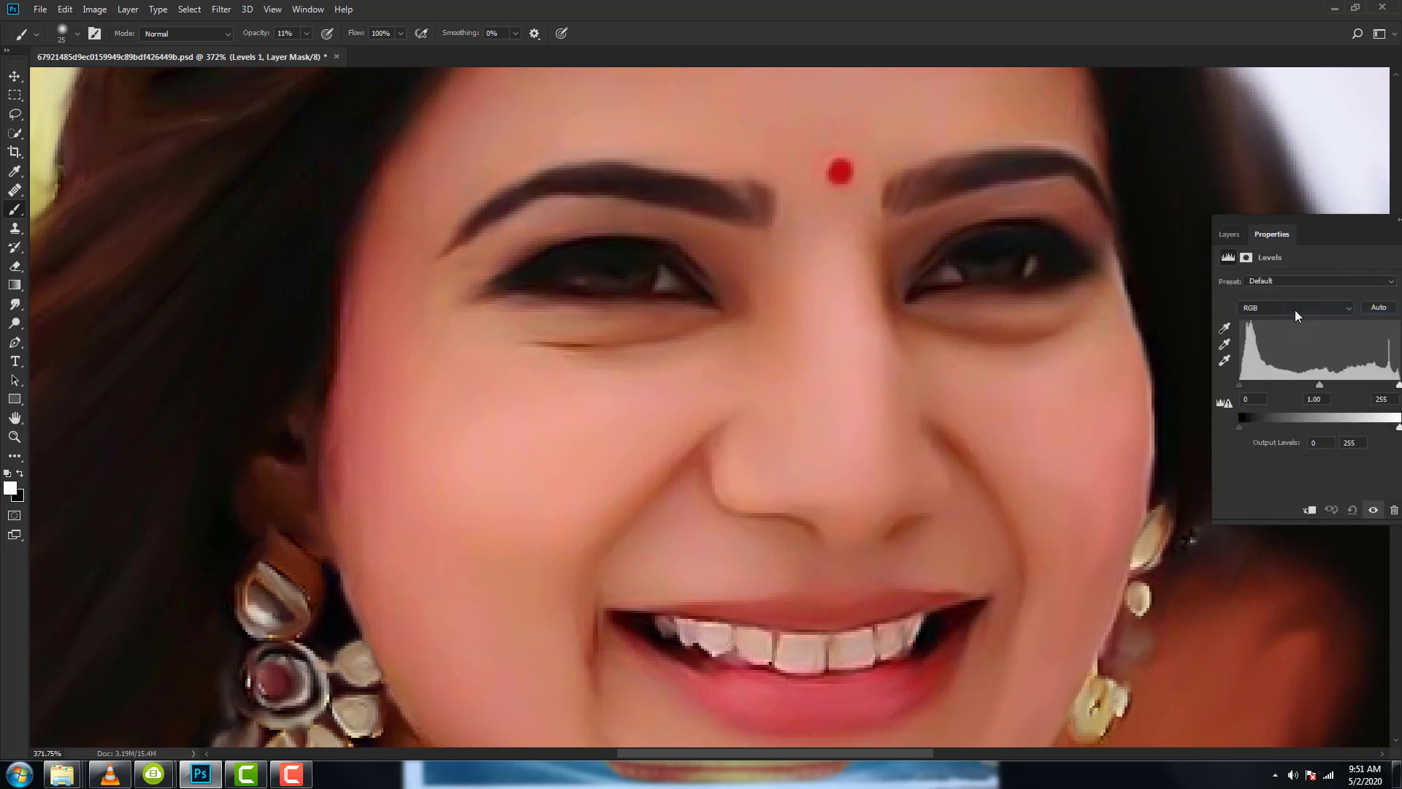
left_click(1269, 310)
left_click(1256, 343)
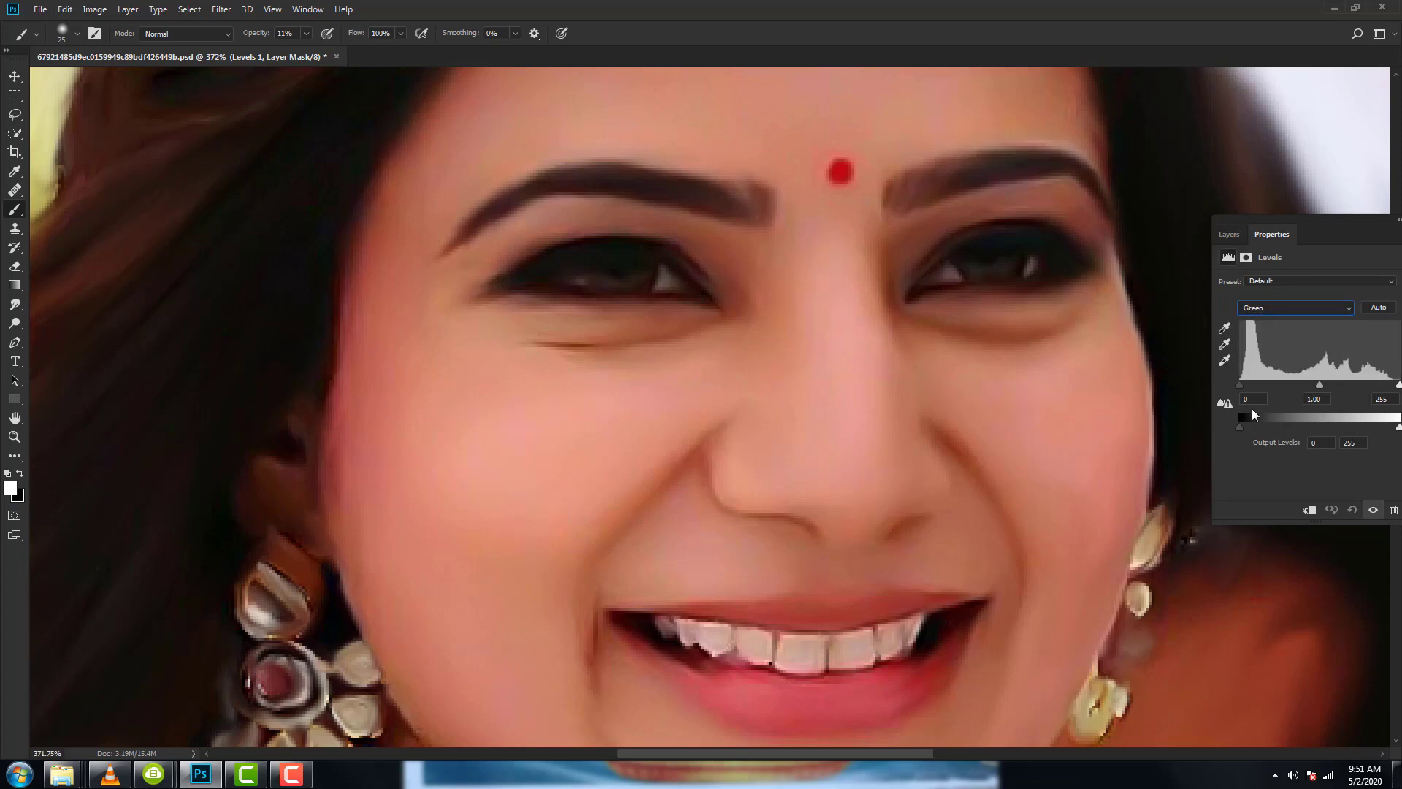
left_click_drag(1242, 393, 1322, 387)
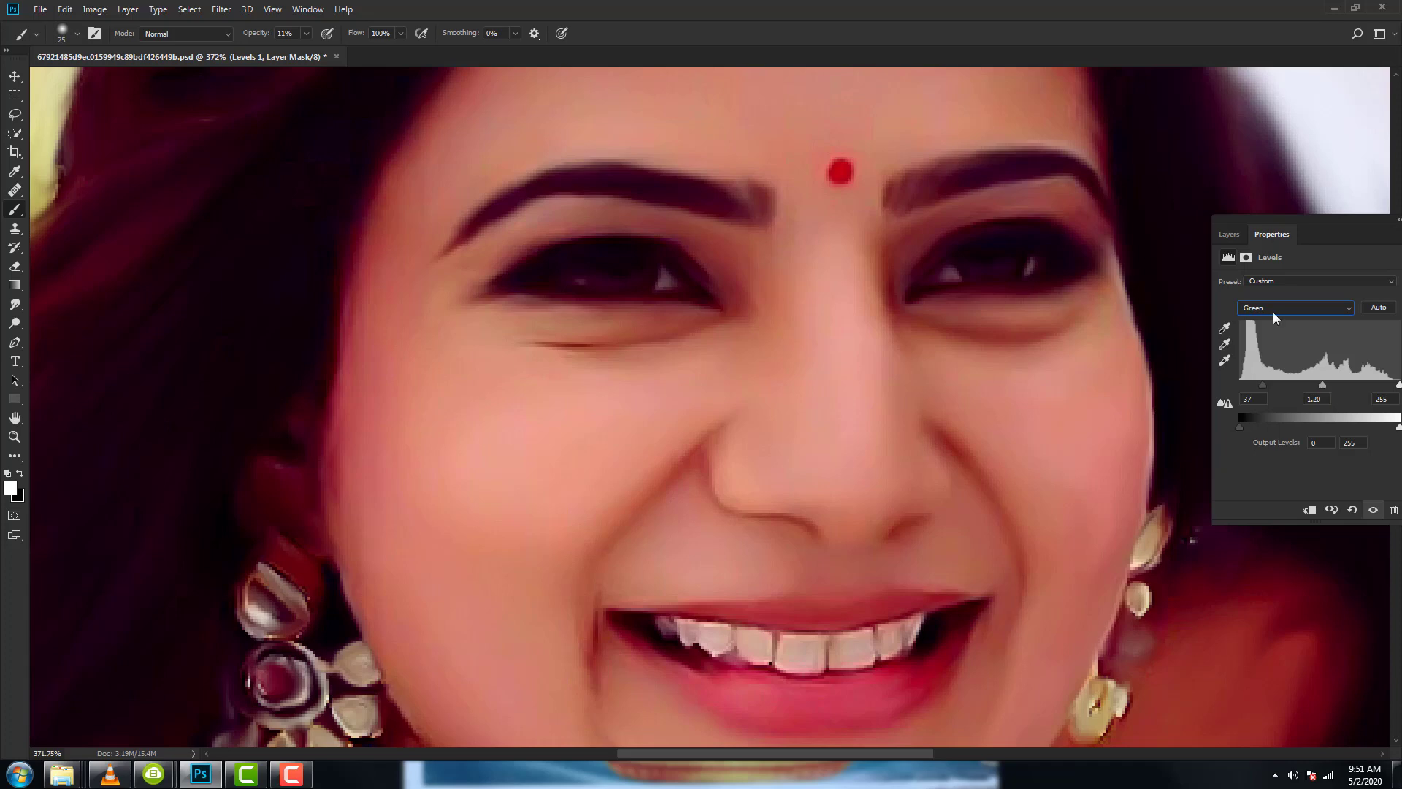
left_click(1230, 236)
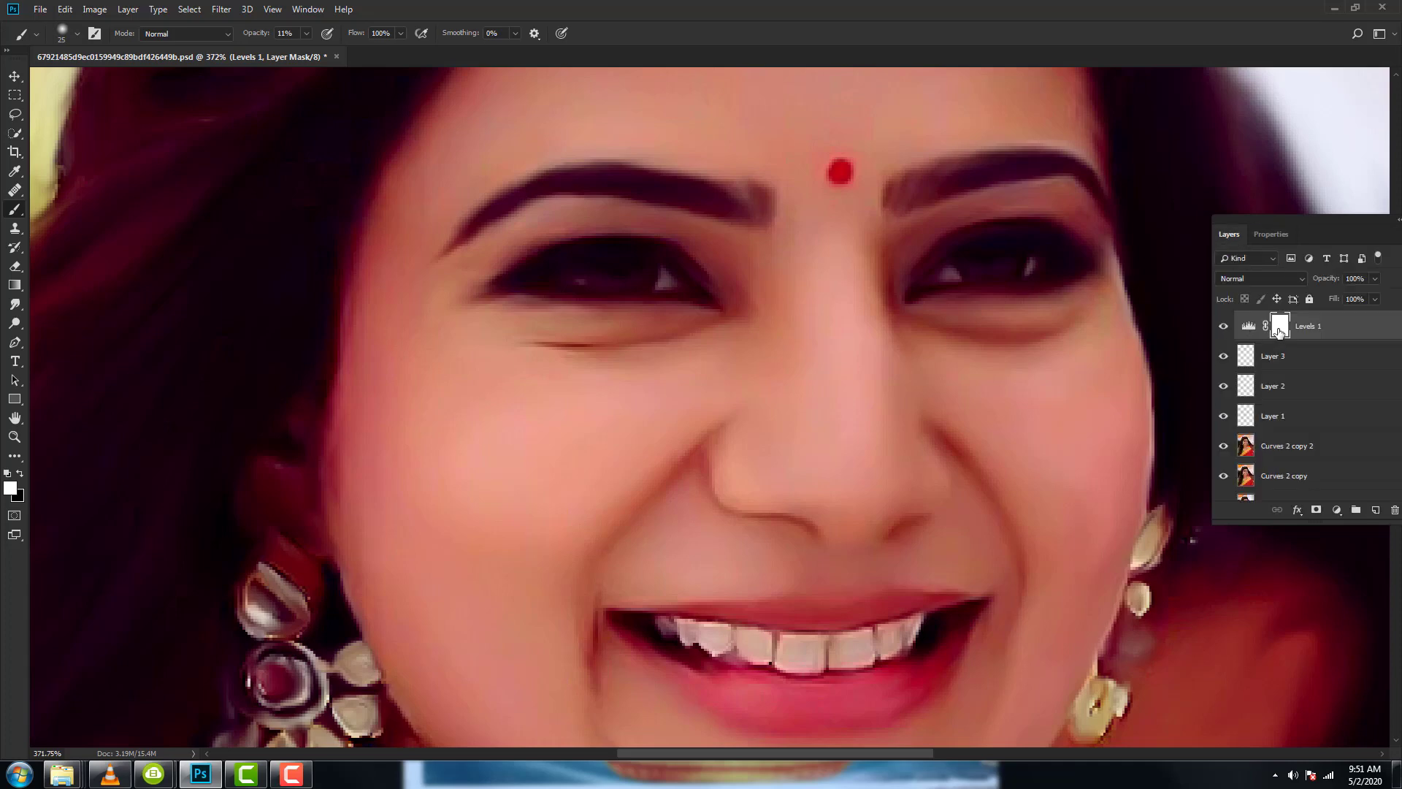
Invert the Levels 1 mask to black and brush its effect back over the lips.
key("ctrl+i")
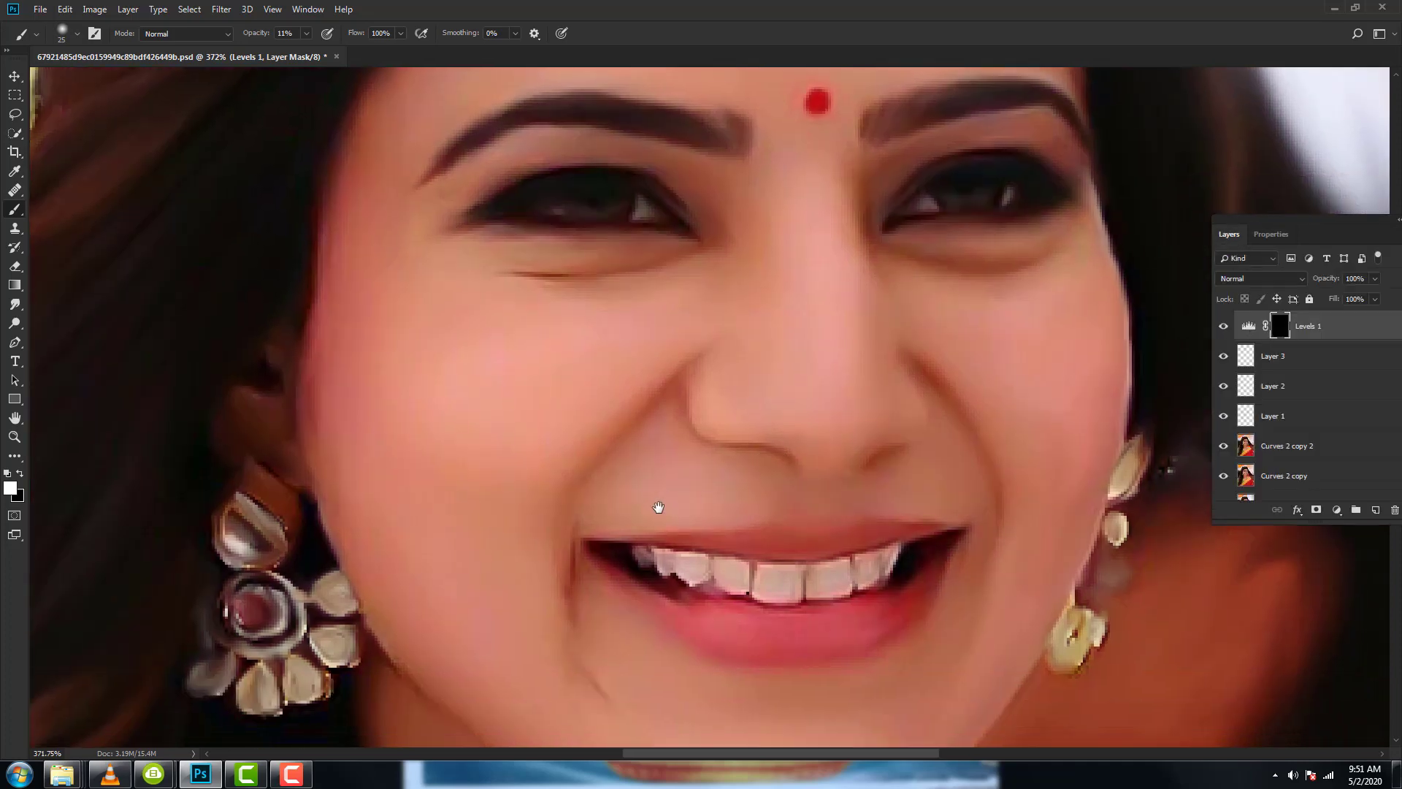
left_click_drag(797, 542, 589, 448)
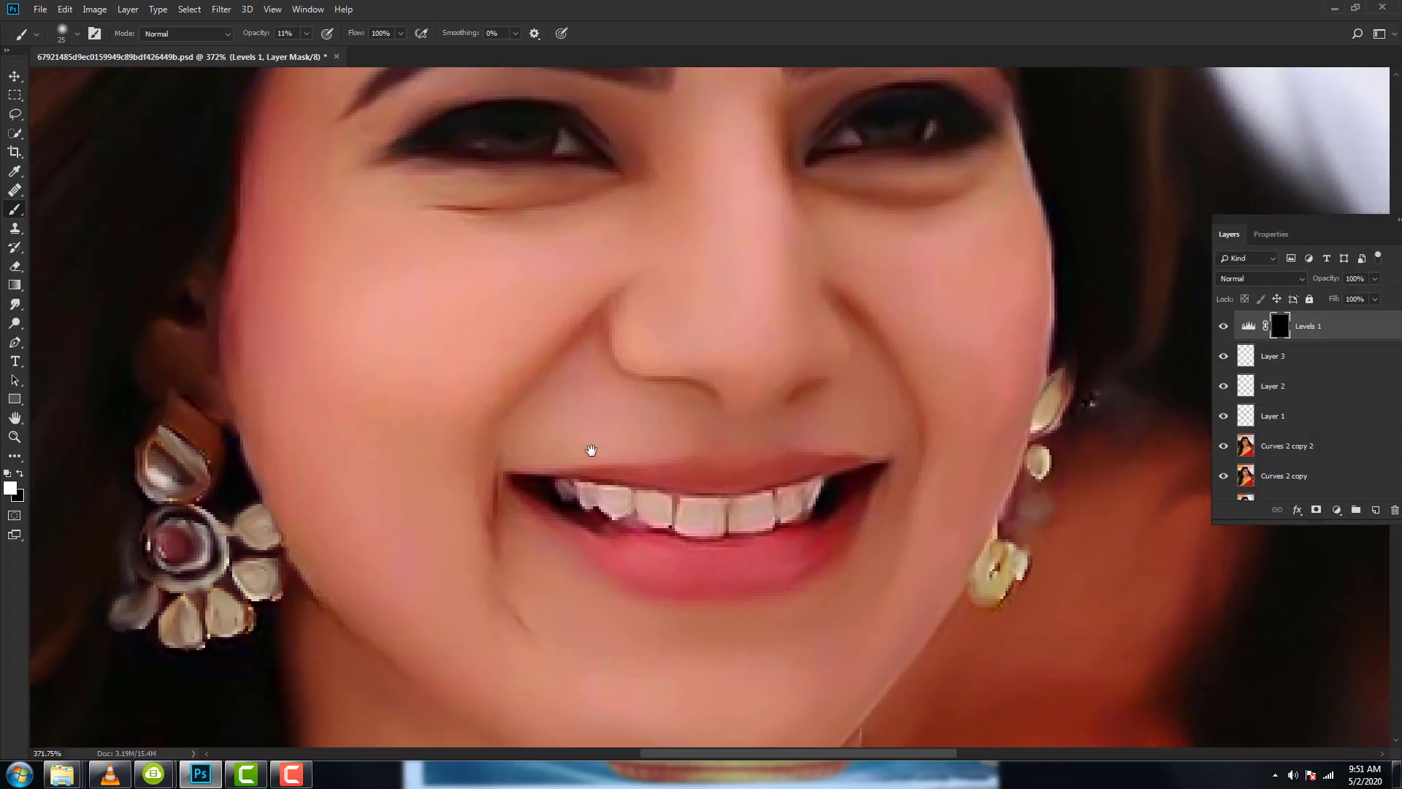
scroll(697, 579, "up", 1)
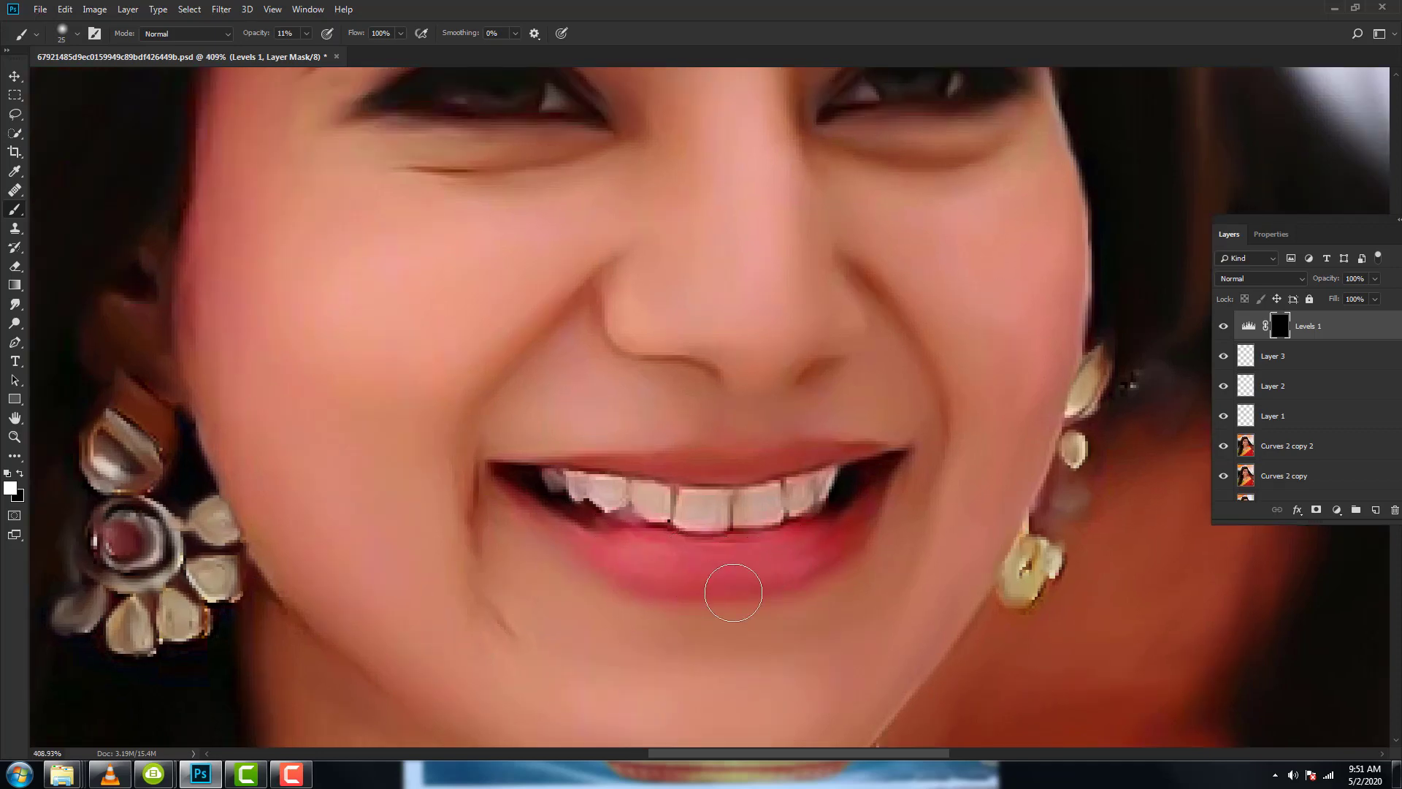
key("bracketleft")
left_click_drag(808, 461, 734, 501)
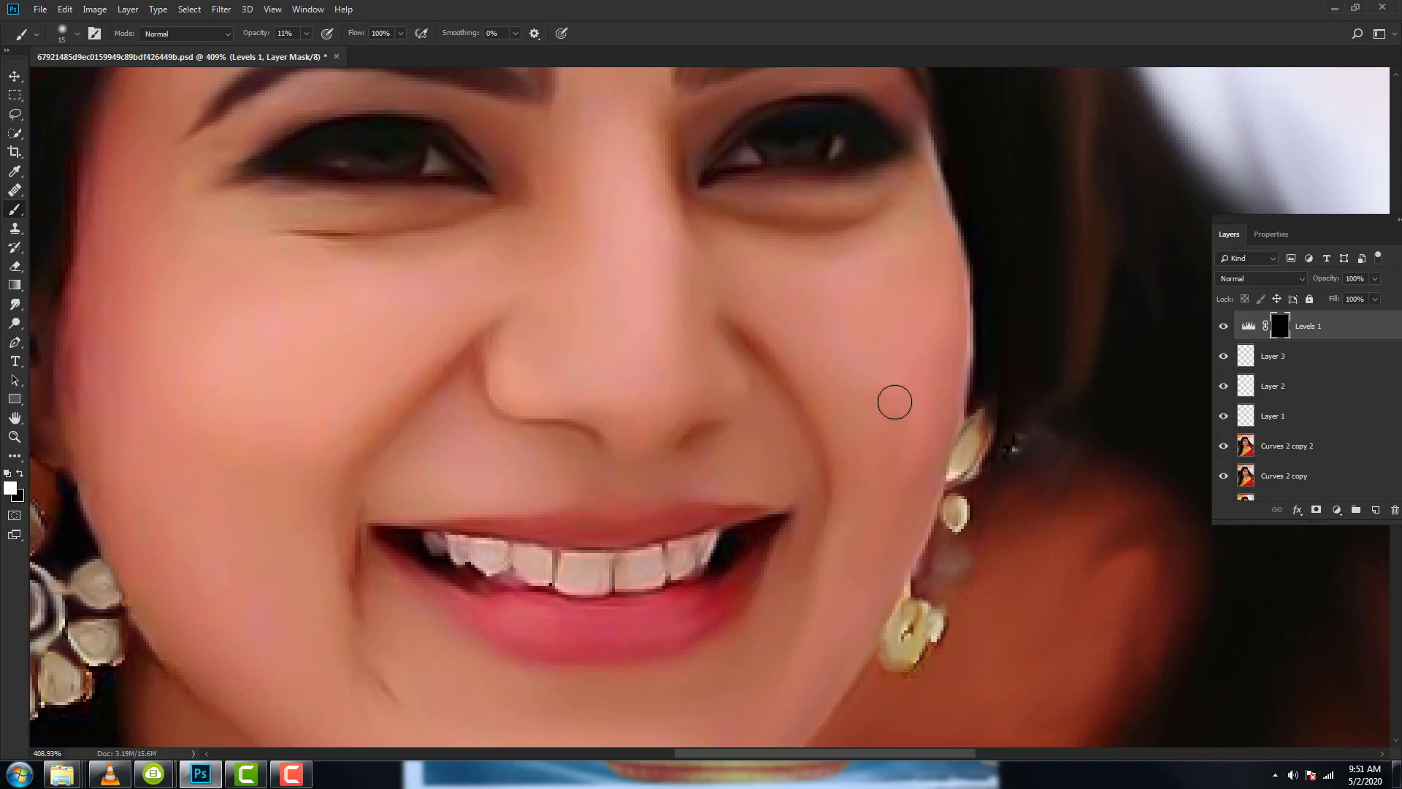
scroll(814, 495, "down", 4)
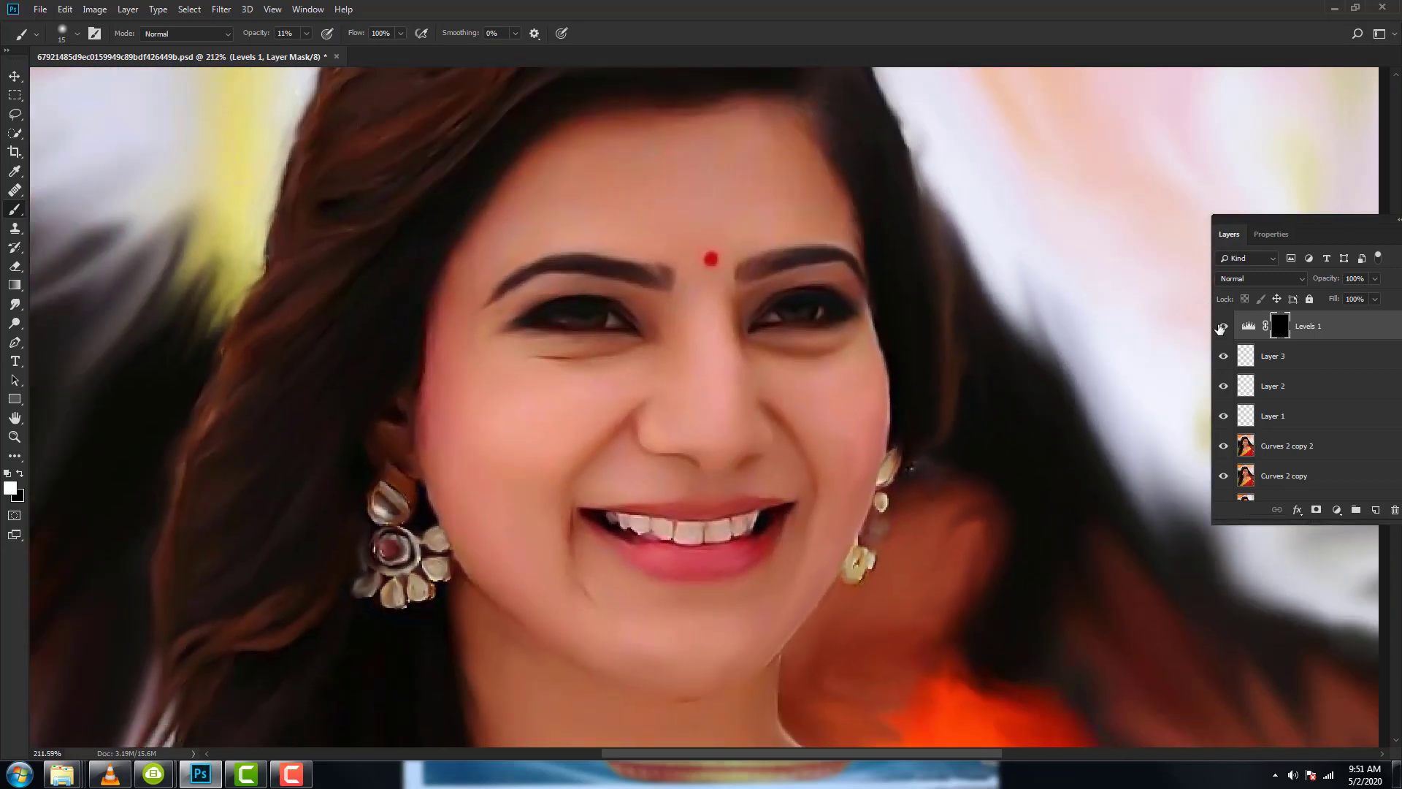
scroll(754, 560, "up", 1)
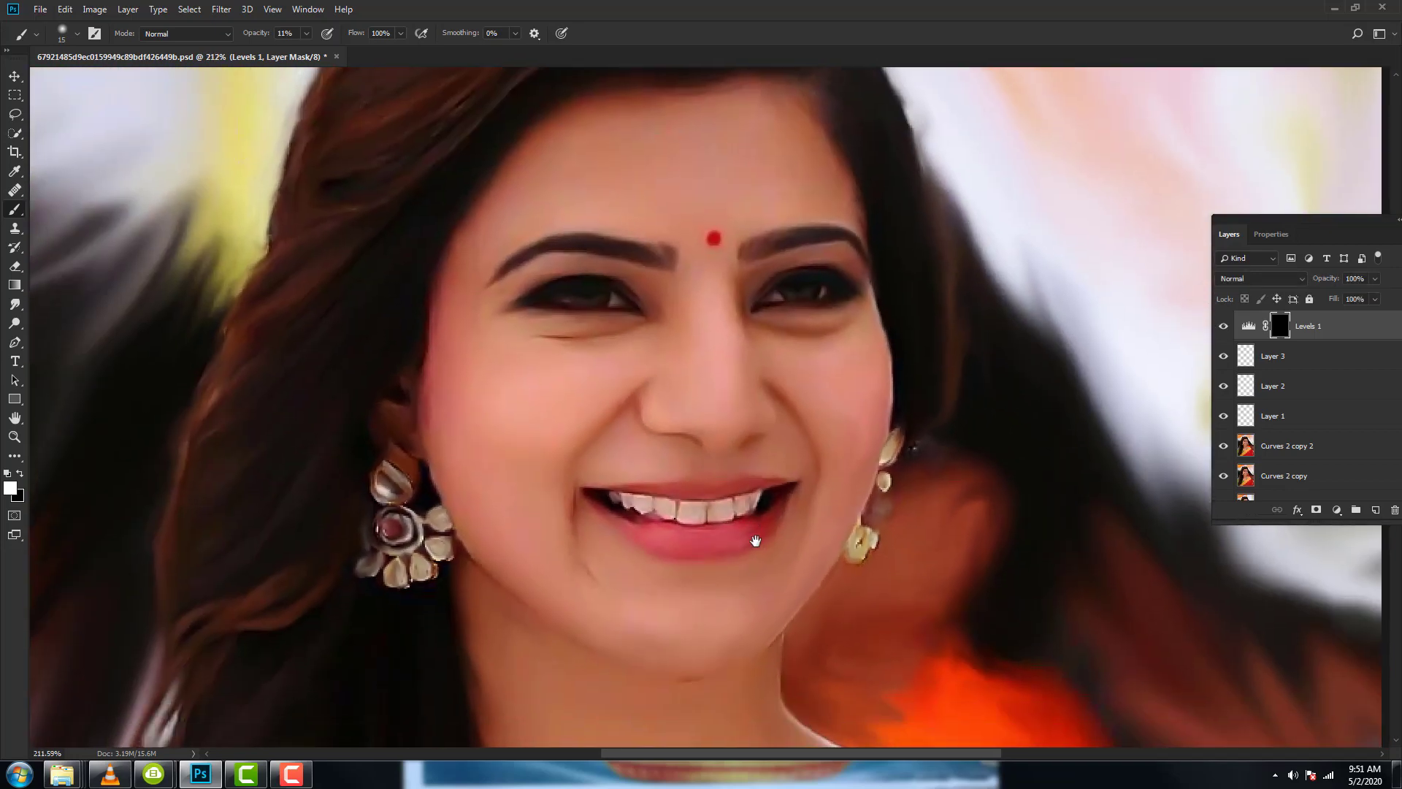
scroll(756, 541, "up", 1)
scroll(709, 540, "up", 1)
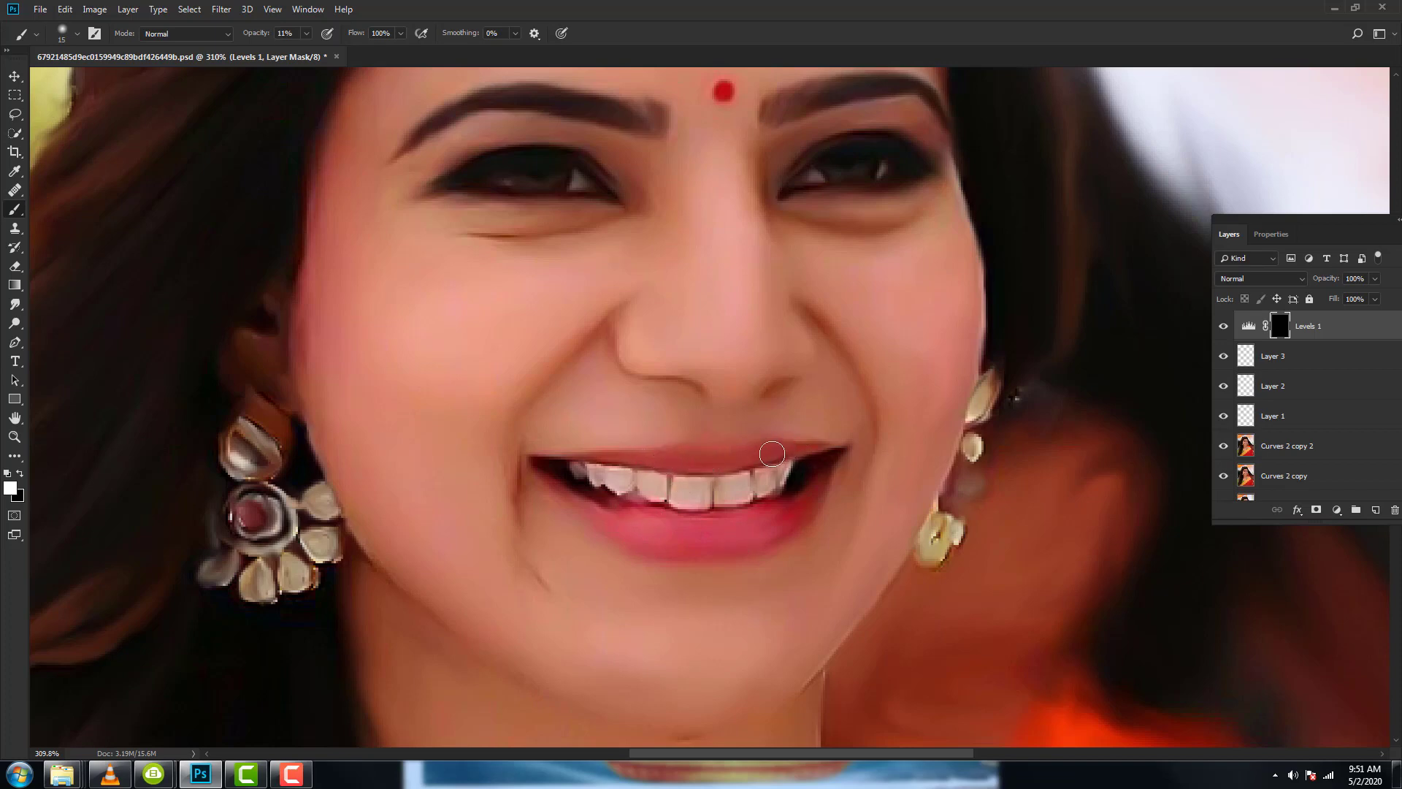
Add a new empty layer above Levels 1.
scroll(714, 522, "down", 3, "alt")
scroll(720, 530, "down", 1, "alt")
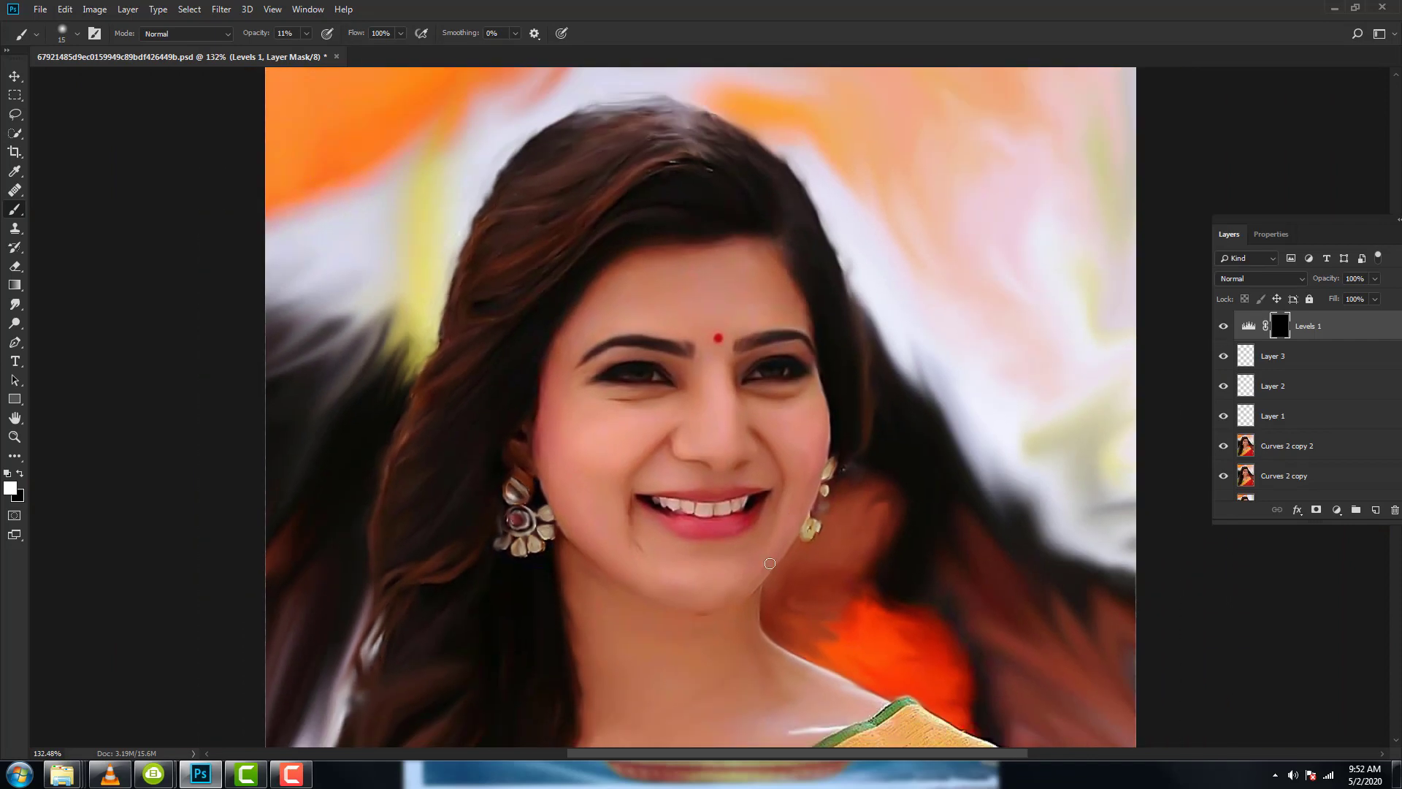
scroll(723, 533, "down", 1, "alt")
scroll(727, 539, "down", 1, "alt")
scroll(726, 539, "up", 1, "alt")
scroll(723, 533, "up", 2, "alt")
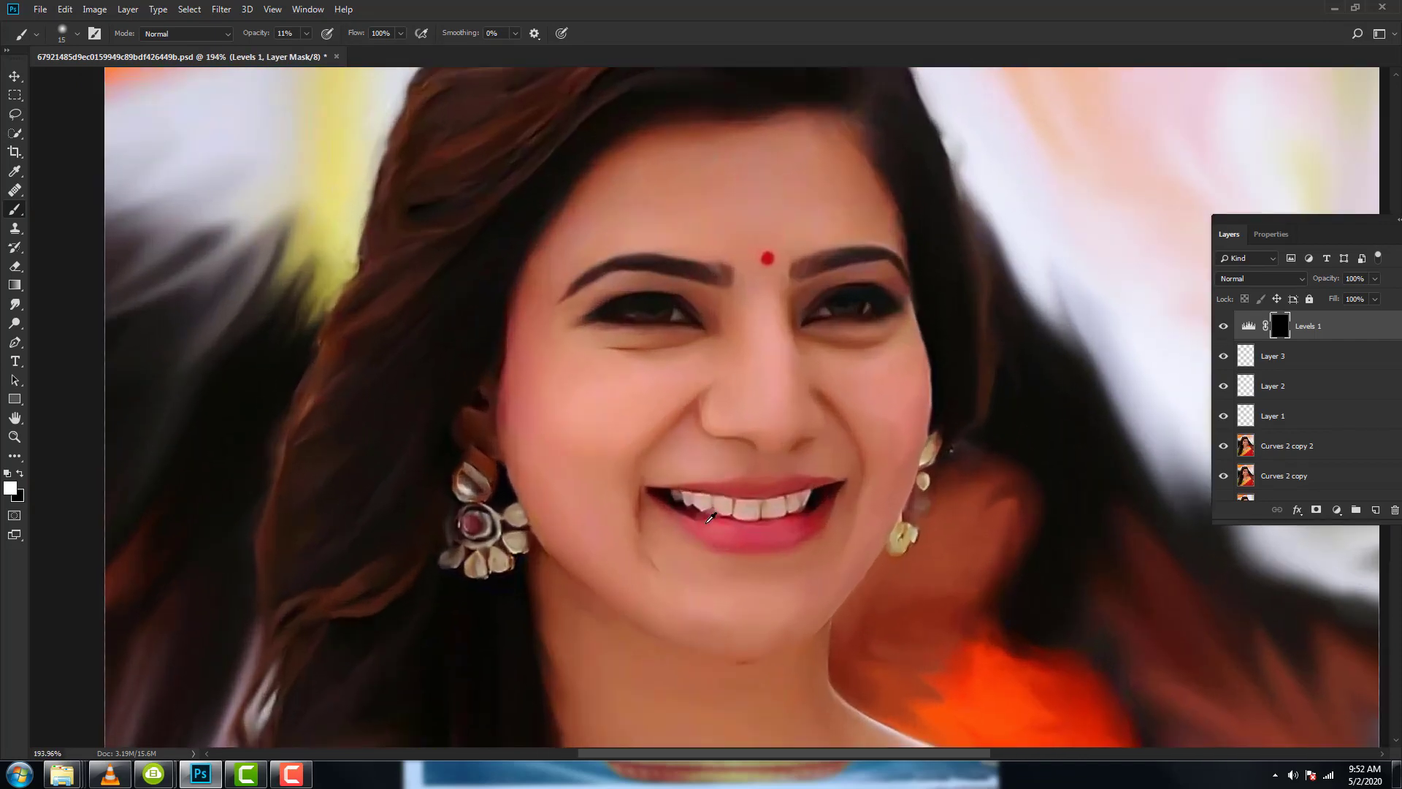
scroll(720, 522, "up", 2, "alt")
scroll(715, 509, "up", 2, "alt")
scroll(803, 464, "up", 1, "alt")
scroll(820, 453, "down", 2, "alt")
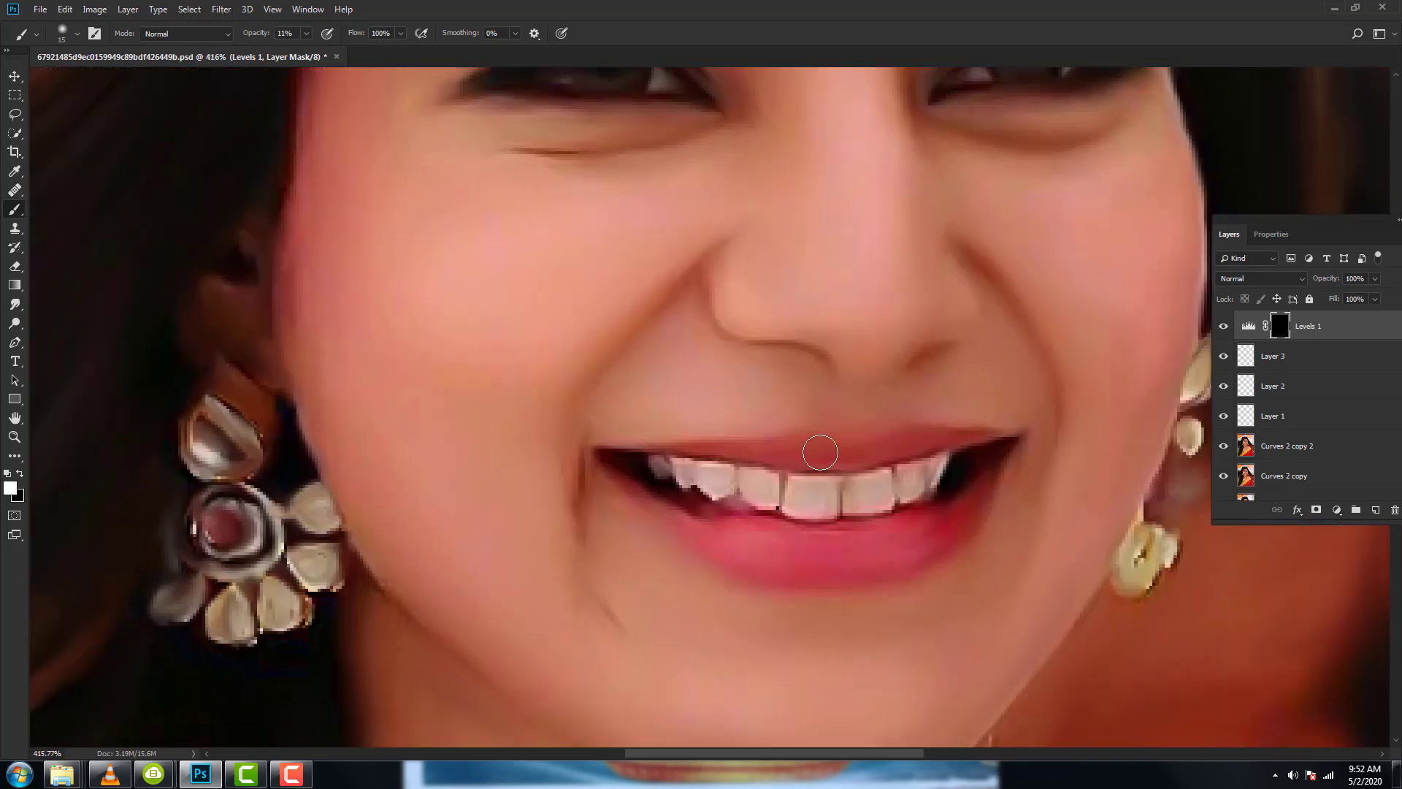
left_click(1376, 509)
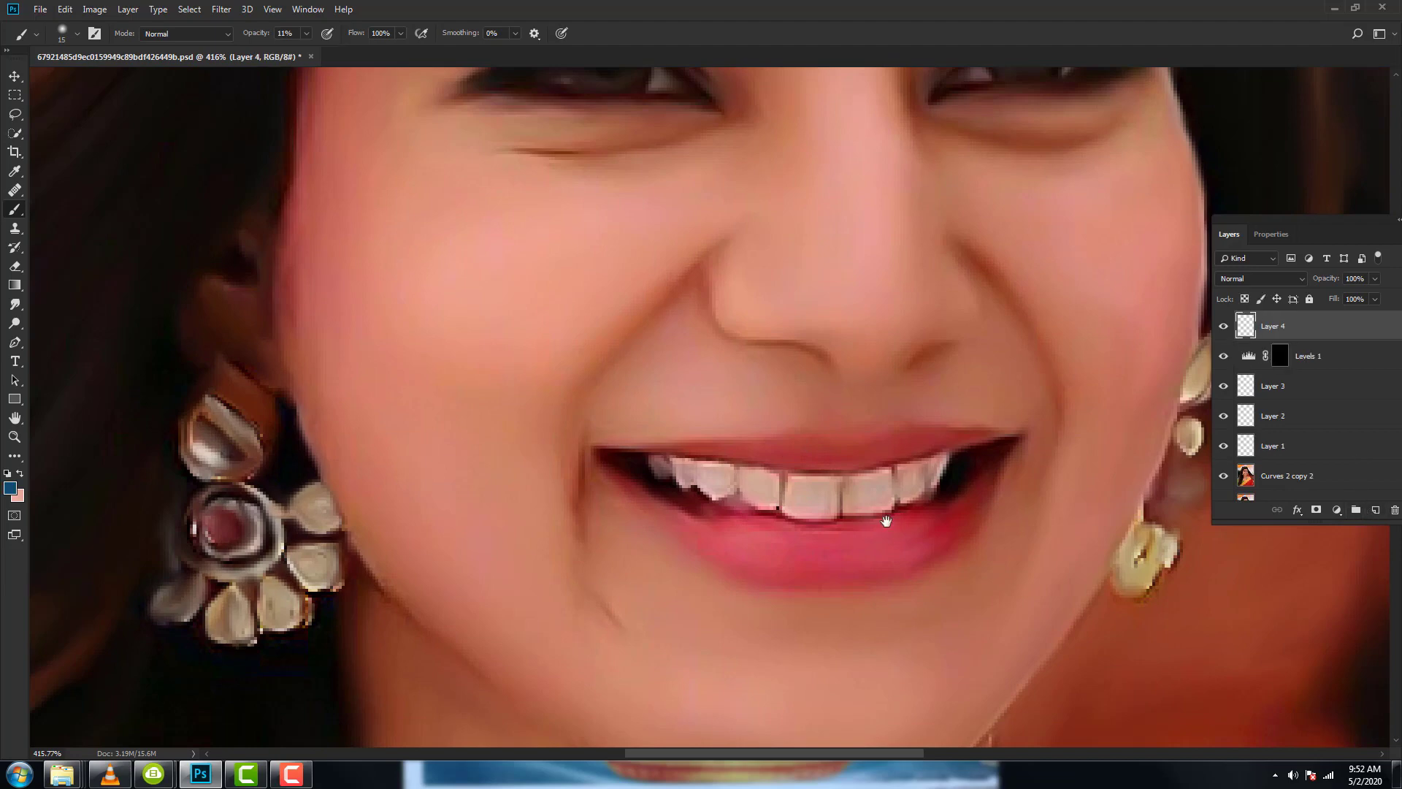
left_click_drag(887, 521, 836, 521)
Sample the lip red, set brush opacity to 24%, then choose a dark painting colour.
left_click(11, 491)
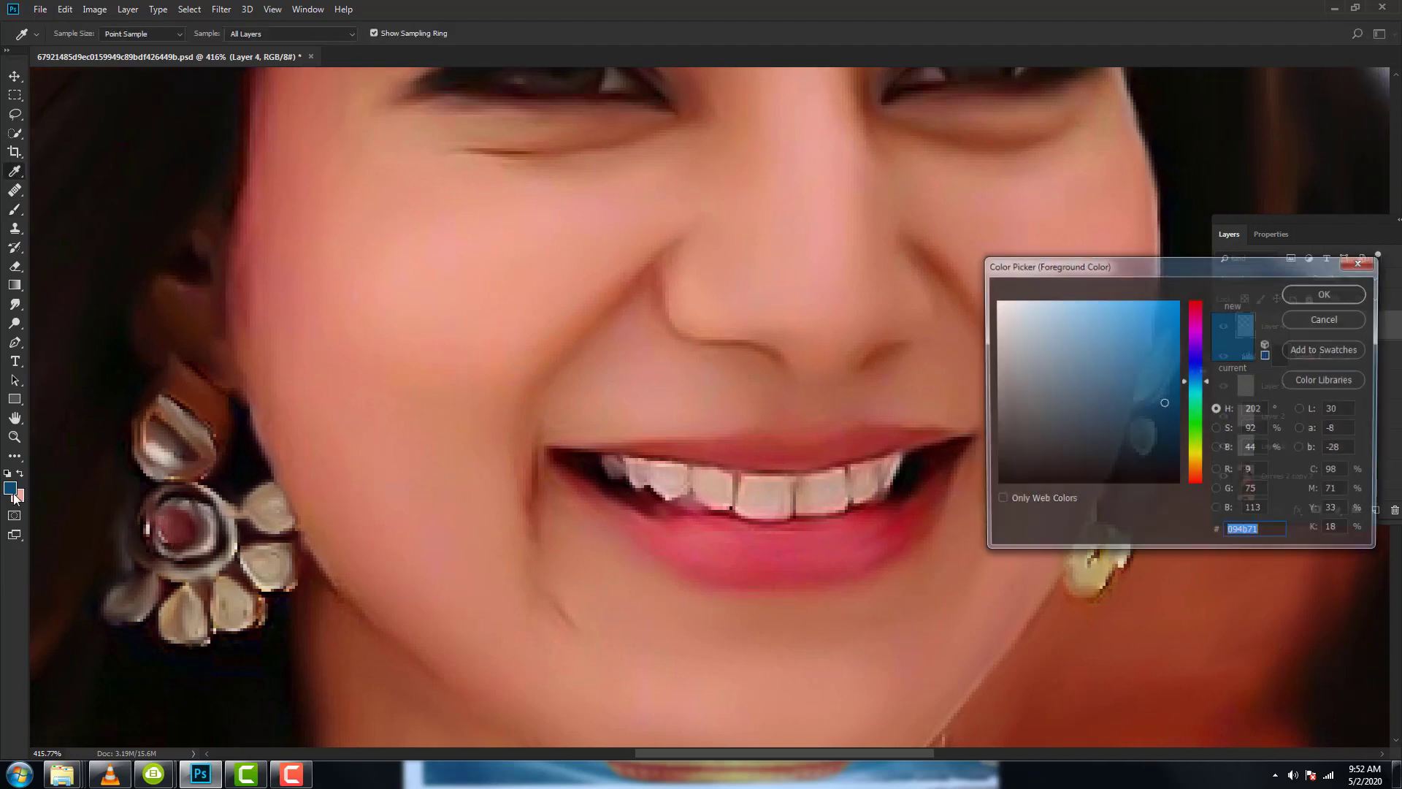
left_click(739, 451)
left_click(1327, 293)
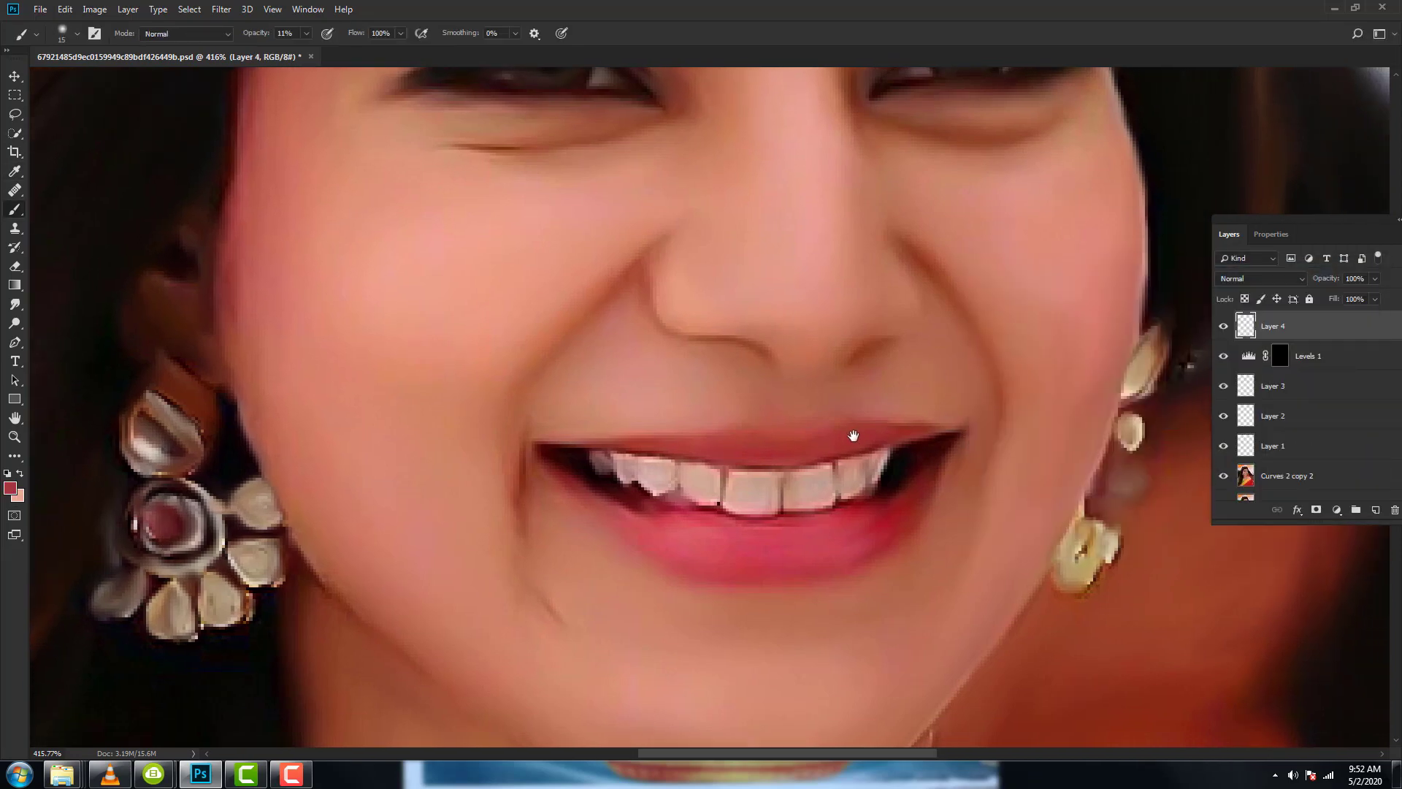
key("b")
scroll(755, 440, "up", 1, "alt")
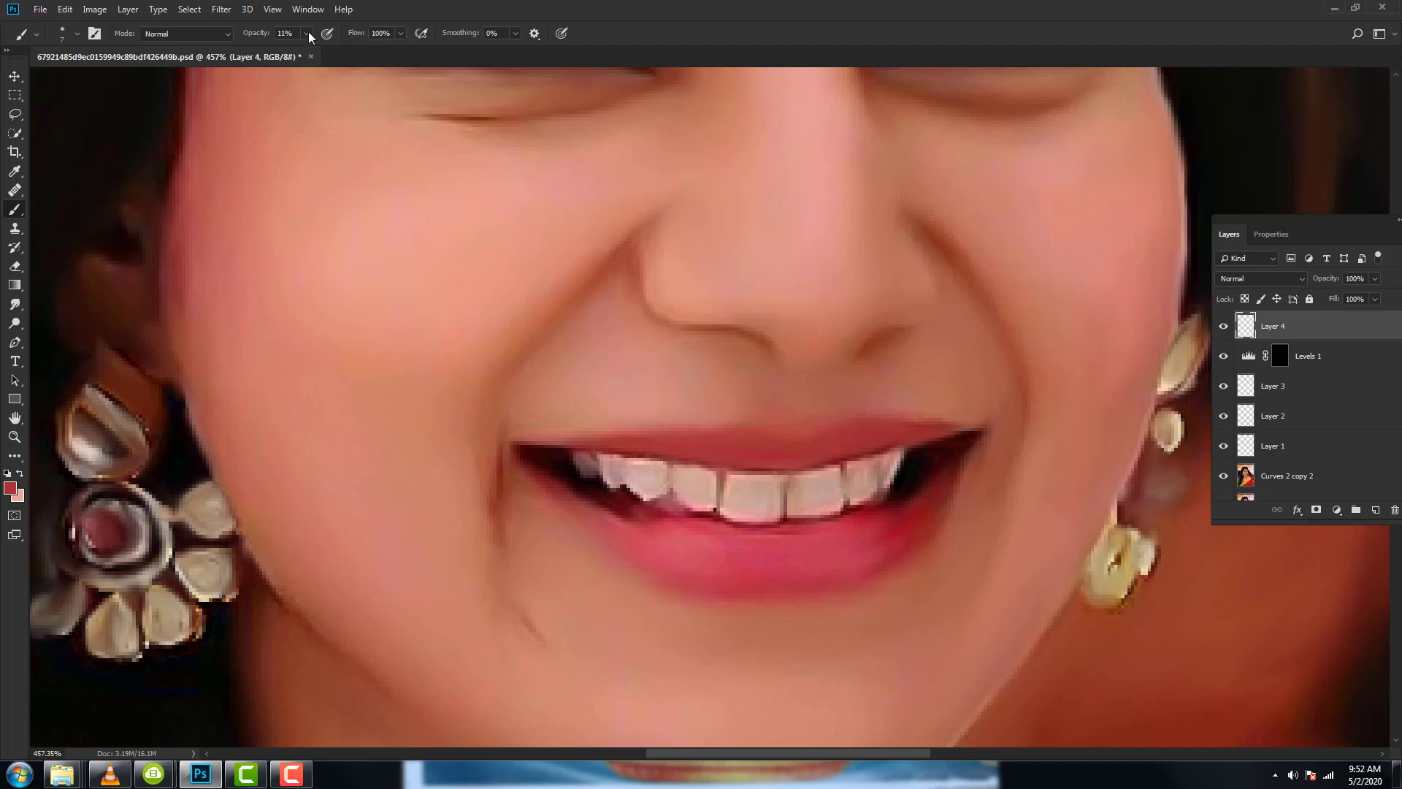
left_click_drag(307, 34, 317, 45)
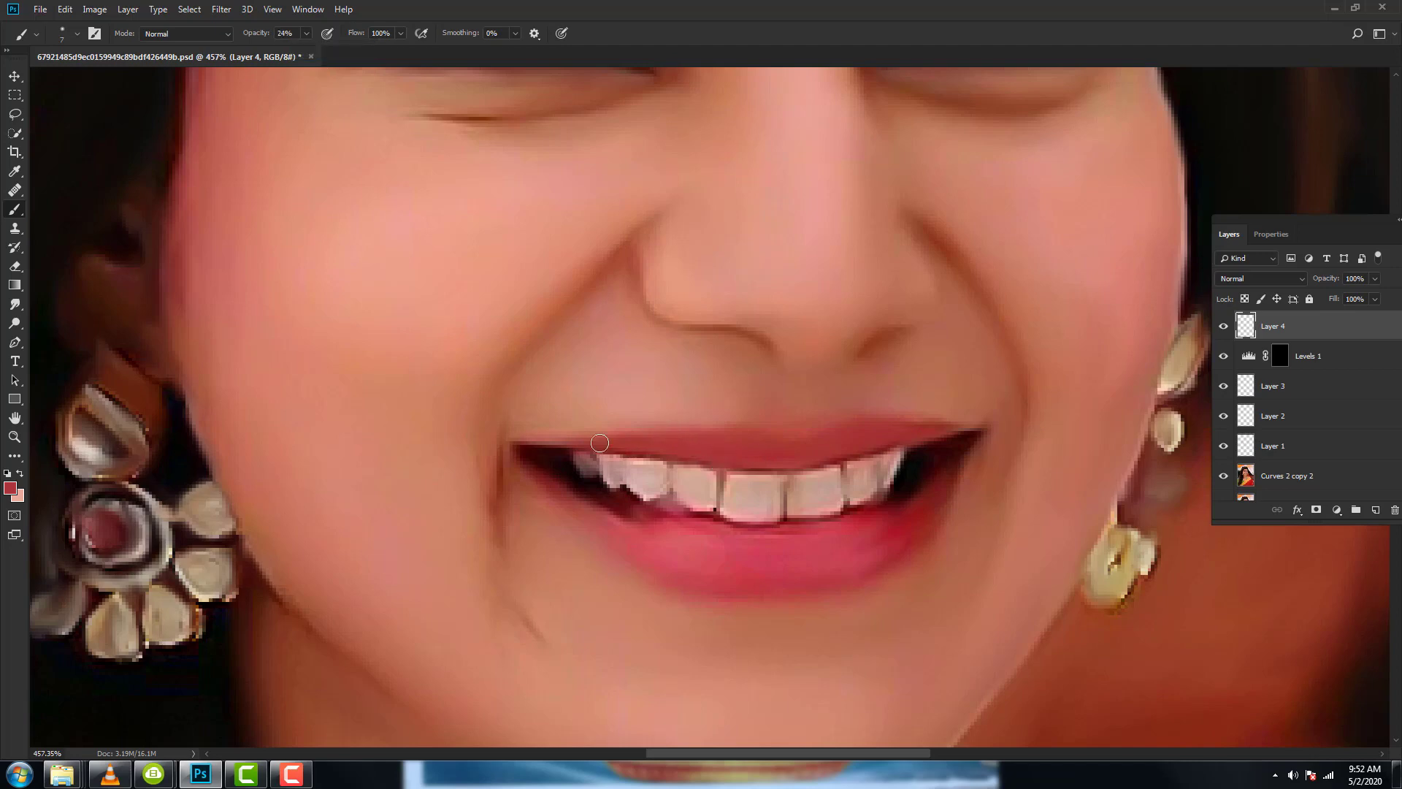
left_click(9, 489)
left_click(1327, 293)
Add Layer 5, trace the upper lip edge with a thin dark stroke, and blend it in Multiply.
key("ctrl+shift+alt+n")
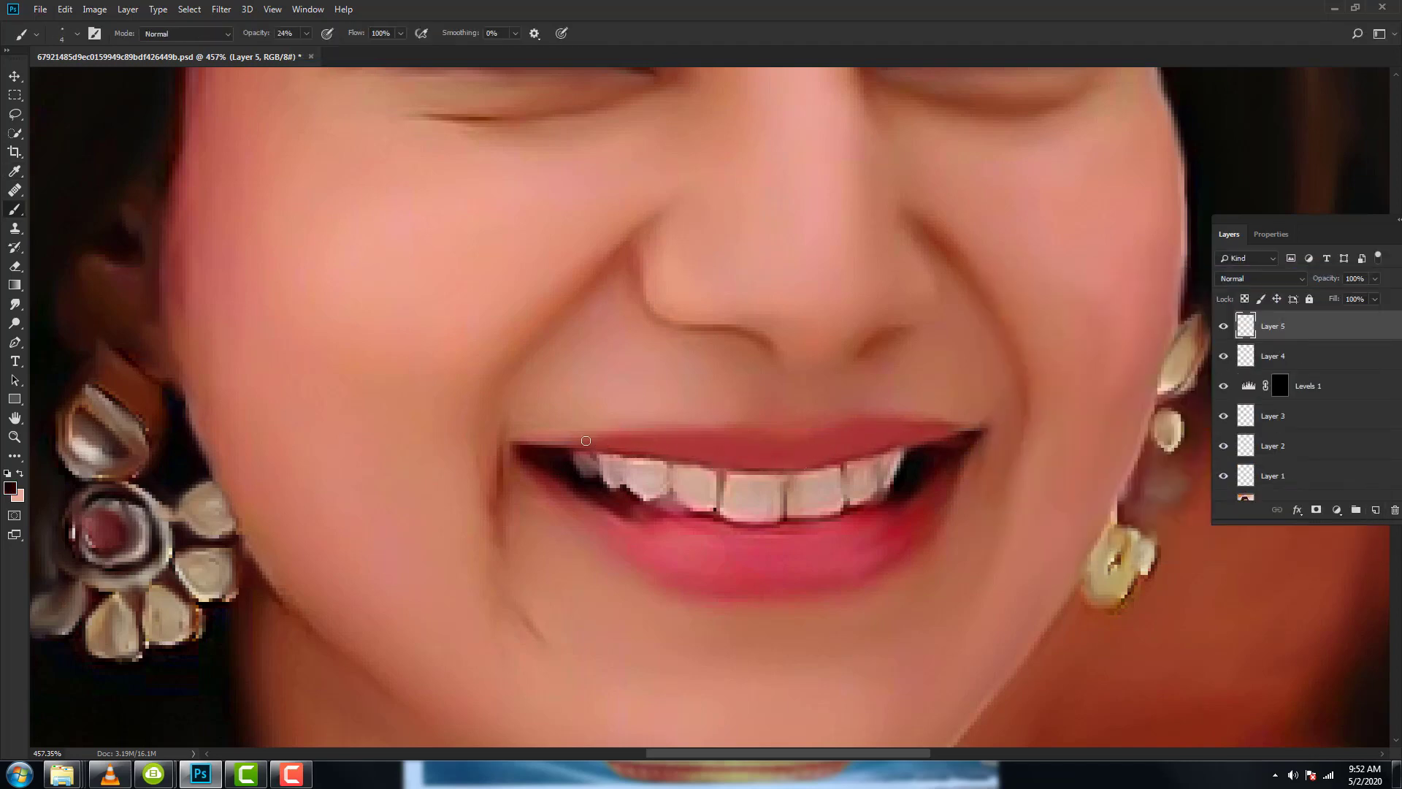
mouse_move(592, 435)
left_mouse_down()
mouse_move(757, 426)
mouse_move(566, 440)
left_mouse_up()
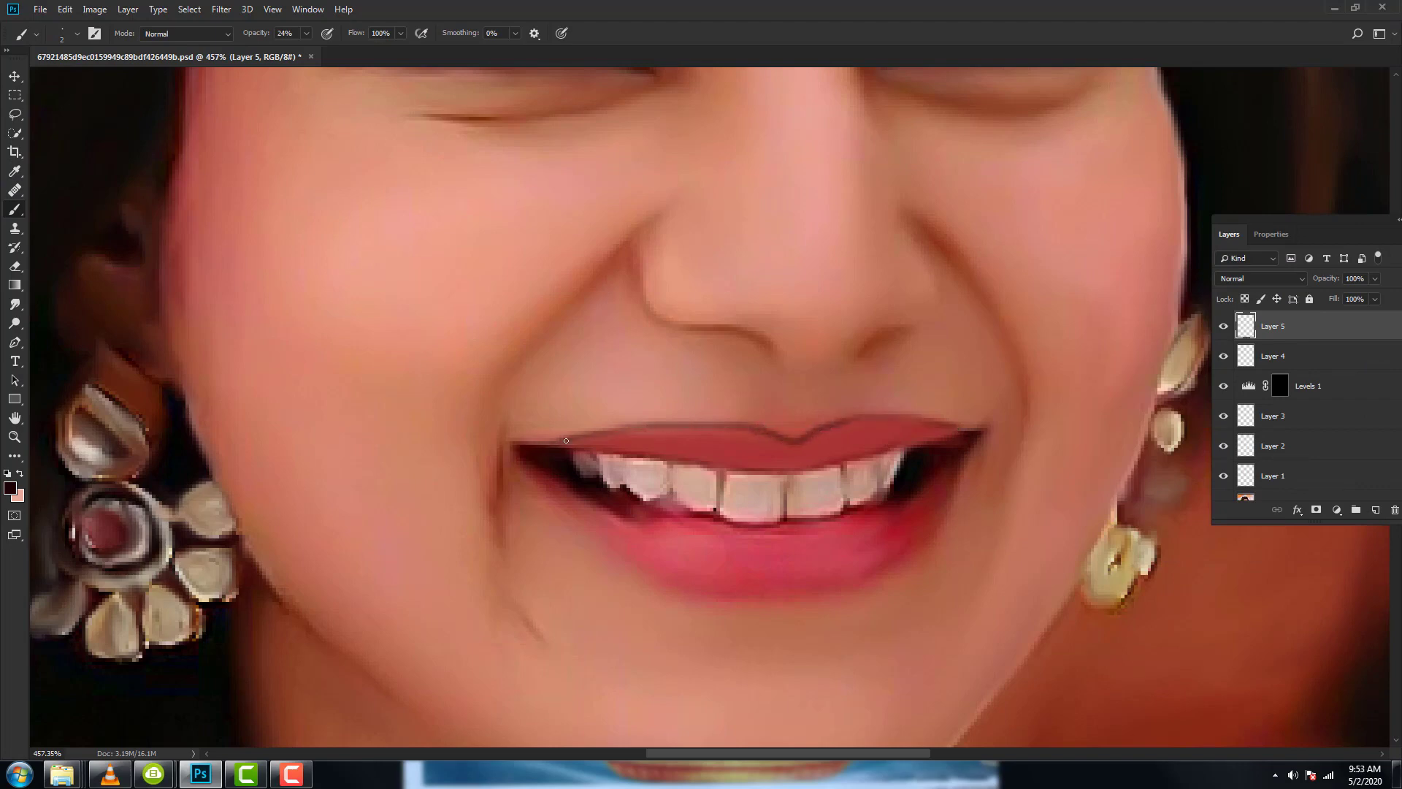
left_click_drag(974, 433, 846, 425)
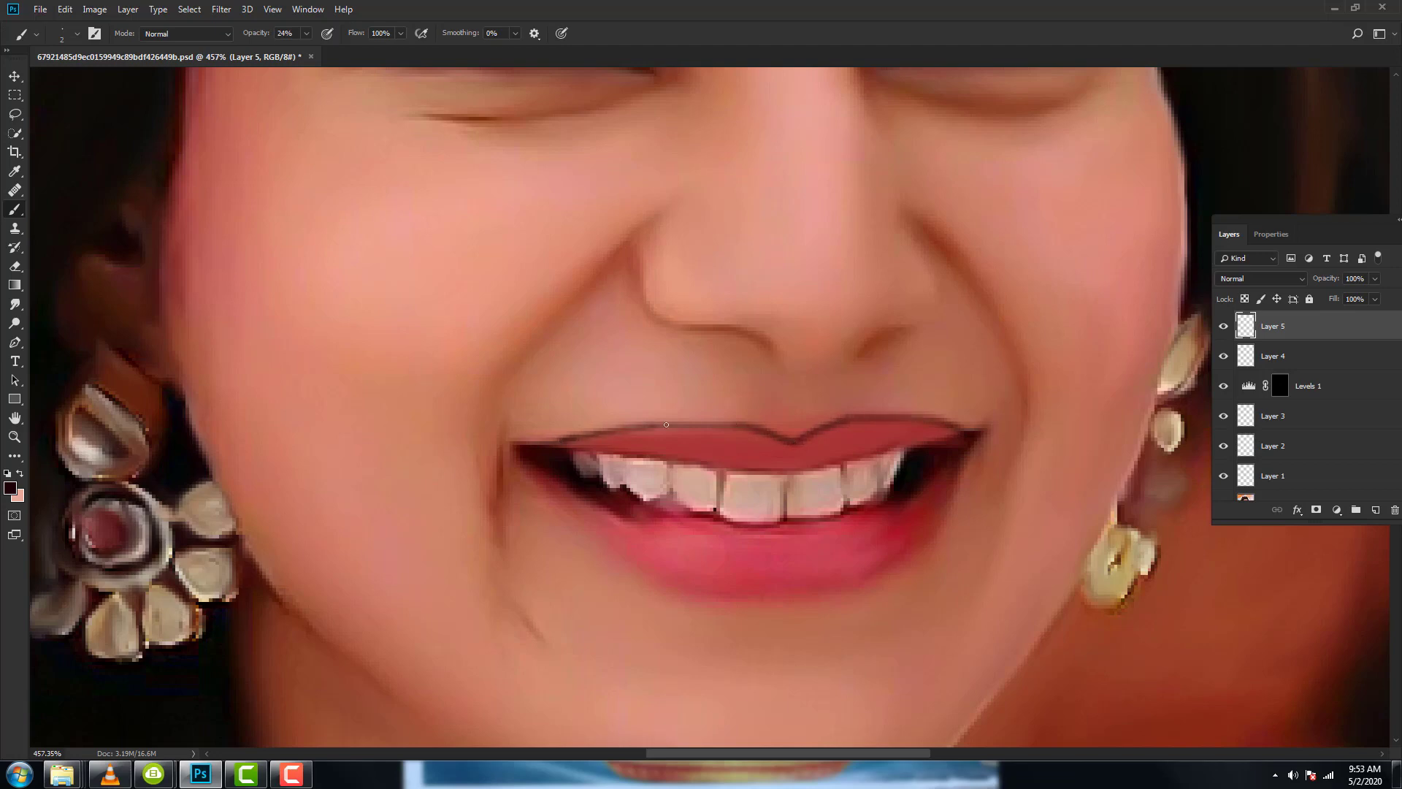
left_click_drag(636, 425, 565, 439)
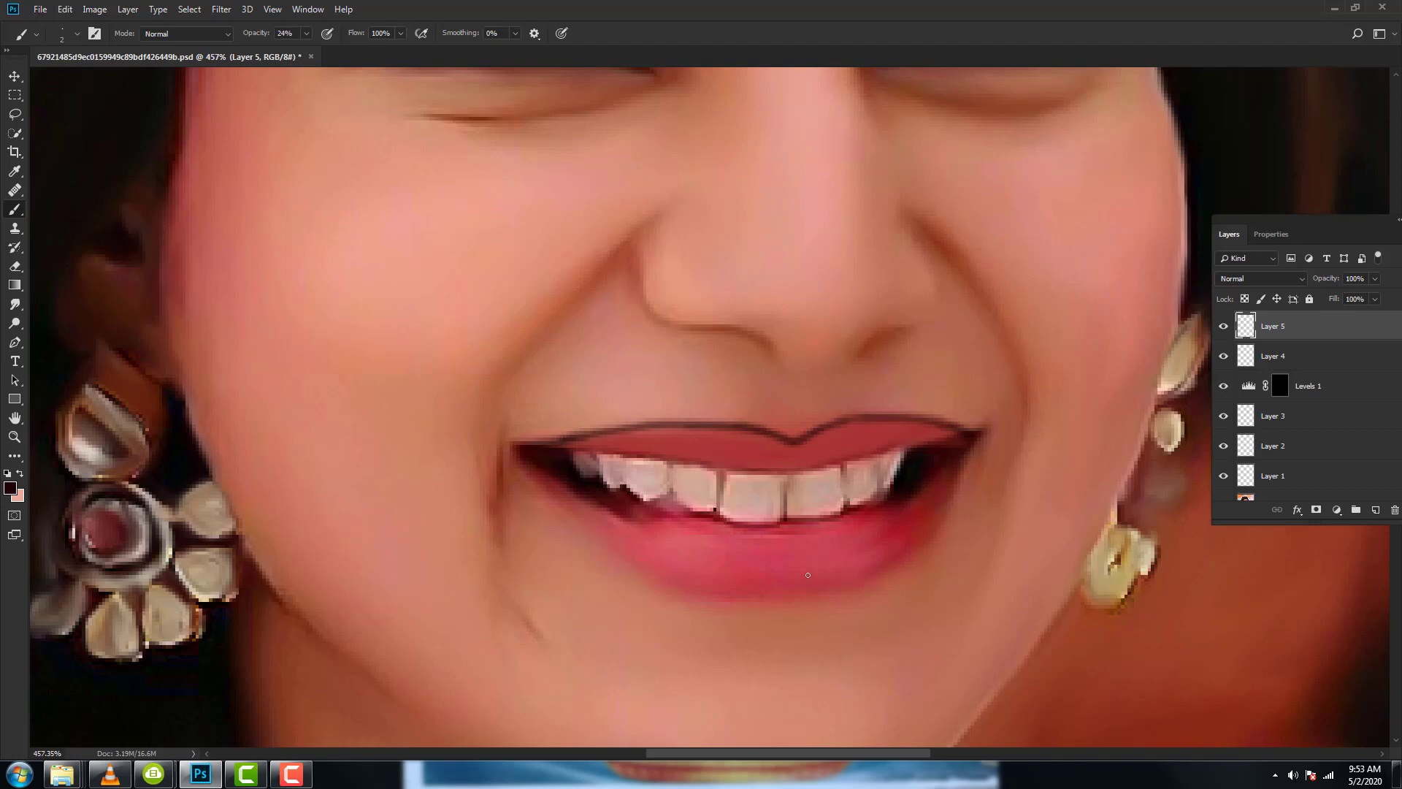
left_click(1239, 278)
left_click(1249, 327)
Apply a Gaussian Blur of radius 0.6 to the lip outline.
left_click(228, 10)
mouse_move(230, 175)
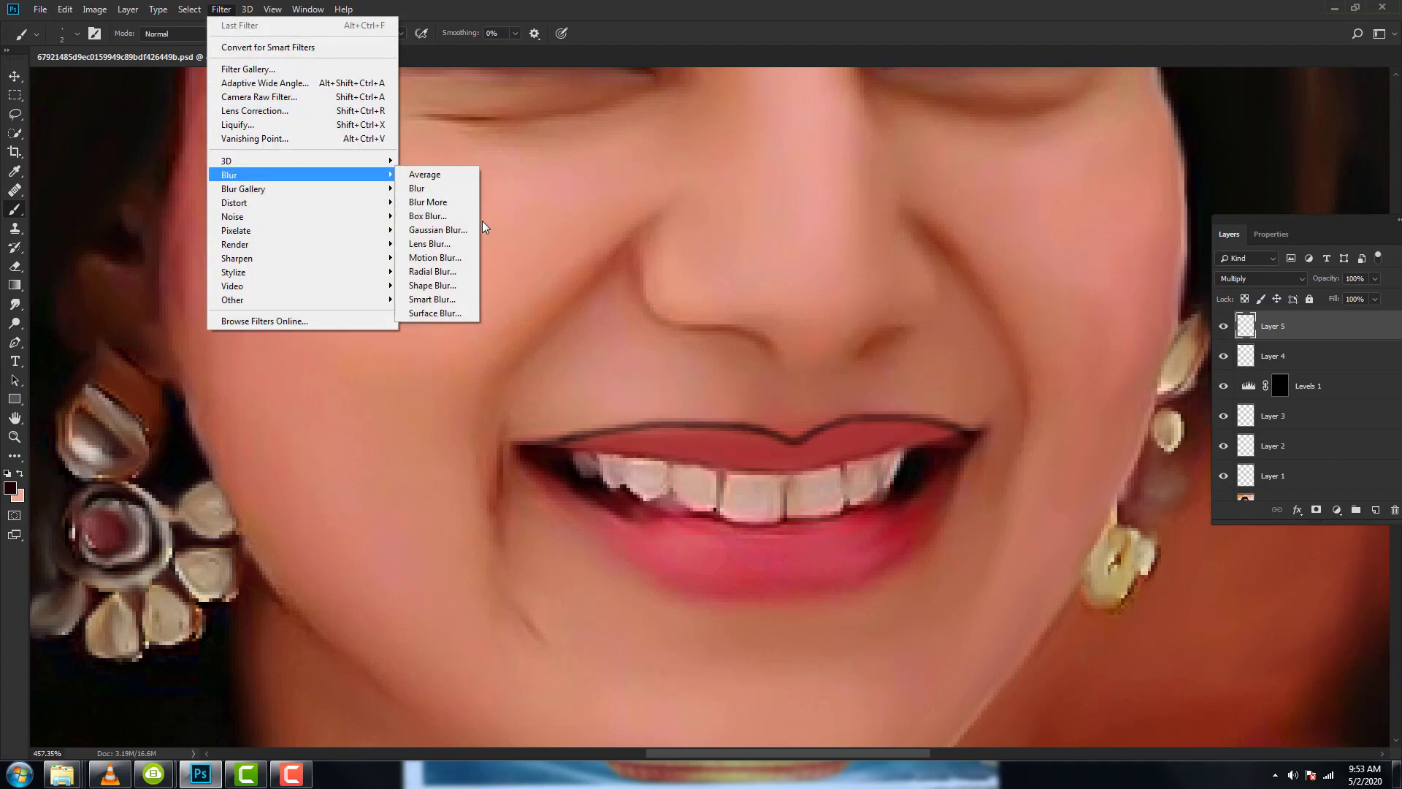
left_click(475, 229)
left_click_drag(1061, 348, 1053, 346)
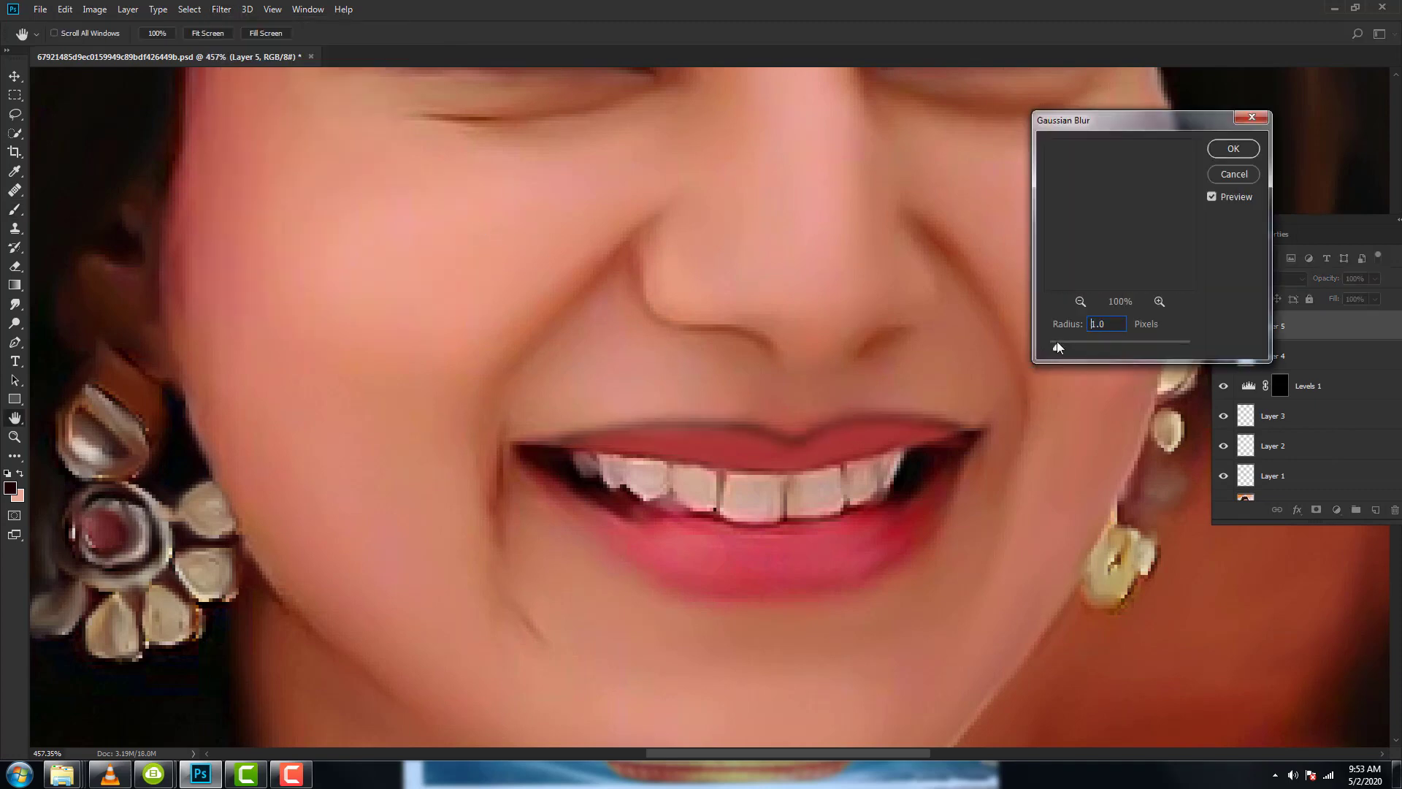
left_click(1233, 149)
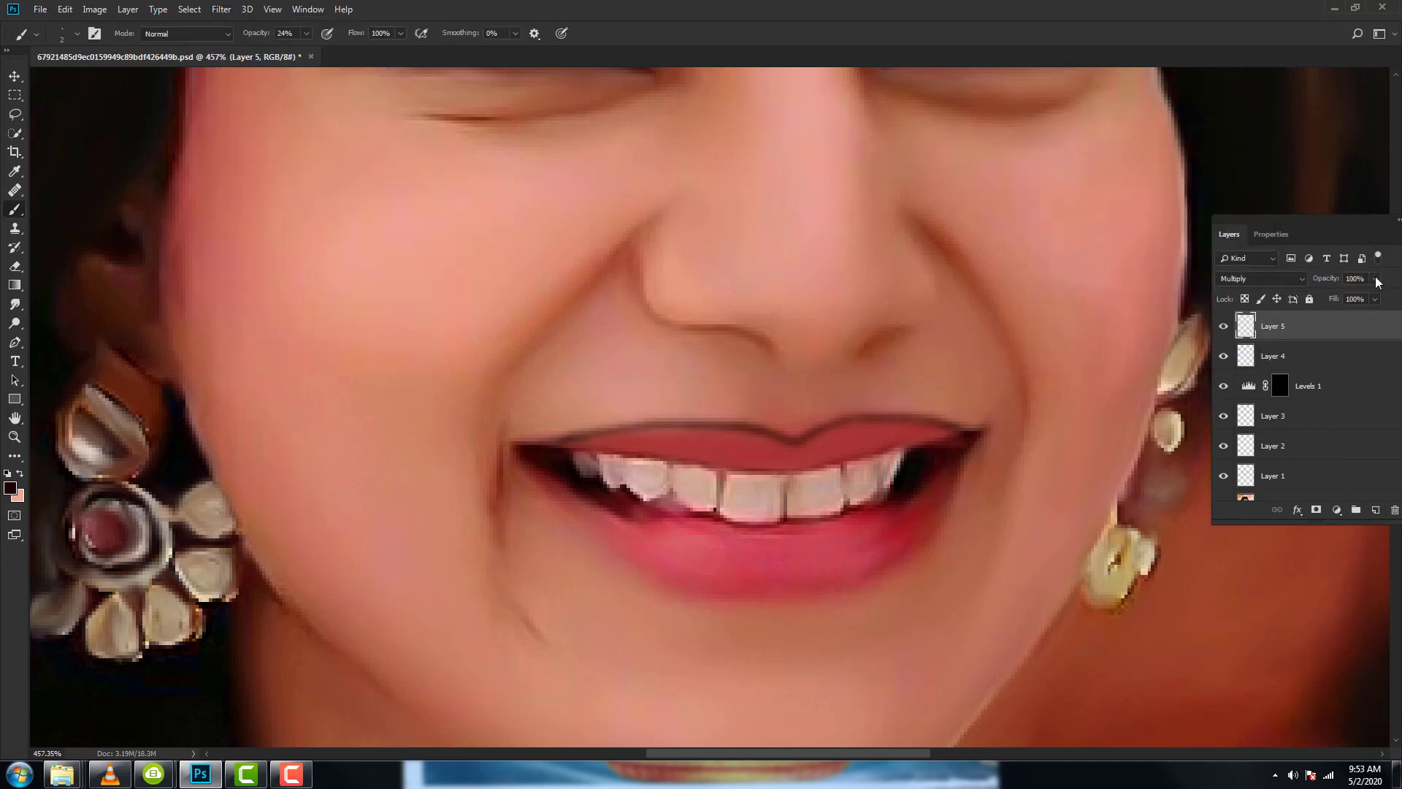
Set Layer 5 to Soft Light at 39% opacity and compare the lips with it off and on.
left_click(1374, 278)
left_click_drag(1377, 295, 1335, 291)
scroll(1011, 379, "down", 2)
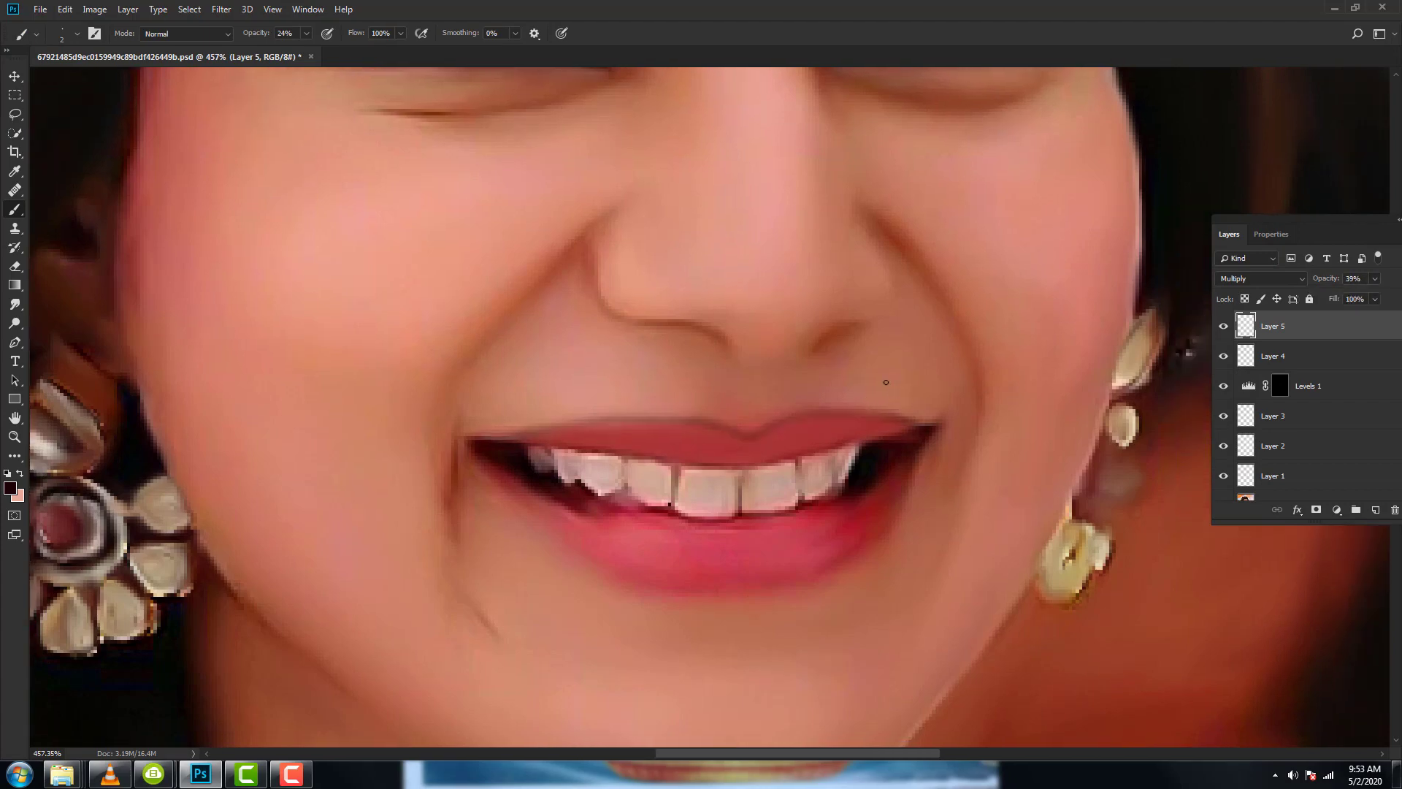
scroll(891, 379, "down", 3)
scroll(892, 379, "down", 2)
scroll(829, 407, "up", 2)
scroll(829, 407, "up", 3)
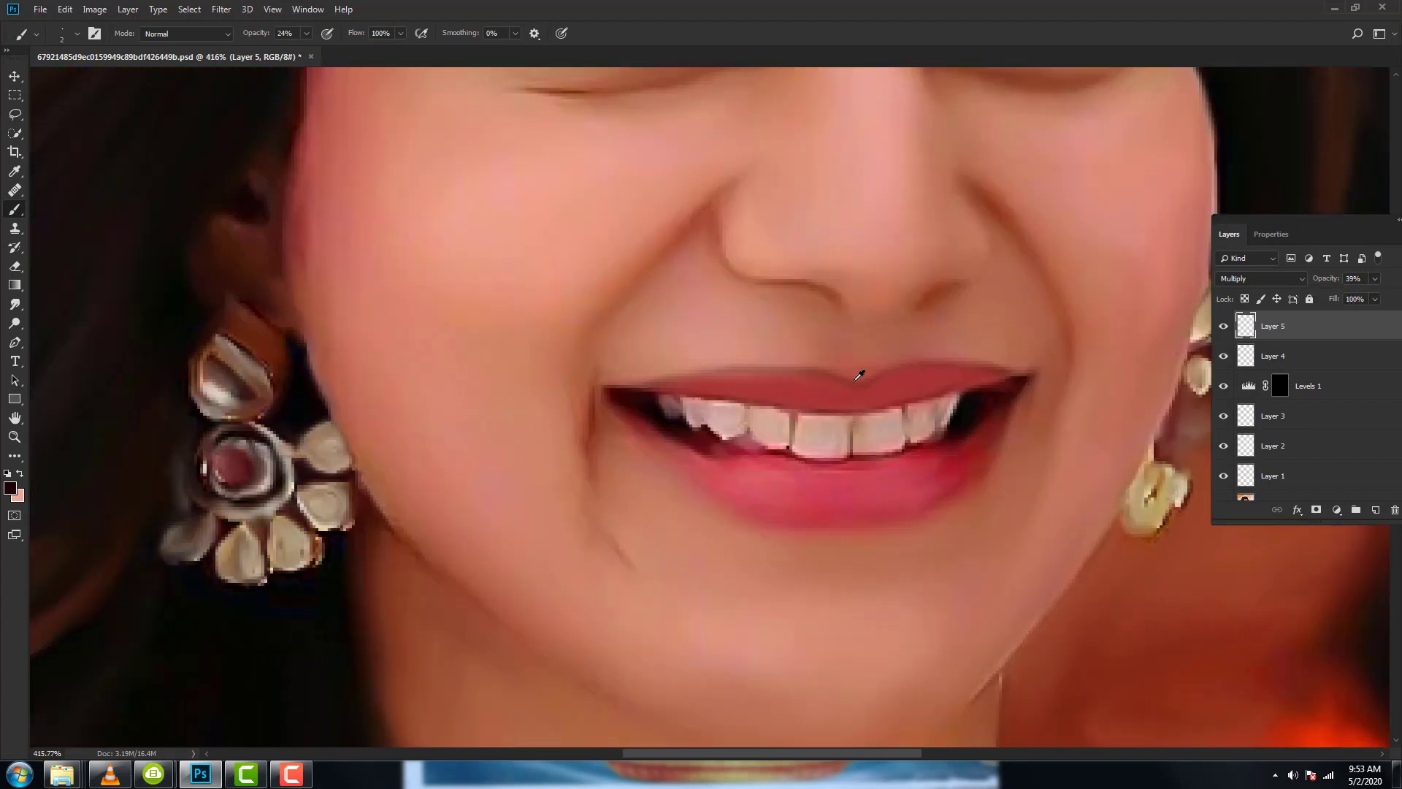
left_click(1275, 280)
left_click(1252, 463)
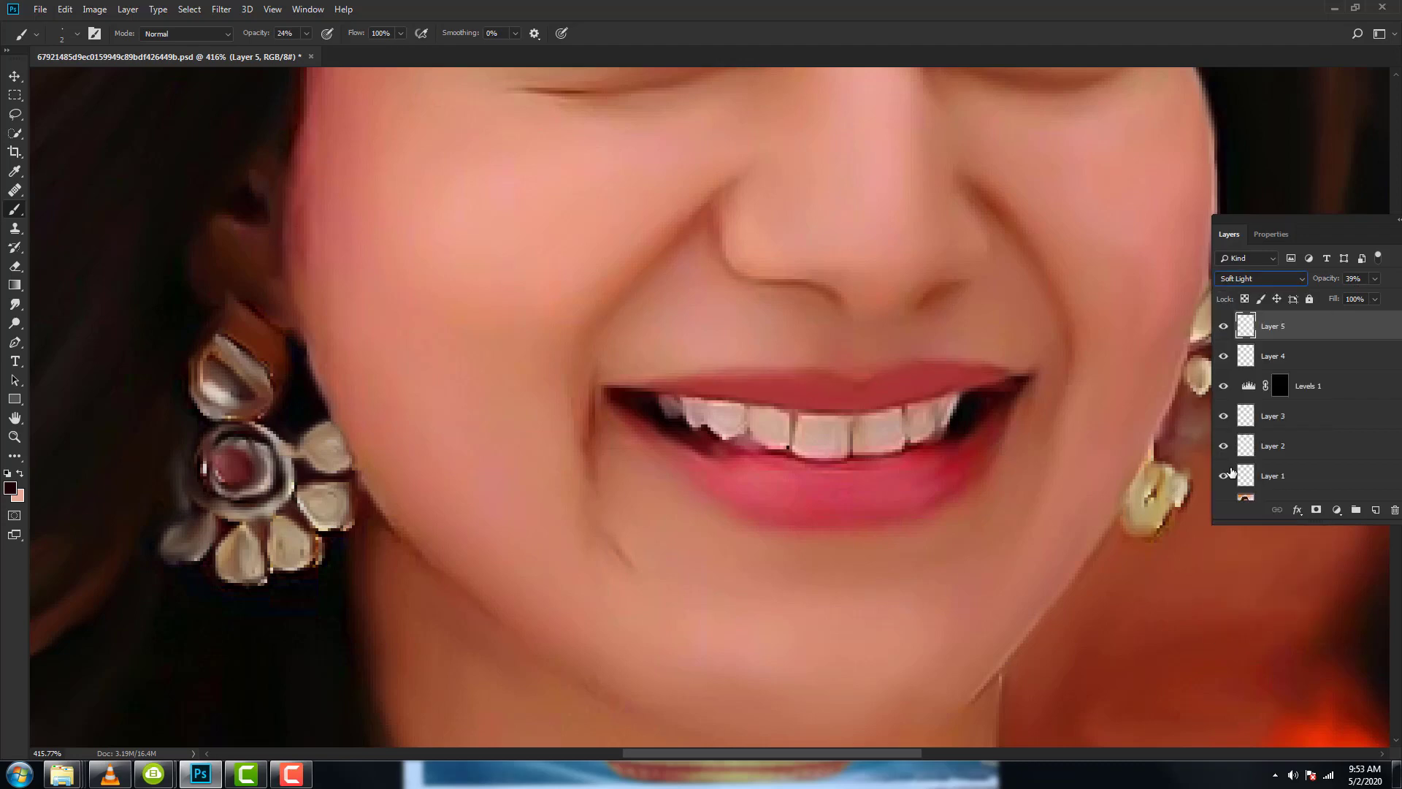
left_click(1224, 326)
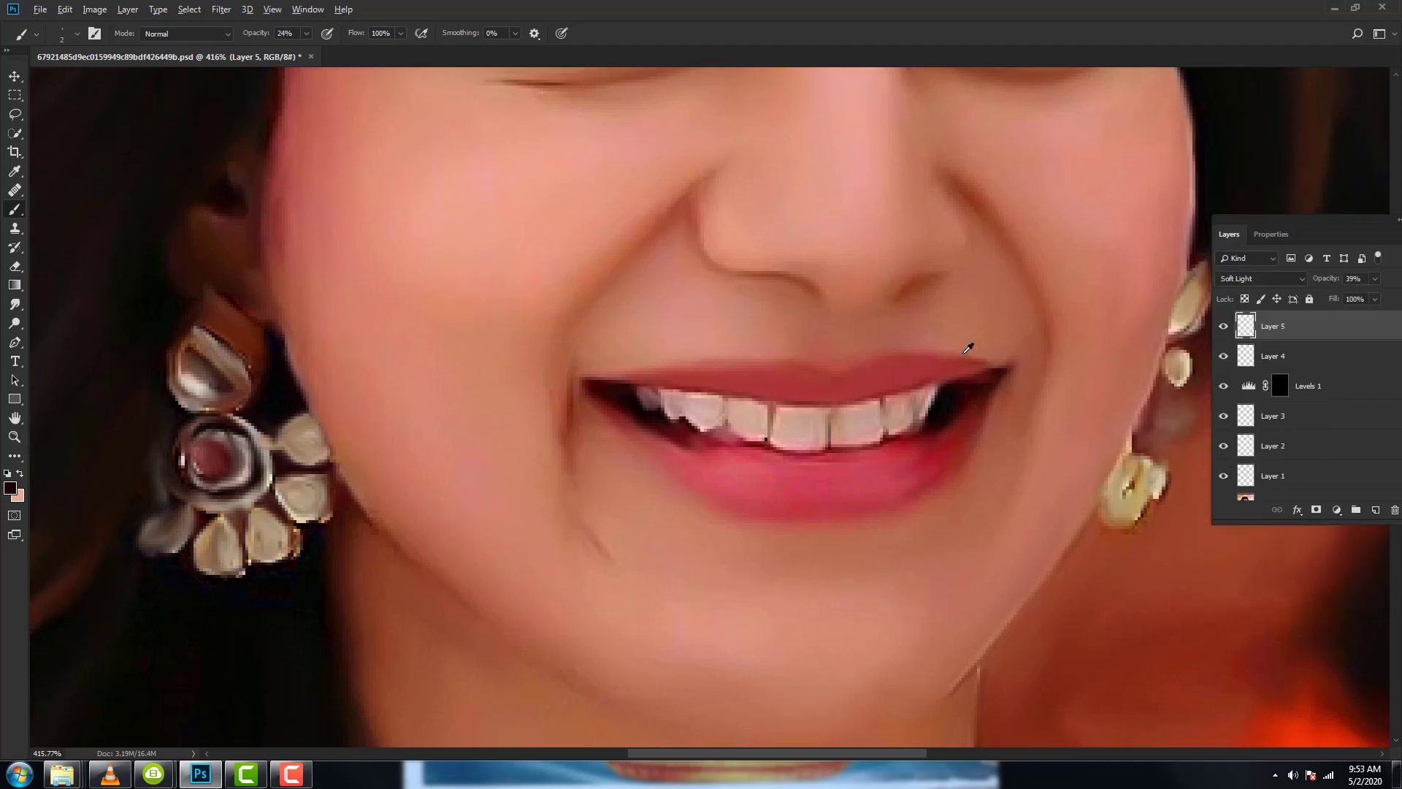
left_click_drag(935, 391, 897, 343)
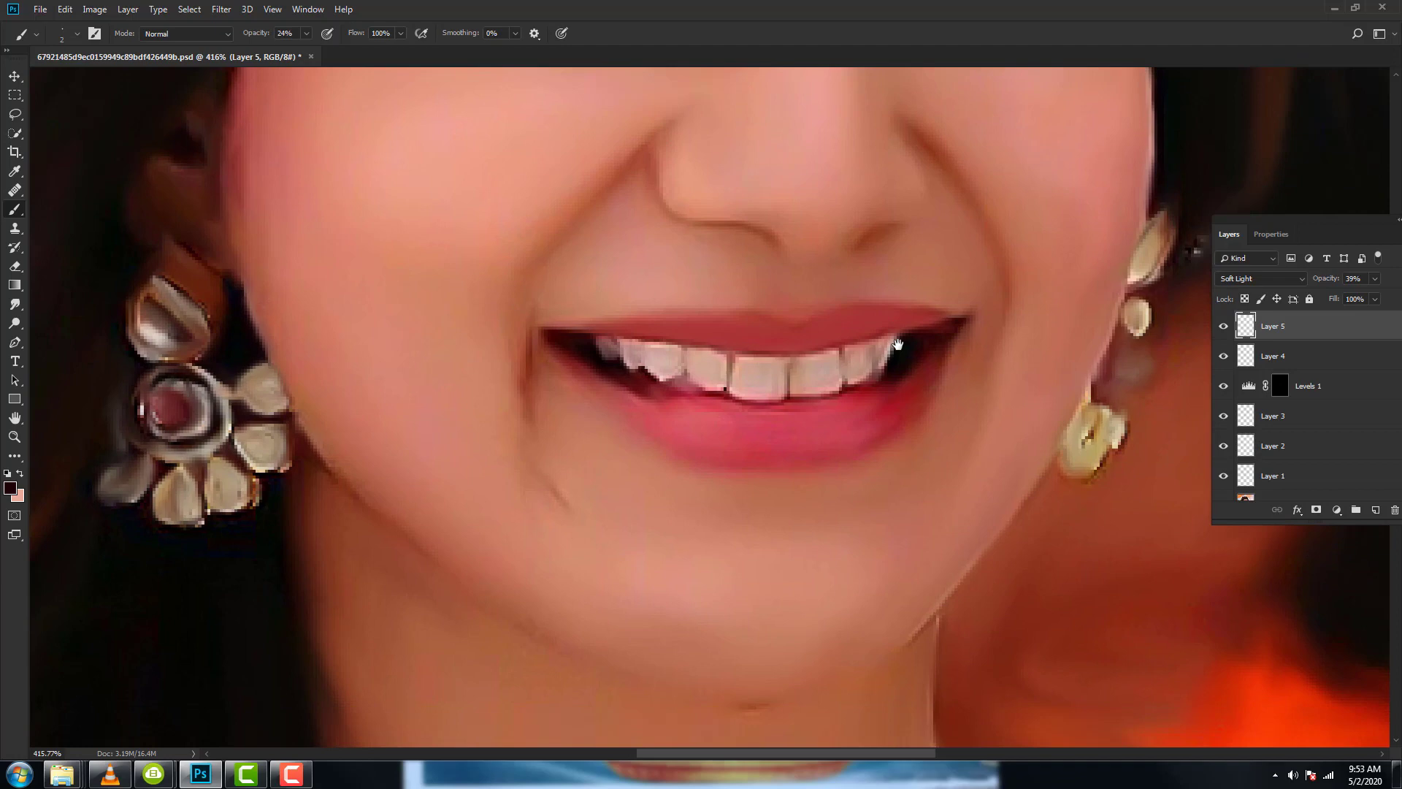
Merge the layers from Curves 2 copy 2 up to Layer 5 into a single Layer 5.
left_click(14, 76)
left_click(697, 360)
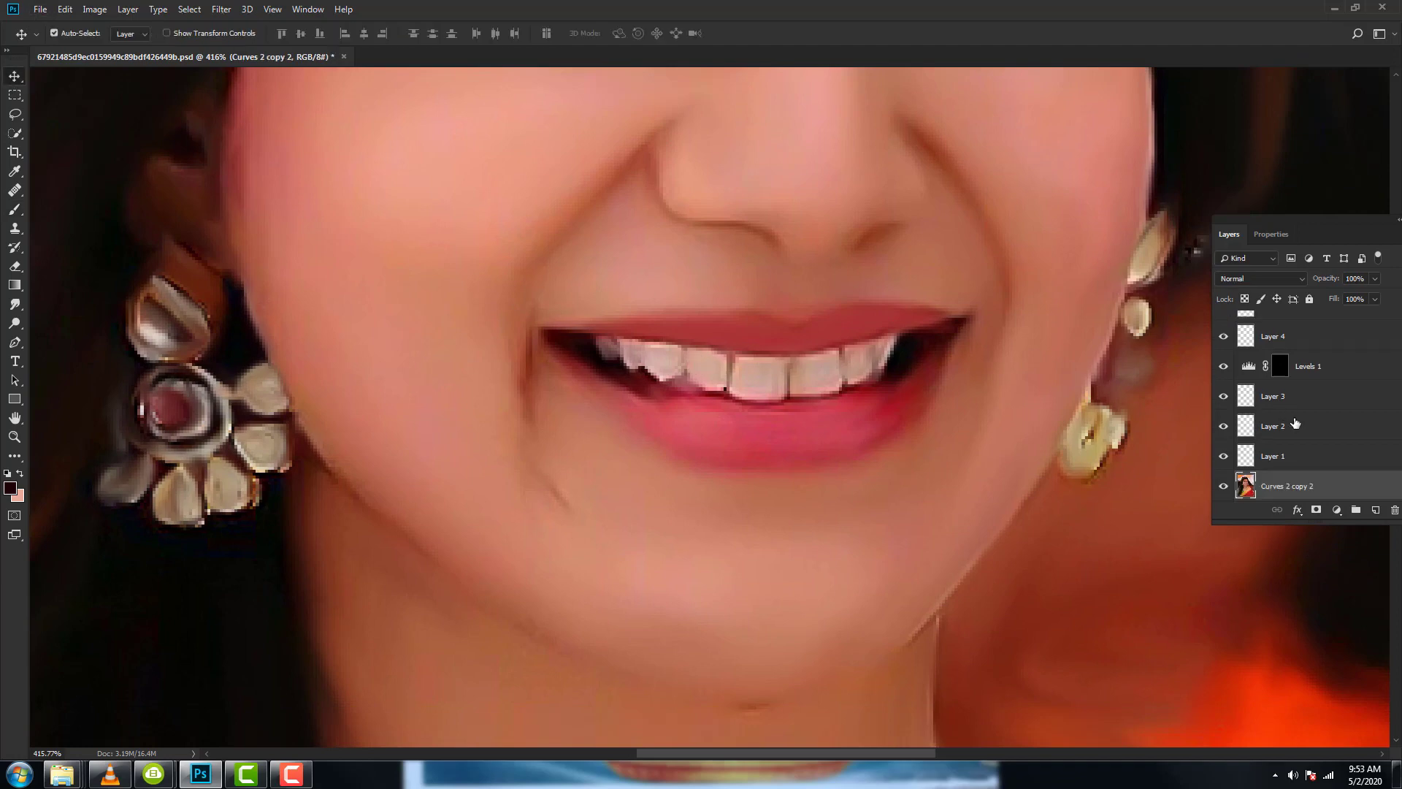
left_click(1291, 460)
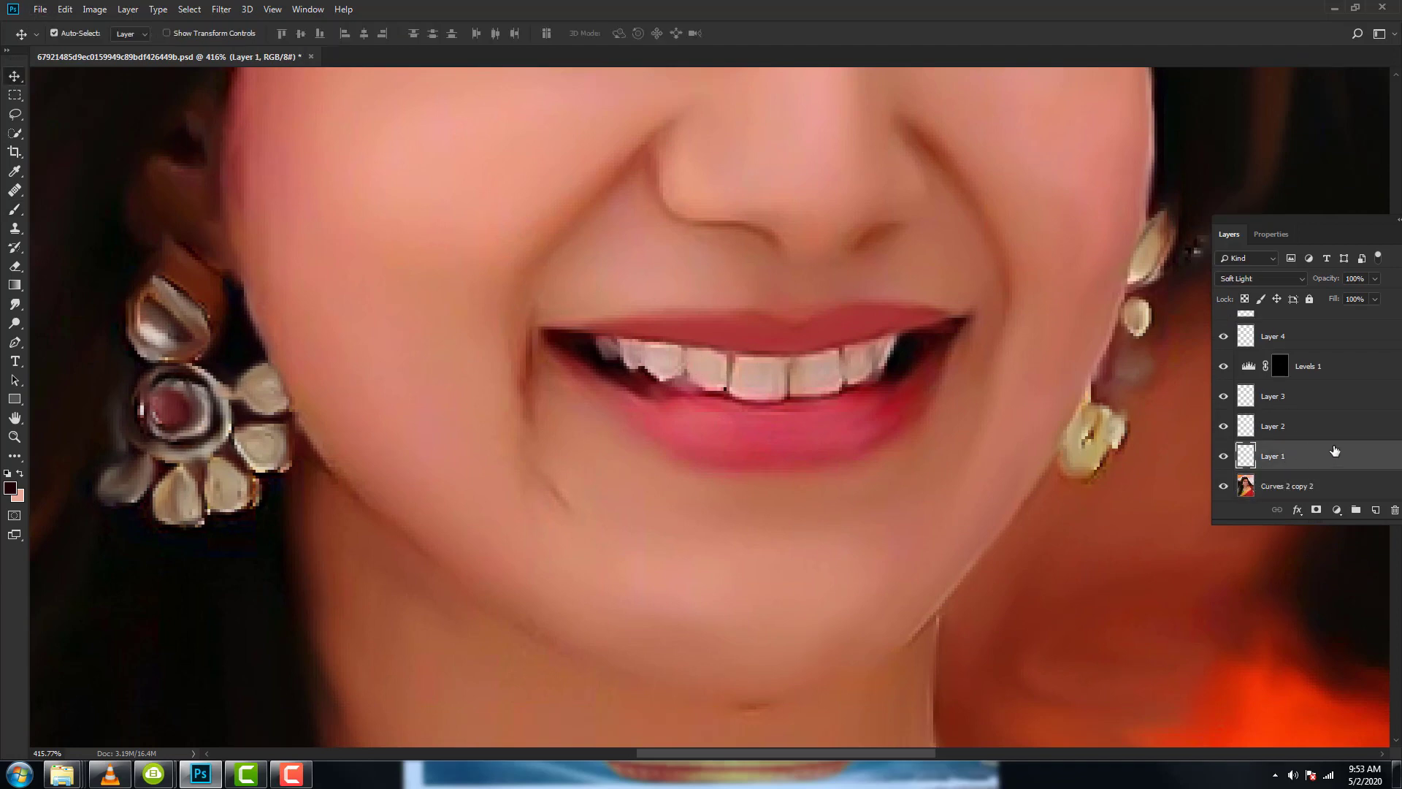
left_click(1283, 346)
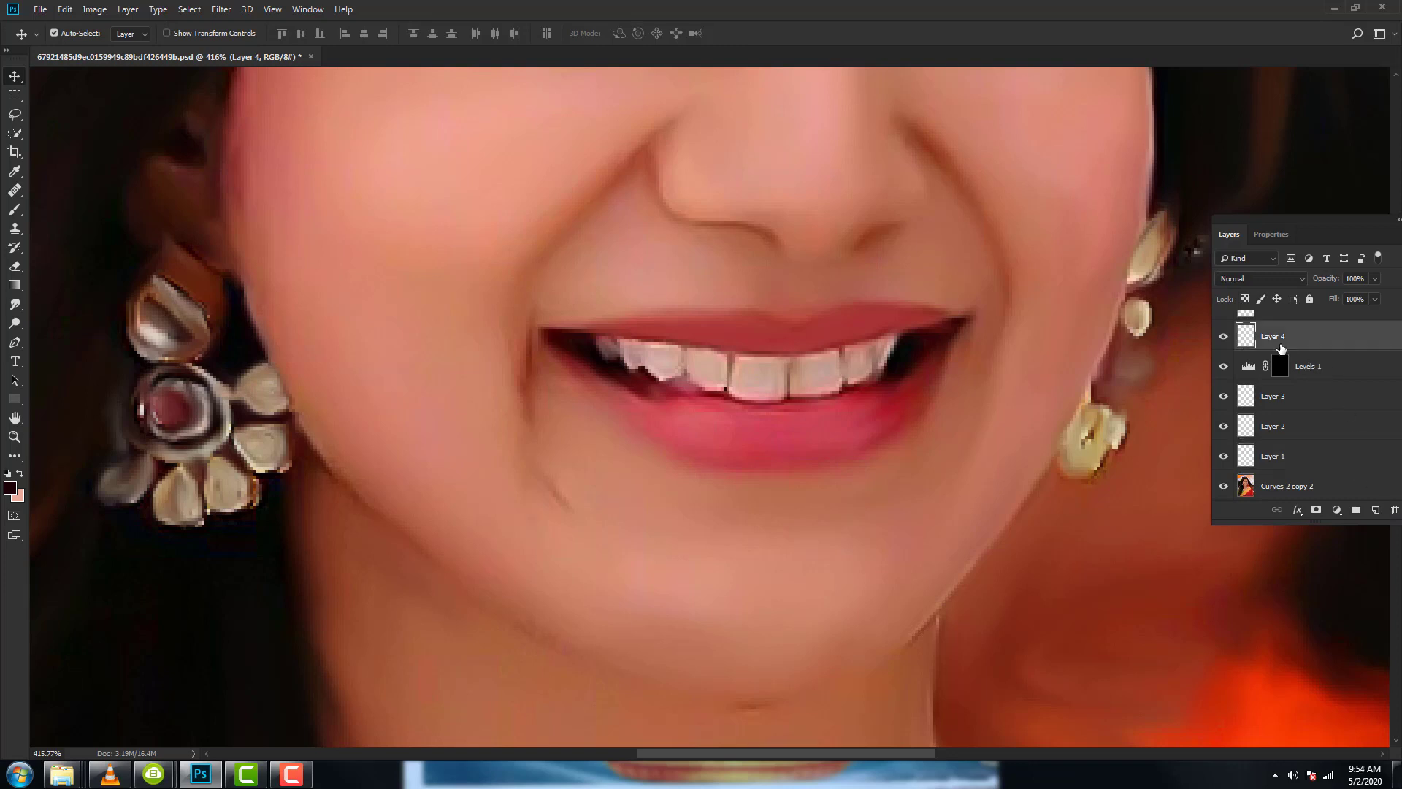
left_click_drag(1363, 525, 1361, 630)
left_click(1287, 511)
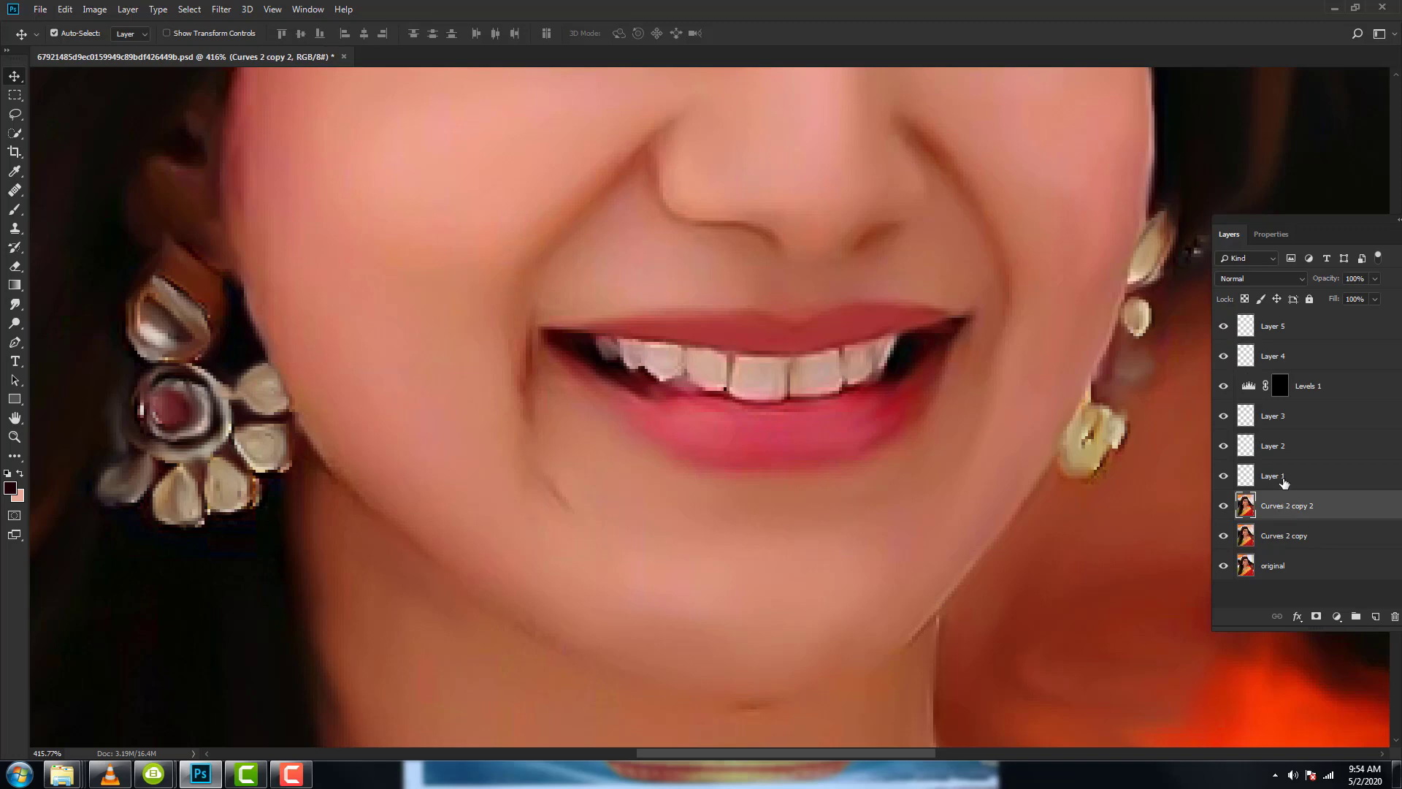
left_click(1269, 338, "shift")
right_click(1279, 360)
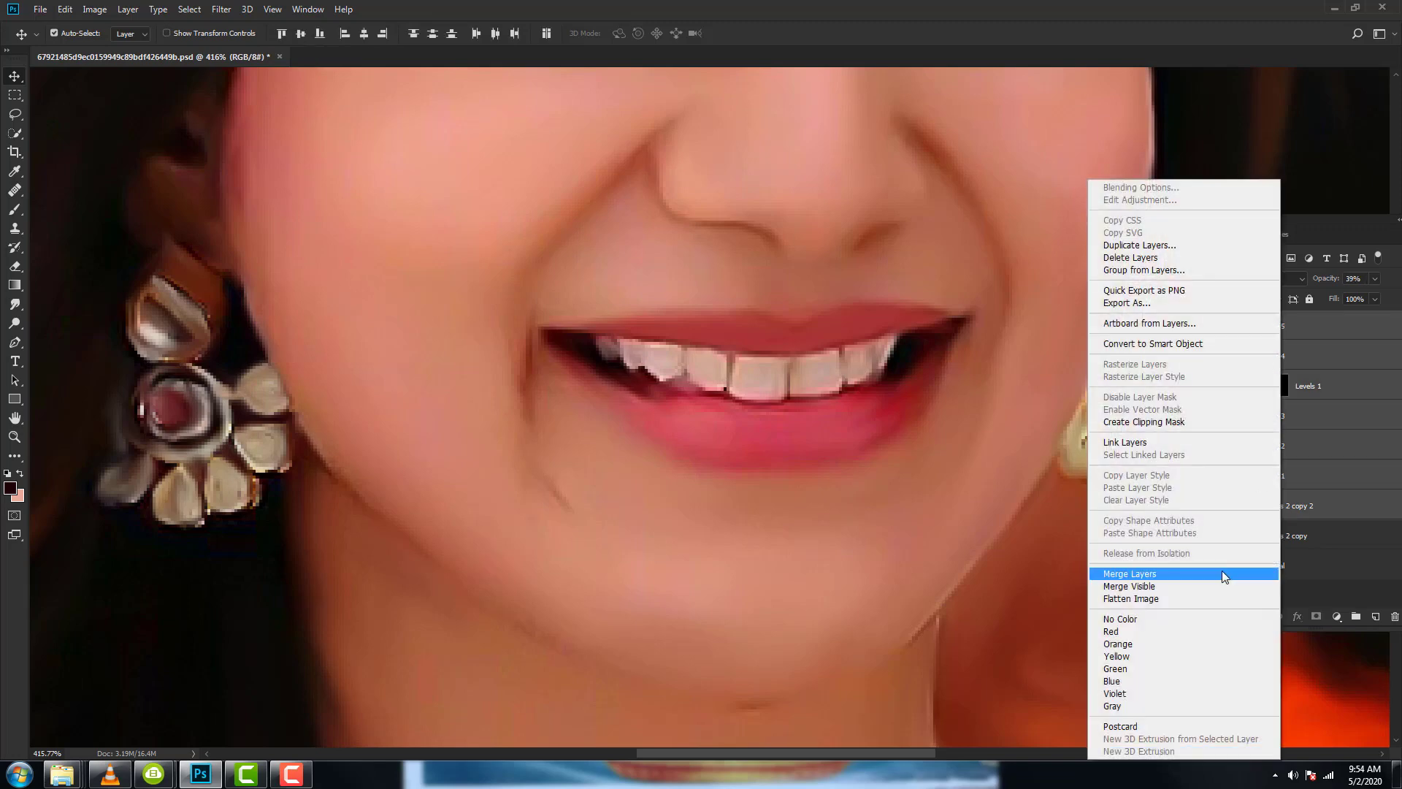
left_click(1139, 575)
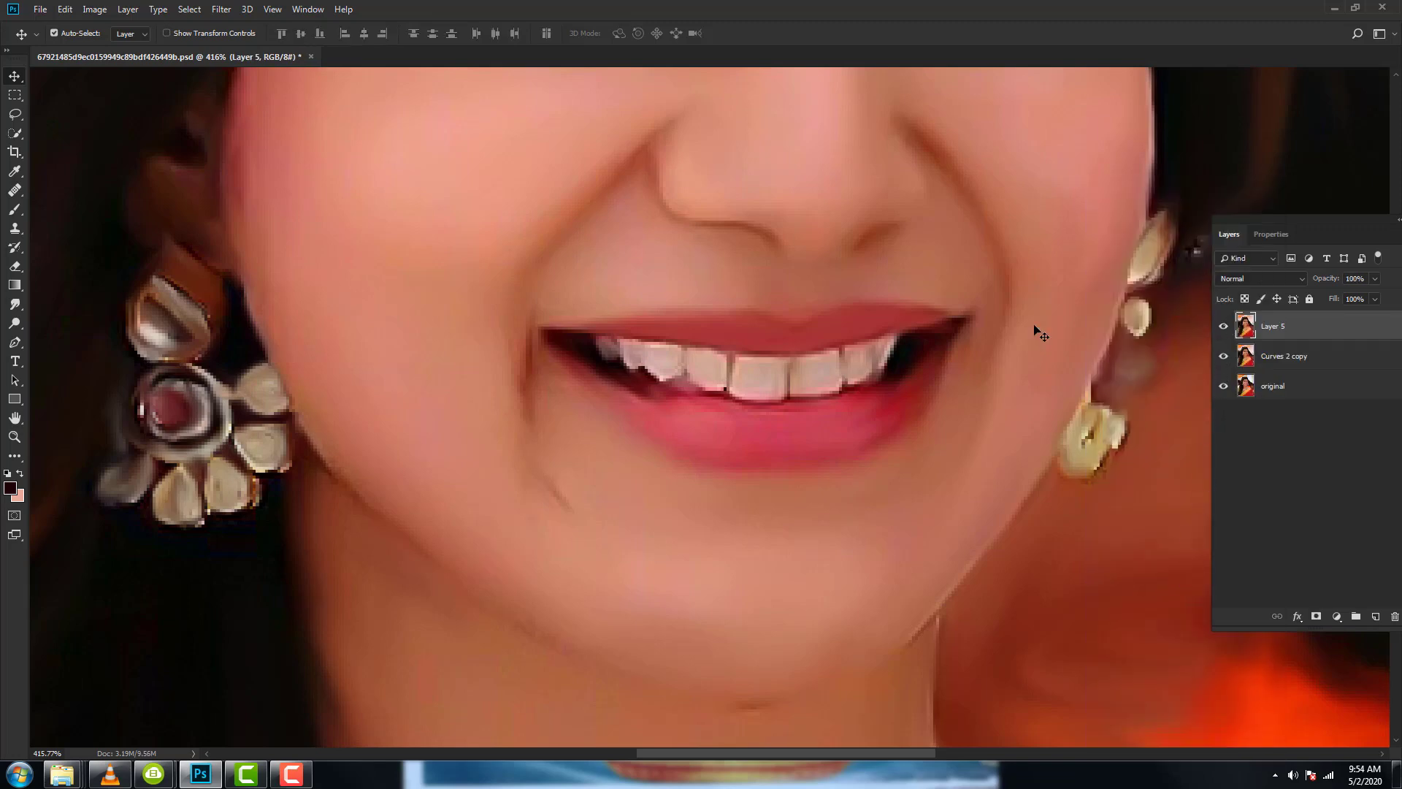
Zoom out to the whole portrait at 100%, compare merged Layer 5 on and off, and add Layer 6.
left_click(14, 437)
left_click(511, 366, "alt")
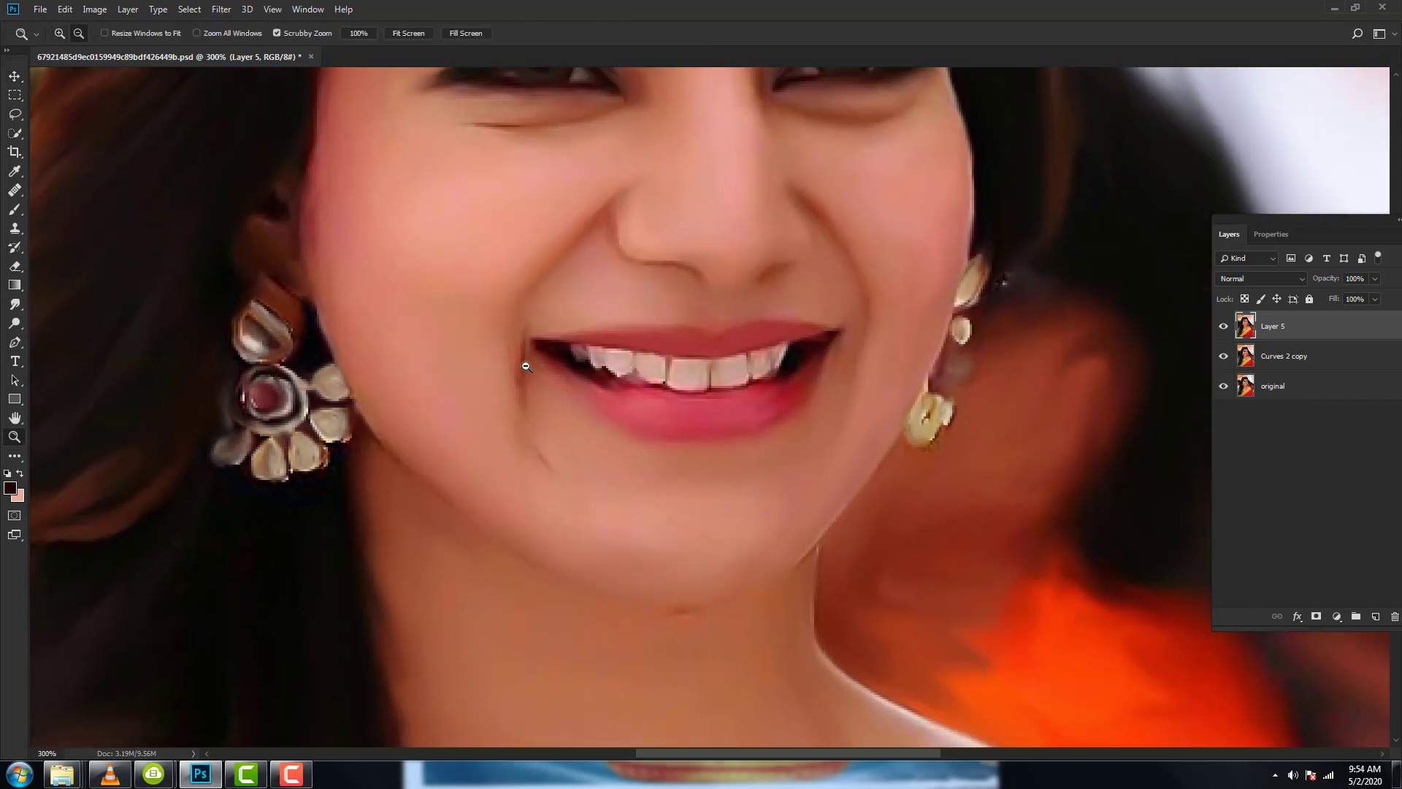
left_click(525, 366, "alt")
left_click(526, 366, "alt")
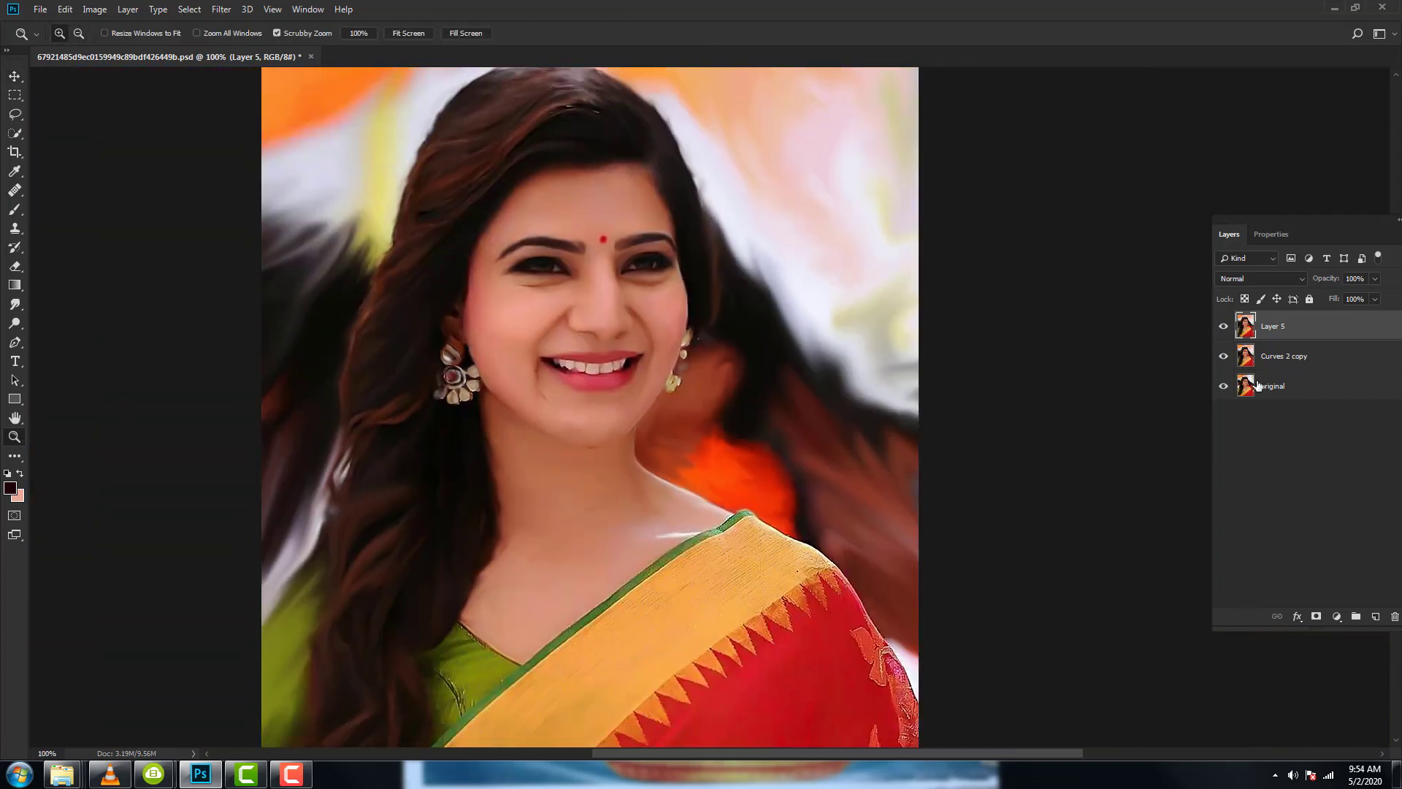
left_click(1224, 328)
left_click(1223, 328)
left_click(1223, 327)
left_click_drag(632, 401, 645, 428)
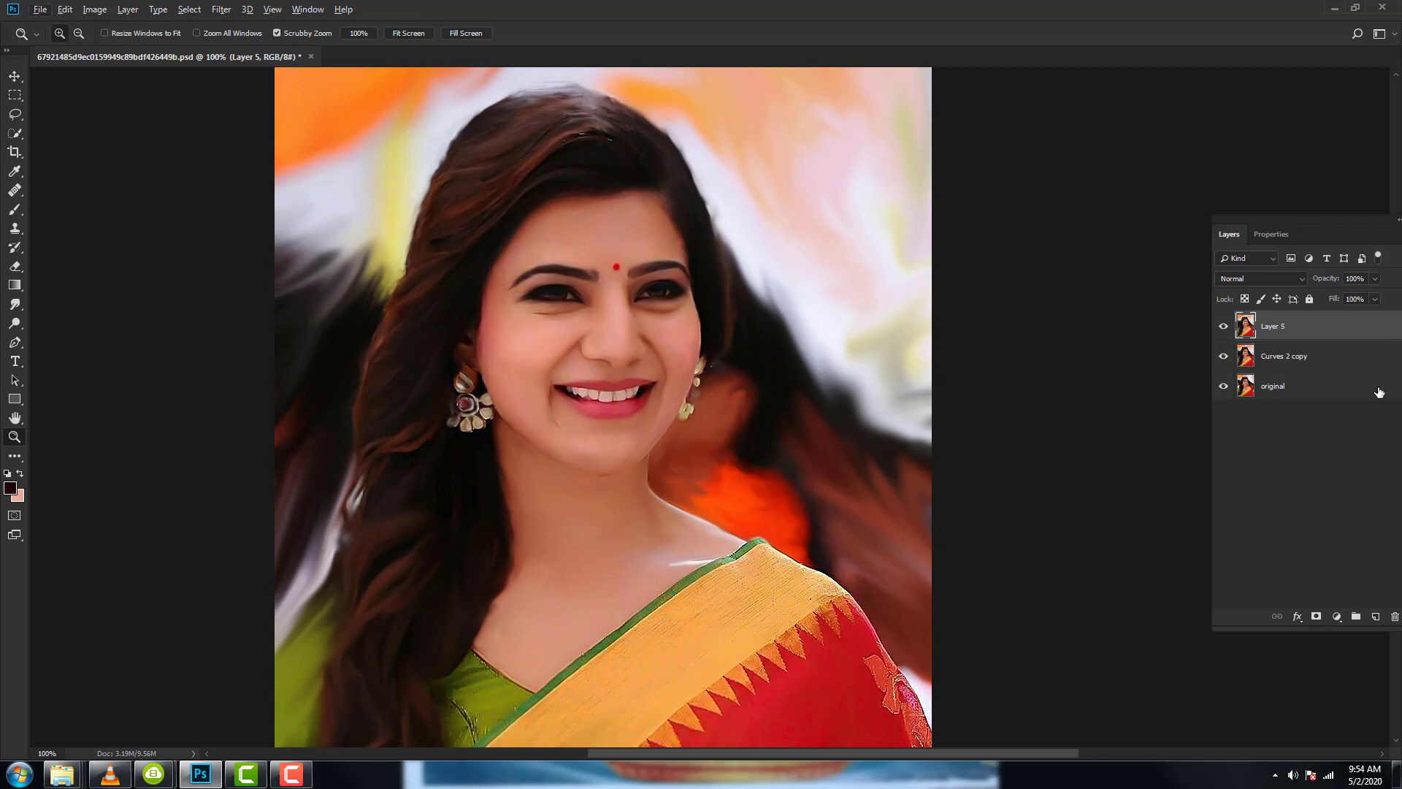
left_click(1376, 616)
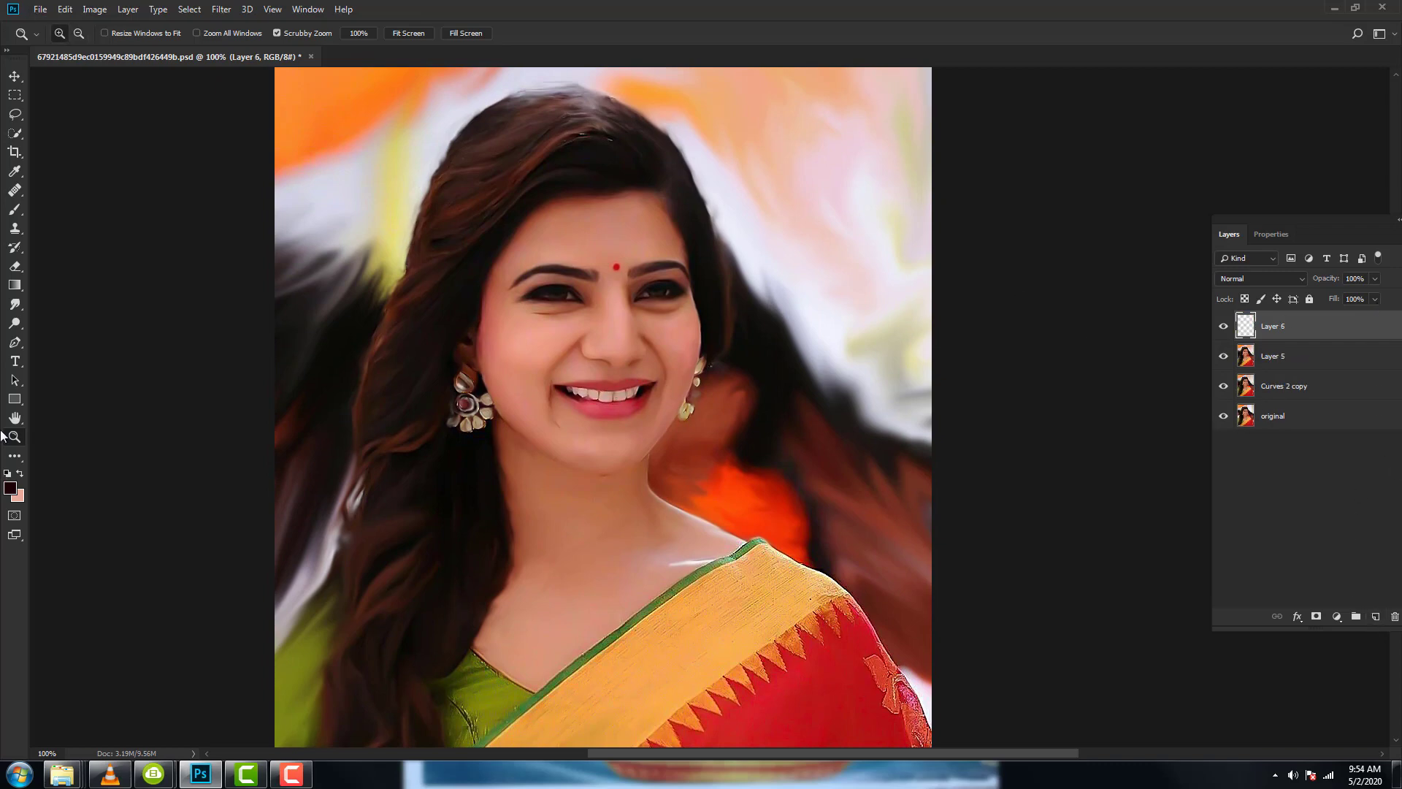
Choose bright red as the paint colour and enlarge the brush.
left_click(10, 488)
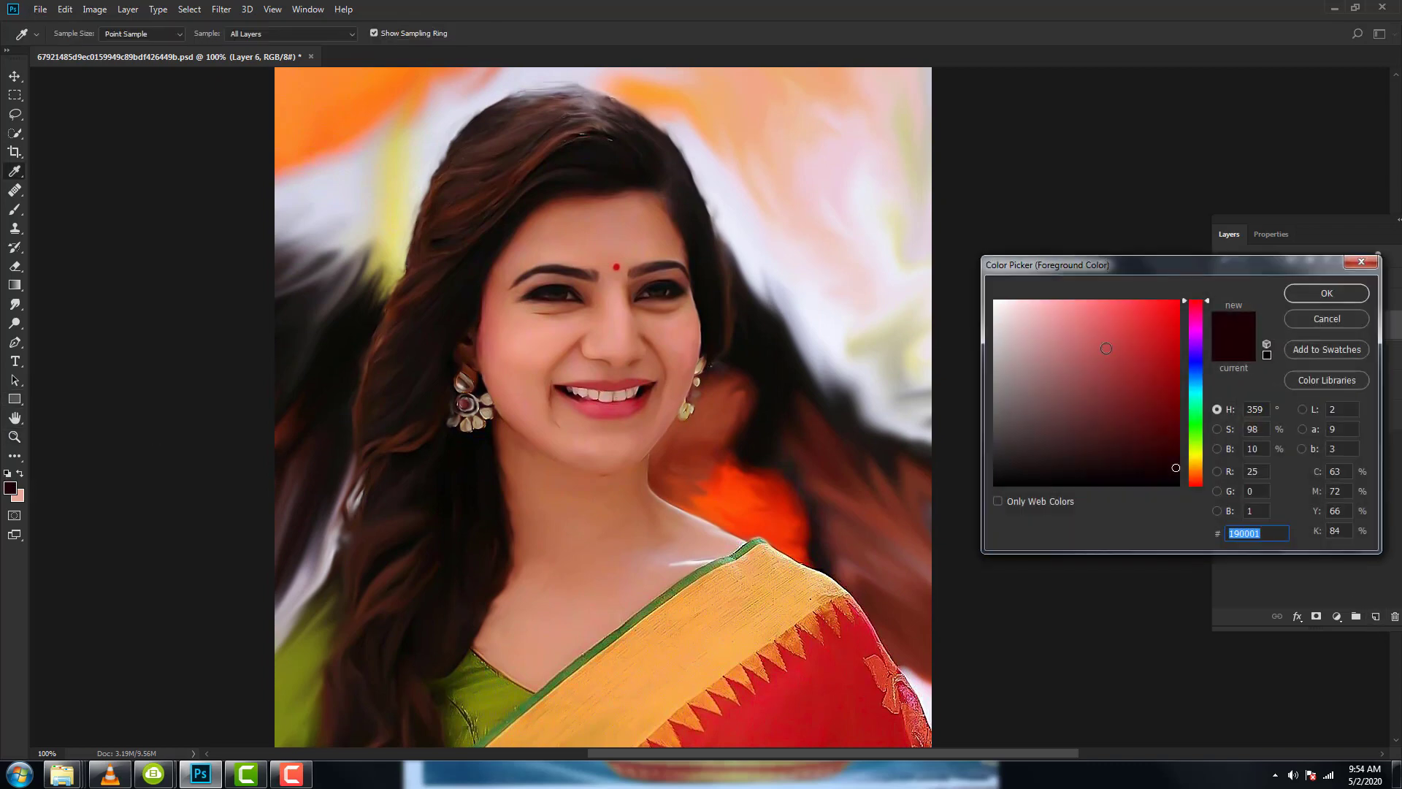
left_click(1178, 300)
left_click(1324, 300)
key("b")
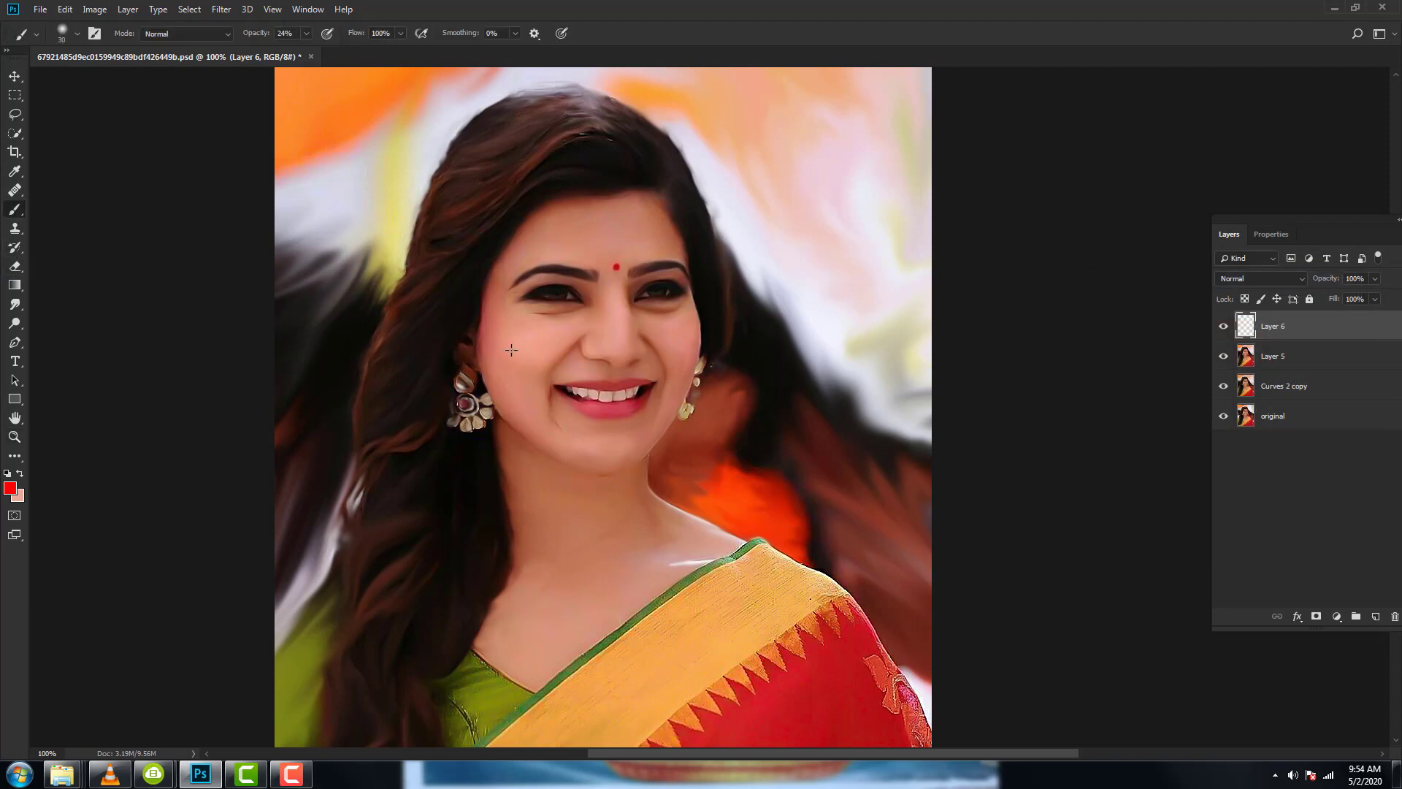
key("bracketright")
key("bracketright")
key("bracketright")
key("bracketright")
key("bracketright")
key("bracketright")
Dab red blush onto both cheeks and set Layer 6 to Soft Light.
left_click(514, 390)
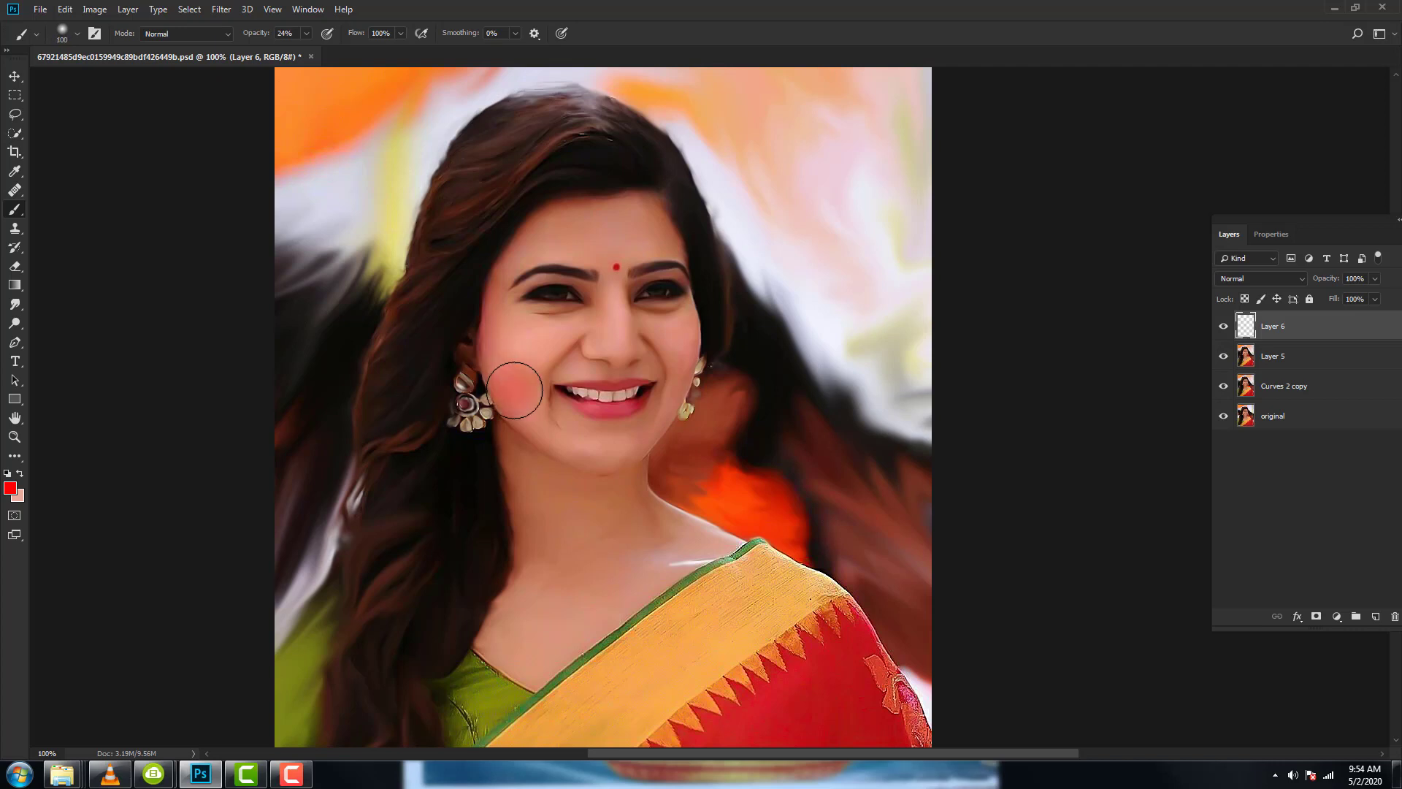
left_click(515, 390)
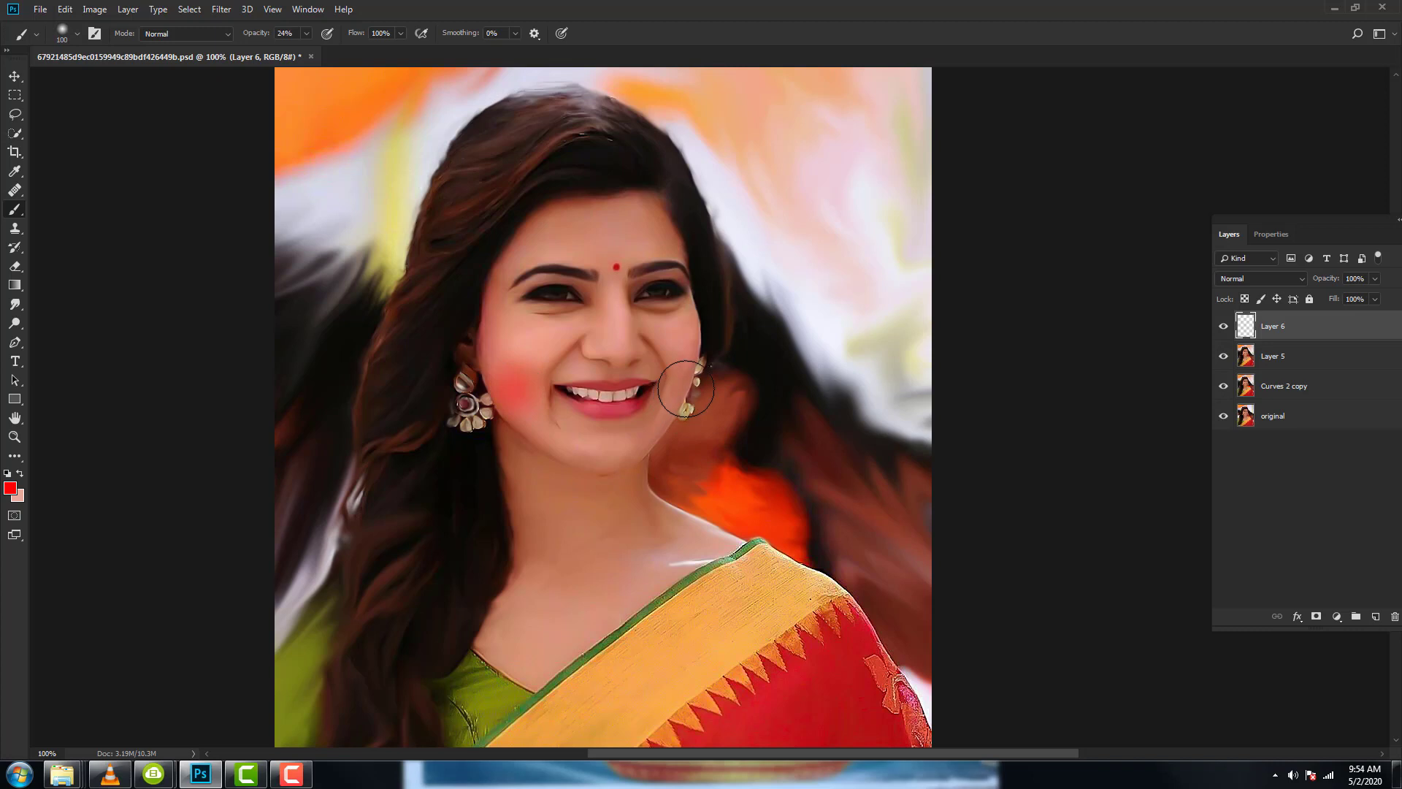
left_click(690, 371)
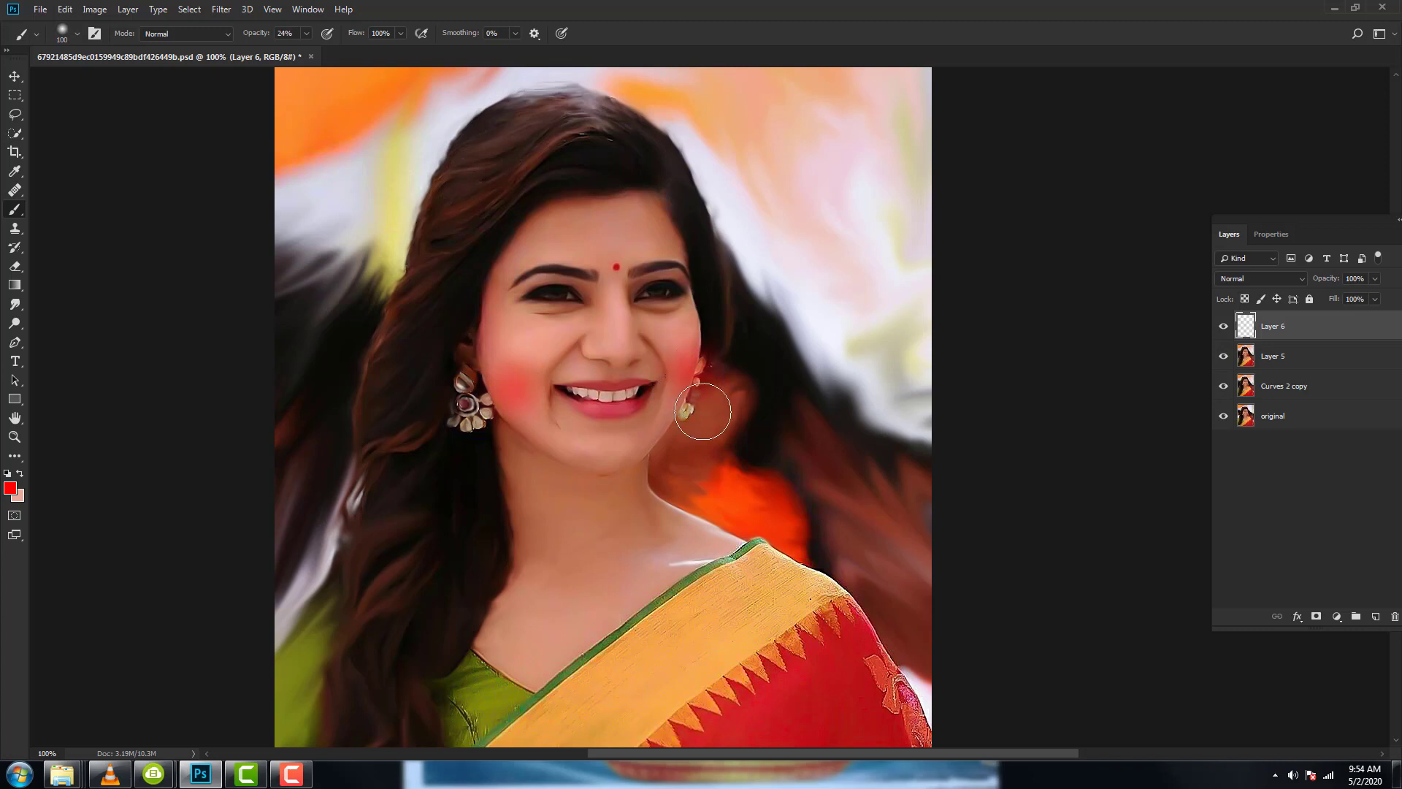
left_click(515, 390)
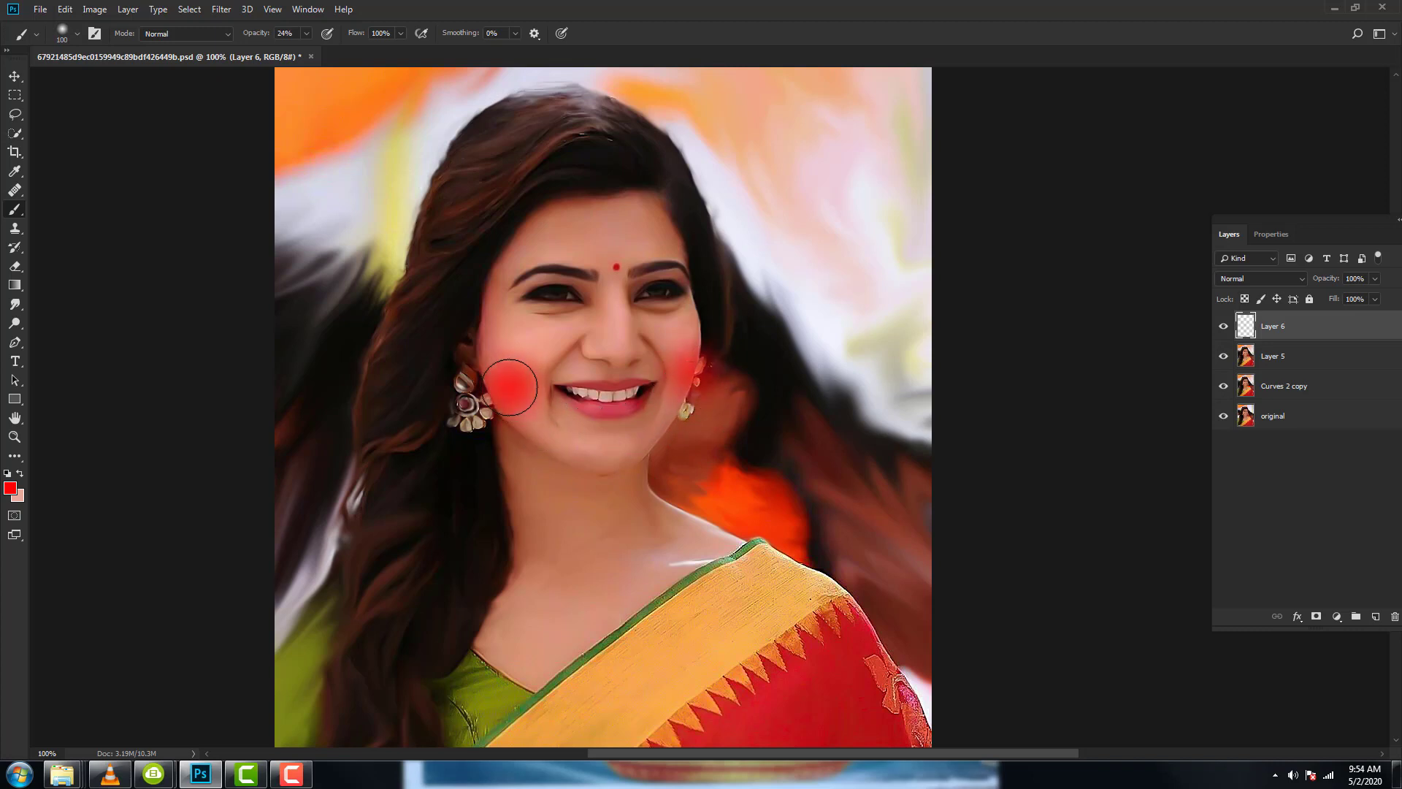
left_click(515, 390)
left_click(1271, 278)
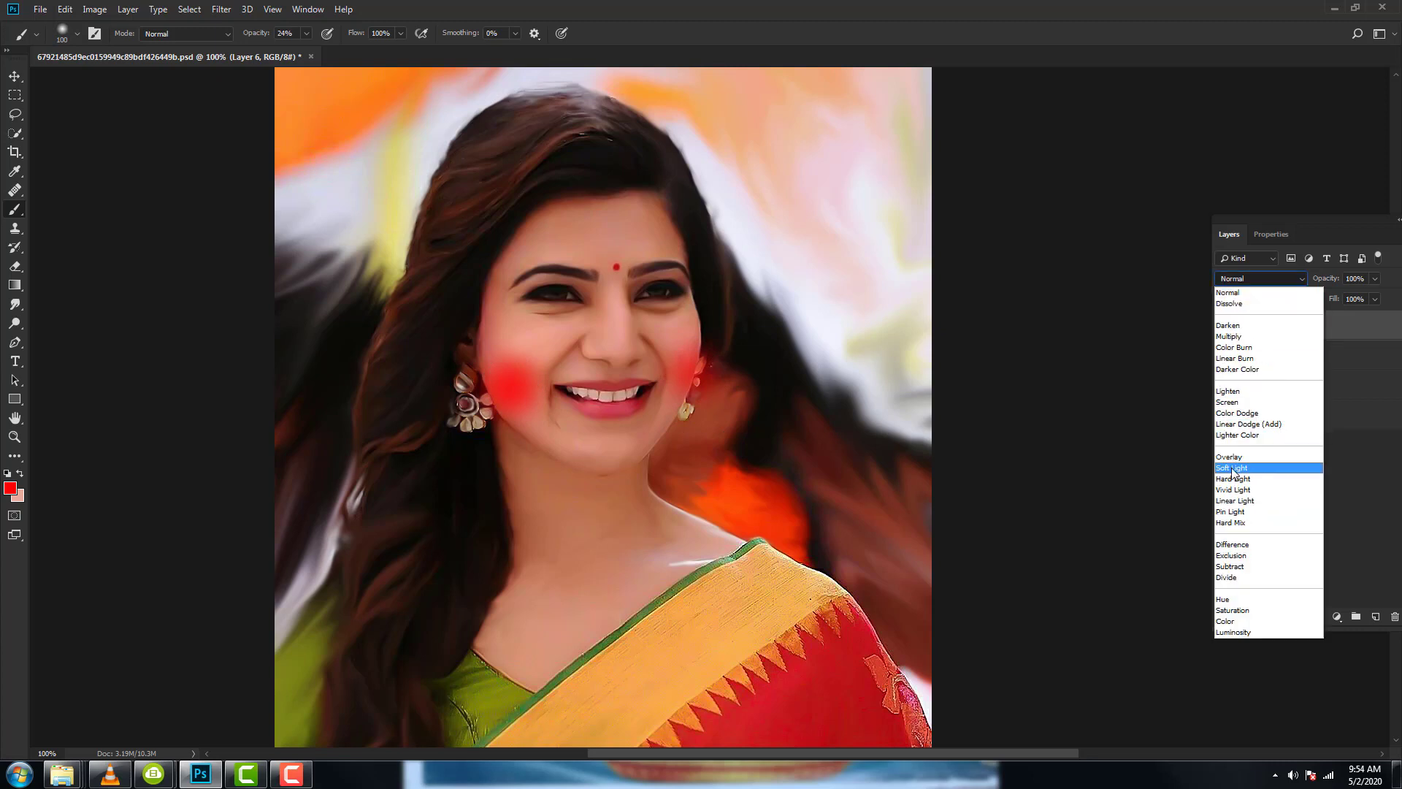
left_click(1259, 444)
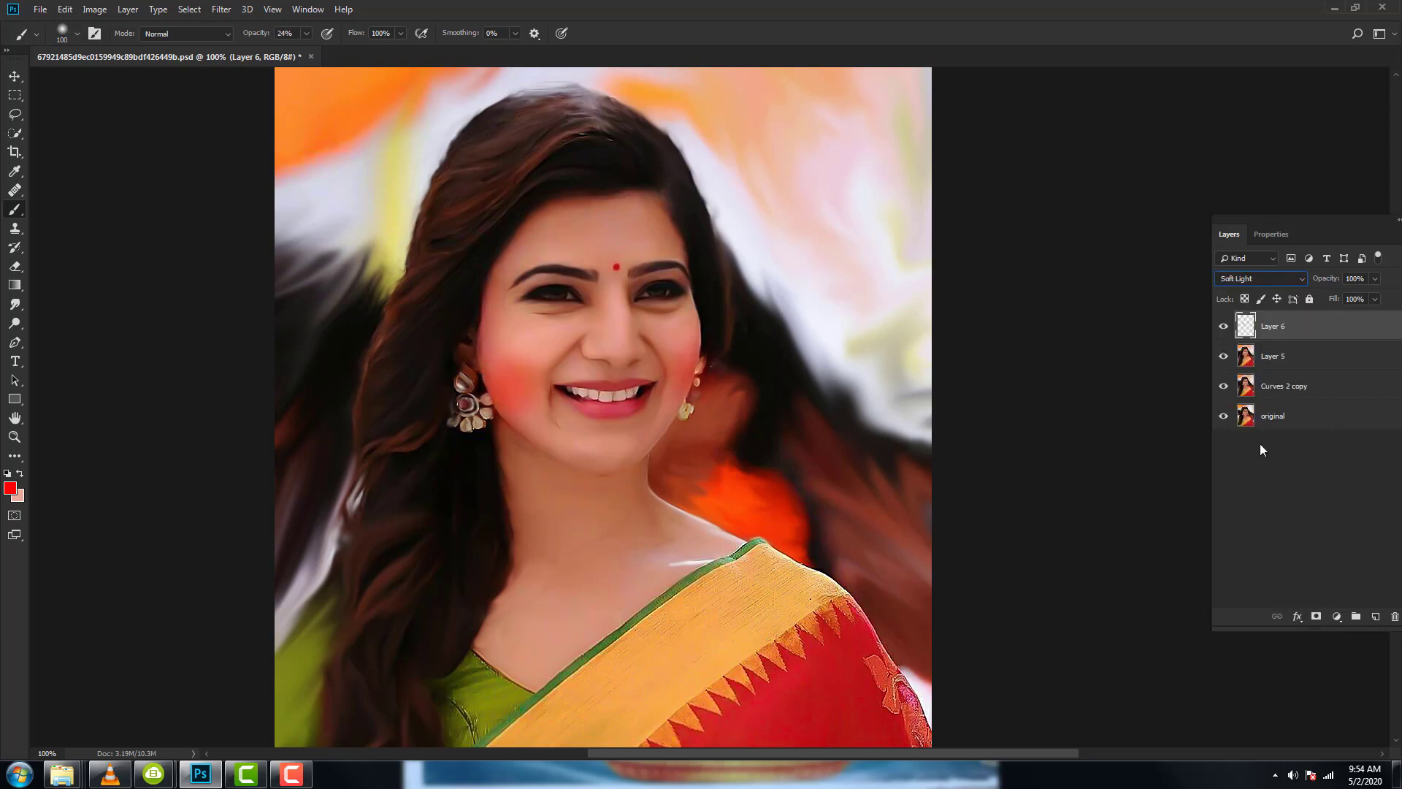
Gaussian-blur the blush, then add a layer mask and paint black to fade it.
left_click(222, 9)
left_click(438, 232)
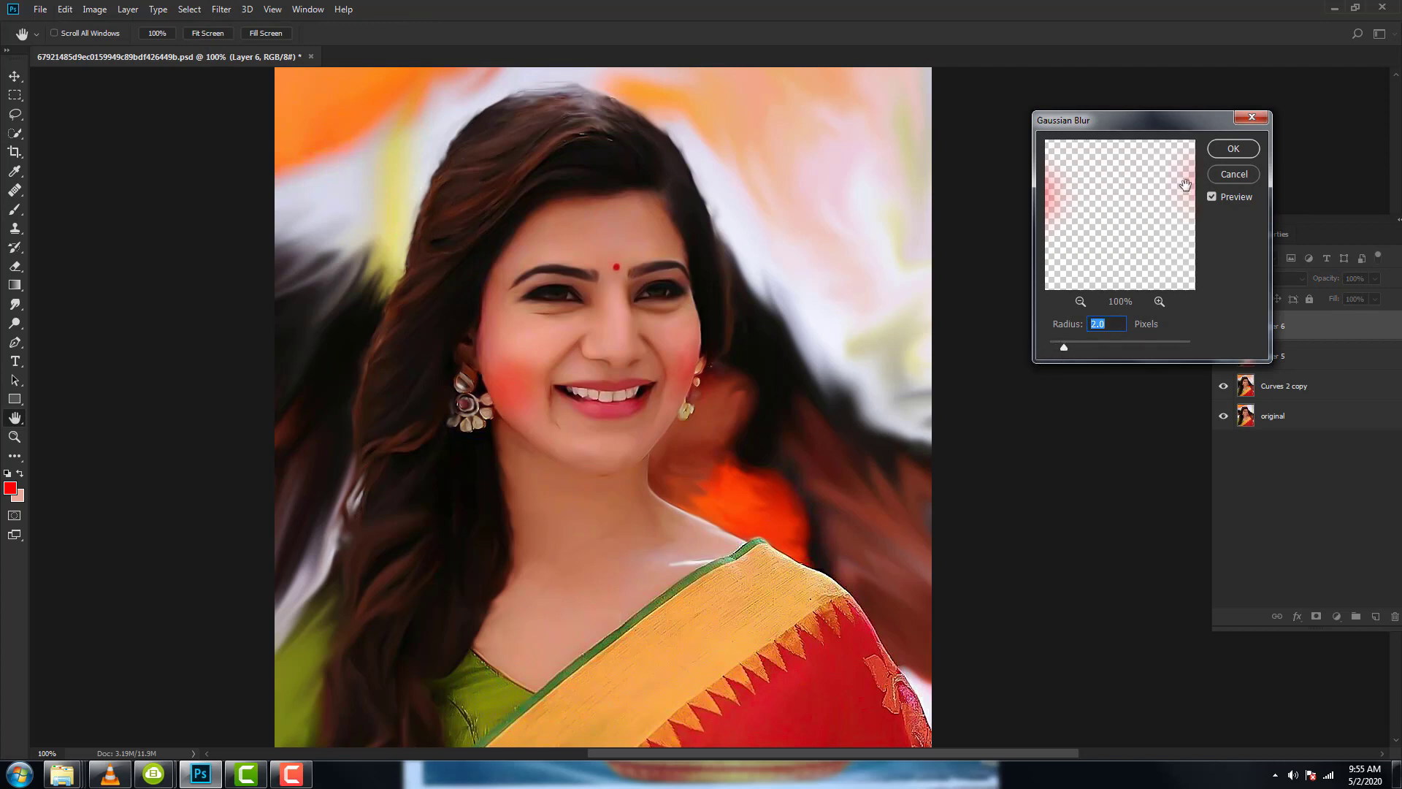
left_click(1214, 152)
left_click(1316, 617)
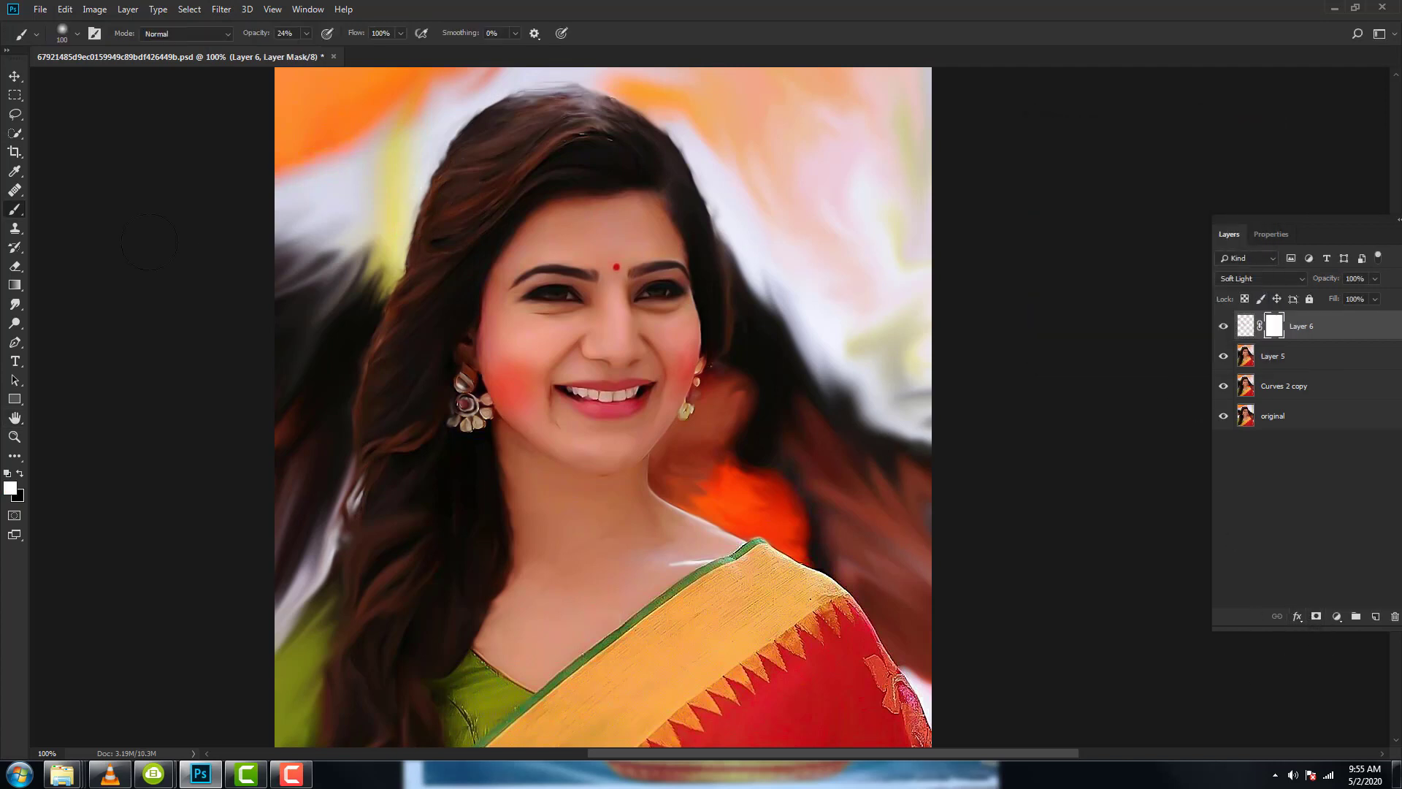
left_click(20, 474)
left_click_drag(539, 348, 641, 328)
Lower Layer 6 opacity to 55% and add an empty Layer 7 above it.
left_click(1374, 280)
left_click(1348, 296)
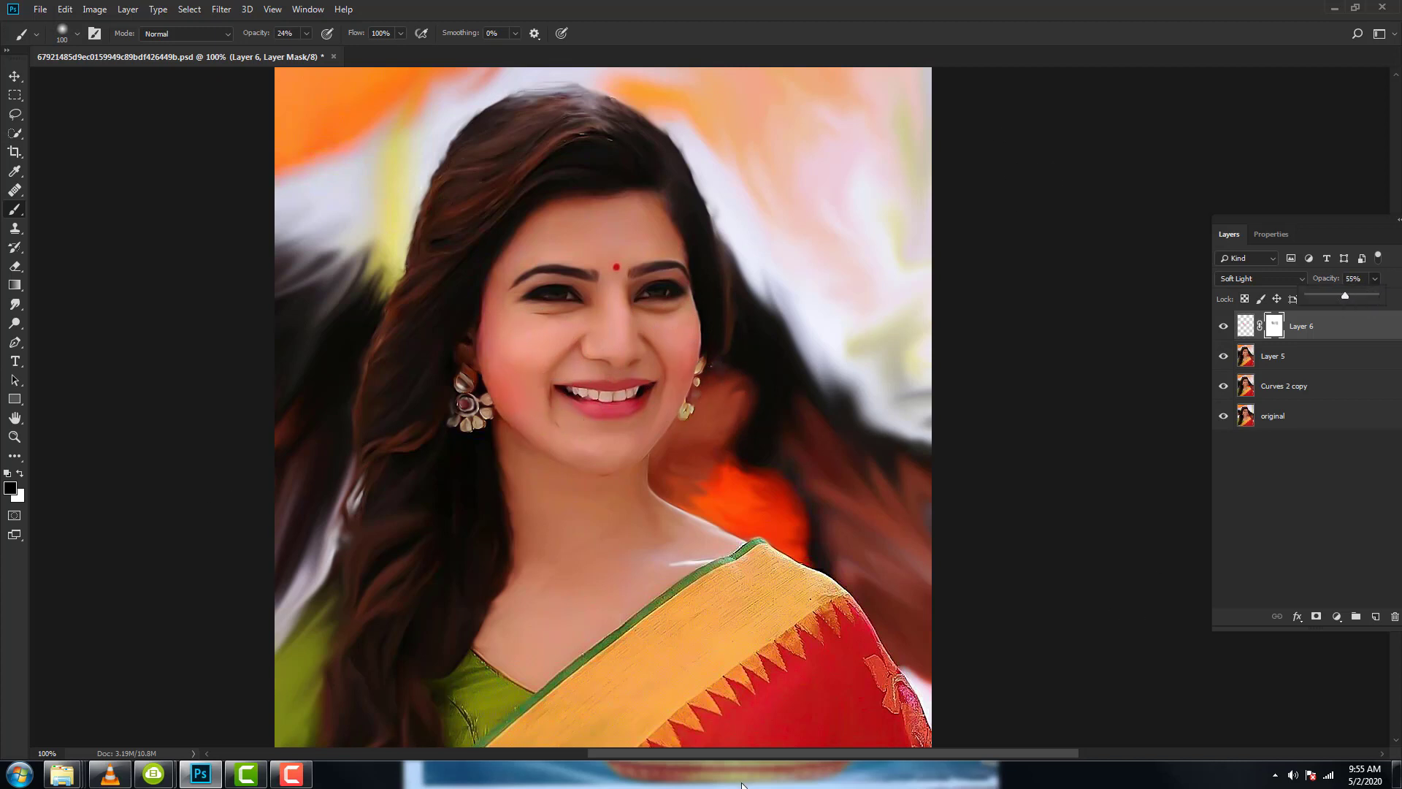
left_click(1375, 617)
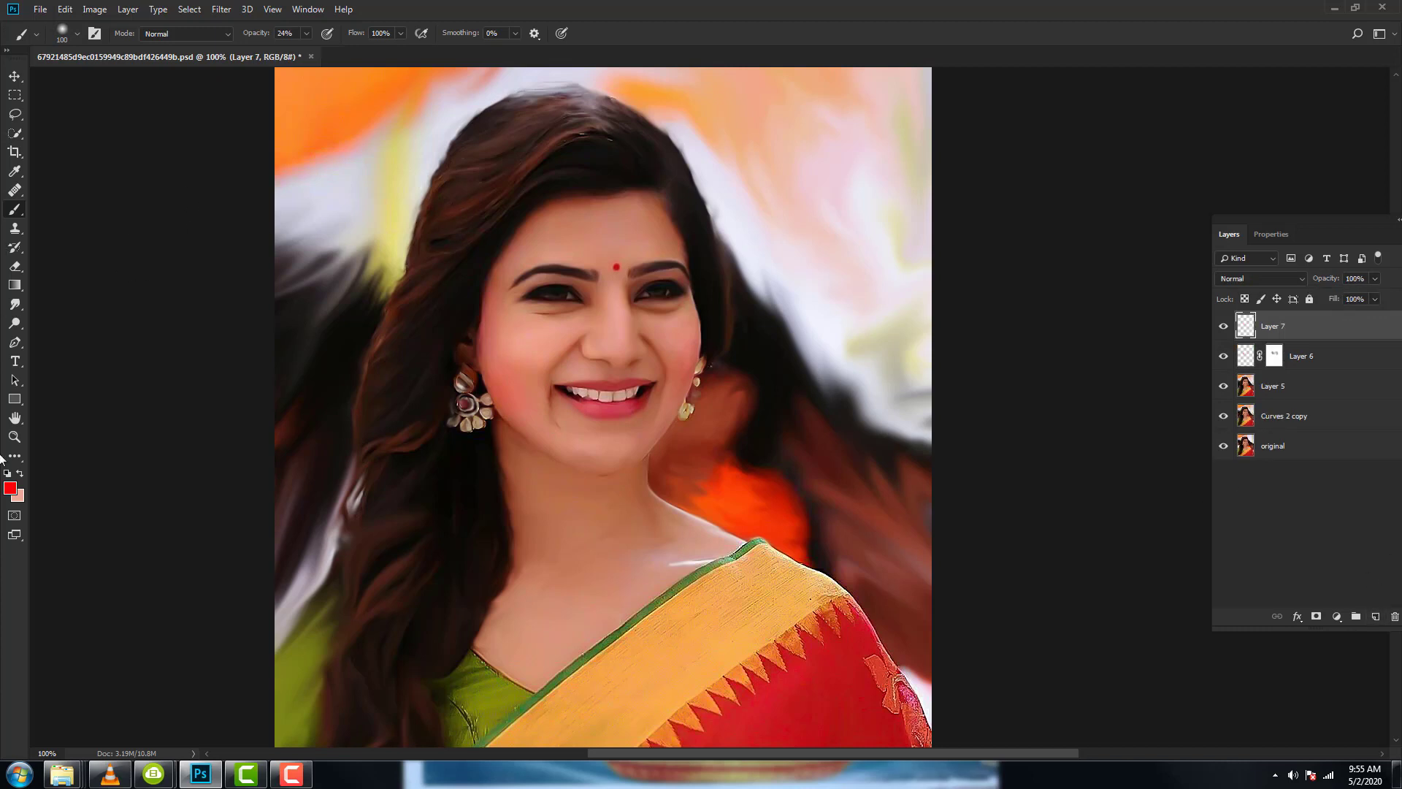
Paint white (ffffff) highlights on the cheeks, forehead, brows and nose bridge.
left_click(10, 488)
type("ffffff")
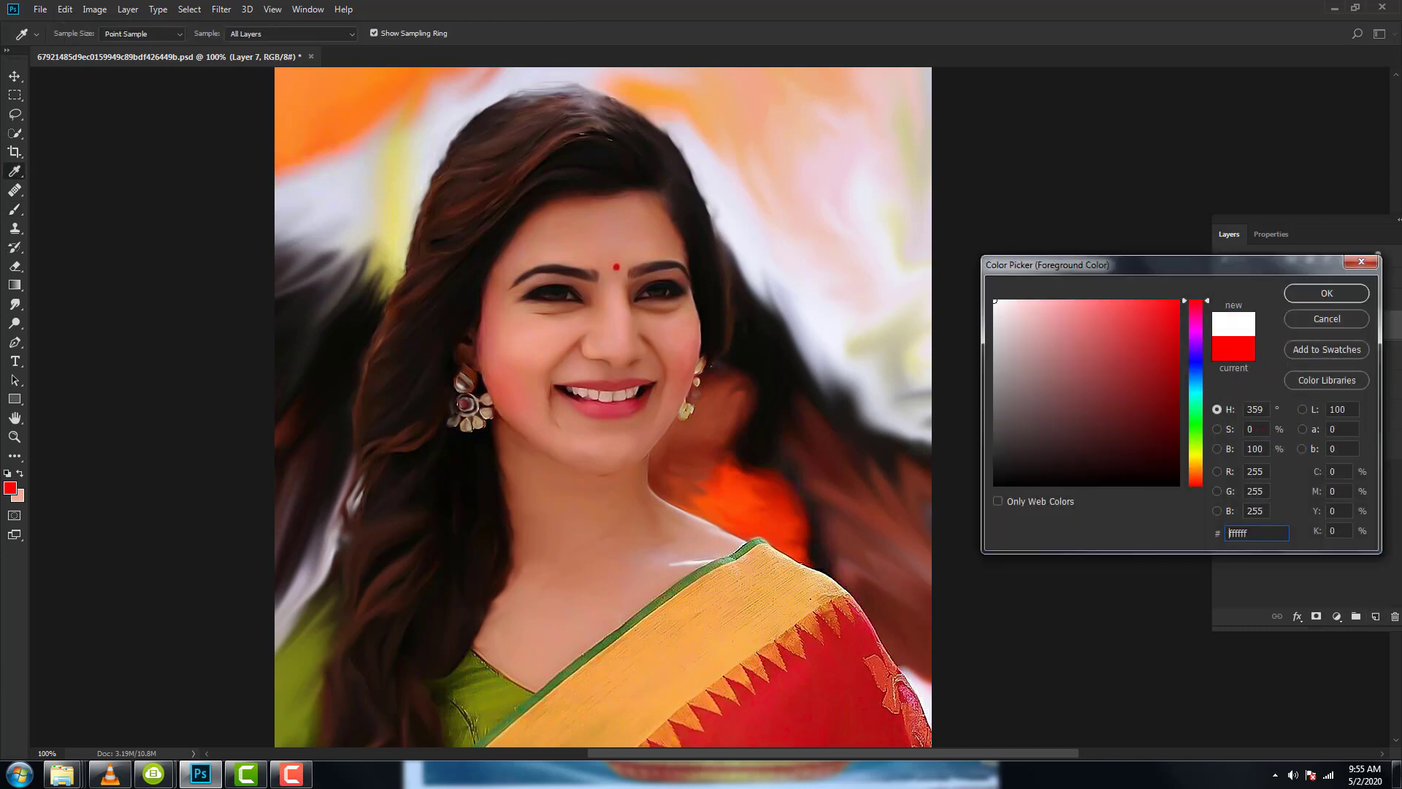
left_click(1356, 298)
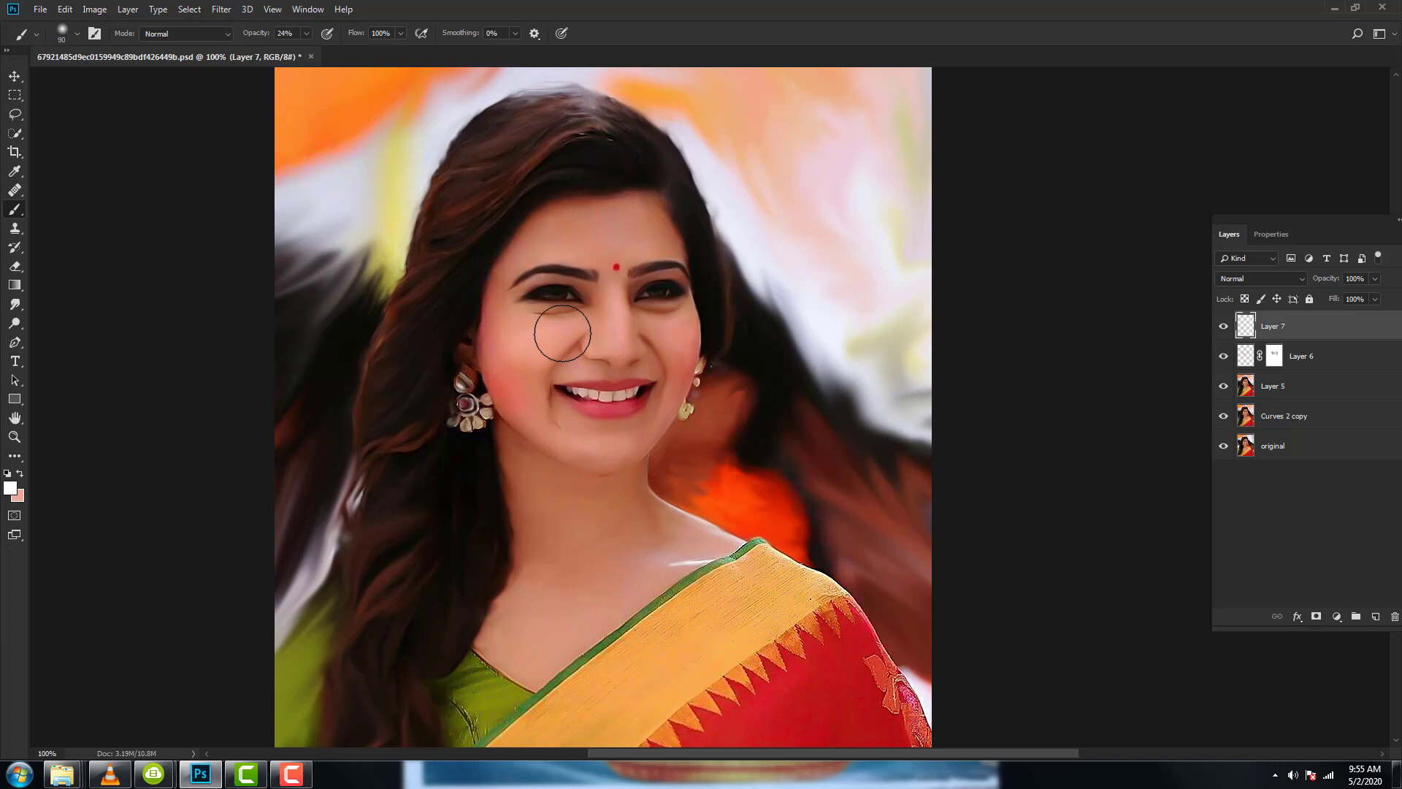
left_click_drag(555, 335, 526, 347)
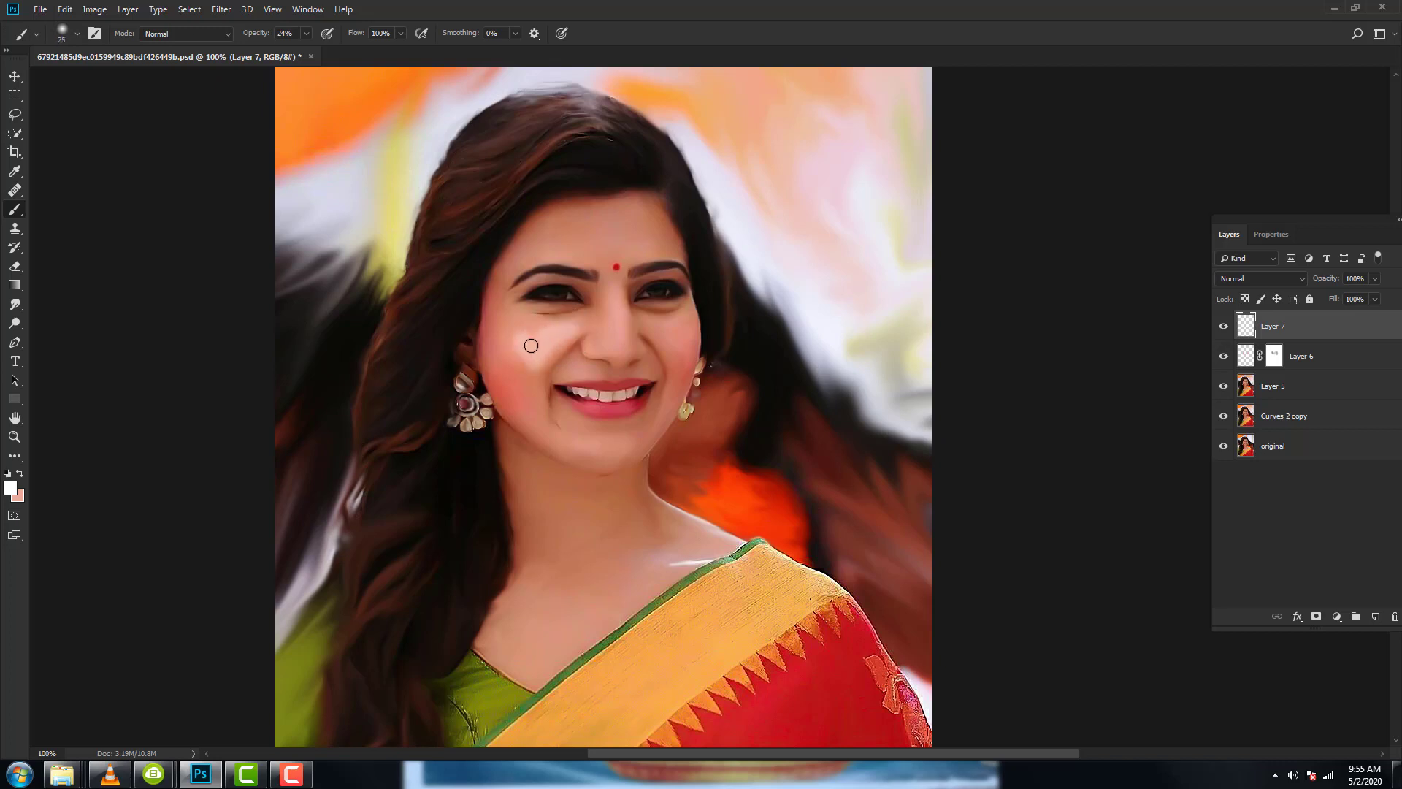
mouse_move(658, 338)
left_mouse_down()
mouse_move(683, 346)
mouse_move(666, 322)
left_mouse_up()
left_click(618, 447)
key("bracketleft")
key("bracketleft")
key("bracketleft")
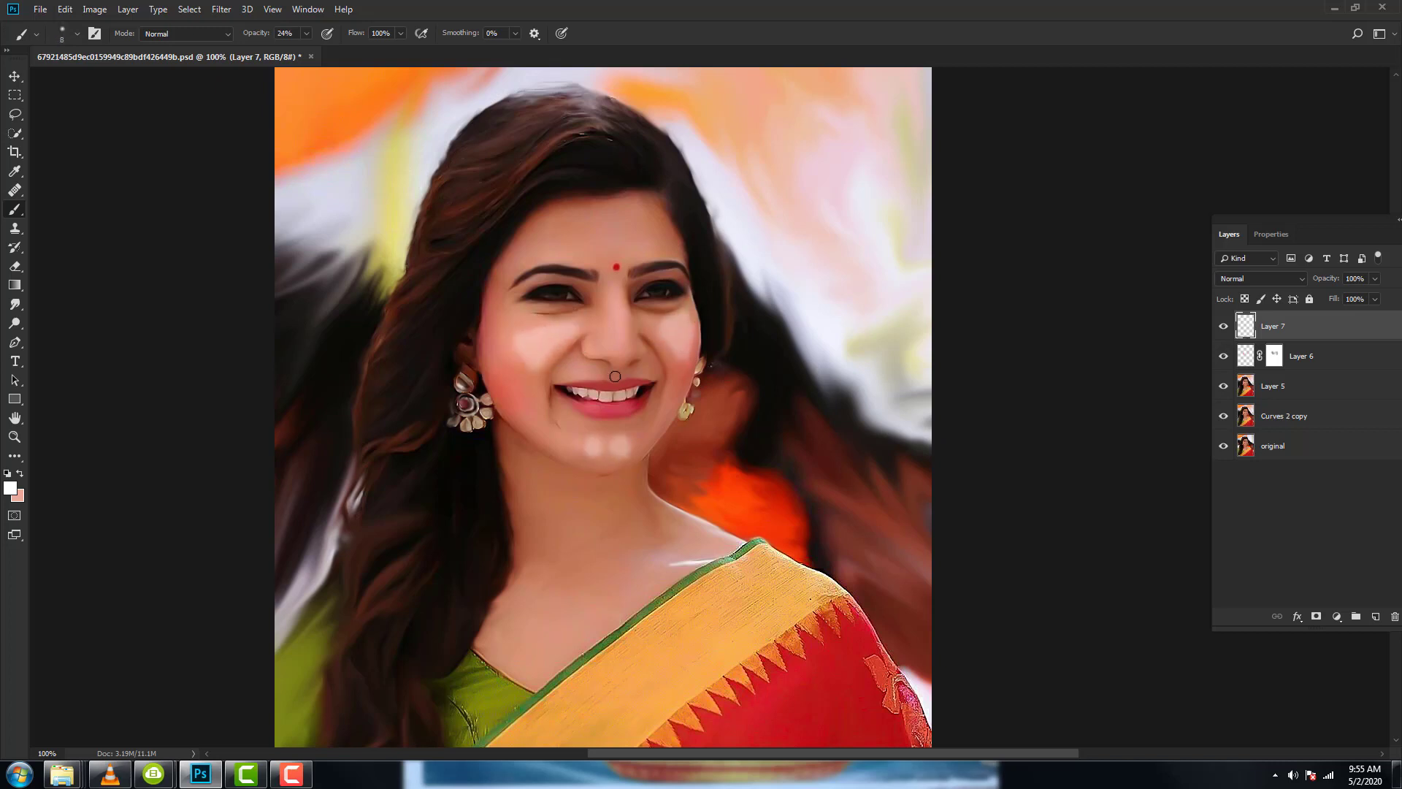
left_click_drag(632, 221, 638, 256)
left_click_drag(593, 232, 599, 246)
left_click_drag(623, 301, 623, 343)
Soften the highlights with Gaussian Blur radius 4 and lower Layer 7 to 12% opacity.
left_click(221, 9)
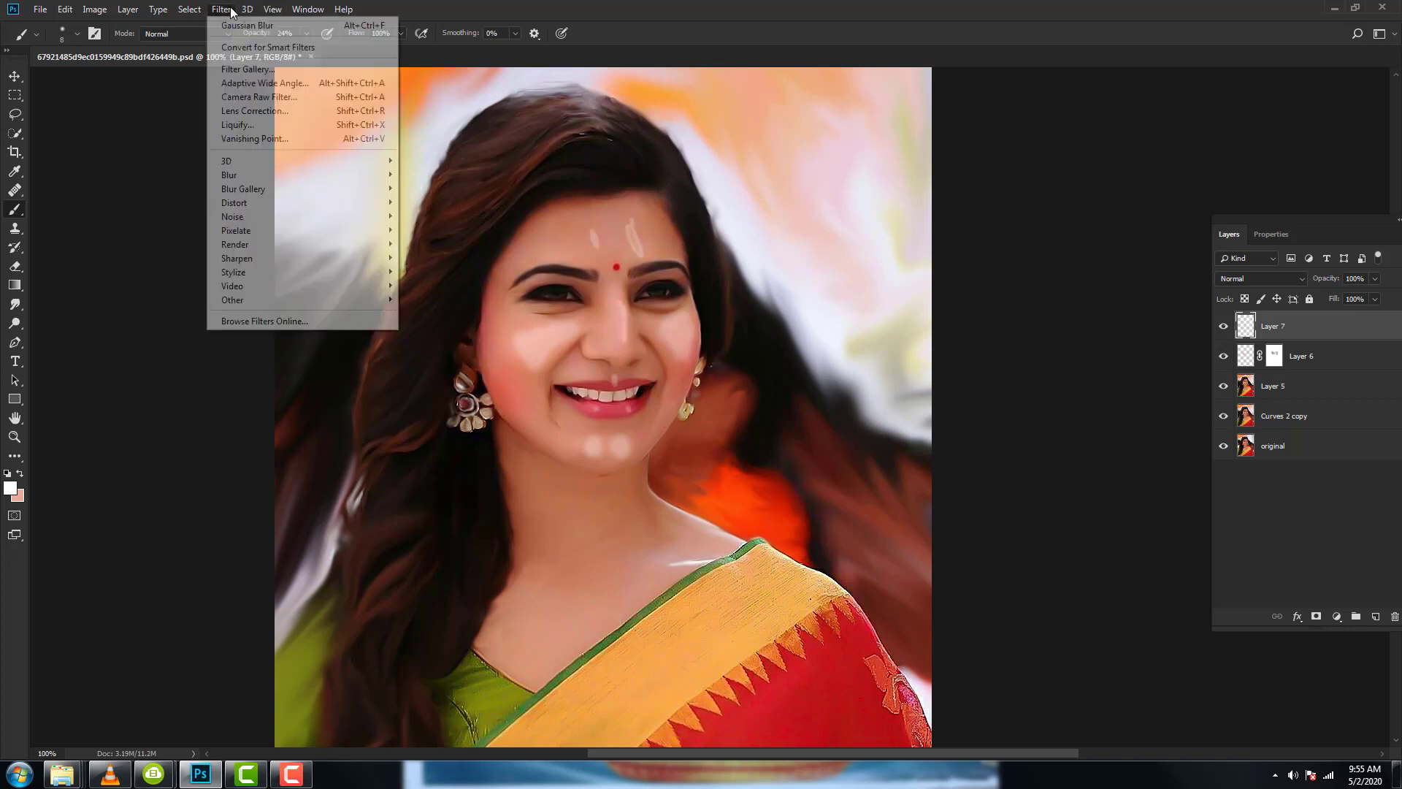
left_click(412, 229)
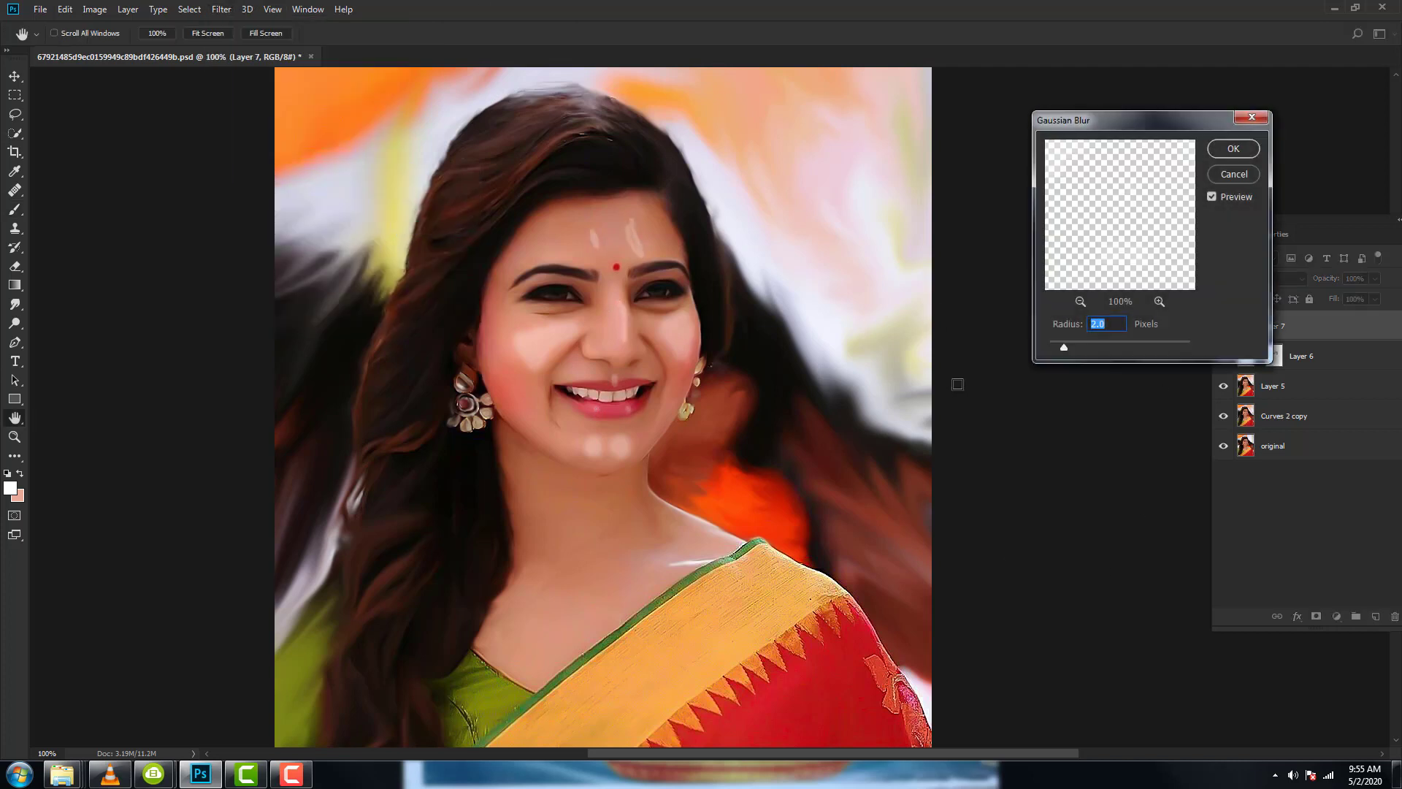
left_click(1232, 149)
left_click(1373, 279)
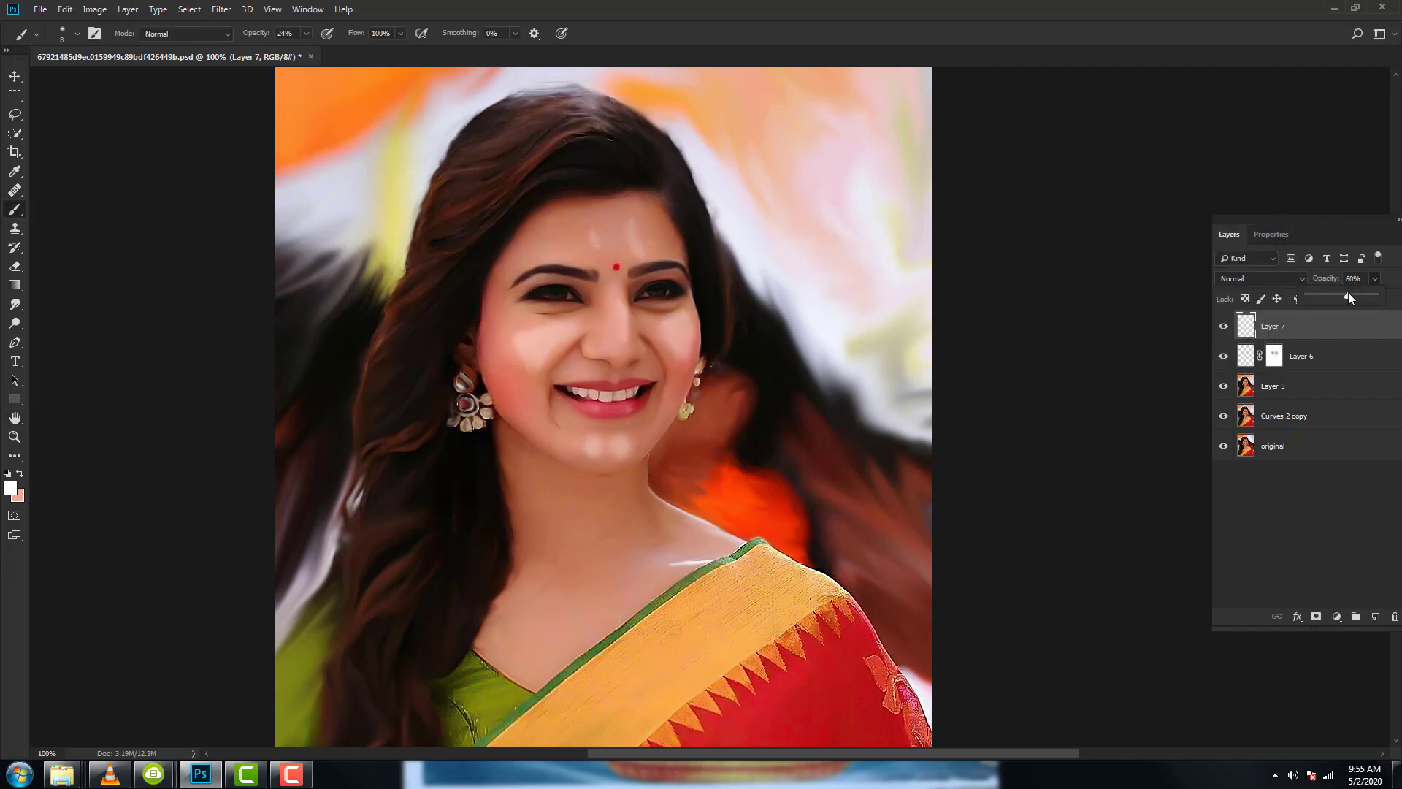
left_click_drag(1347, 294, 1339, 292)
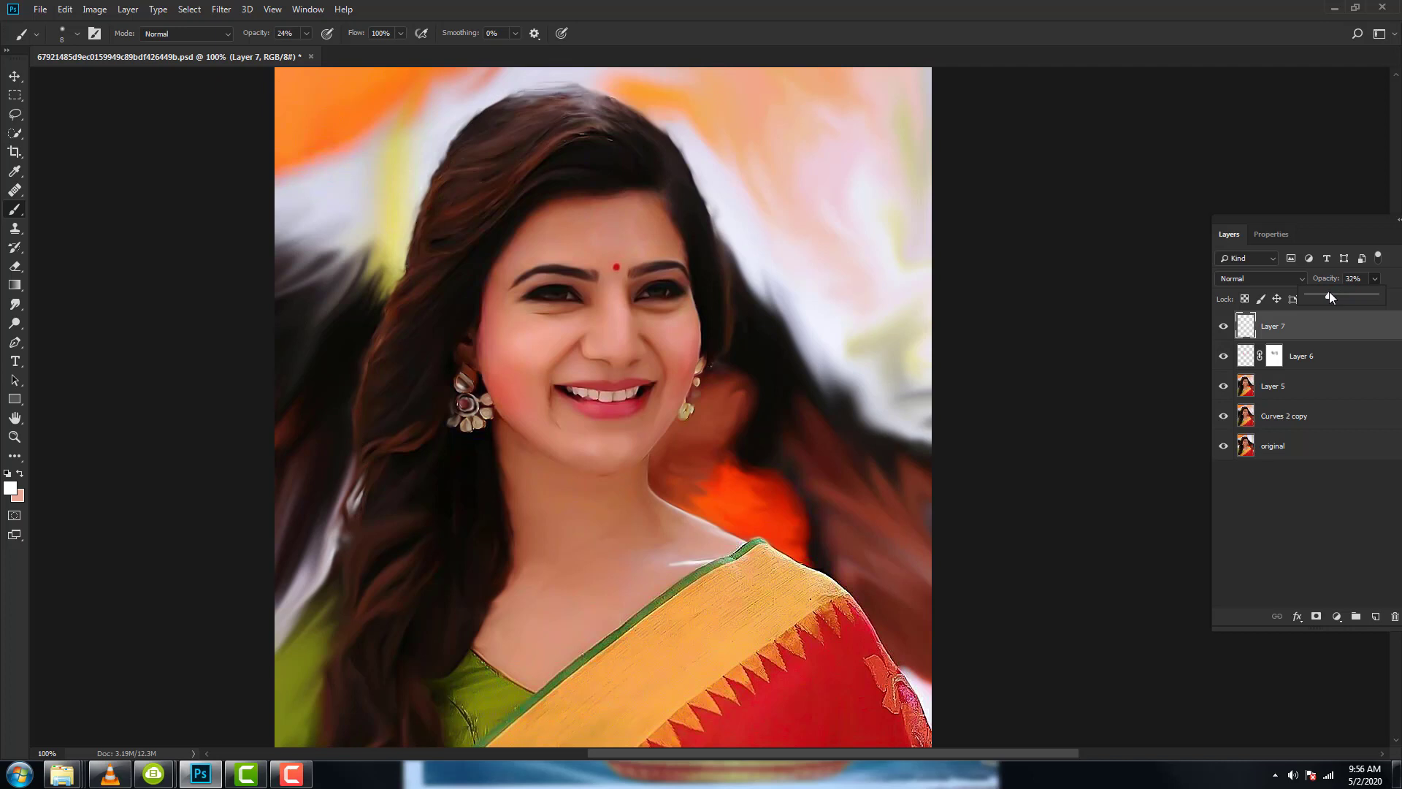
left_click(1231, 327)
Fit the portrait in the window and compare the retouch against the original photo.
left_click_drag(680, 384, 692, 358)
key("ctrl+0")
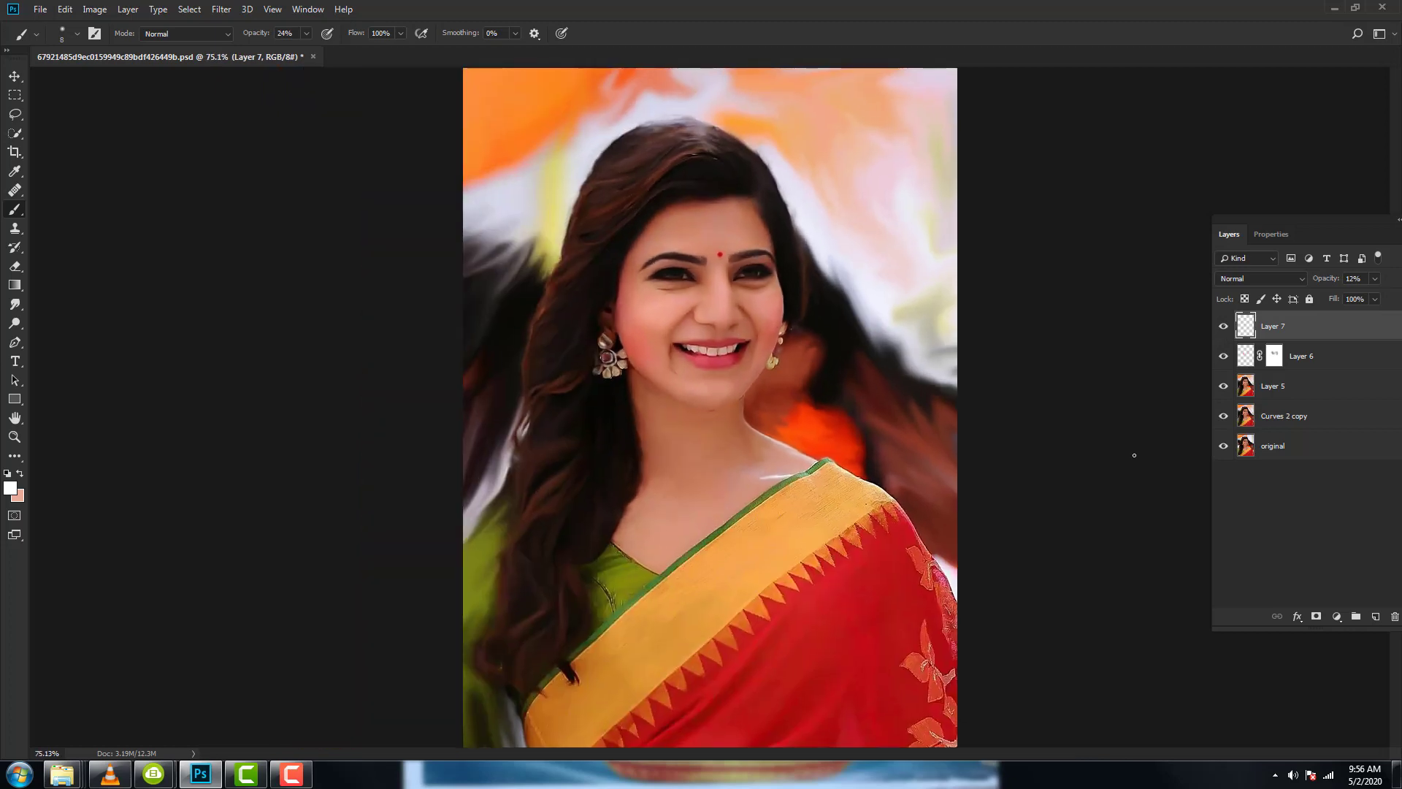
left_click(1223, 446, "alt")
left_click(1223, 446, "alt")
scroll(804, 339, "up", 2)
scroll(760, 338, "up", 2)
scroll(730, 334, "up", 2)
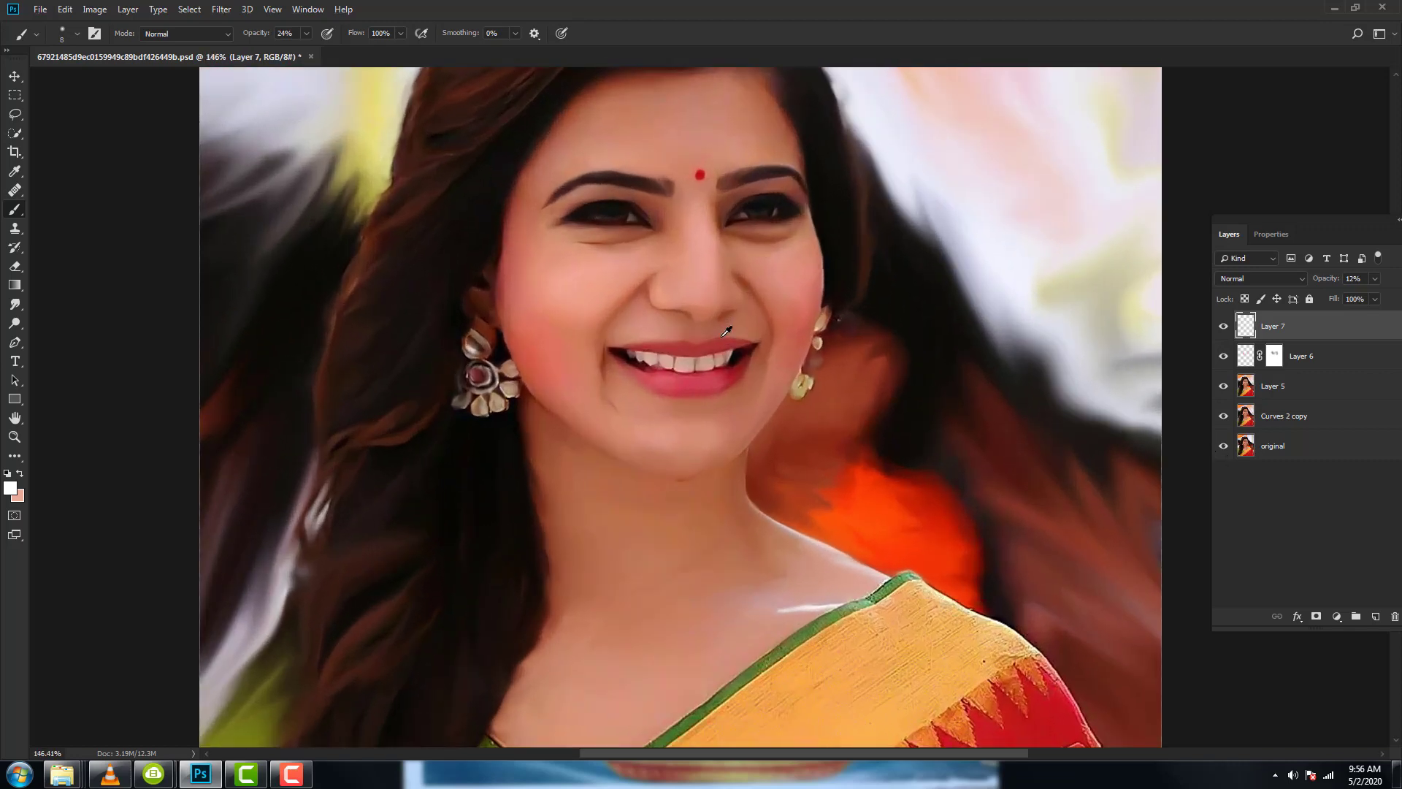
mouse_move(727, 332)
left_mouse_down()
mouse_move(750, 332)
mouse_move(708, 284)
left_mouse_up()
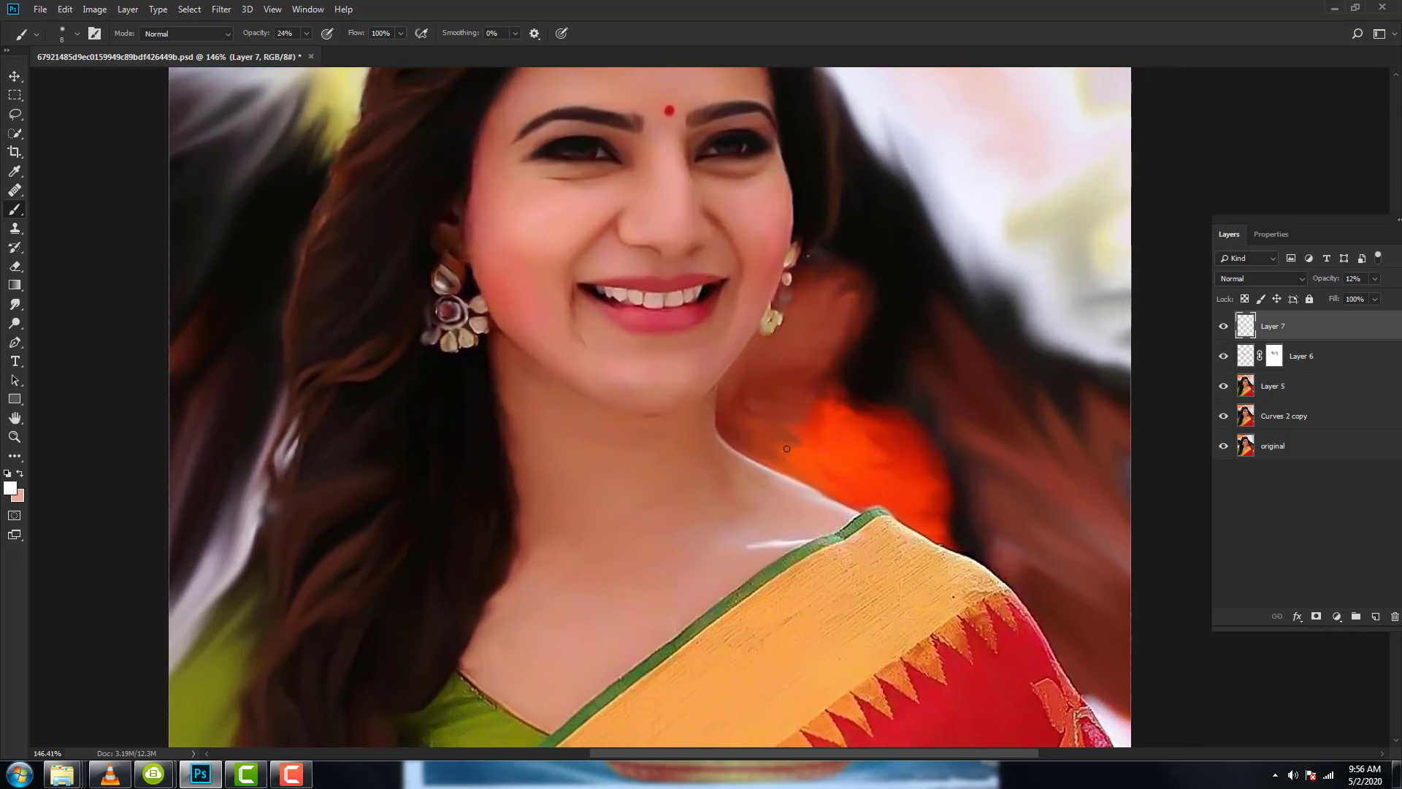
left_click_drag(774, 433, 723, 310)
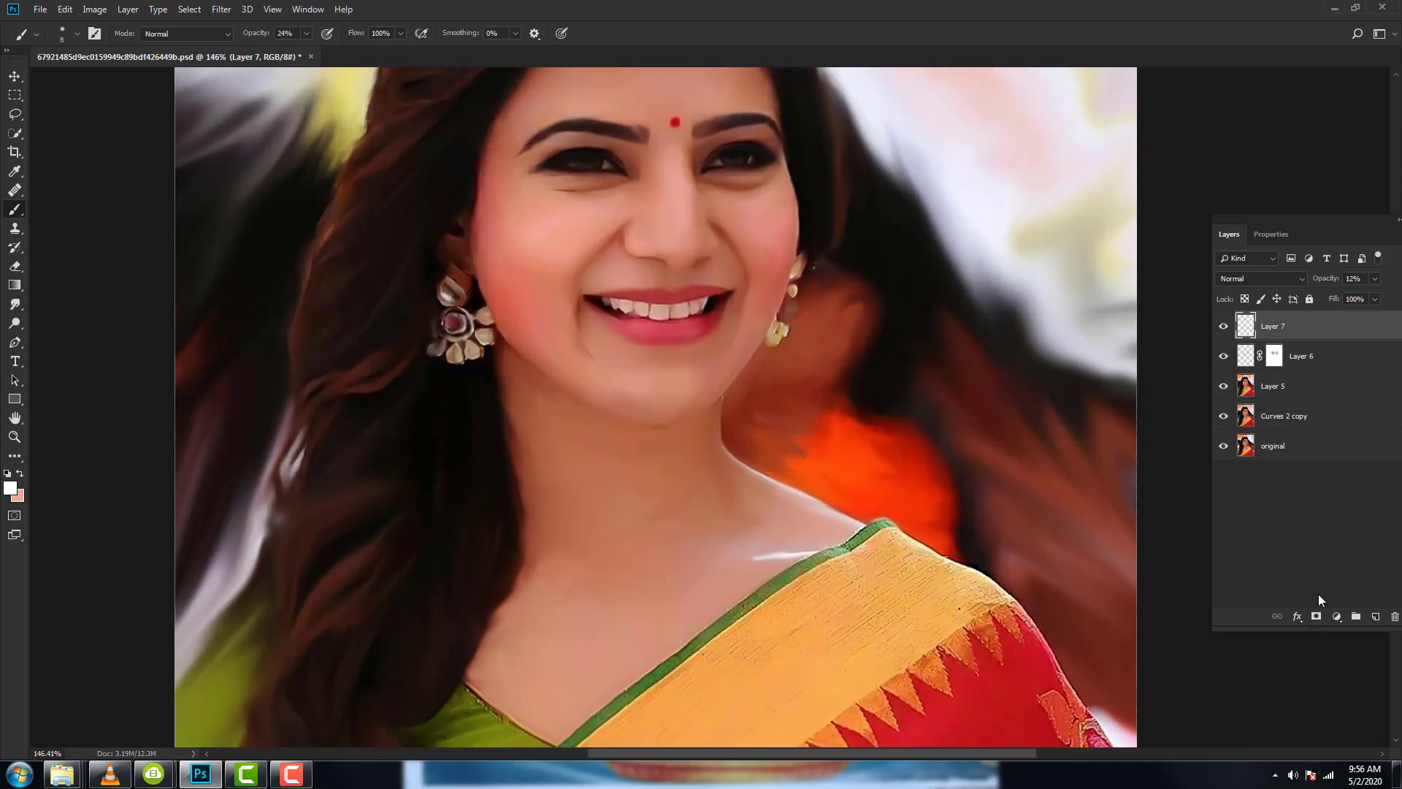
Add a Levels adjustment layer and adjust its midtone and white-point sliders.
left_click(1336, 617)
left_click(1308, 411)
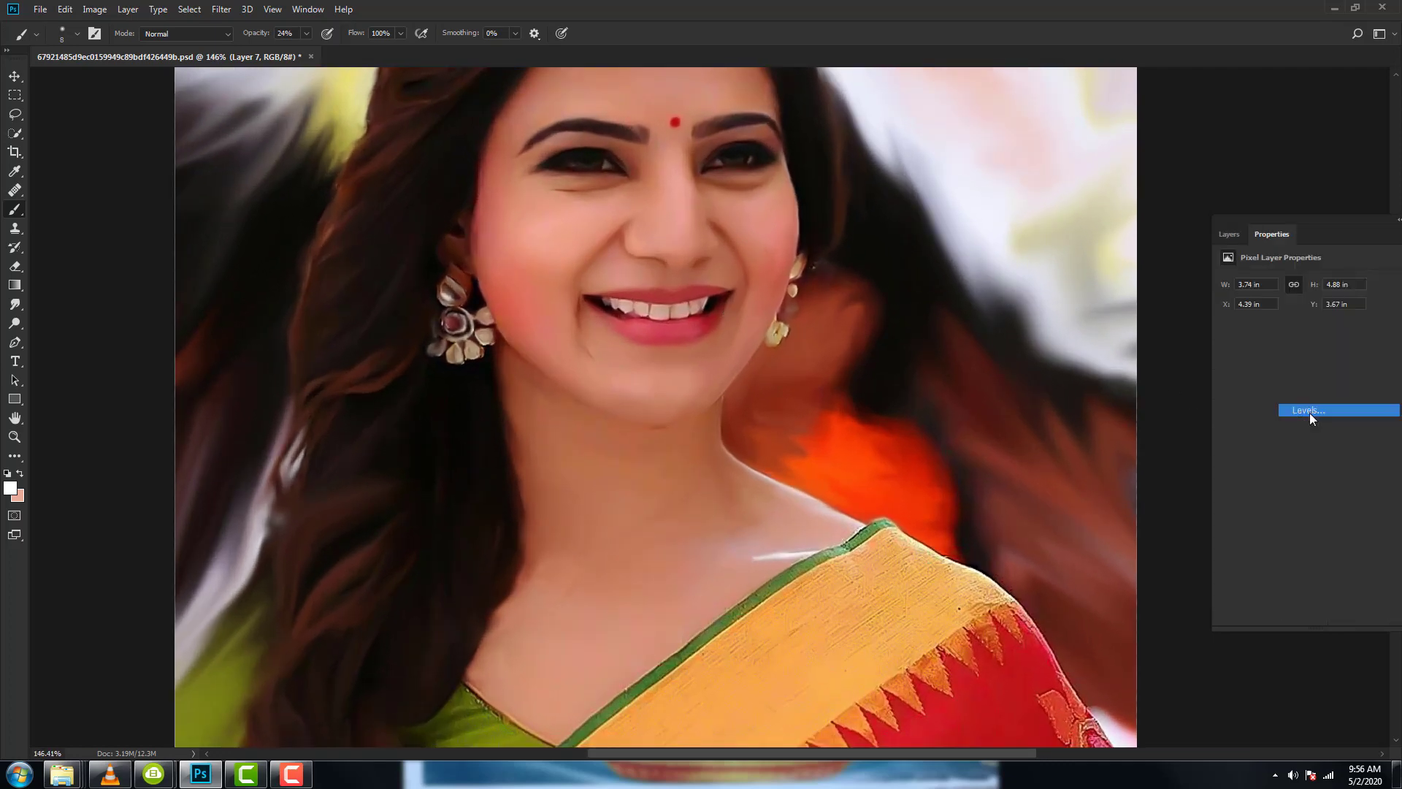
mouse_move(1317, 385)
left_mouse_down()
mouse_move(1255, 384)
mouse_move(1272, 387)
left_mouse_up()
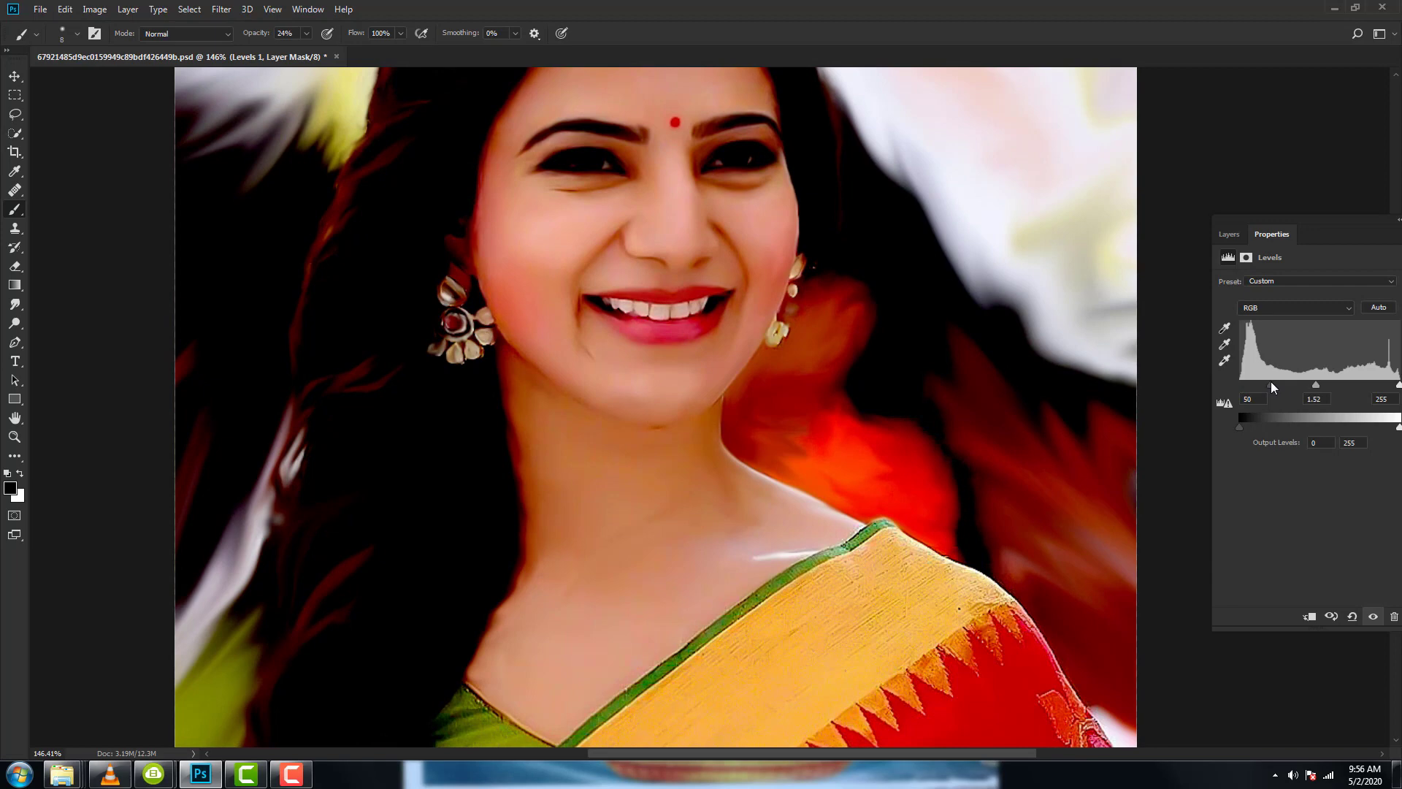
left_click_drag(1398, 385, 1332, 387)
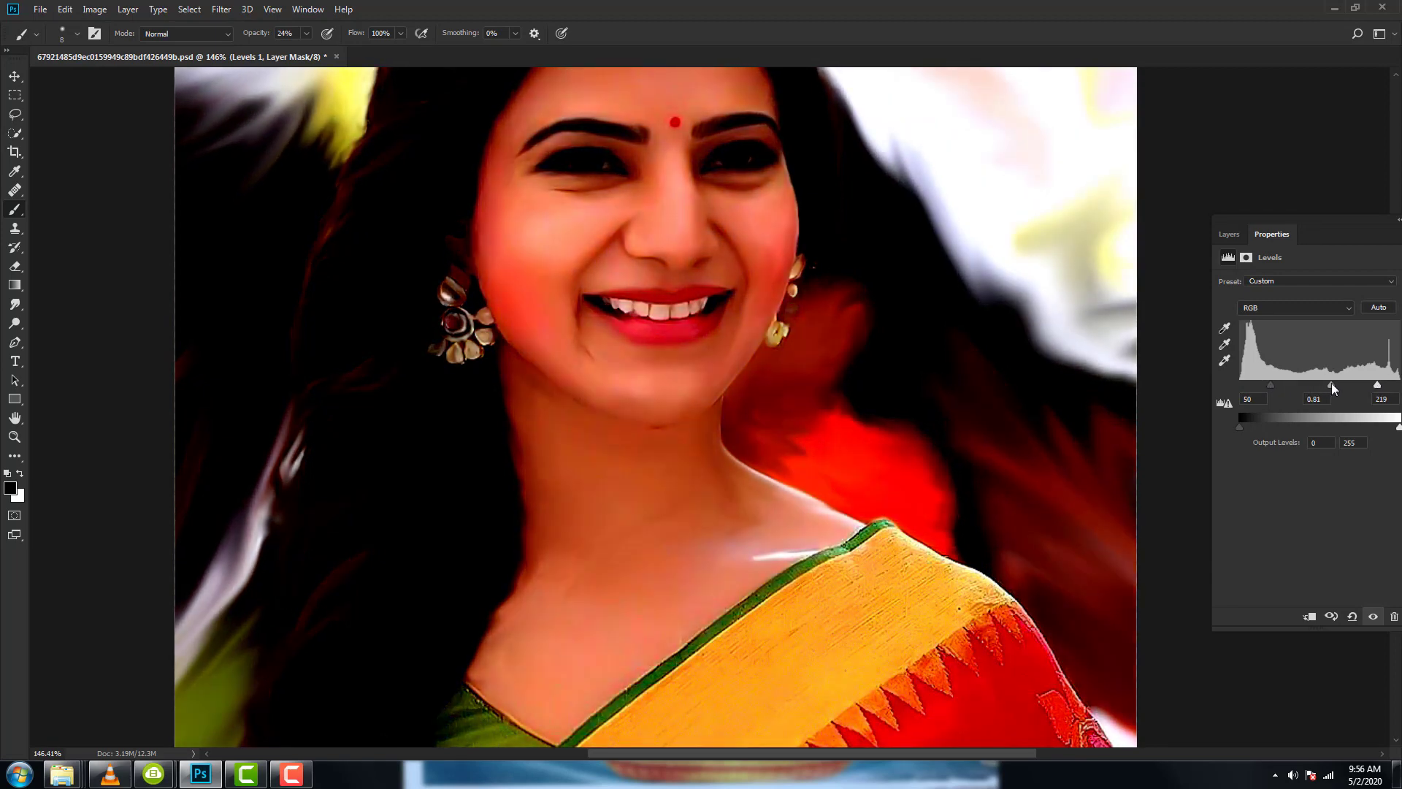
Invert the Levels 1 mask to hide it, make white the paint colour and enlarge the brush.
left_click(1229, 235)
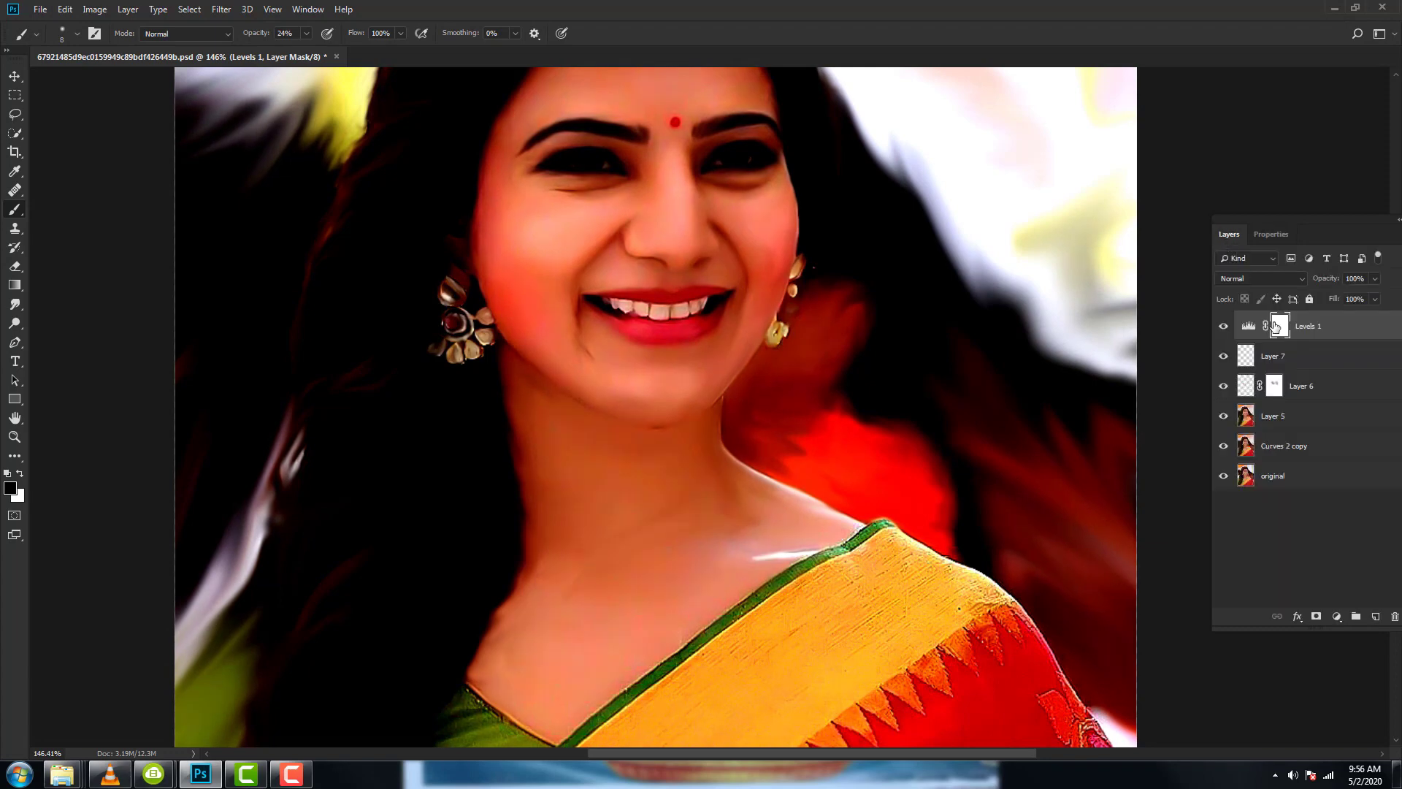
key("ctrl+i")
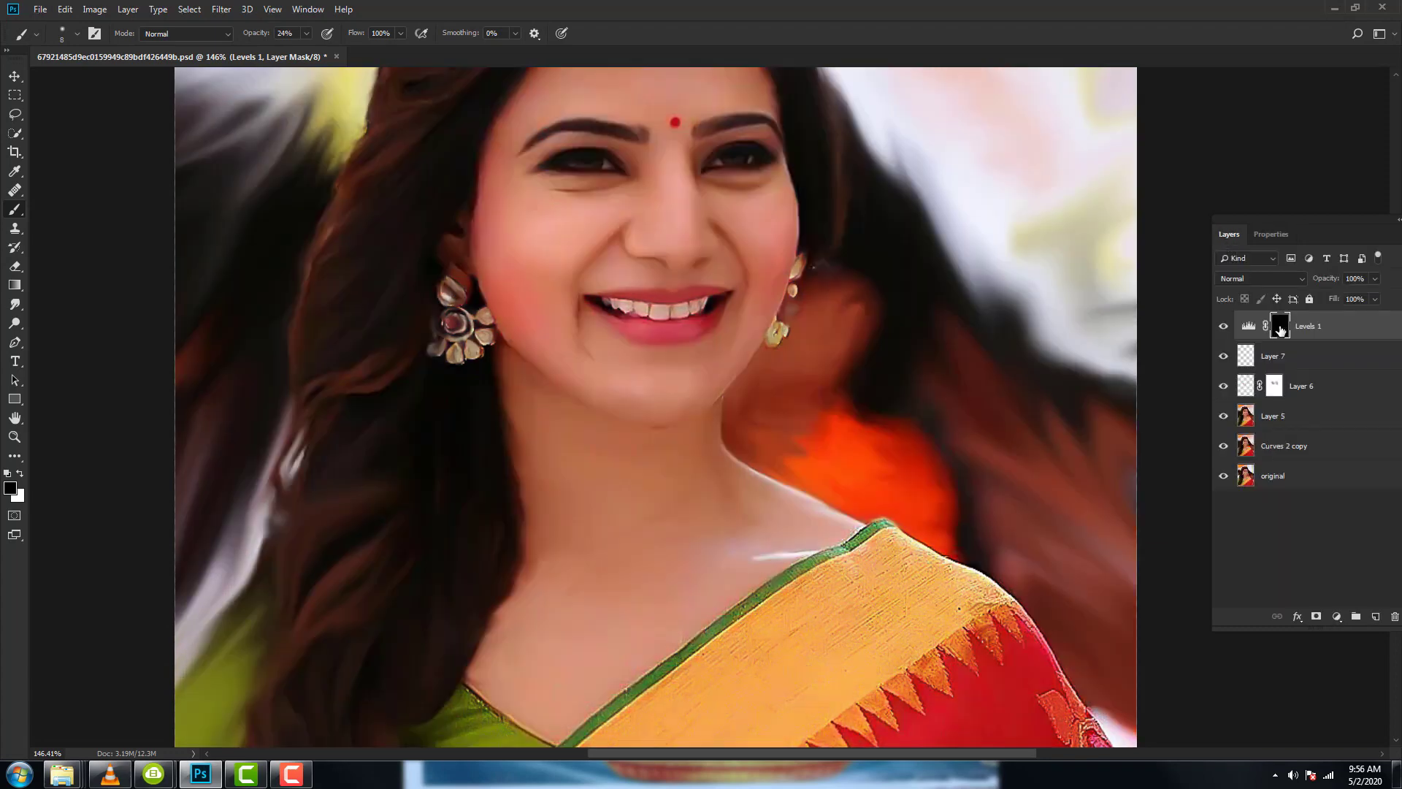
left_click_drag(637, 324, 633, 372)
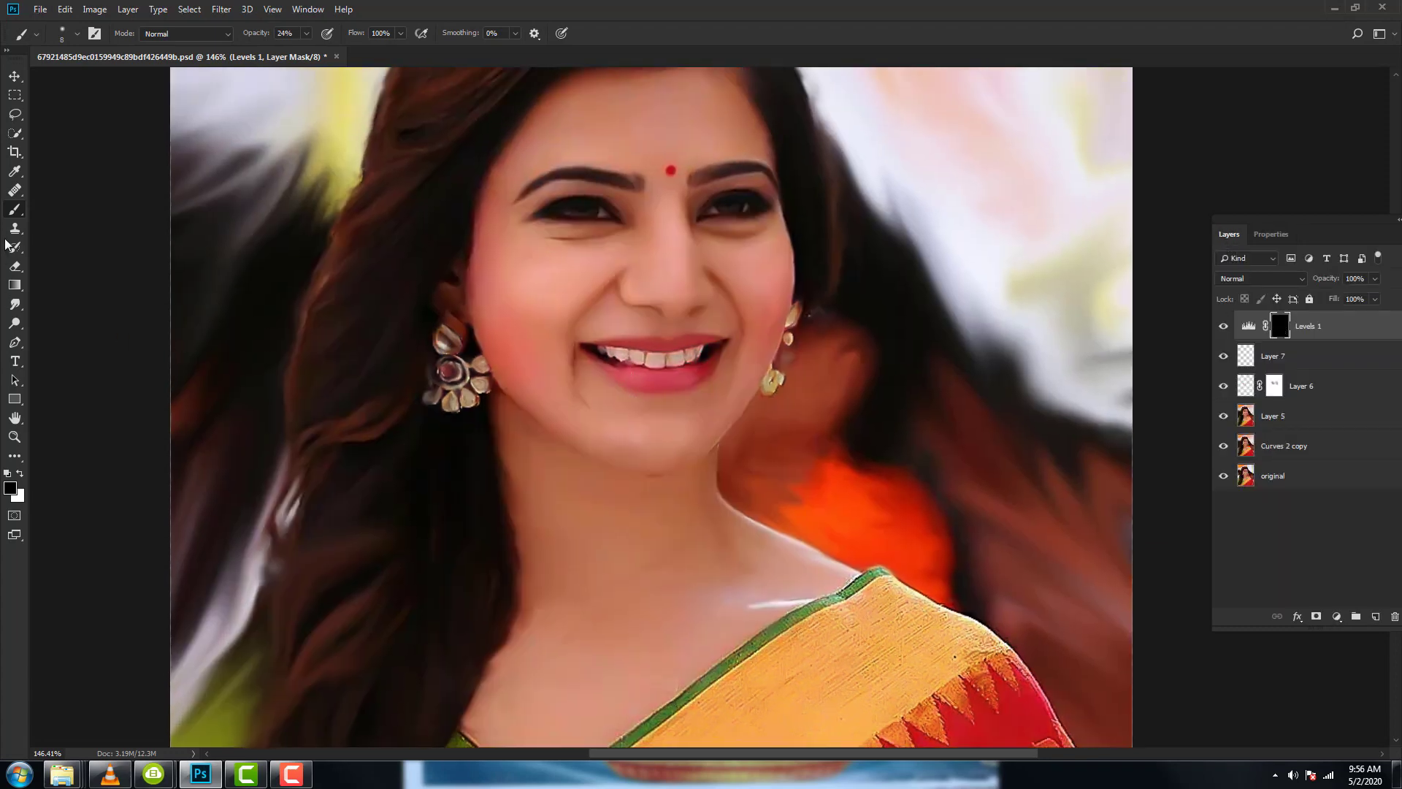
left_click(21, 476)
key("bracketright")
key("bracketright")
key("bracketright")
key("bracketright")
key("bracketright")
key("bracketright")
key("bracketright")
key("bracketright")
Paint white on the Levels 1 mask around the image edges with a size 600 brush.
left_click(645, 292)
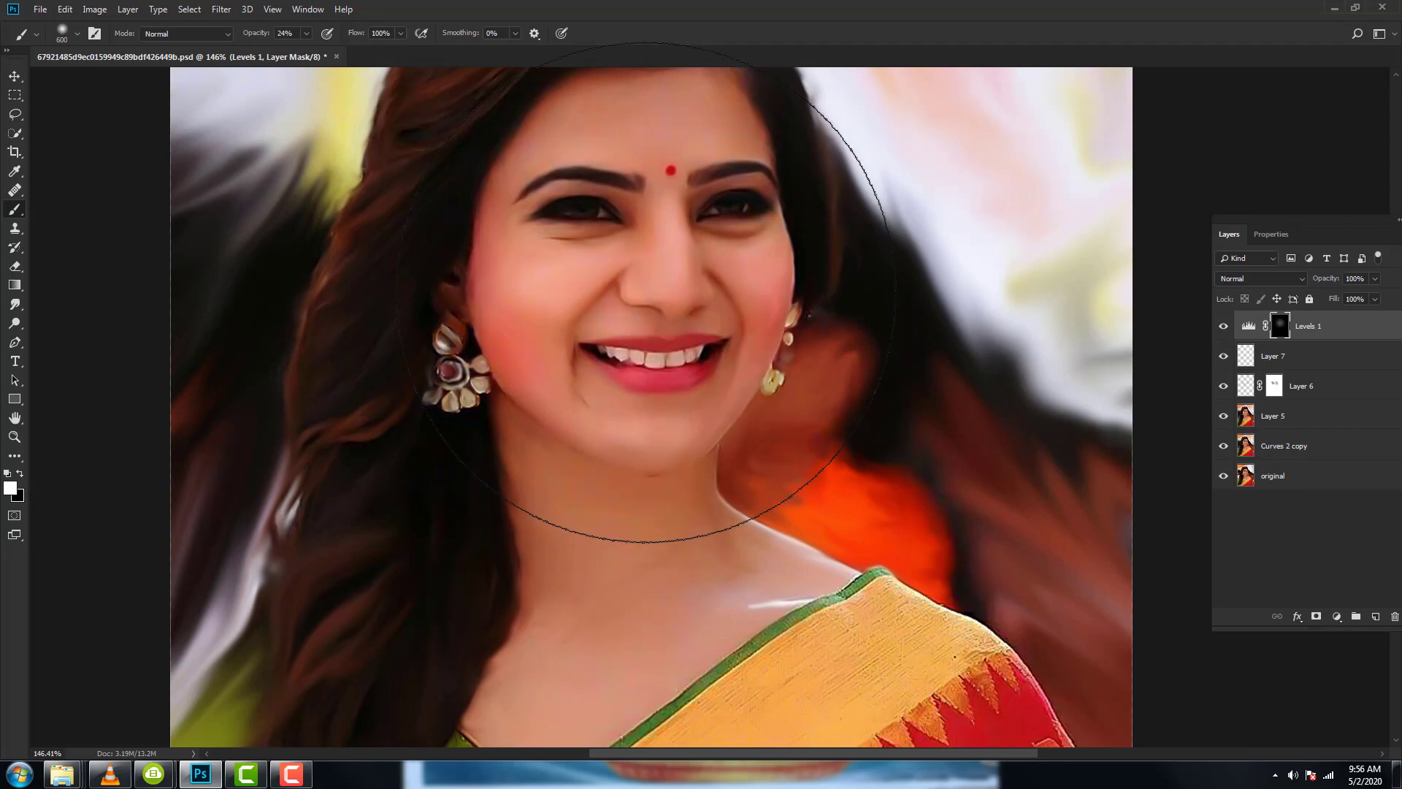
left_click_drag(645, 292, 695, 579)
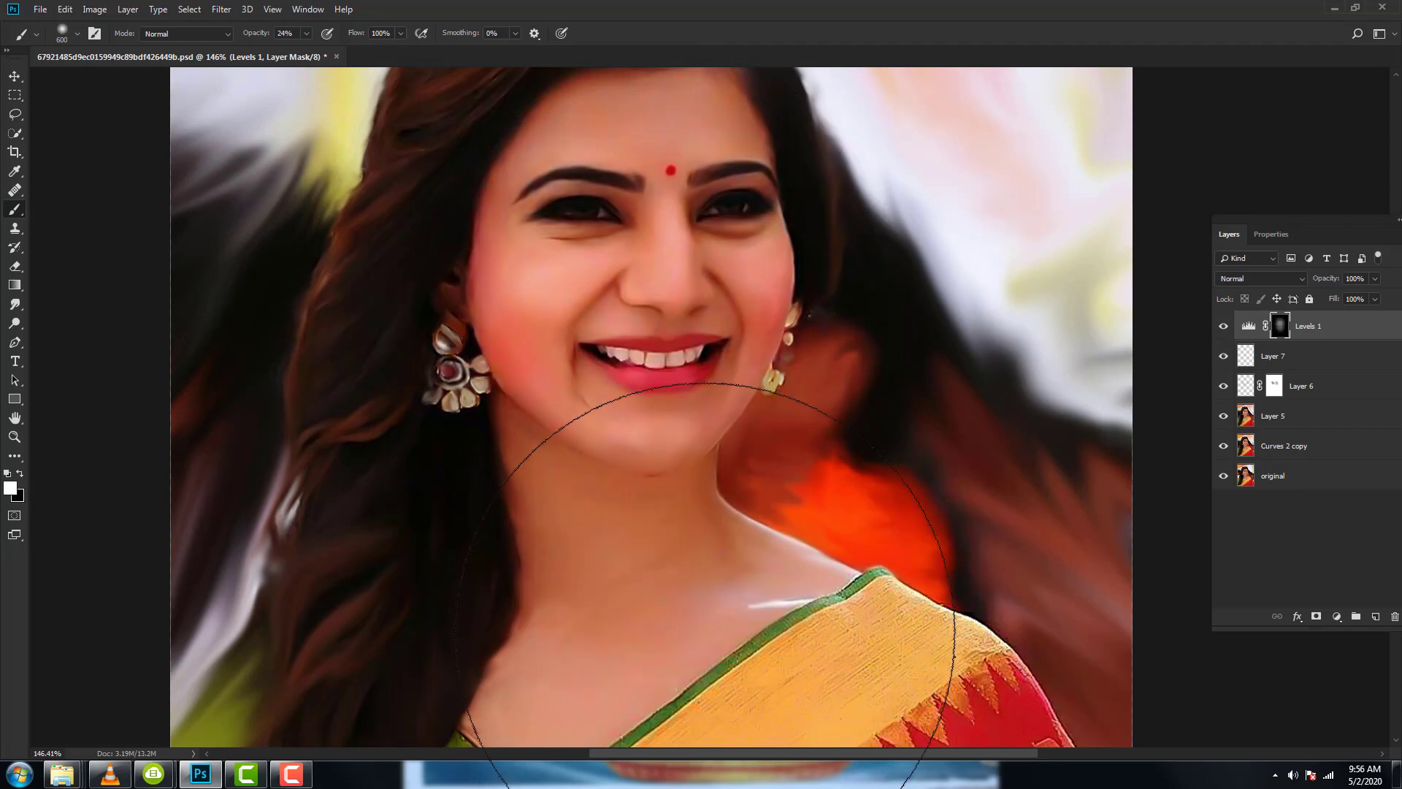
scroll(701, 549, "down", 3)
scroll(701, 549, "down", 2)
scroll(738, 438, "up", 3)
scroll(739, 438, "up", 3)
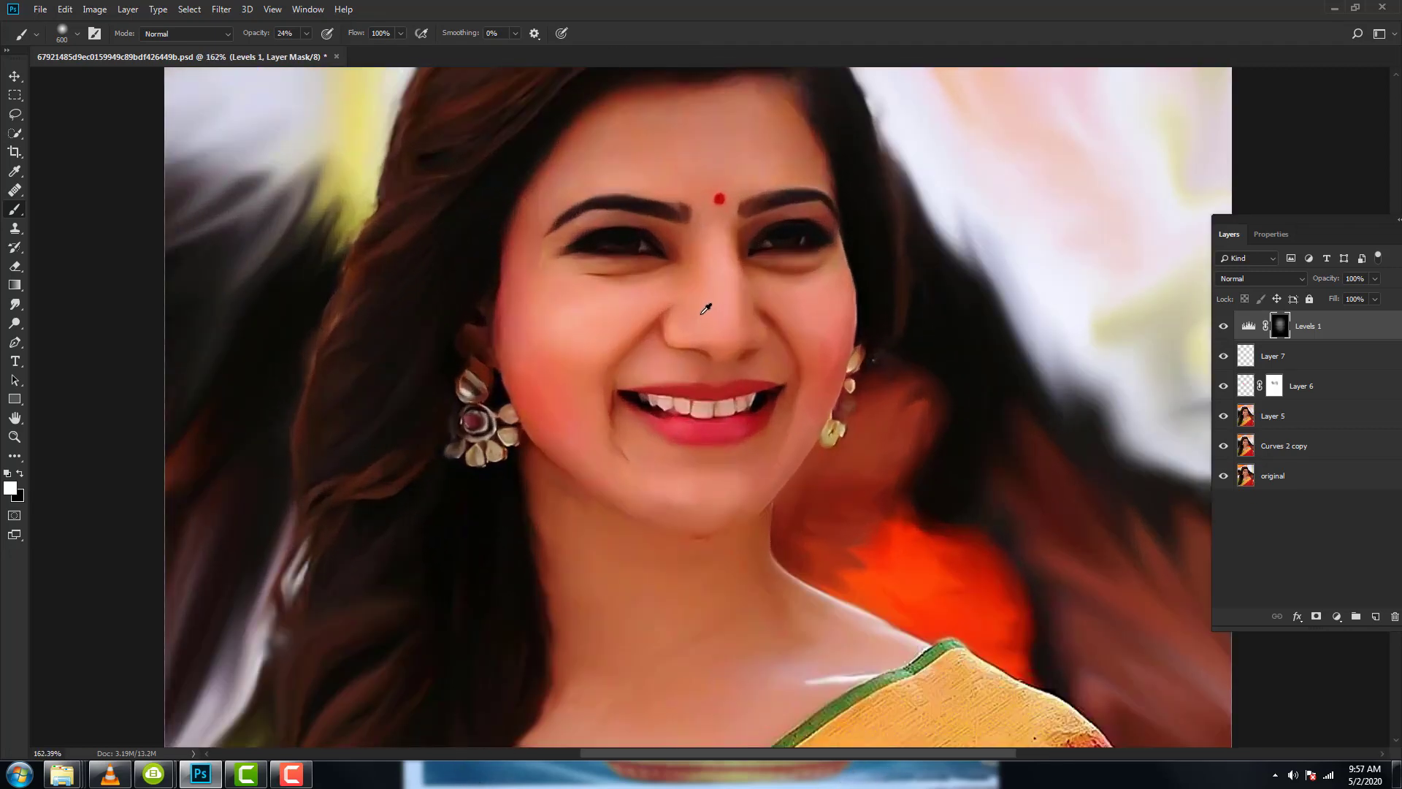
Blend Levels 1 in Soft Light and lower its opacity to 58%.
left_click(1268, 279)
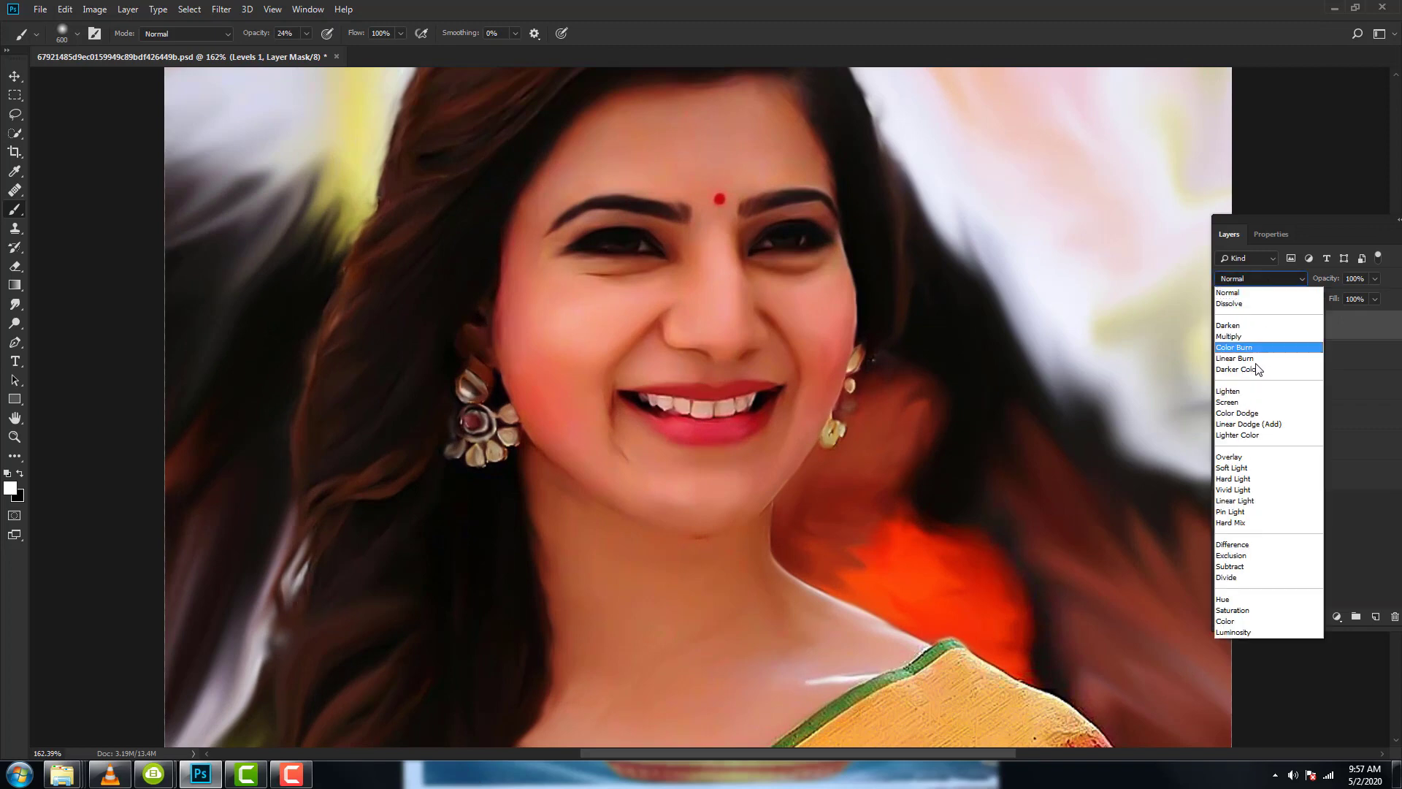
left_click(1233, 473)
left_click(1223, 326)
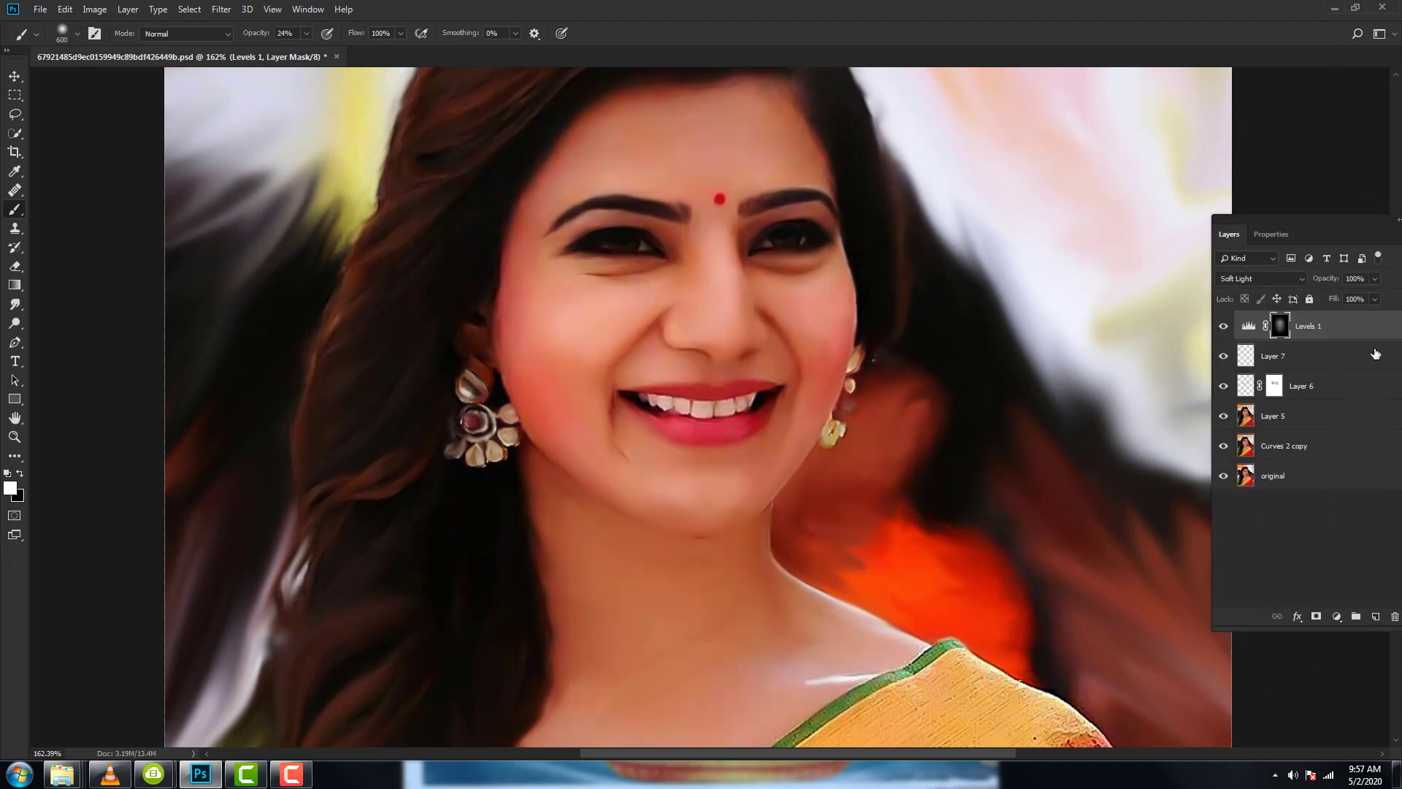
left_click(1373, 279)
scroll(892, 401, "down", 1)
scroll(895, 401, "down", 1)
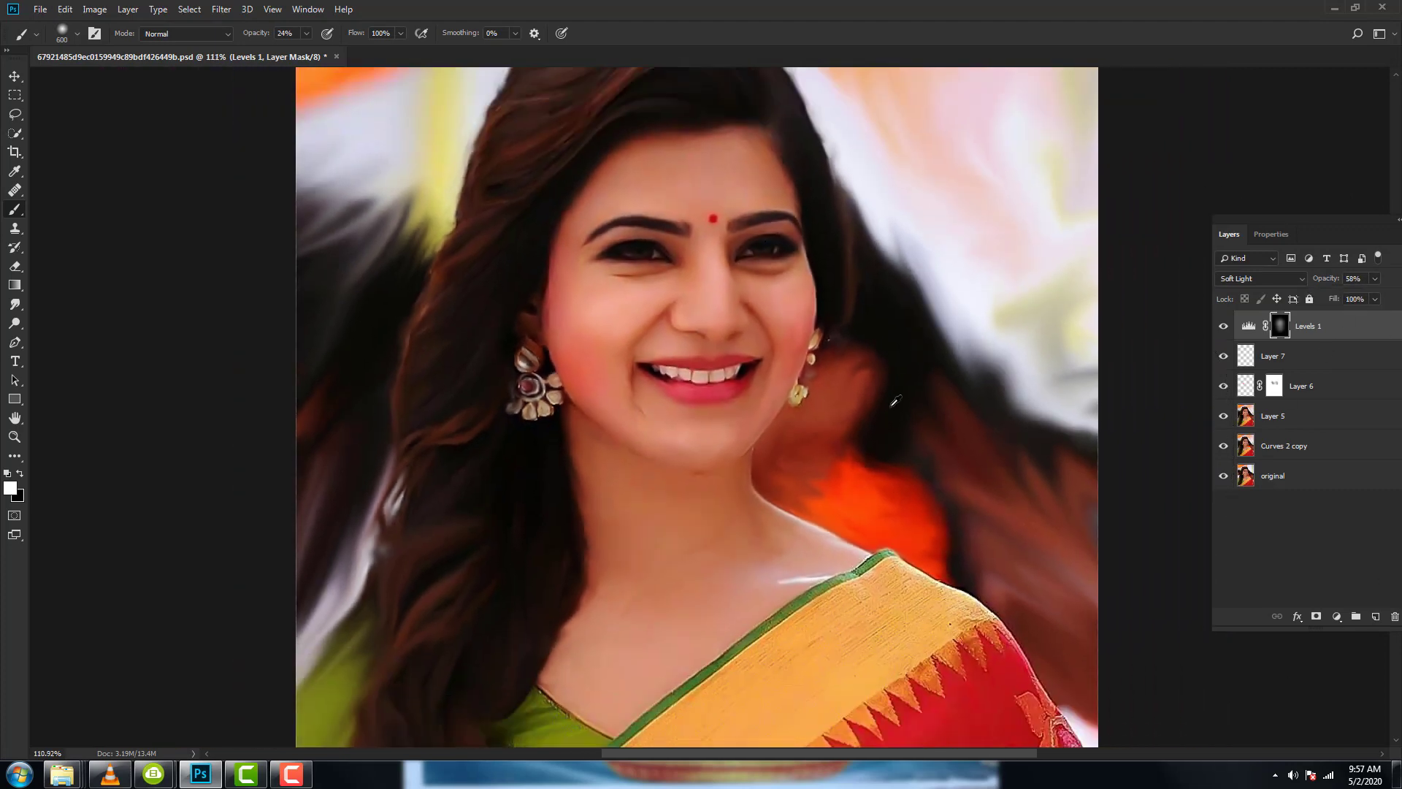
scroll(895, 400, "down", 1)
scroll(895, 401, "up", 1)
scroll(895, 401, "down", 1)
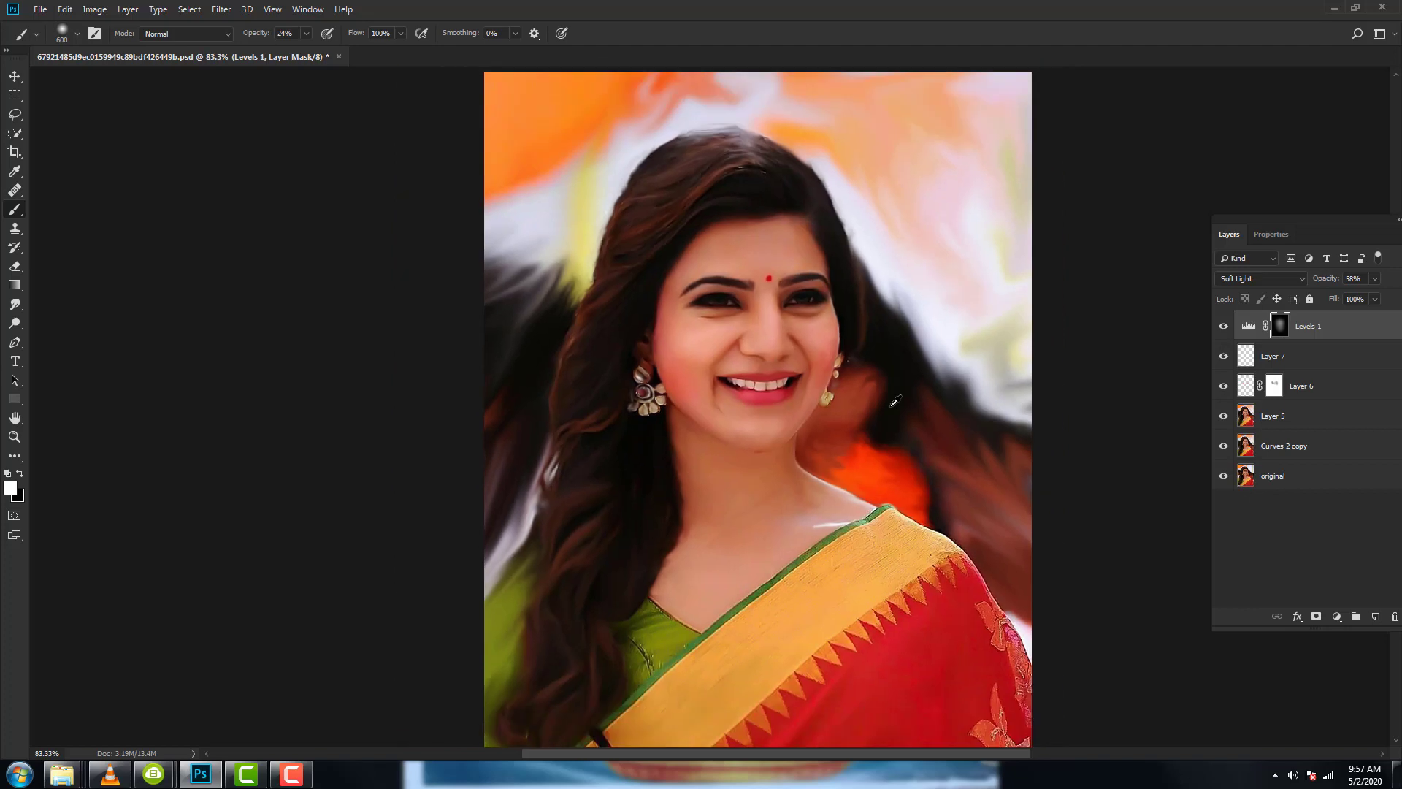
scroll(895, 401, "up", 1)
scroll(894, 401, "up", 1)
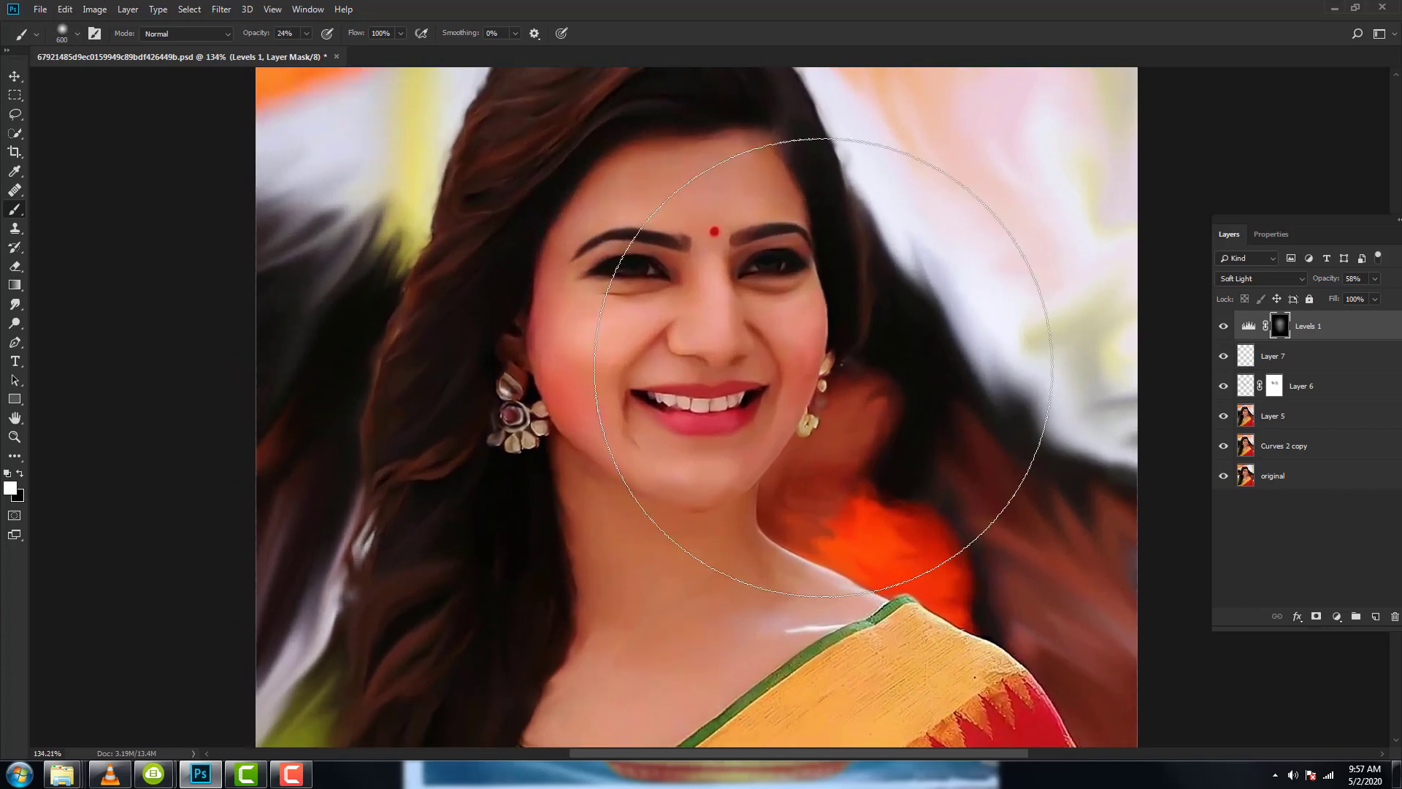
Add a new layer and set the foreground colour to orange sampled from the saree.
left_click(1375, 615)
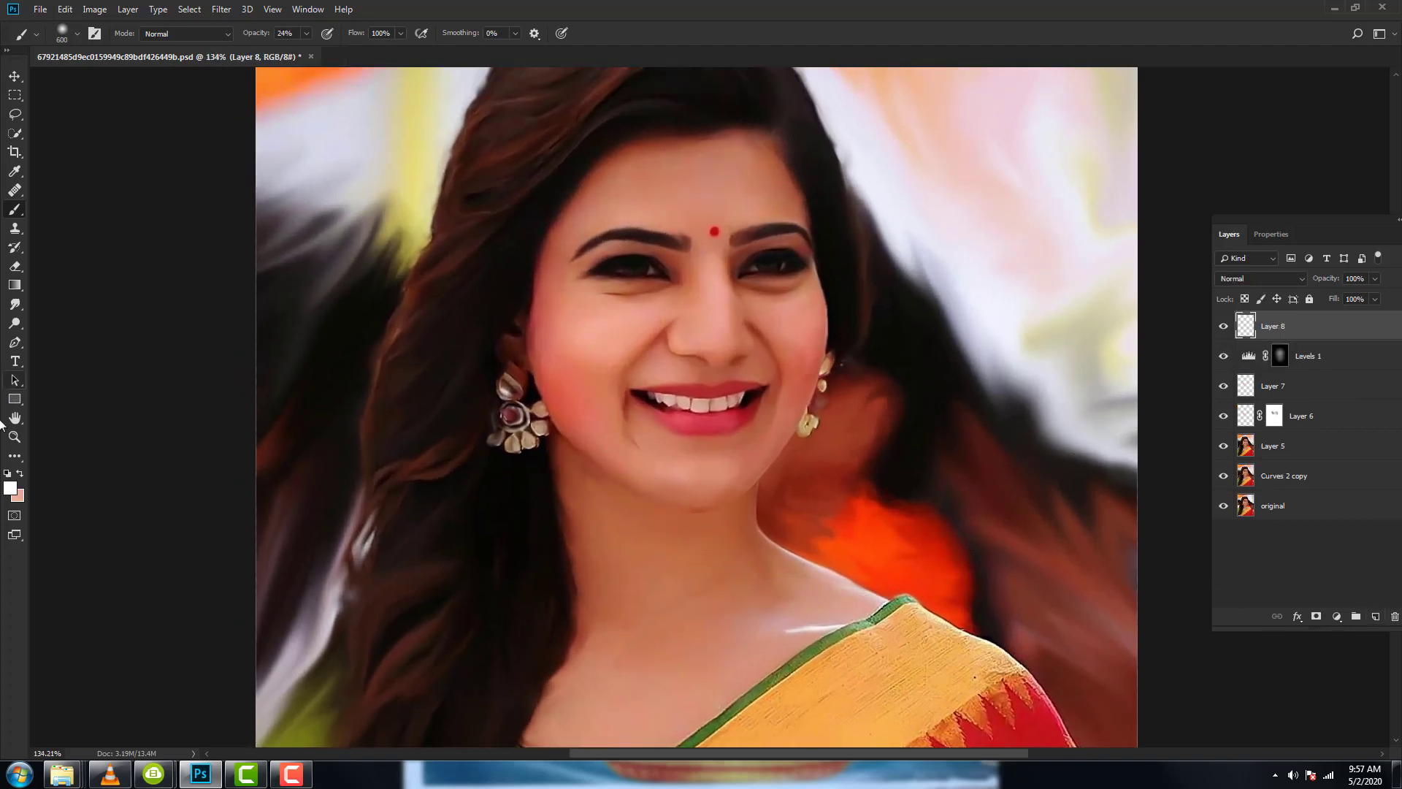
left_click(10, 488)
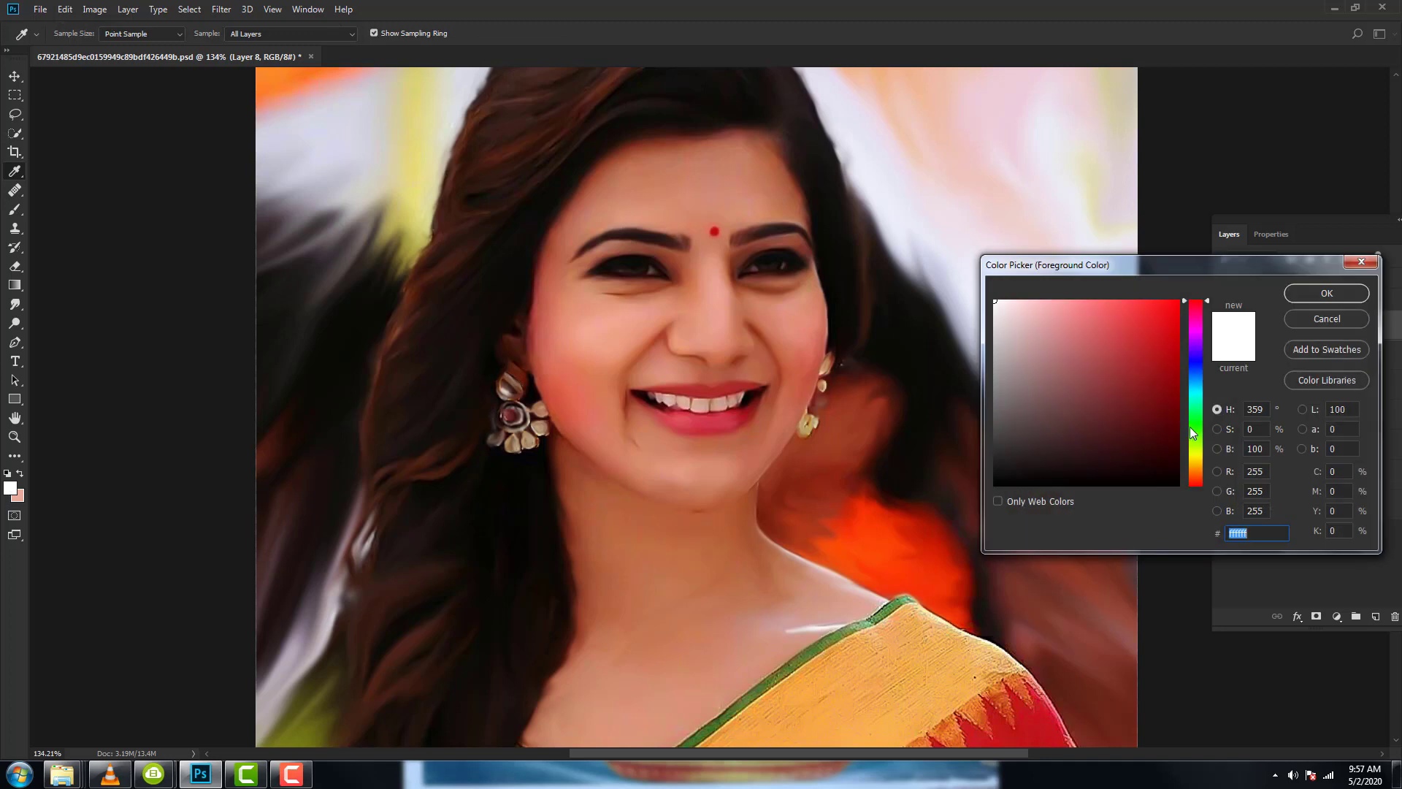
left_click_drag(1199, 454, 1199, 462)
left_click(840, 703)
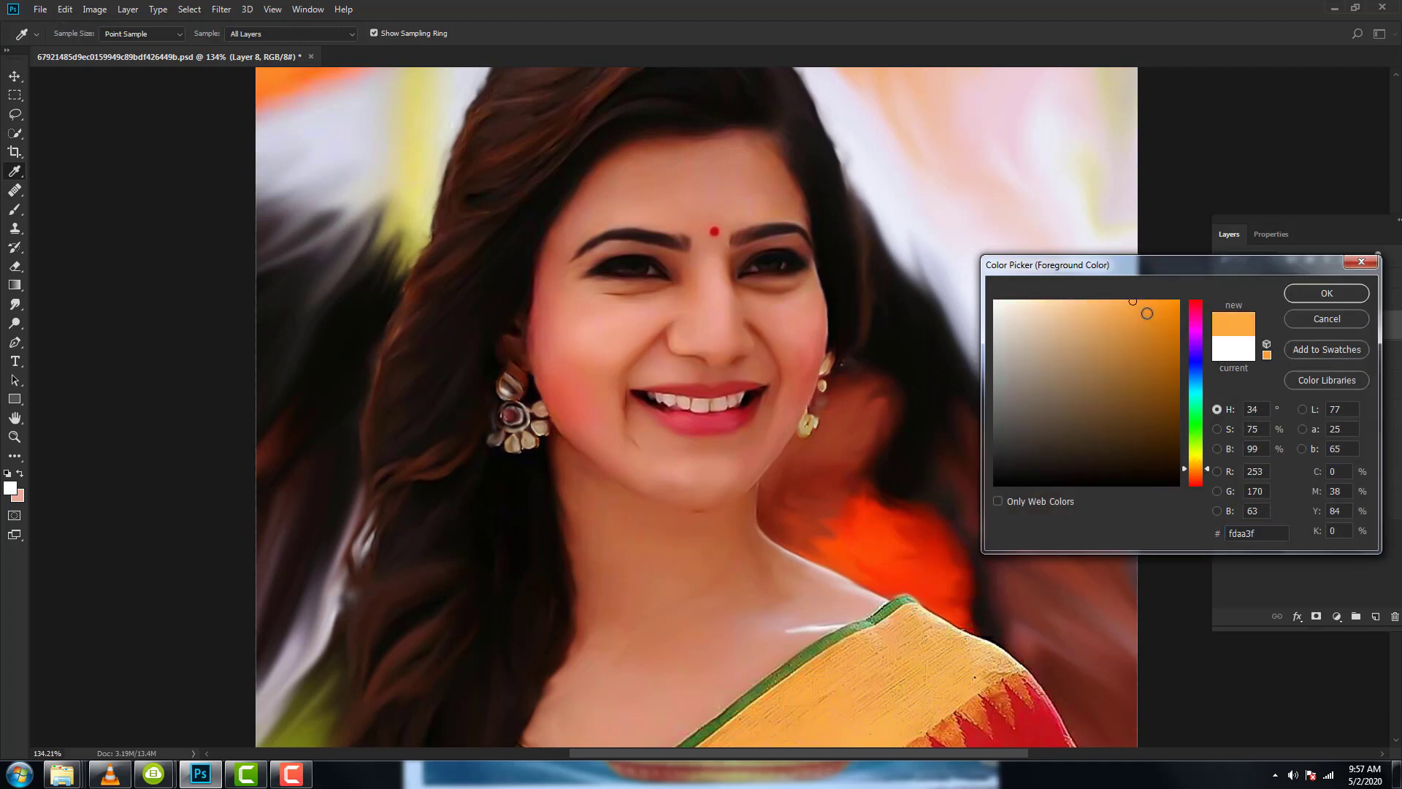
left_click(1295, 296)
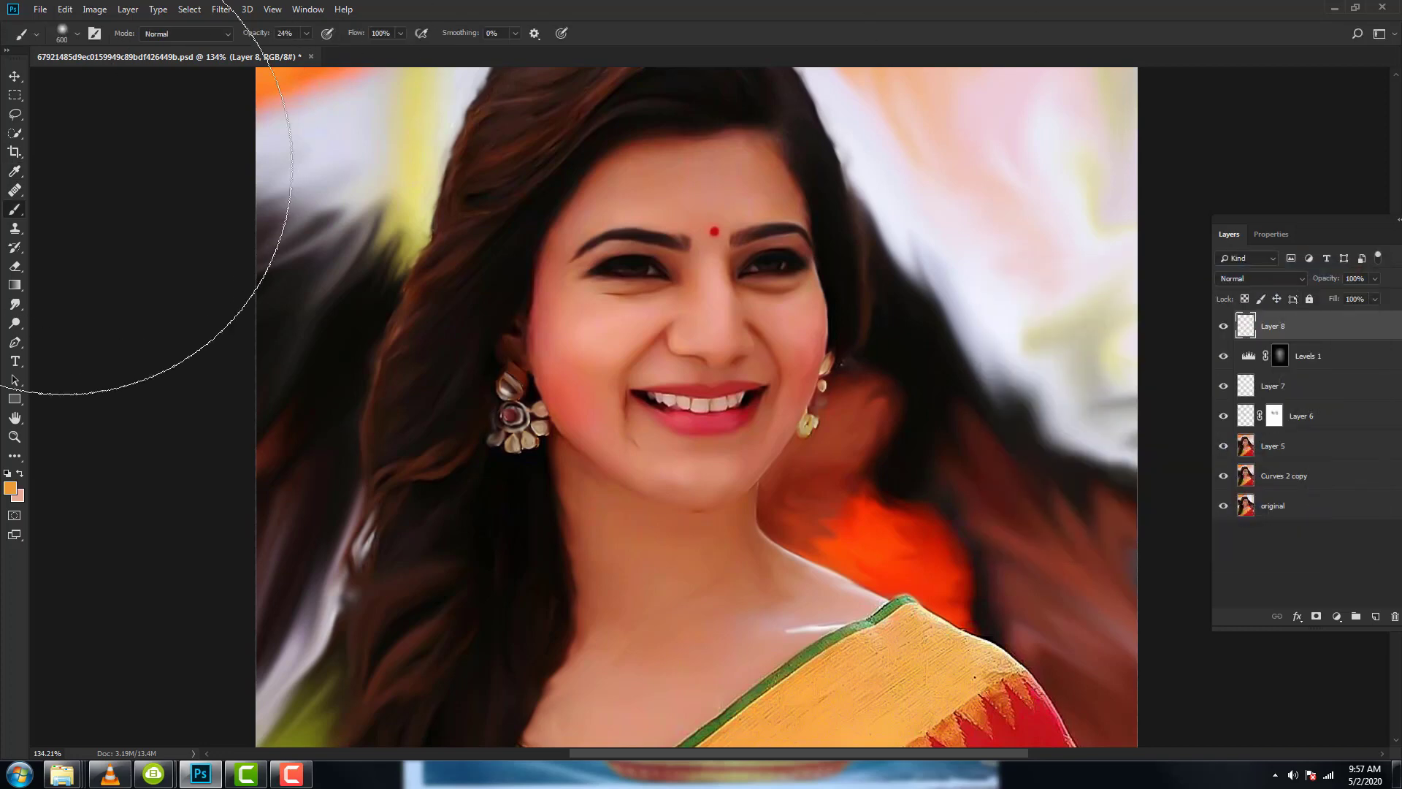
Build an orange-to-white gradient and drag it bottom to top across Layer 8.
left_click(15, 285)
left_click(101, 35)
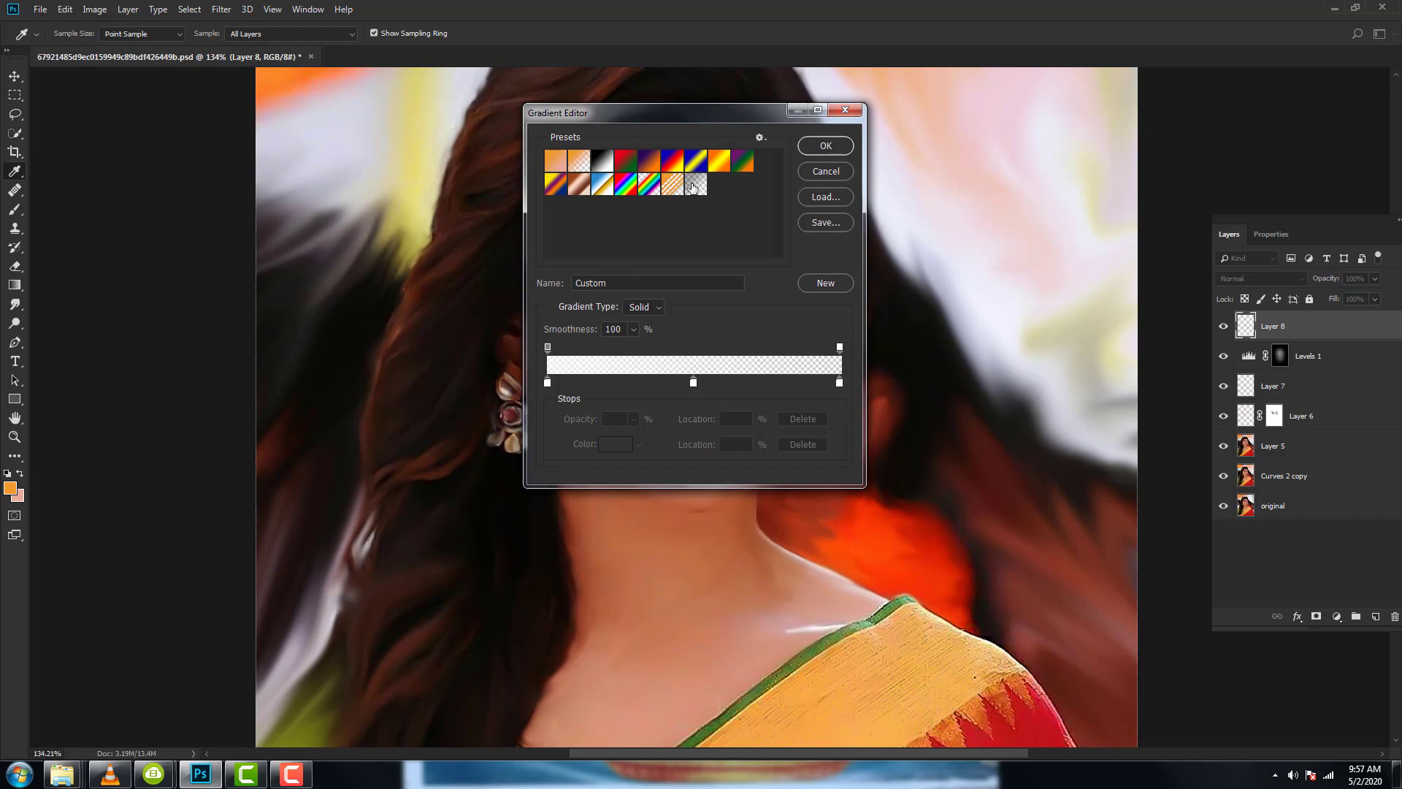
left_click(695, 187)
left_click(547, 382)
left_click(616, 444)
left_click(1142, 312)
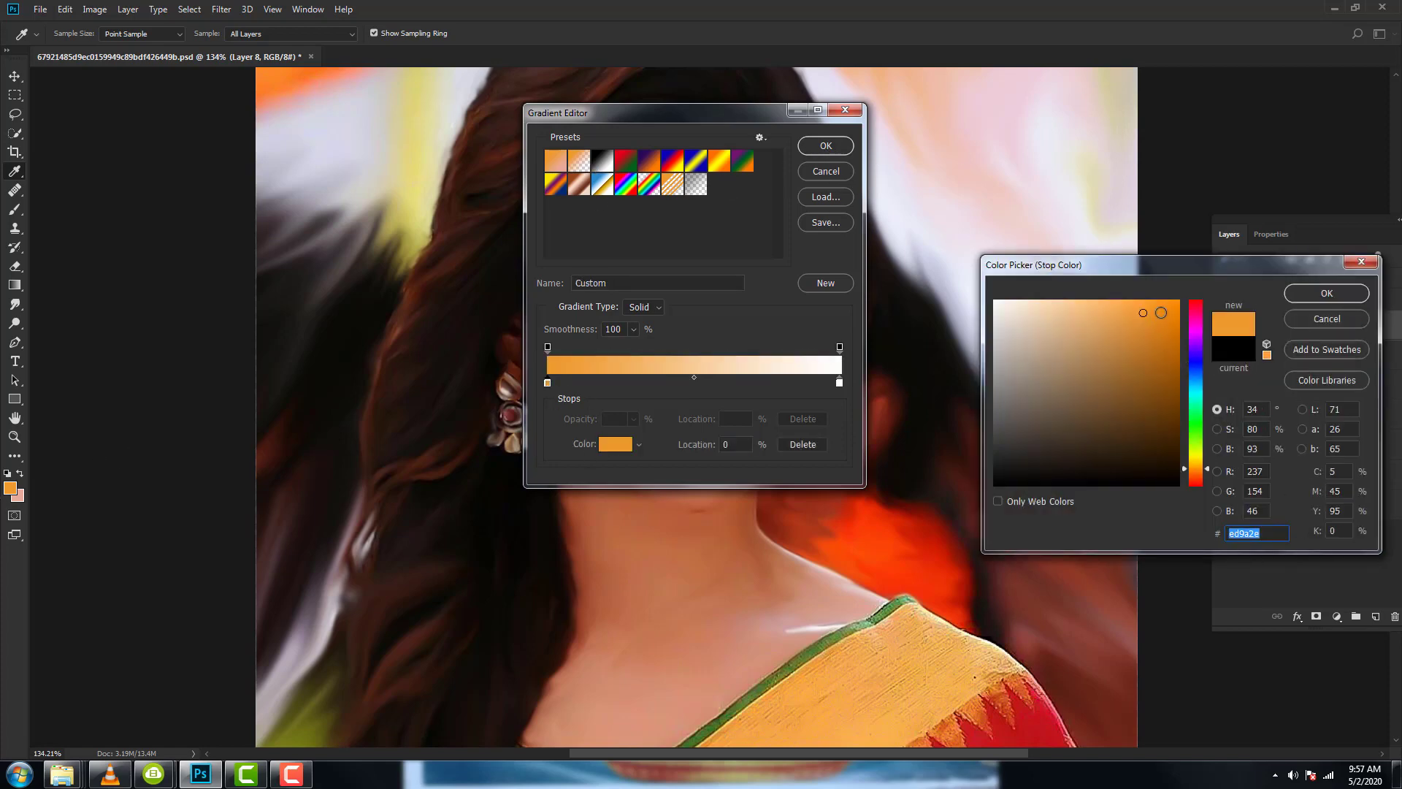
left_click(1161, 316)
left_click(1327, 293)
left_click(827, 146)
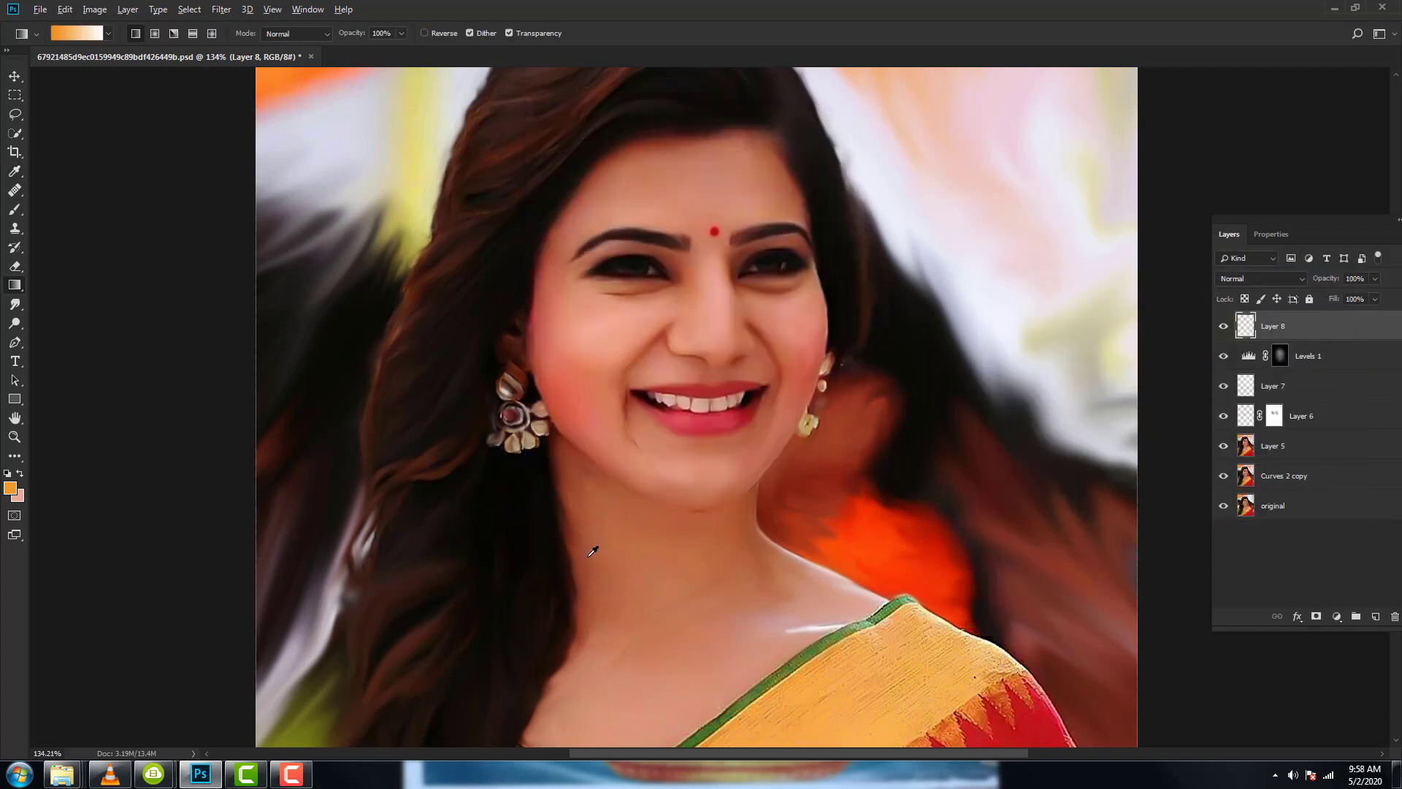
scroll(593, 552, "down", 3)
scroll(751, 398, "down", 2)
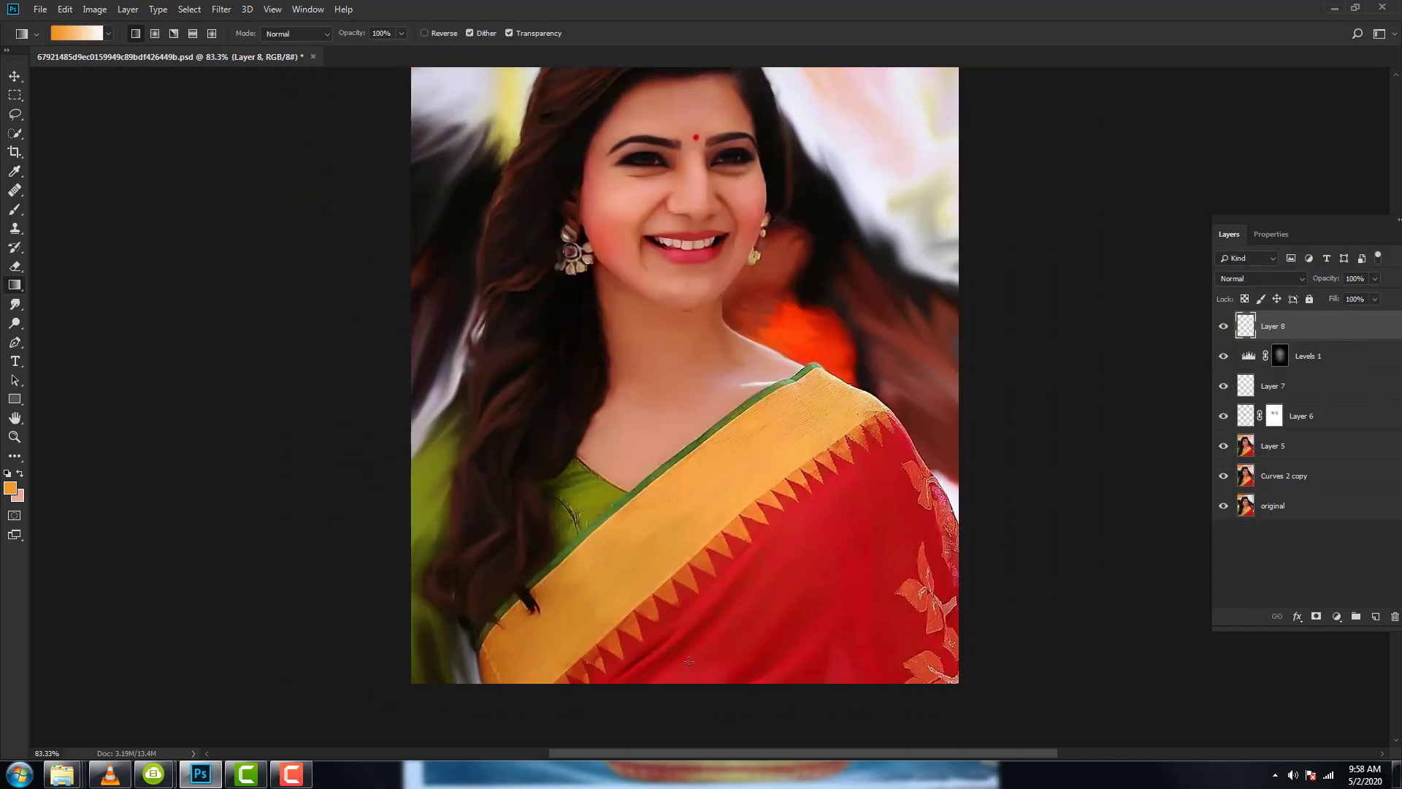
left_click_drag(689, 662, 703, 131)
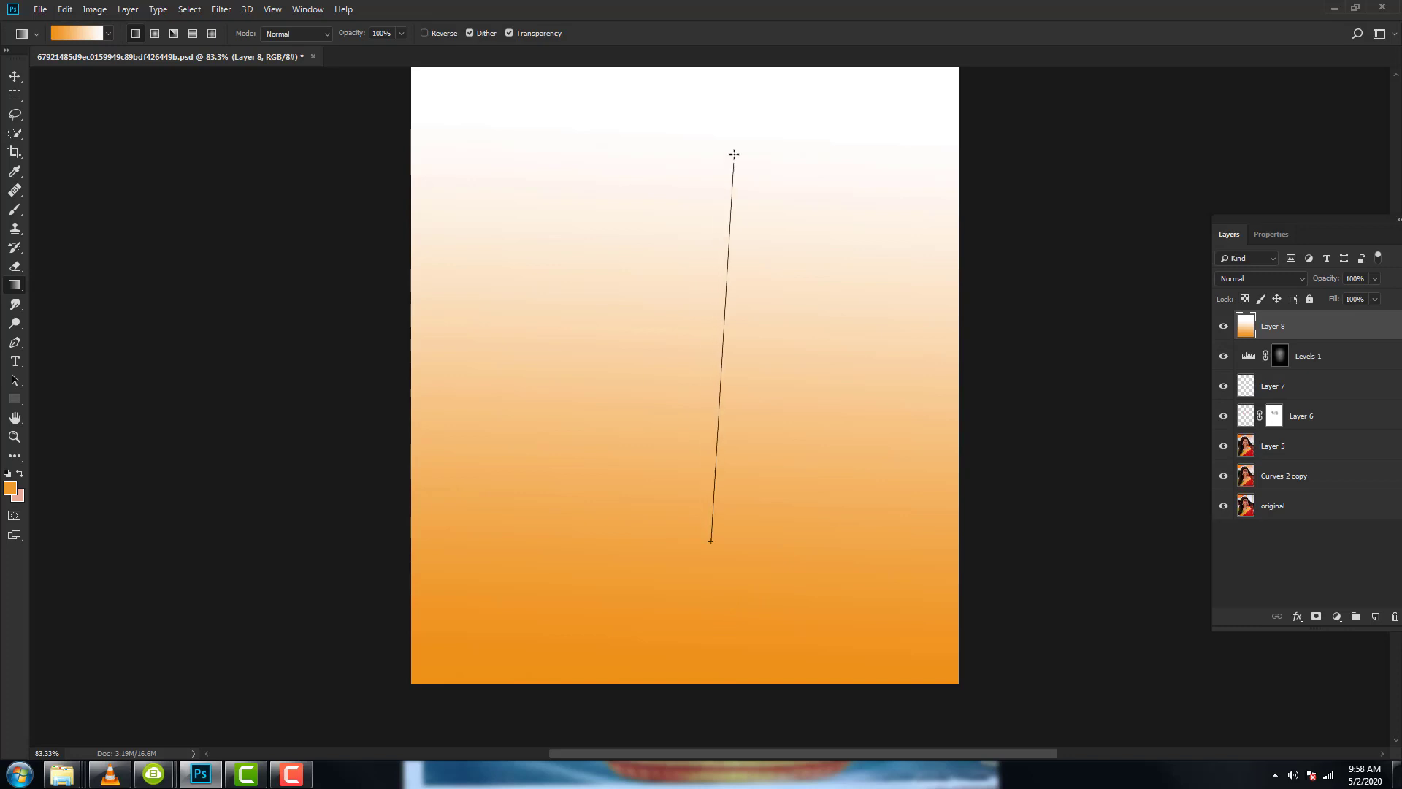
Redraw the gradient, mask Layer 8 and cut an oval hole revealing the portrait.
left_click_drag(711, 511, 708, 81)
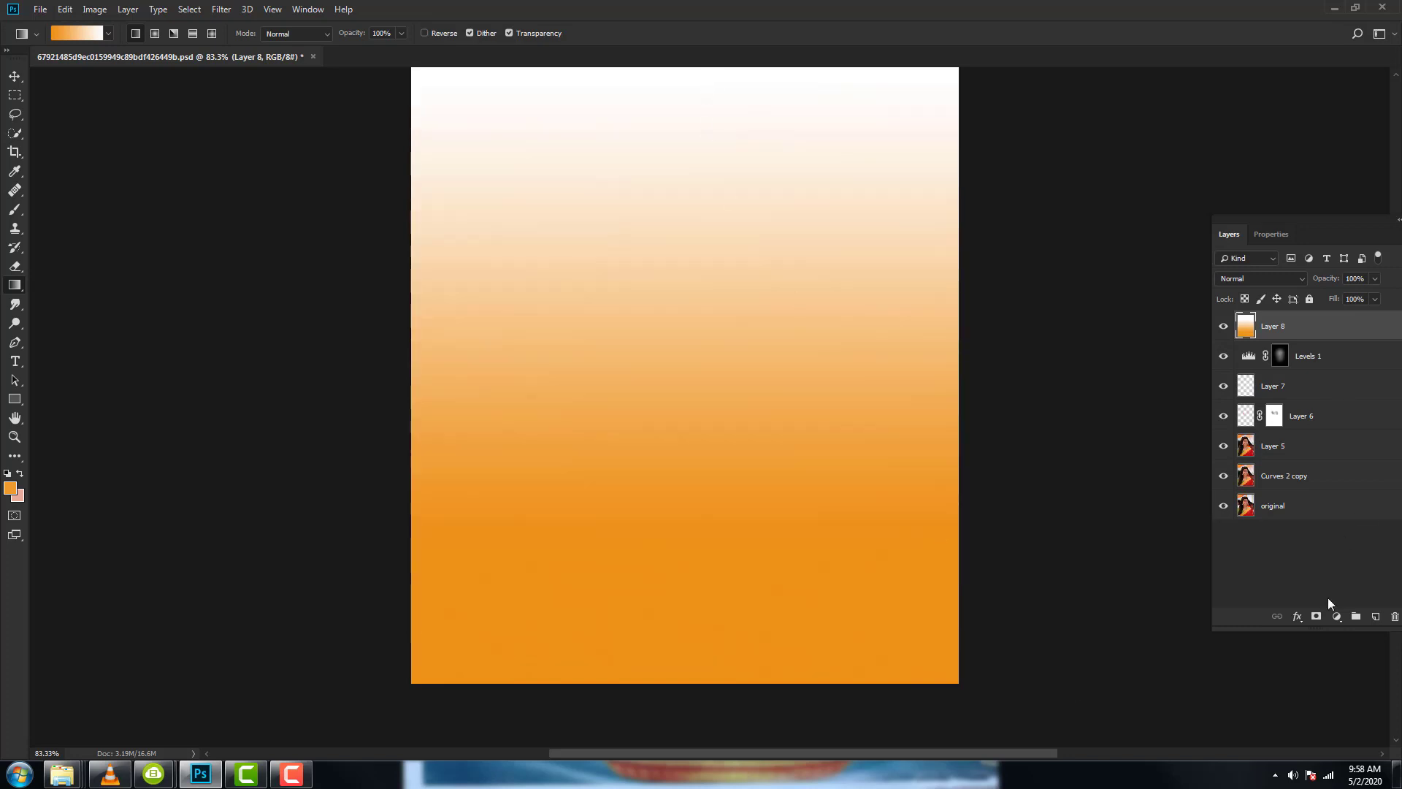
left_click(1316, 616)
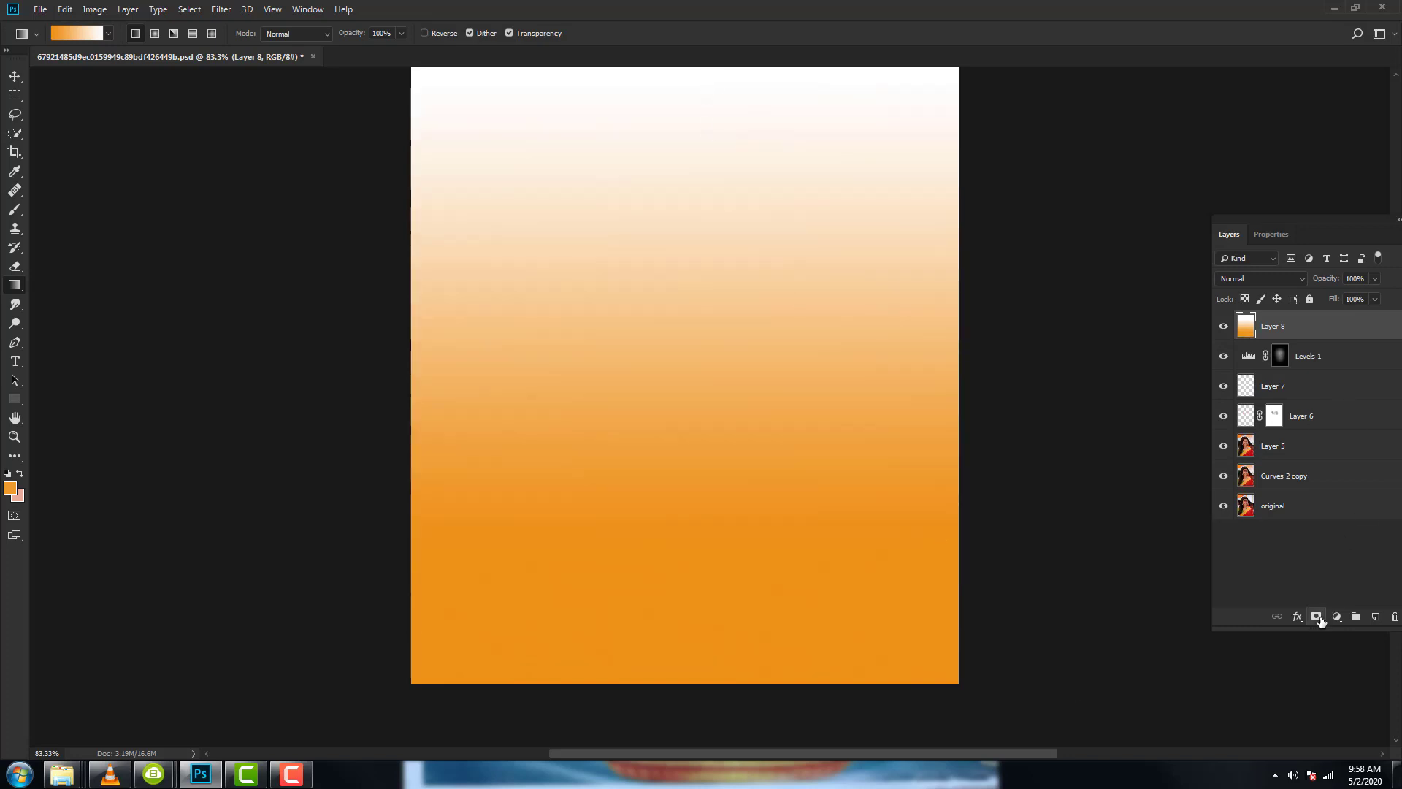
right_click(16, 101)
left_click(80, 108)
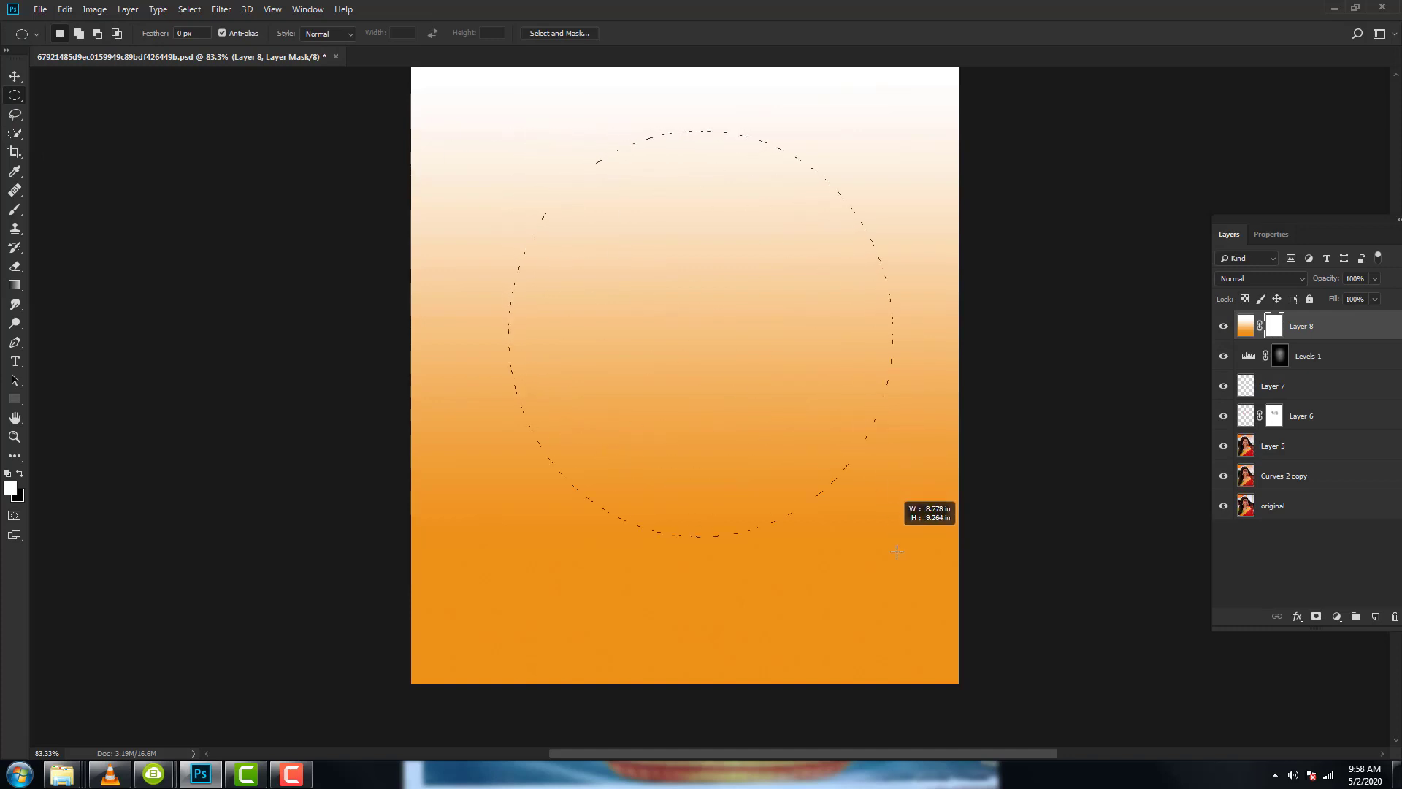
left_click_drag(834, 450, 949, 631)
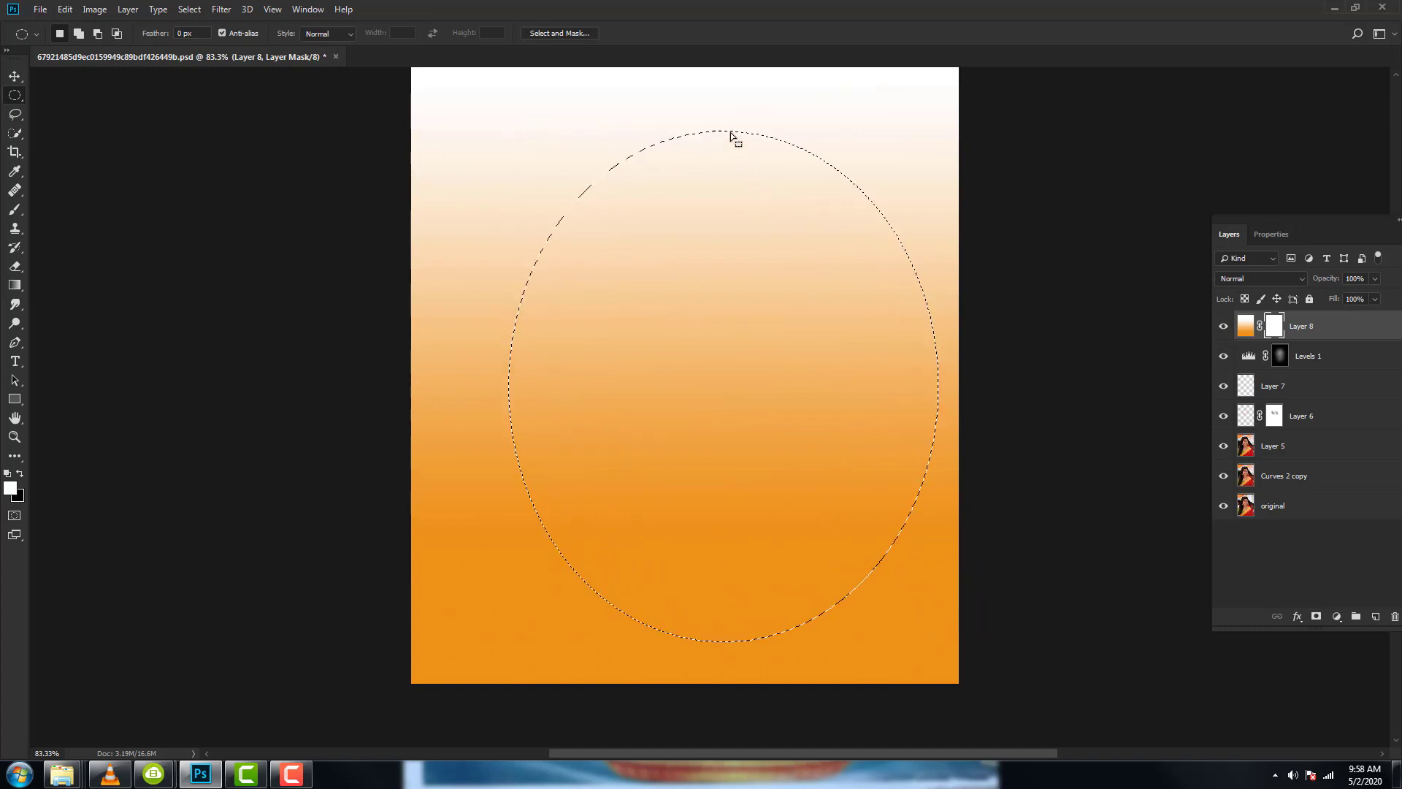
left_click_drag(731, 132, 705, 120)
key("Delete")
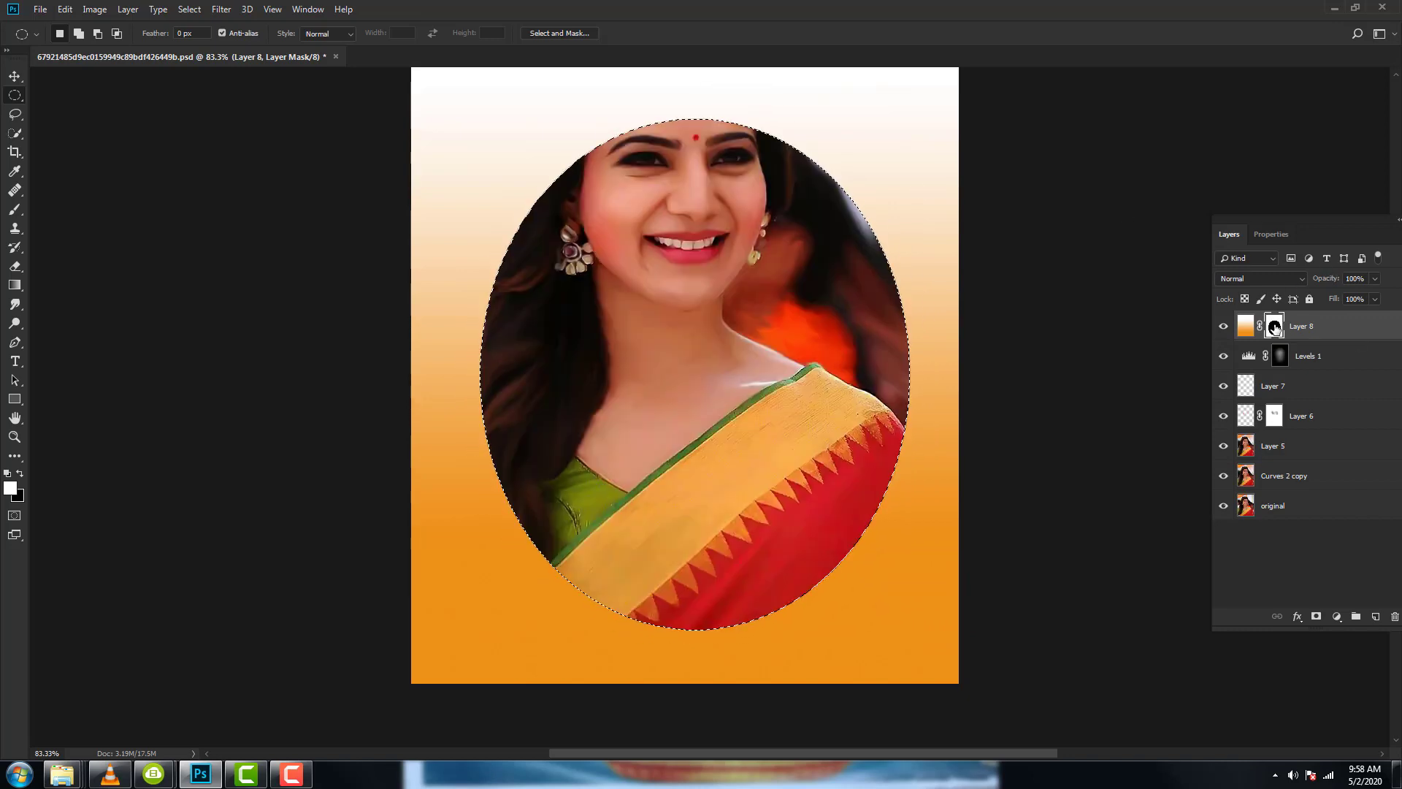
key("ctrl+d")
Give Layer 8's oval mask a 37.8 px feather and 78% density.
left_click(12, 82)
key("alt+bracketleft")
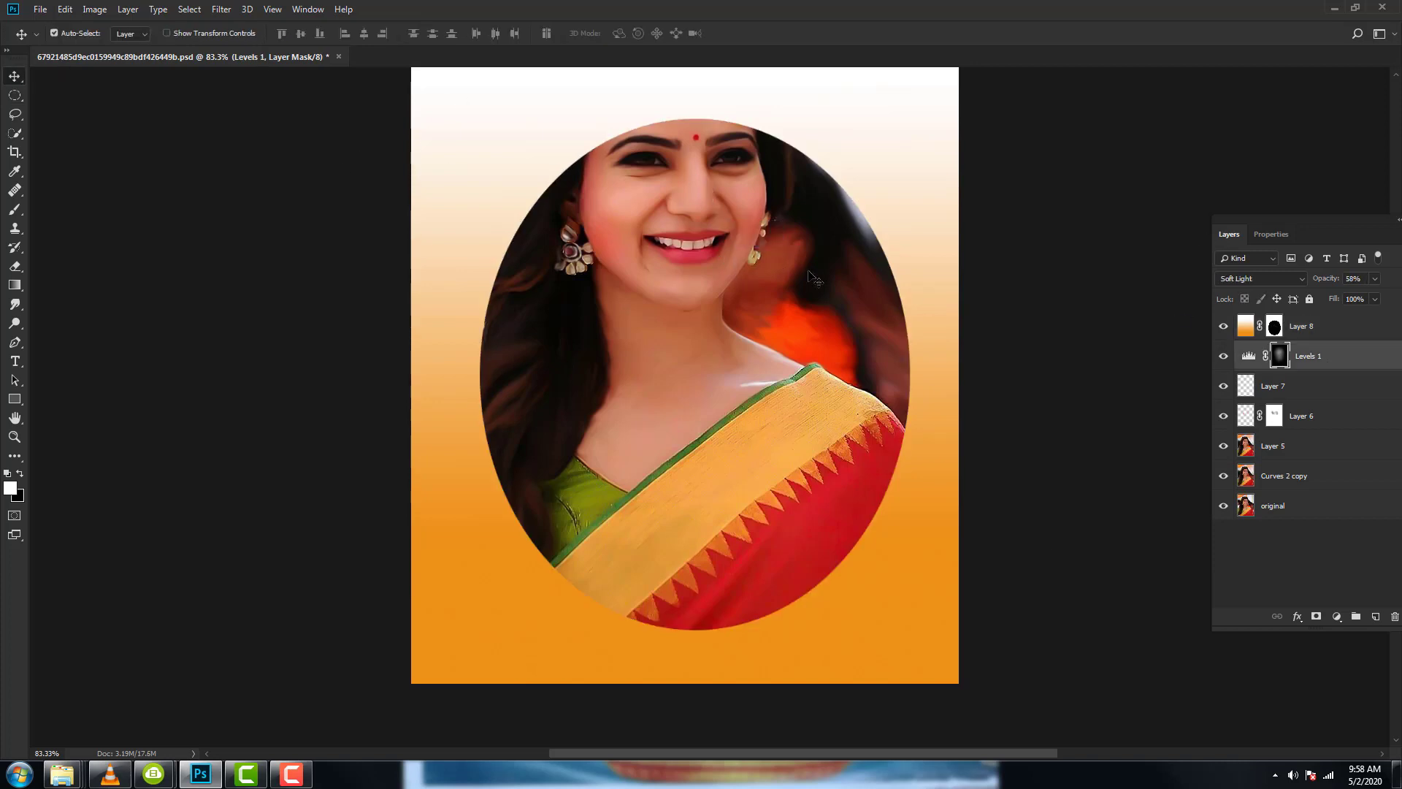
left_click(1277, 328)
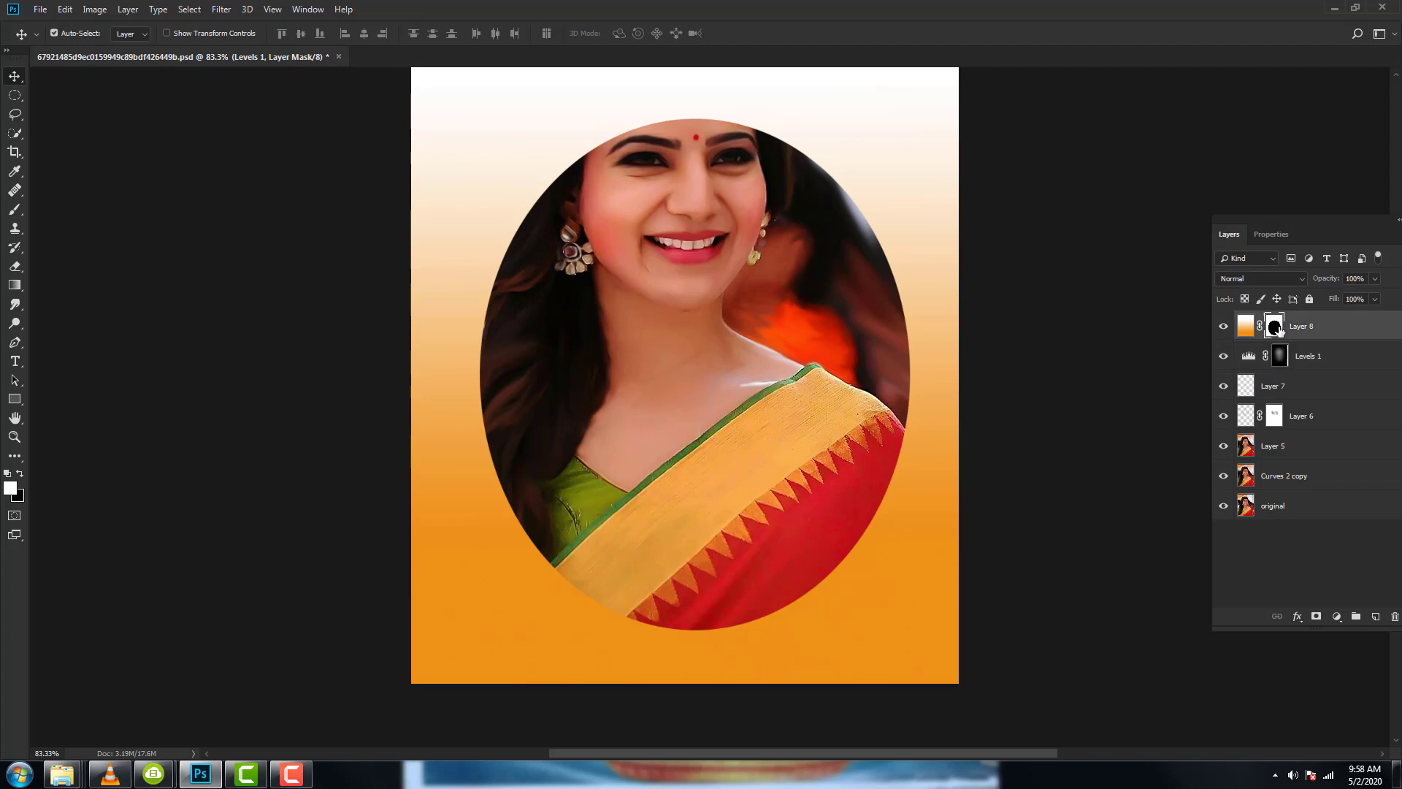
left_click(1266, 237)
left_click_drag(1228, 378, 1309, 379)
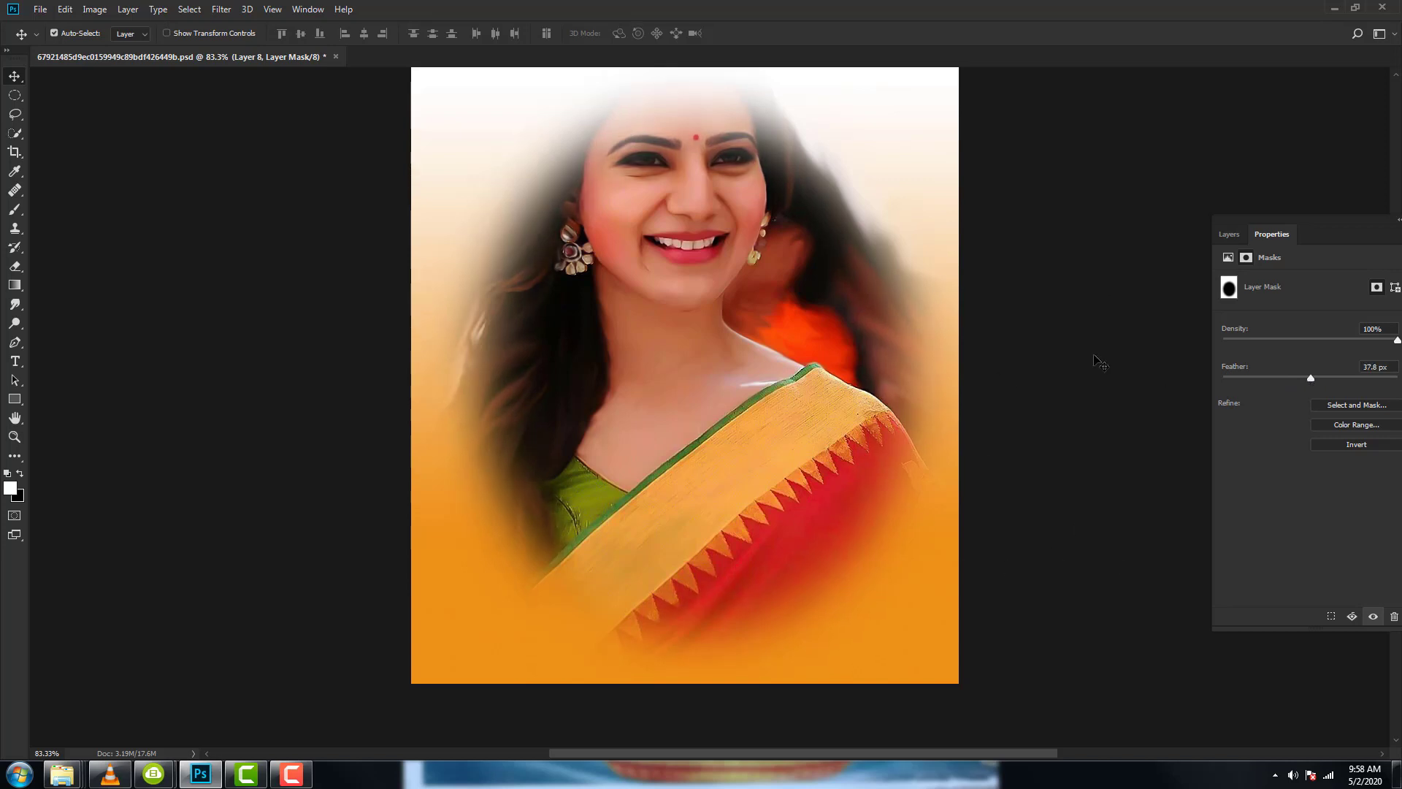
left_click_drag(1396, 339, 1359, 340)
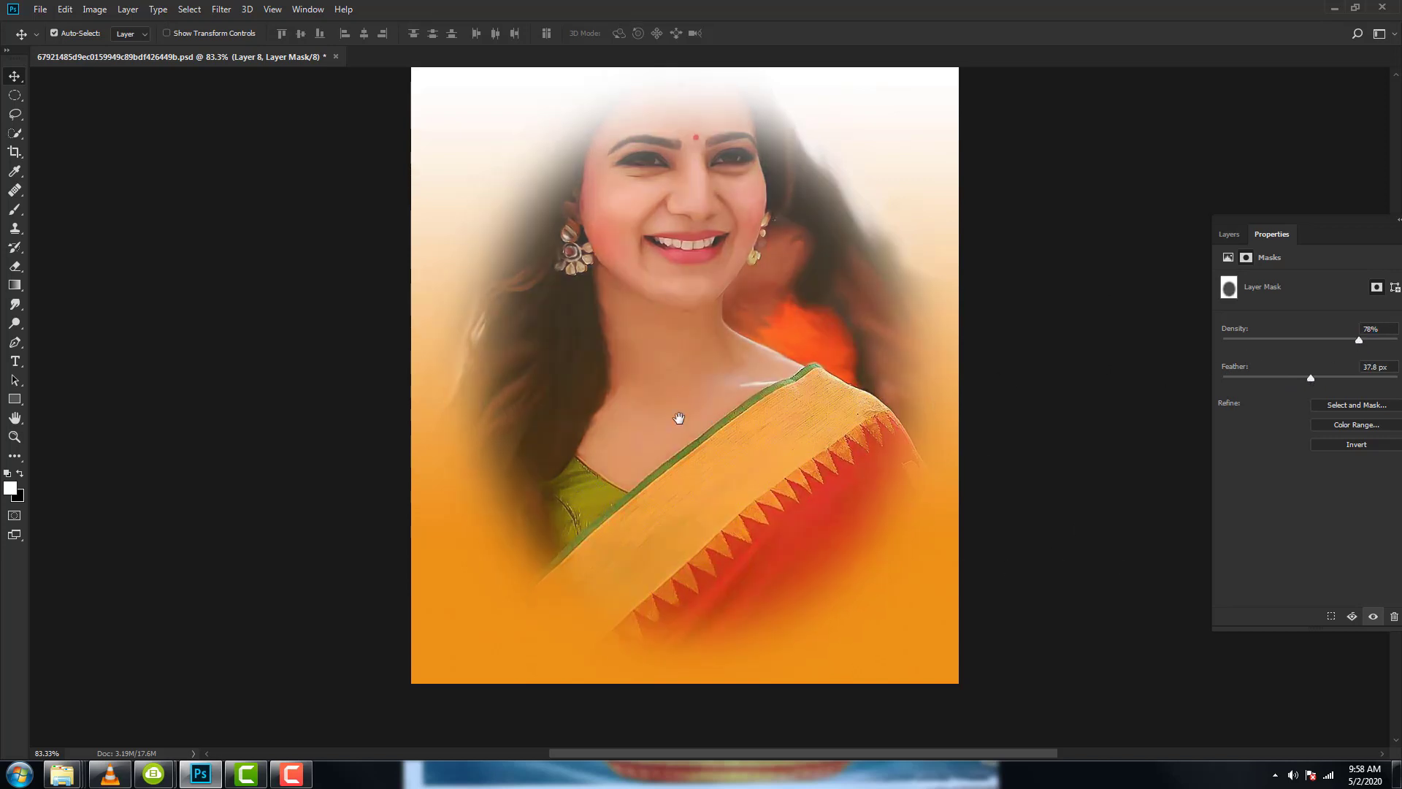
scroll(680, 473, "down", 2)
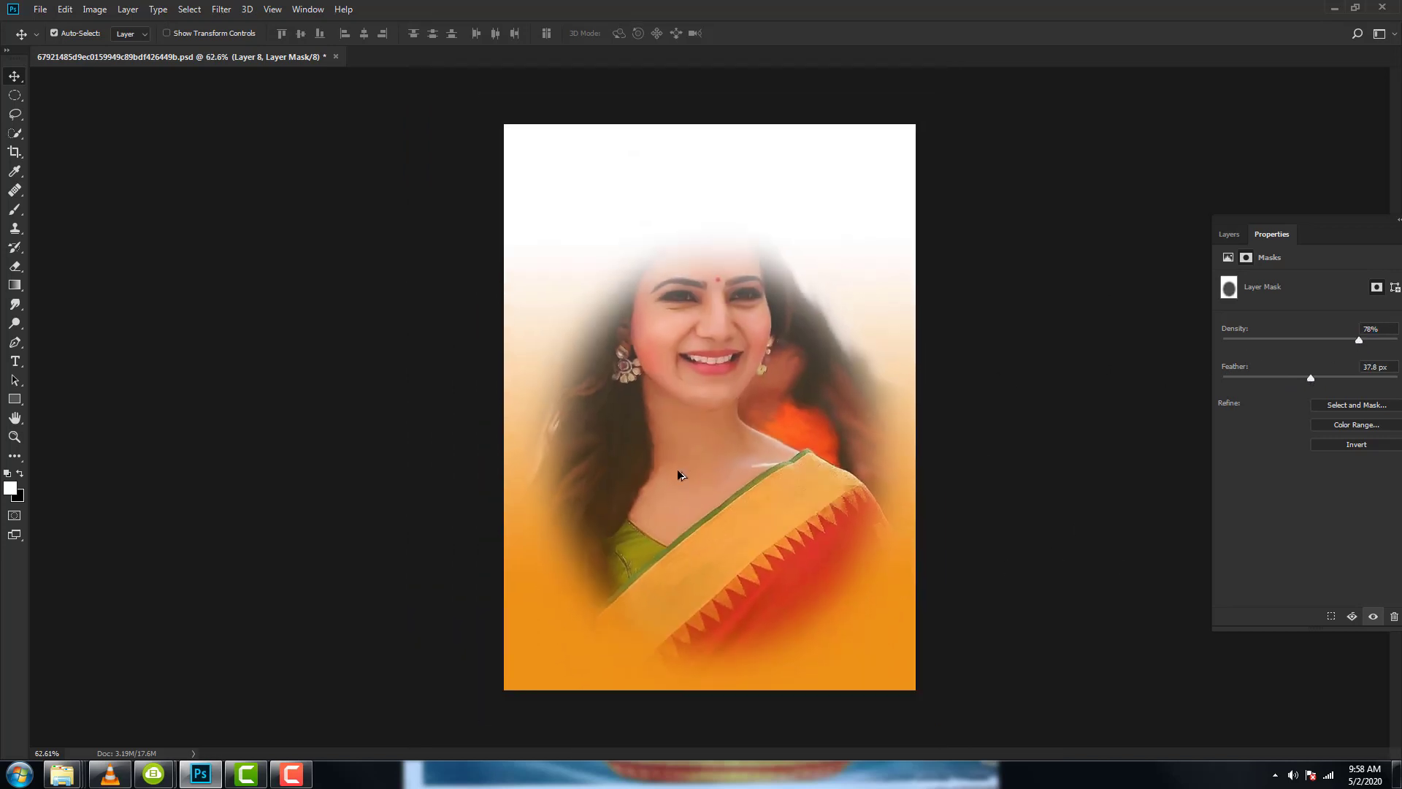
Set Layer 8 to Soft Light blending and toggle its visibility to compare.
left_click(1229, 235)
left_click(1260, 278)
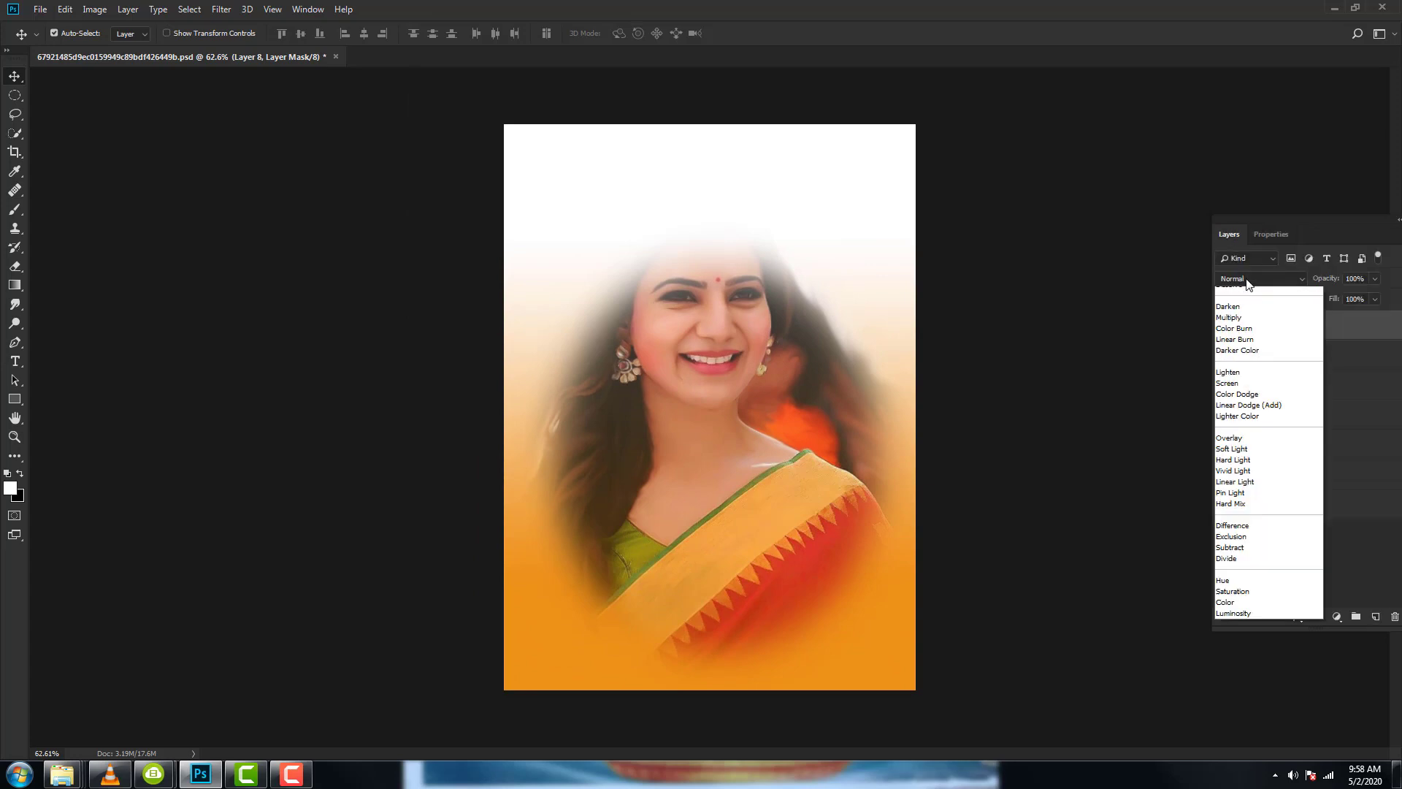
left_click(1231, 468)
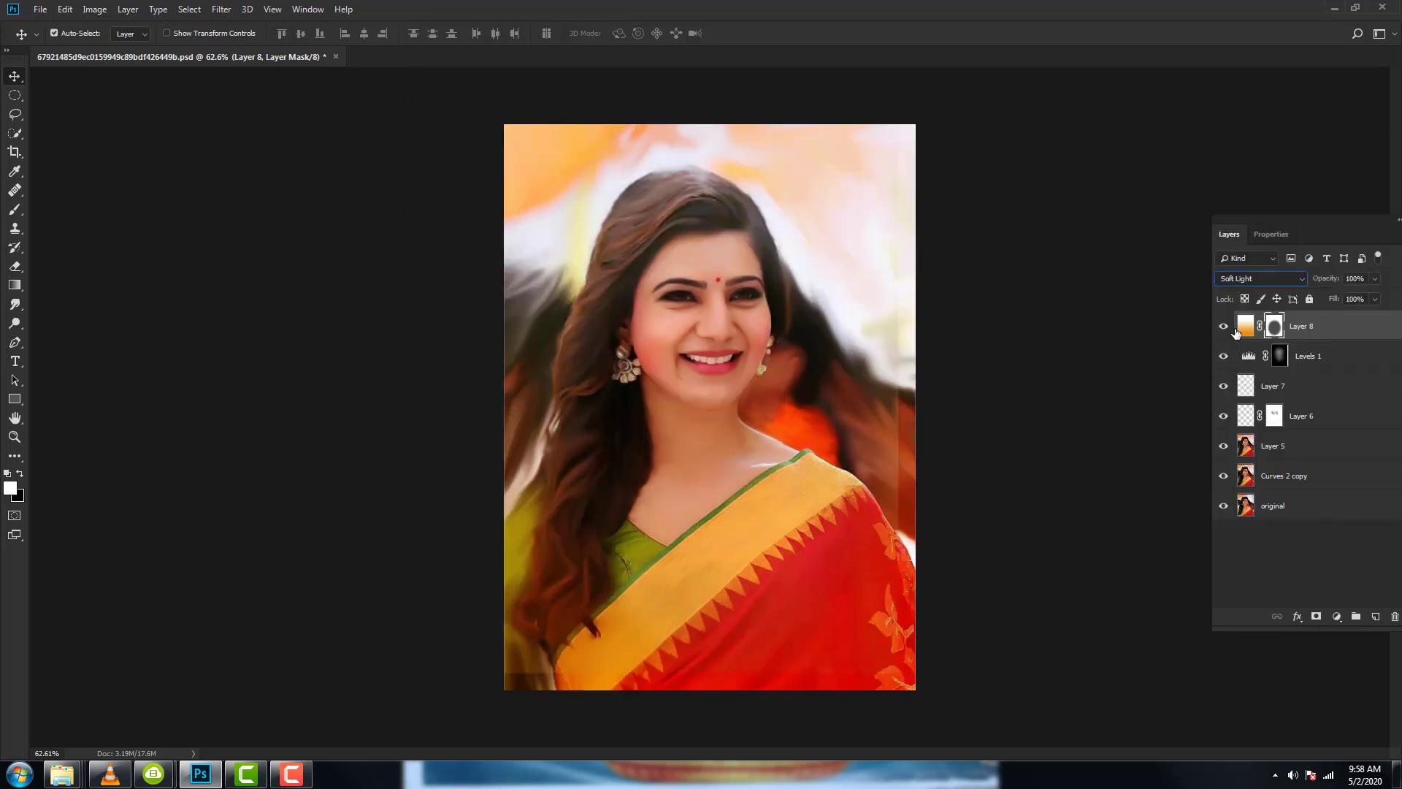
left_click(1224, 327)
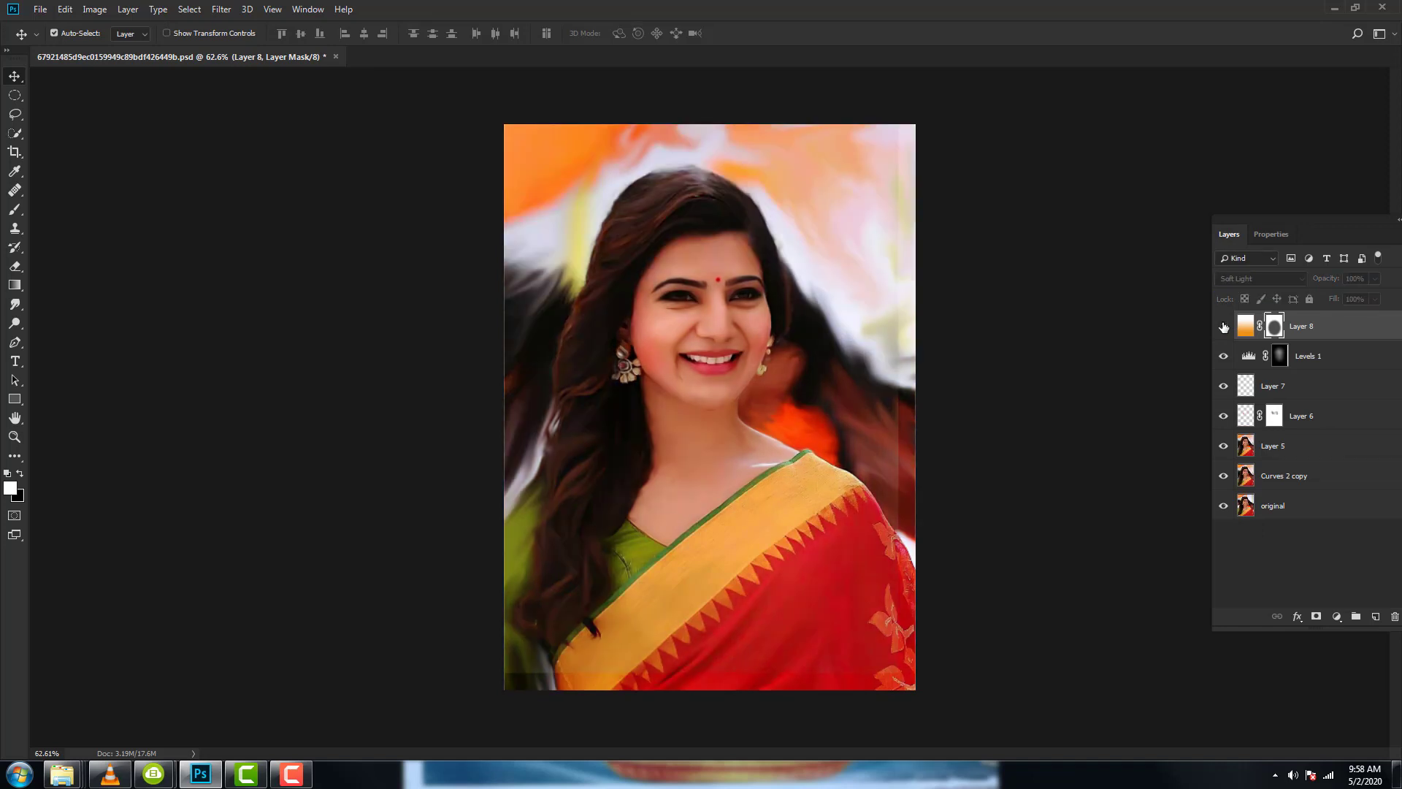
left_click(1224, 327)
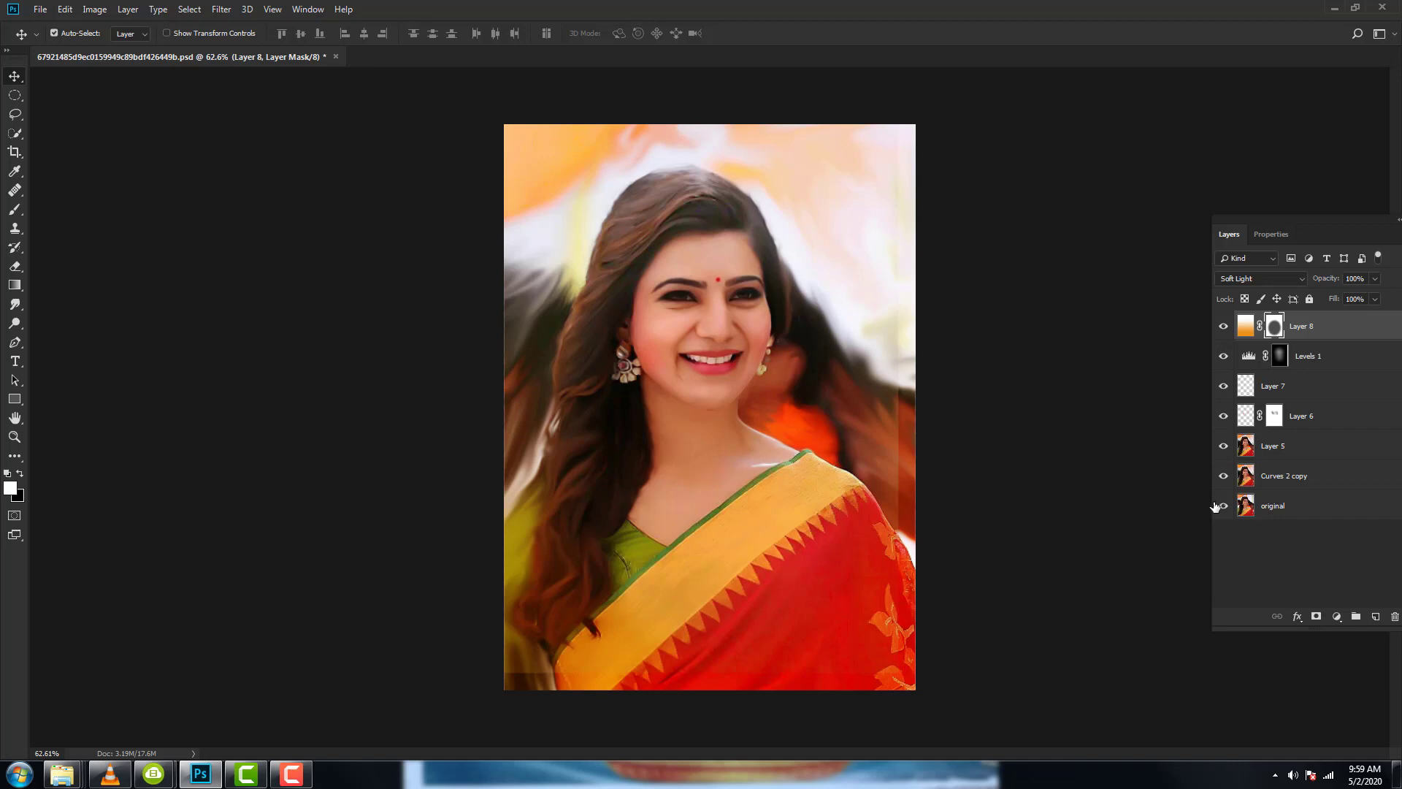
Merge Layer 8 through Curves 2 copy into a single layer with Merge Visible.
left_click(1274, 478, "shift")
right_click(1318, 377)
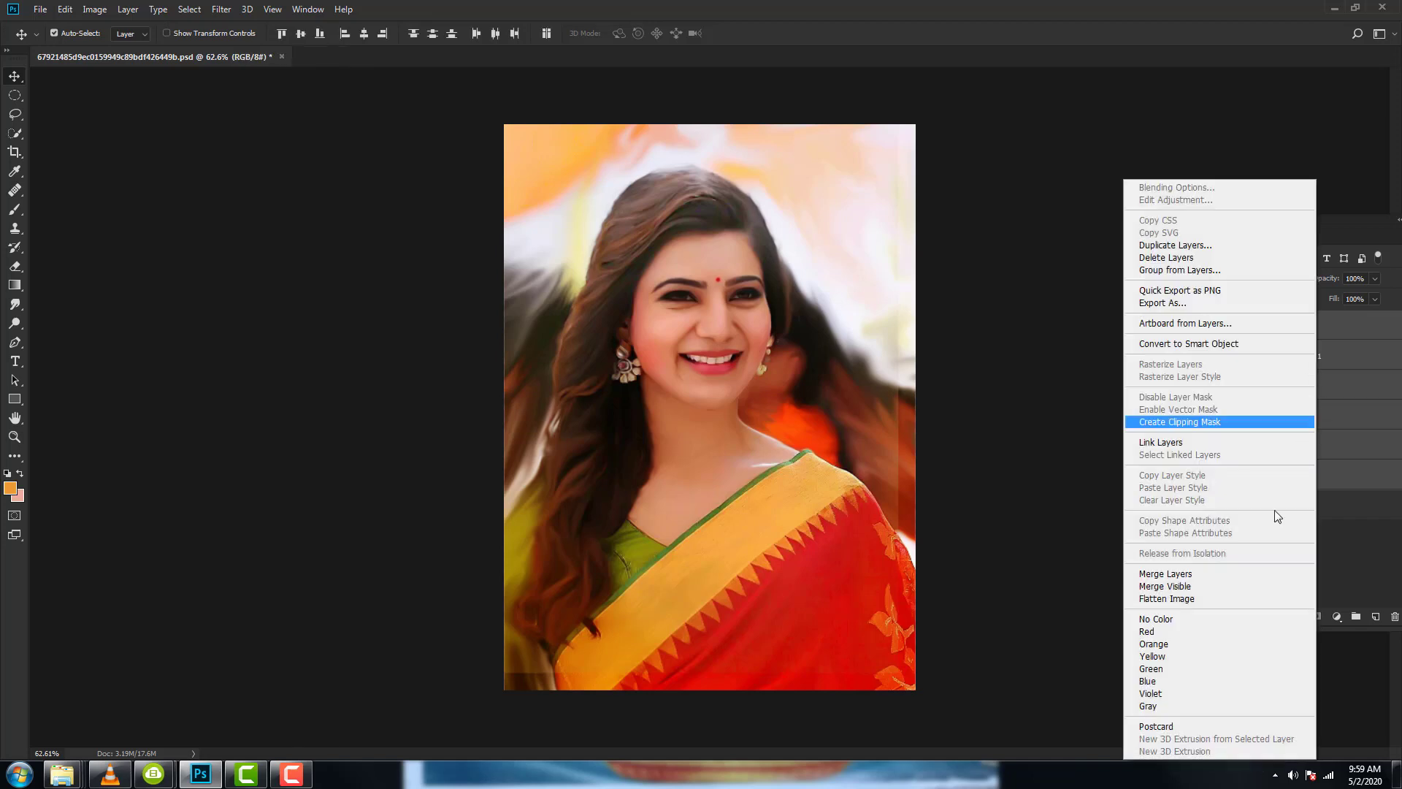
left_click(1185, 574)
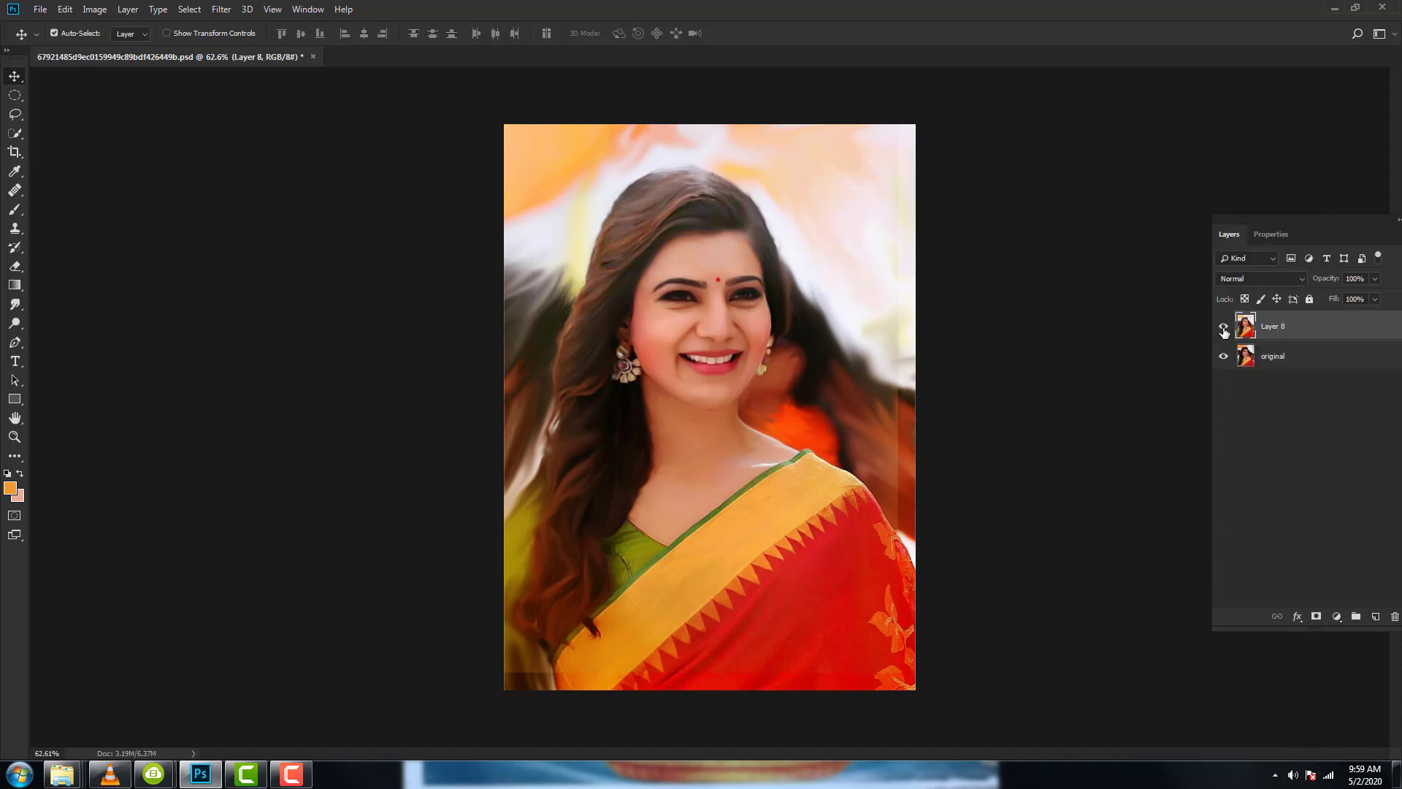
Add Layer 9 filled with saree red, hidden behind an inverted black mask.
left_click(1372, 617)
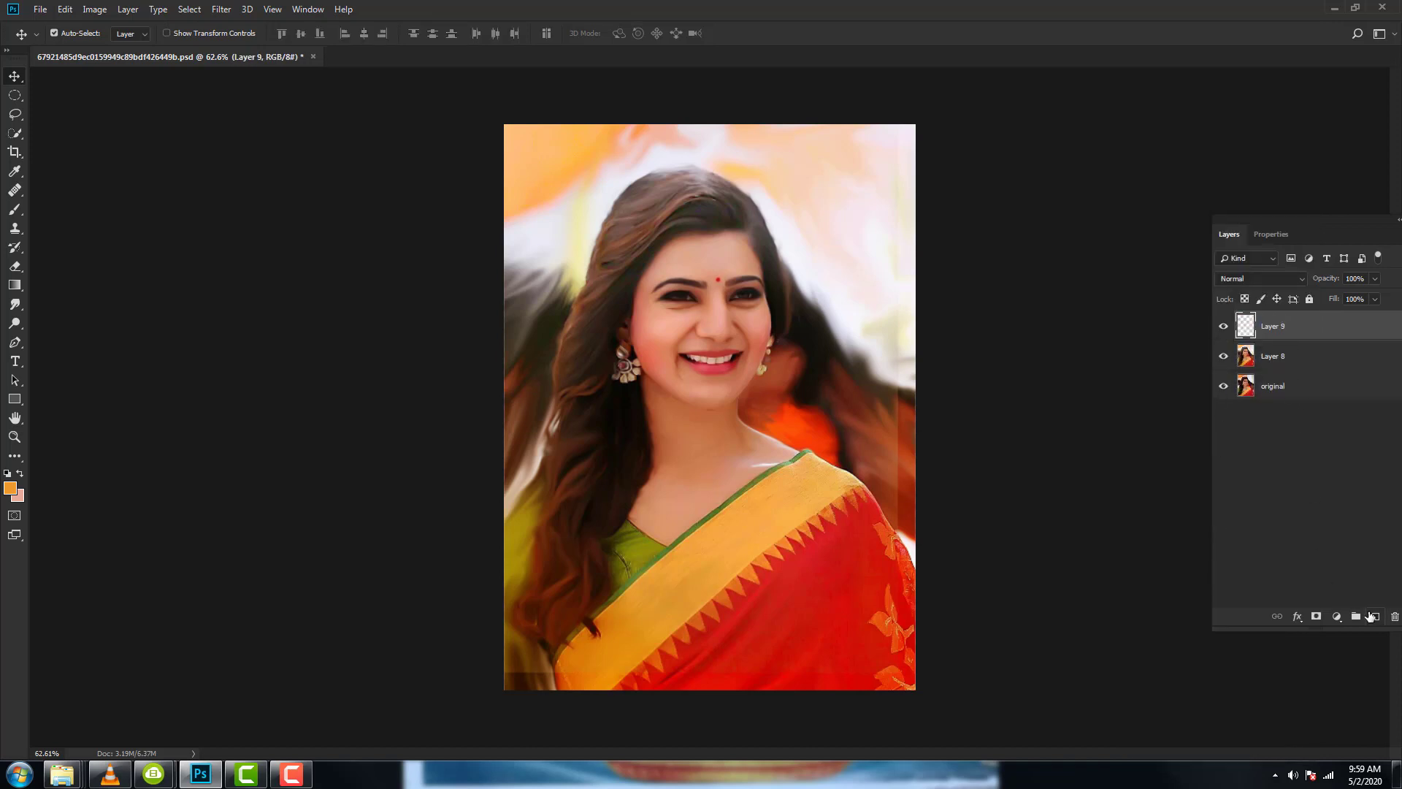
left_click(11, 488)
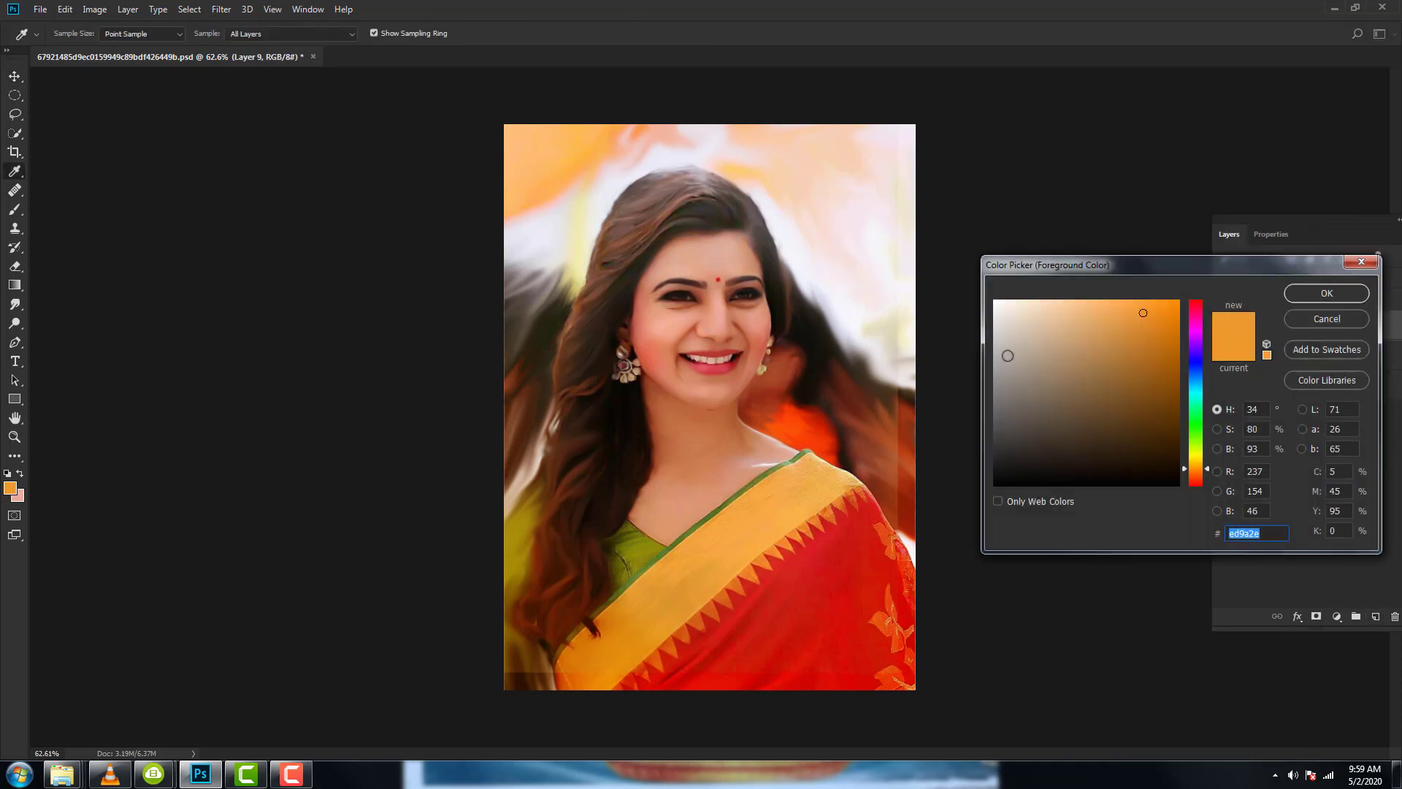
left_click(869, 578)
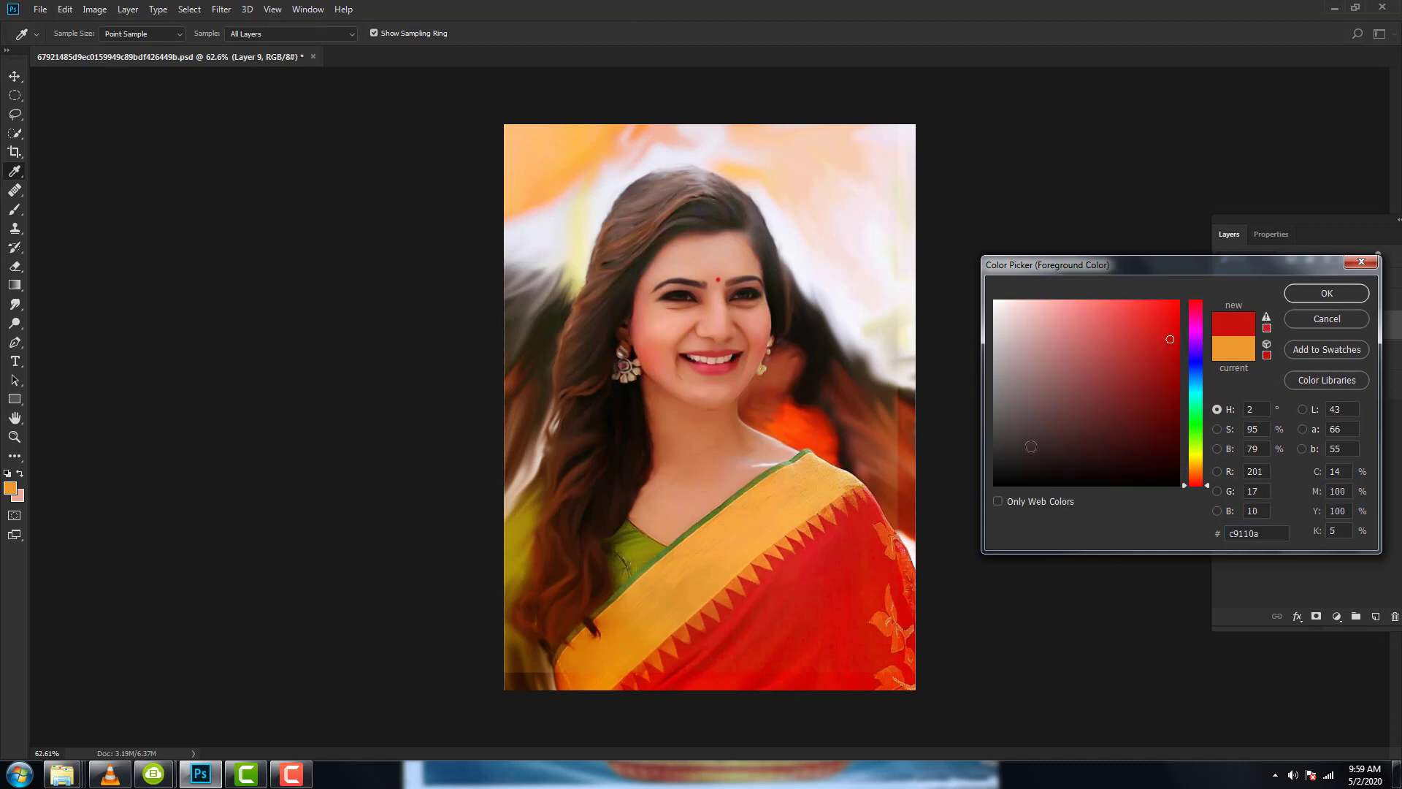
left_click(1304, 293)
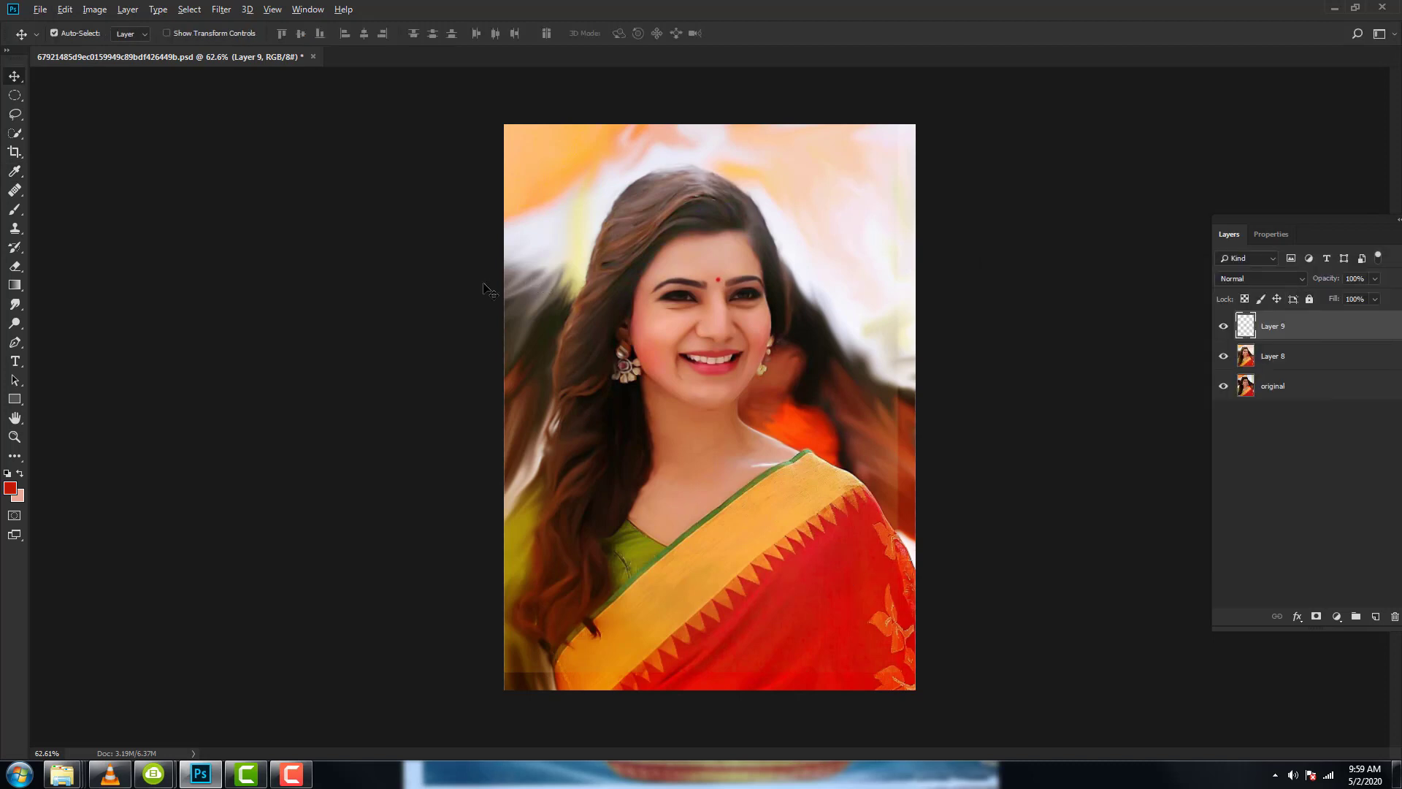
key("alt+BackSpace")
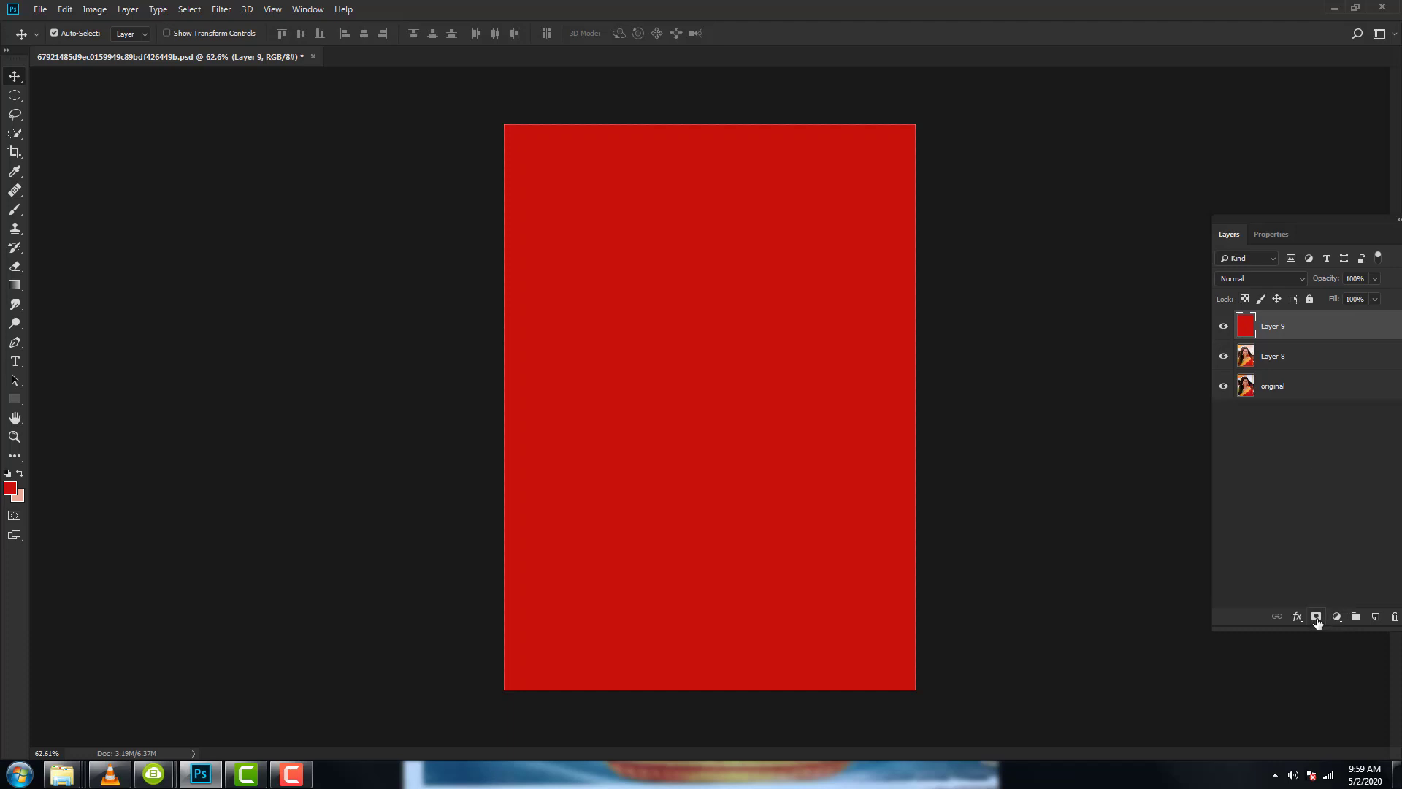
left_click(1316, 617)
key("ctrl+i")
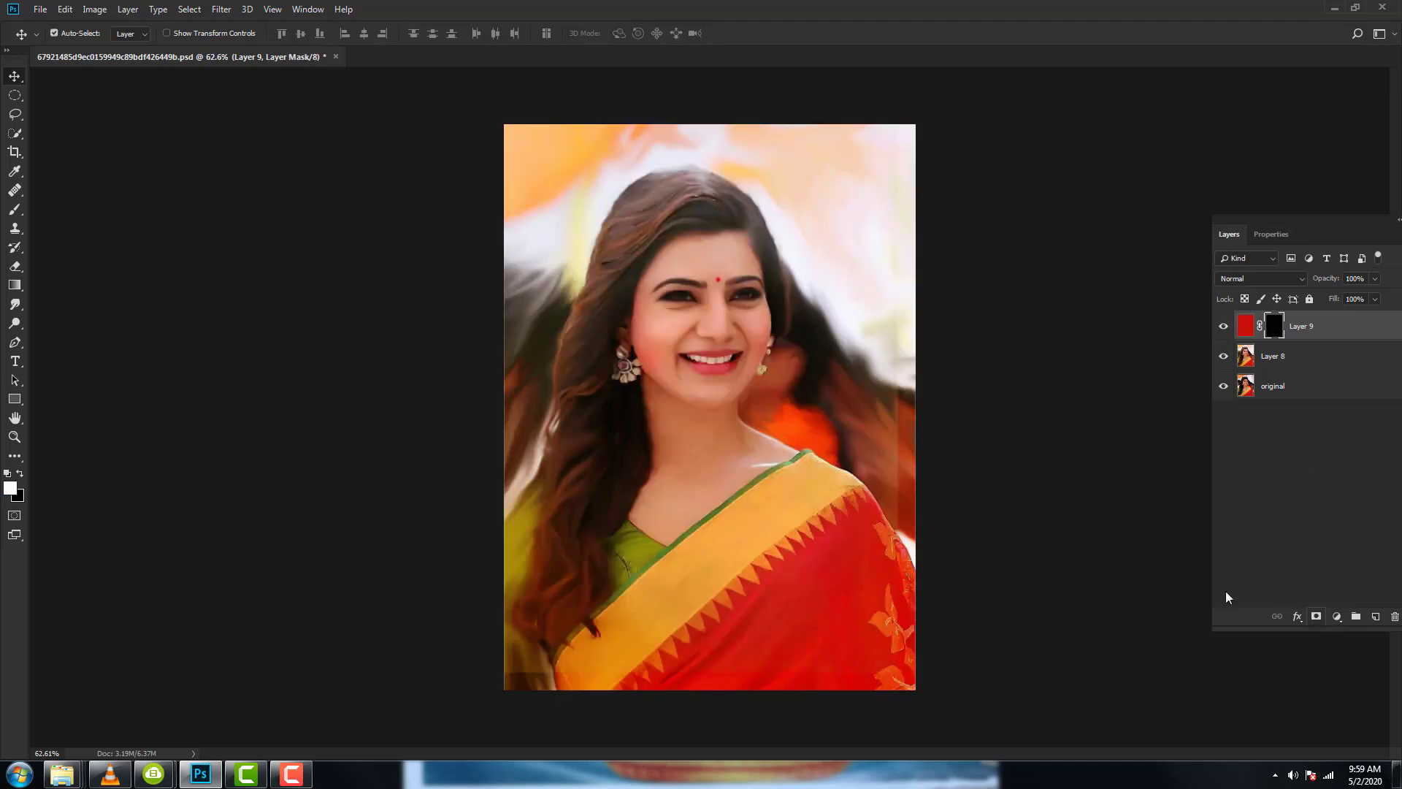
Brush red into the saree and lower border through Layer 9's mask.
left_click(14, 210)
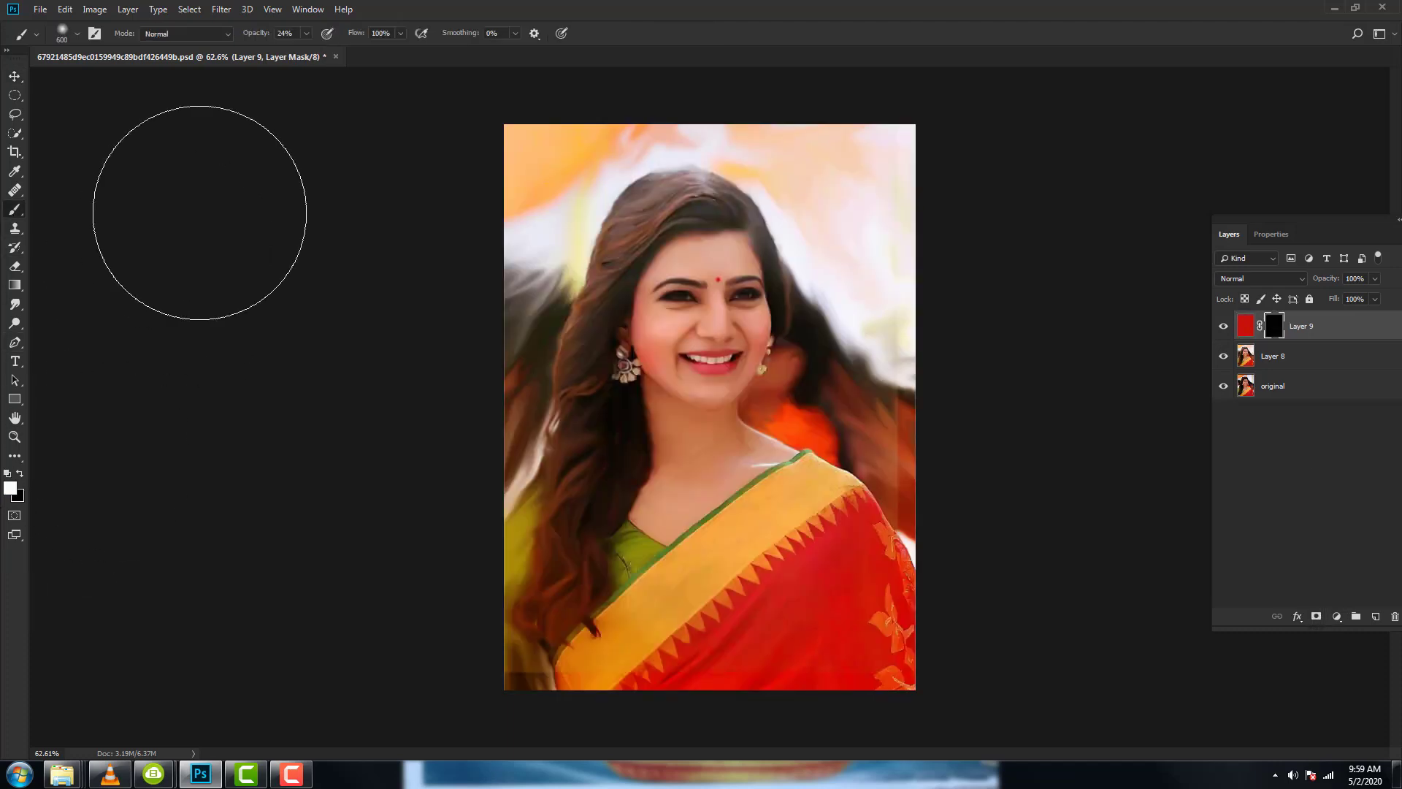
mouse_move(881, 564)
left_mouse_down()
mouse_move(971, 595)
mouse_move(883, 636)
mouse_move(927, 493)
mouse_move(907, 382)
mouse_move(939, 516)
mouse_move(1001, 595)
left_mouse_up()
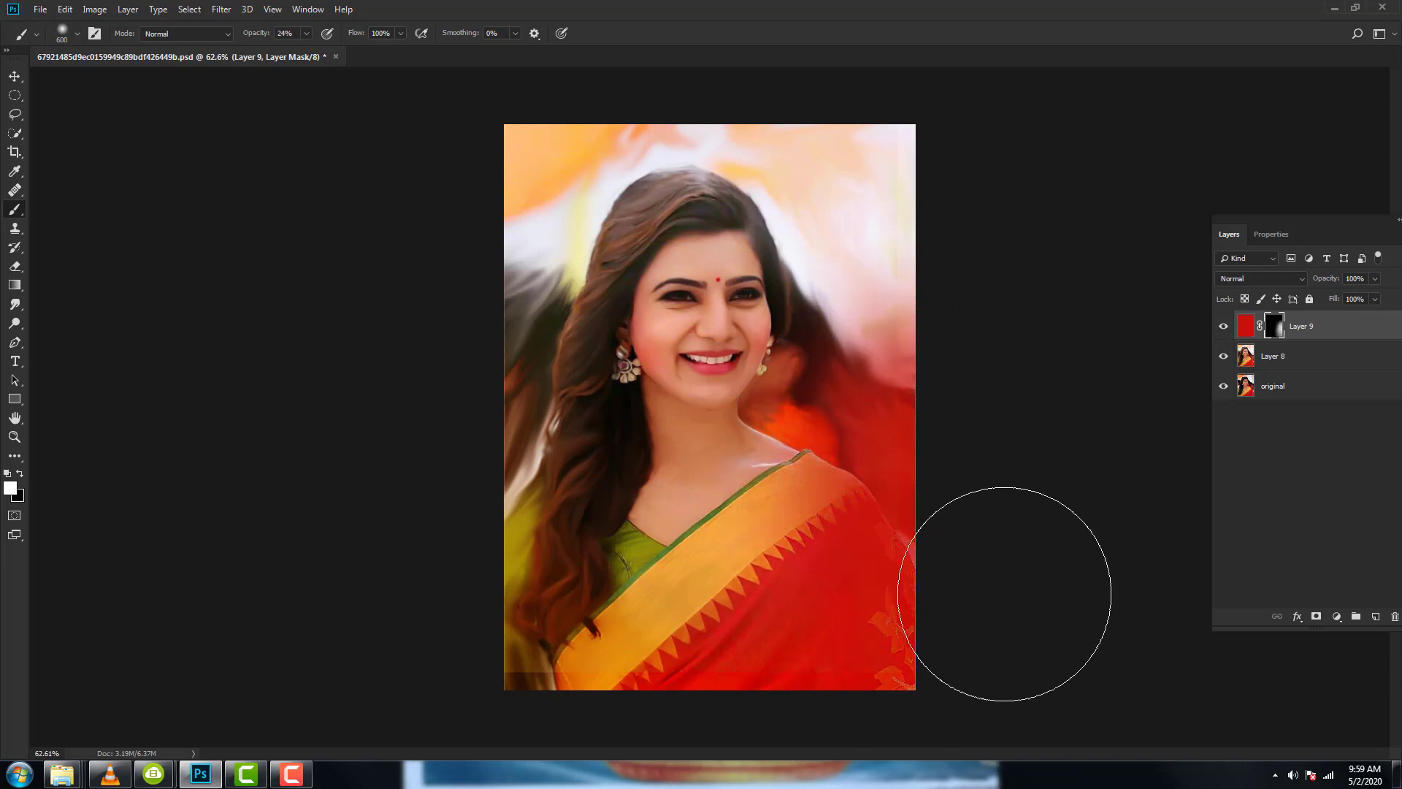
mouse_move(1011, 642)
left_mouse_down()
mouse_move(798, 642)
mouse_move(757, 666)
mouse_move(752, 585)
mouse_move(713, 539)
mouse_move(504, 635)
mouse_move(451, 640)
mouse_move(457, 594)
left_mouse_up()
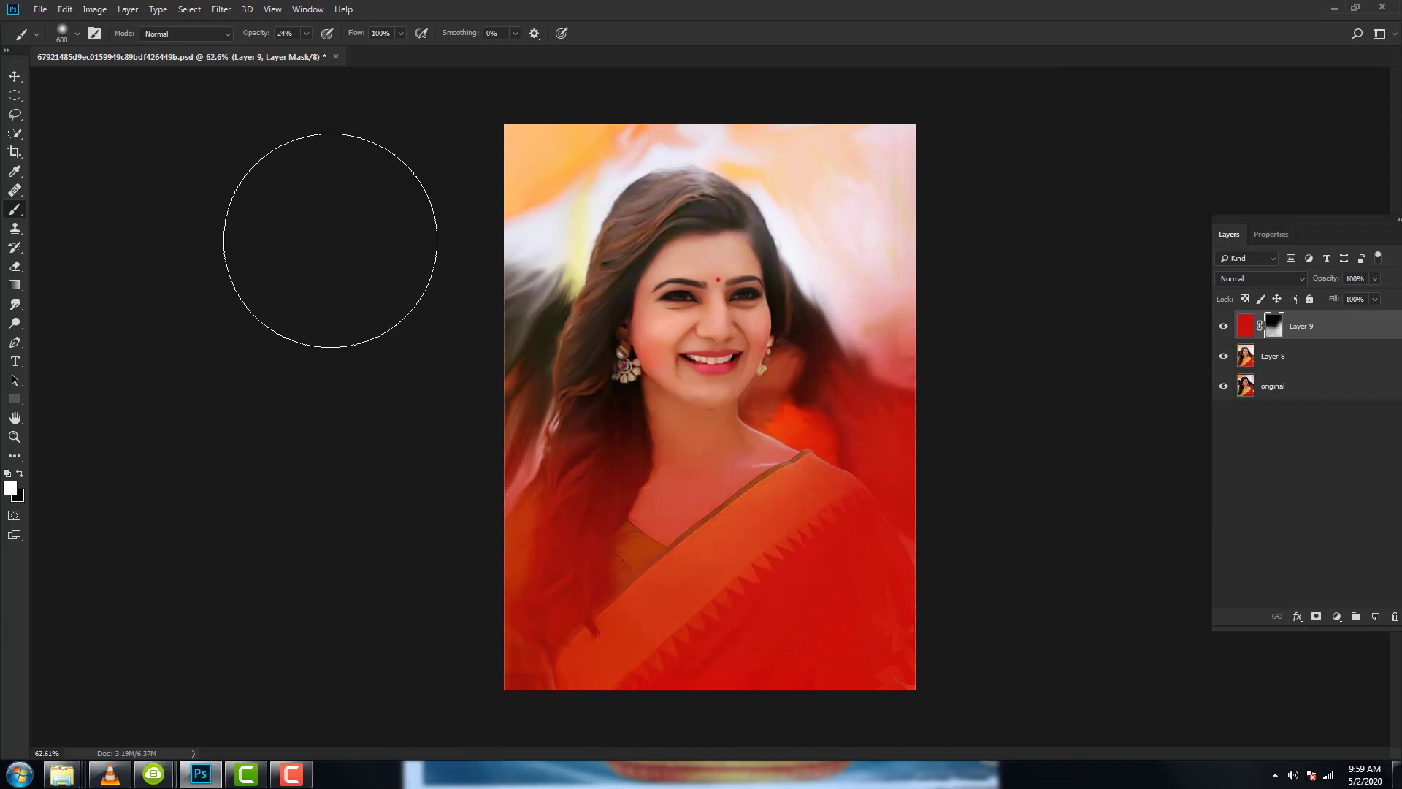
left_click_drag(321, 57, 794, 216)
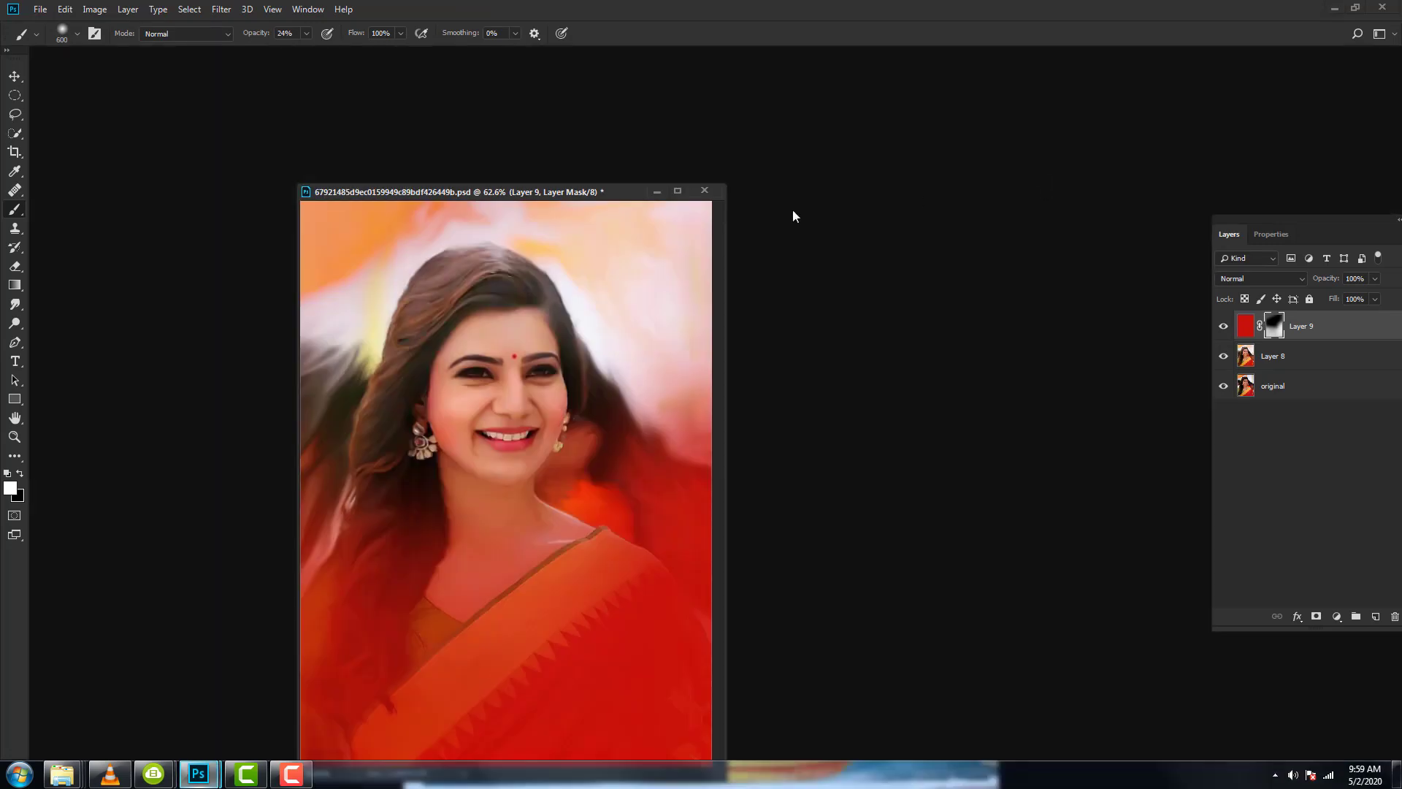
left_click(677, 192)
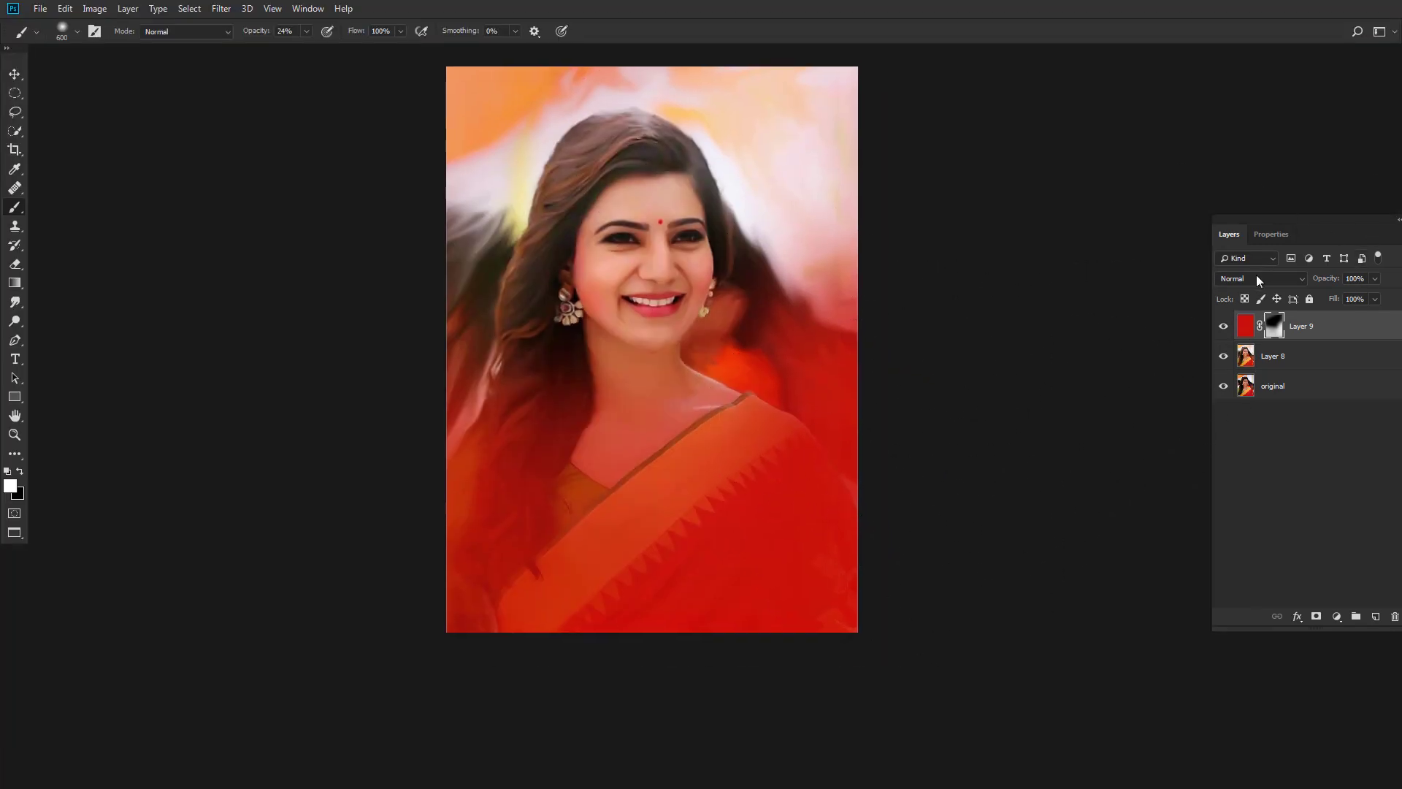
Switch Layer 9 to Multiply, then Soft Light, toggling it to check the effect.
left_click(1257, 278)
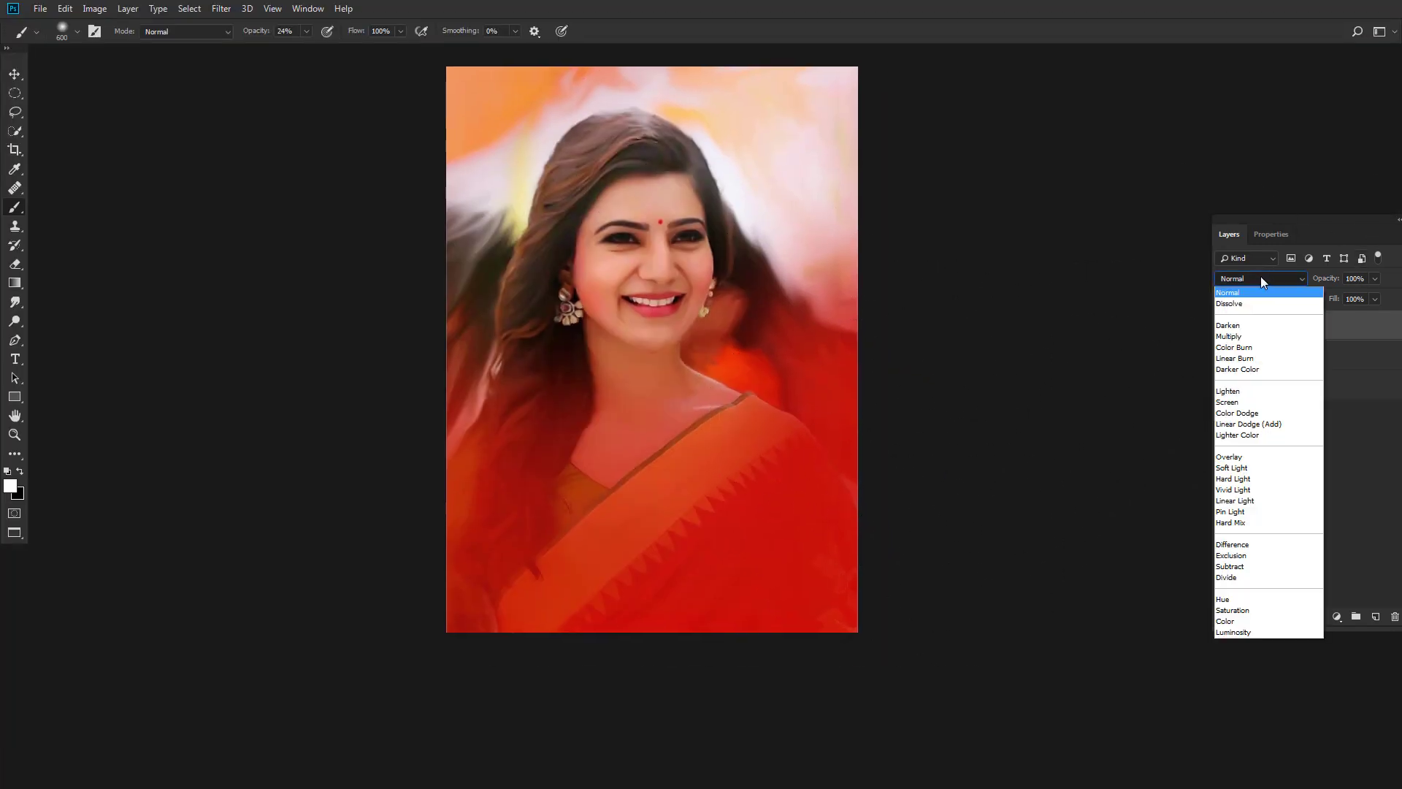
left_click(1230, 337)
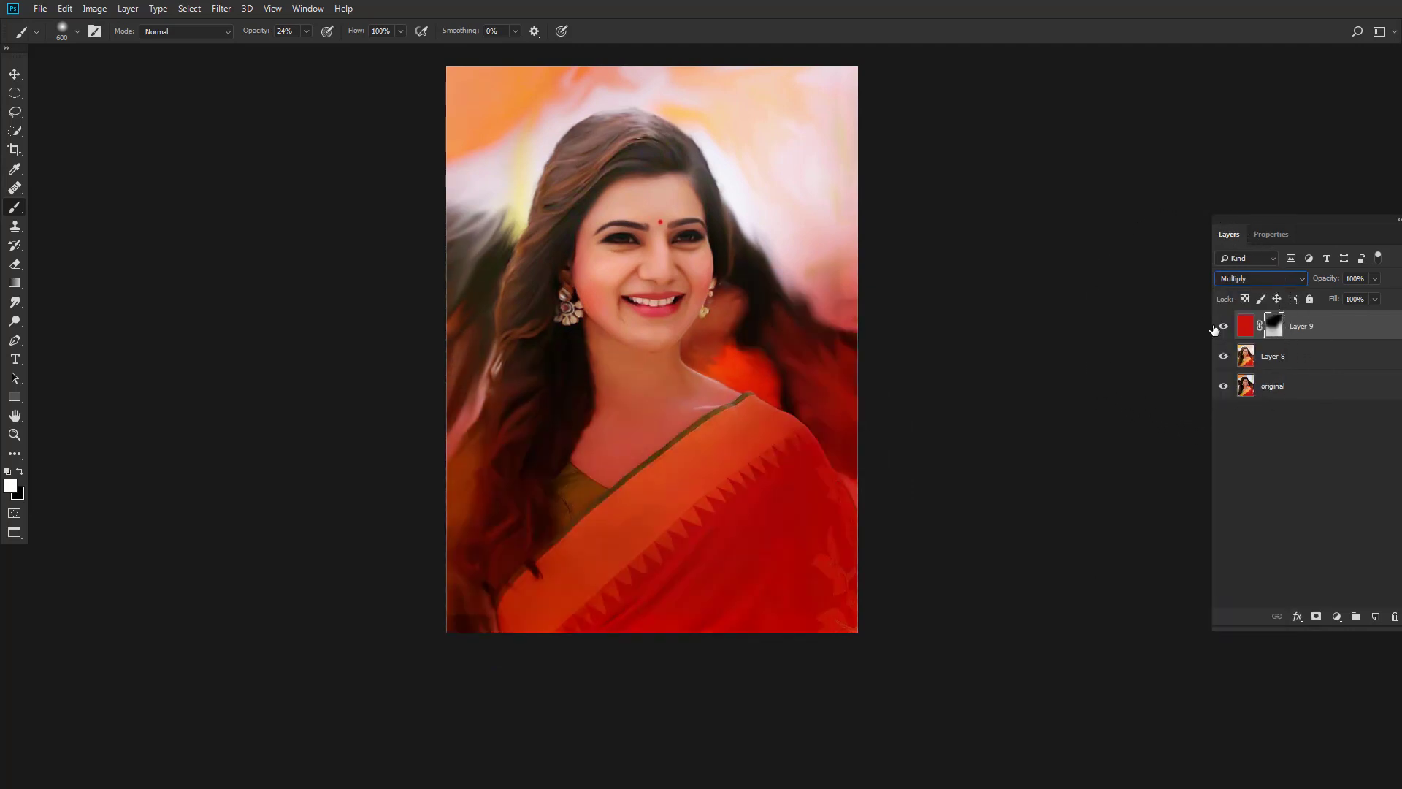
left_click(1245, 278)
left_click(1239, 466)
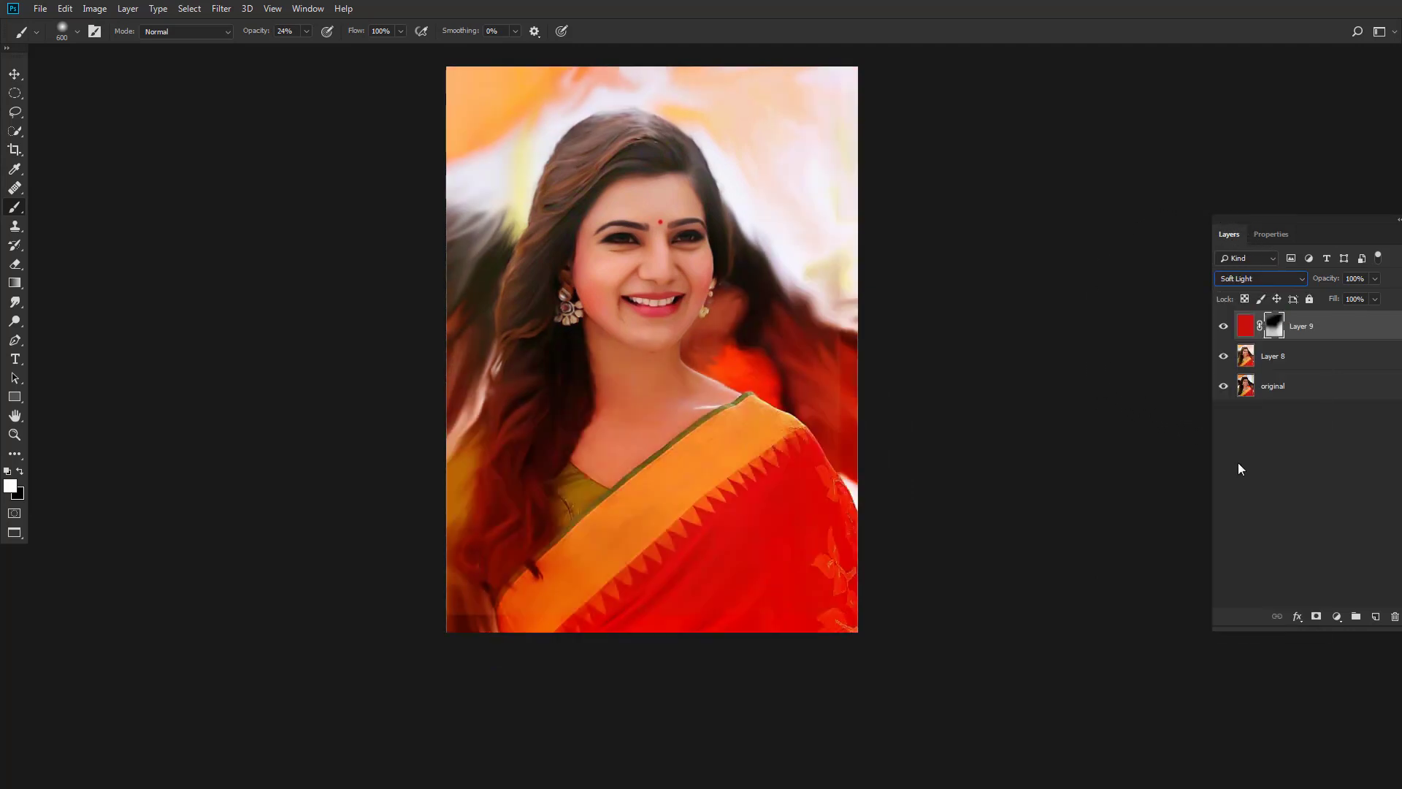
left_click(1225, 332)
On a new layer, paint pale pink sampled from the canvas along the right edge.
left_click(1374, 618)
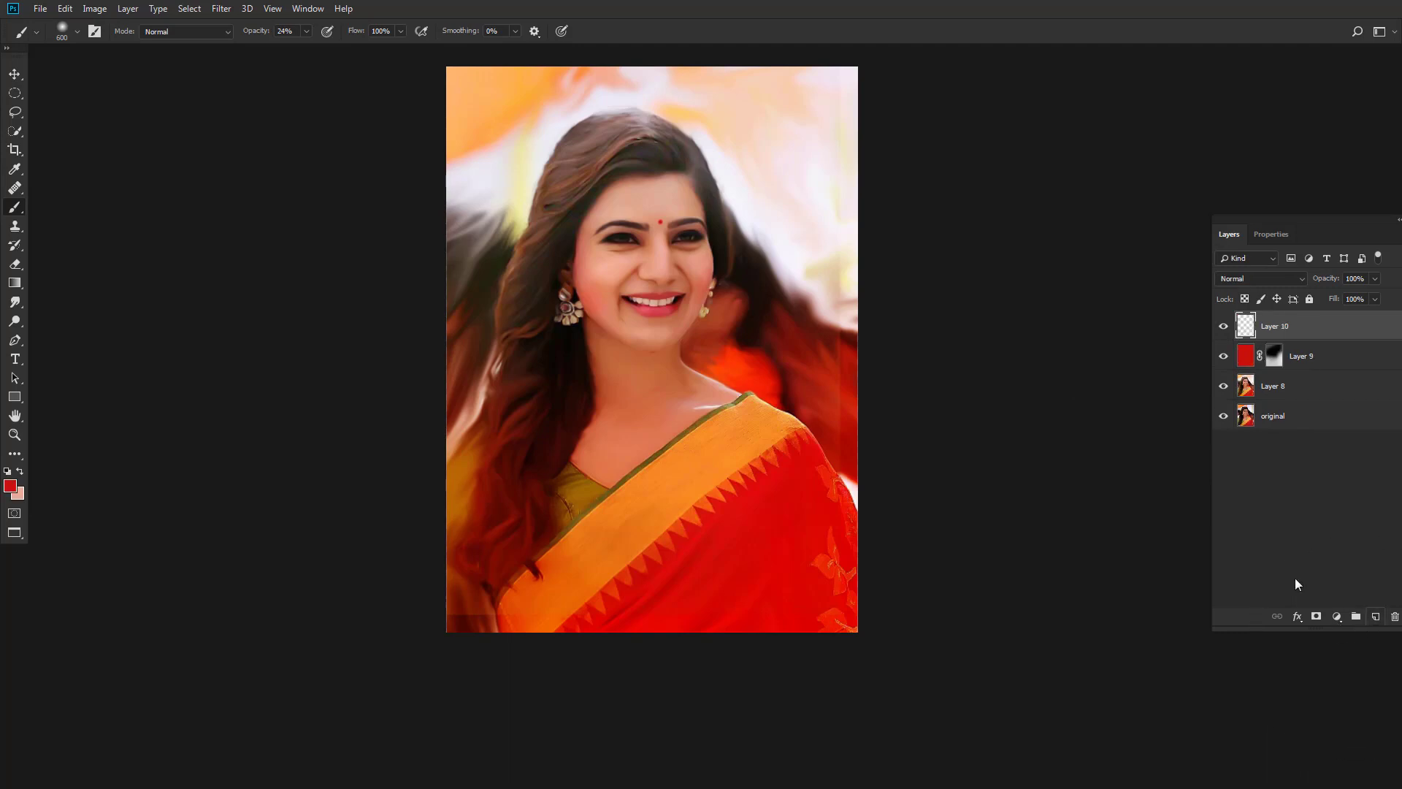
left_click(9, 487)
left_click(803, 228)
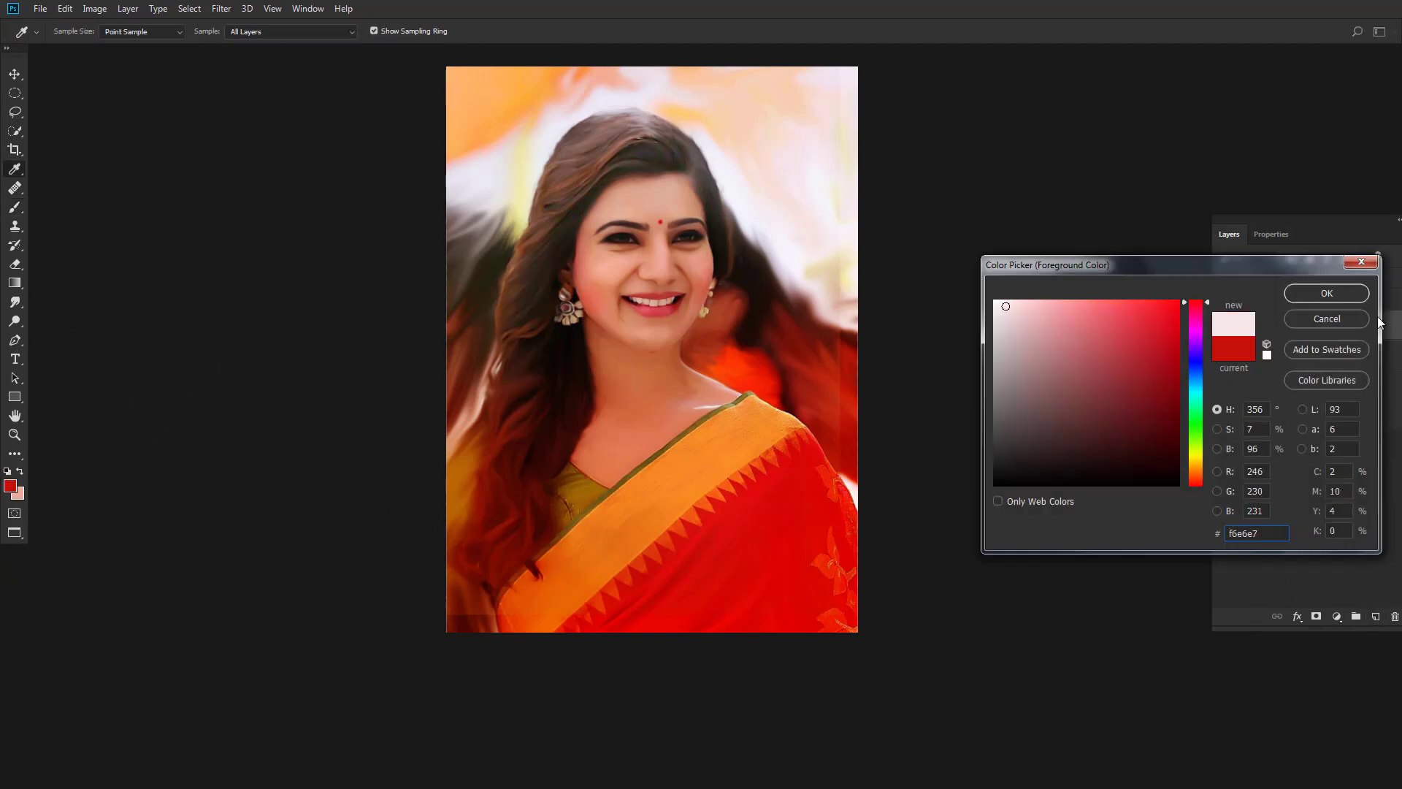
left_click(1358, 301)
key("b")
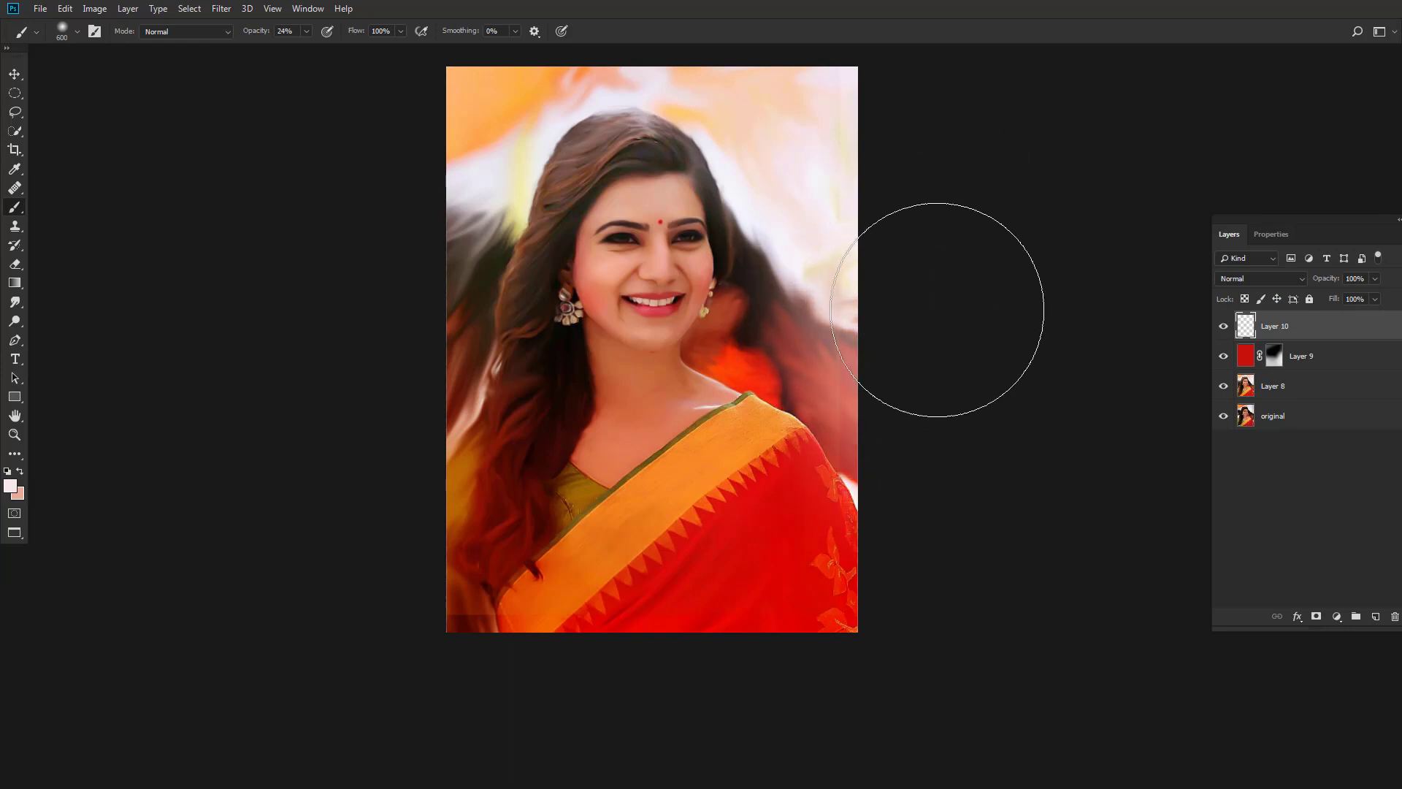
mouse_move(937, 309)
left_mouse_down()
mouse_move(970, 501)
mouse_move(992, 545)
left_mouse_up()
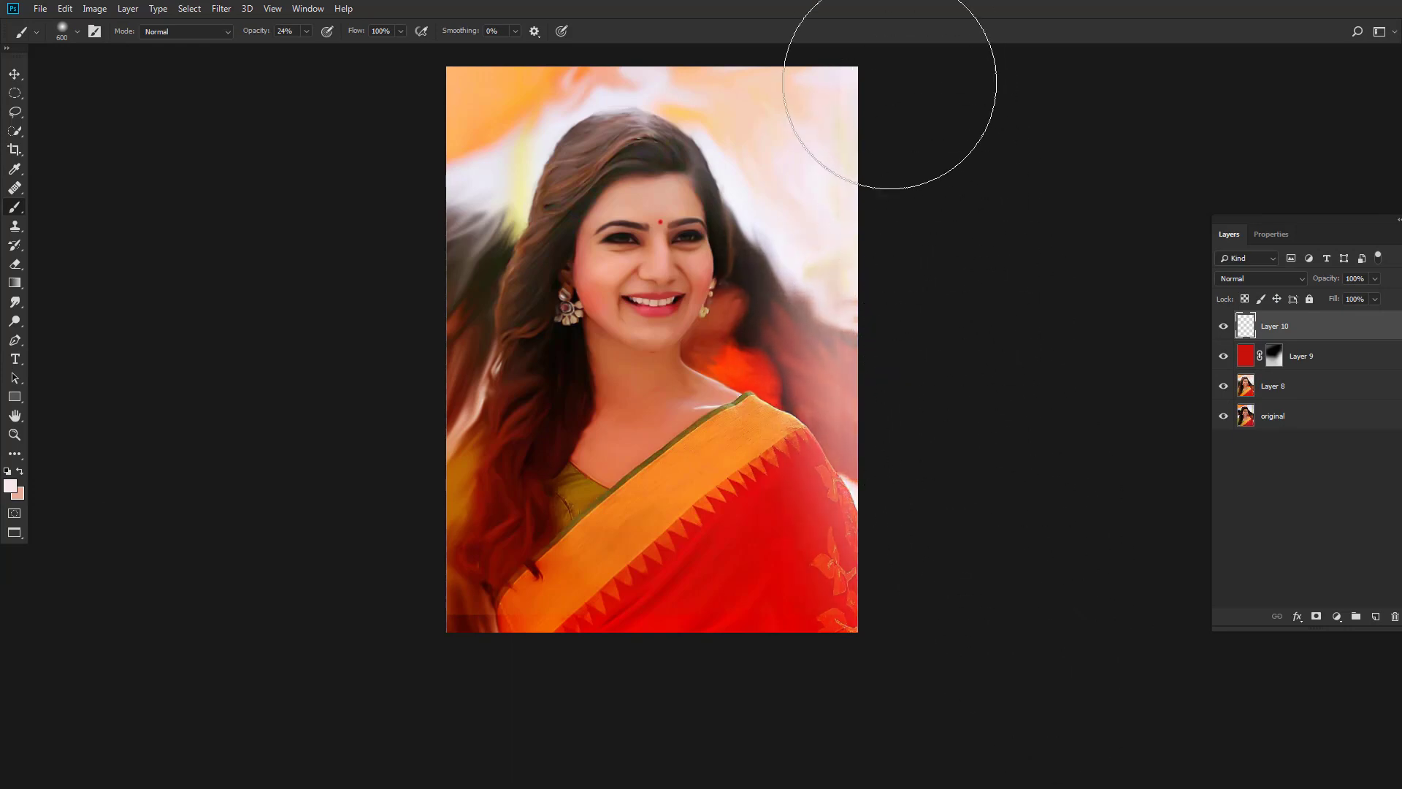
left_click_drag(979, 470, 952, 482)
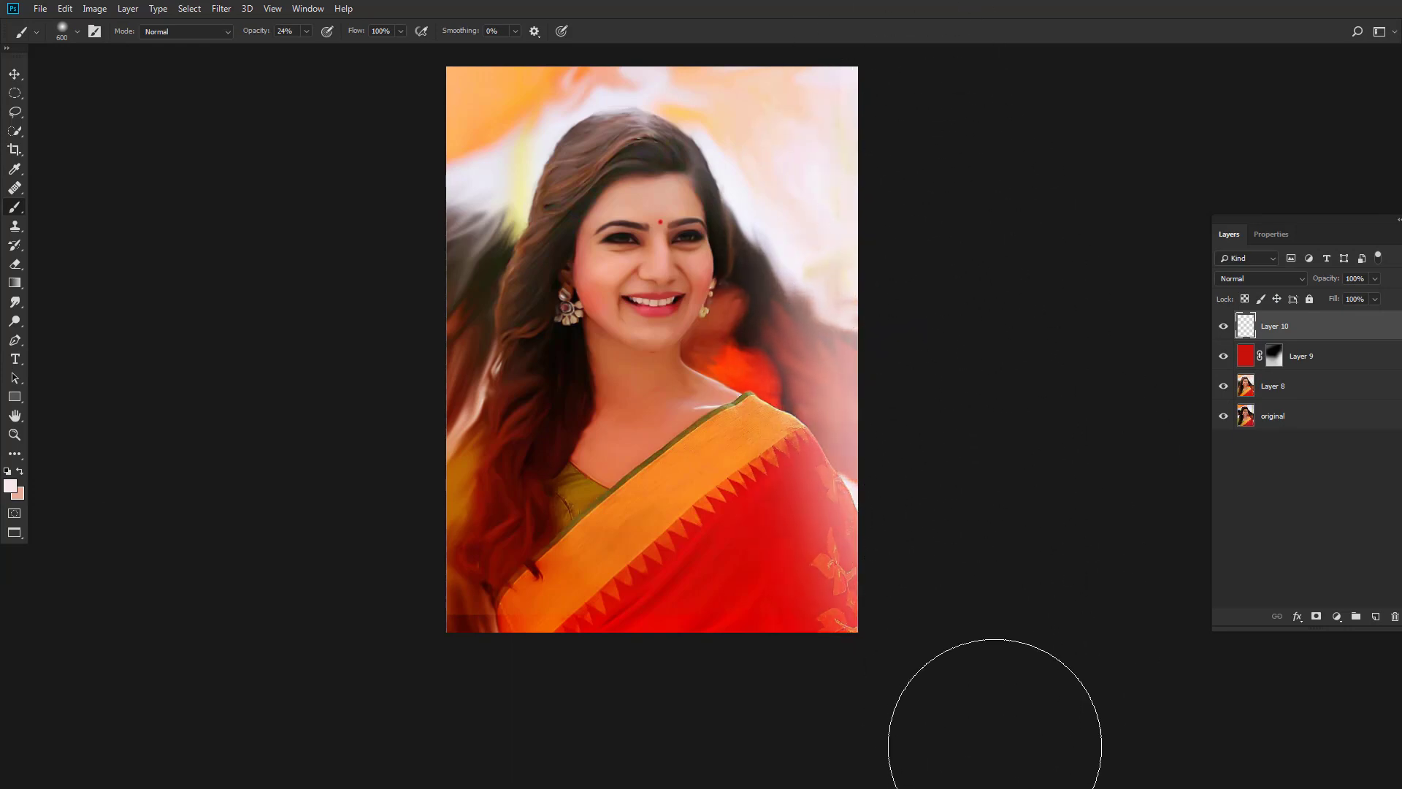
Darken the lower saree, hair and right edge with near-black #110102 paint.
left_click(10, 485)
left_click_drag(1137, 446, 1170, 474)
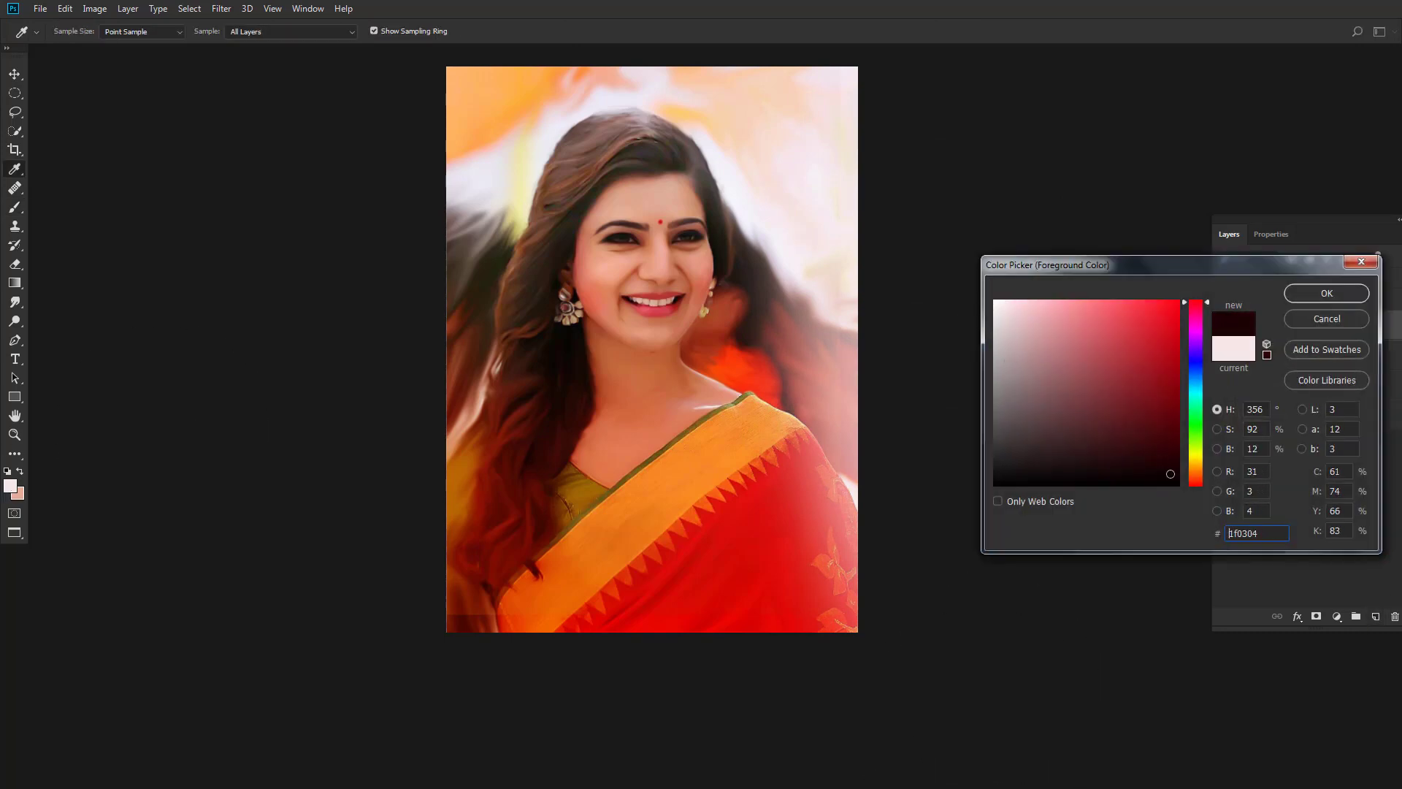
left_click(1348, 291)
mouse_move(761, 626)
left_mouse_down()
mouse_move(730, 642)
mouse_move(984, 398)
mouse_move(804, 650)
mouse_move(751, 682)
mouse_move(820, 616)
mouse_move(788, 492)
mouse_move(755, 551)
mouse_move(738, 651)
mouse_move(776, 587)
mouse_move(830, 406)
mouse_move(857, 528)
mouse_move(898, 410)
mouse_move(540, 768)
mouse_move(428, 658)
mouse_move(469, 720)
mouse_move(394, 648)
mouse_move(397, 598)
mouse_move(362, 563)
mouse_move(347, 604)
mouse_move(485, 767)
mouse_move(402, 612)
left_mouse_up()
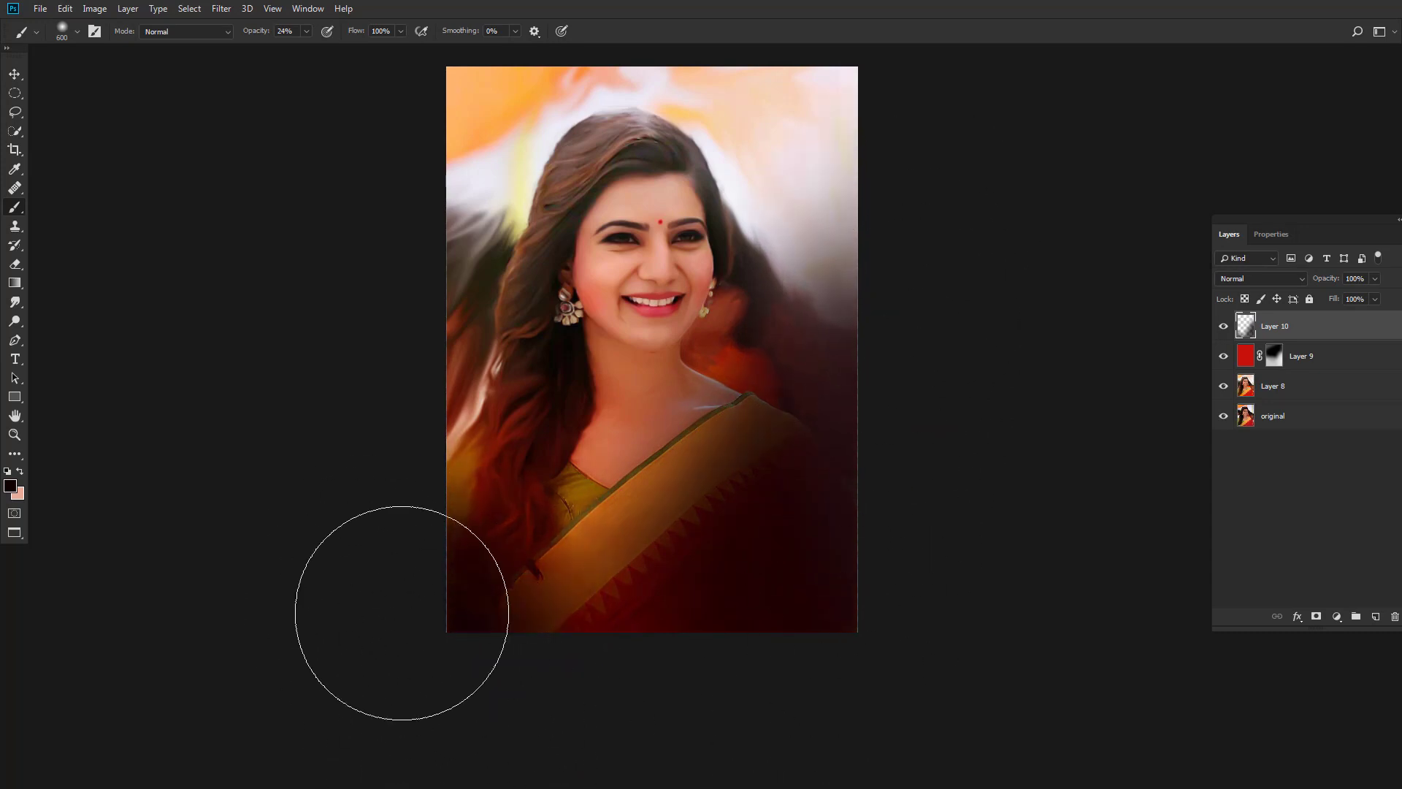
mouse_move(892, 432)
left_mouse_down()
mouse_move(852, 463)
mouse_move(917, 306)
mouse_move(820, 422)
mouse_move(839, 322)
mouse_move(836, 595)
left_mouse_up()
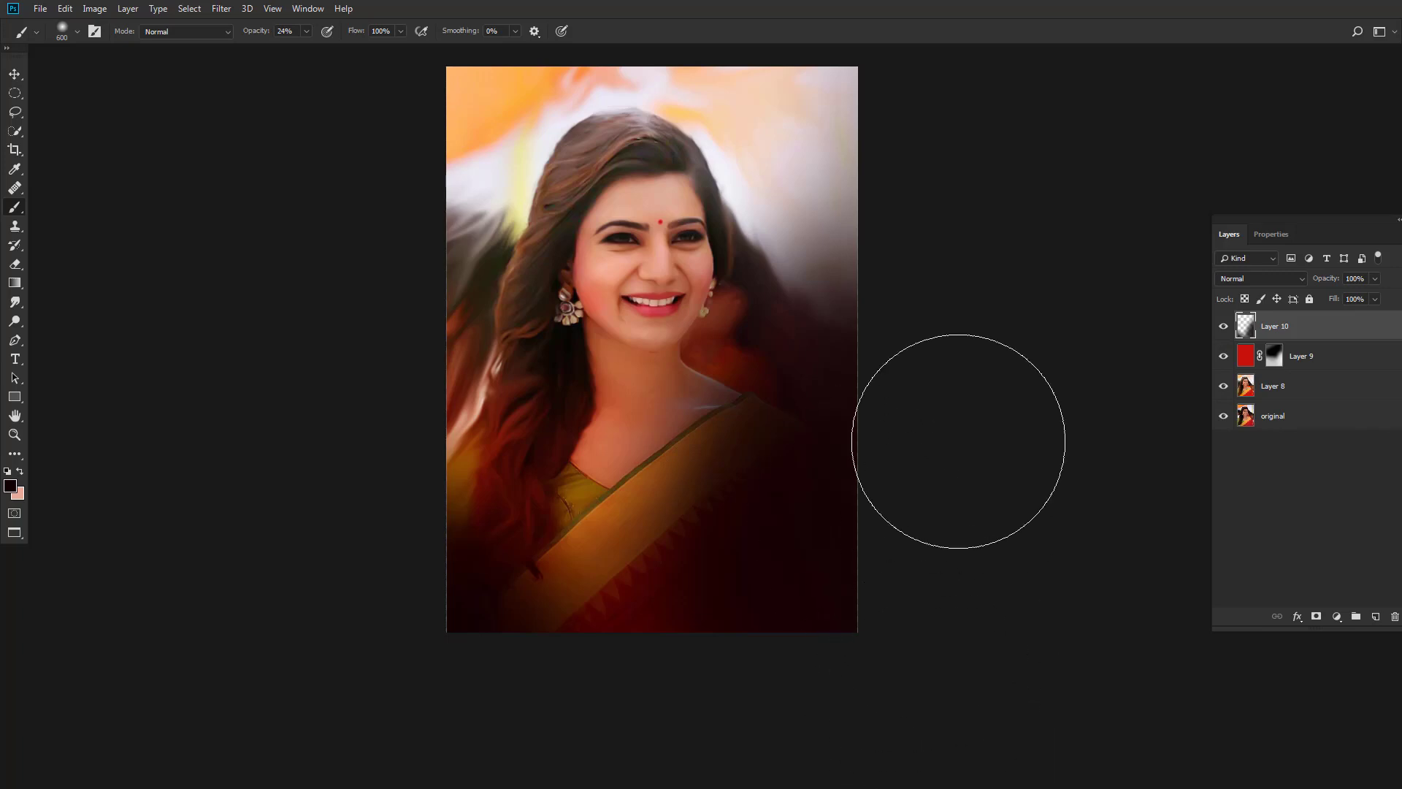
left_click_drag(906, 241, 935, 338)
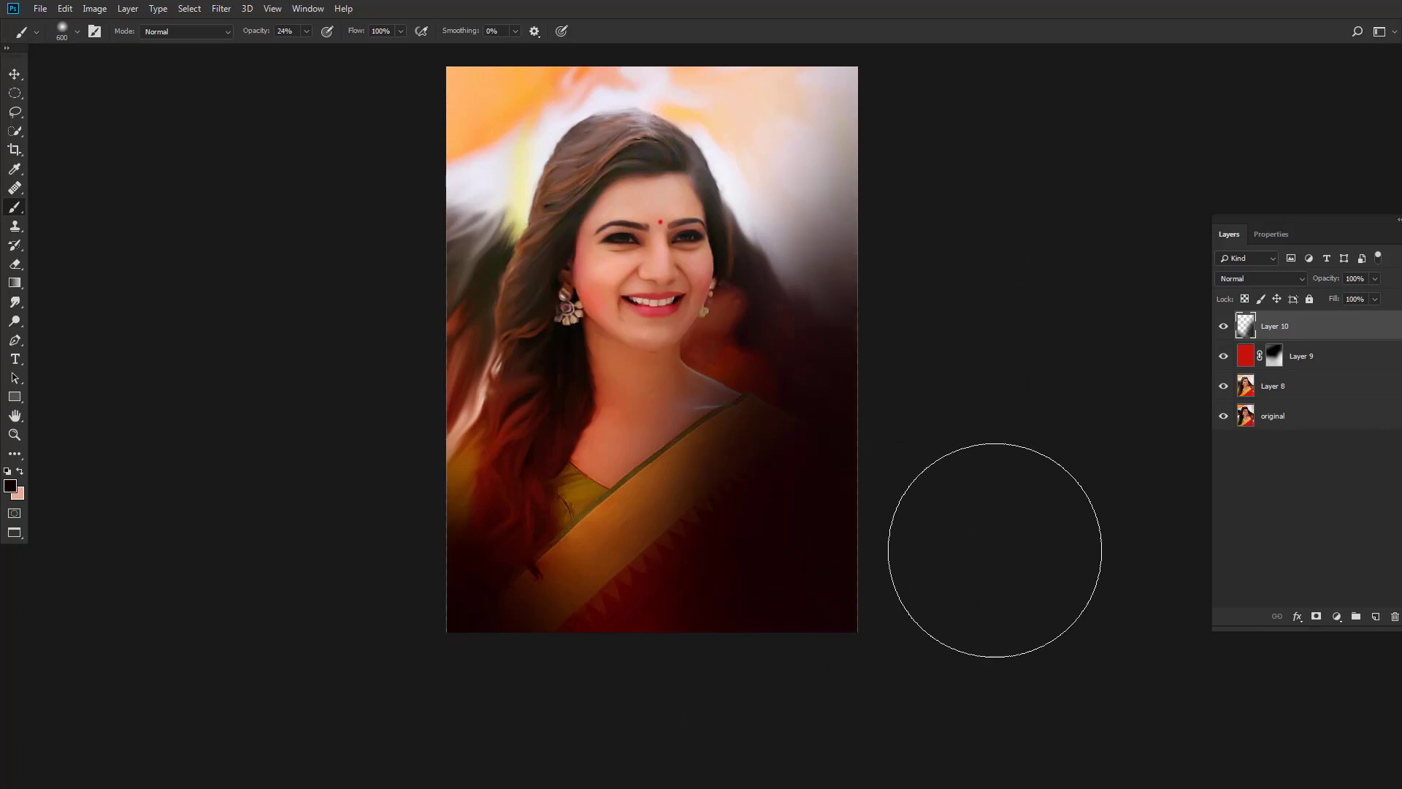
Merge Layers 8–10 into Layer 10 and toggle it to compare with the original.
left_click(1272, 392, "shift")
right_click(1271, 392)
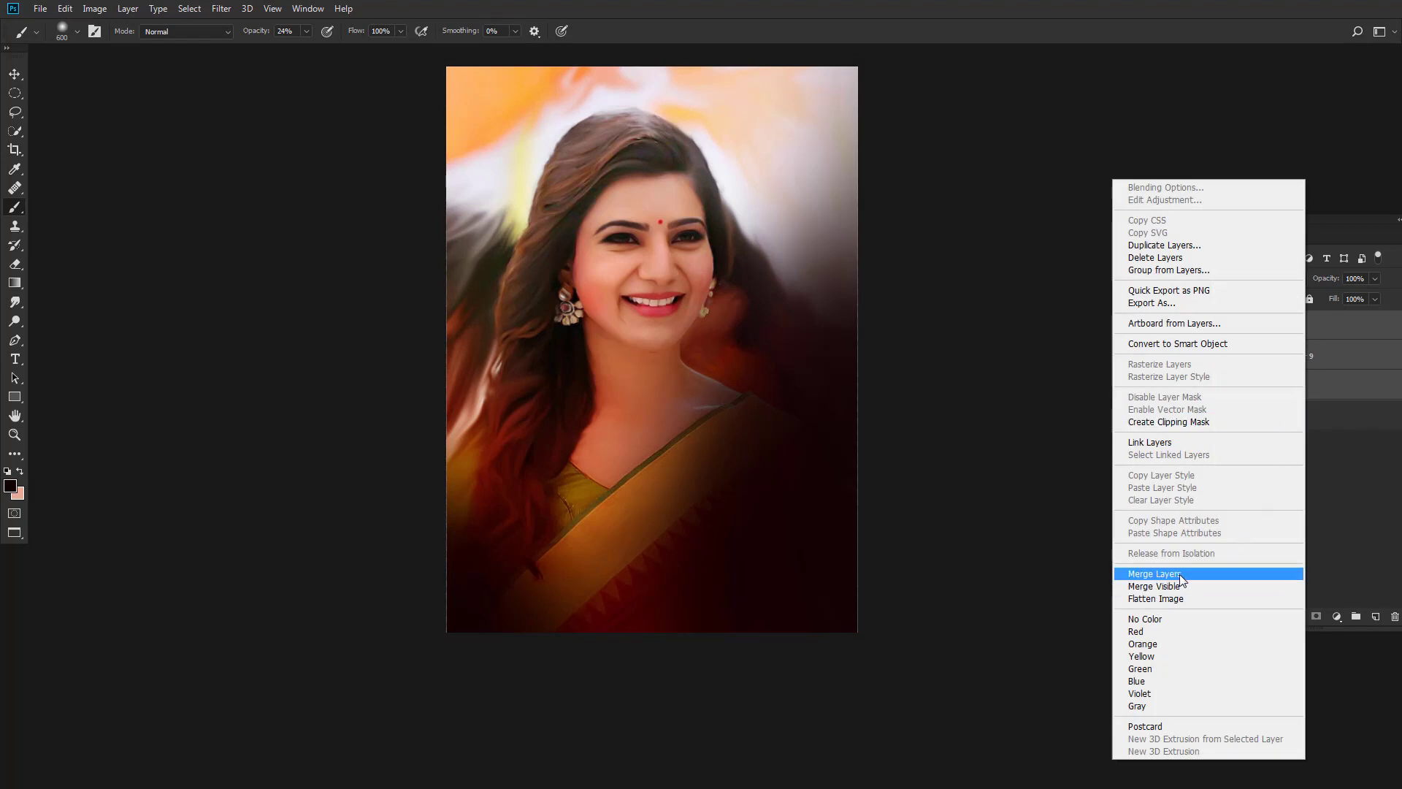
left_click(1180, 574)
left_click(1225, 329)
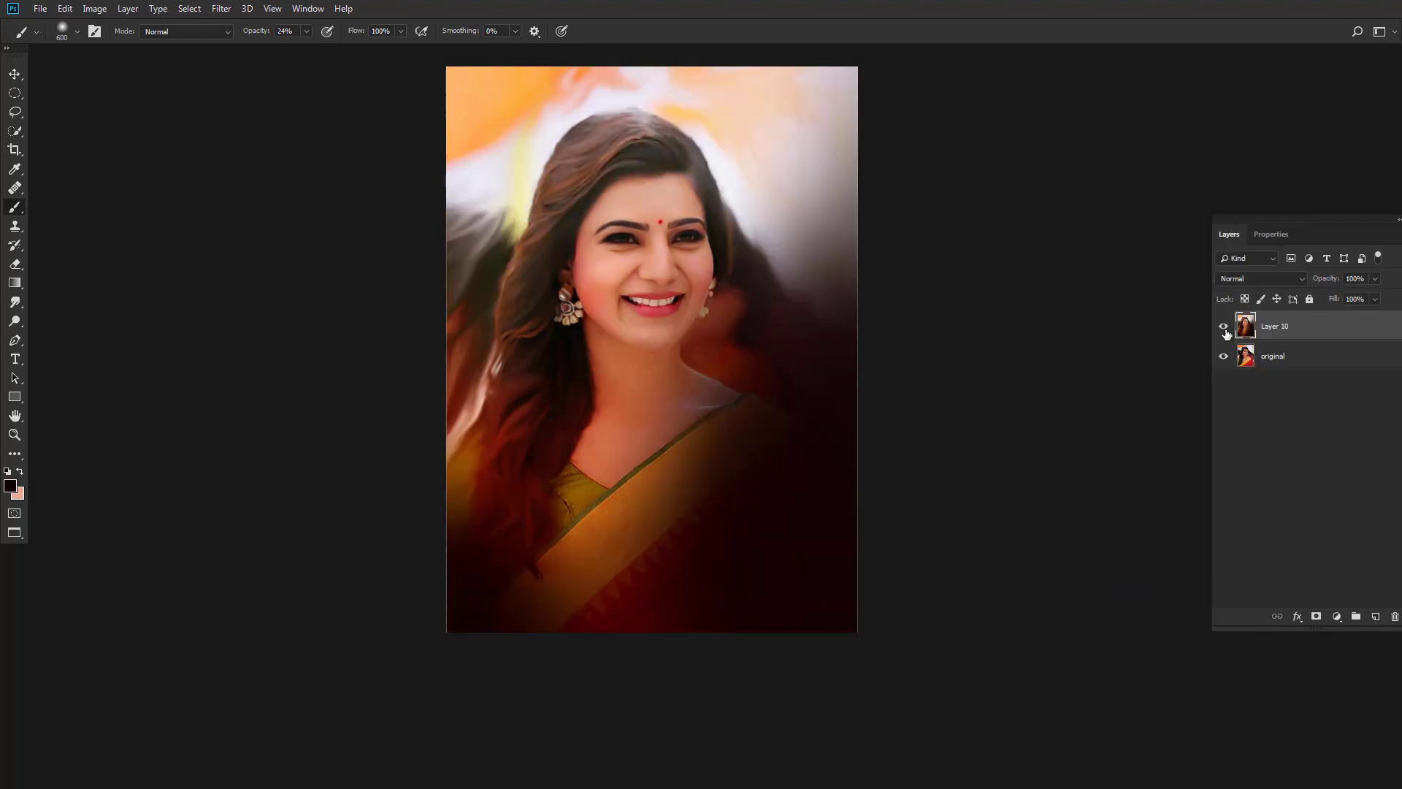
left_click(1224, 328)
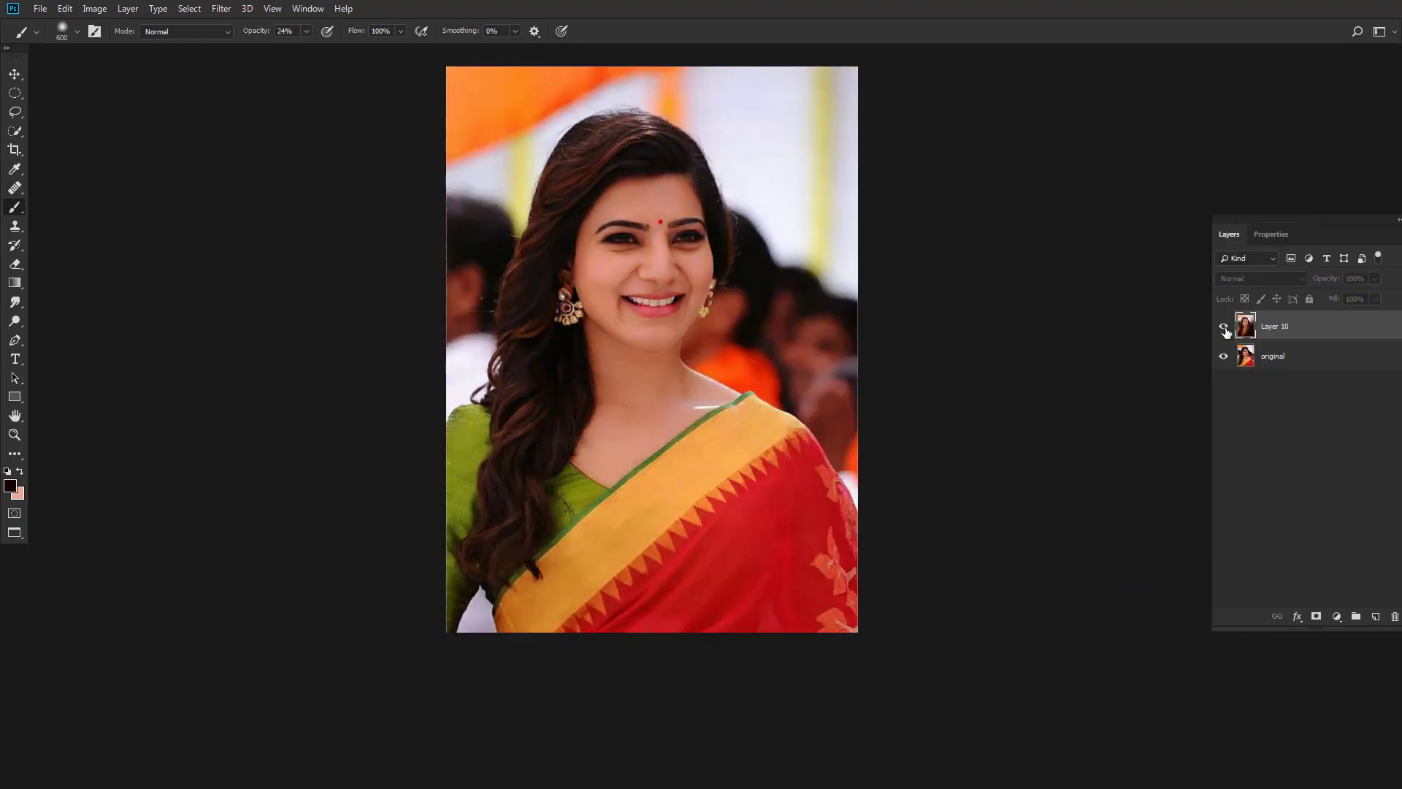
left_click(1224, 327)
left_click(1342, 616)
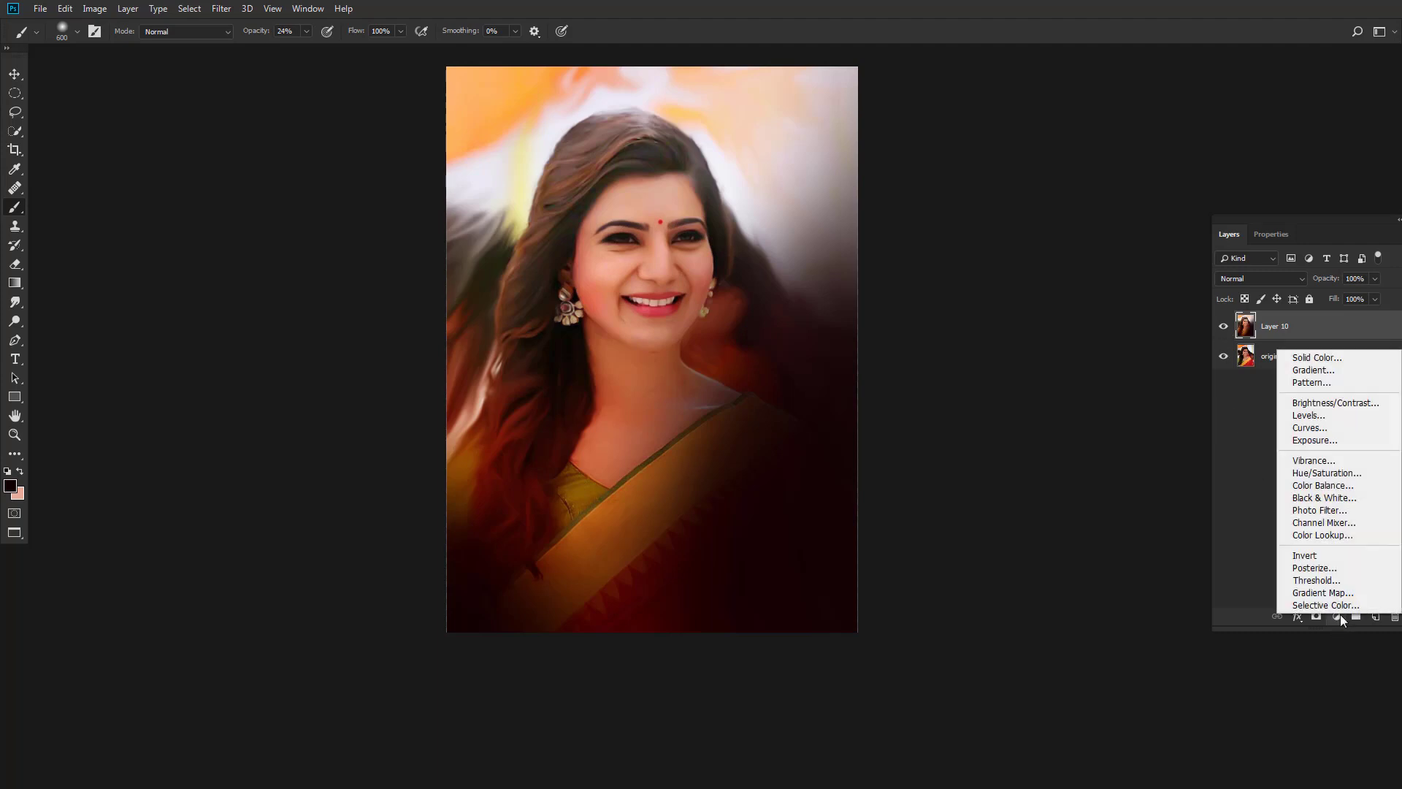
Add a Black & White adjustment layer blending in Darken mode.
left_click(1324, 497)
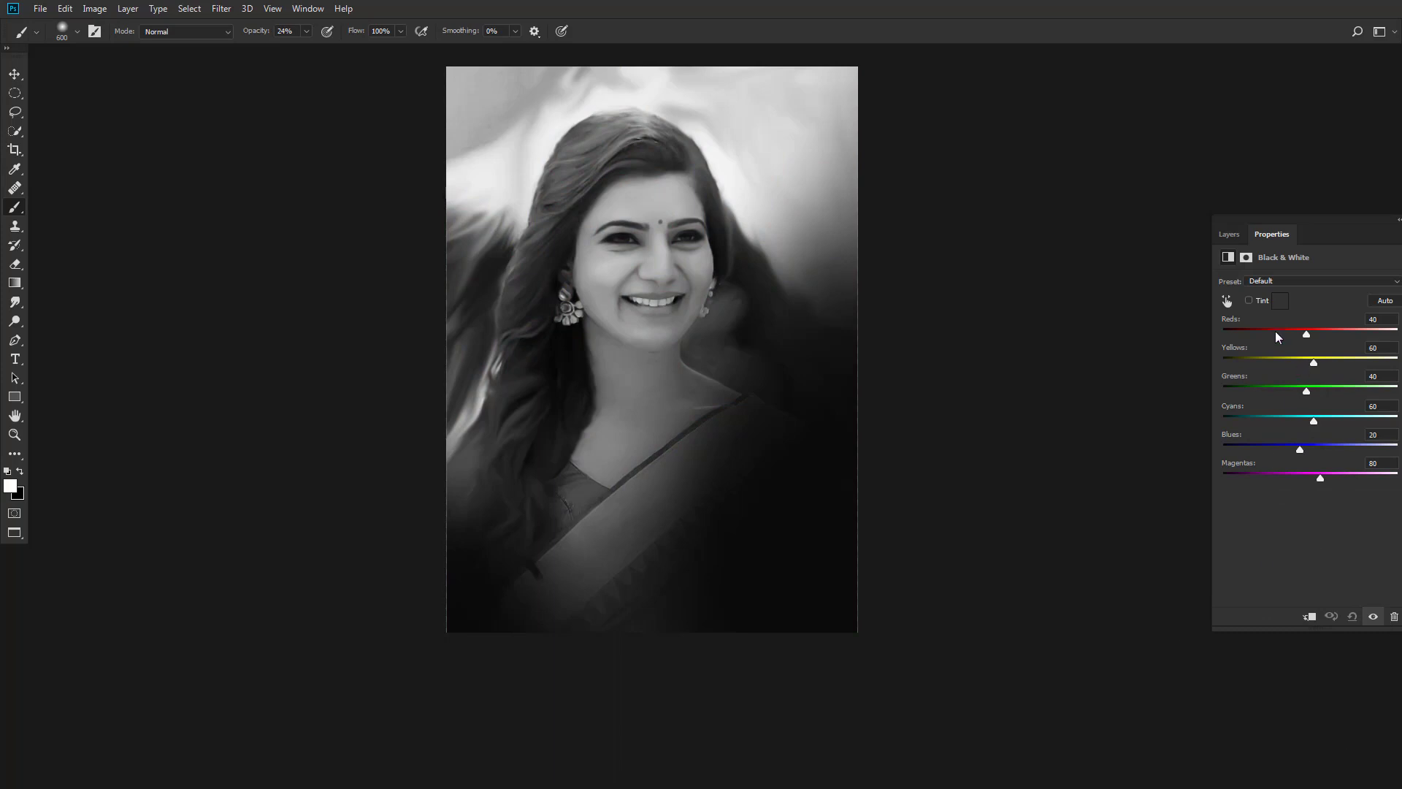
left_click(1228, 236)
left_click(1248, 280)
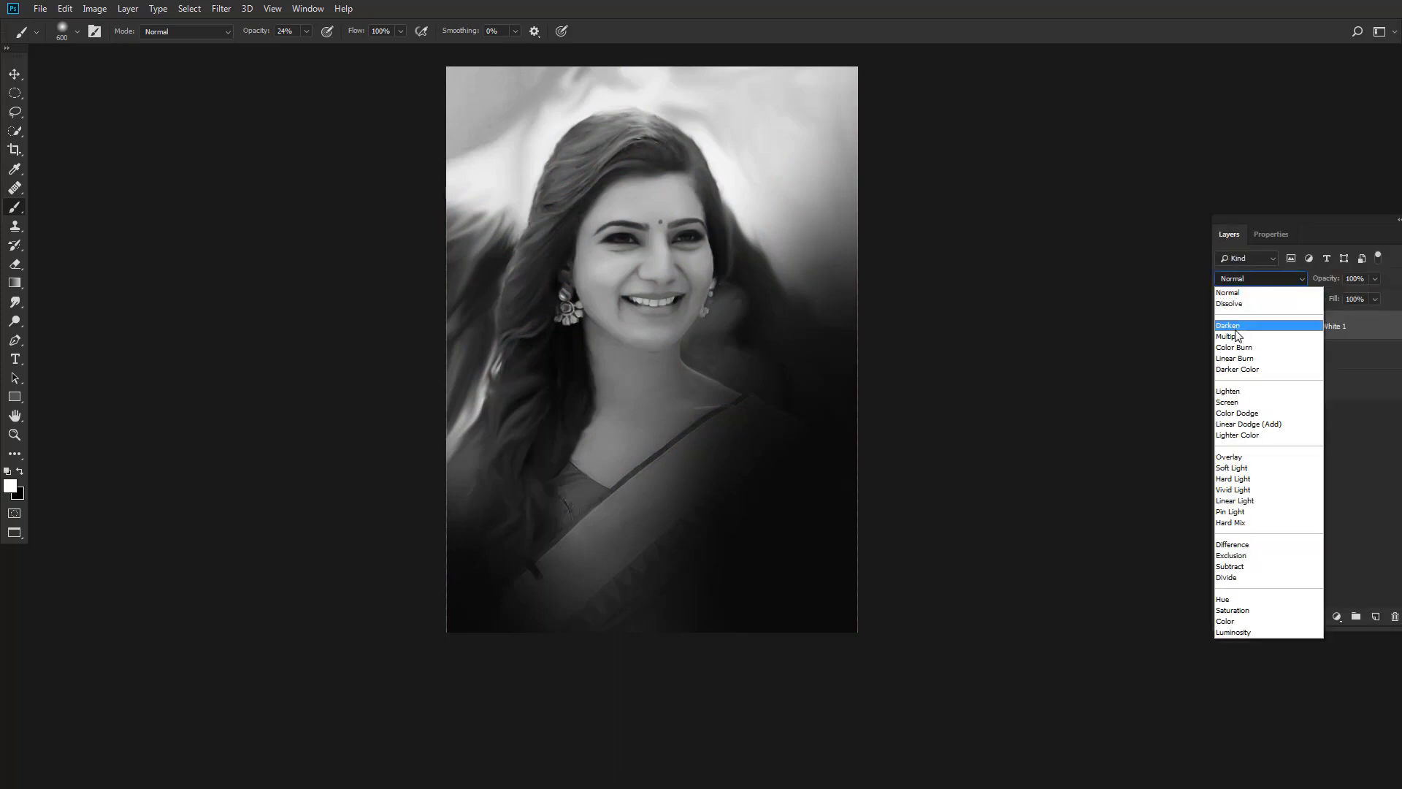
left_click(1234, 327)
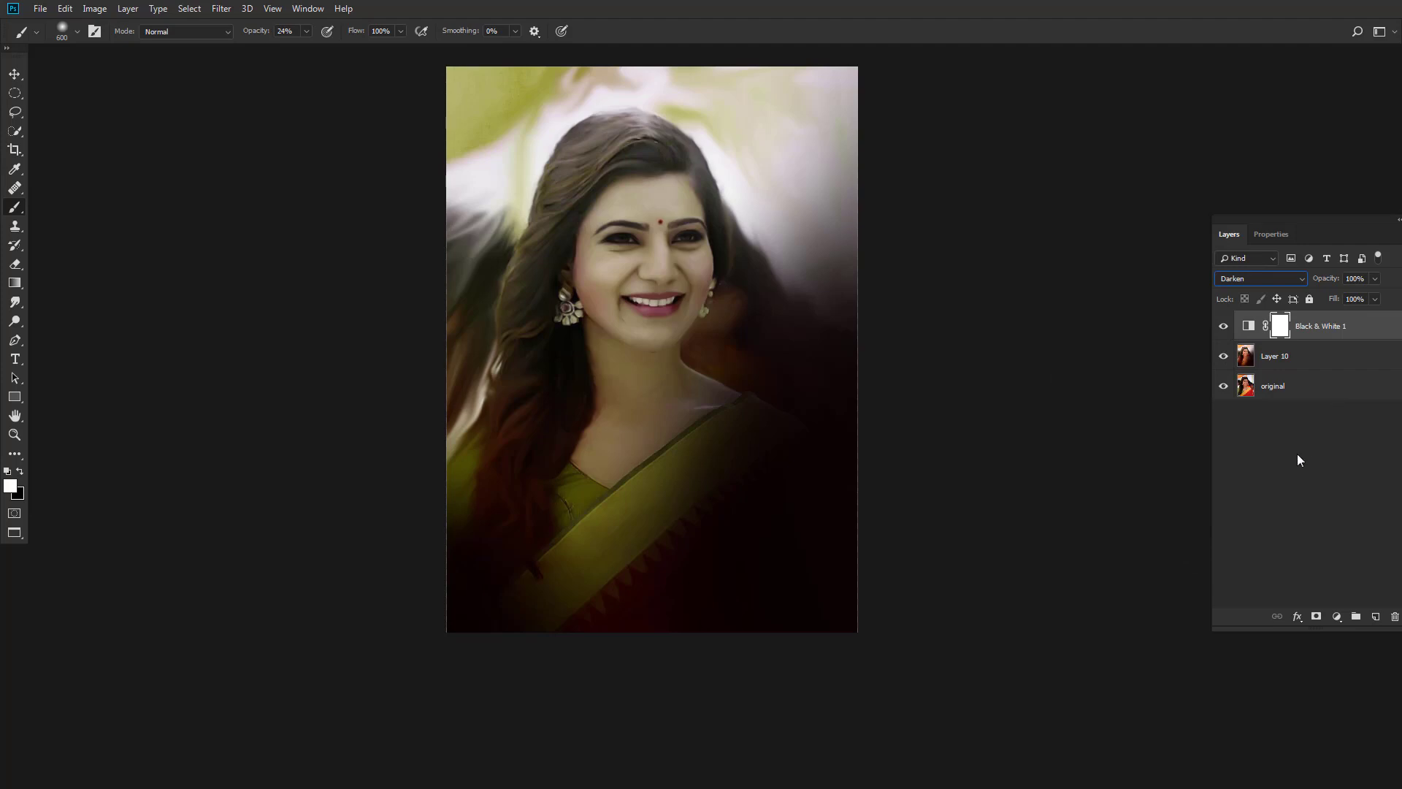
Invert its mask and paint the grayscale back into the lower-right and upper background.
left_click(1273, 333)
key("ctrl+i")
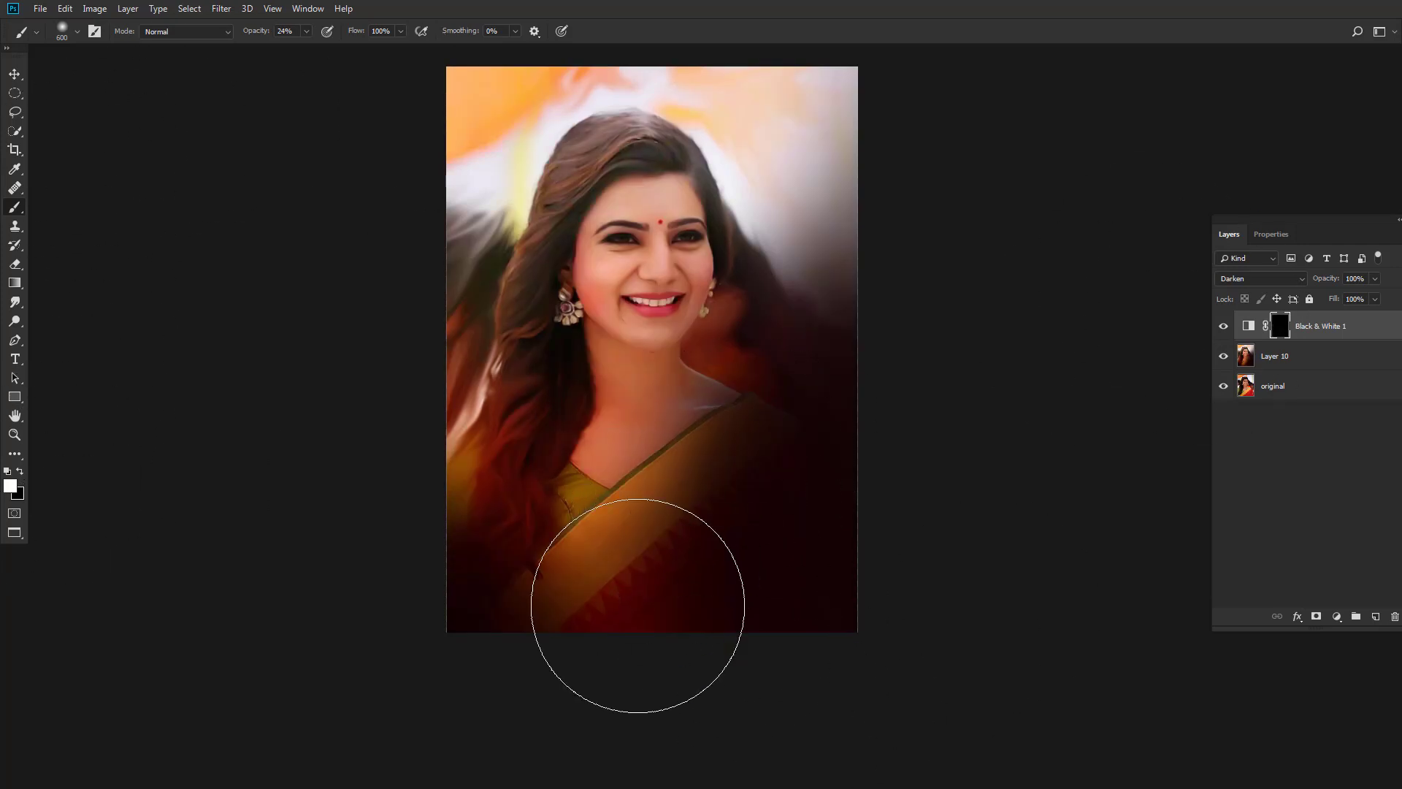
mouse_move(635, 604)
left_mouse_down()
mouse_move(711, 585)
mouse_move(905, 470)
mouse_move(945, 396)
mouse_move(745, 463)
mouse_move(795, 541)
mouse_move(555, 648)
mouse_move(751, 710)
left_mouse_up()
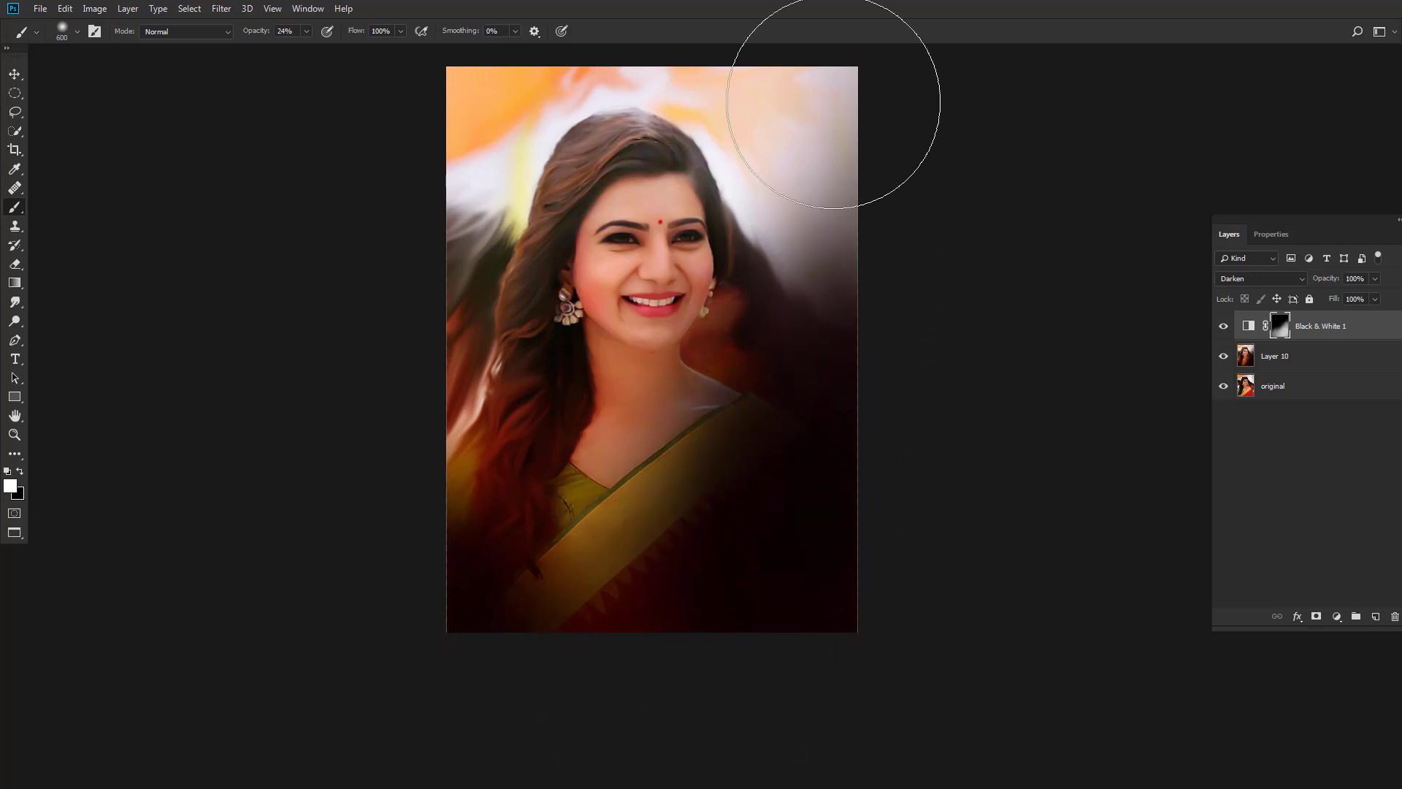
mouse_move(454, 117)
left_mouse_down()
mouse_move(470, 125)
mouse_move(626, 48)
mouse_move(432, 174)
mouse_move(476, 129)
left_mouse_up()
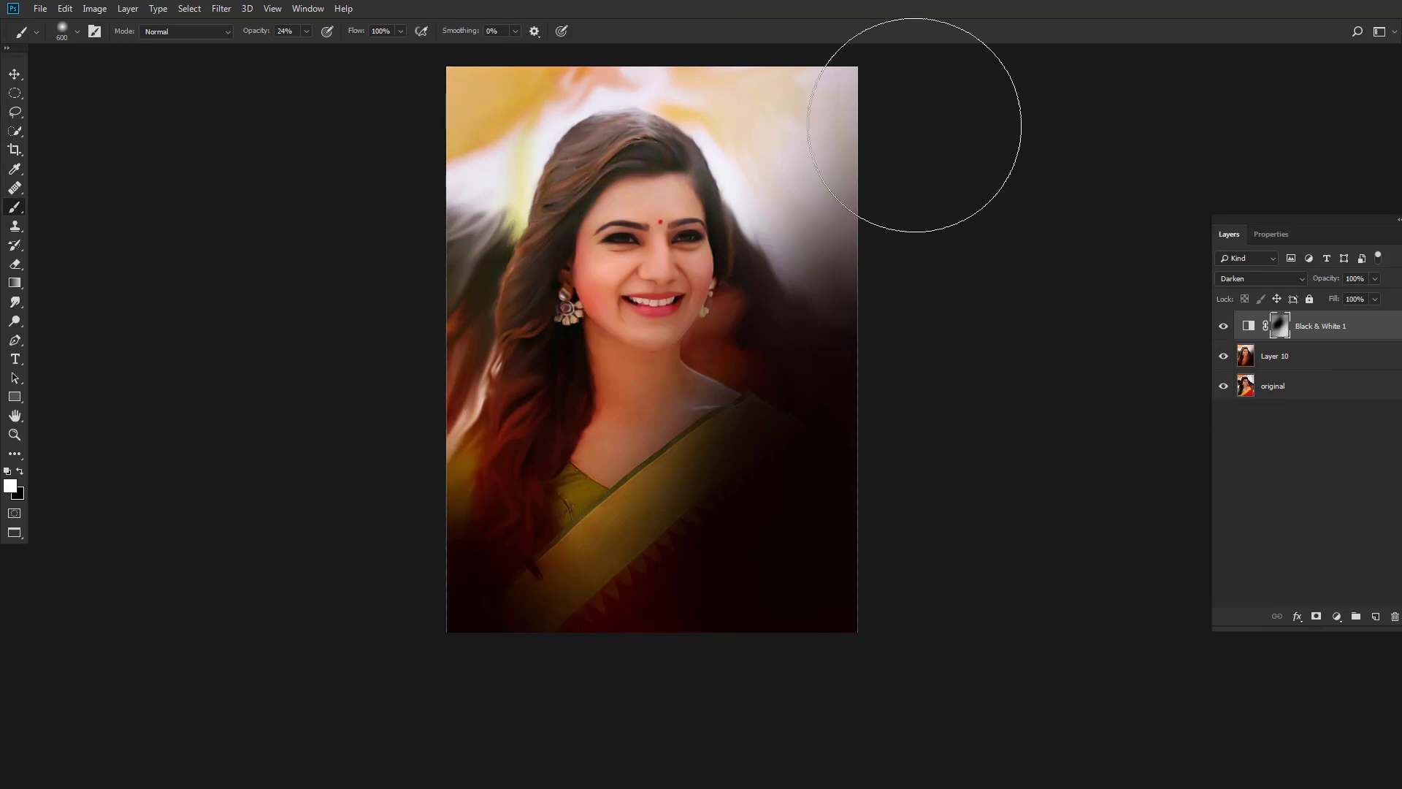
Add a Color Lookup layer with HorrorBlue.3DL, hidden by an inverted mask.
left_click(1355, 617)
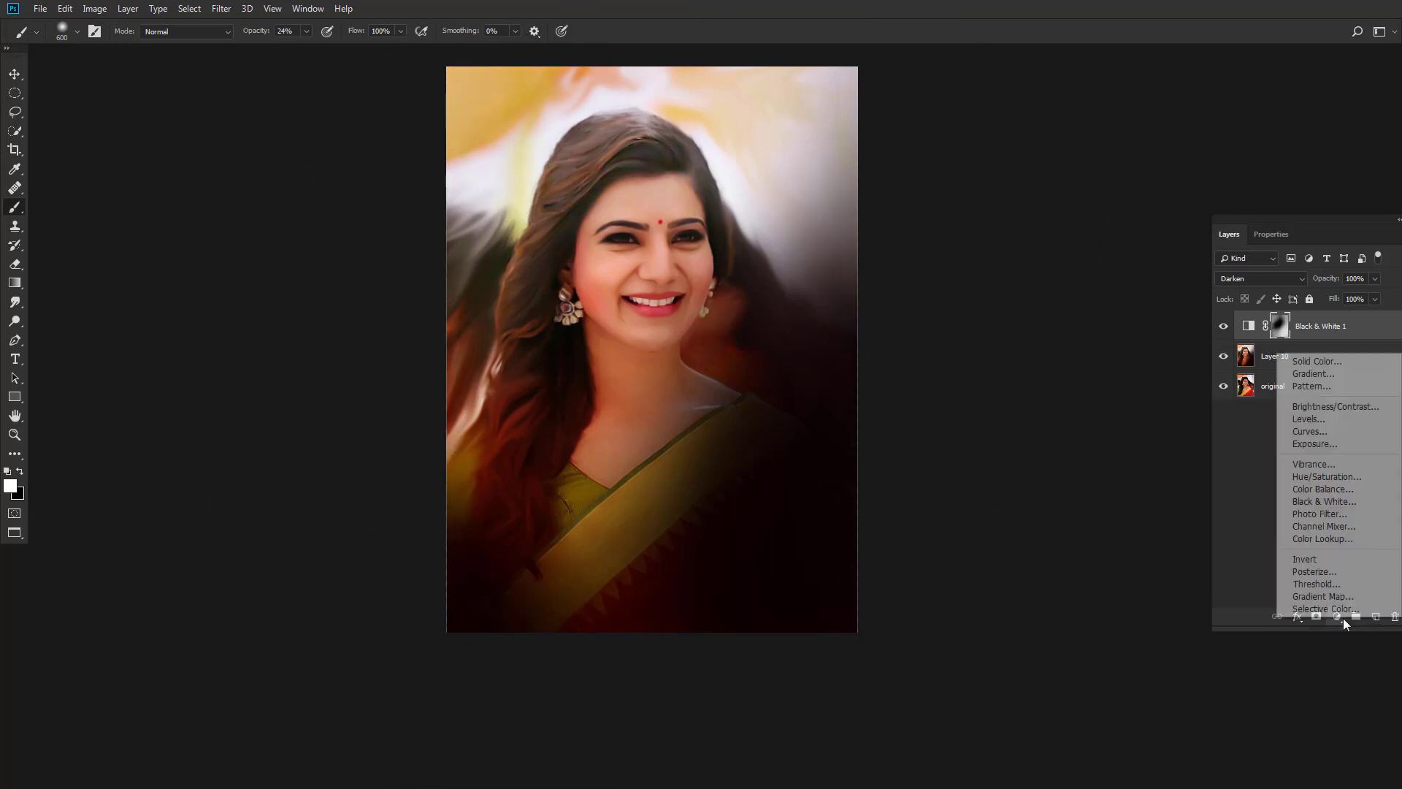
left_click(1355, 540)
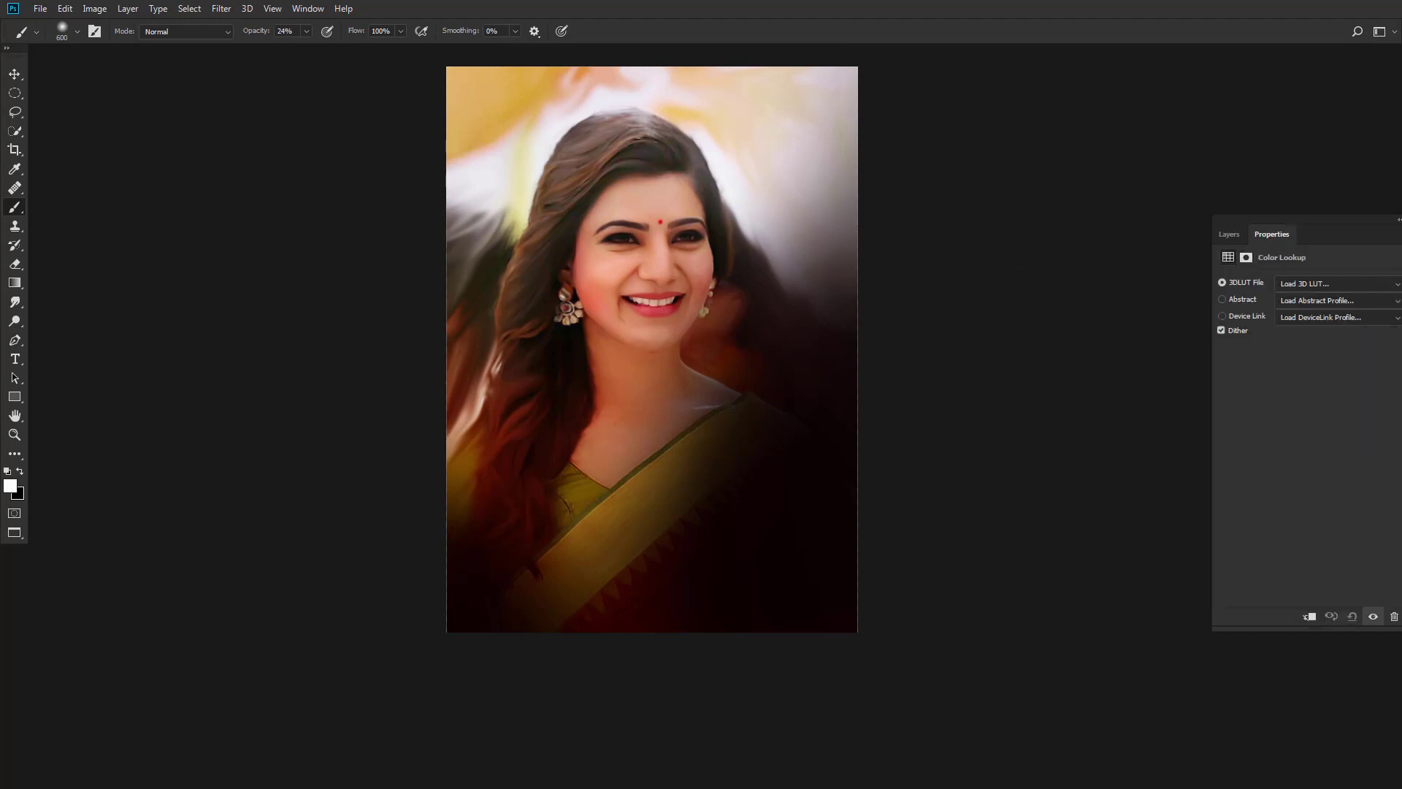
left_click(1283, 284)
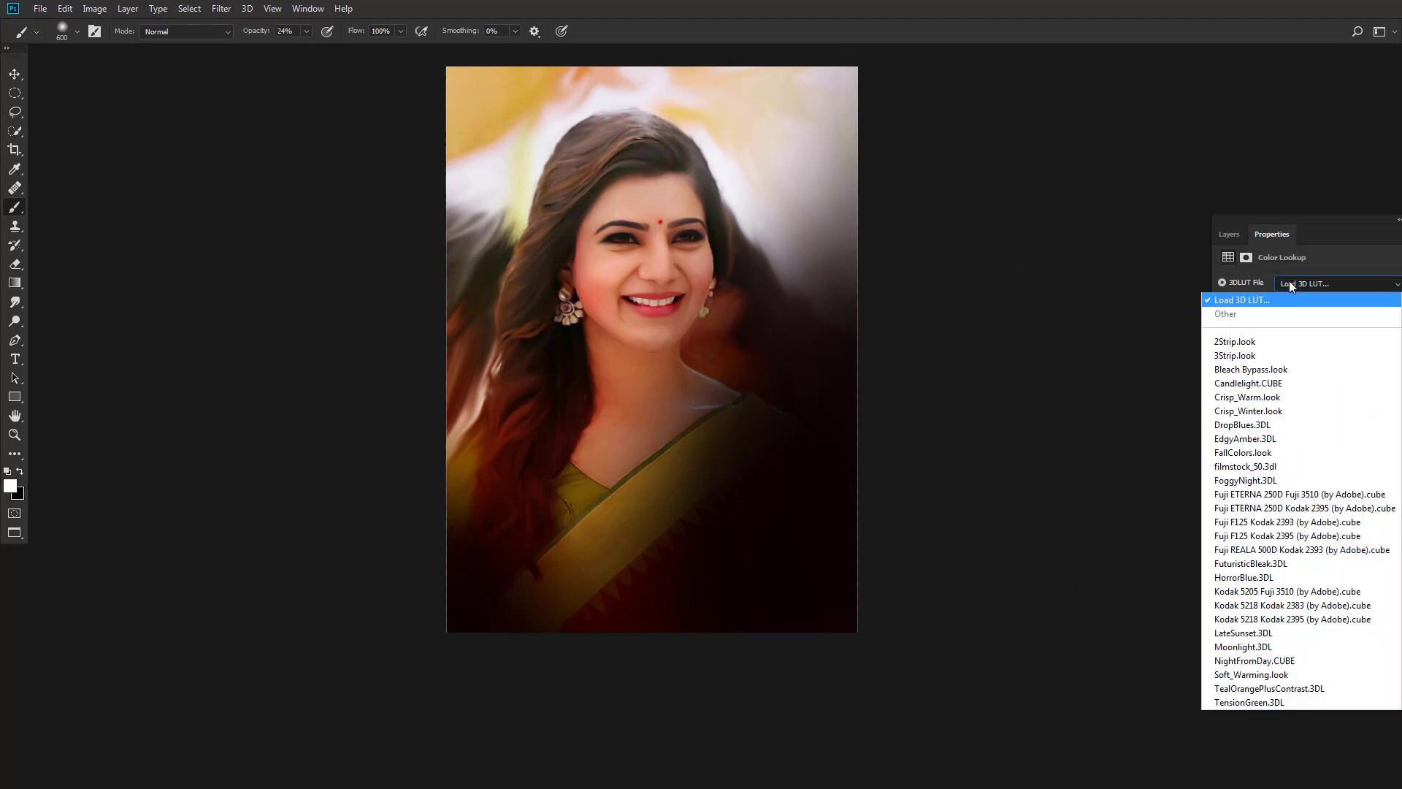
left_click(1248, 577)
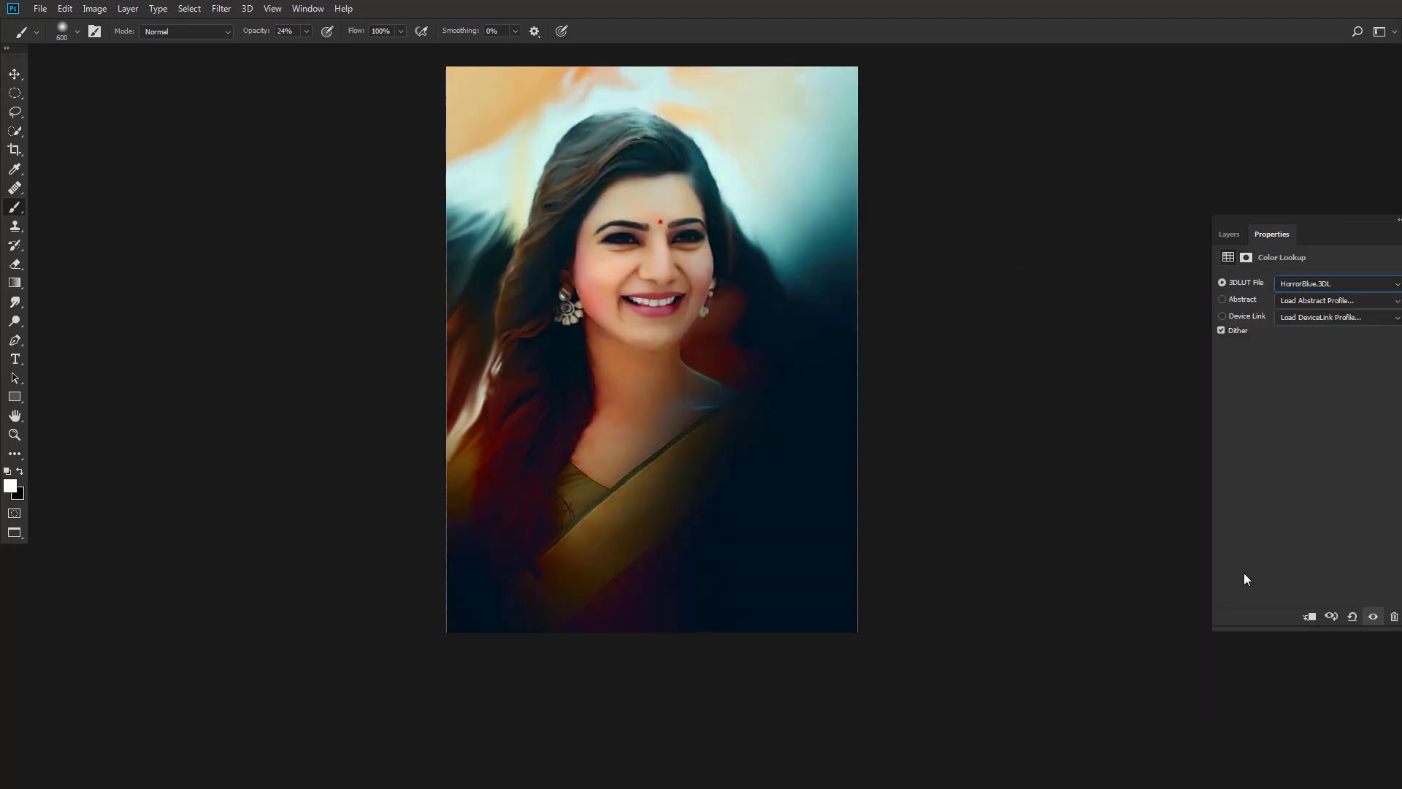
left_click(1229, 235)
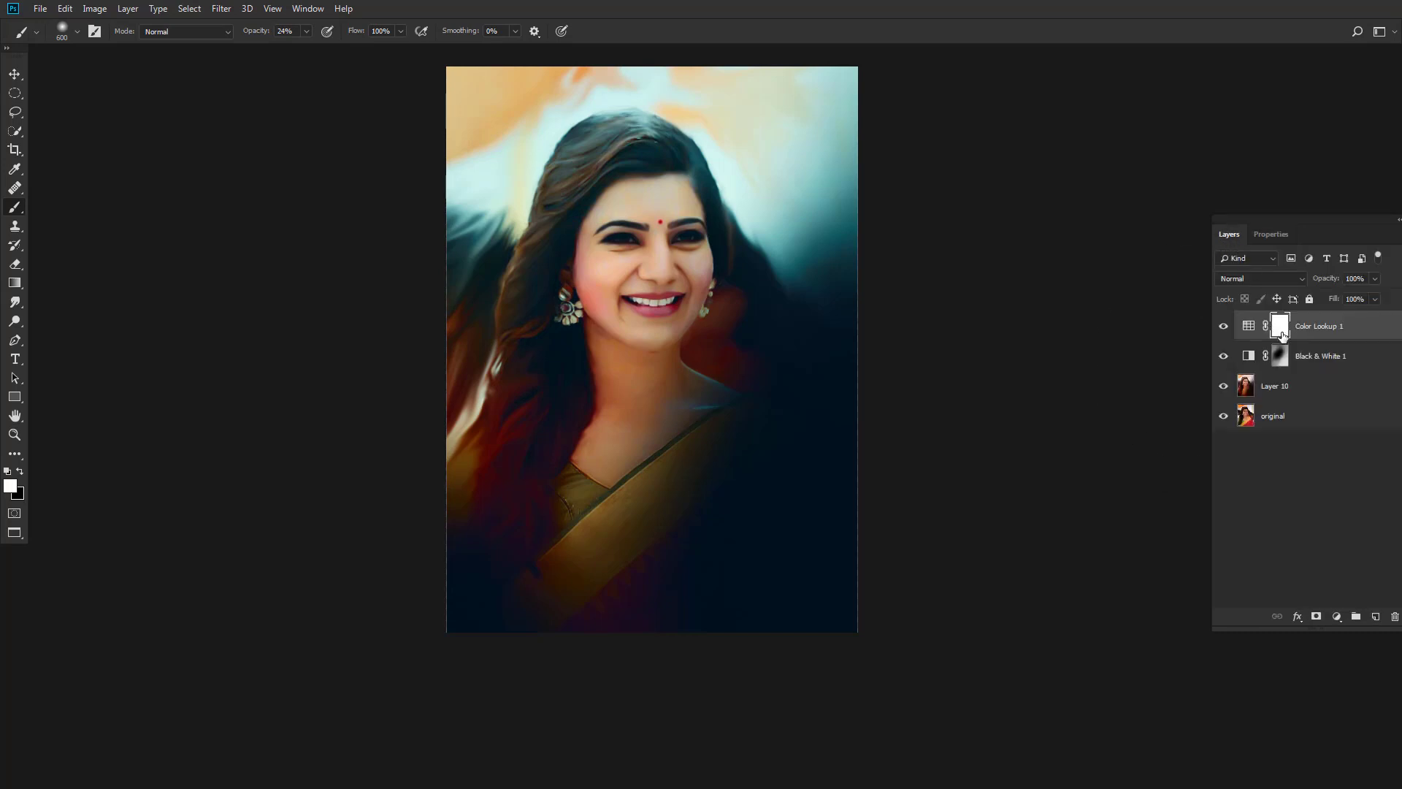
key("ctrl+i")
With a 150 px brush, paint the blue look over the hair top and strand.
scroll(636, 369, "up", 1)
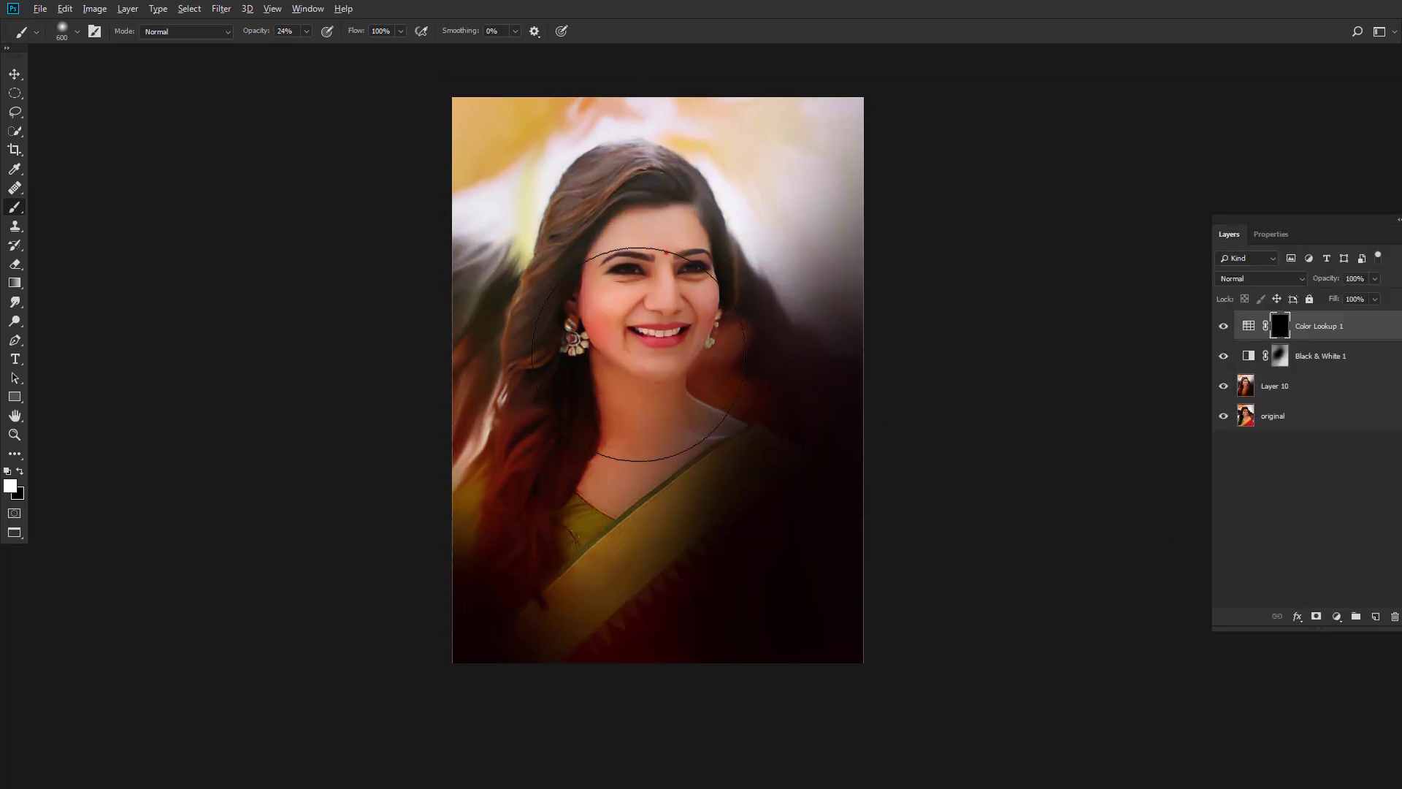
scroll(643, 306, "up", 2)
key("bracketleft")
key("bracketleft")
key("bracketleft")
key("bracketleft")
key("bracketleft")
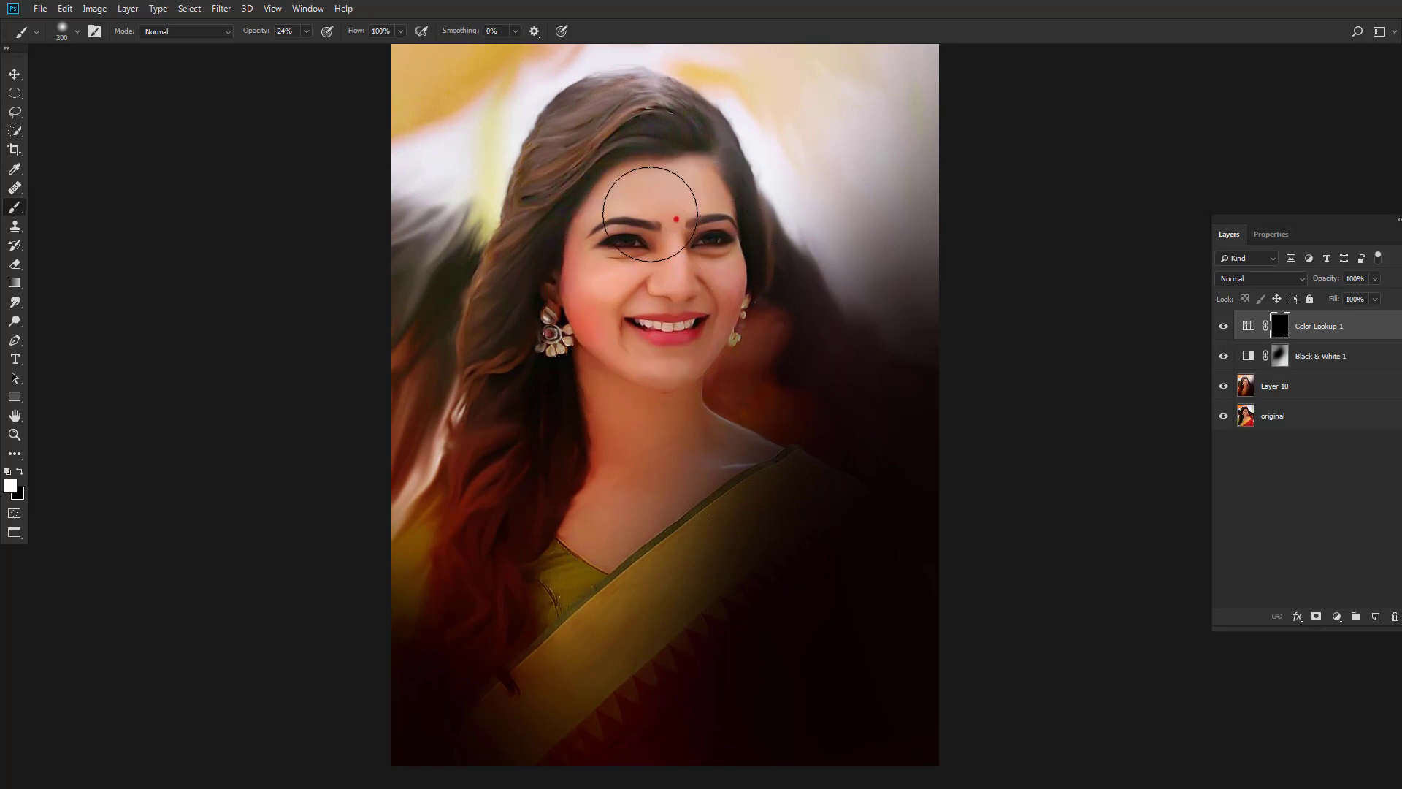
key("bracketleft")
key("bracketleft")
left_click_drag(561, 149, 638, 103)
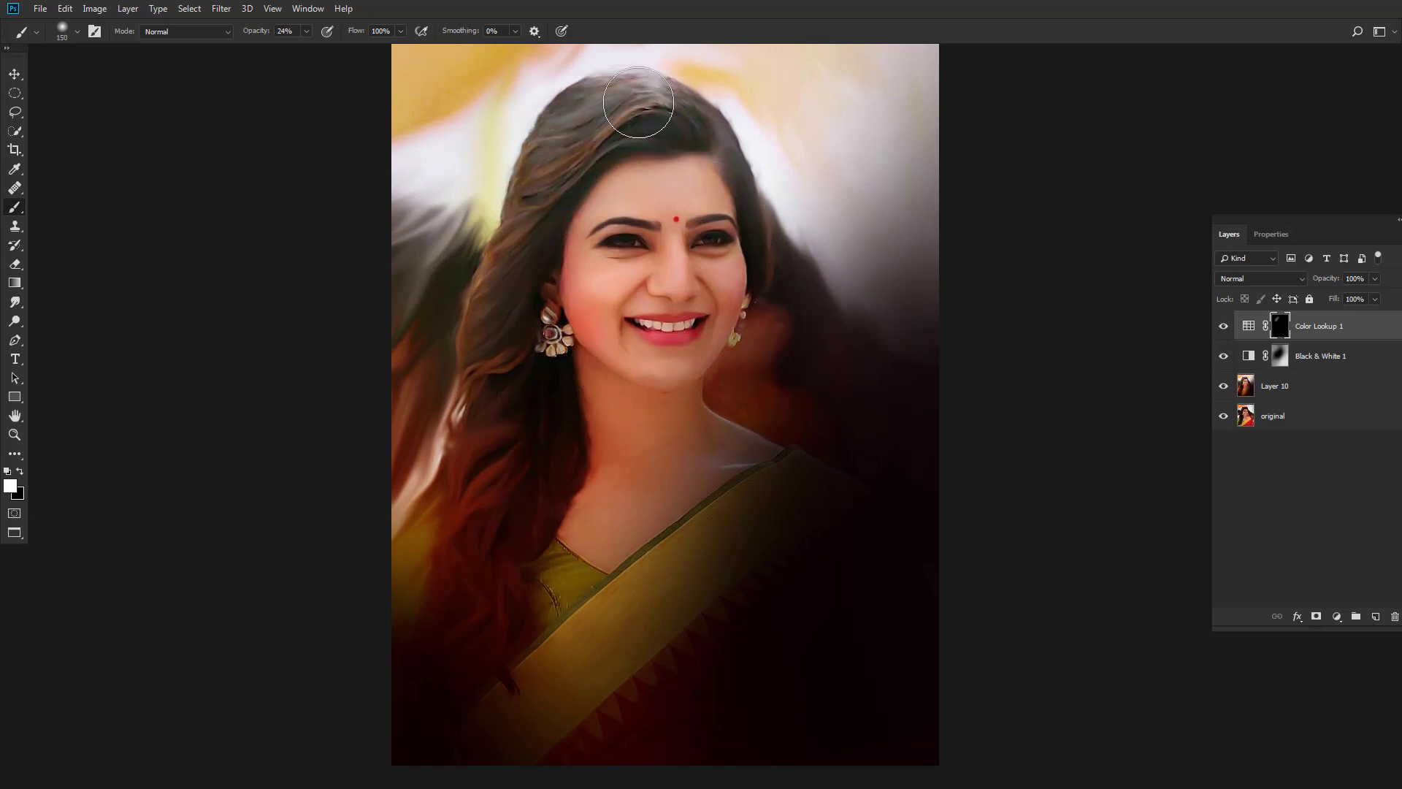
left_click_drag(485, 290, 517, 471)
mouse_move(574, 149)
left_mouse_down()
mouse_move(782, 172)
mouse_move(692, 69)
mouse_move(544, 141)
left_mouse_up()
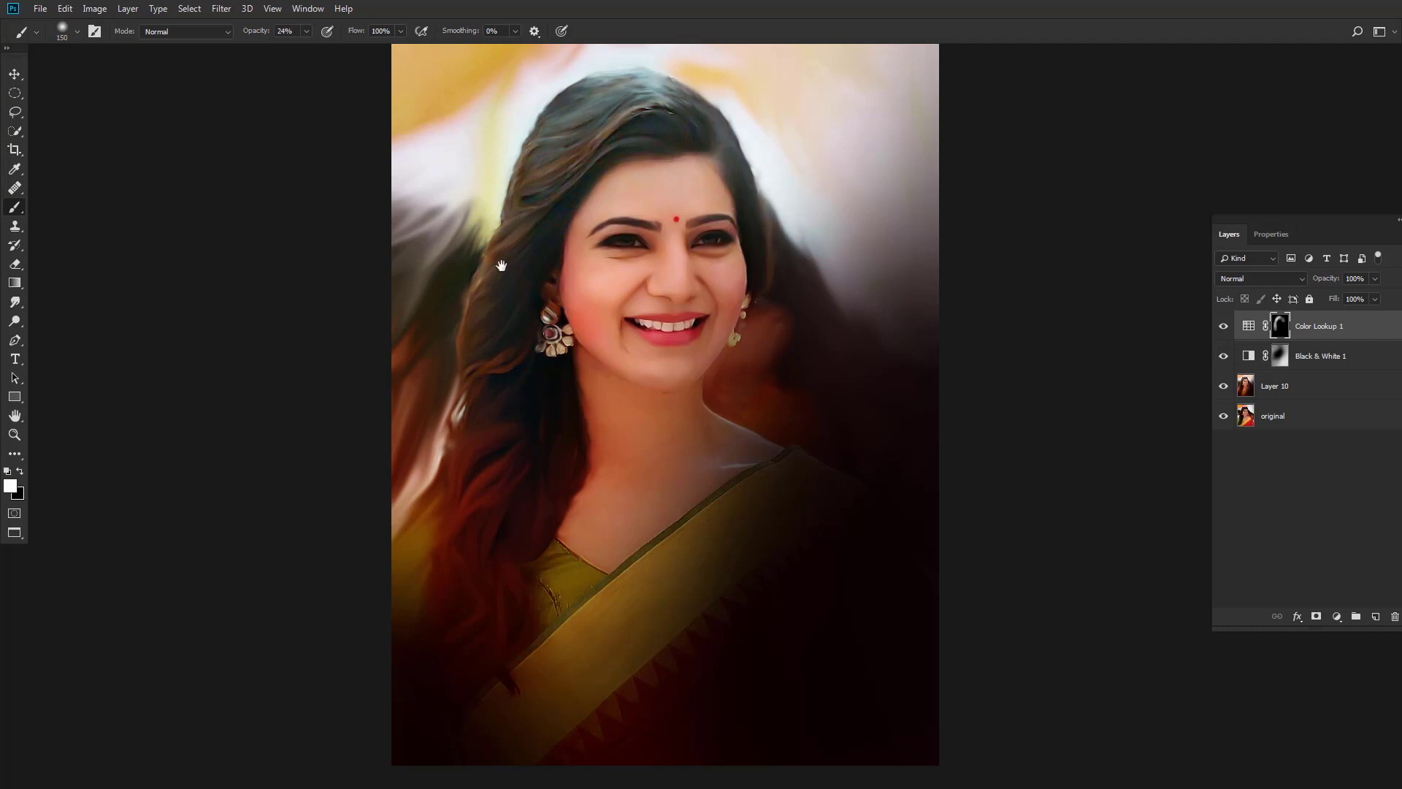
left_click_drag(502, 265, 530, 271)
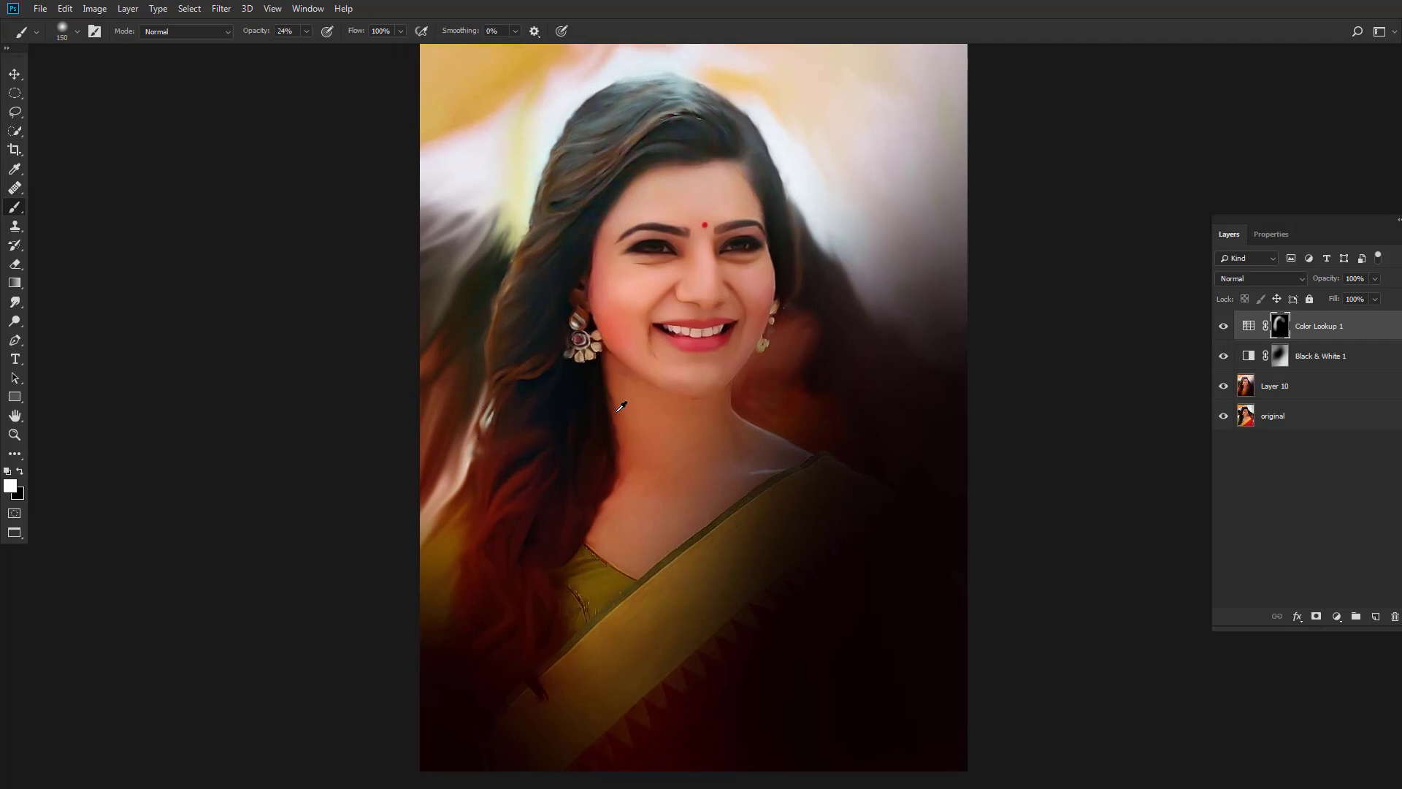
scroll(622, 406, "down", 2)
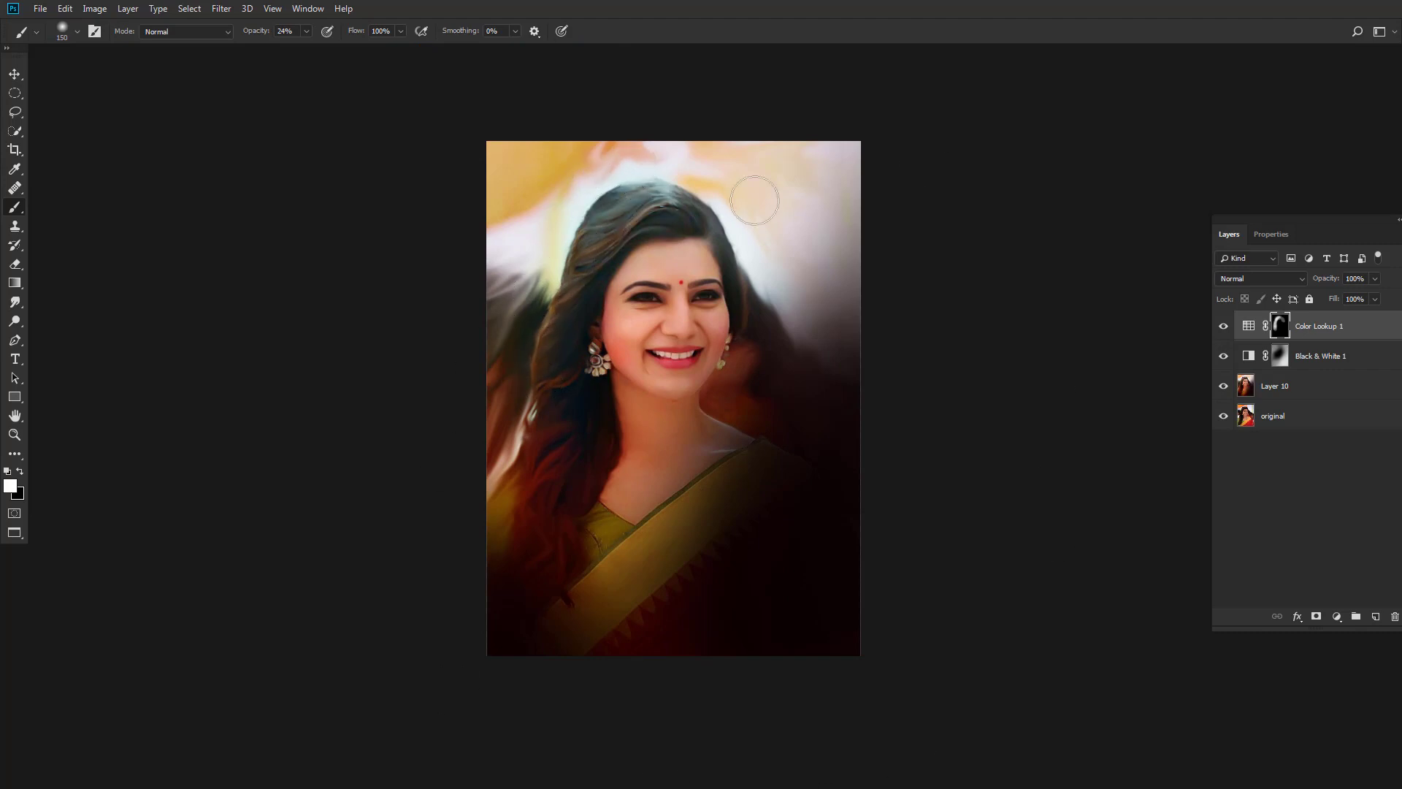
Add a Brightness/Contrast adjustment brightened to about 20, with its mask inverted to black.
left_click(1336, 618)
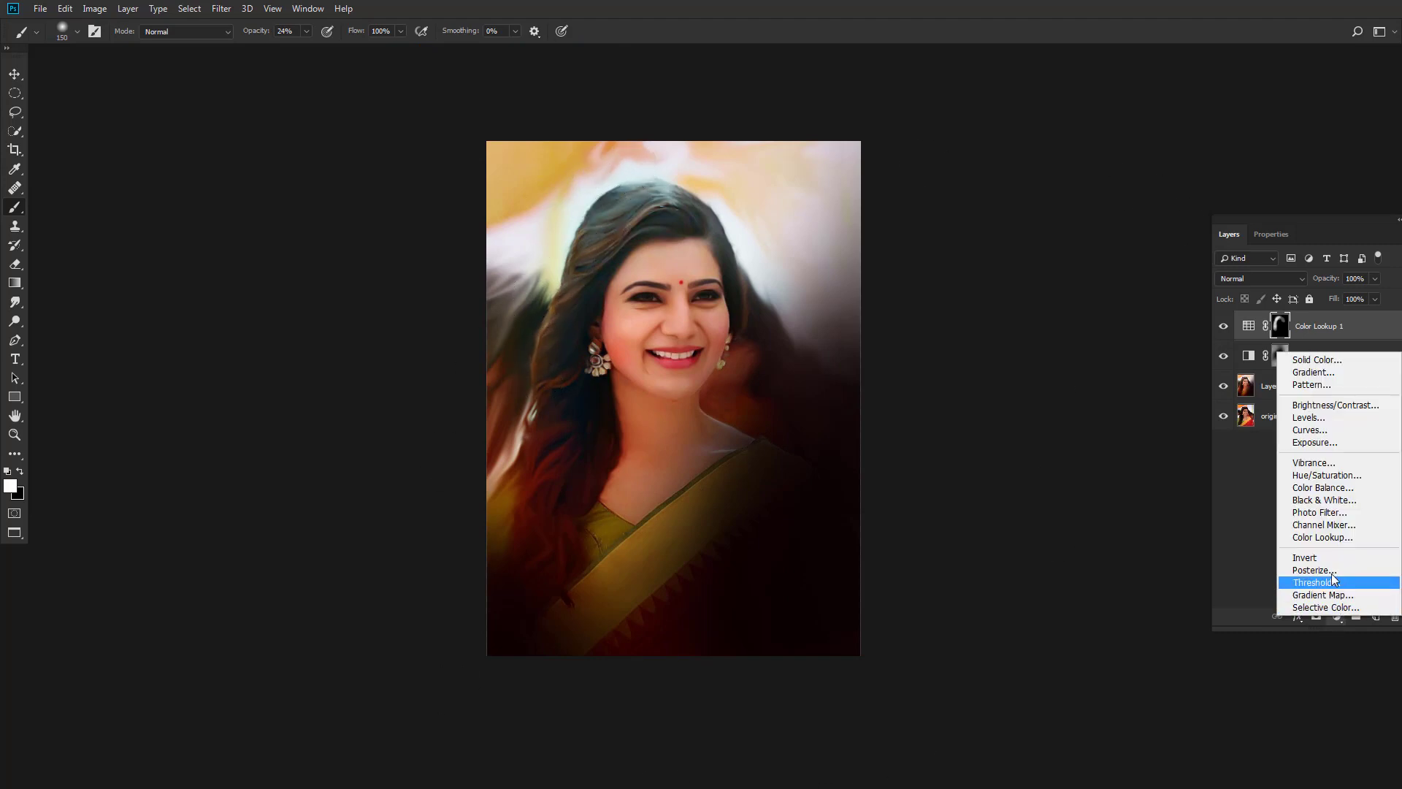
left_click(1307, 406)
left_click_drag(1311, 319, 1275, 355)
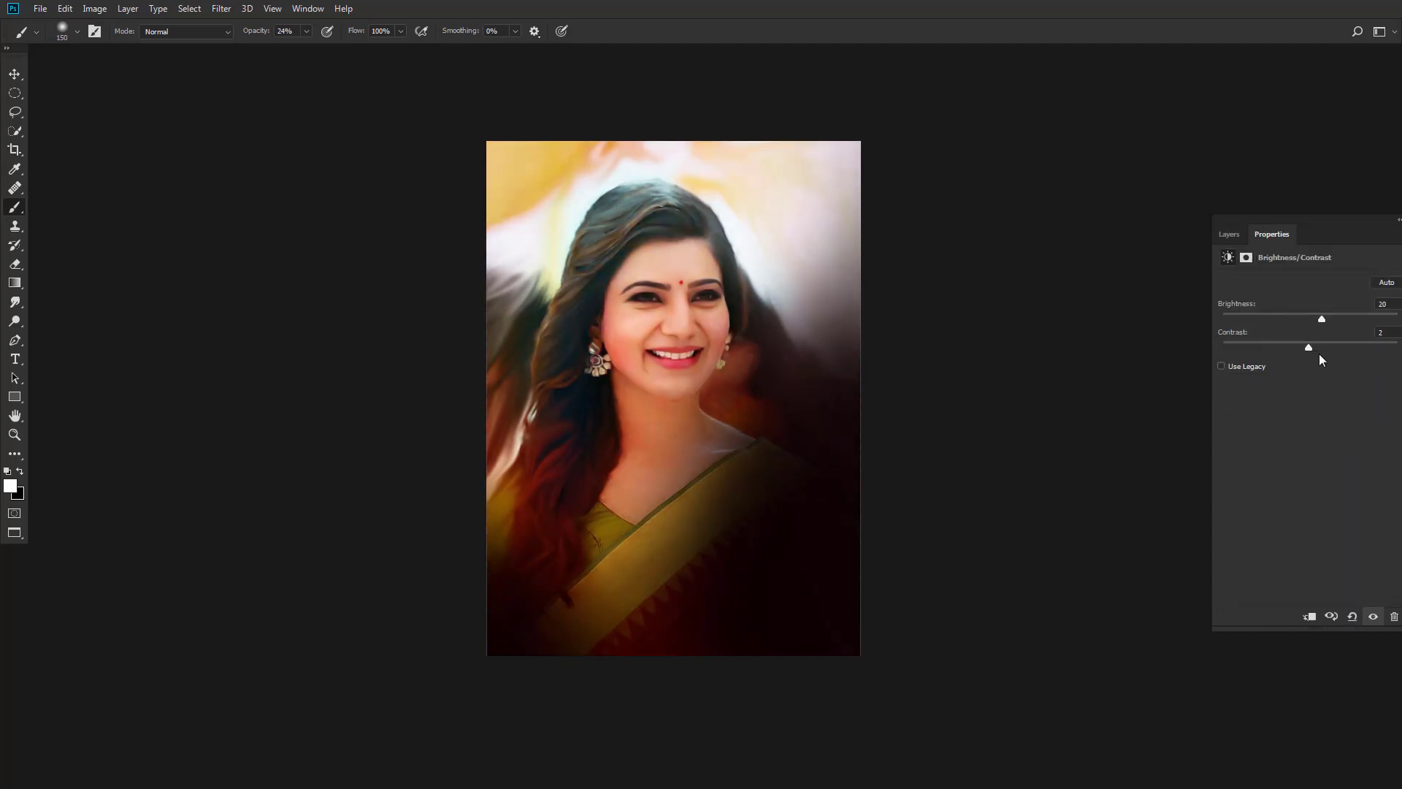
left_click(1229, 234)
key("ctrl+i")
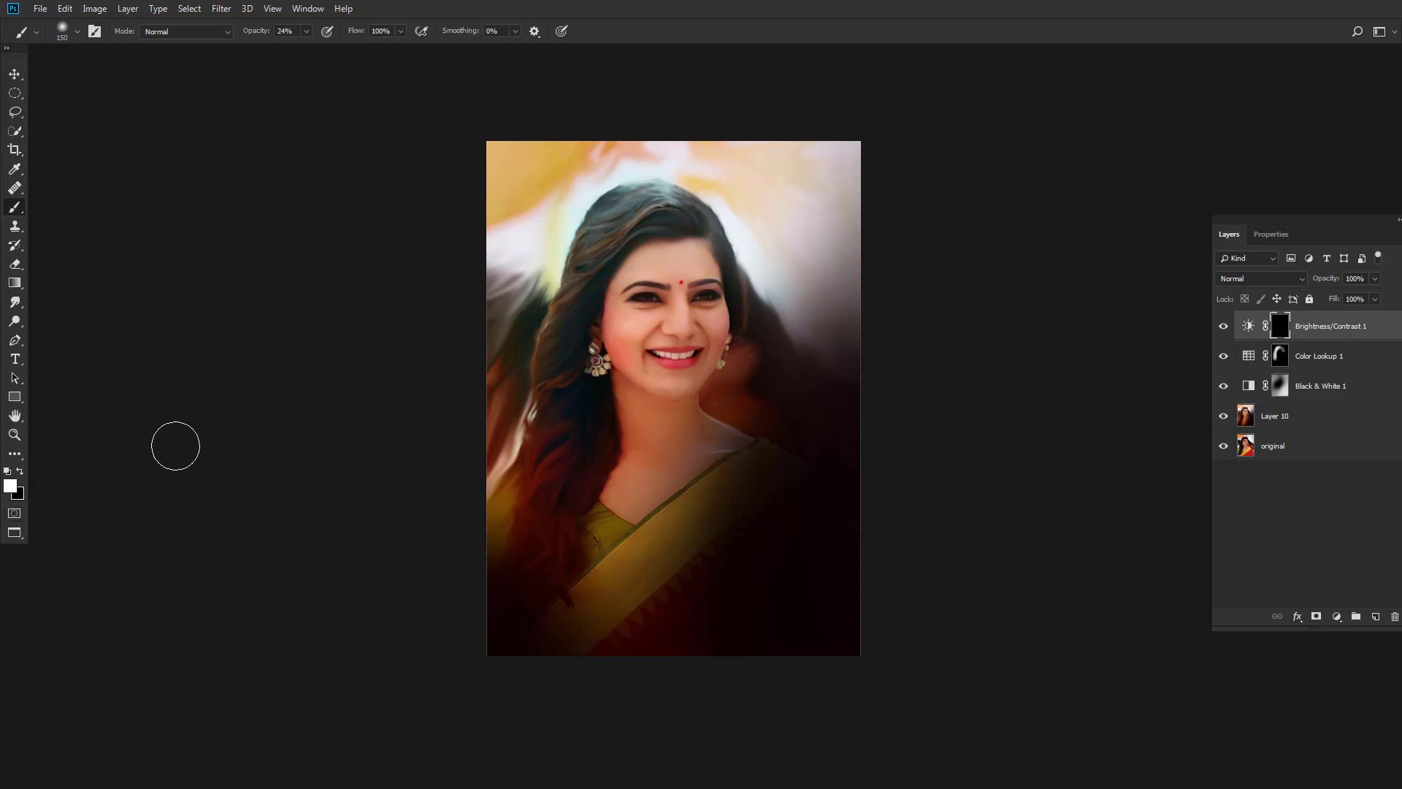
Shrink the brush from 150 to 80 px while zooming around the face.
scroll(690, 335, "up", 2)
key("bracketleft")
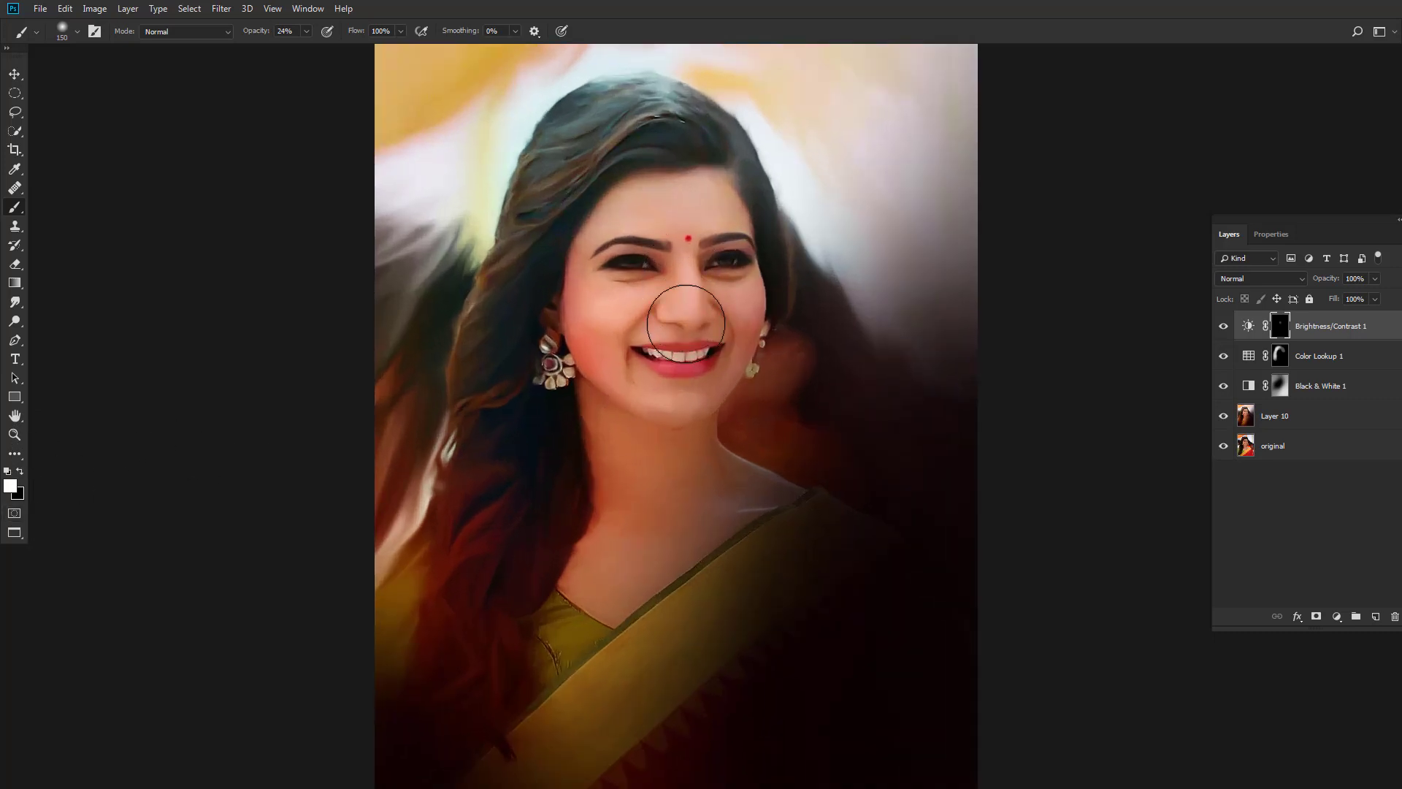
key("bracketleft")
key("bracketleft")
key("bracketleft")
scroll(683, 245, "down", 2)
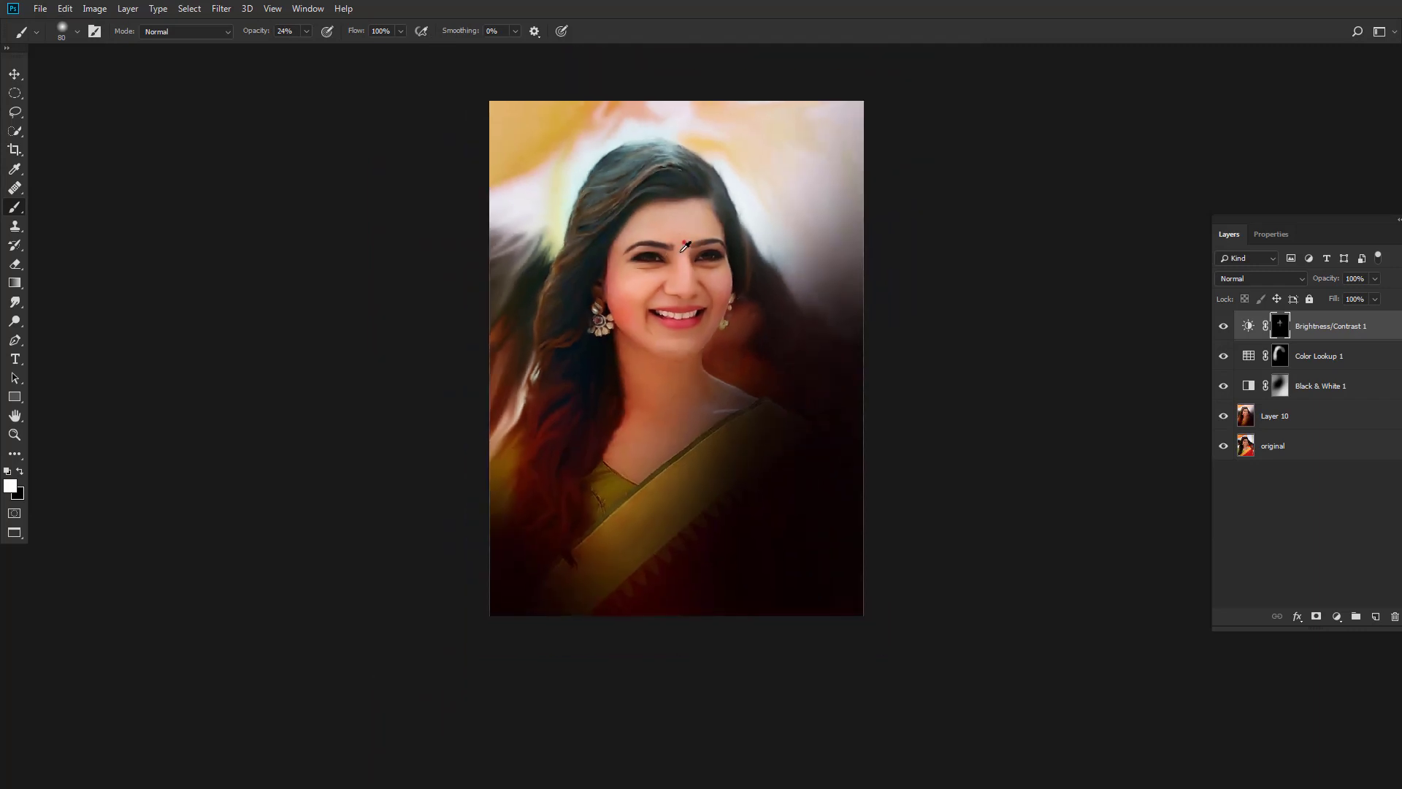
scroll(626, 300, "up", 1)
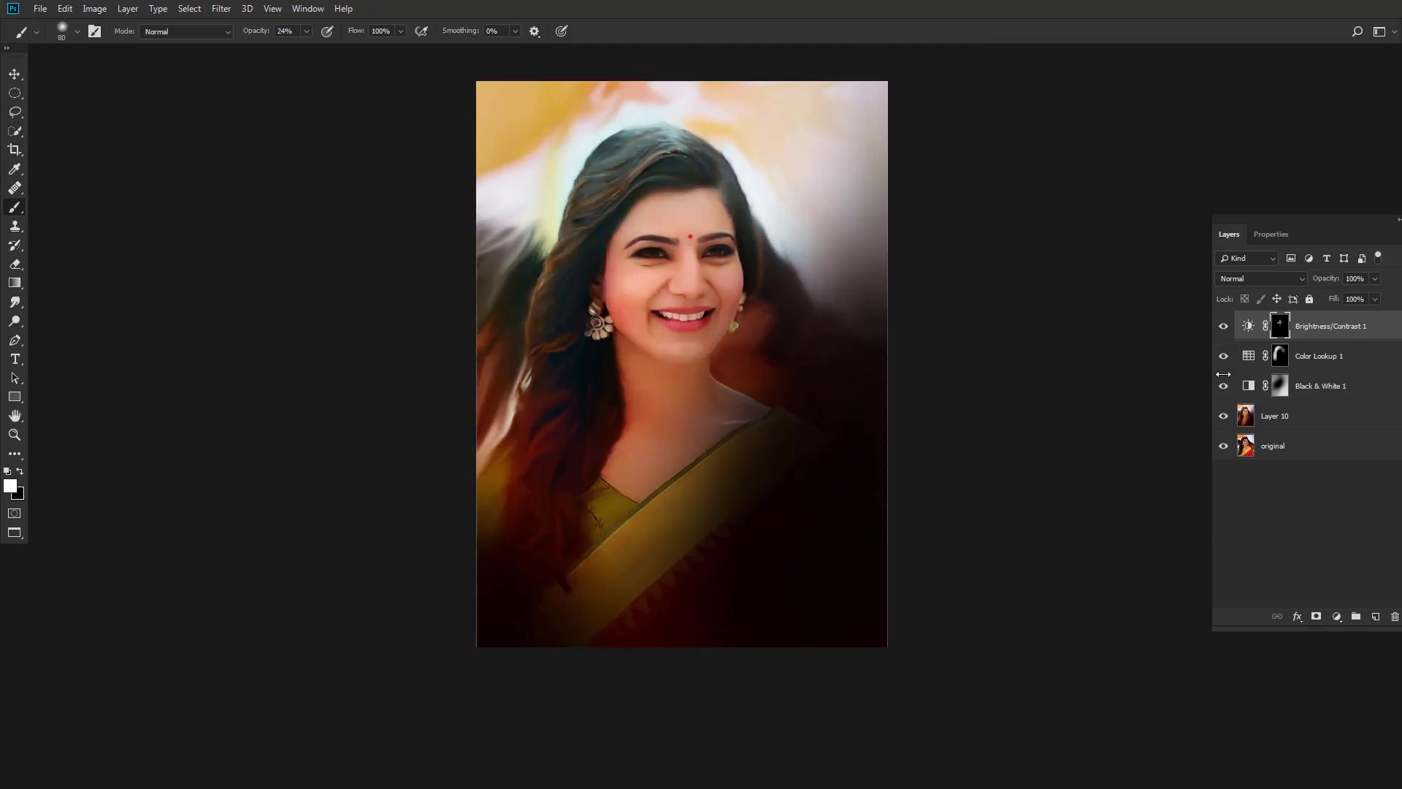
Add a Curves layer with black and white points pulled inward, its mask inverted.
left_click(1338, 611)
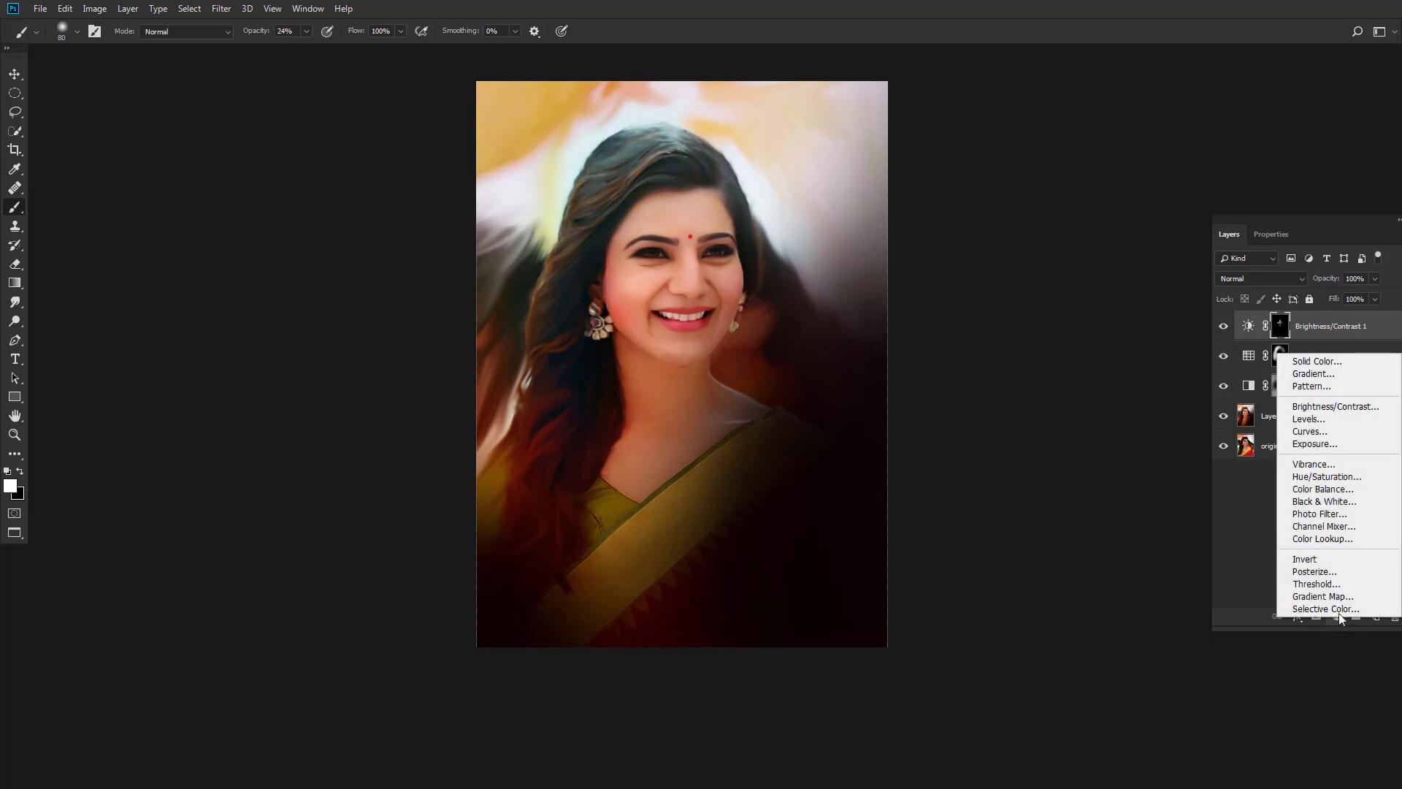
left_click(1307, 440)
left_click_drag(1252, 471, 1271, 470)
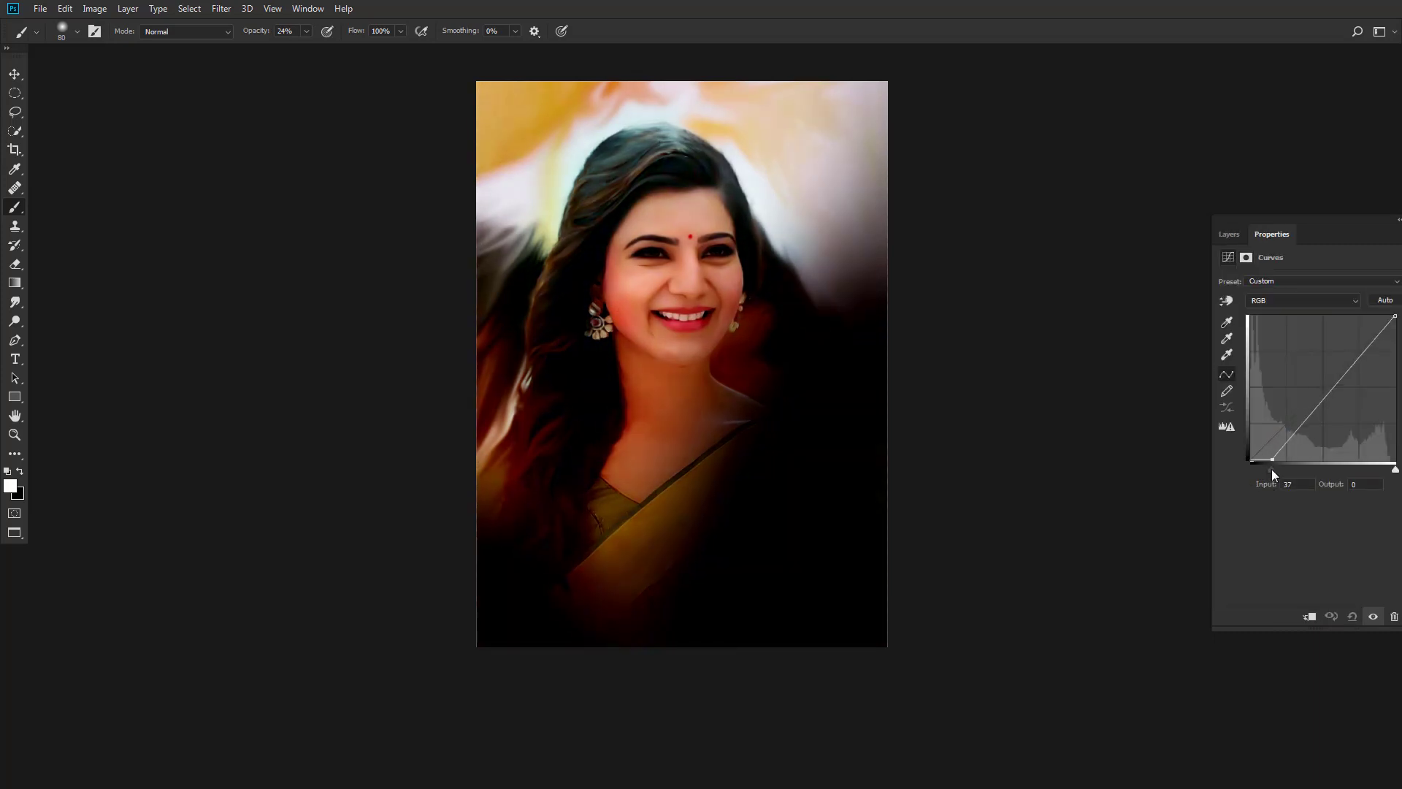
left_click_drag(1394, 470, 1376, 472)
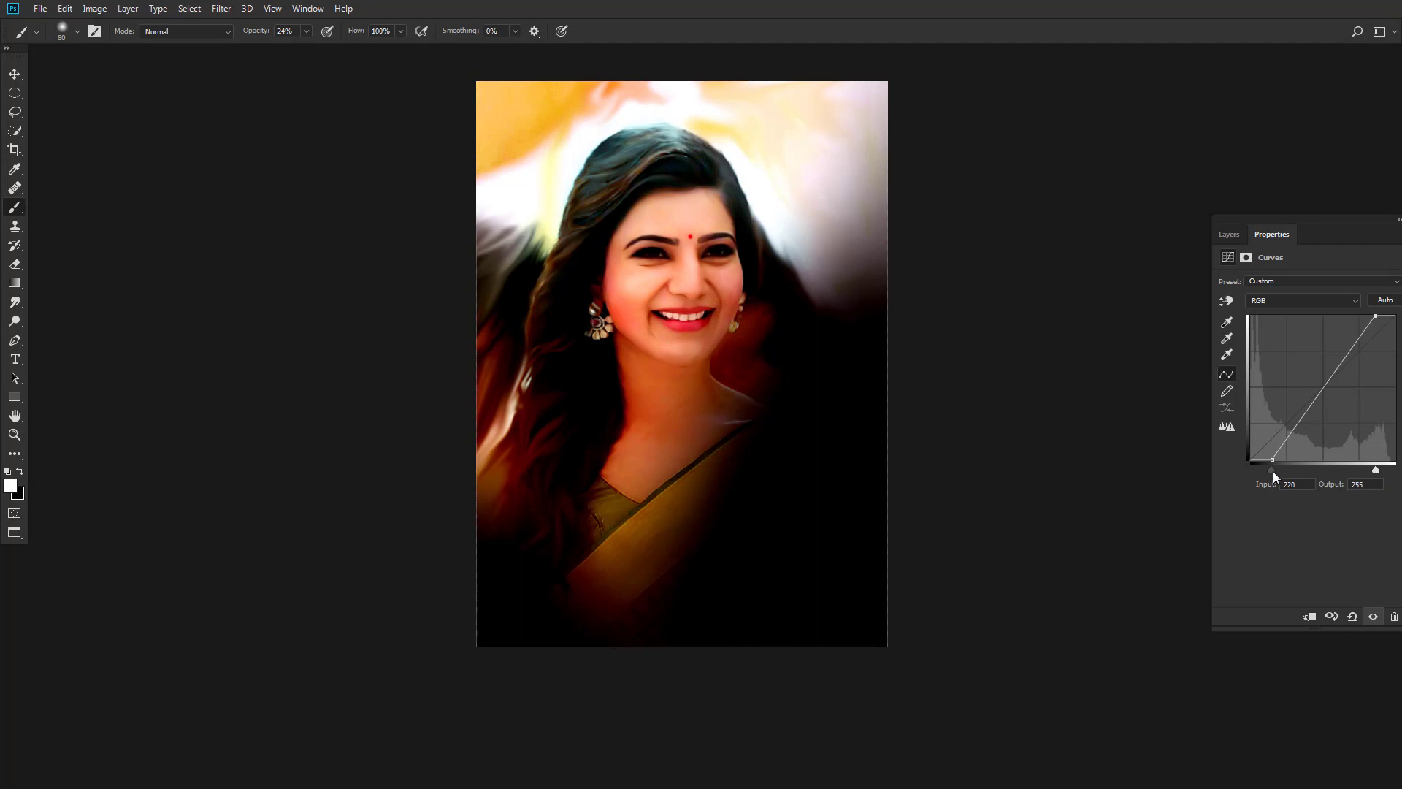
mouse_move(1274, 473)
left_mouse_down()
mouse_move(1295, 472)
mouse_move(1283, 472)
left_mouse_up()
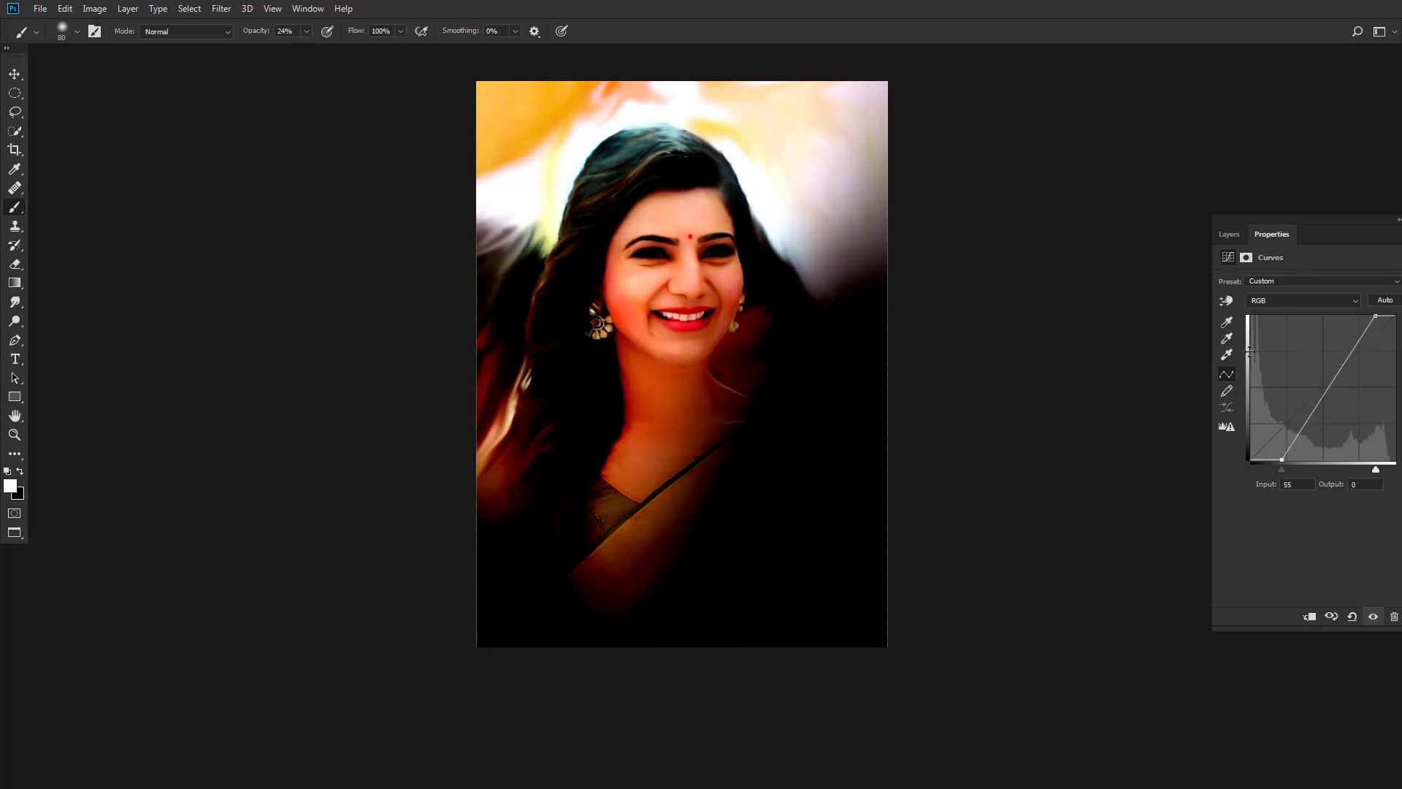
left_click(1220, 235)
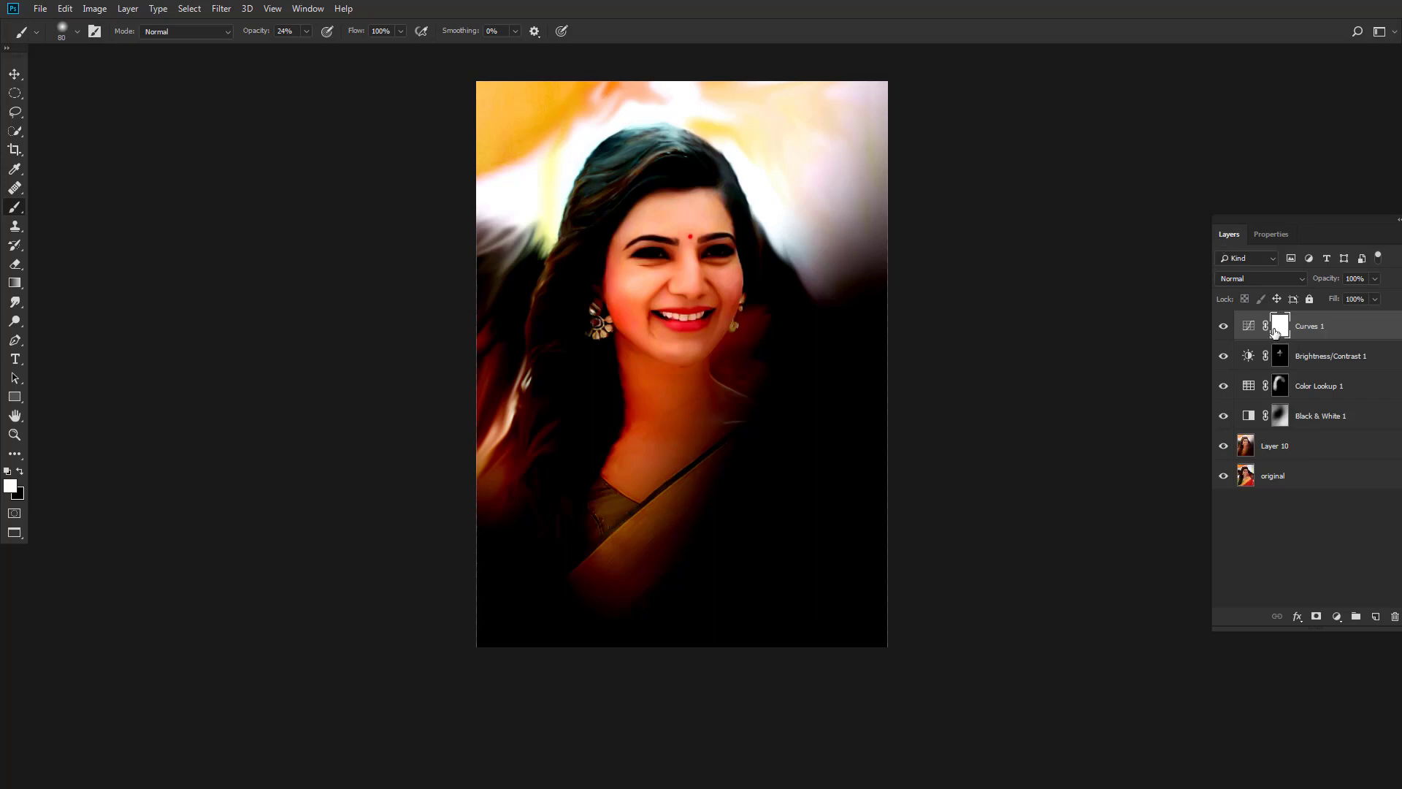
key("ctrl+i")
Zoom in and pan across the portrait to inspect the face and hair.
scroll(633, 343, "up", 1)
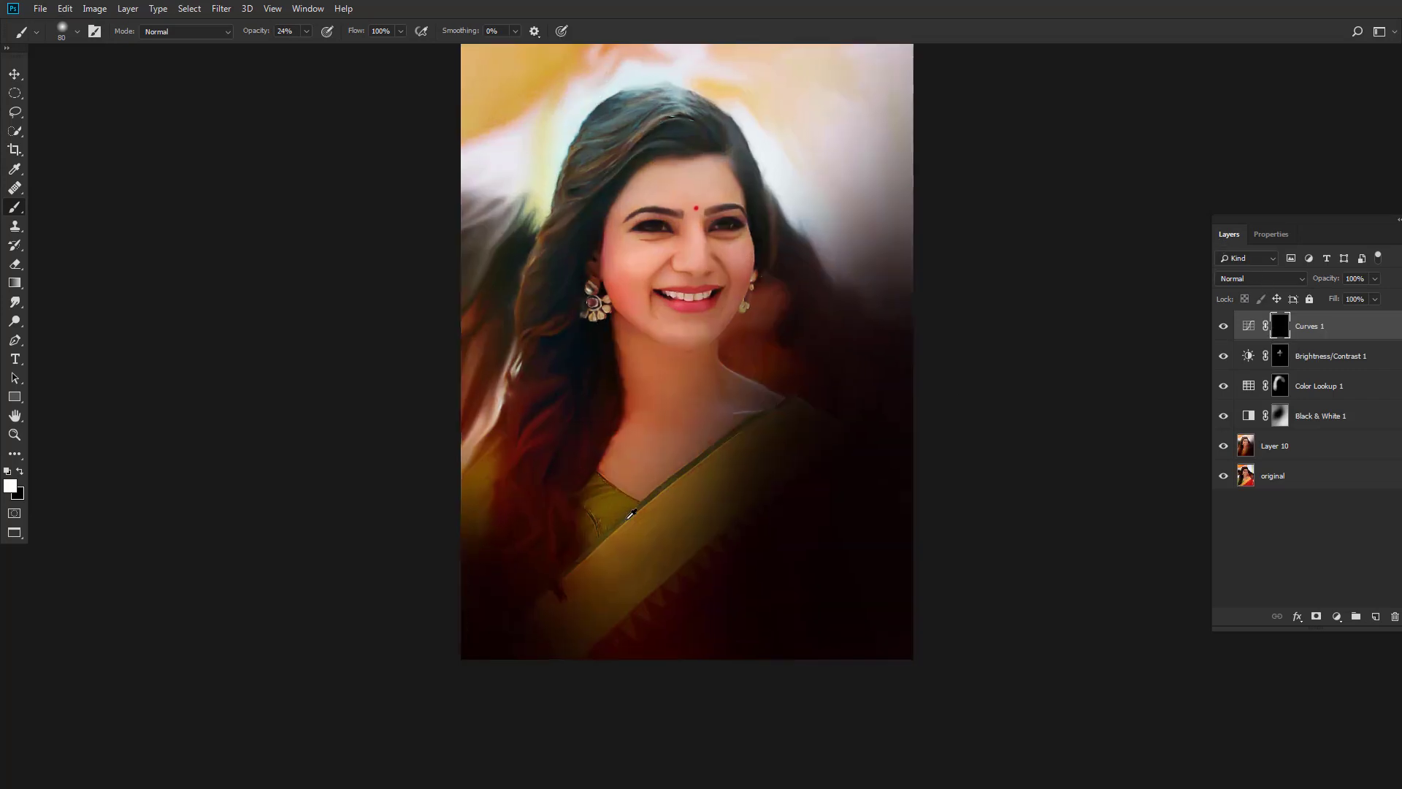
scroll(632, 343, "up", 1)
scroll(670, 335, "up", 1)
scroll(670, 335, "up", 1)
left_click_drag(946, 453, 992, 504)
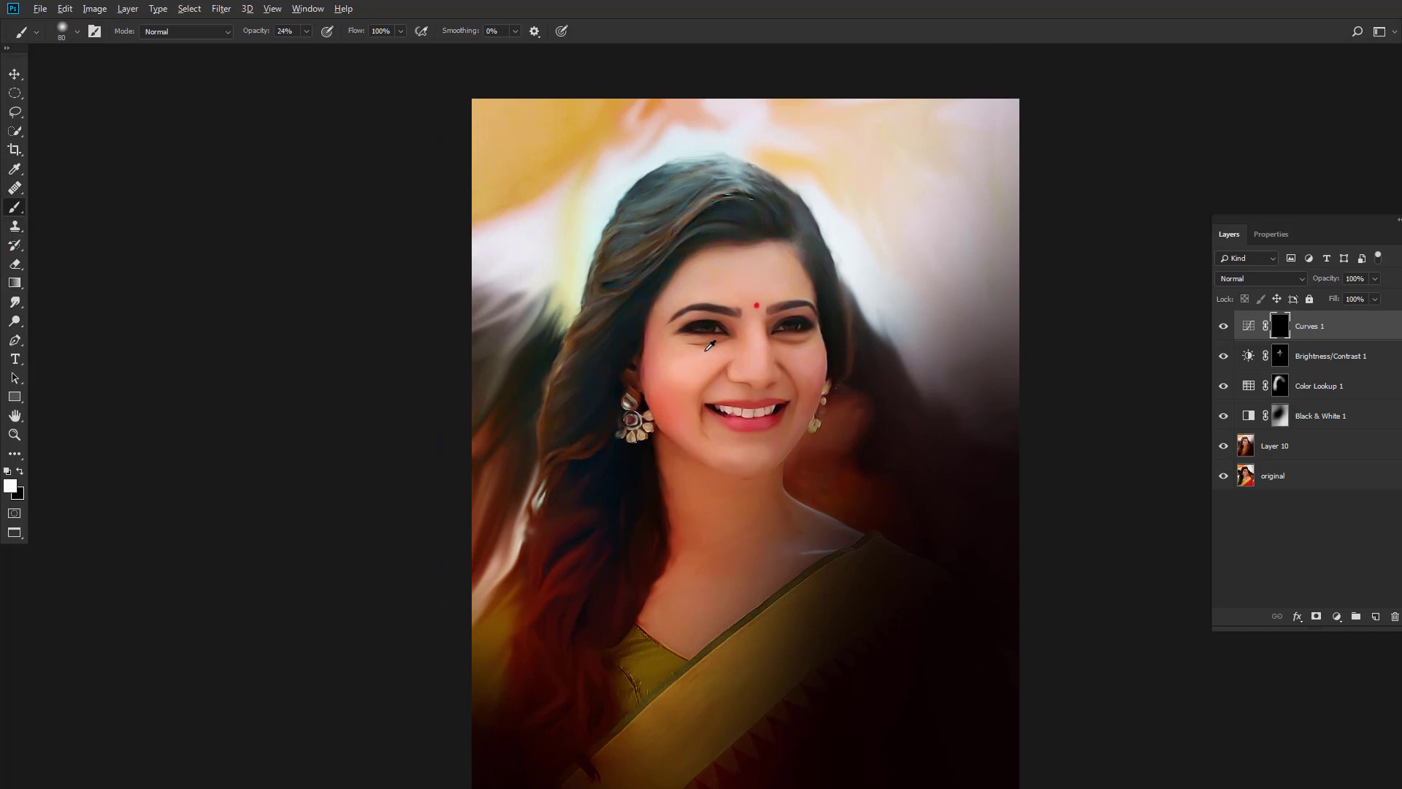
scroll(708, 345, "up", 1)
scroll(708, 345, "up", 1)
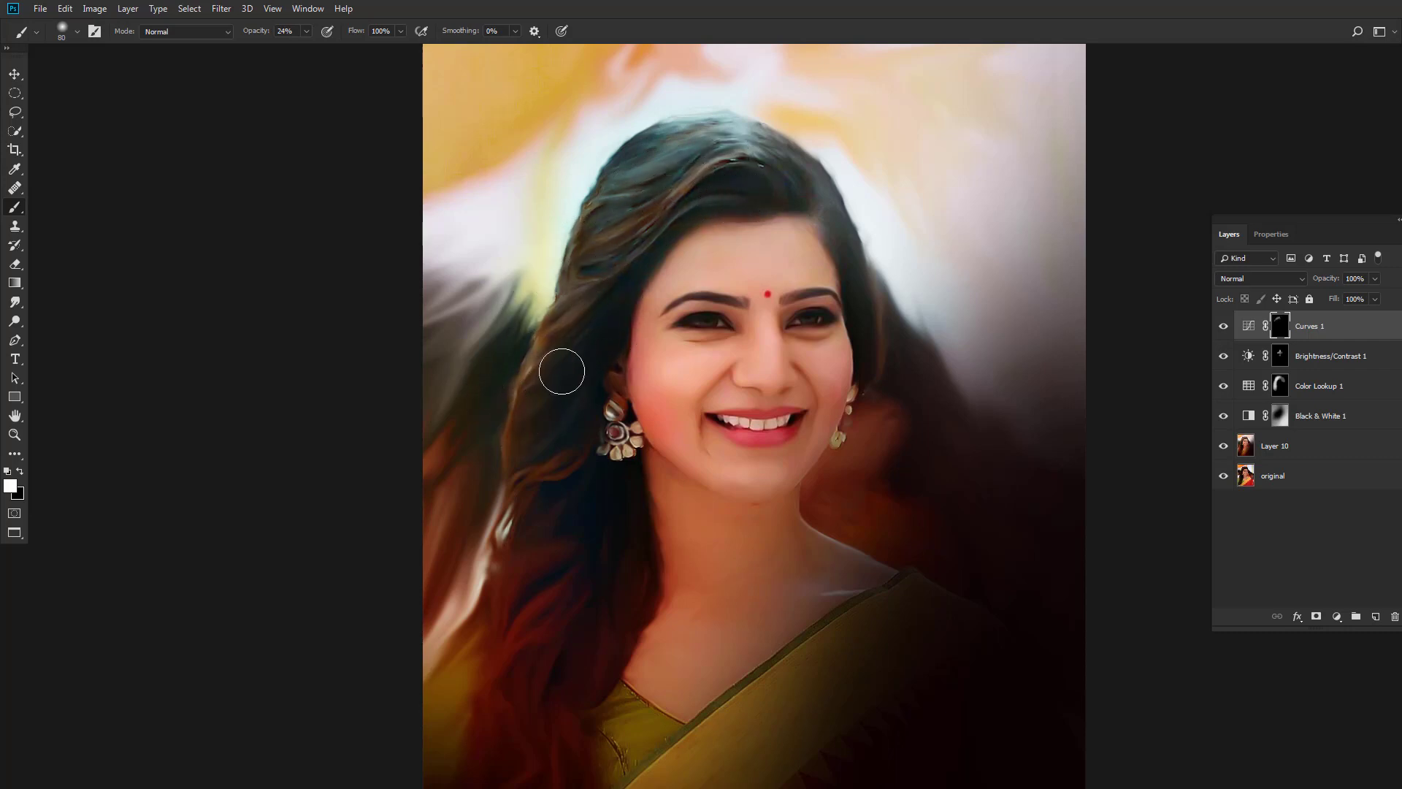
Try Multiply and Linear Burn on Curves 1, then settle on Vivid Light blending.
left_click(1274, 281)
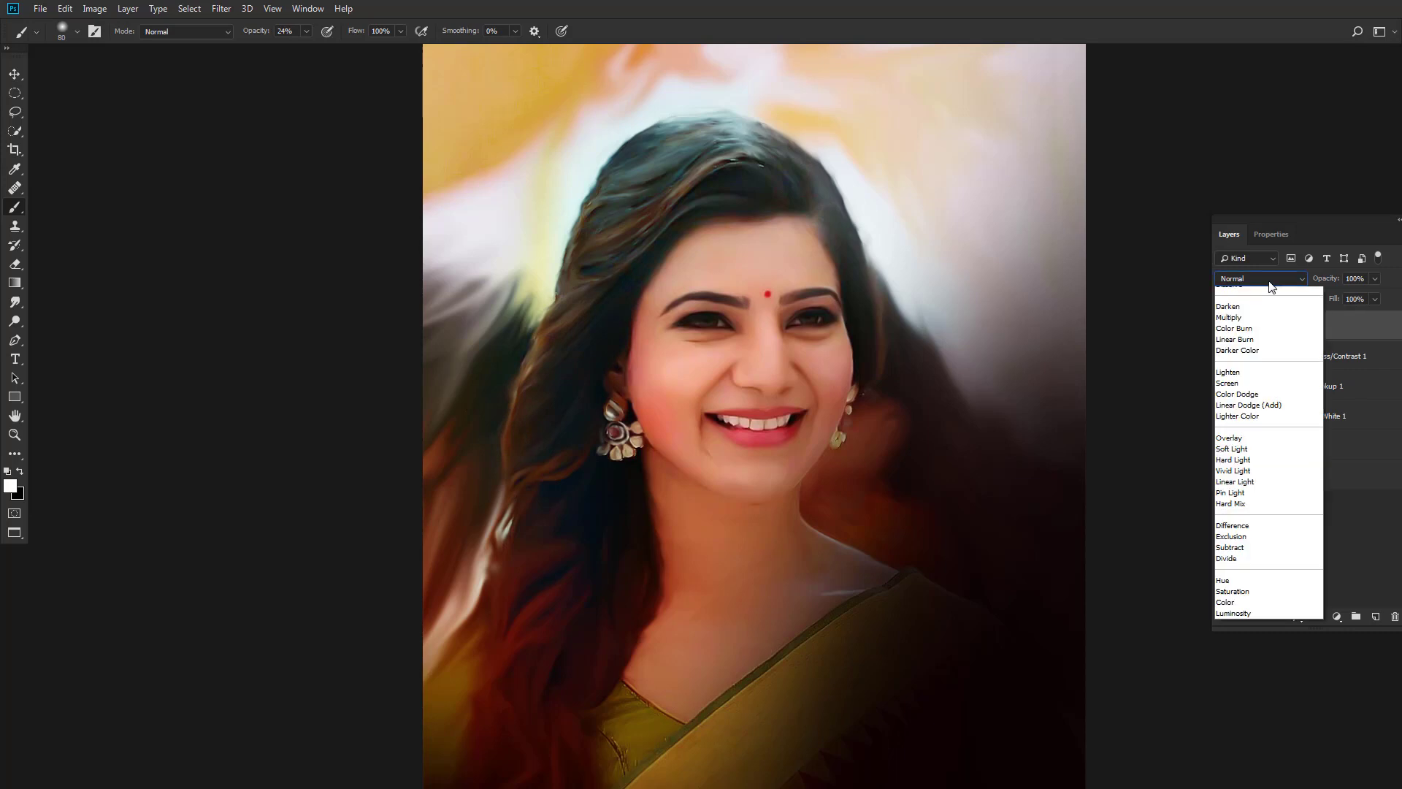
left_click(1249, 323)
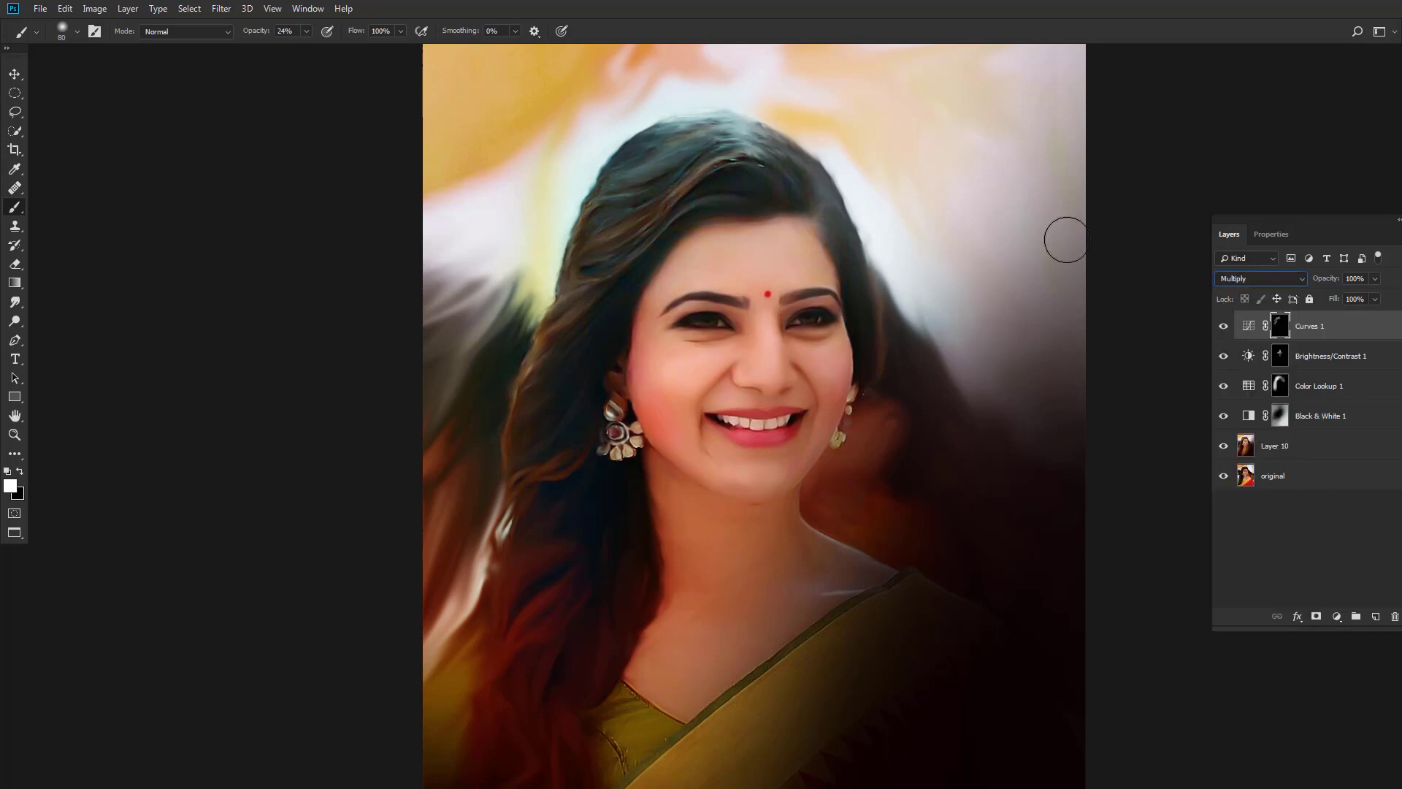
left_click(1229, 285)
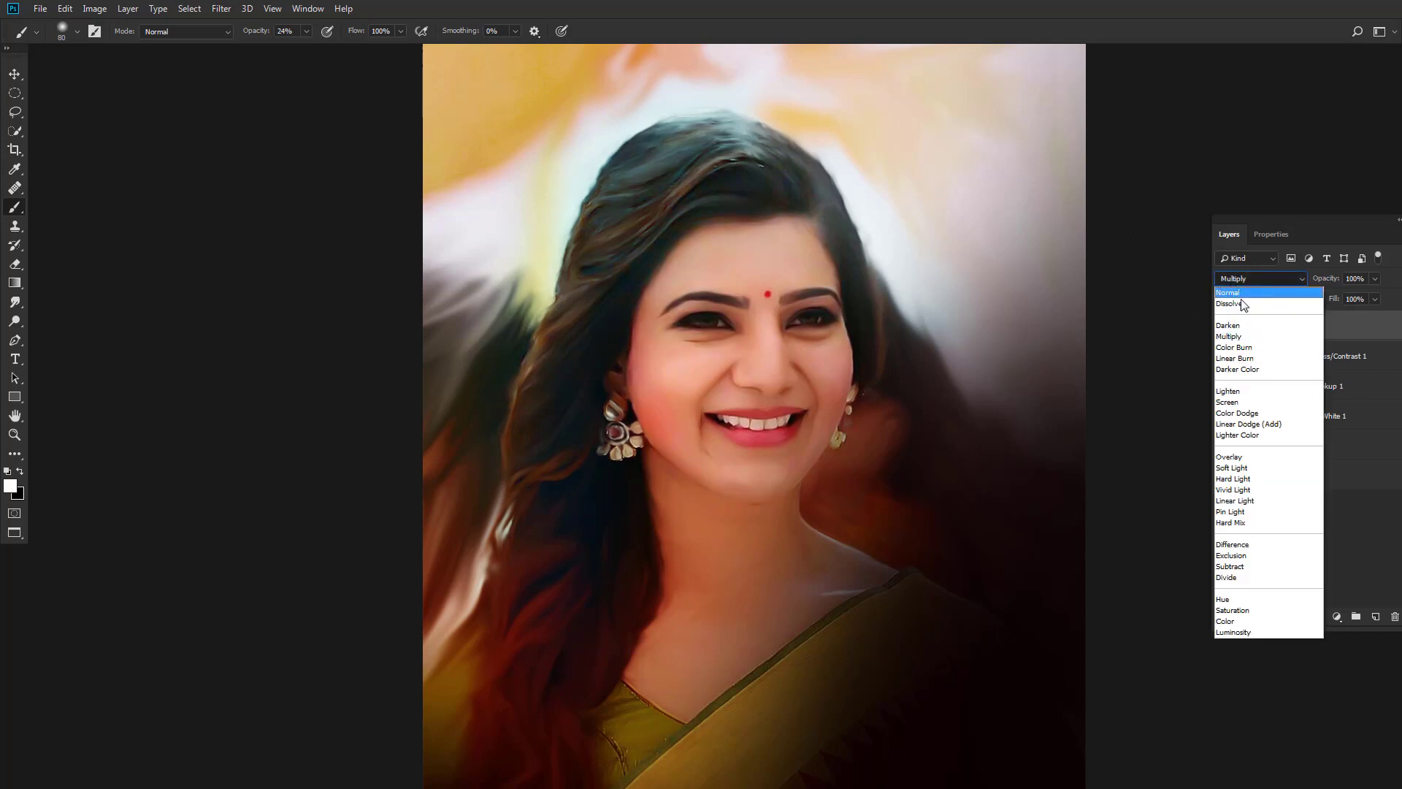
left_click(1234, 358)
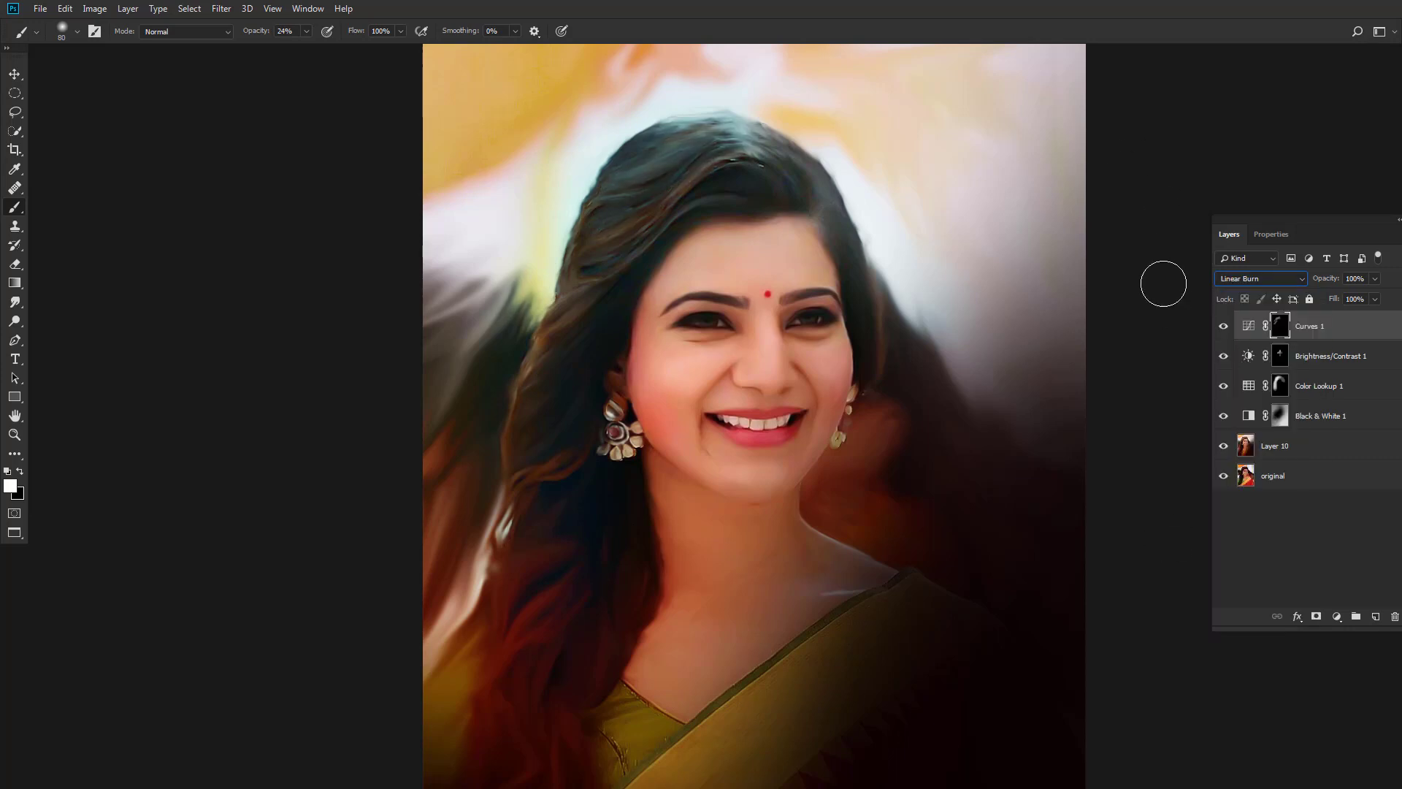
left_click(1239, 283)
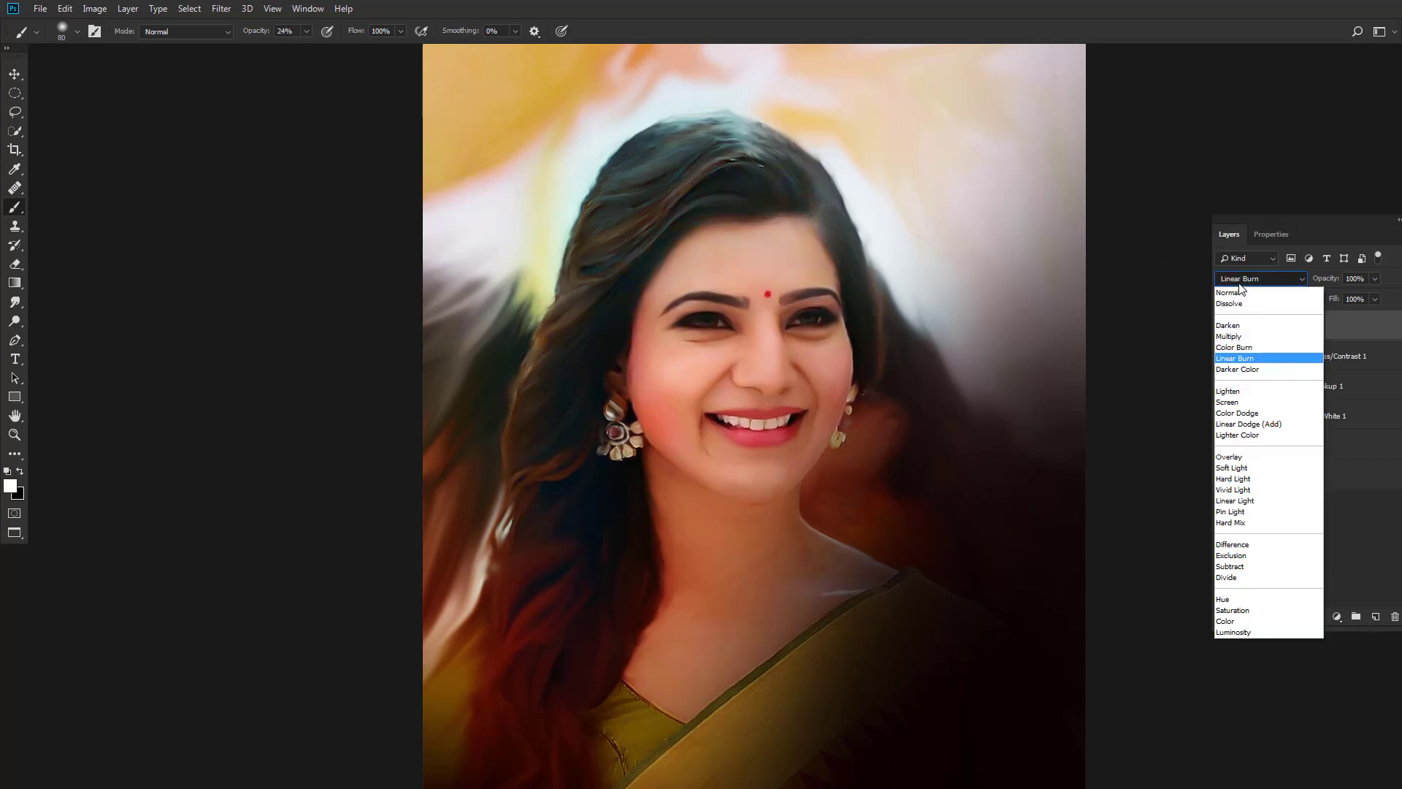
left_click(1244, 491)
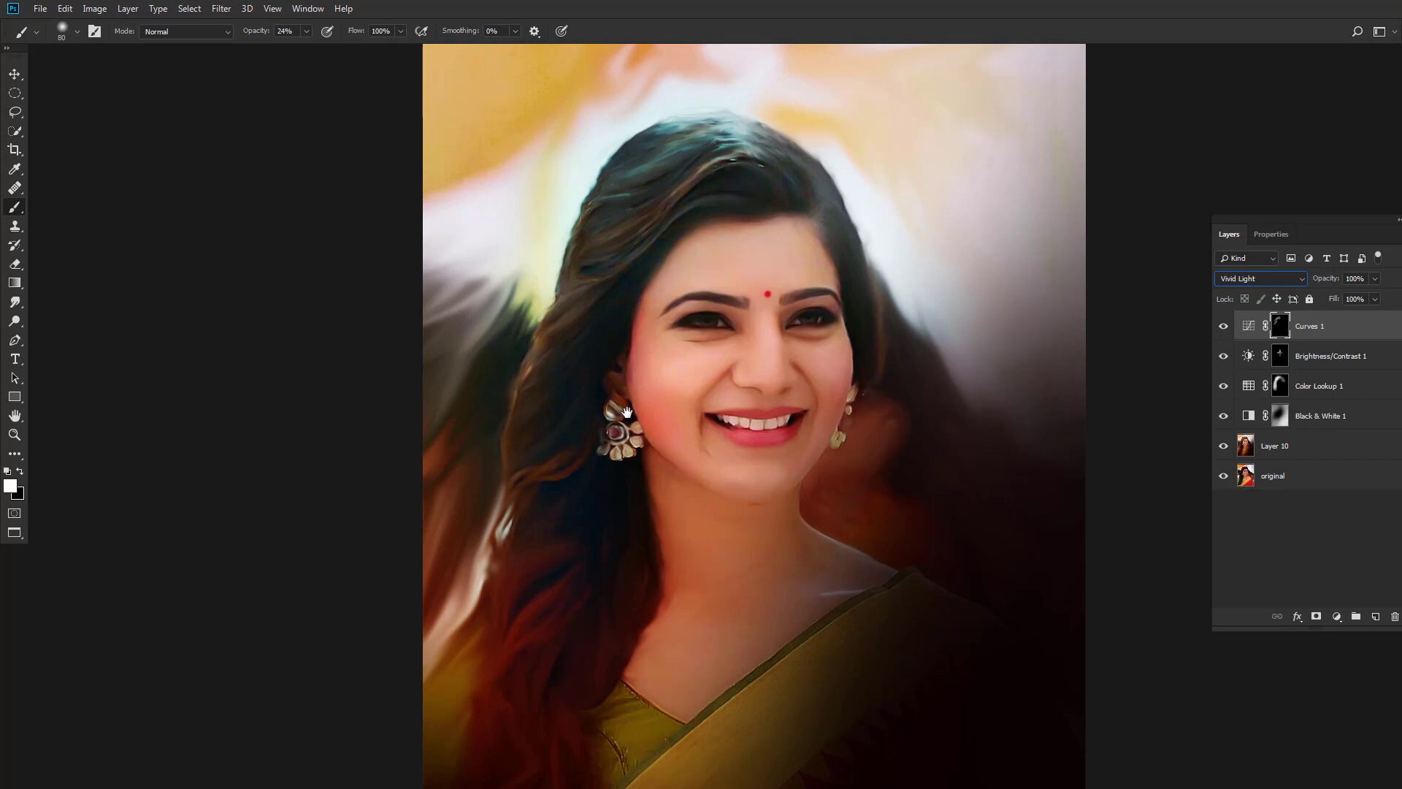
scroll(652, 395, "down", 2)
scroll(687, 280, "up", 1)
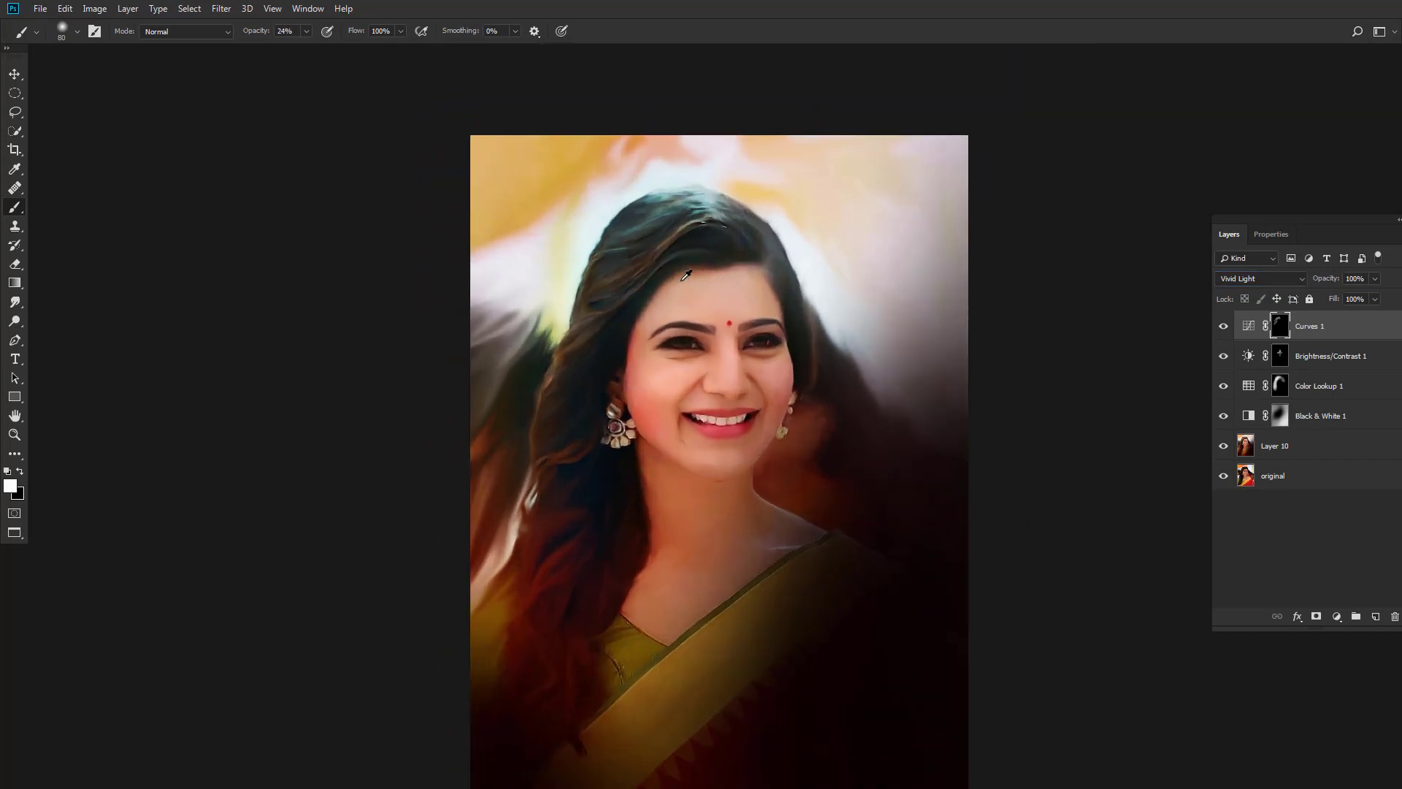
Merge the layers from Curves 1 down to Layer 10 into one layer.
left_click(1271, 451, "shift")
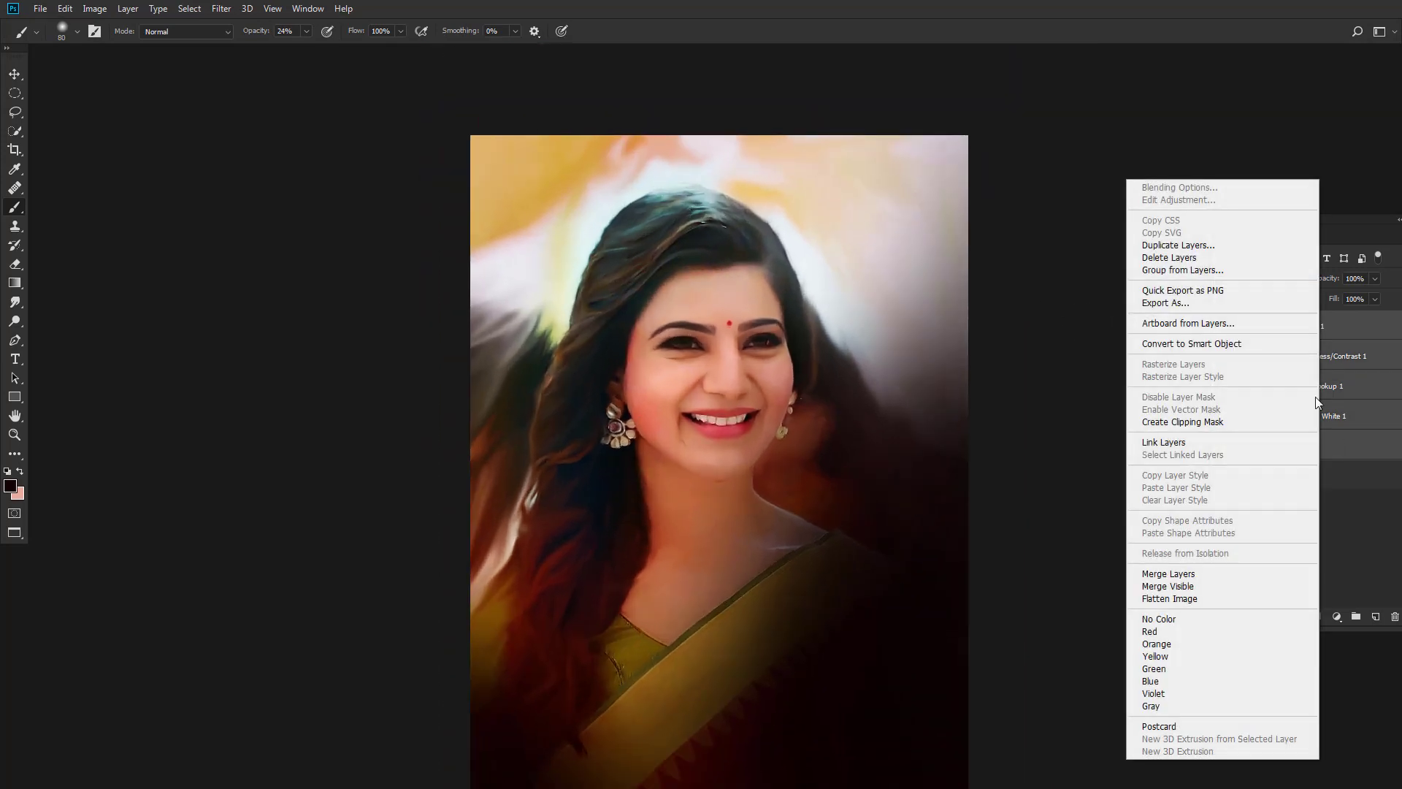
right_click(1322, 395)
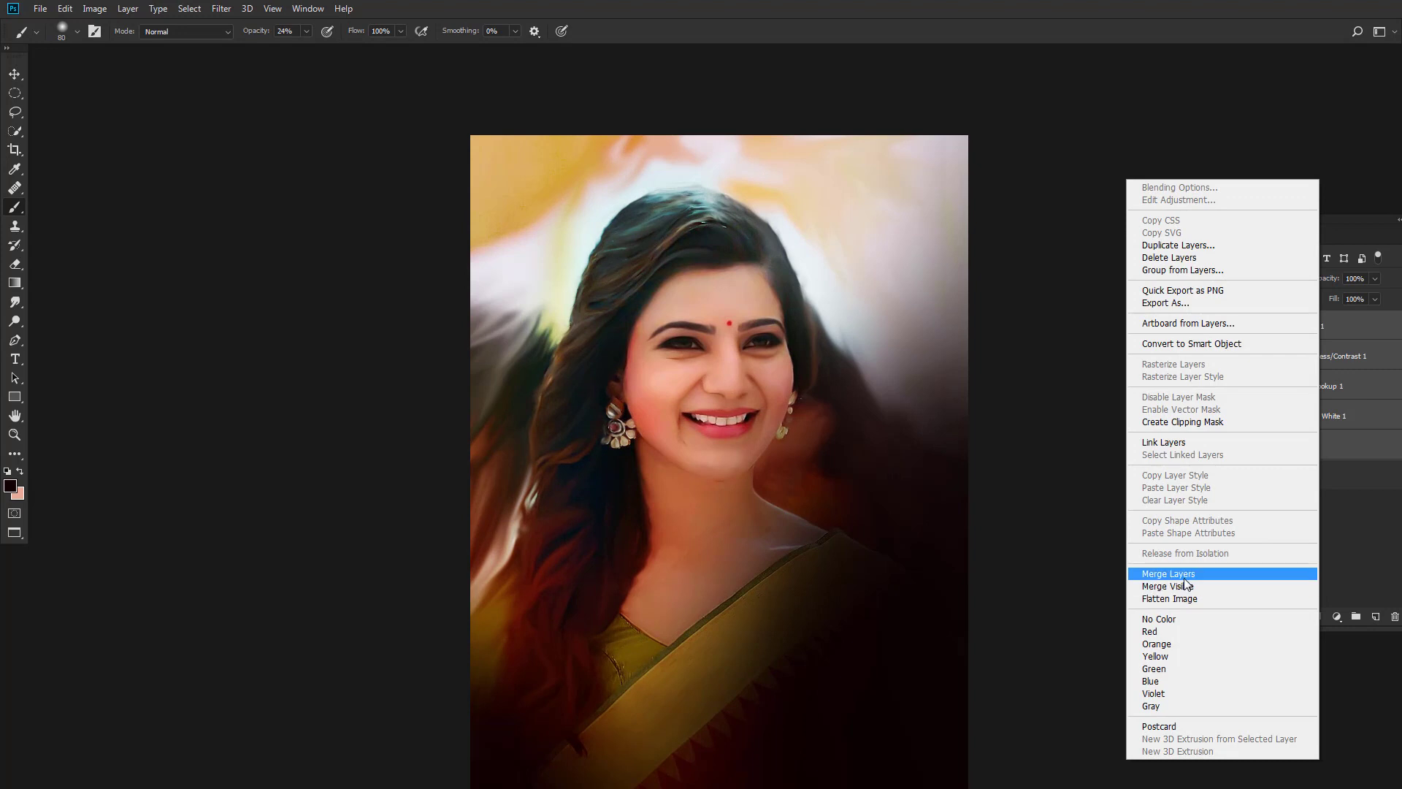
left_click(1171, 573)
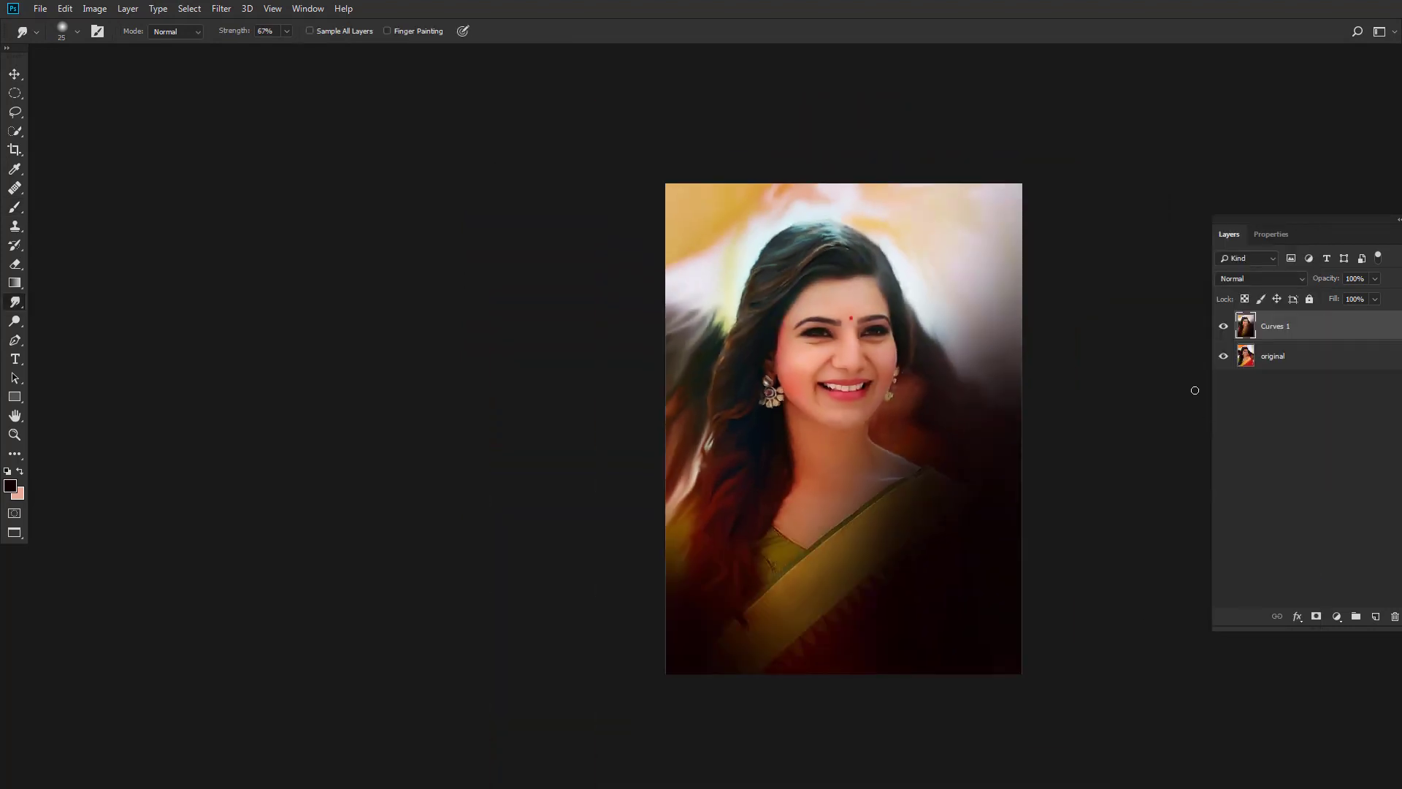
Hide and reshow the merged painted layer to compare it with the original.
scroll(940, 366, "up", 1)
left_click_drag(936, 369, 803, 325)
left_click(1224, 327)
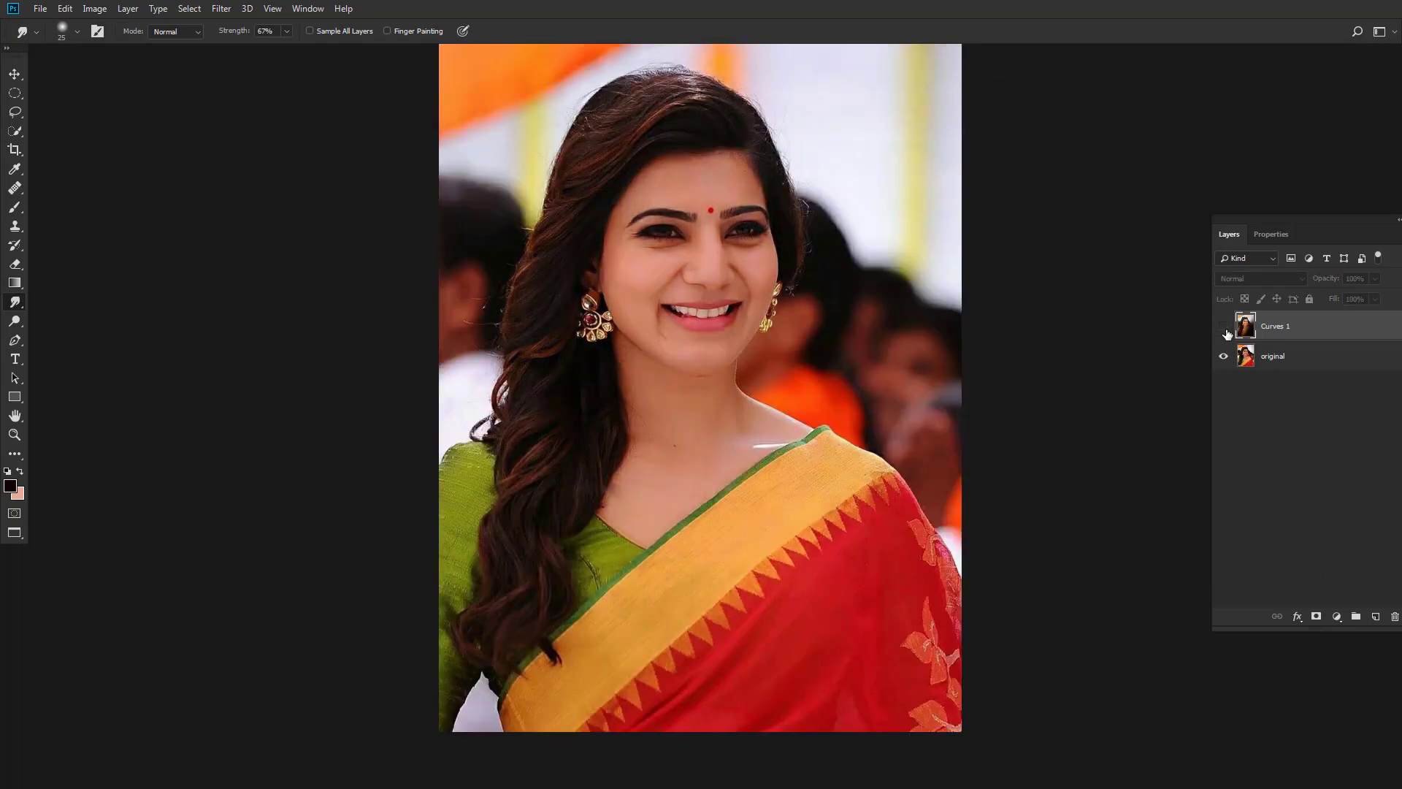
left_click(1225, 328)
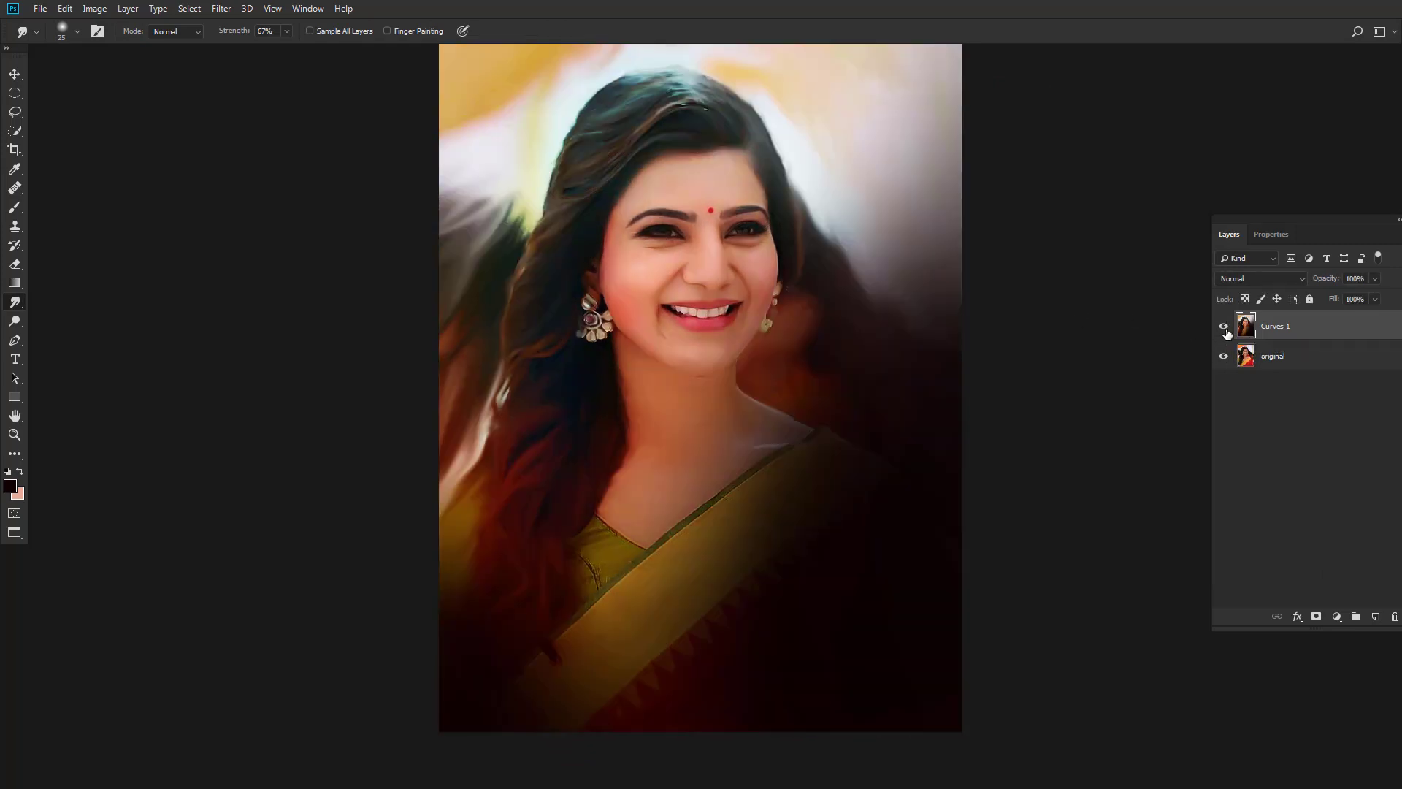